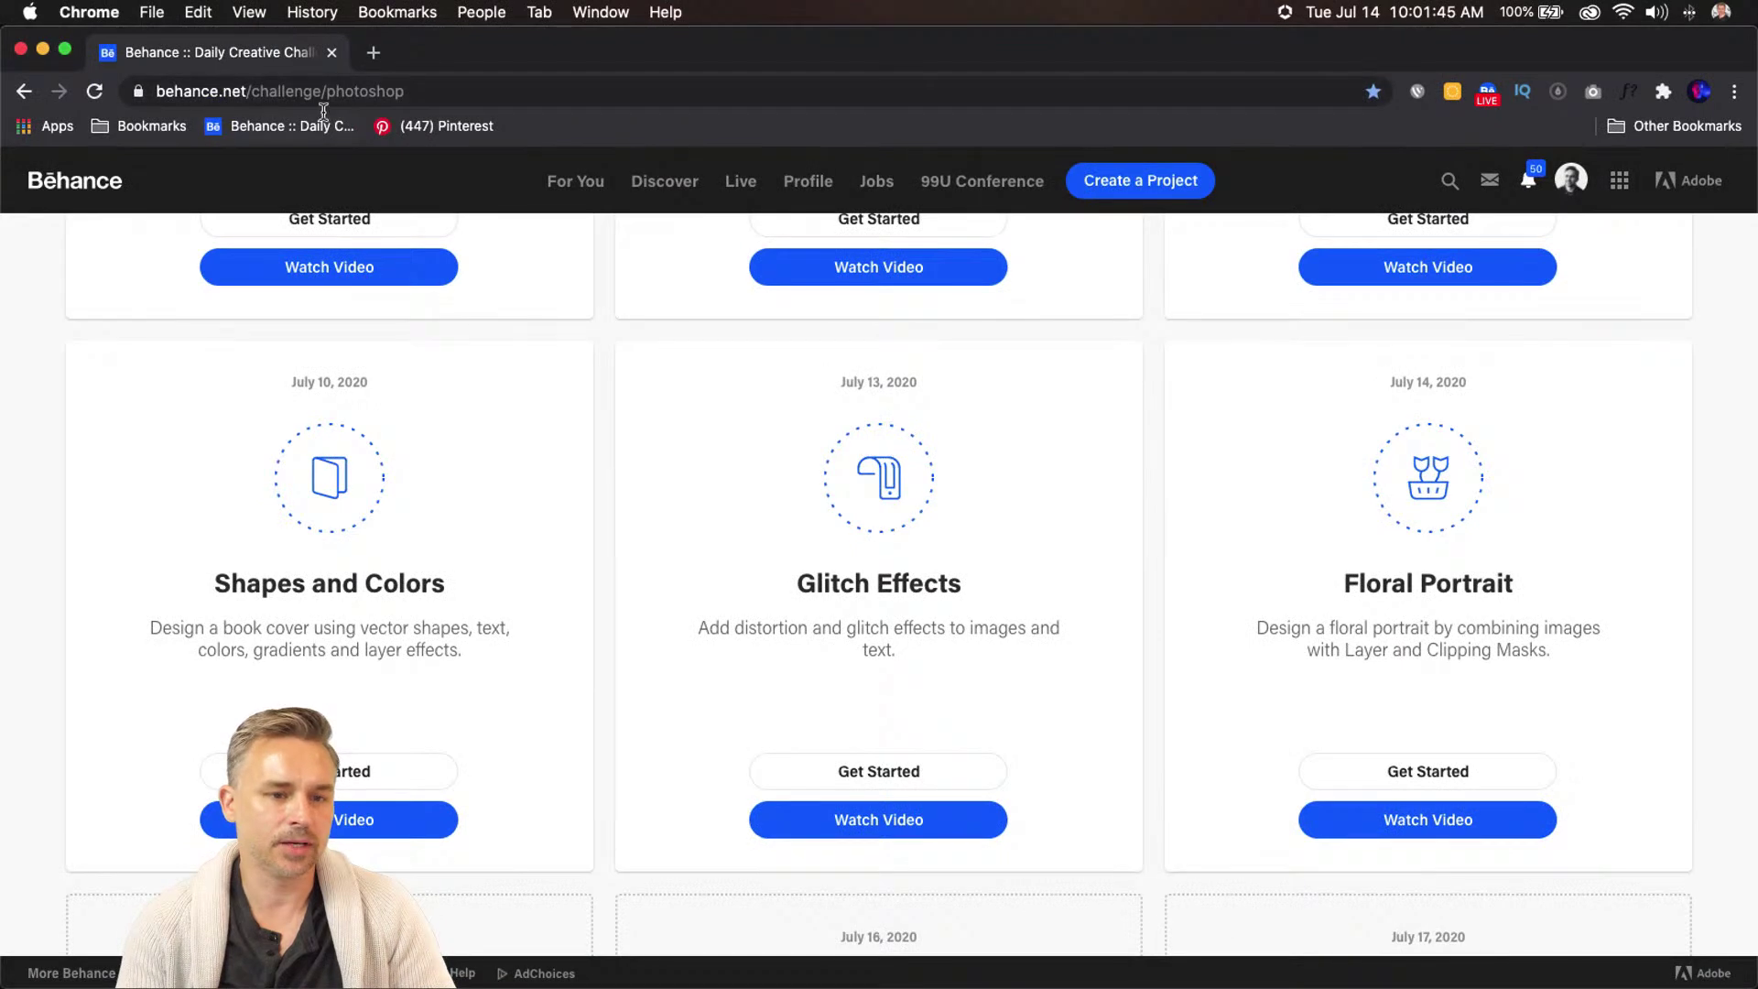
Open the starter file page of the Floral Portrait challenge, minimise the browser and switch to Photoshop
key(super+c)
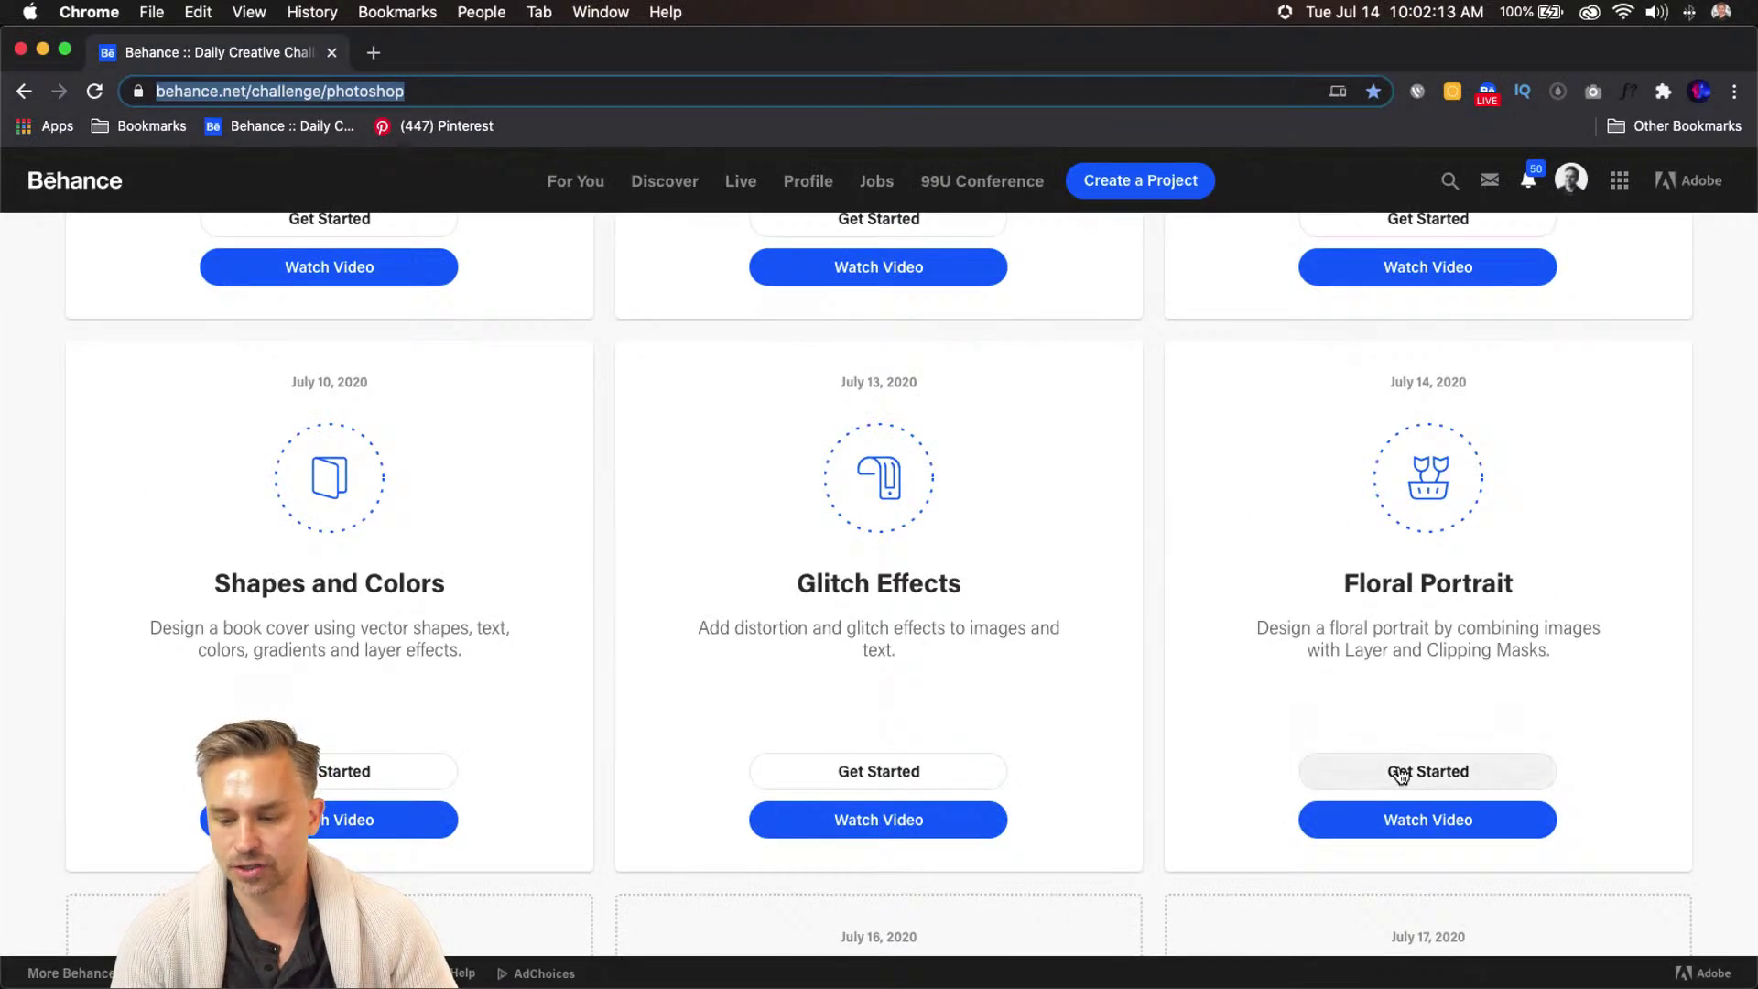
click(1401, 775)
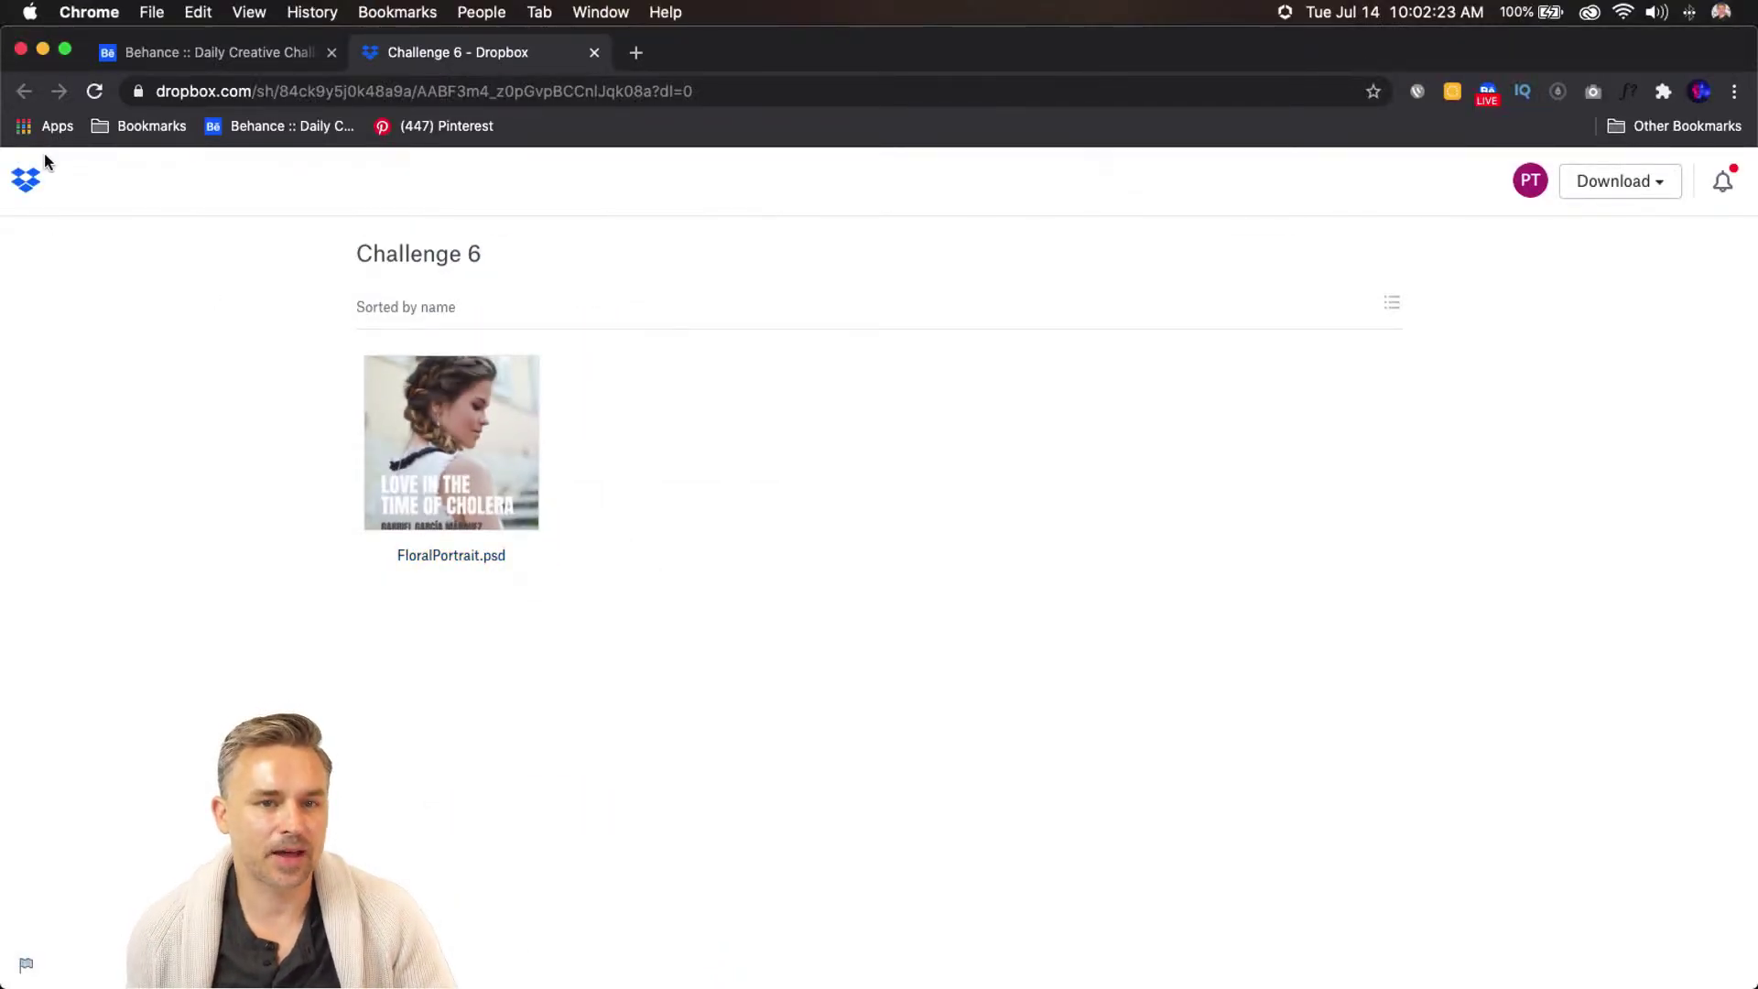
click(42, 49)
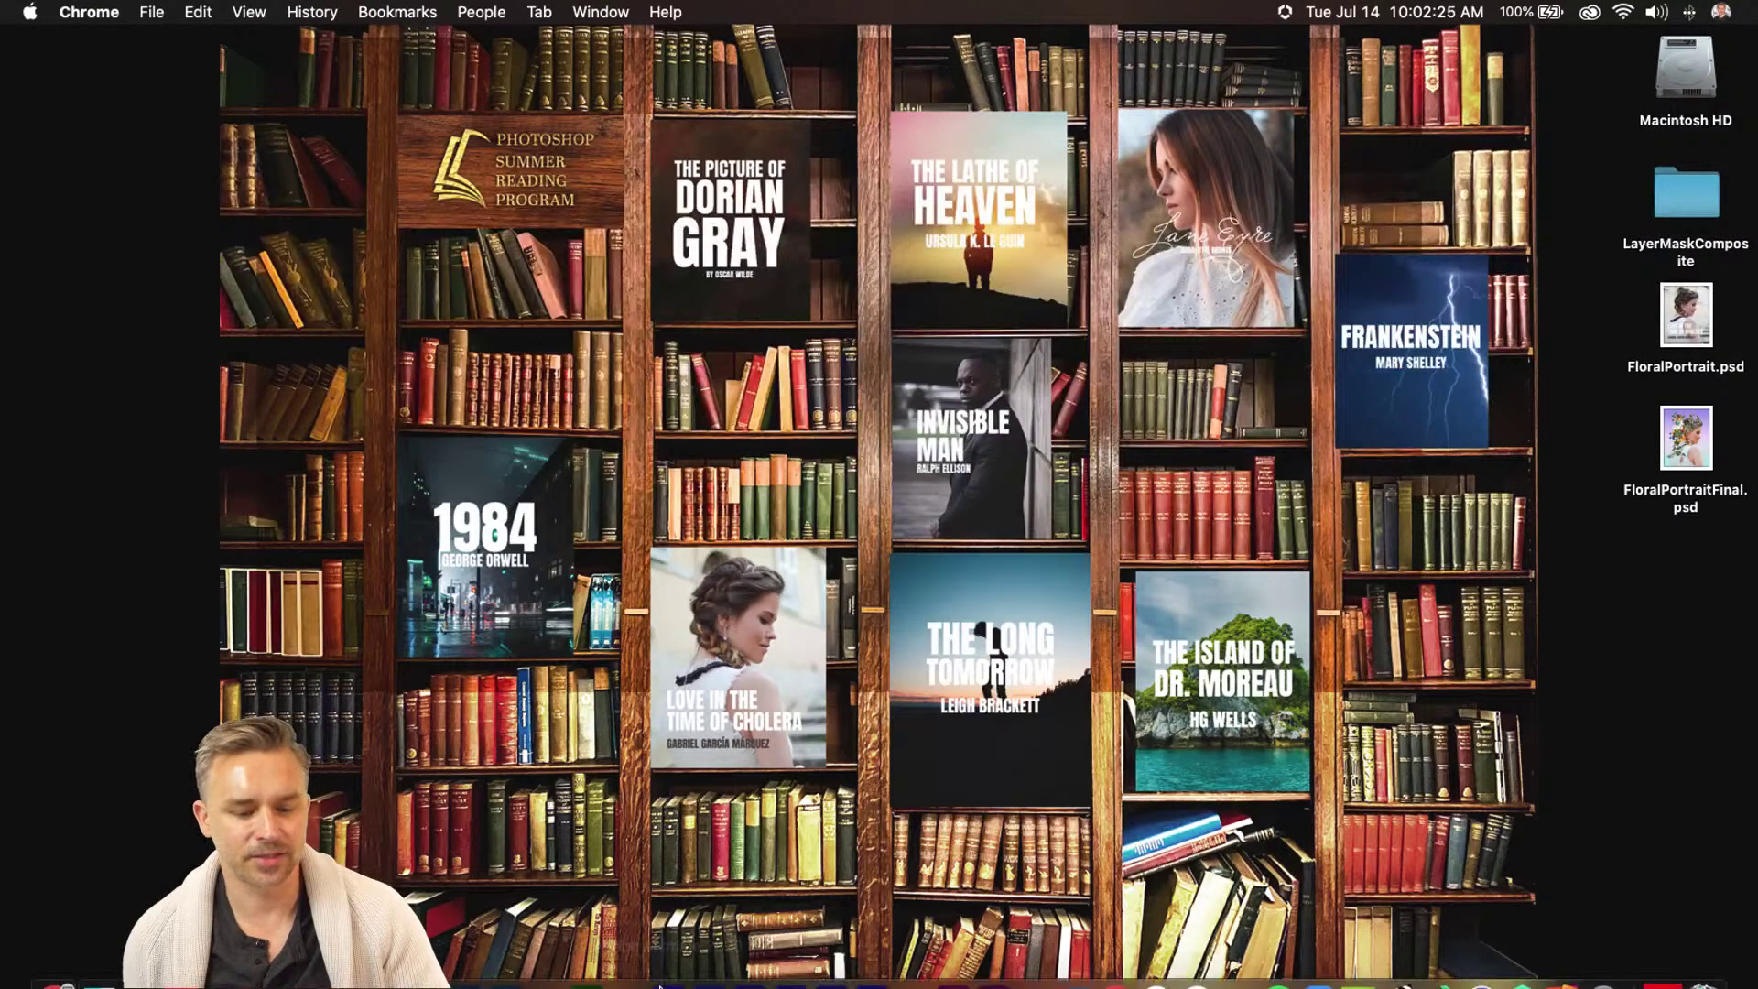
mouse_move(659, 986)
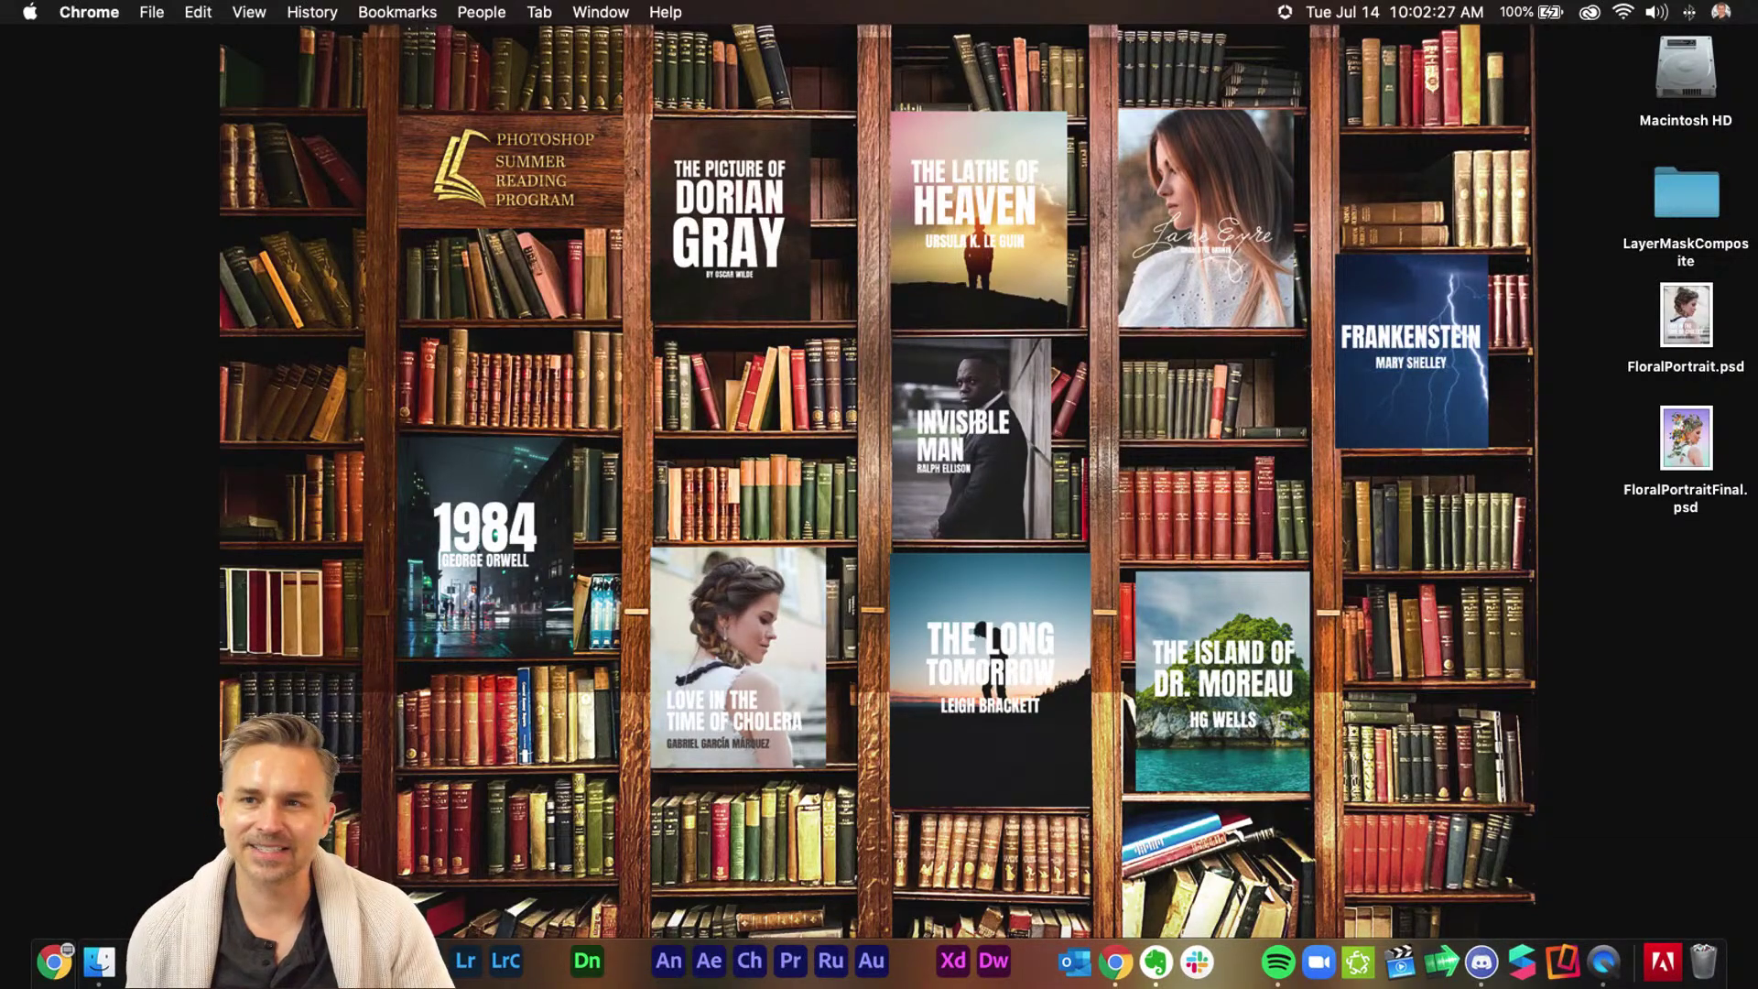
click(425, 961)
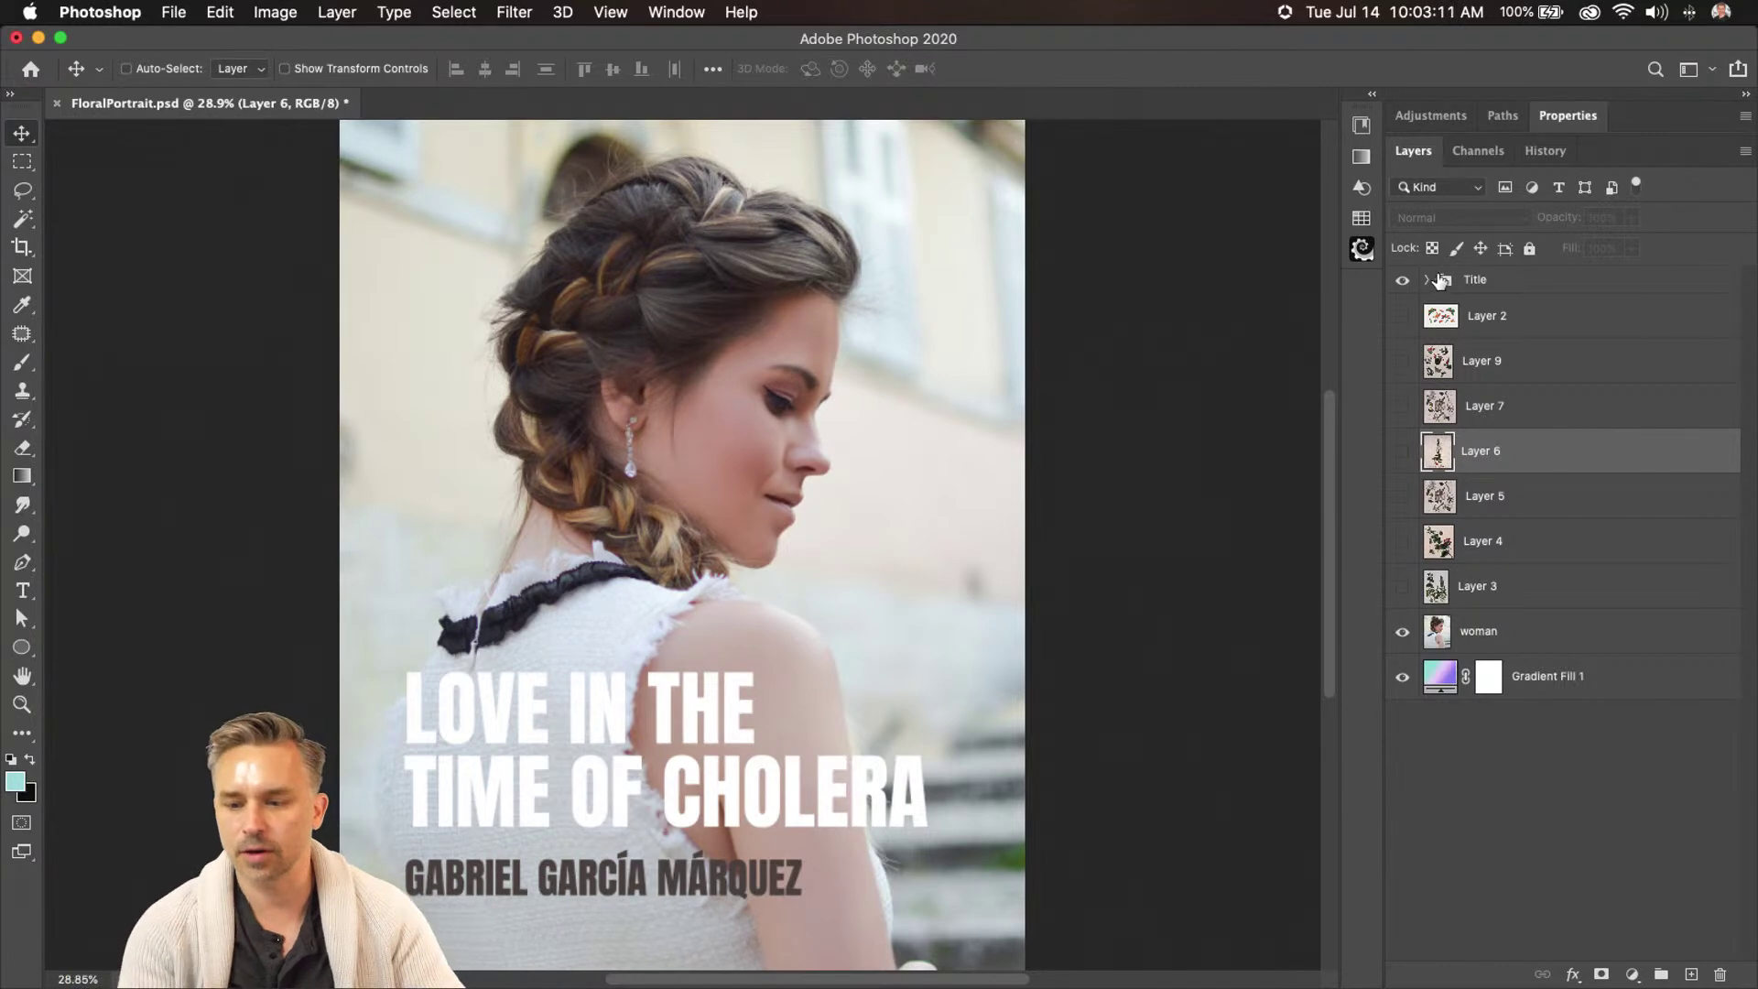
Show Layers 3, 4, 5, 6, 7, 9 and 2 to preview the flower and insect illustrations
click(1402, 541)
click(1402, 496)
click(1402, 451)
click(1402, 406)
click(1402, 360)
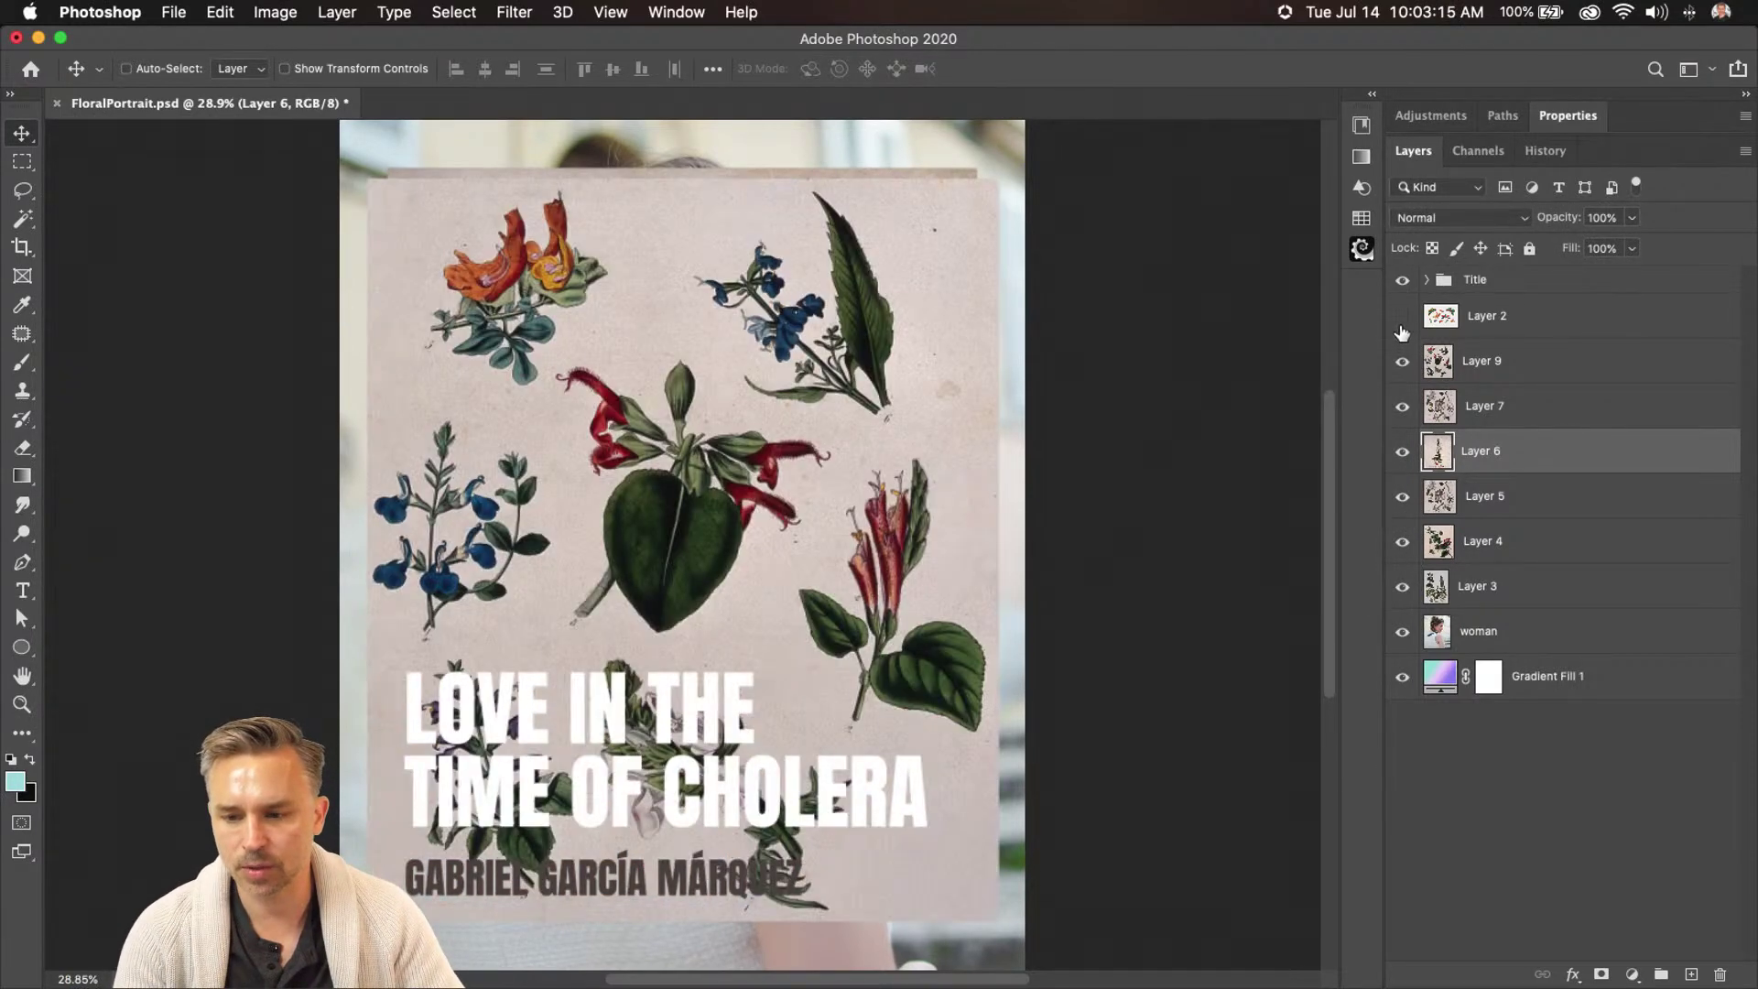
click(1402, 316)
mouse_move(1004, 986)
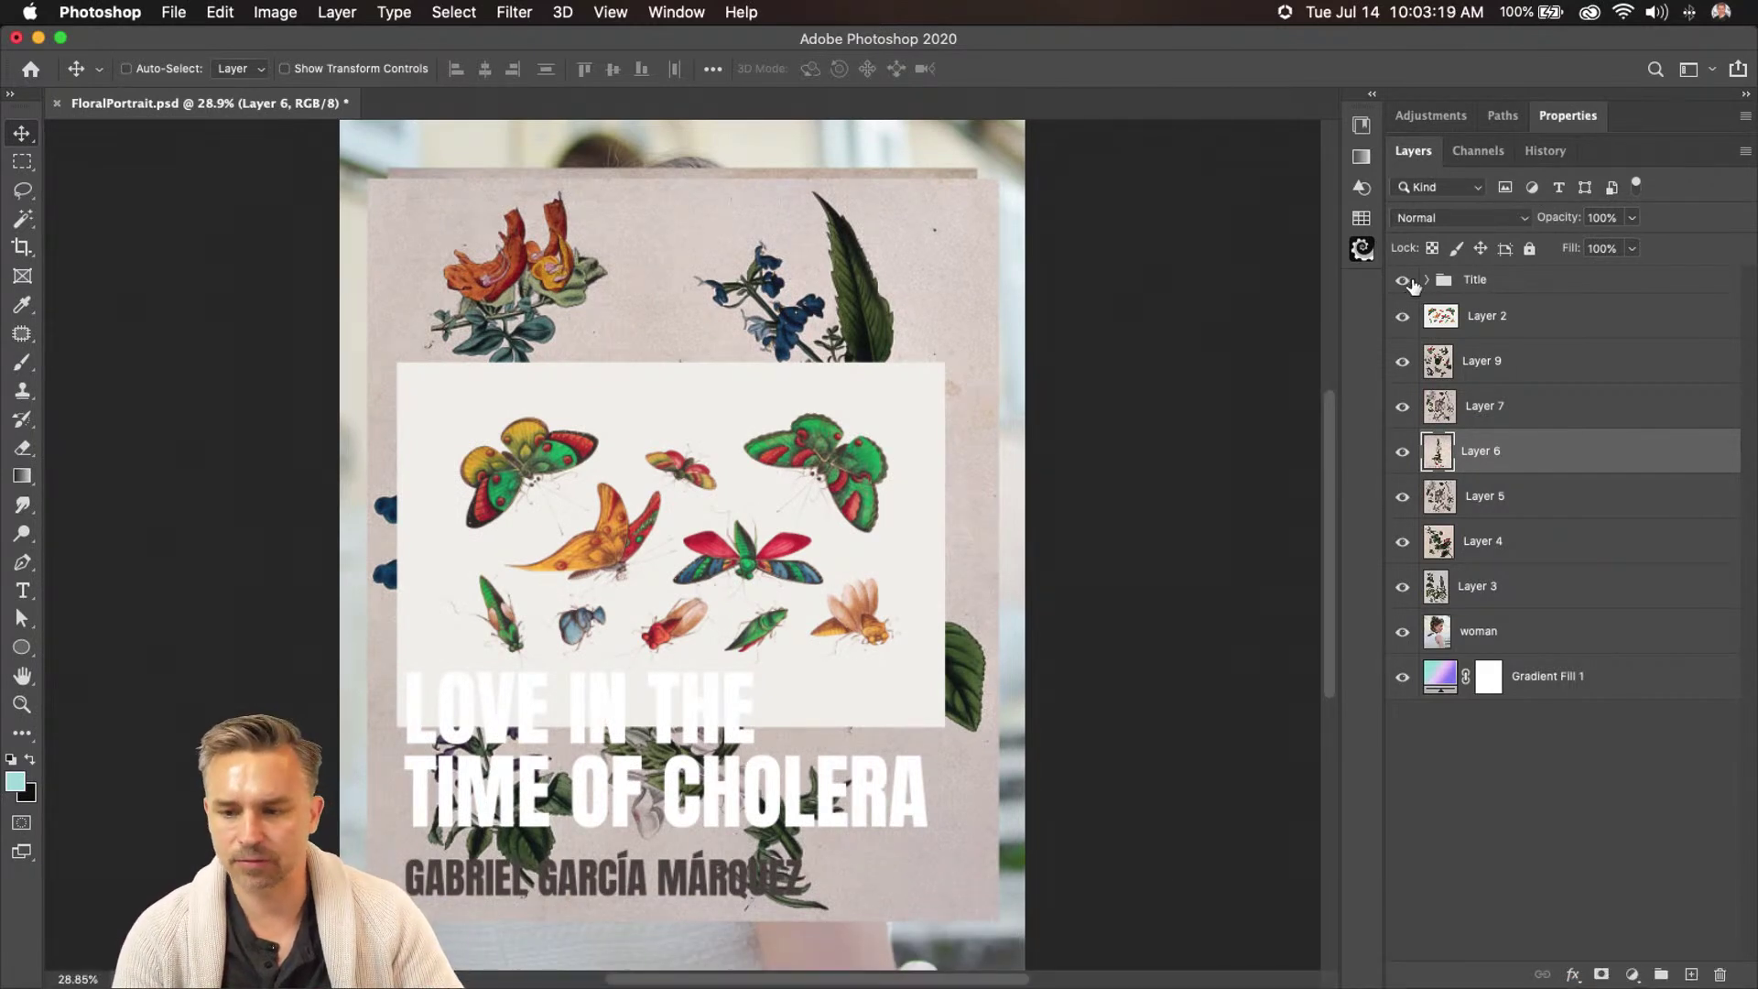
Hide the Title group and all flower and insect layers, leaving only the woman and gradient layers shown
click(1403, 282)
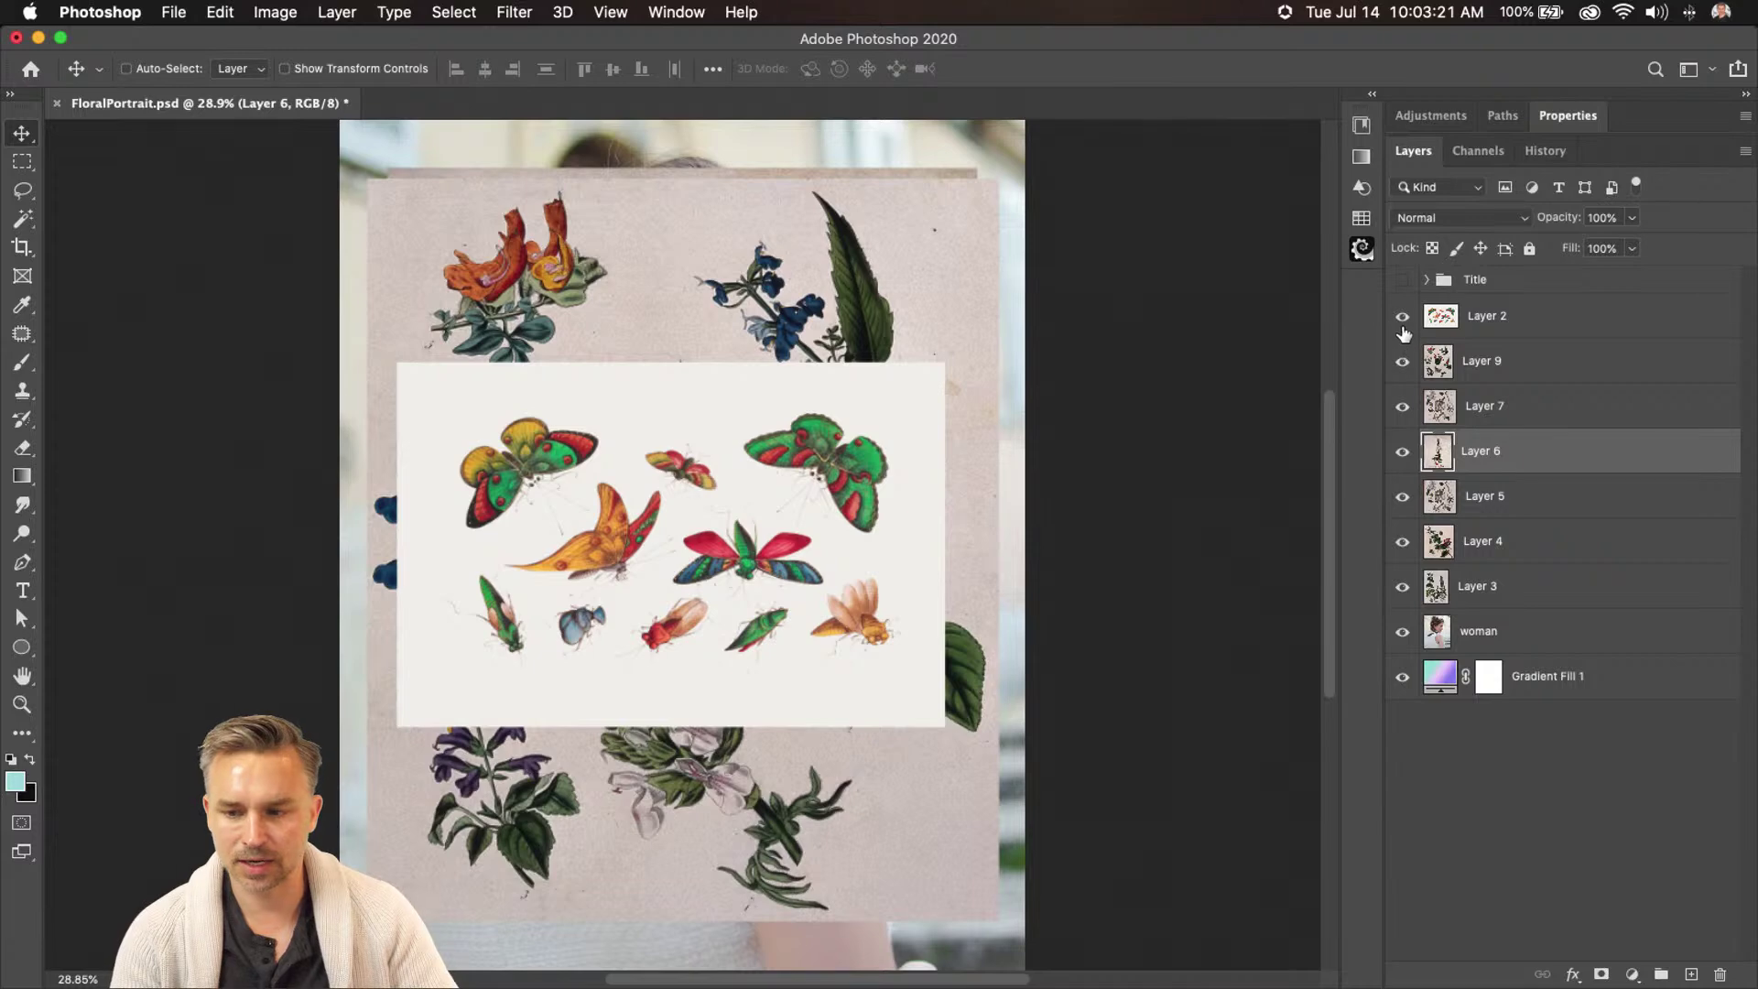
click(1401, 321)
click(1401, 361)
click(1401, 406)
click(1402, 451)
click(1402, 496)
click(1402, 542)
click(1451, 593)
click(1402, 586)
click(1400, 591)
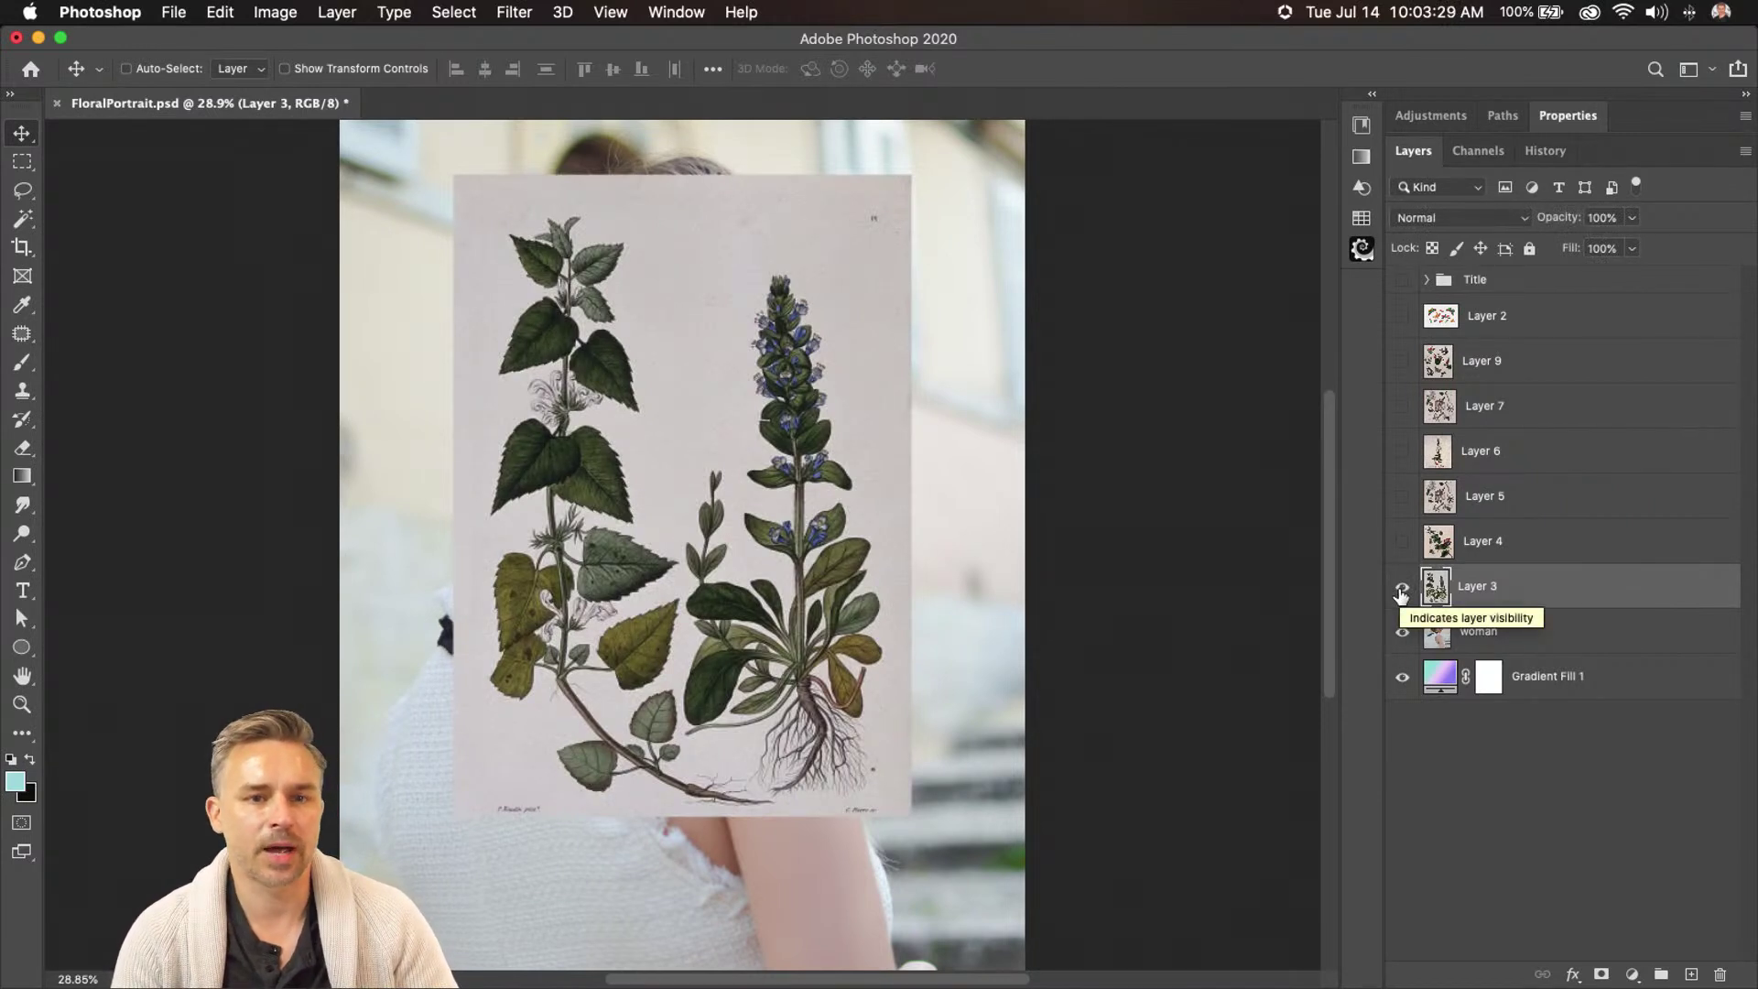
click(1401, 590)
Select the woman on the woman layer with Select Subject and turn the selection into a layer mask
click(1518, 630)
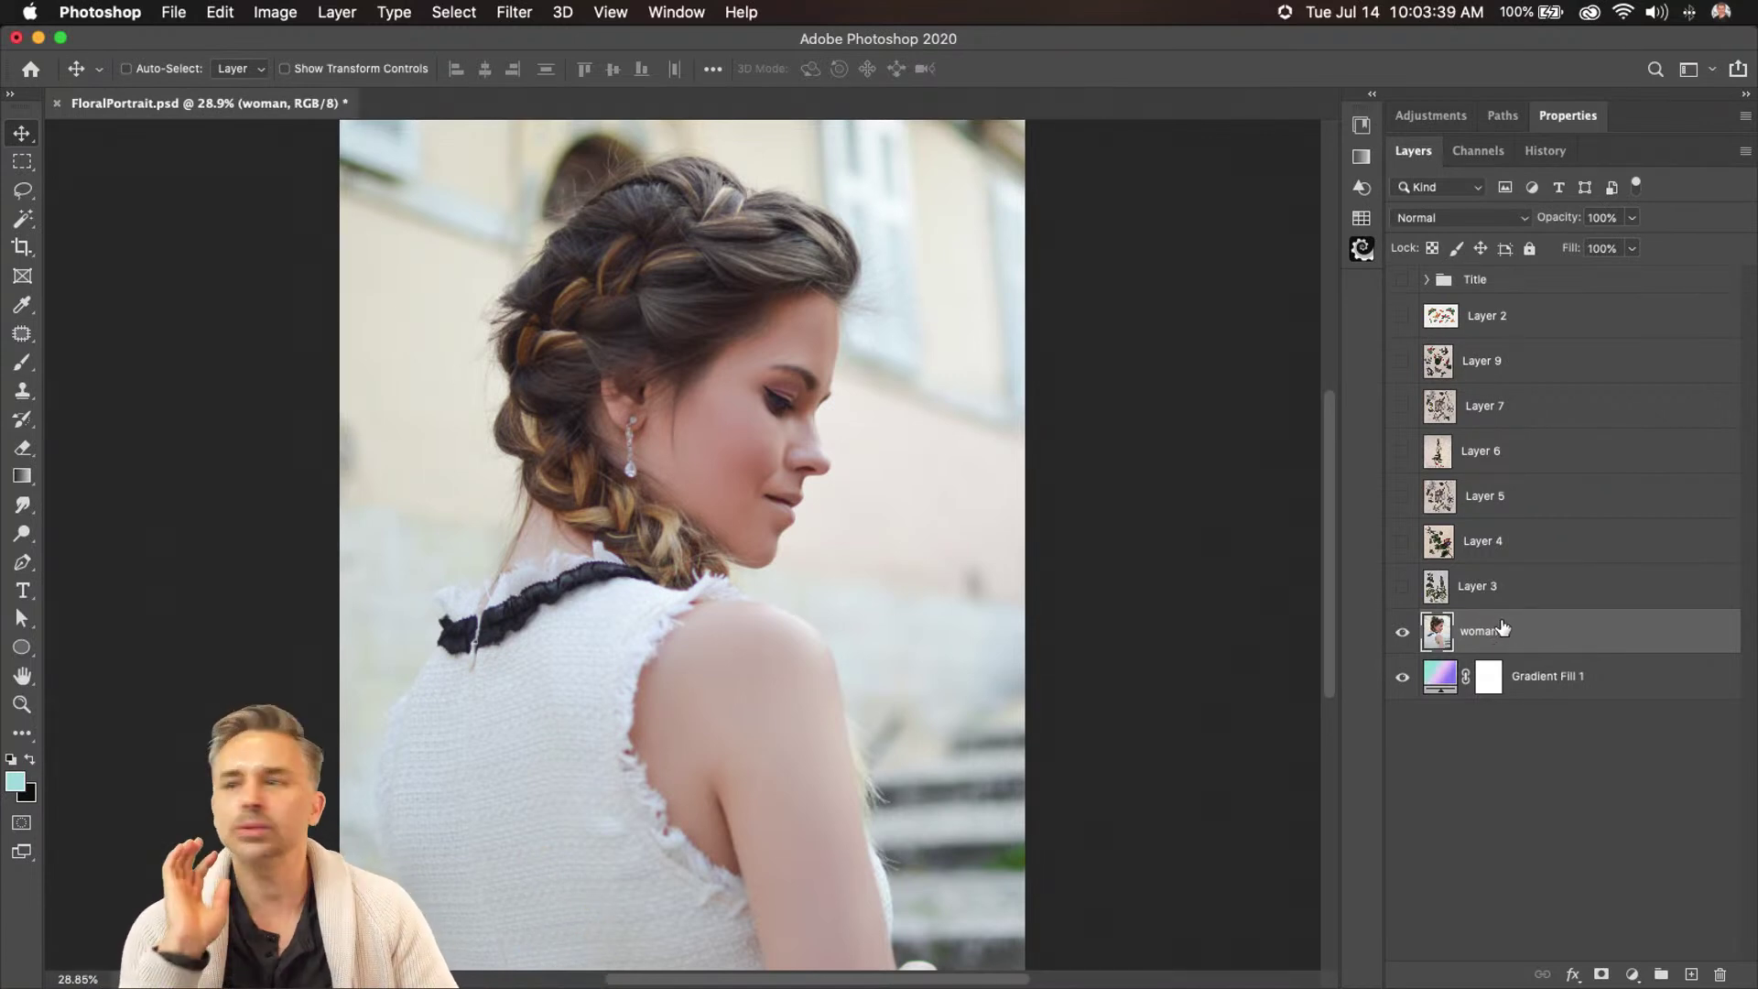
key(w)
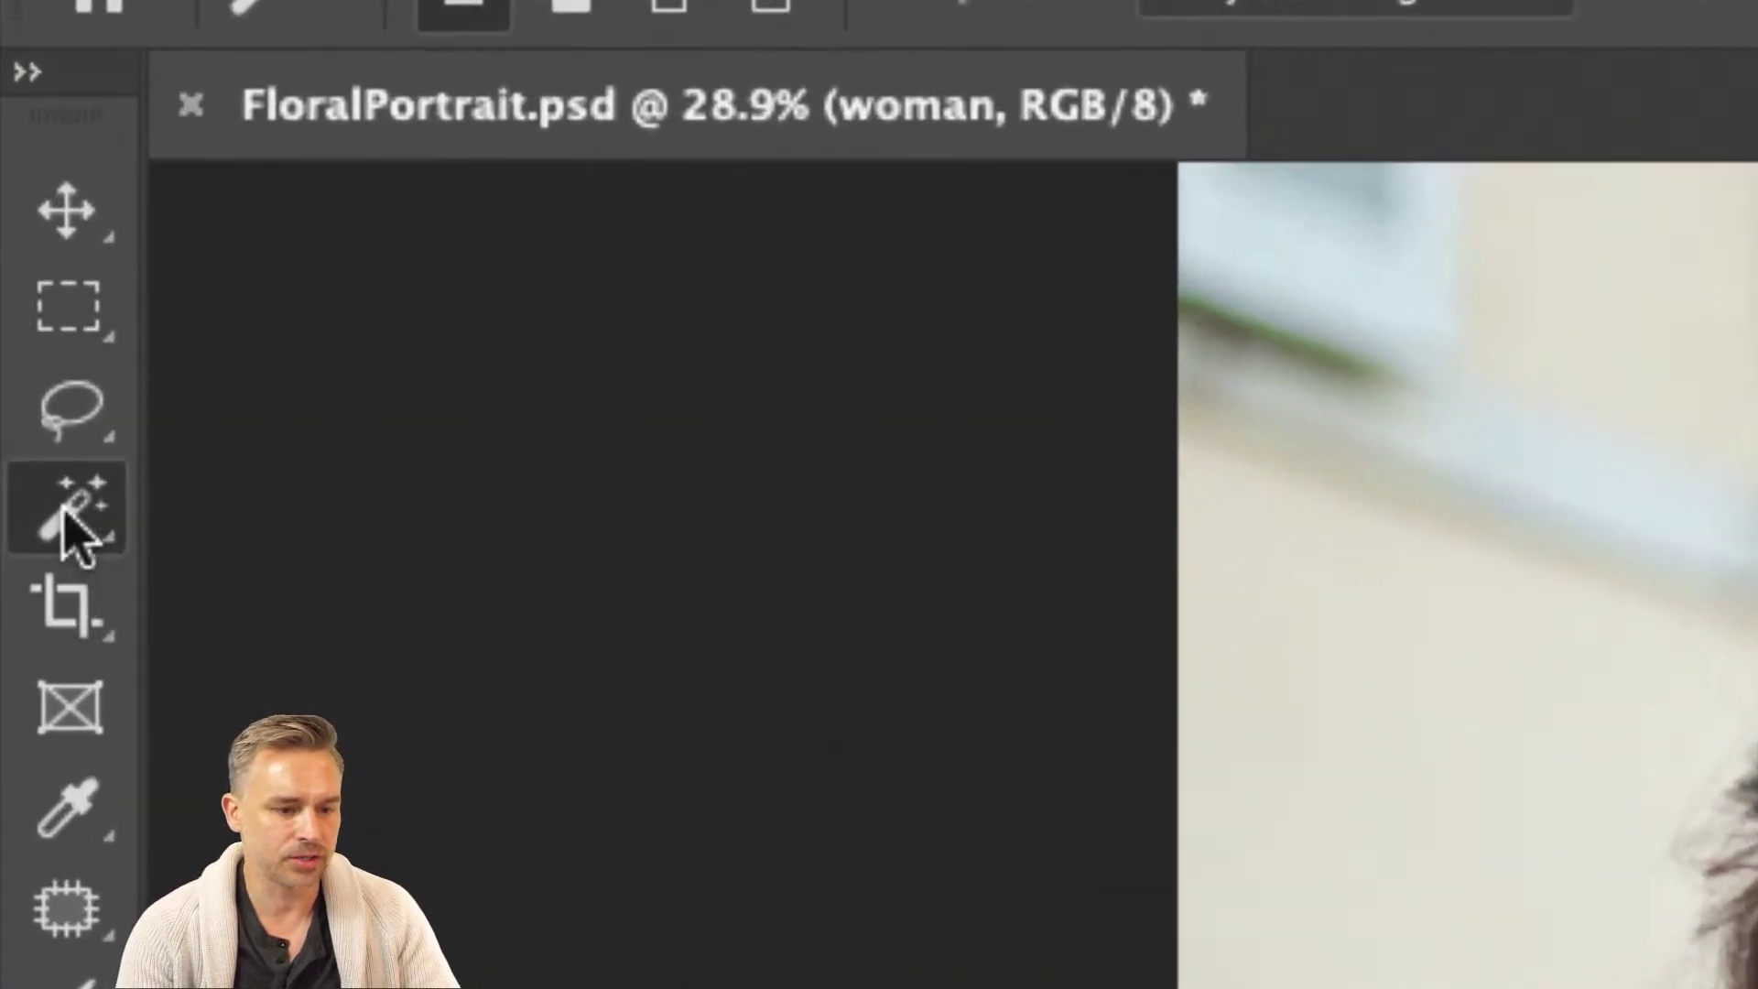
right_click(68, 531)
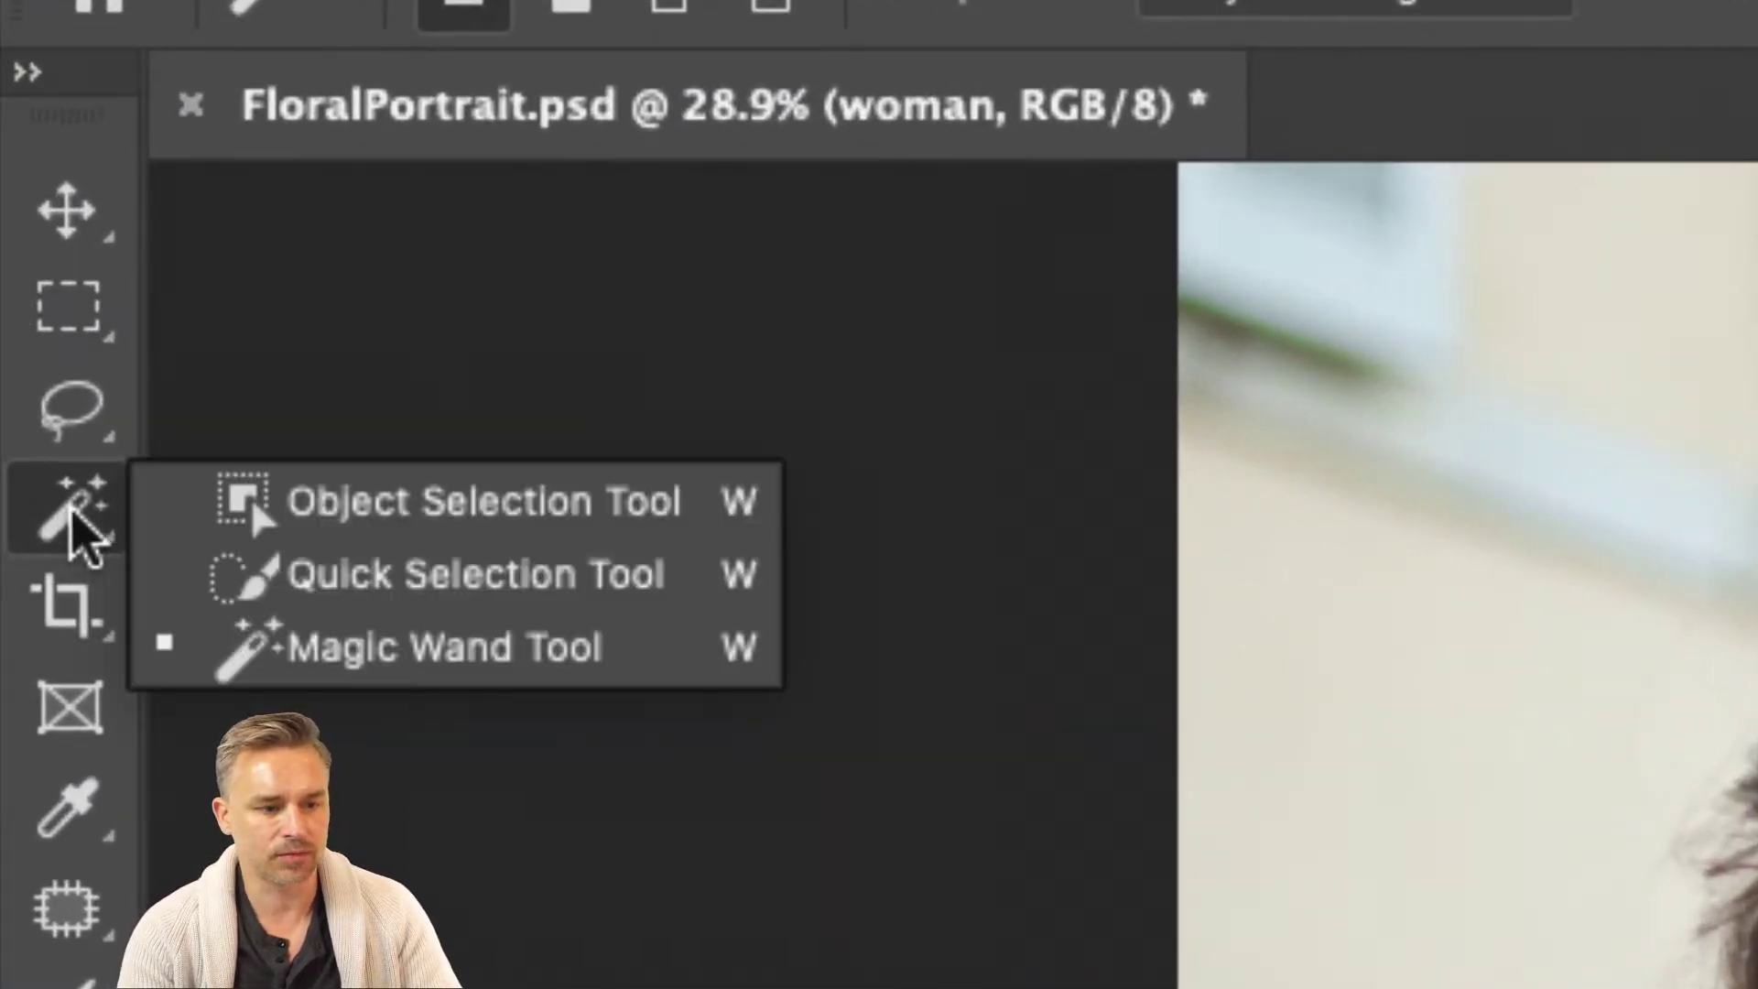
click(240, 501)
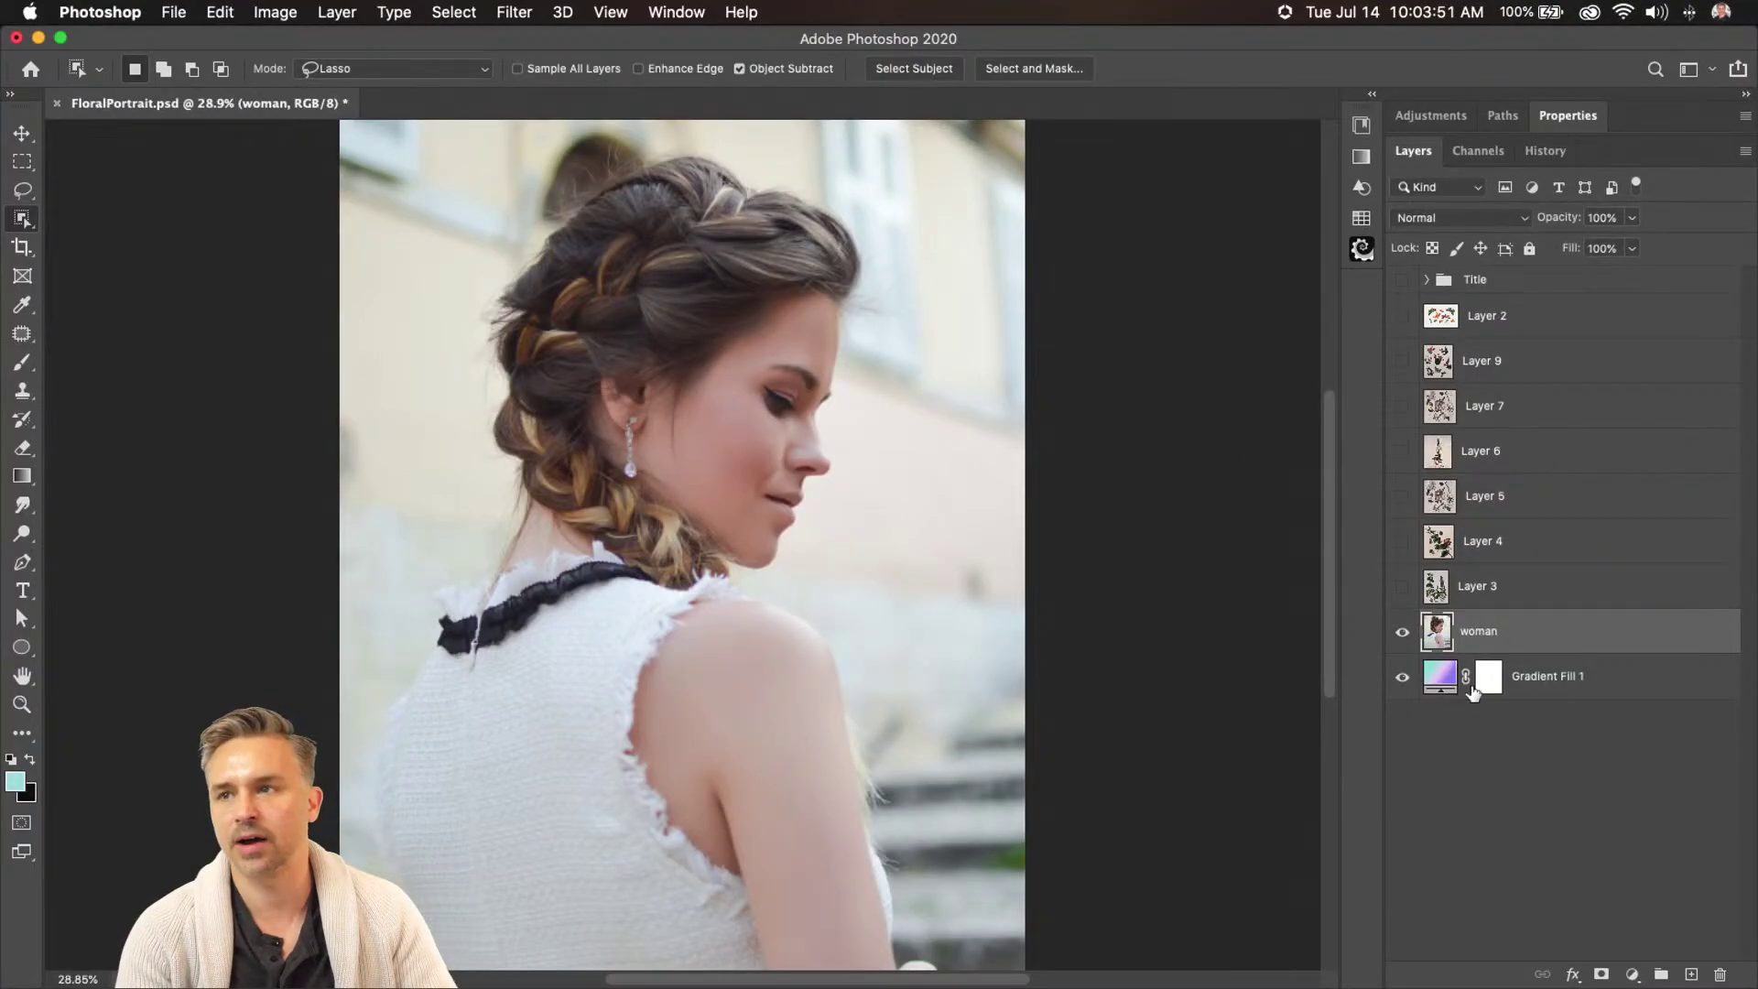
click(878, 74)
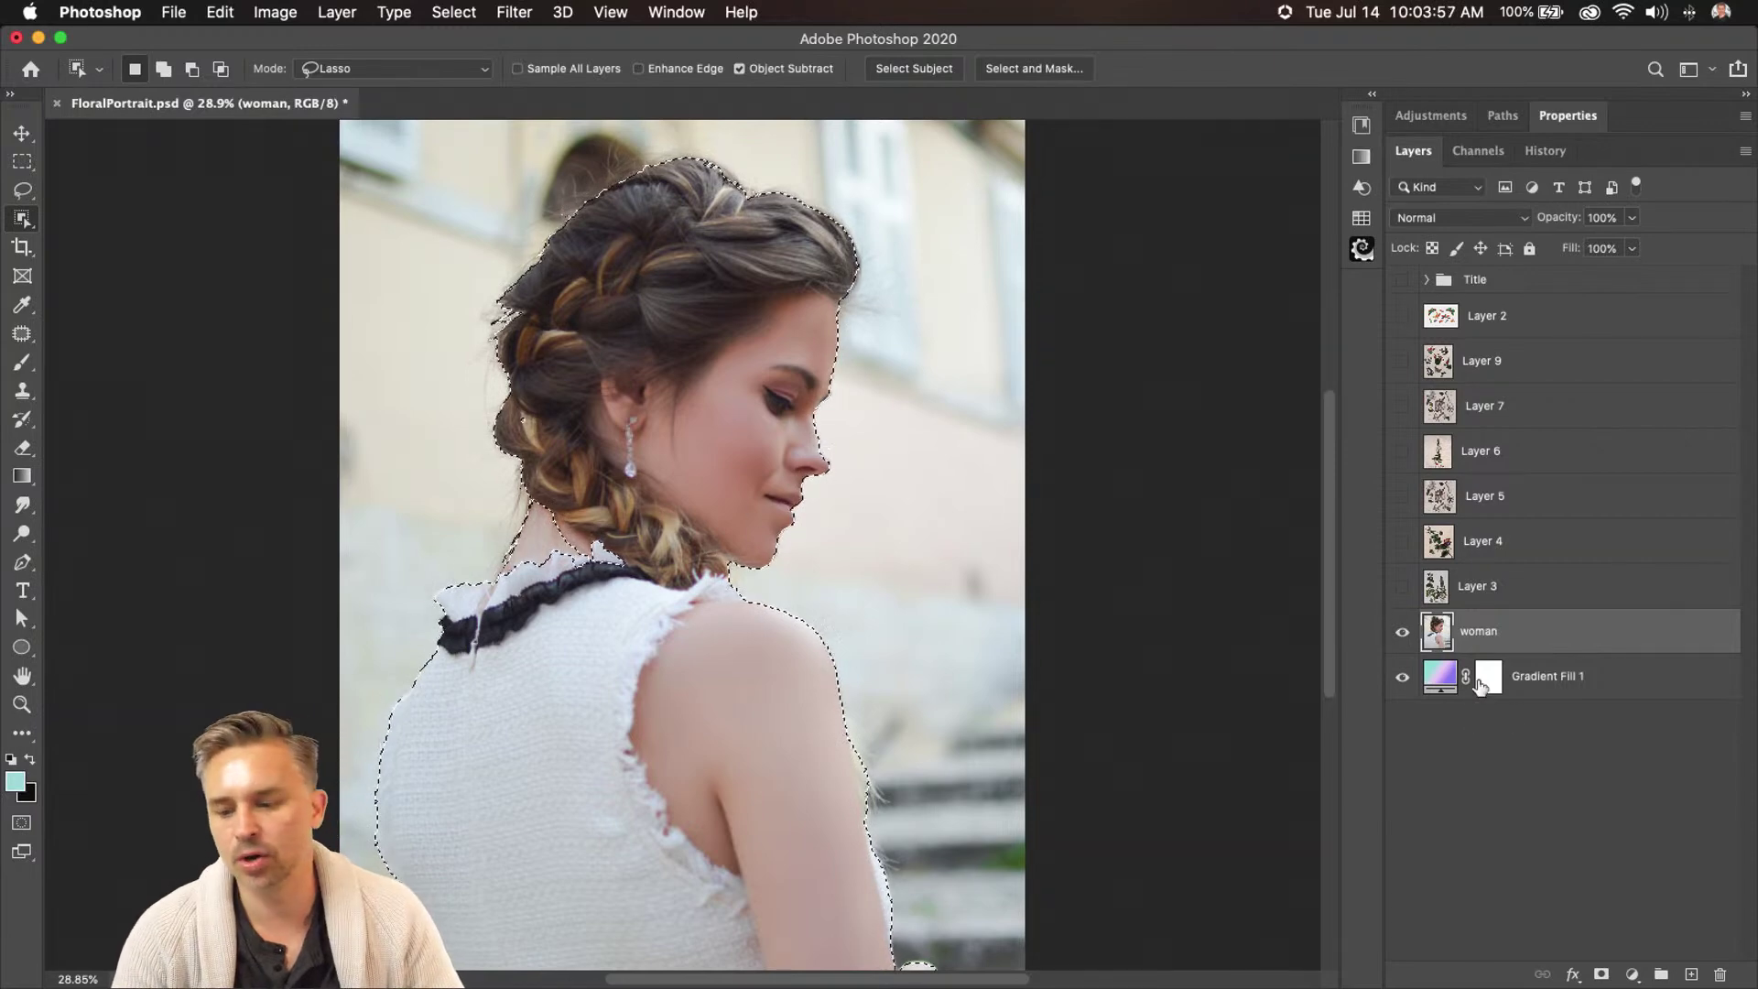
mouse_move(915, 984)
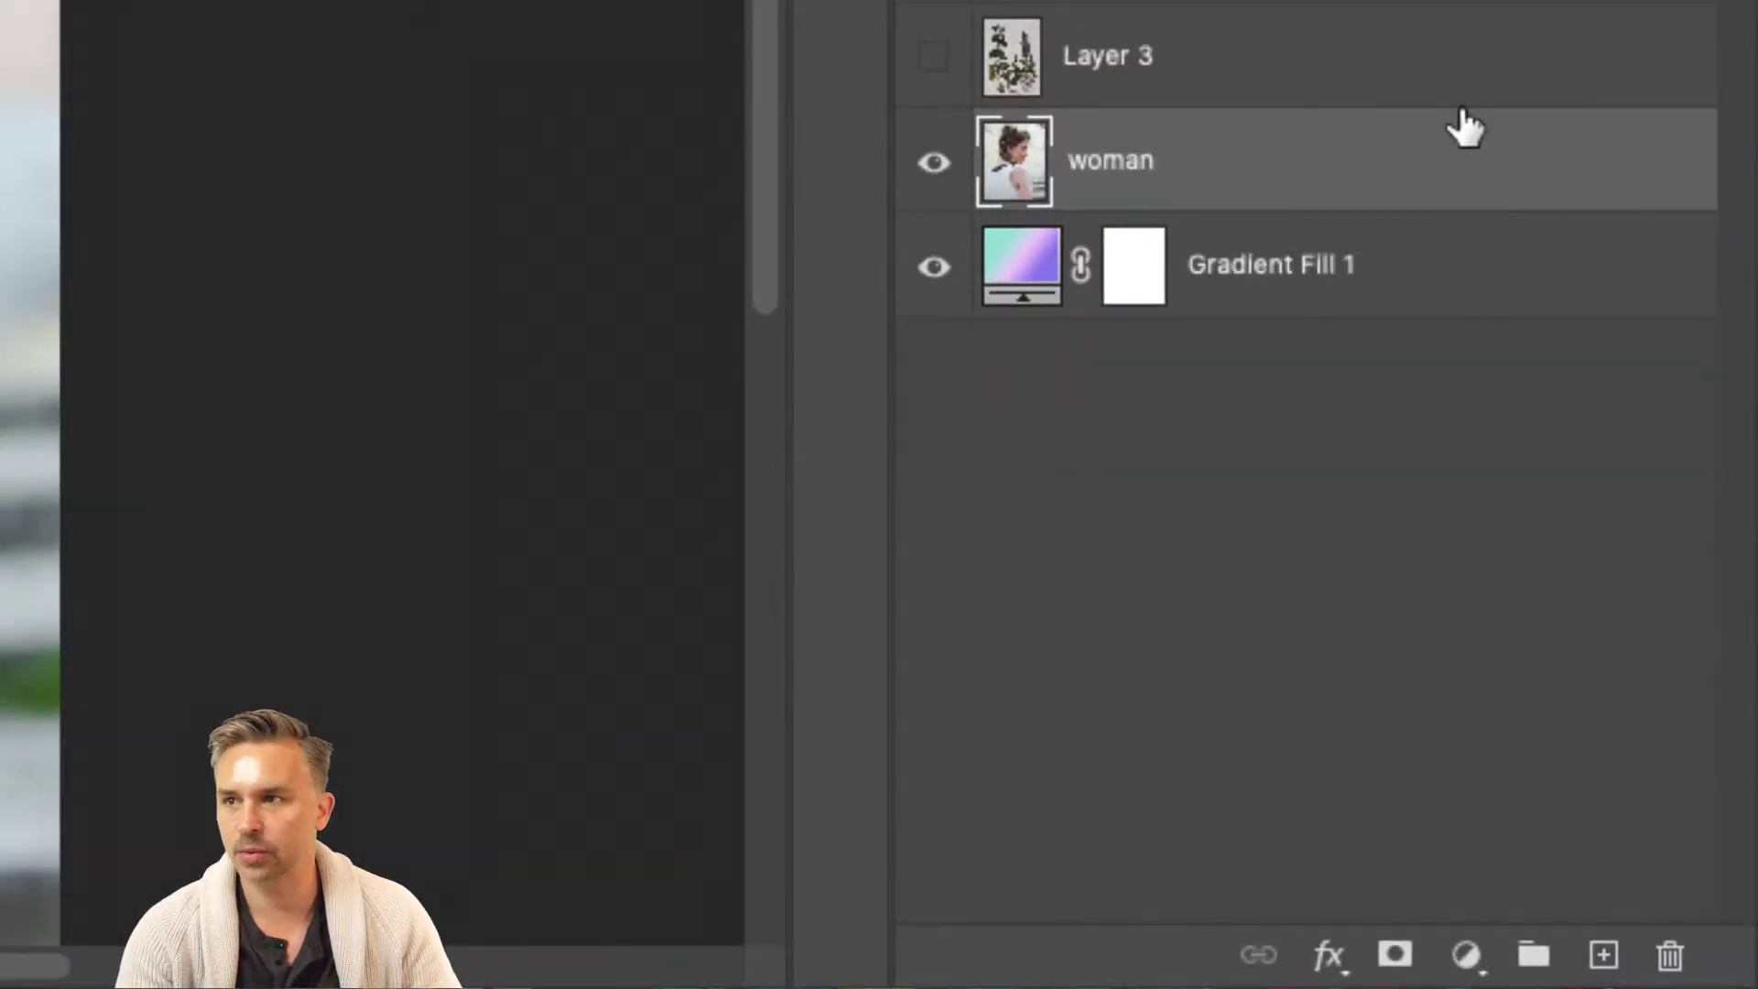
click(1393, 957)
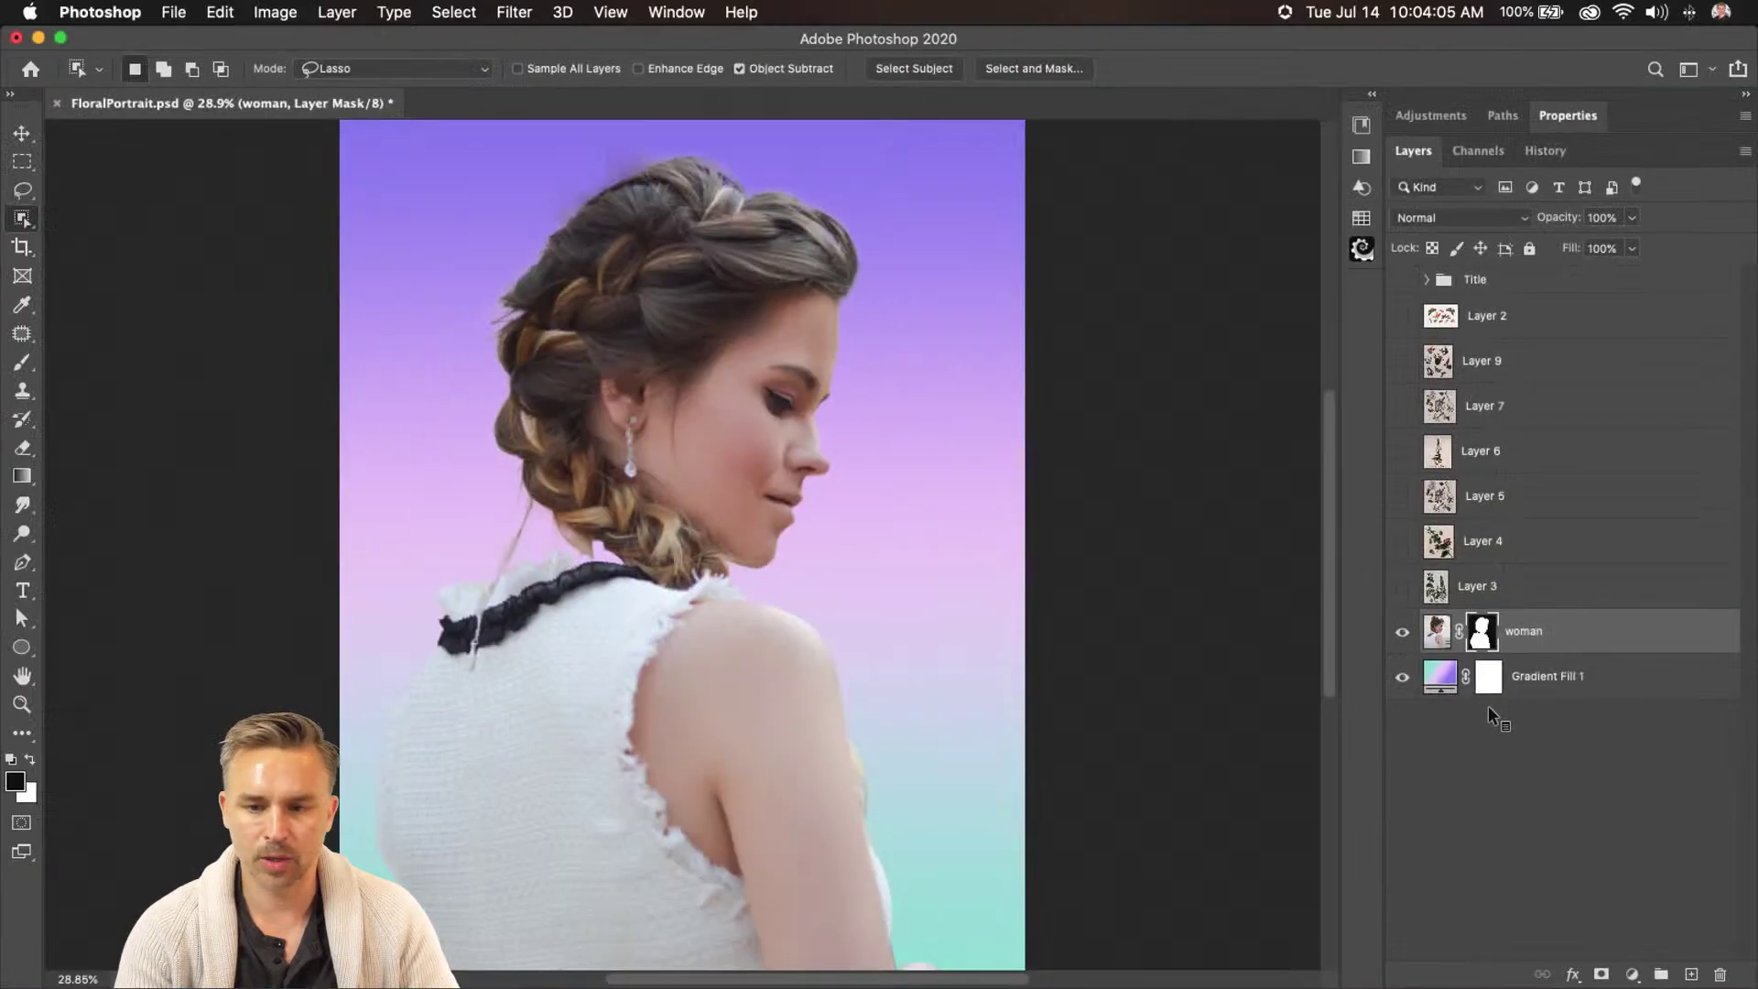
View the woman layer's mask on its own, return to the normal image and target the mask
alt+click(1480, 632)
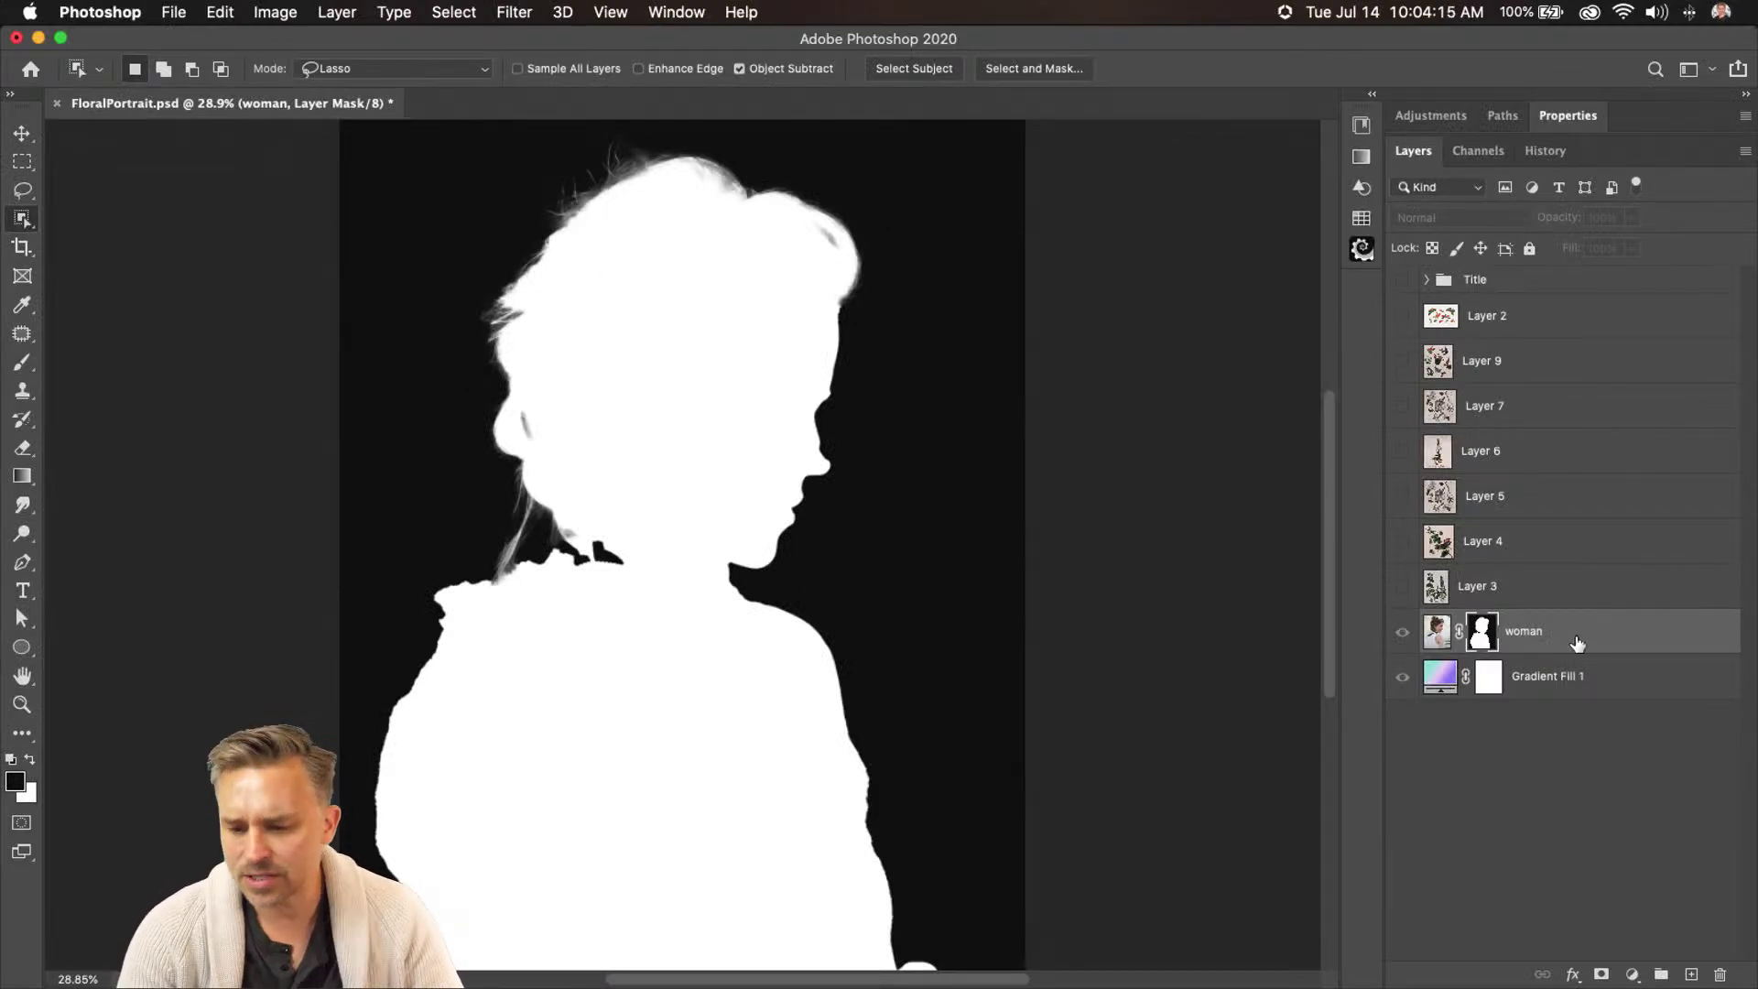
click(1533, 652)
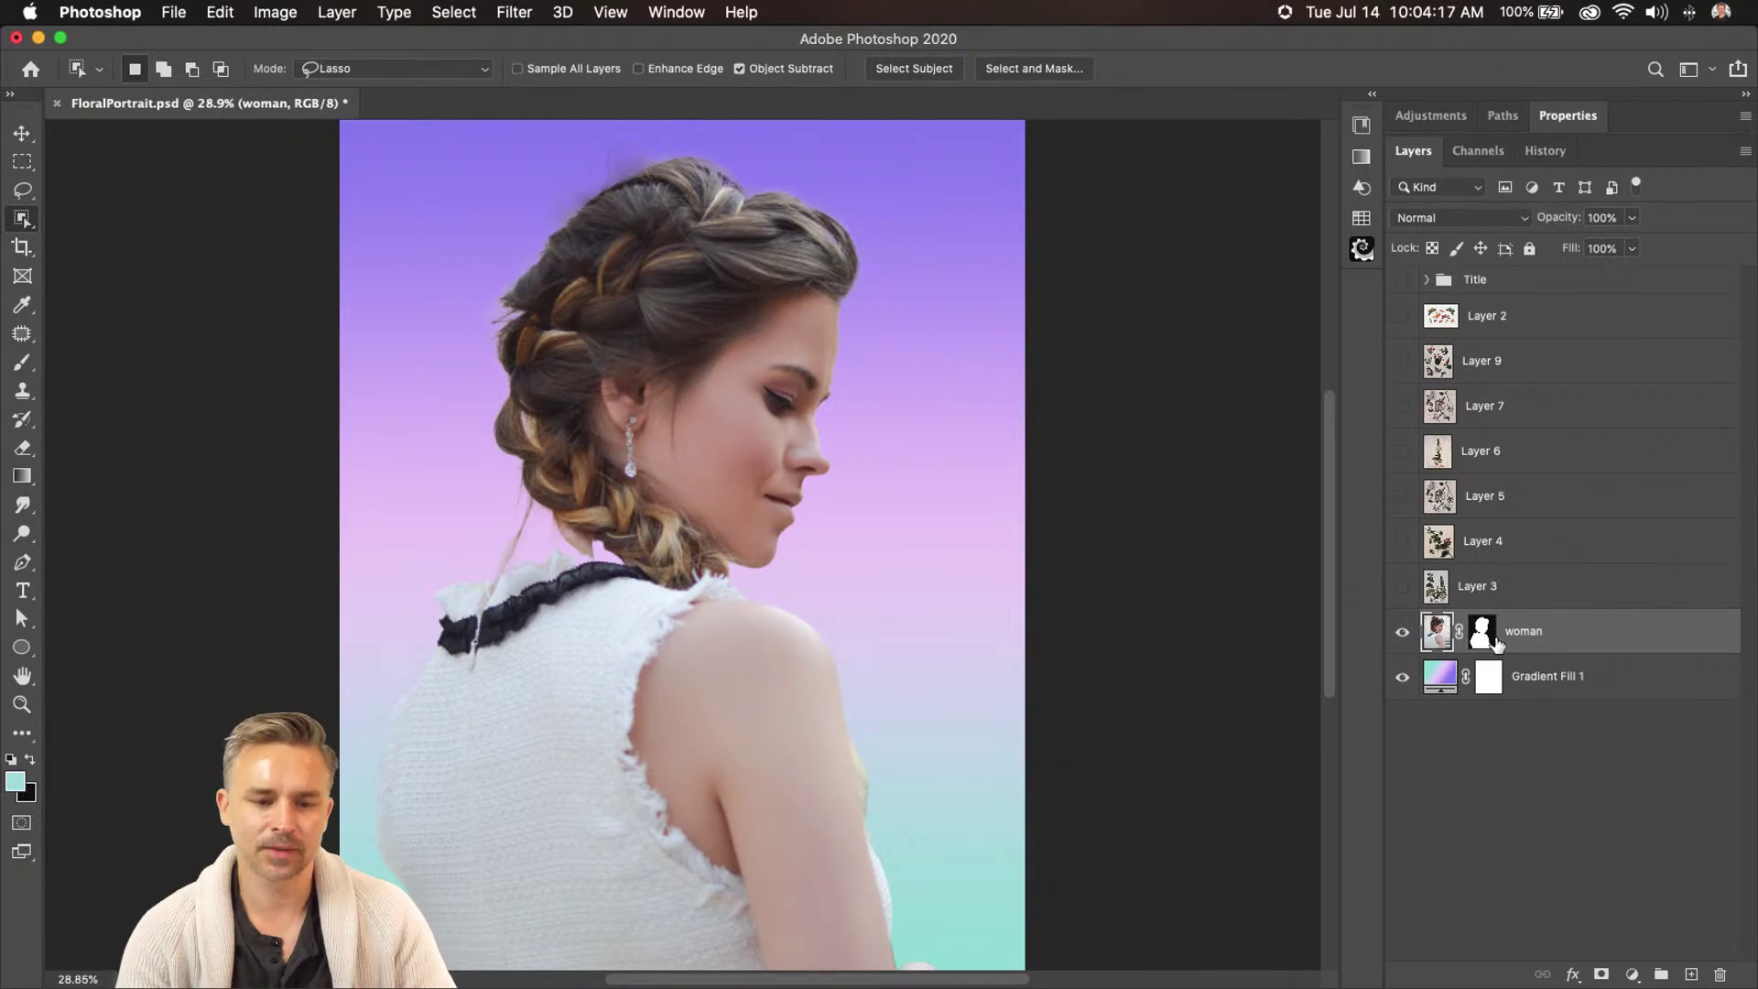
click(1481, 638)
Hide the Gradient Fill 1 layer to check the woman's cutout around the neck and collar
click(1402, 678)
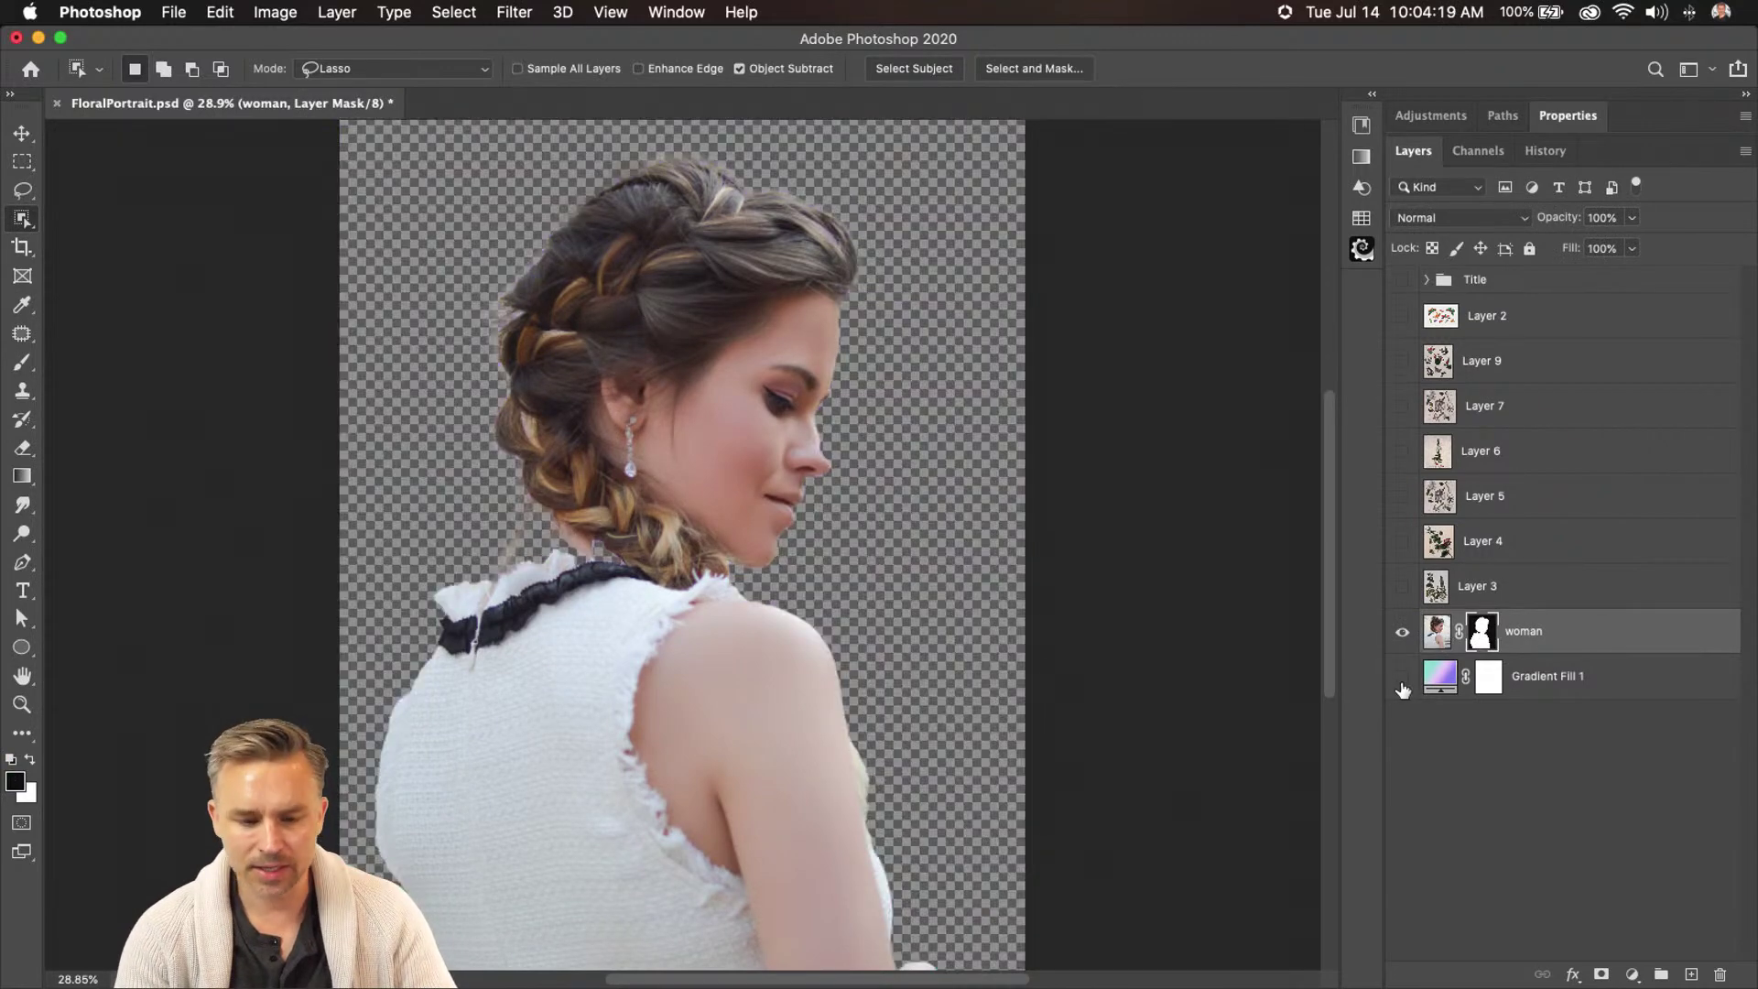
key(super+equal)
key(super+equal)
key(super+equal)
key(super+equal)
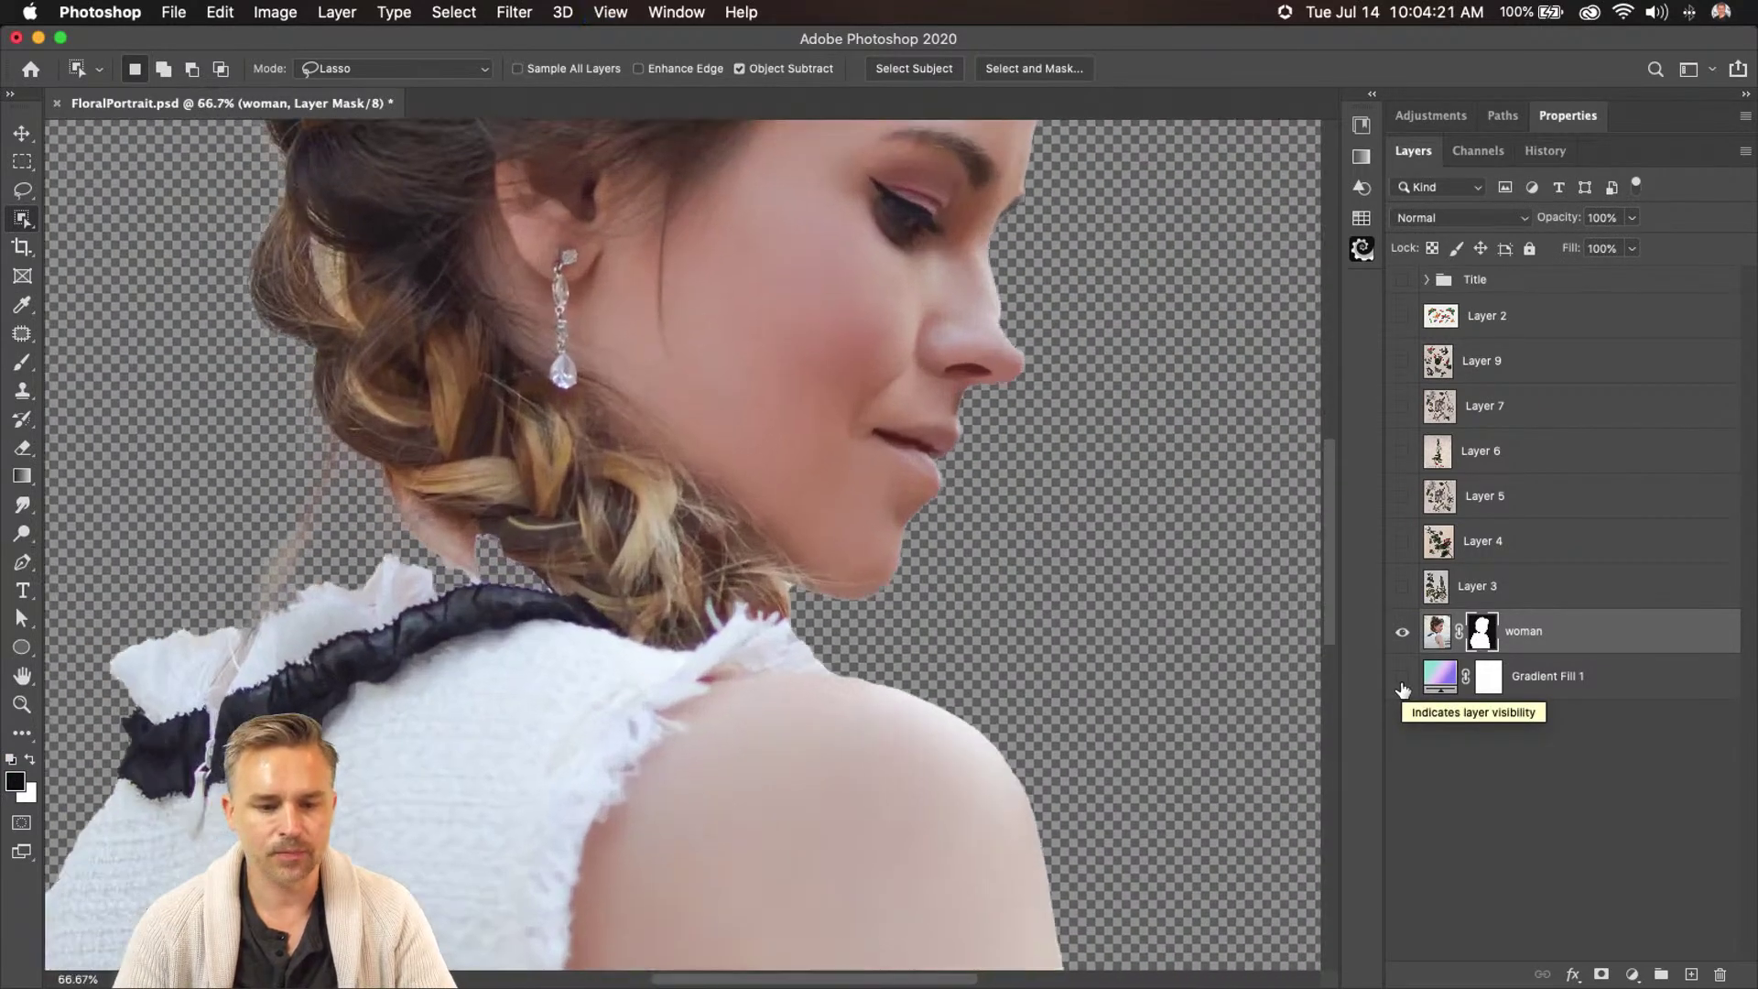
drag(289, 646, 593, 574)
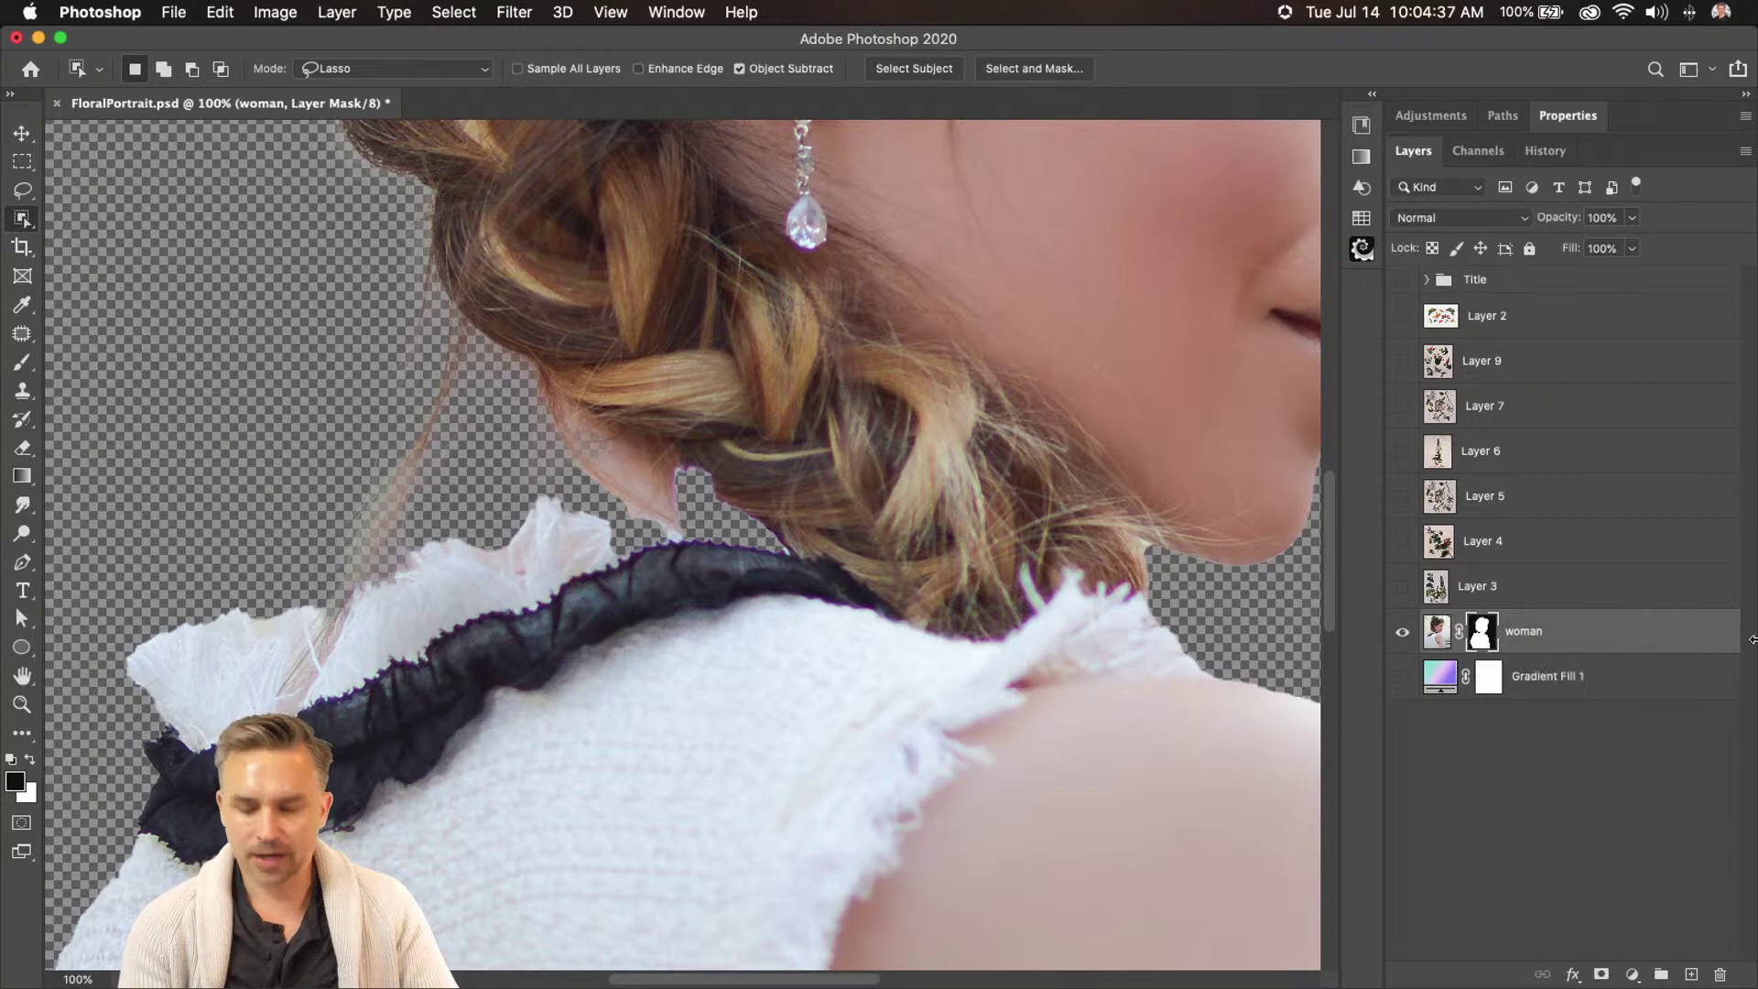
Set the layer thumbnails to a larger size
click(1747, 154)
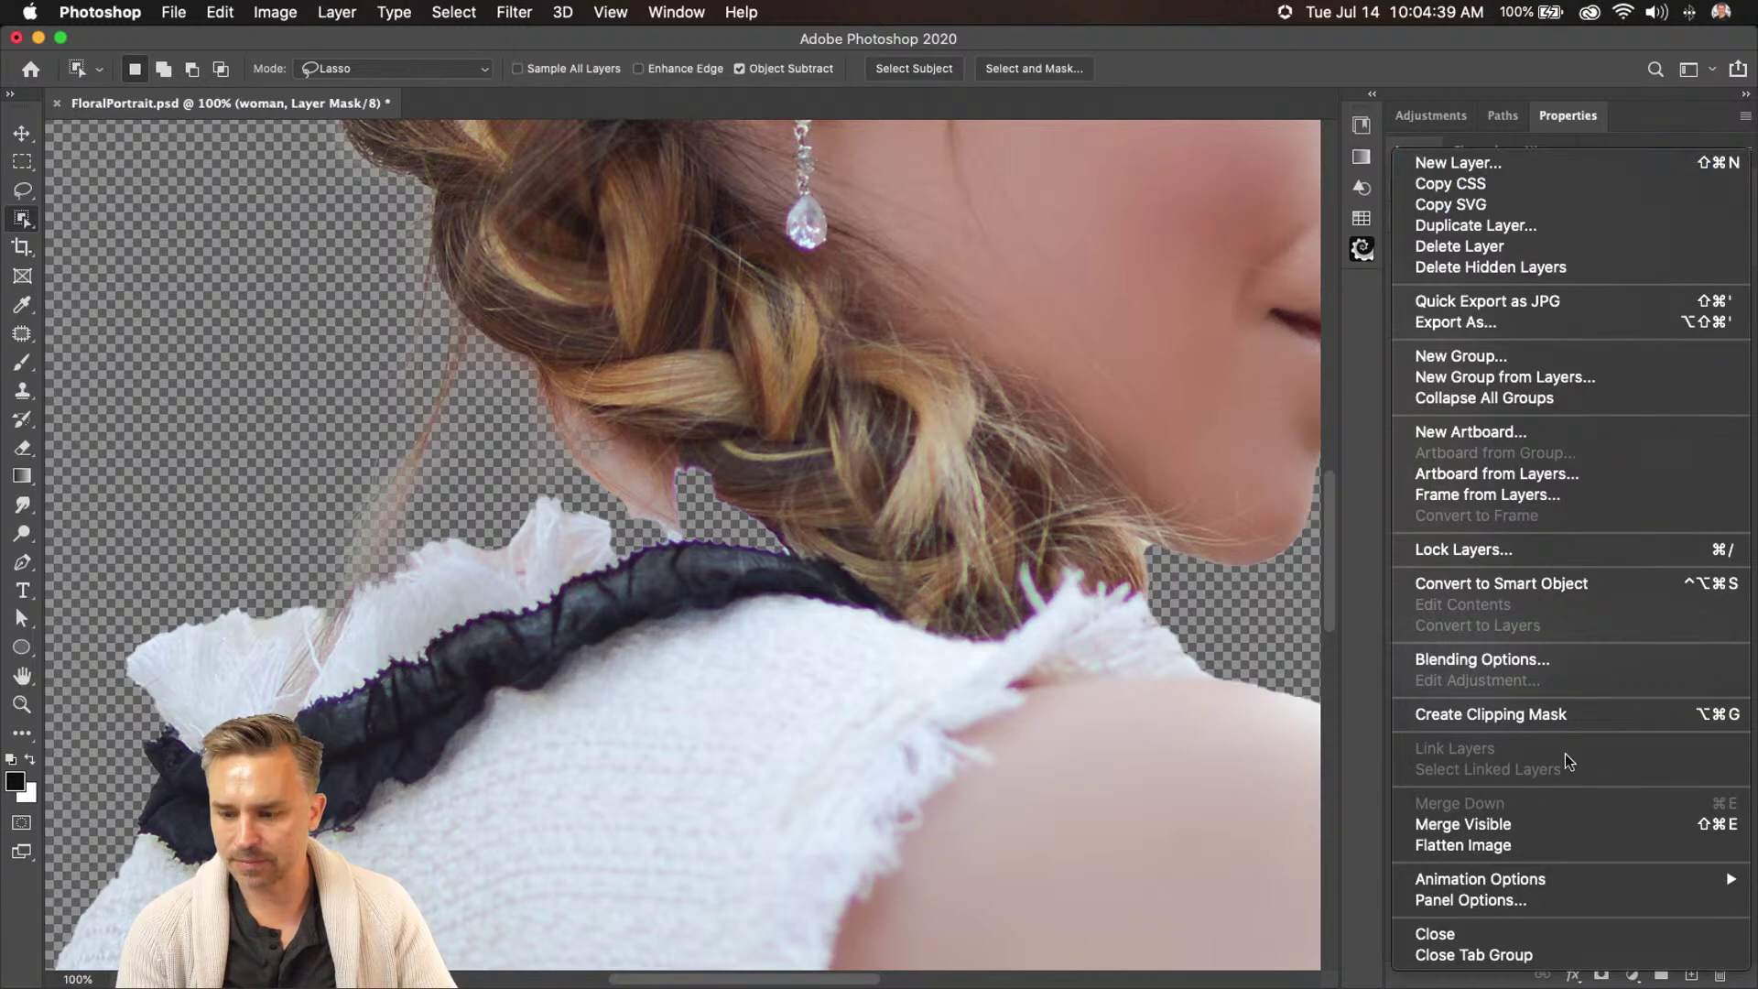
click(1558, 906)
click(1071, 354)
click(1367, 236)
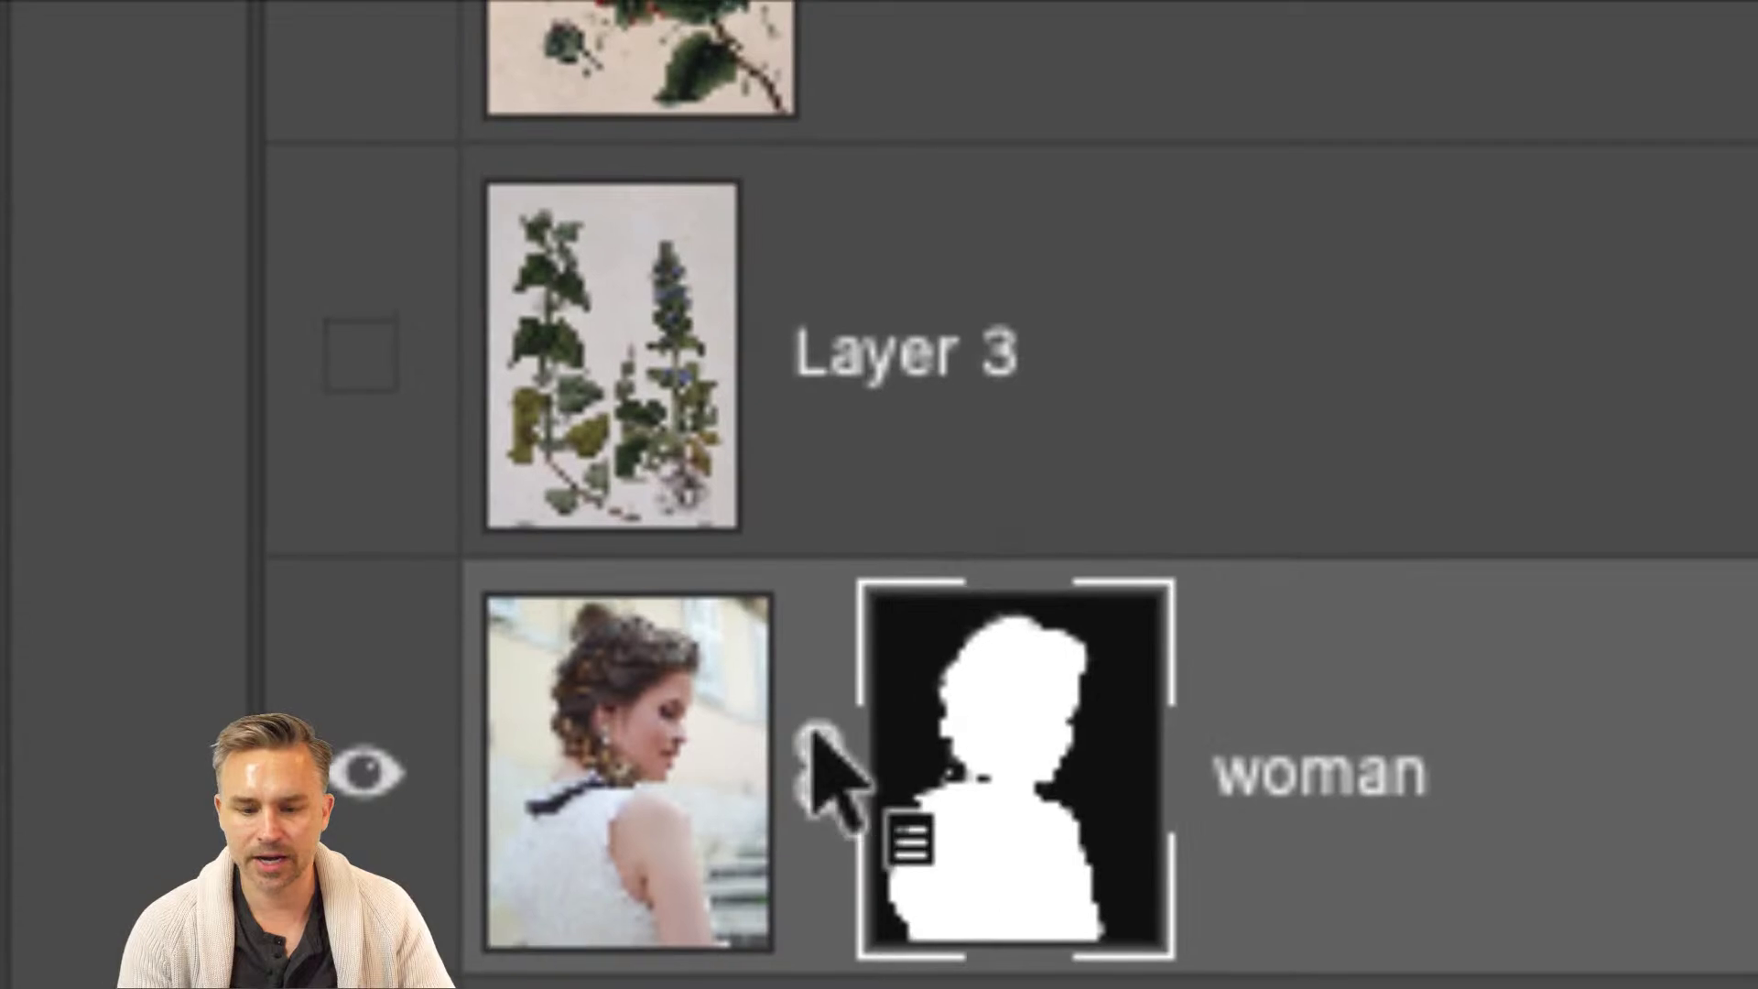
Target the woman layer's mask and set up the Brush tool with 100% flow and white as foreground colour
click(714, 745)
click(1000, 765)
click(708, 750)
click(1001, 783)
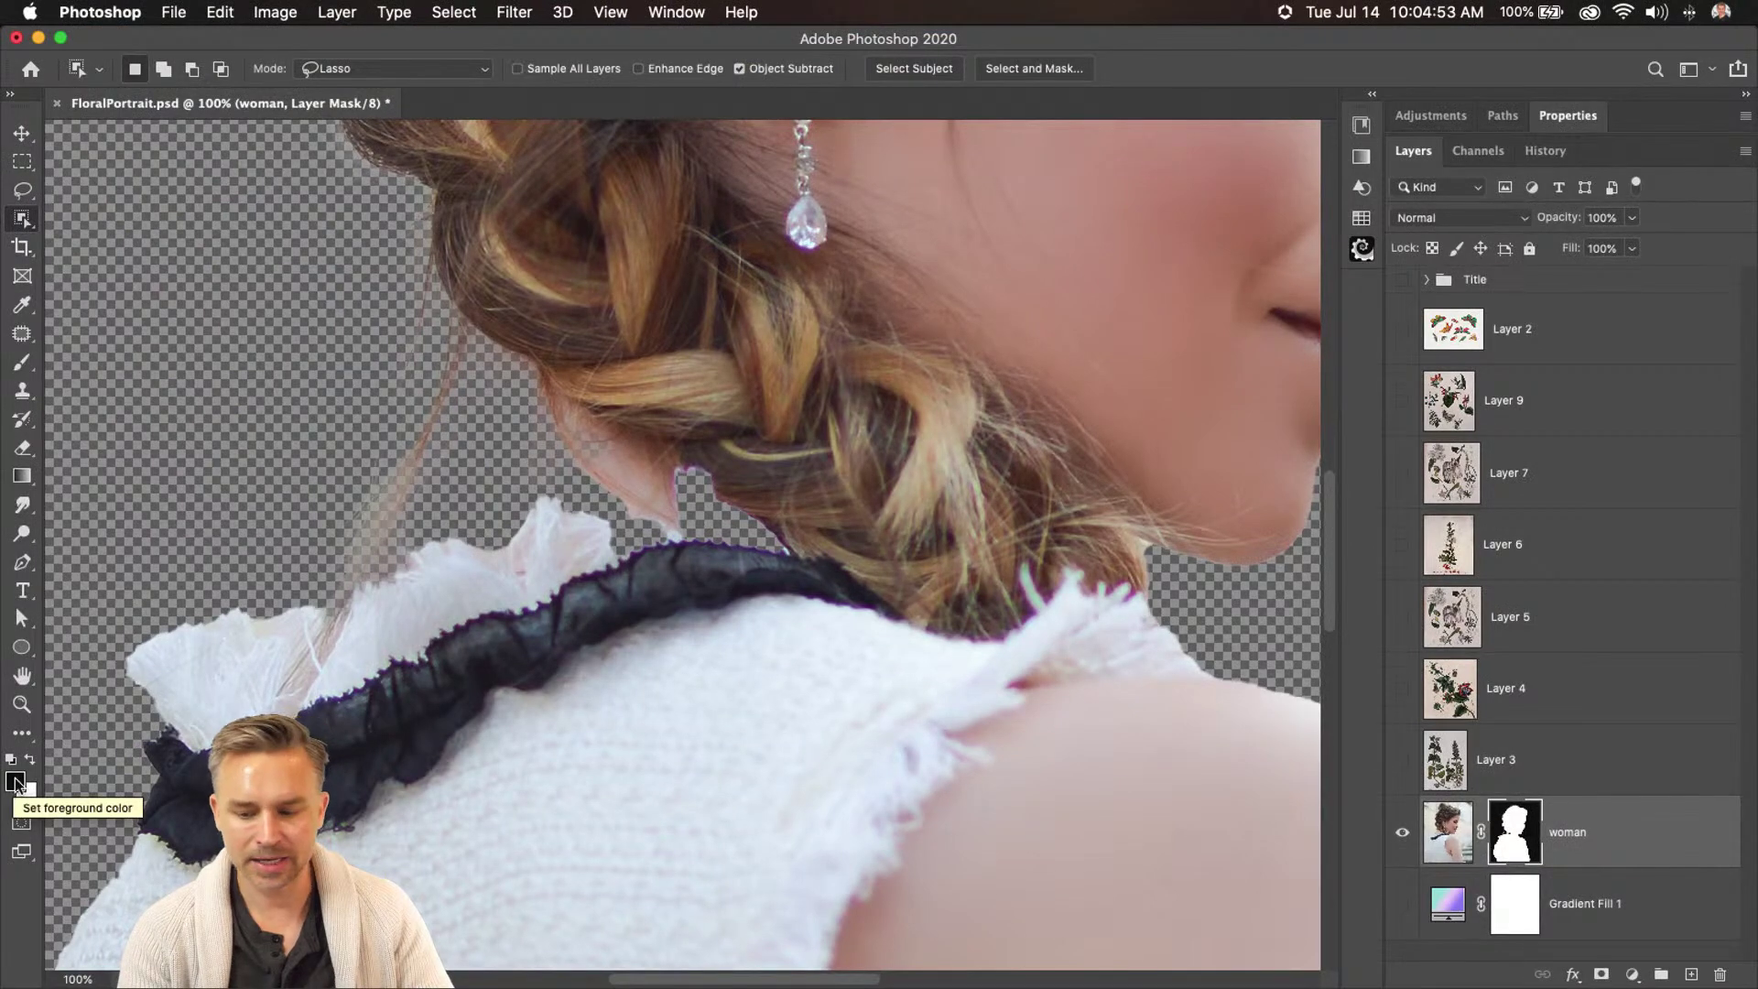
click(22, 361)
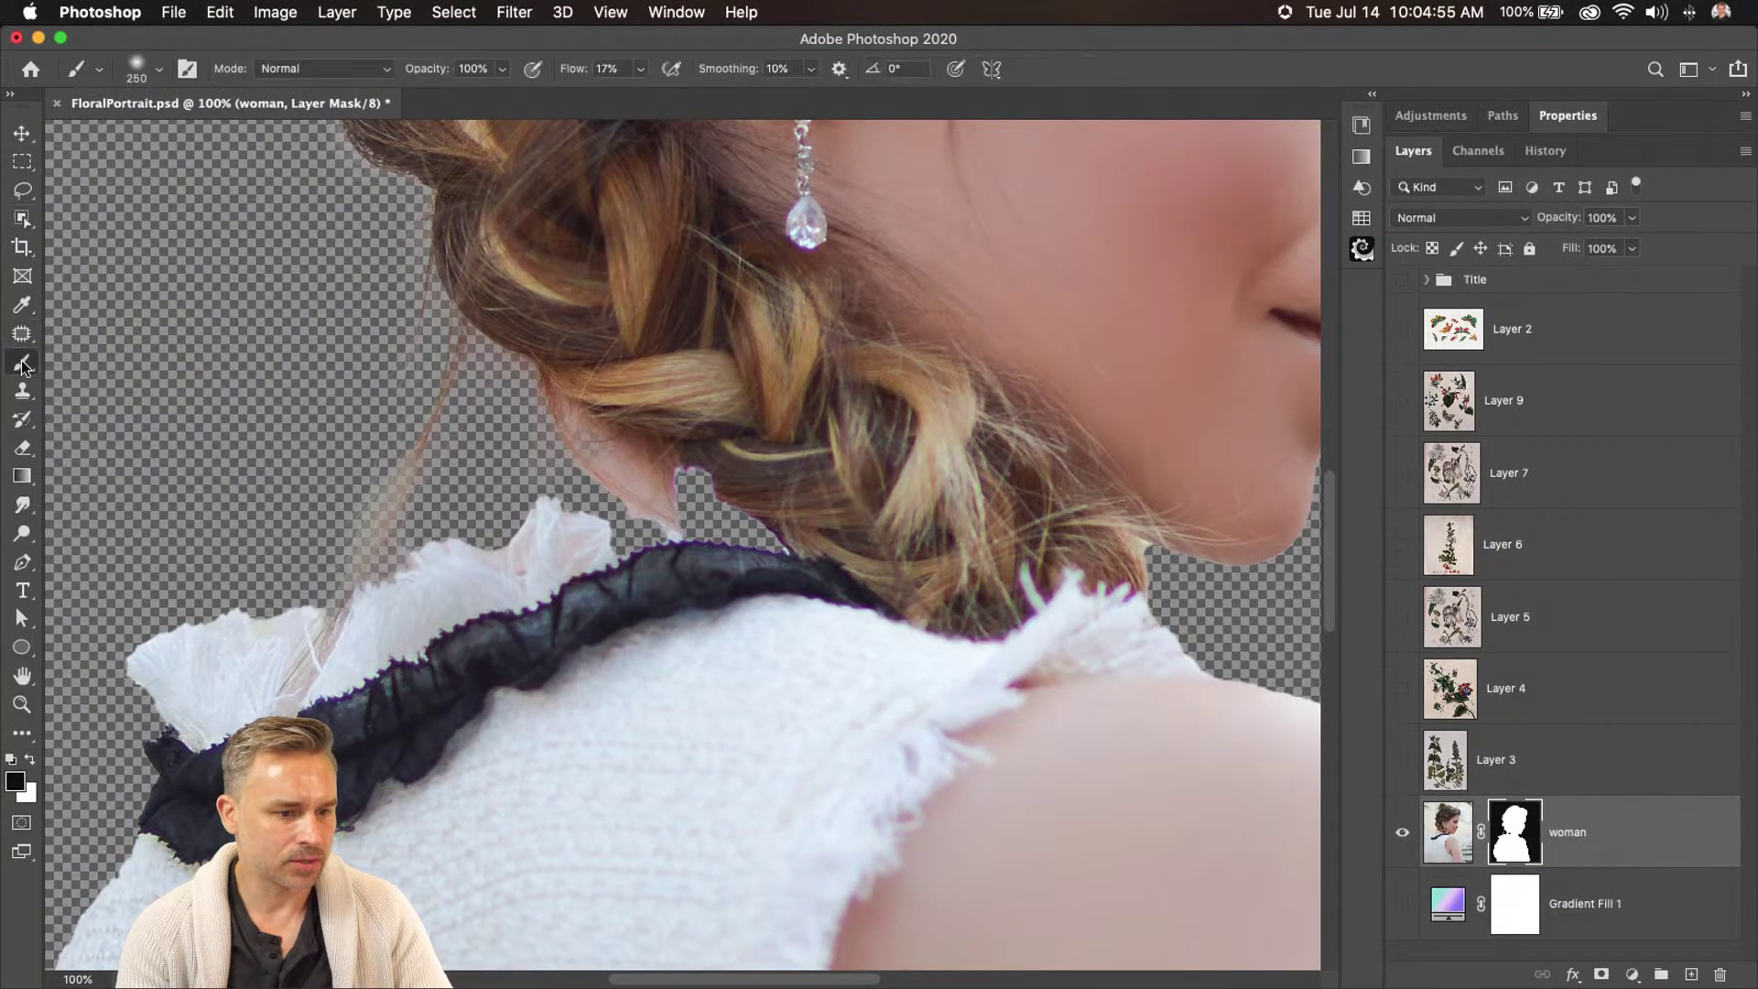
drag(577, 73, 654, 73)
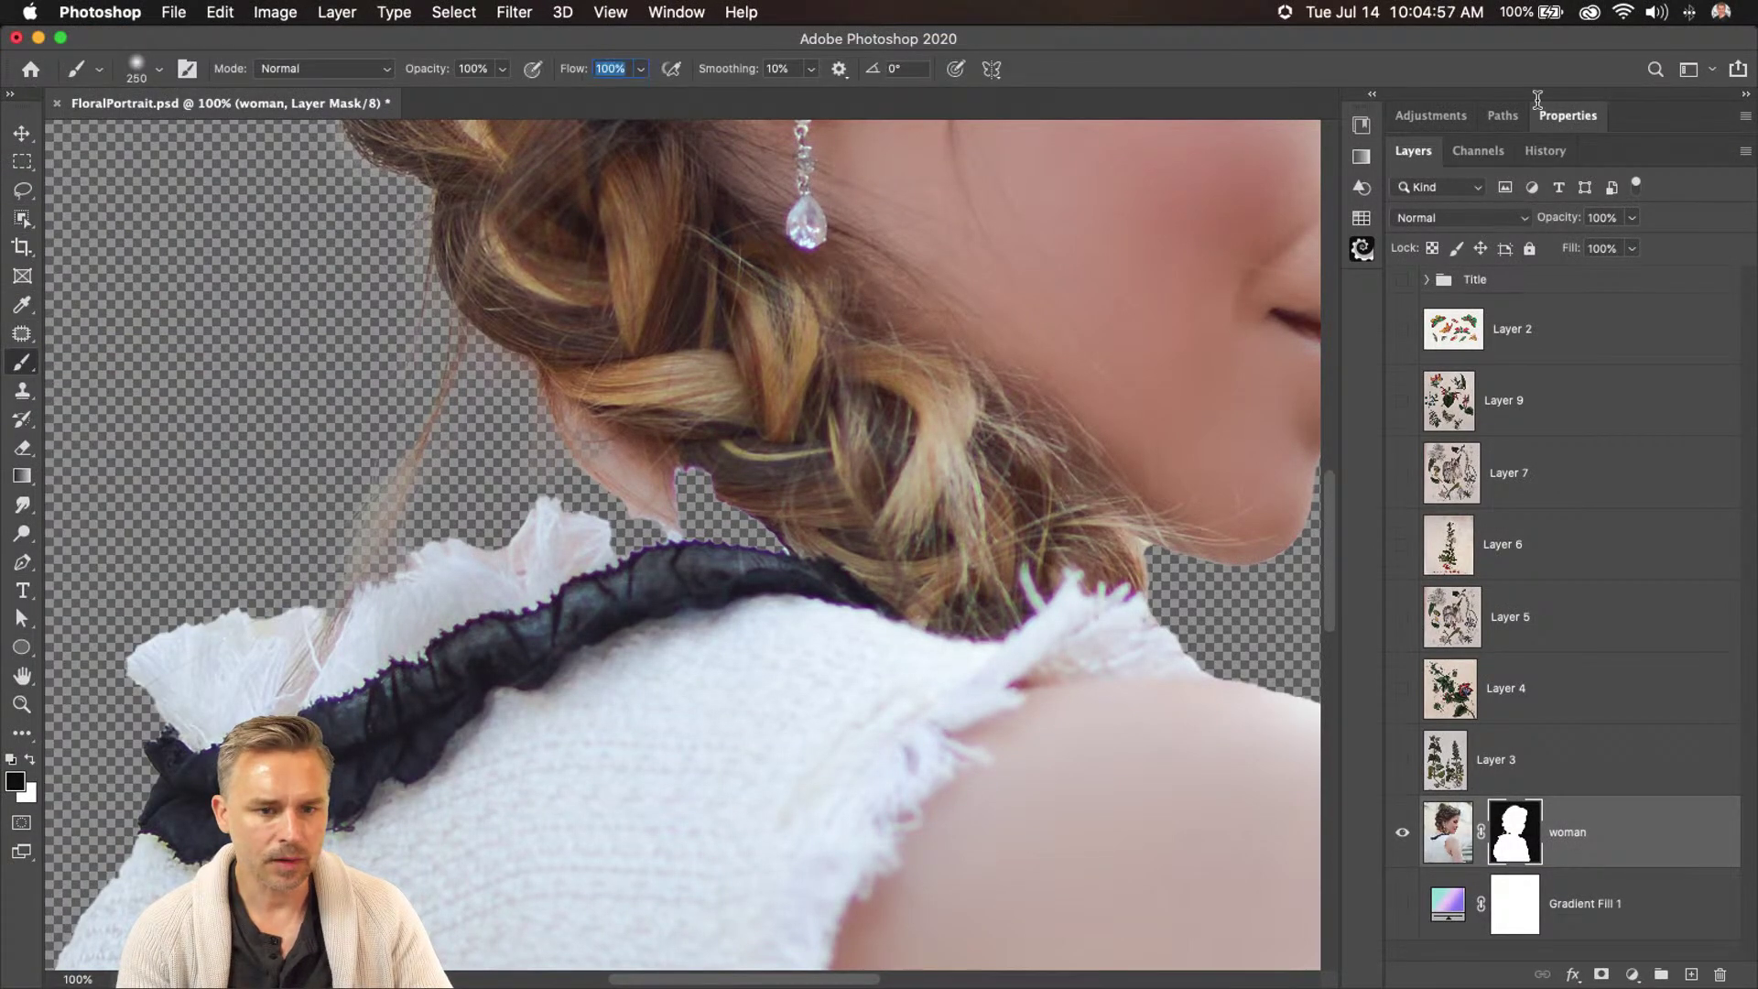
click(25, 756)
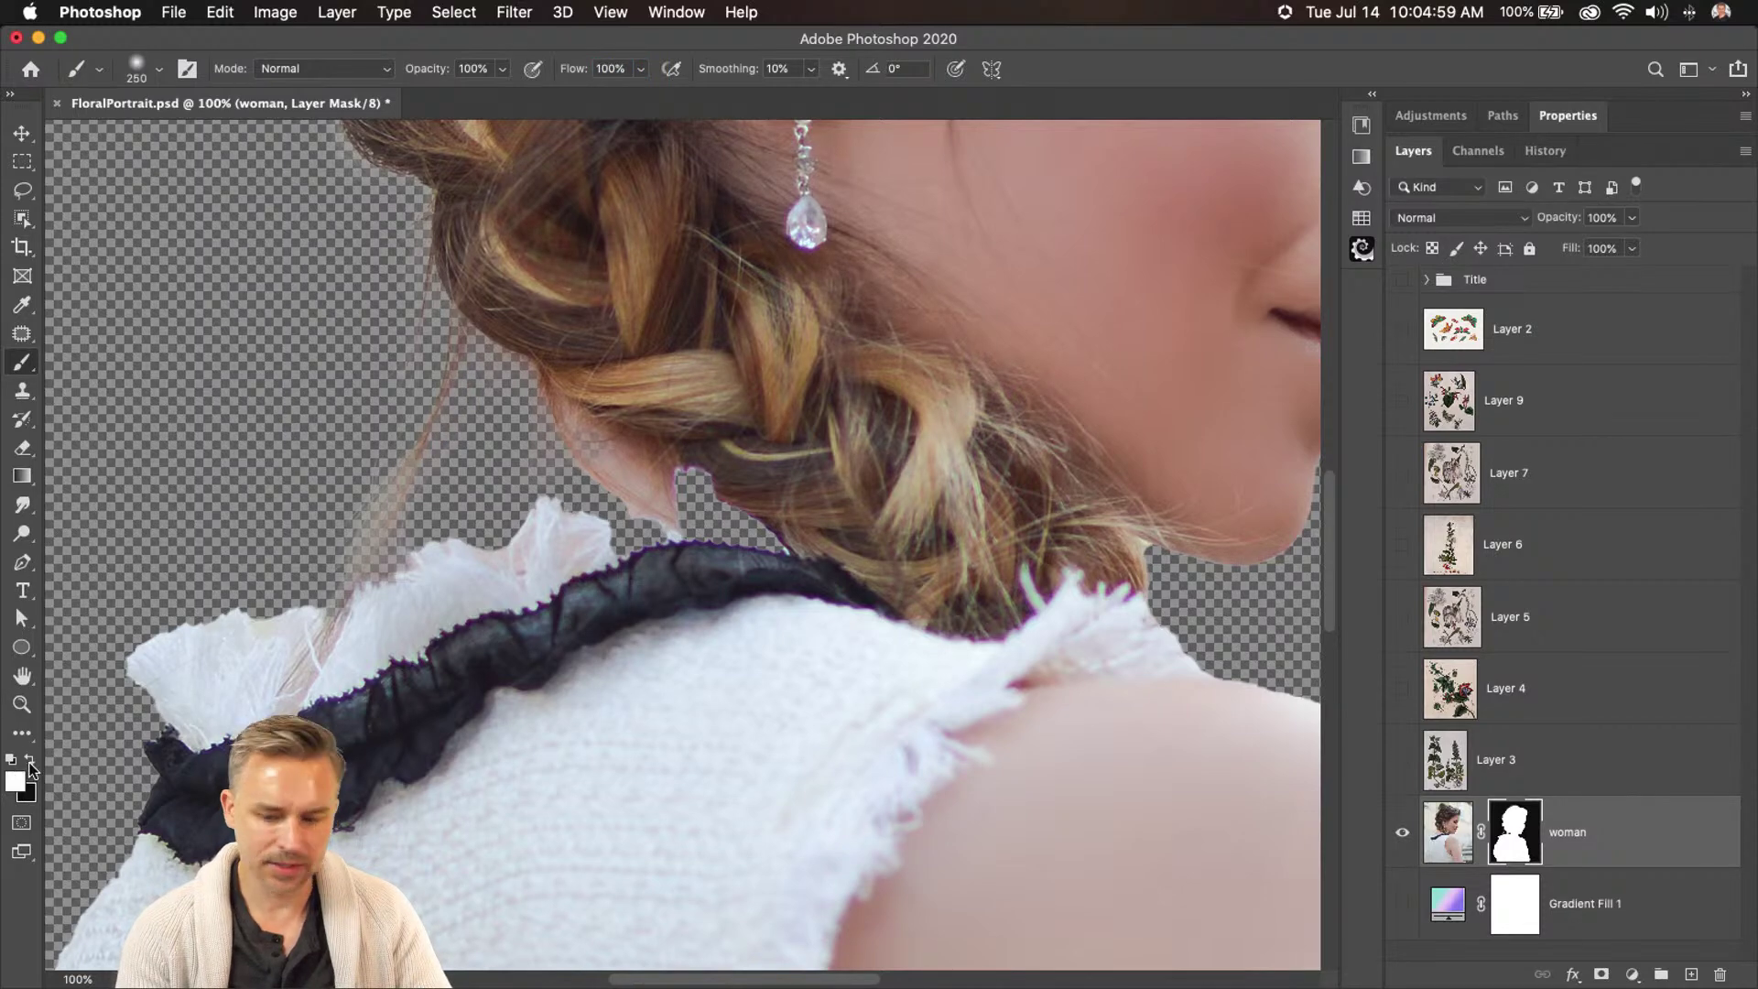
drag(174, 302, 558, 476)
mouse_move(381, 329)
mouse_down()
mouse_move(310, 490)
mouse_move(206, 563)
mouse_up()
key(super+z)
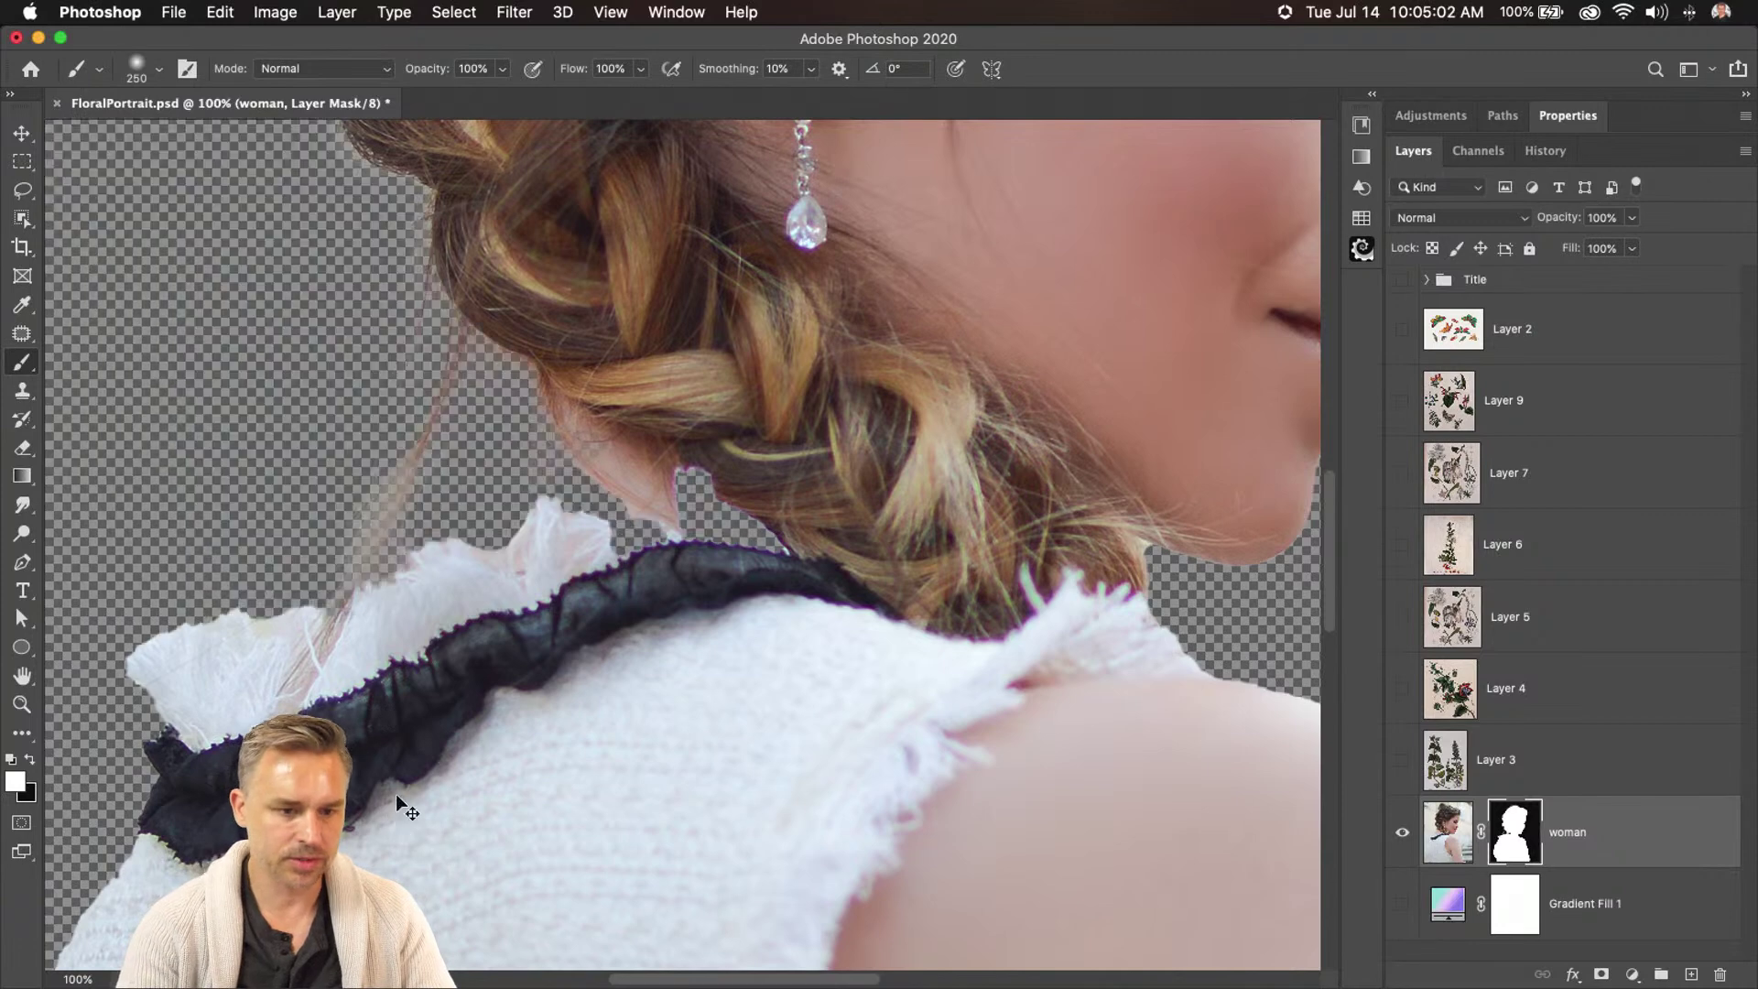
Choose the Hard Round brush and paint white on the mask to restore the missing neck and collar
click(159, 70)
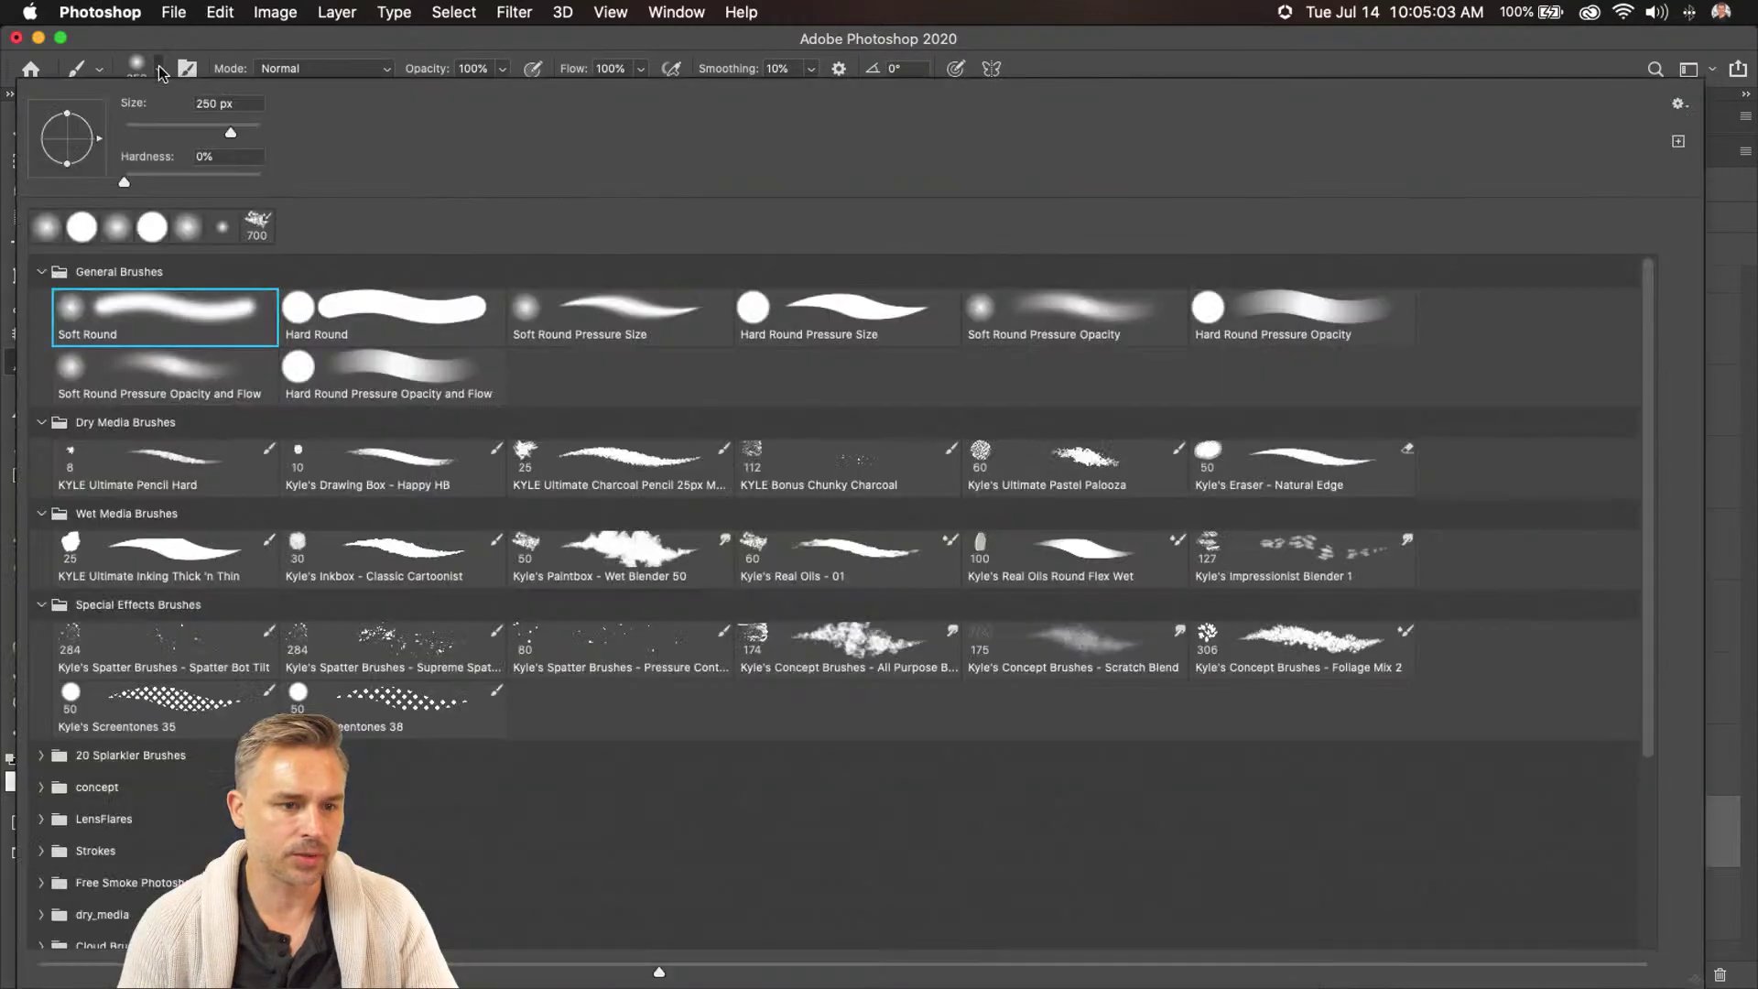
double_click(346, 314)
mouse_move(600, 549)
mouse_down()
mouse_move(595, 366)
mouse_move(476, 549)
mouse_move(472, 679)
mouse_up()
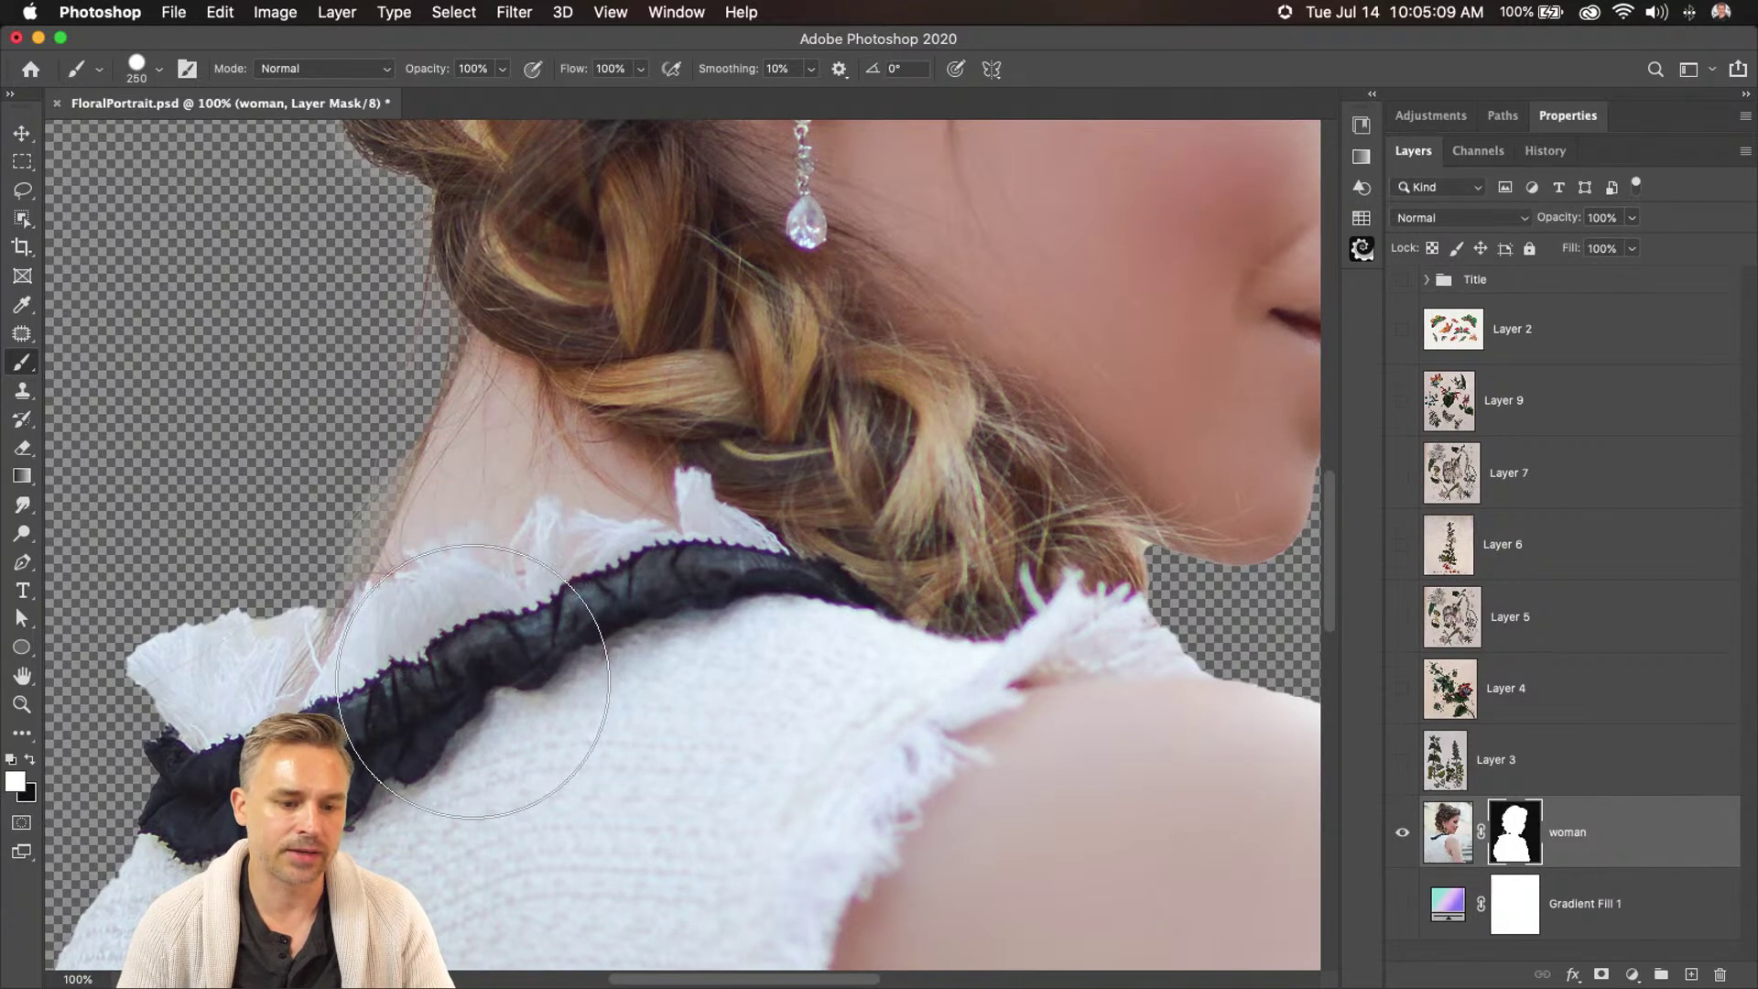
Inspect the woman's cutout along the collar and facial profile, ending with a close view of the nose
key(super+minus)
key(super+minus)
key(super+minus)
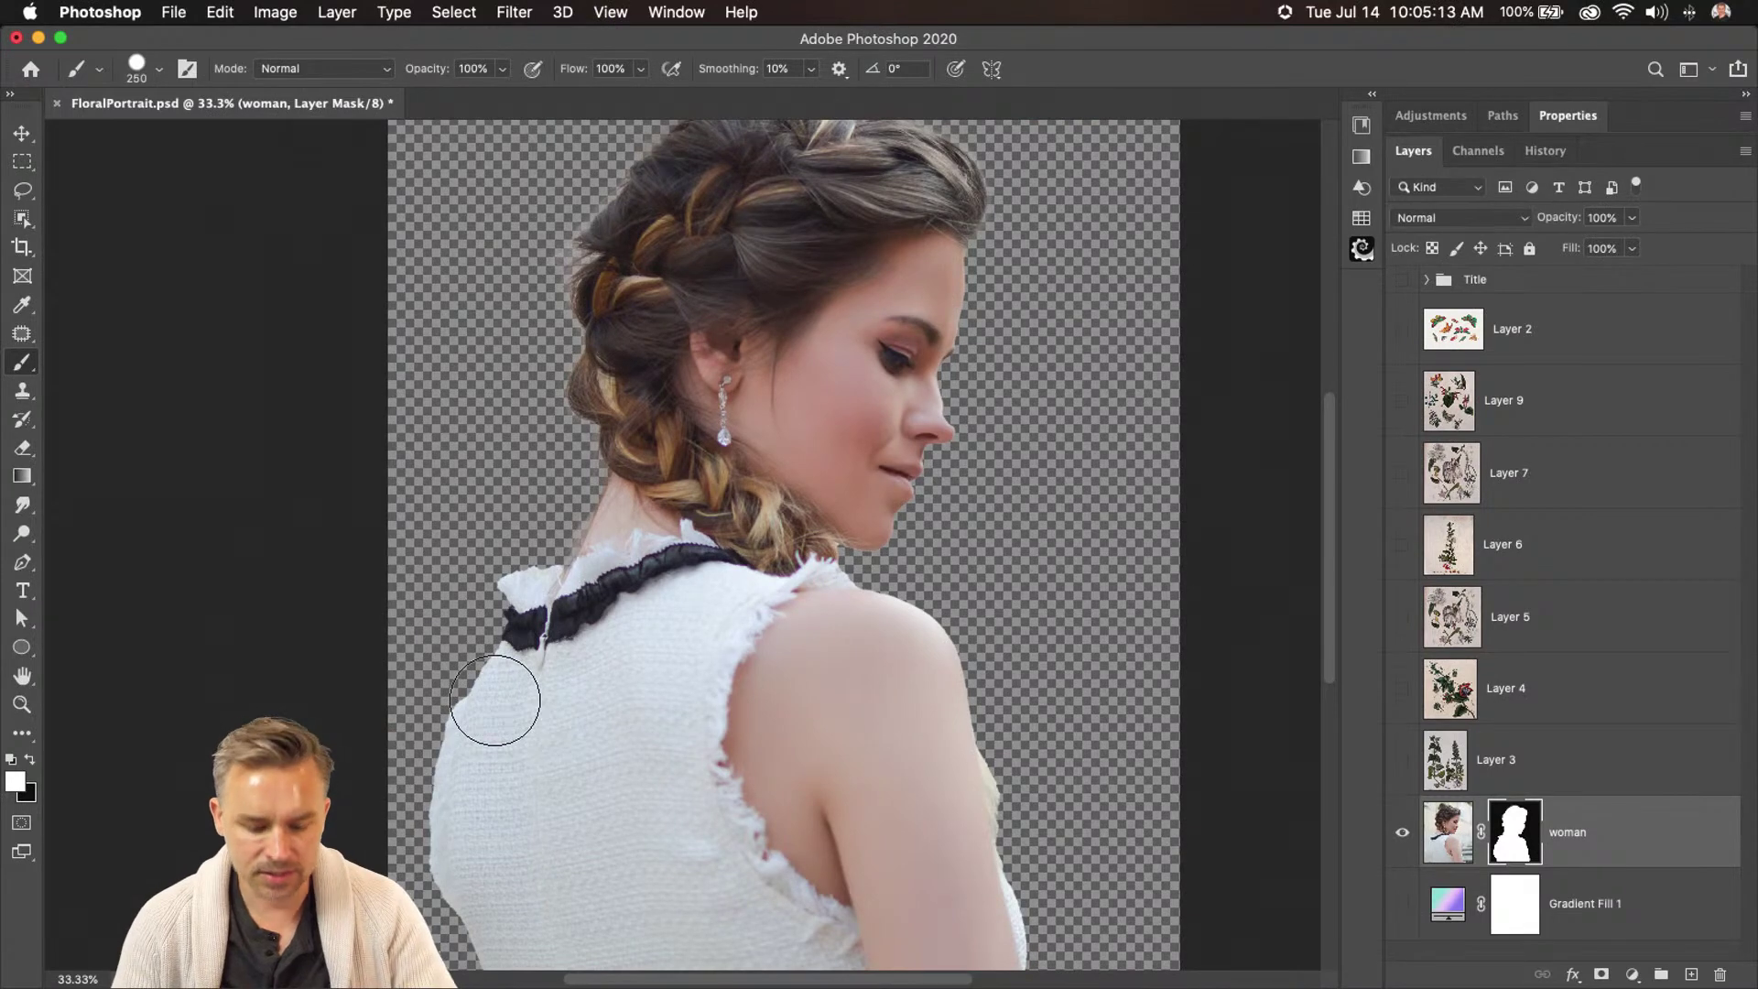
key(super+plus)
key(super+plus)
key(super+plus)
drag(1005, 441, 991, 455)
key(super+minus)
key(super+minus)
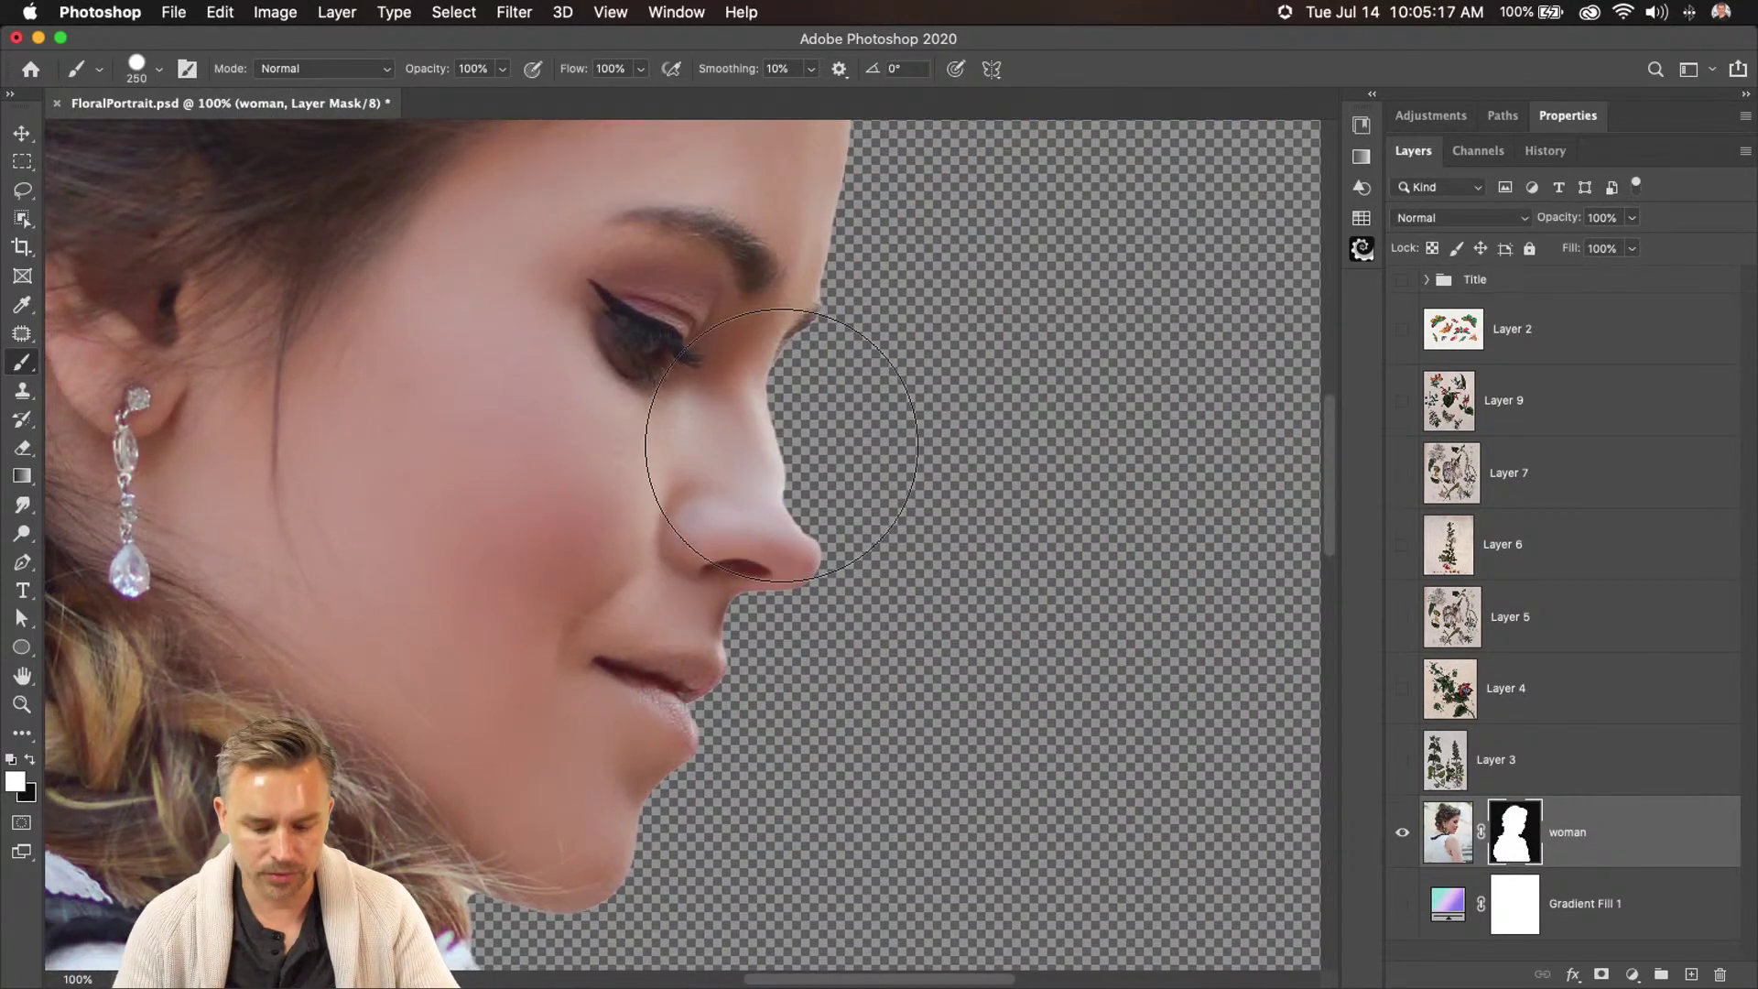
key(super+plus)
key(super+plus)
key(super+plus)
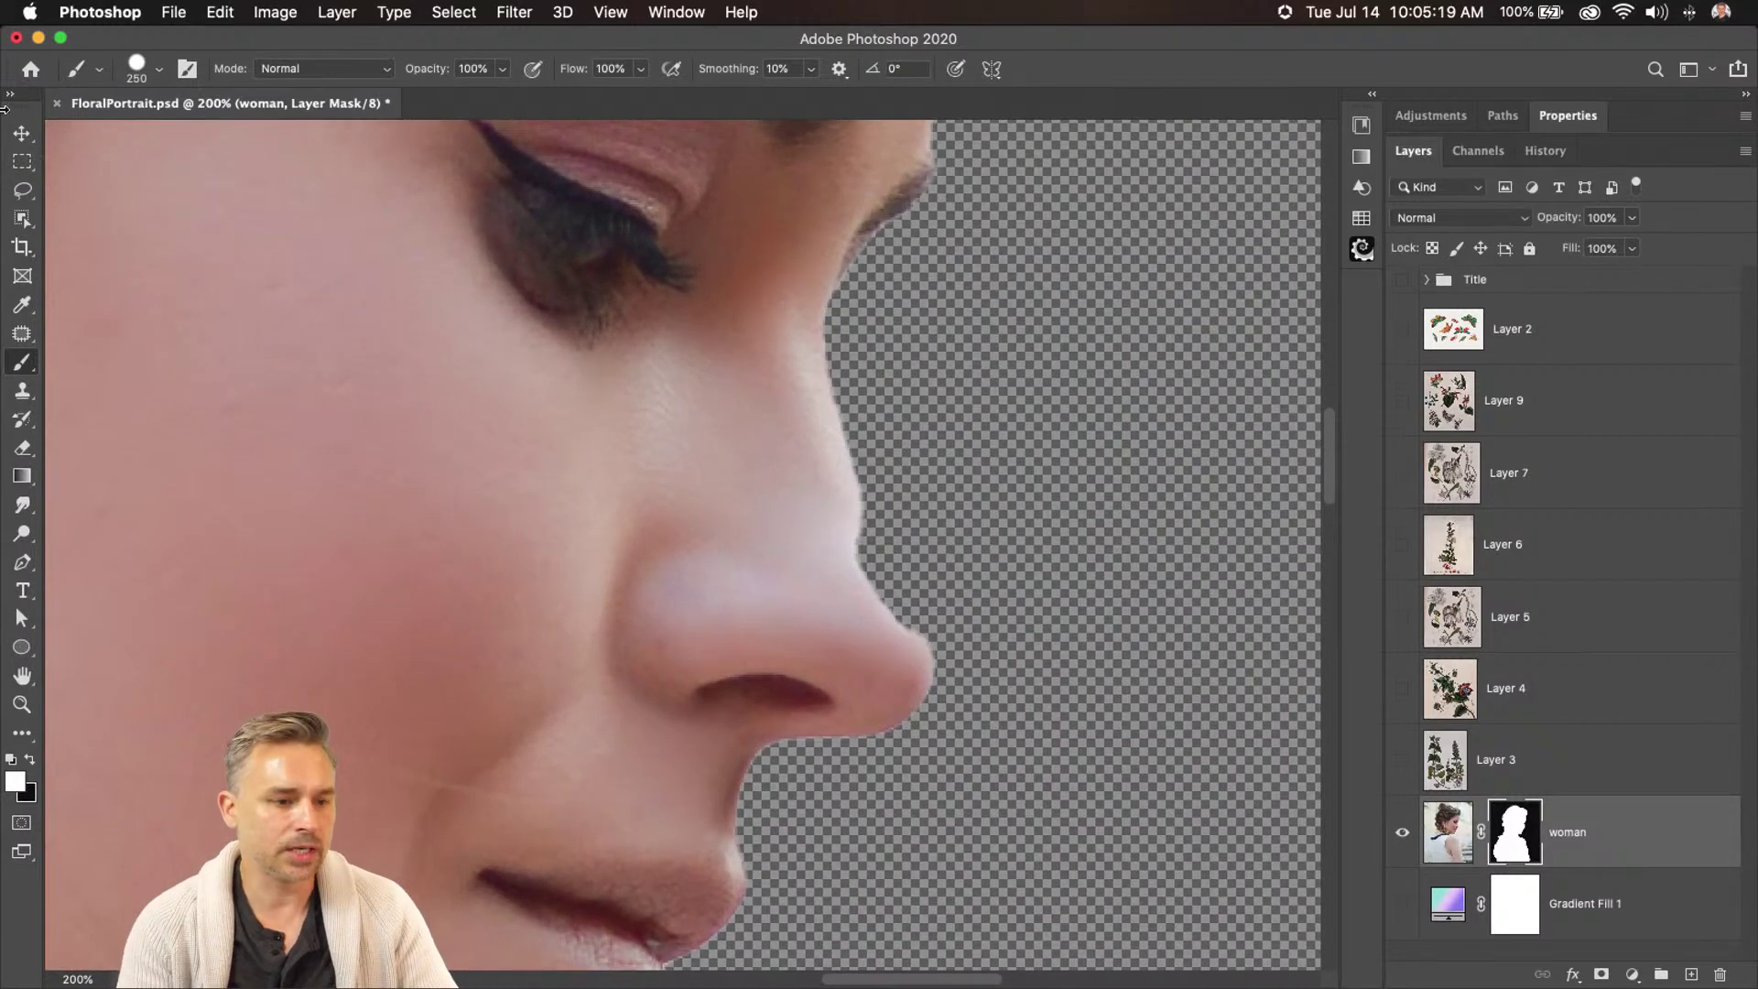
Reduce the brush size to 40 px and paint white on the woman's mask to restore the bridge of the nose
key(bracketleft)
key(bracketleft)
key(bracketleft)
key(bracketleft)
key(bracketleft)
key(bracketleft)
key(bracketleft)
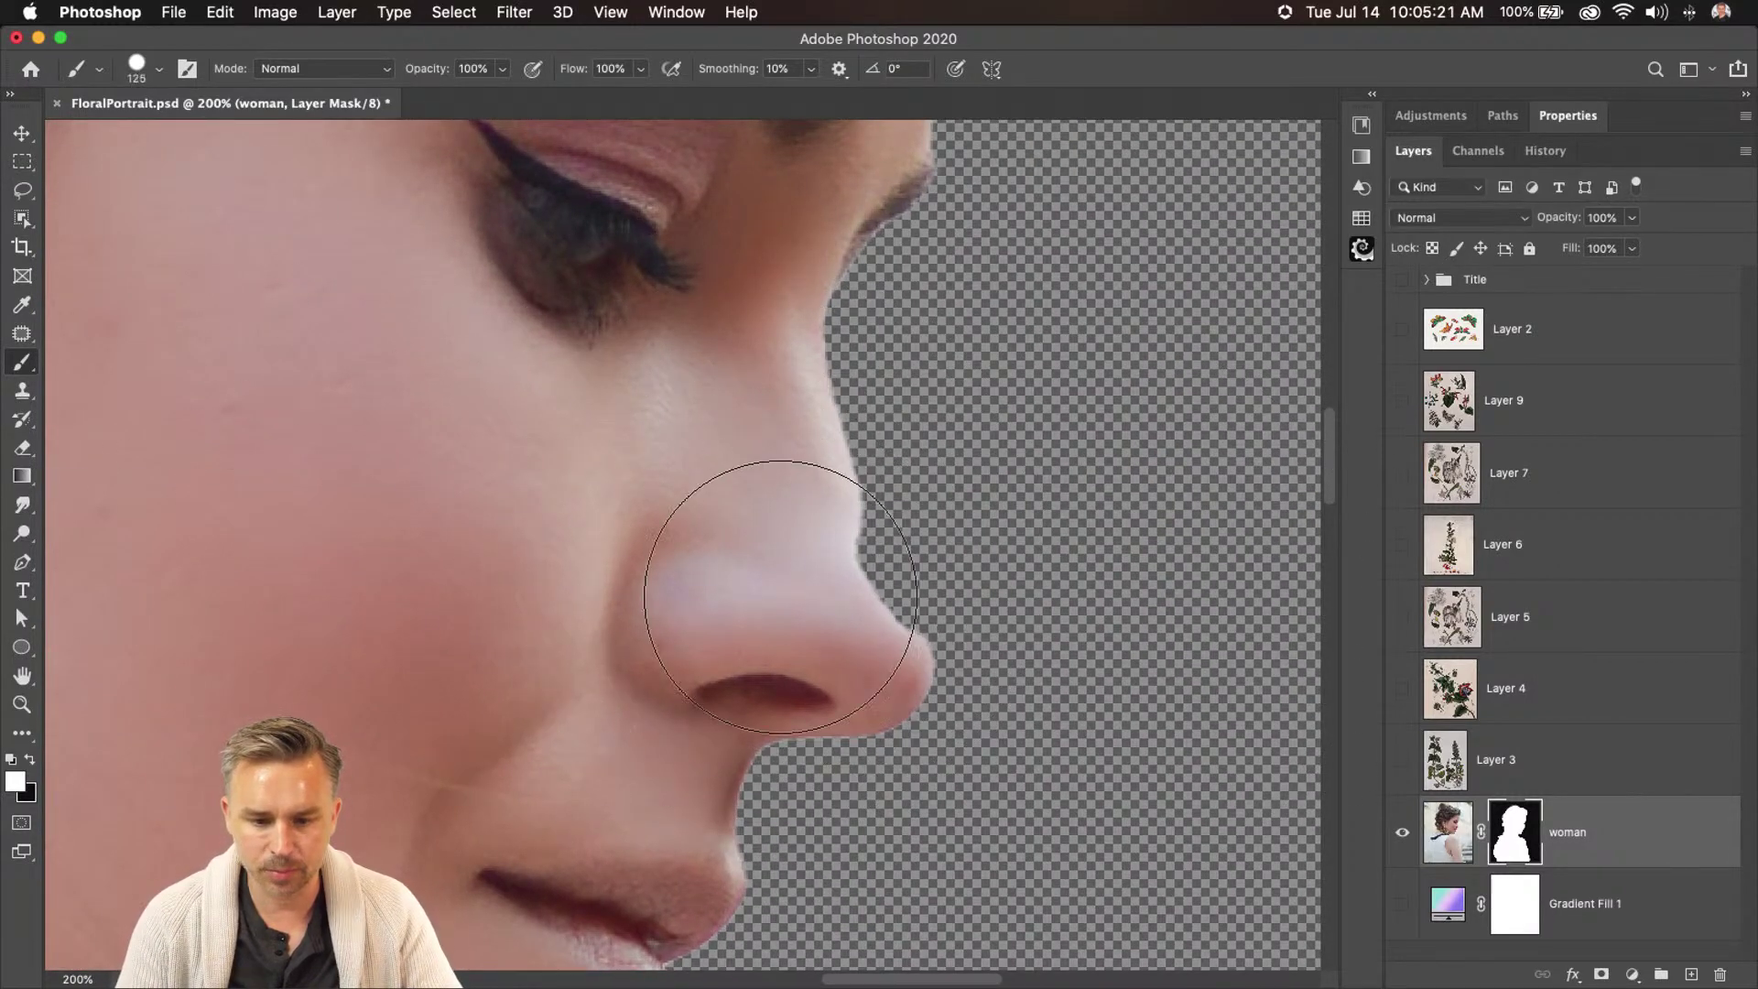
key(bracketleft)
key(bracketleft)
key(bracketleft)
key(bracketleft)
key(bracketleft)
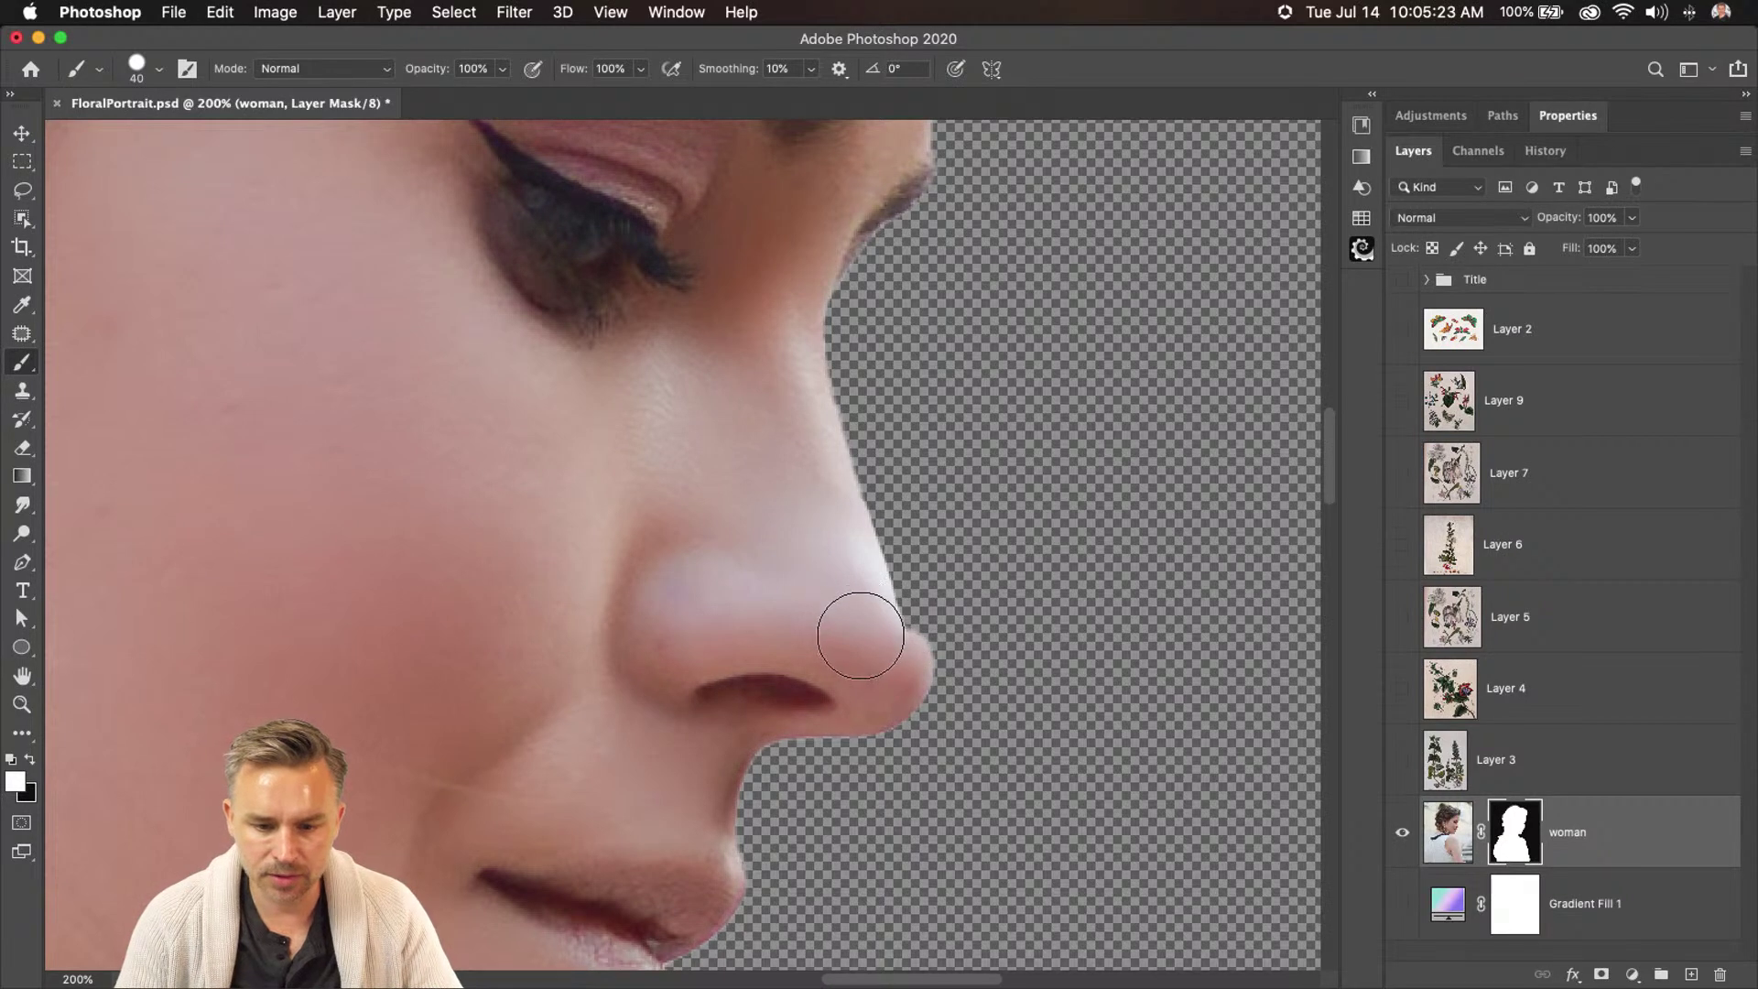
Lasso the nose outline, fill it on the woman's mask with the white foreground colour at 100% opacity, and deselect
mouse_move(885, 651)
mouse_down()
mouse_move(772, 355)
mouse_move(825, 358)
mouse_move(899, 661)
mouse_move(931, 628)
mouse_move(935, 676)
mouse_move(900, 718)
mouse_move(845, 732)
mouse_move(681, 604)
mouse_move(641, 501)
mouse_up()
key(l)
key(shift+BackSpace)
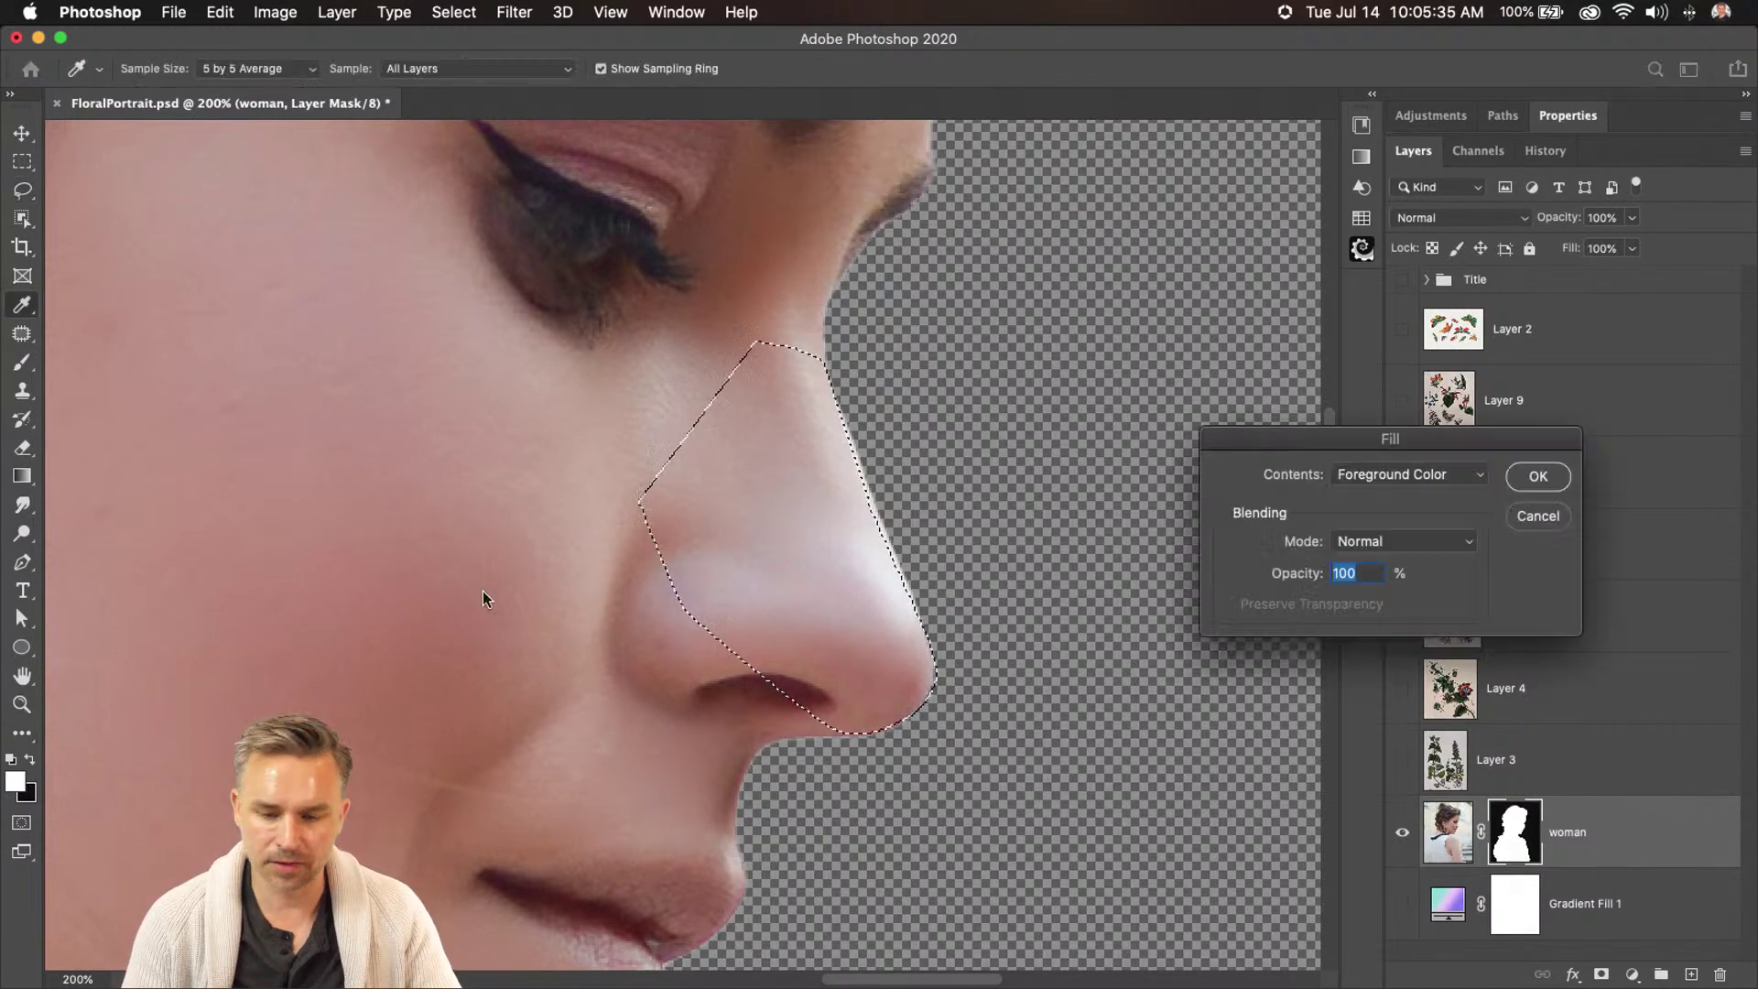
click(1538, 476)
key(ctrl+d)
Show the Gradient Fill 1 layer again behind the whole portrait
key(ctrl+minus)
key(ctrl+minus)
key(ctrl+minus)
key(ctrl+minus)
key(ctrl+minus)
key(ctrl+minus)
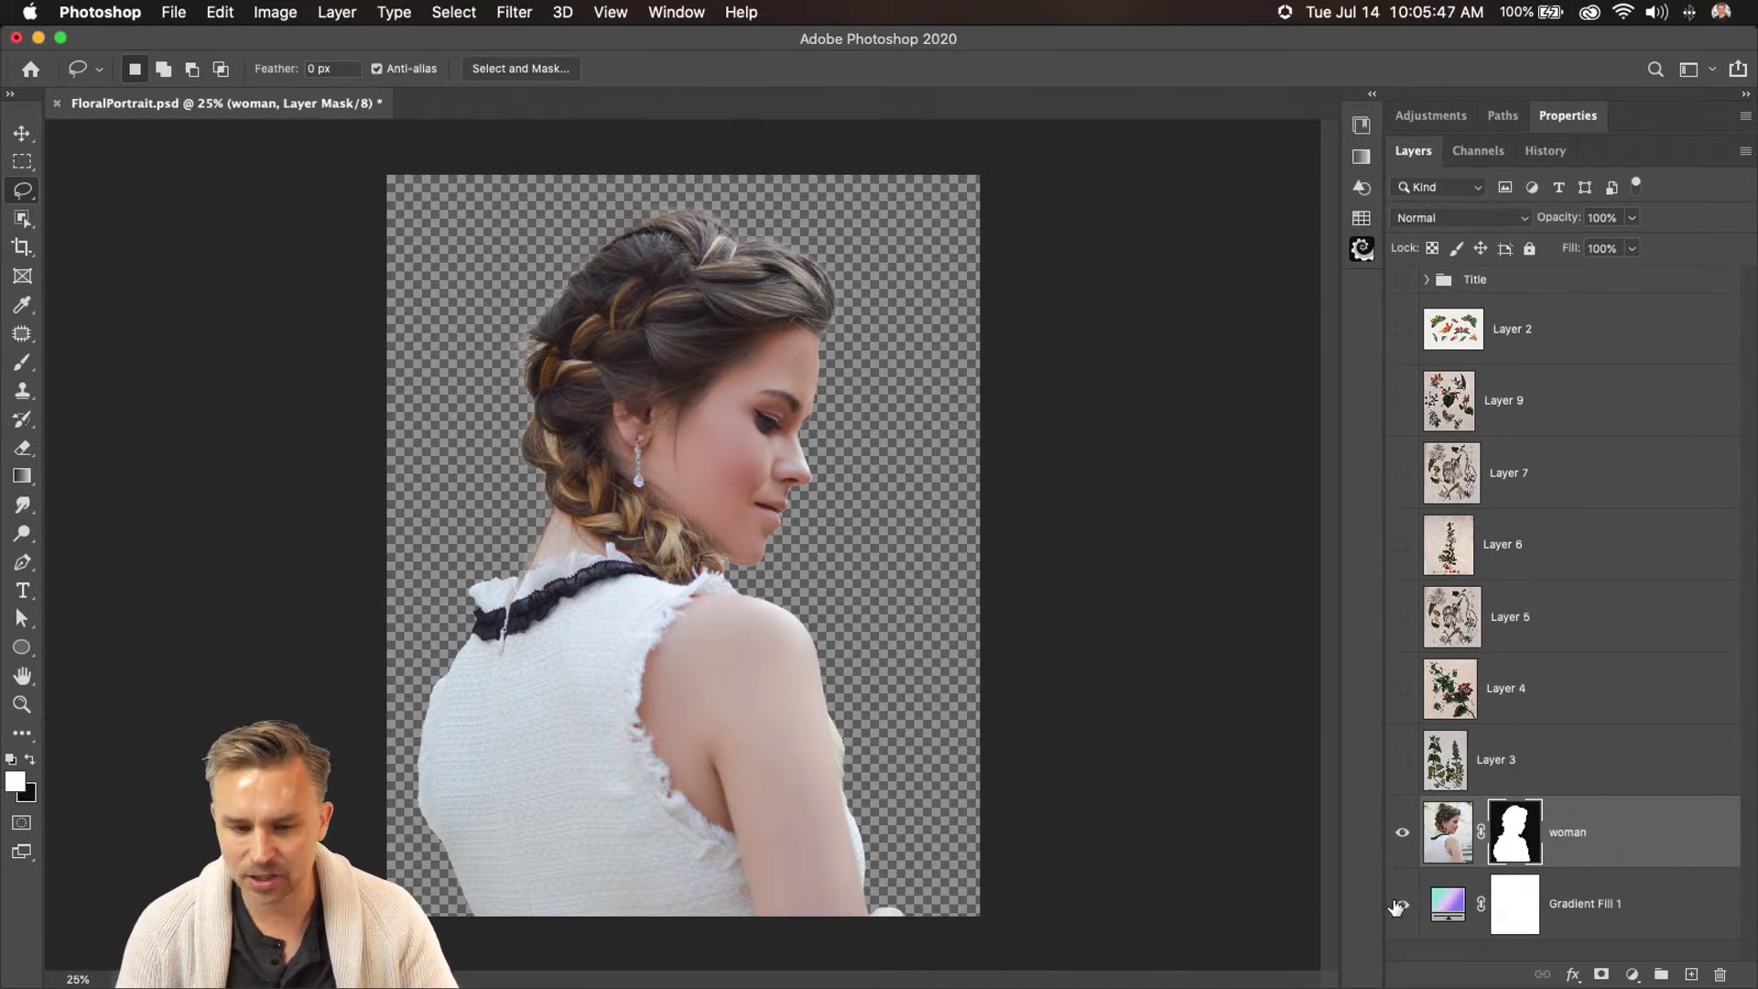
click(1399, 905)
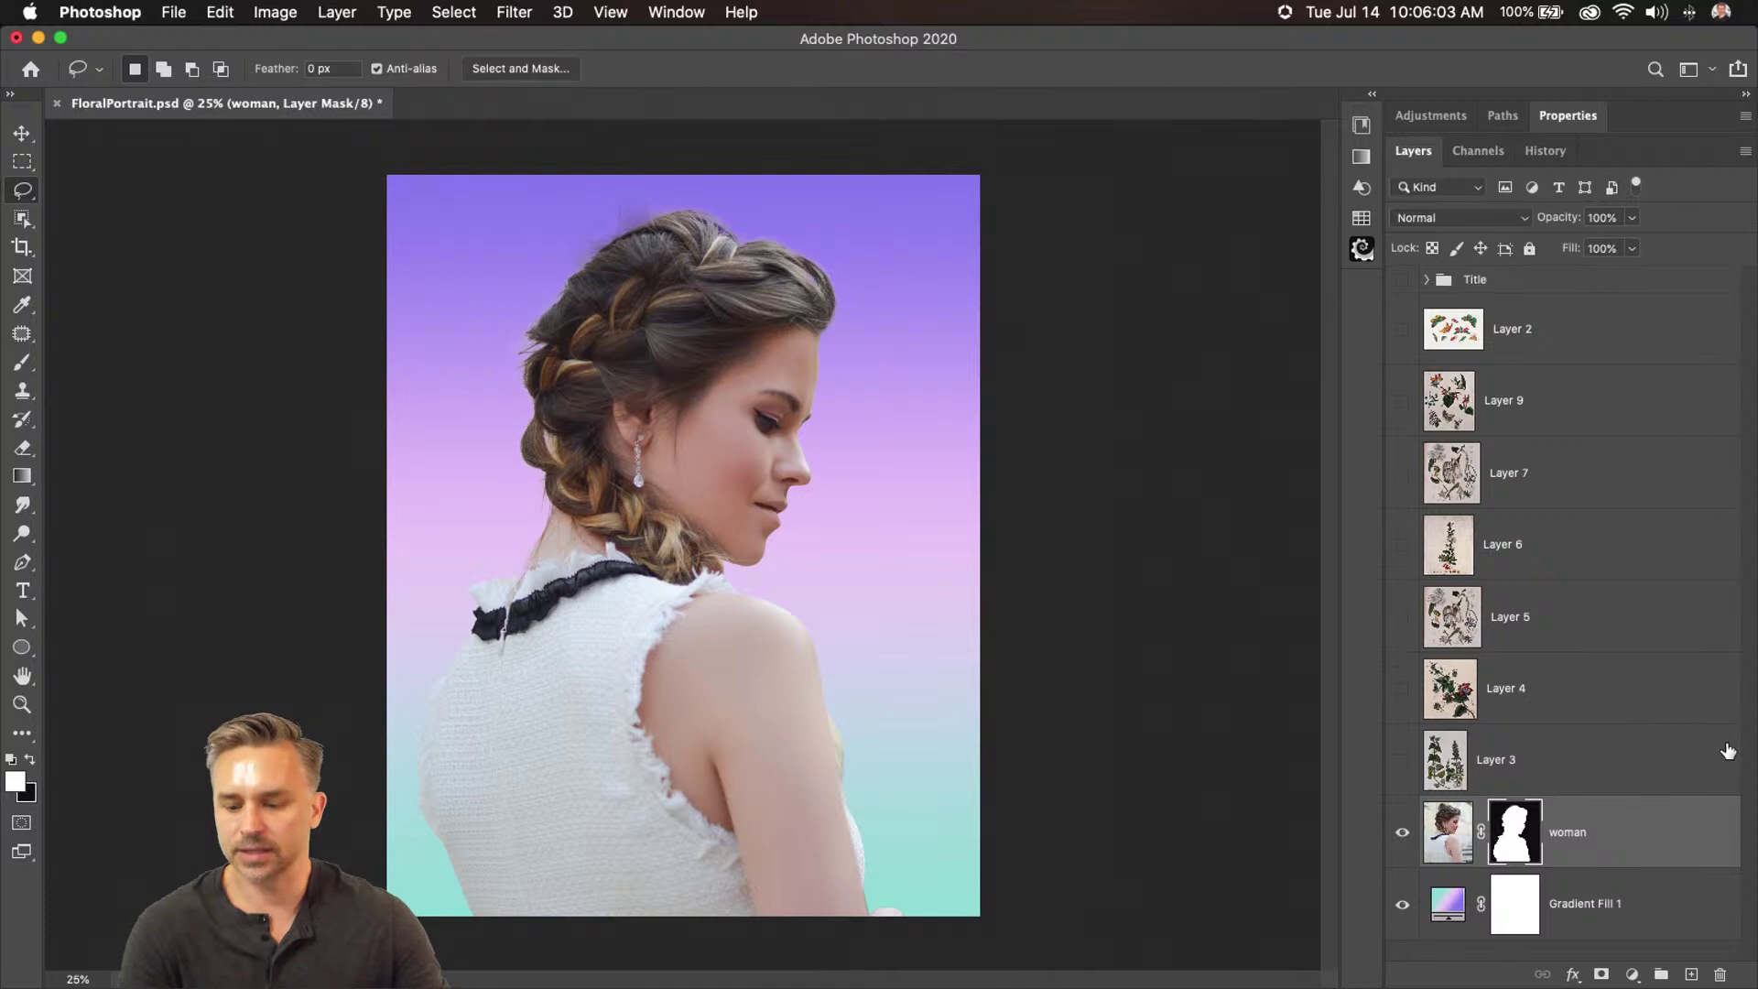
Duplicate the woman layer and delete the mask from the upper copy, with the original woman layer hidden
key(super+j)
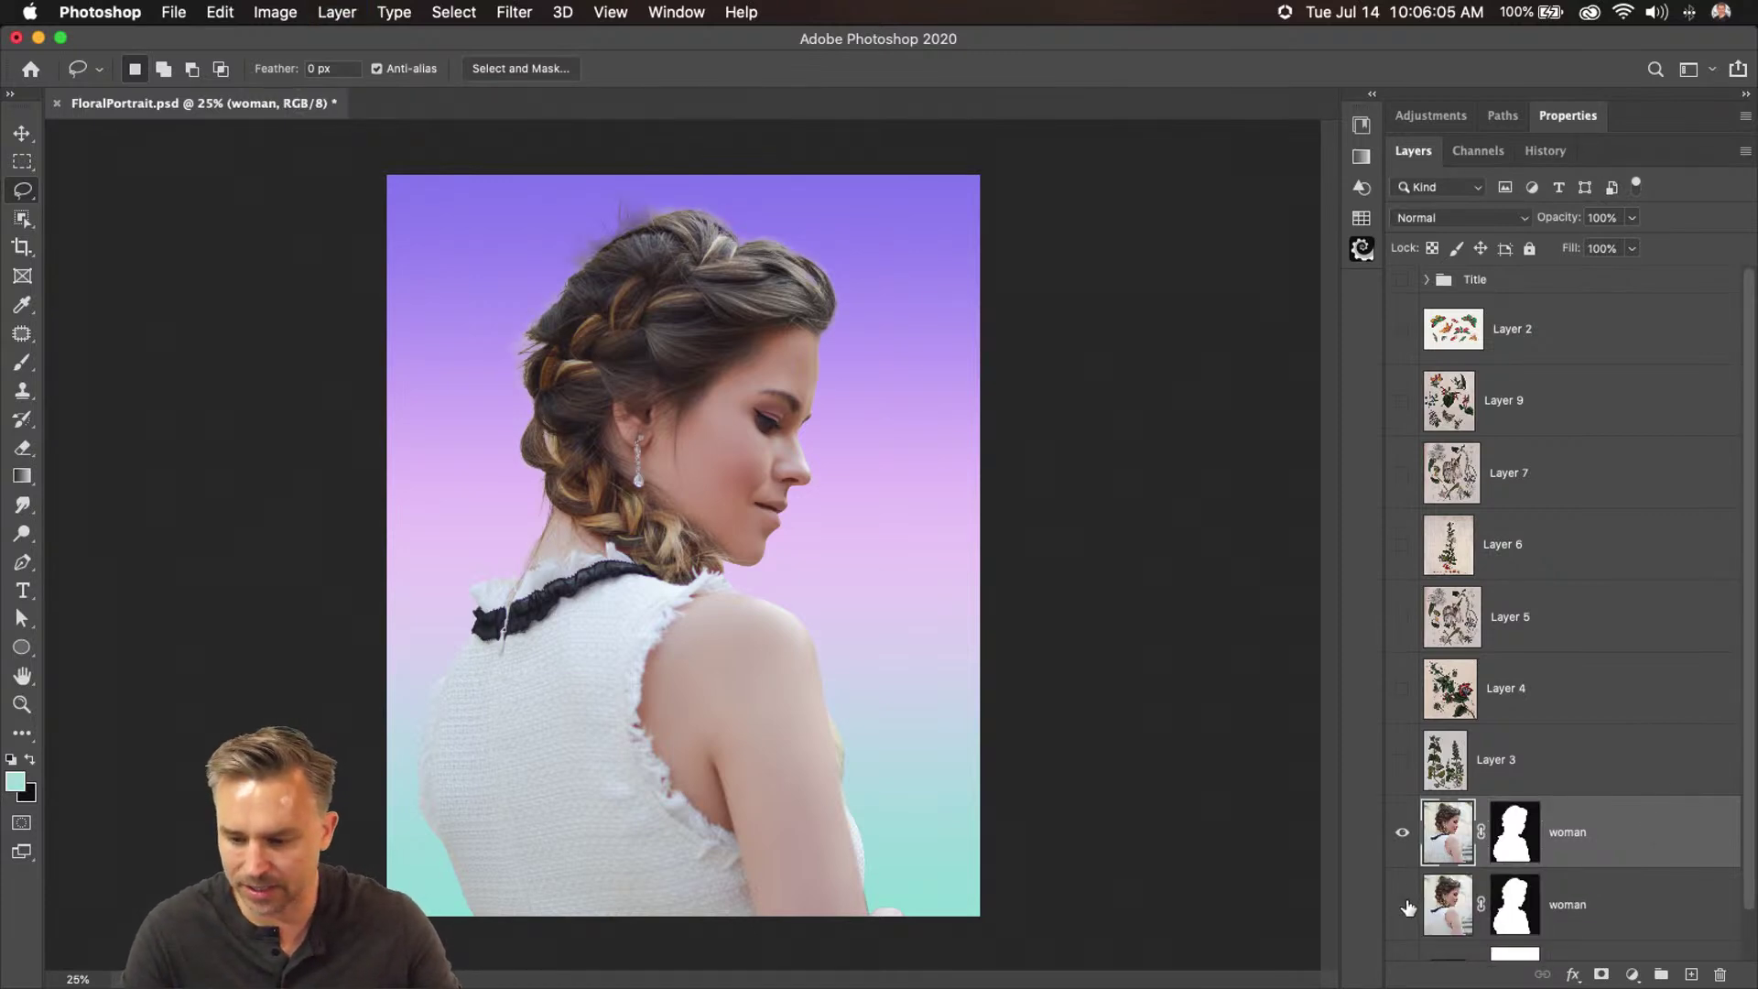
right_click(1515, 830)
click(1538, 815)
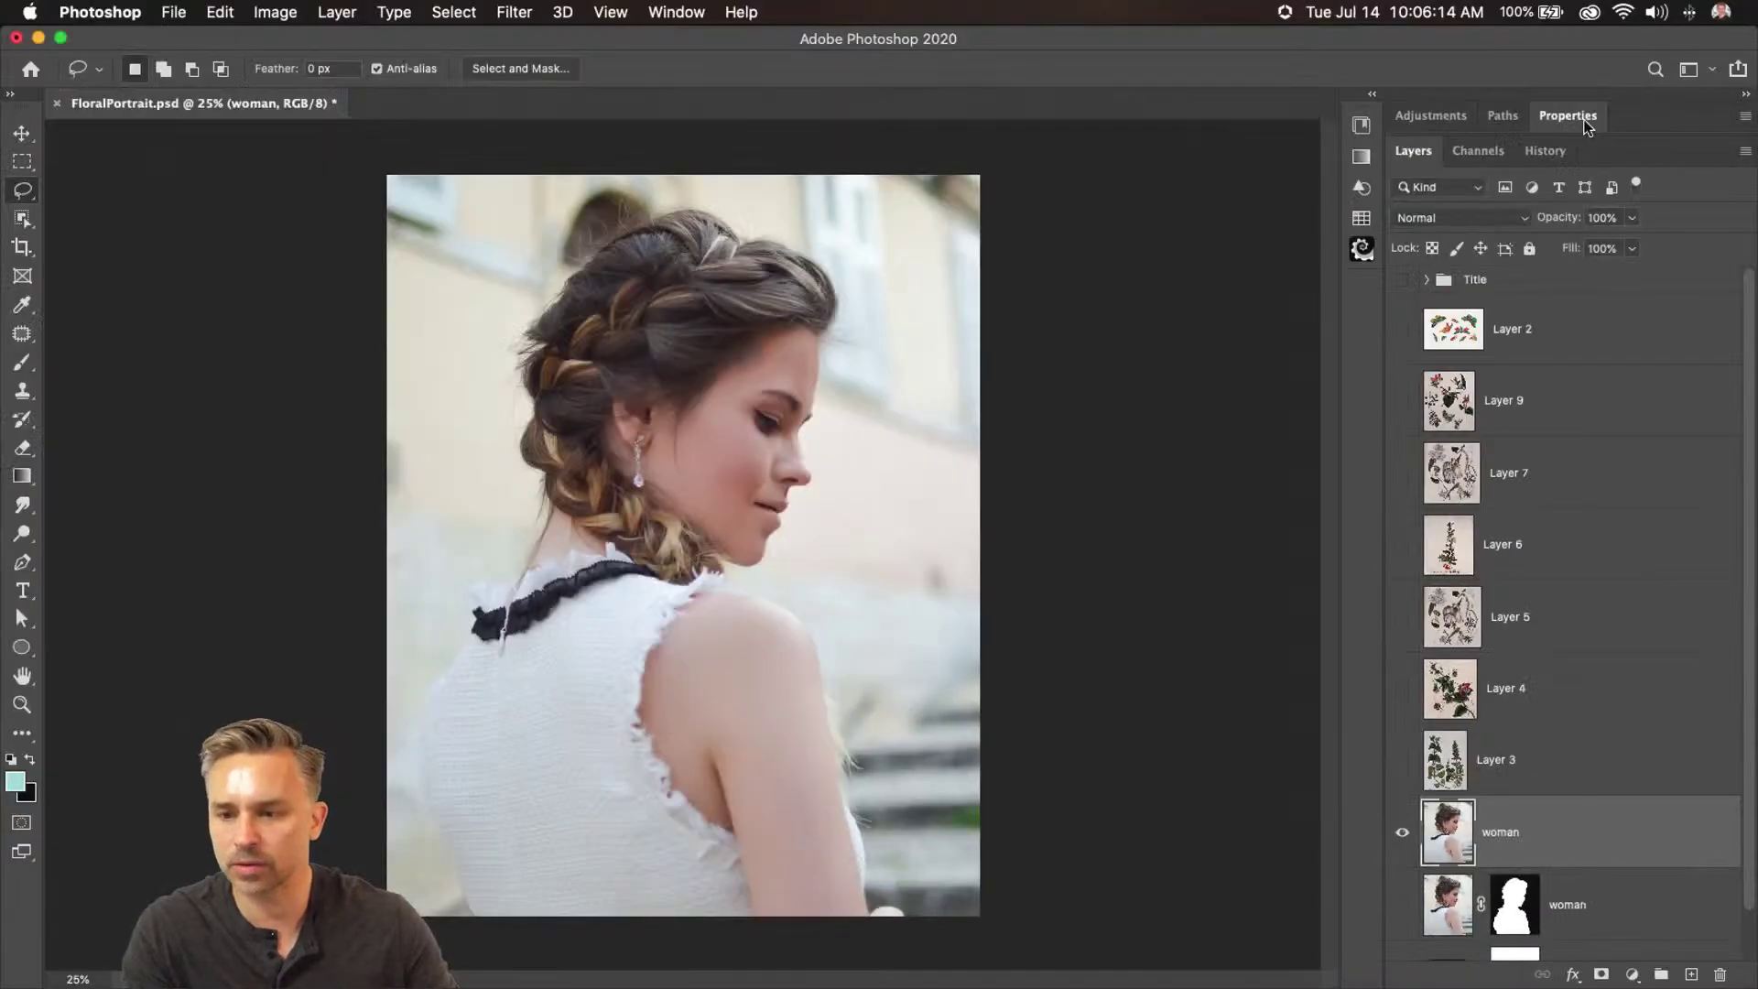
Apply the Remove Background quick action to the duplicate woman layer
click(1584, 122)
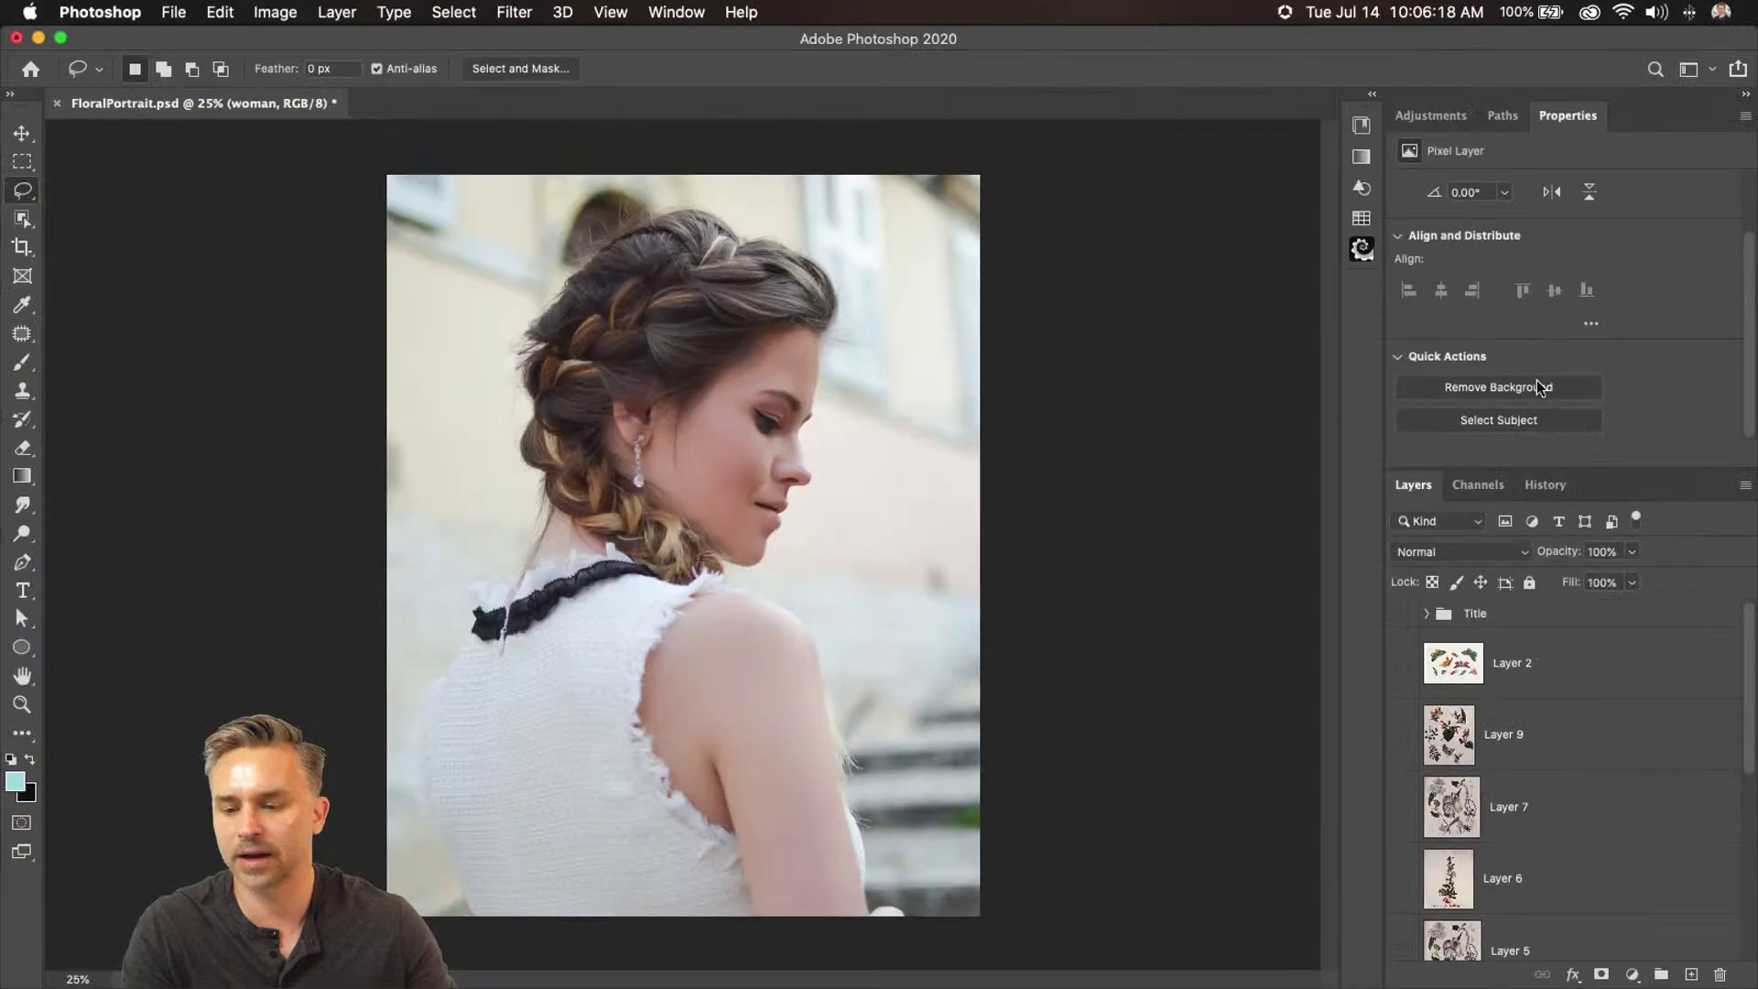
click(1533, 364)
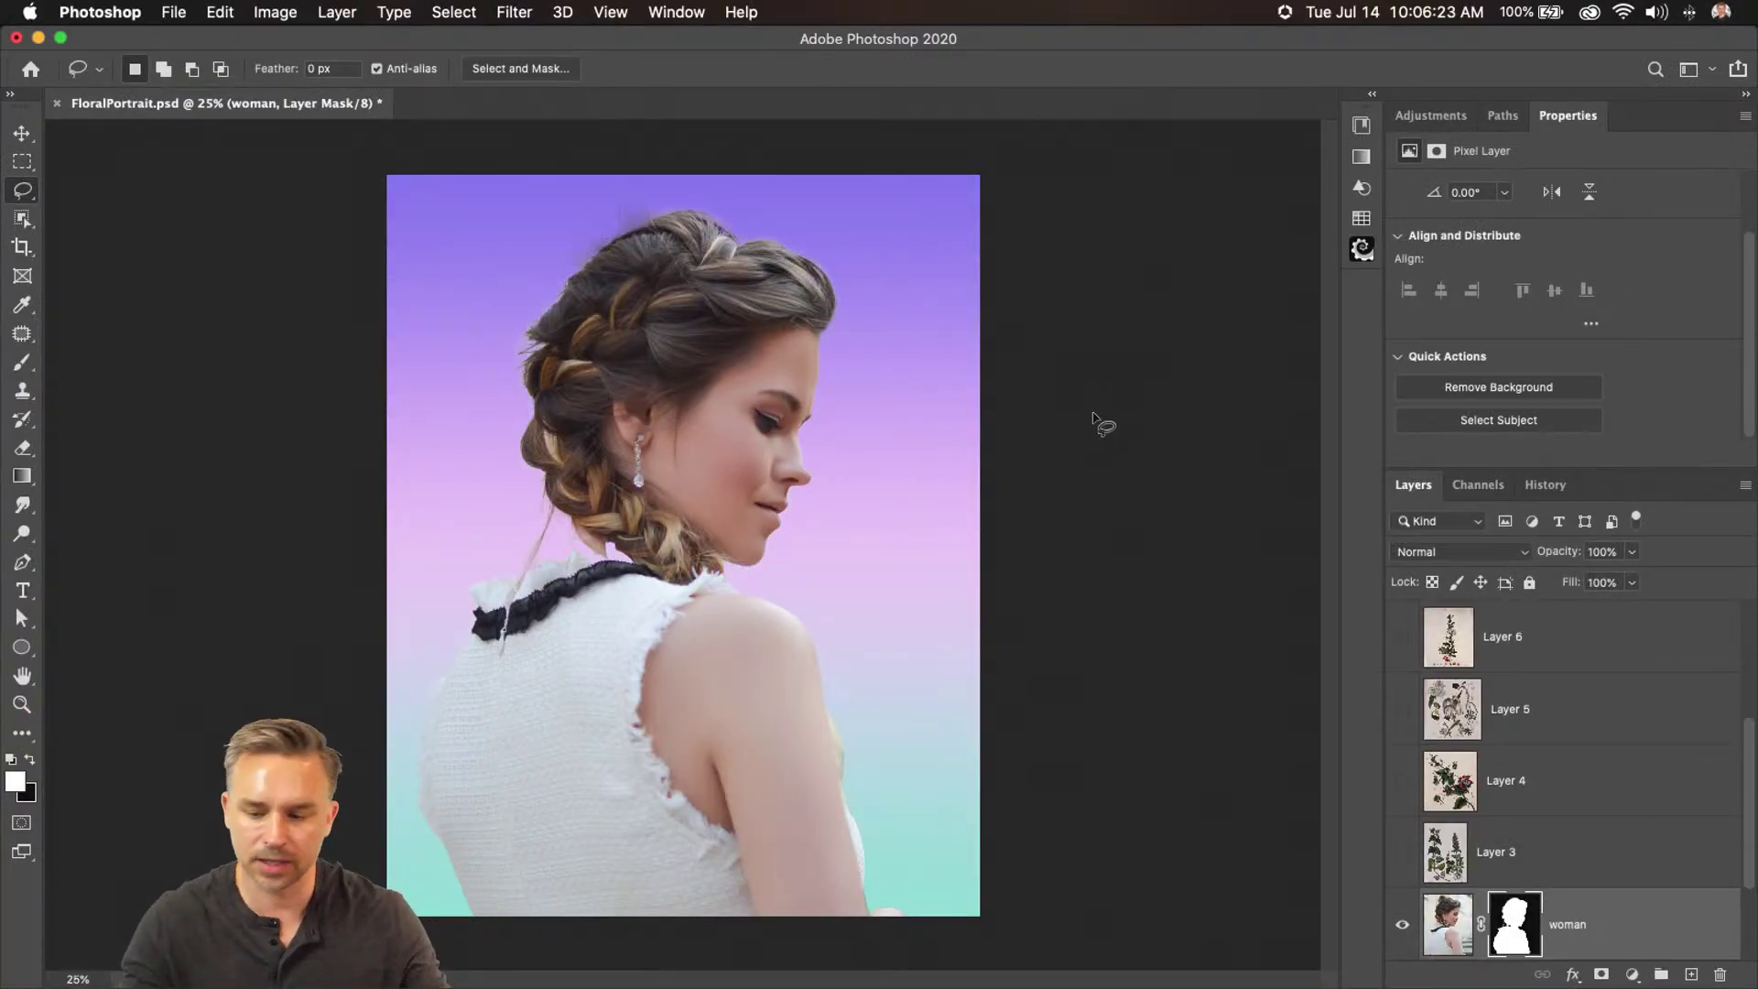
Paint white with the Brush tool on the duplicate layer's mask to restore part of the missing neck
click(1531, 915)
key(b)
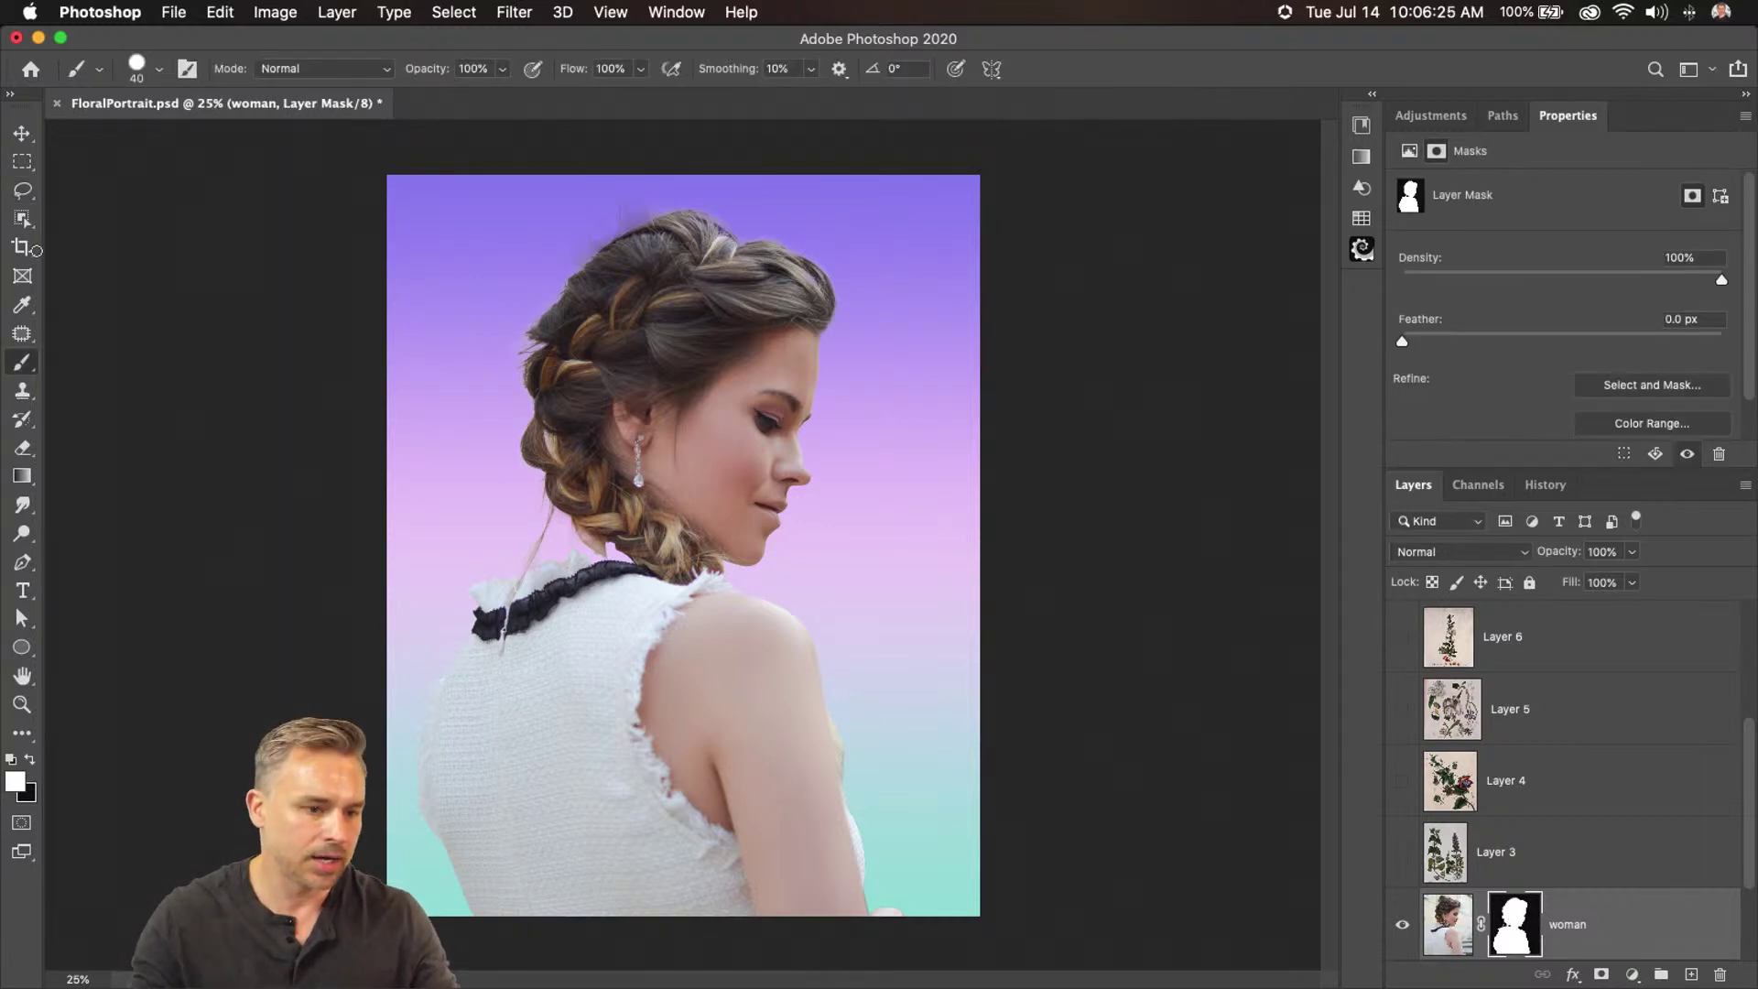
drag(568, 524, 538, 583)
Delete the duplicate woman layer and show the original masked woman layer
drag(1637, 908, 1653, 935)
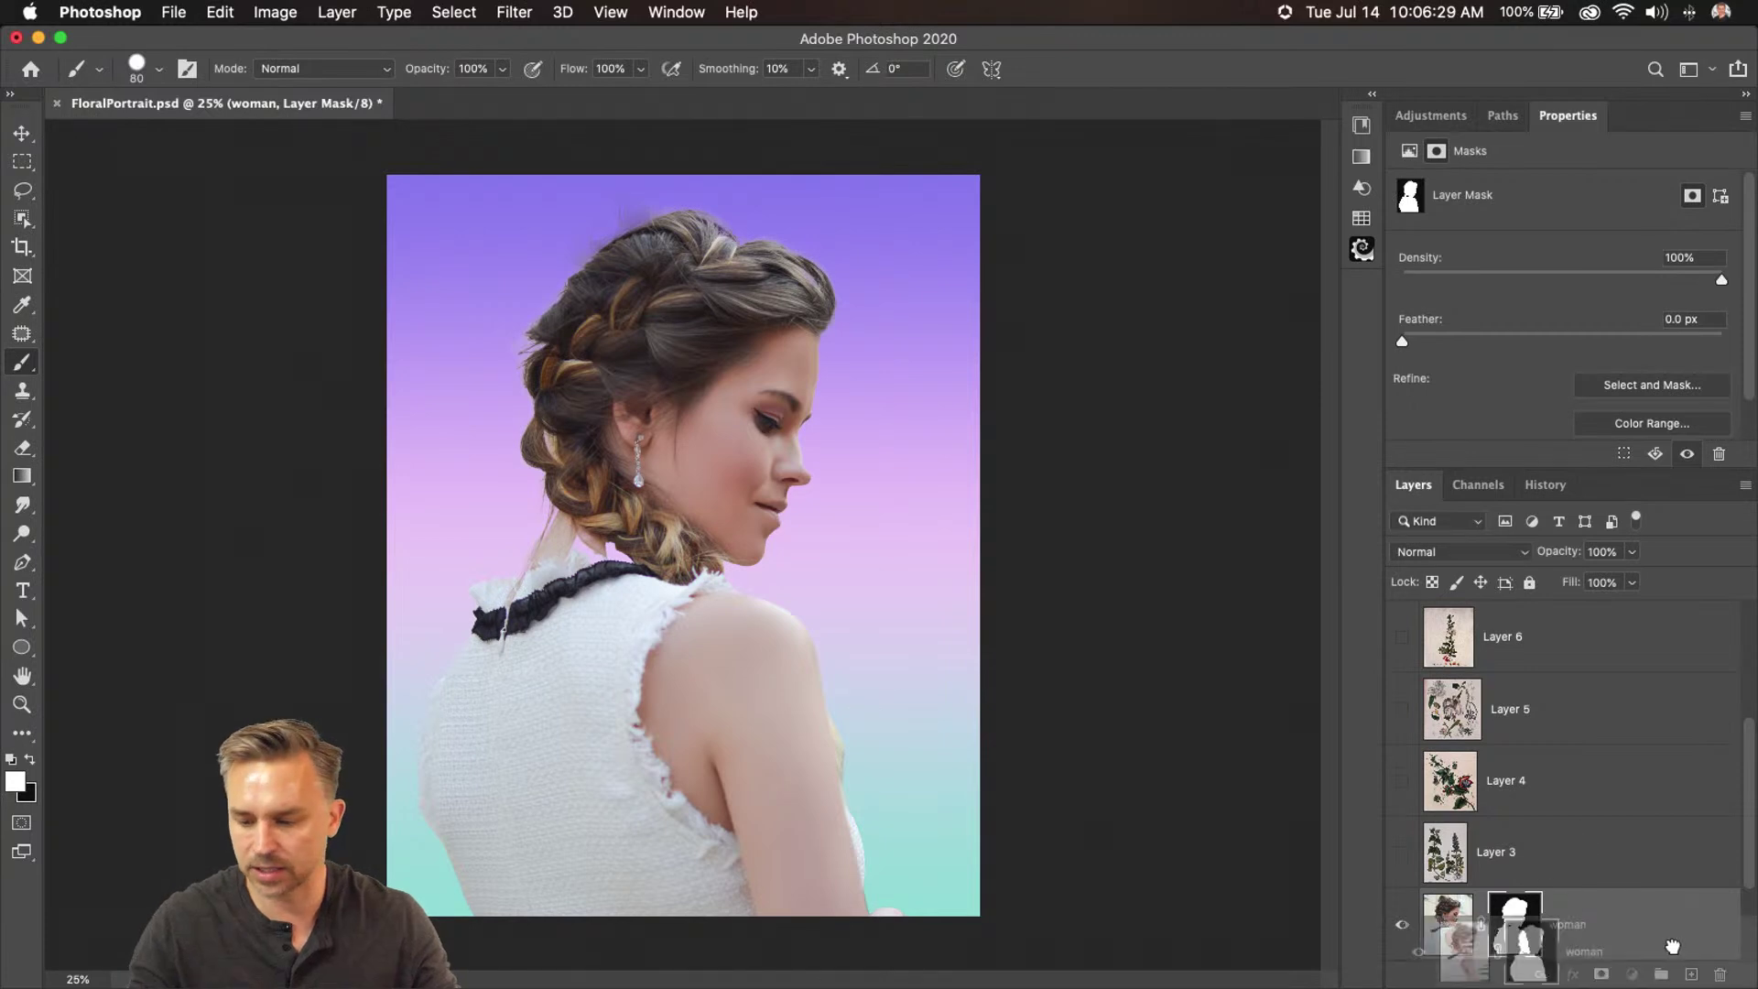
drag(1725, 980, 1645, 877)
click(1401, 925)
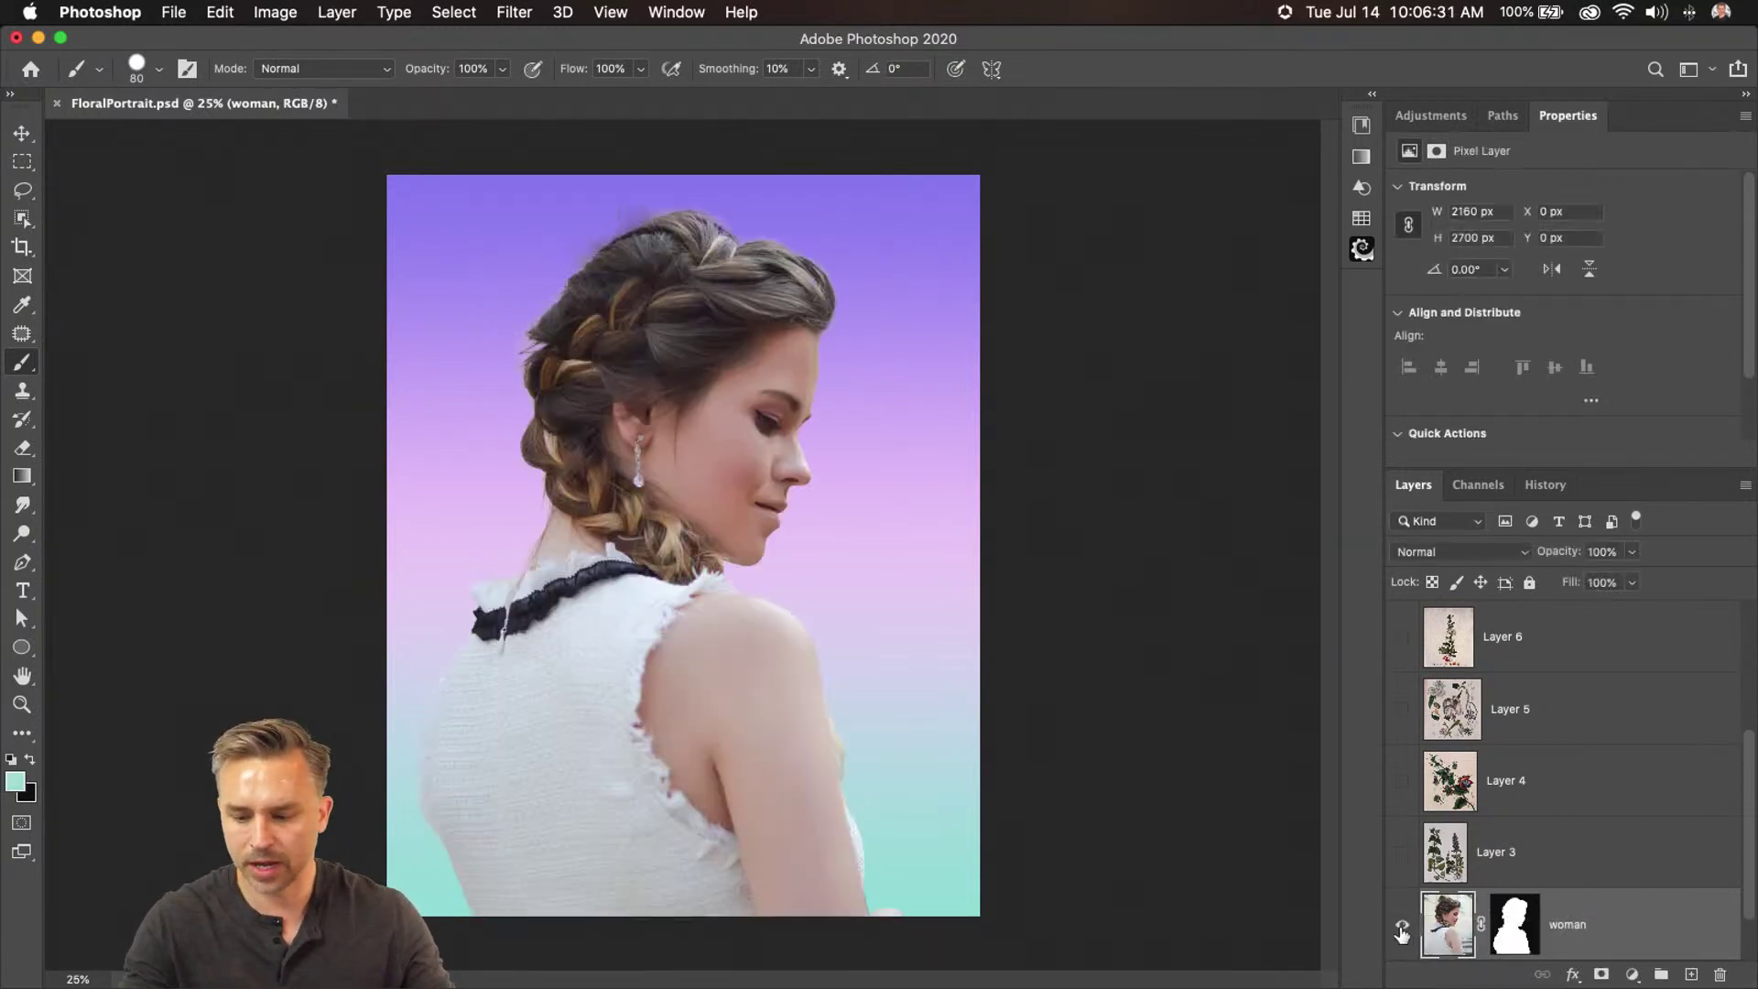
Show Layer 3 with the two botanical plants above the woman and select that layer
scroll(1553, 890, down, 1)
click(1605, 923)
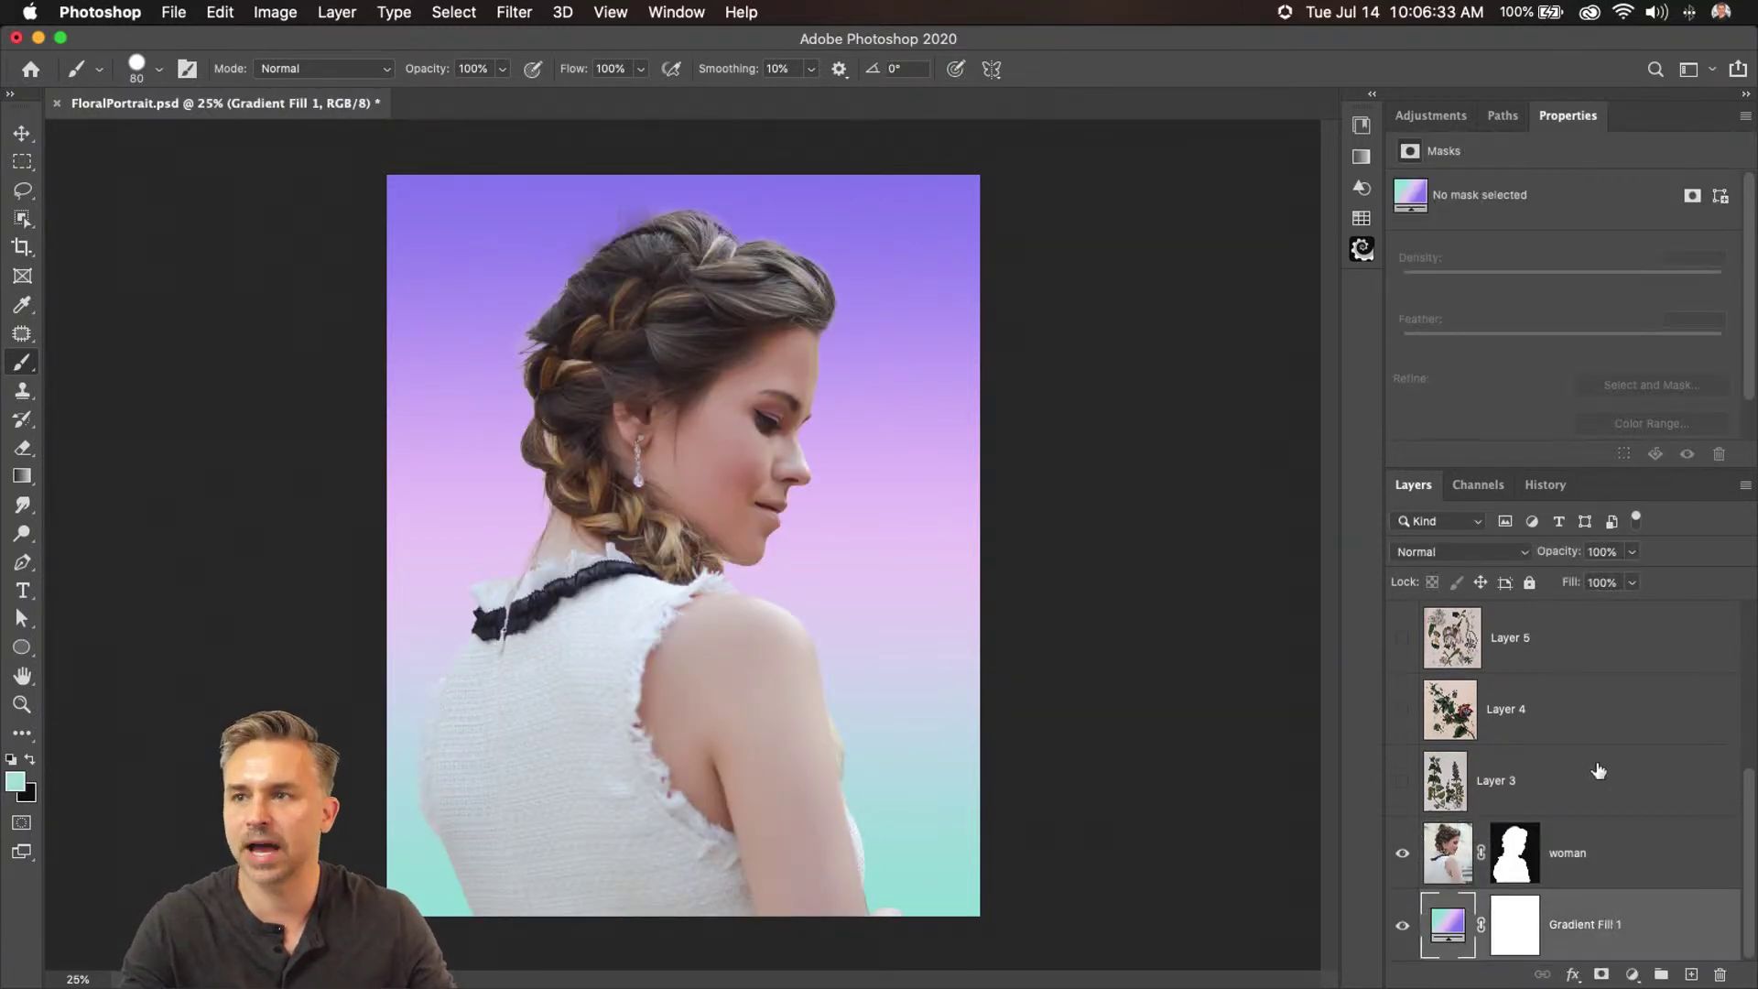
click(1566, 849)
click(1400, 783)
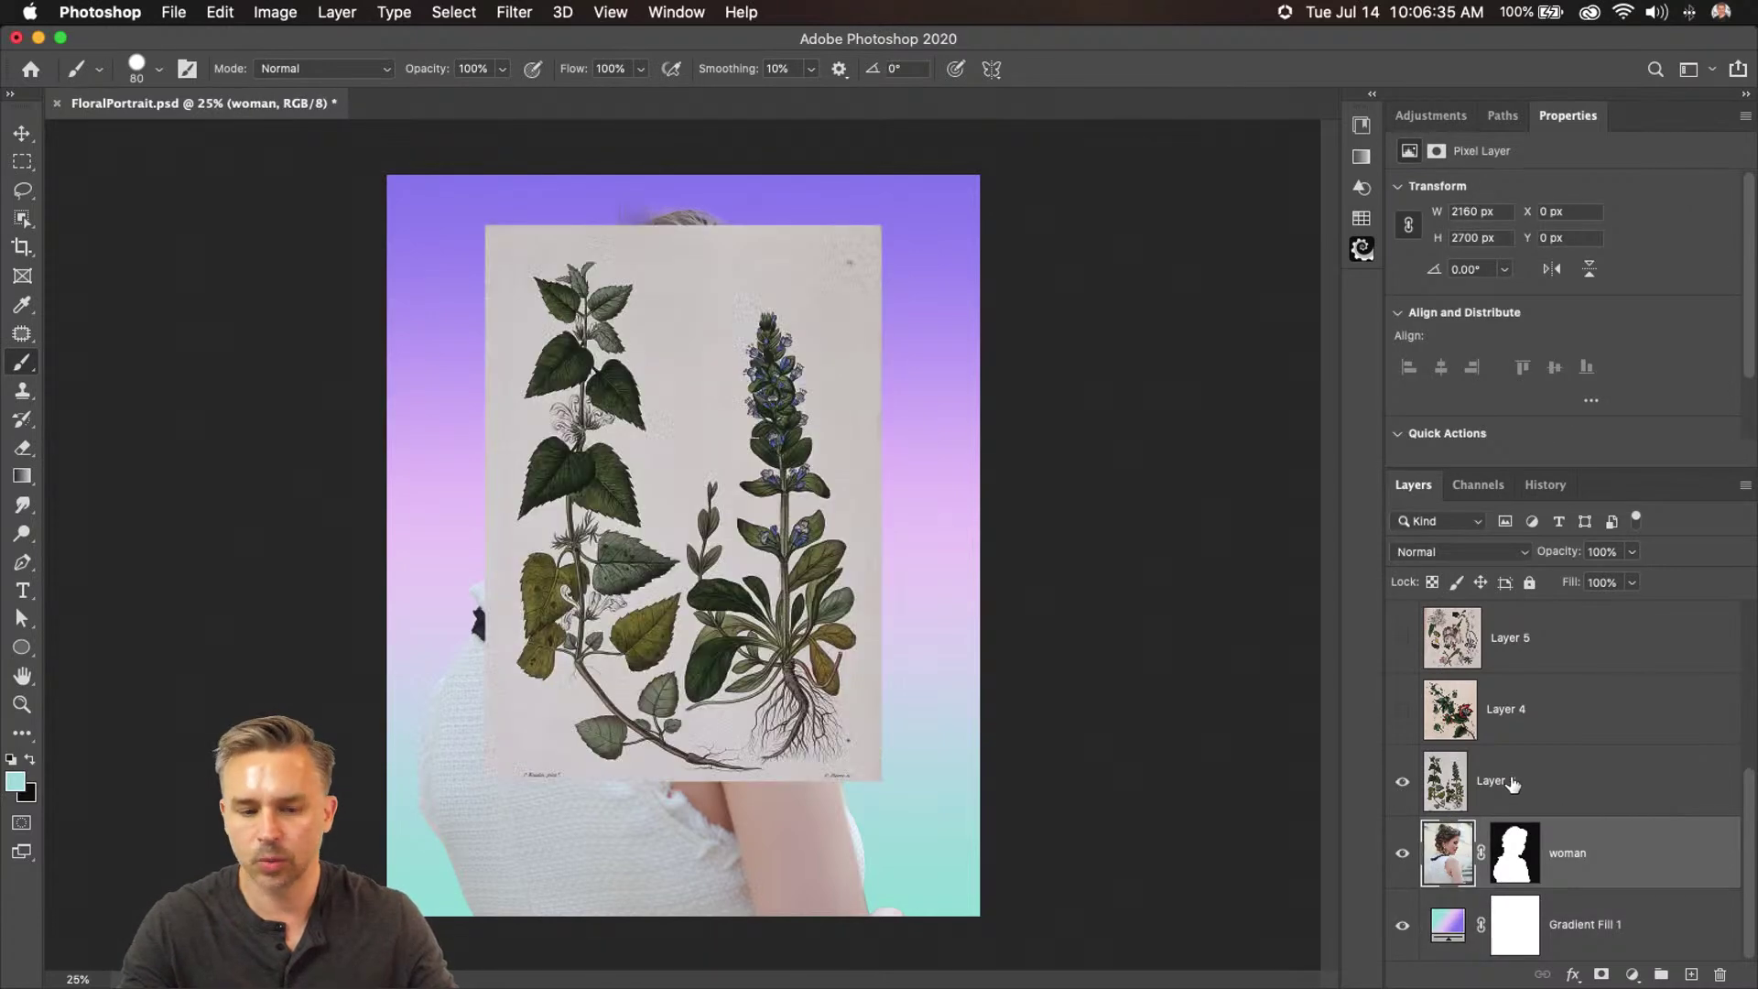
click(1520, 780)
Activate the Object Selection tool and examine Layer 3's plant edges and paper background up close
key(super+plus)
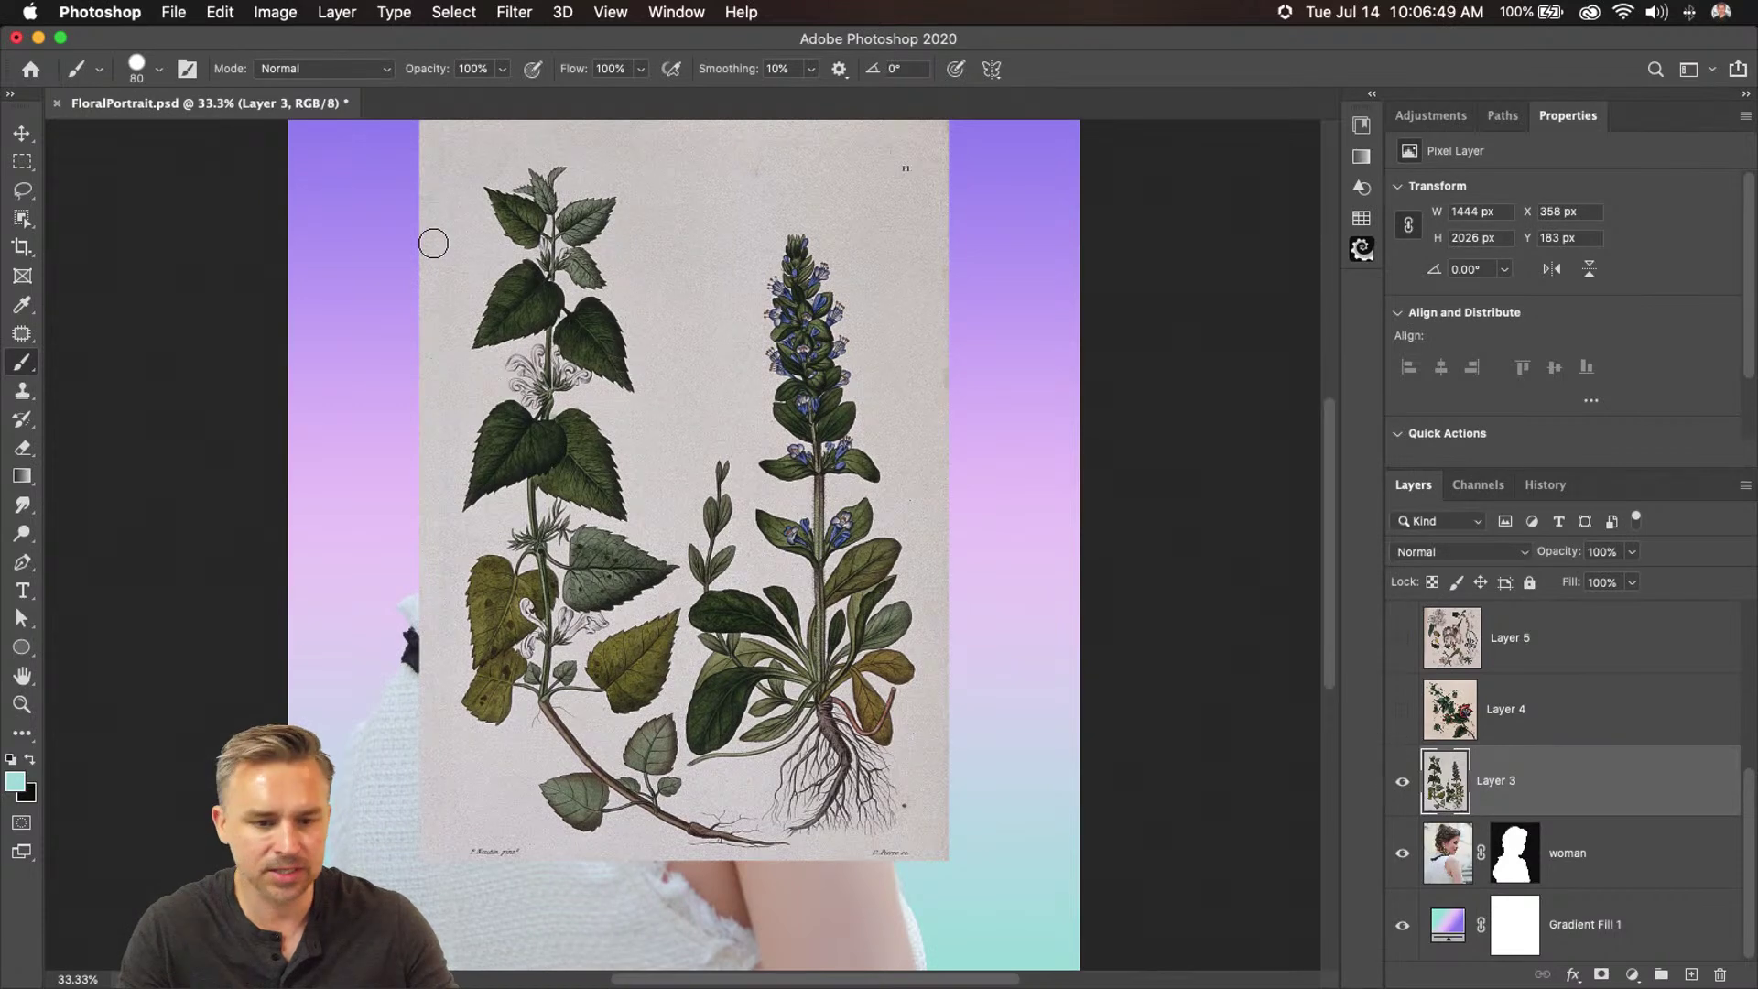
click(20, 222)
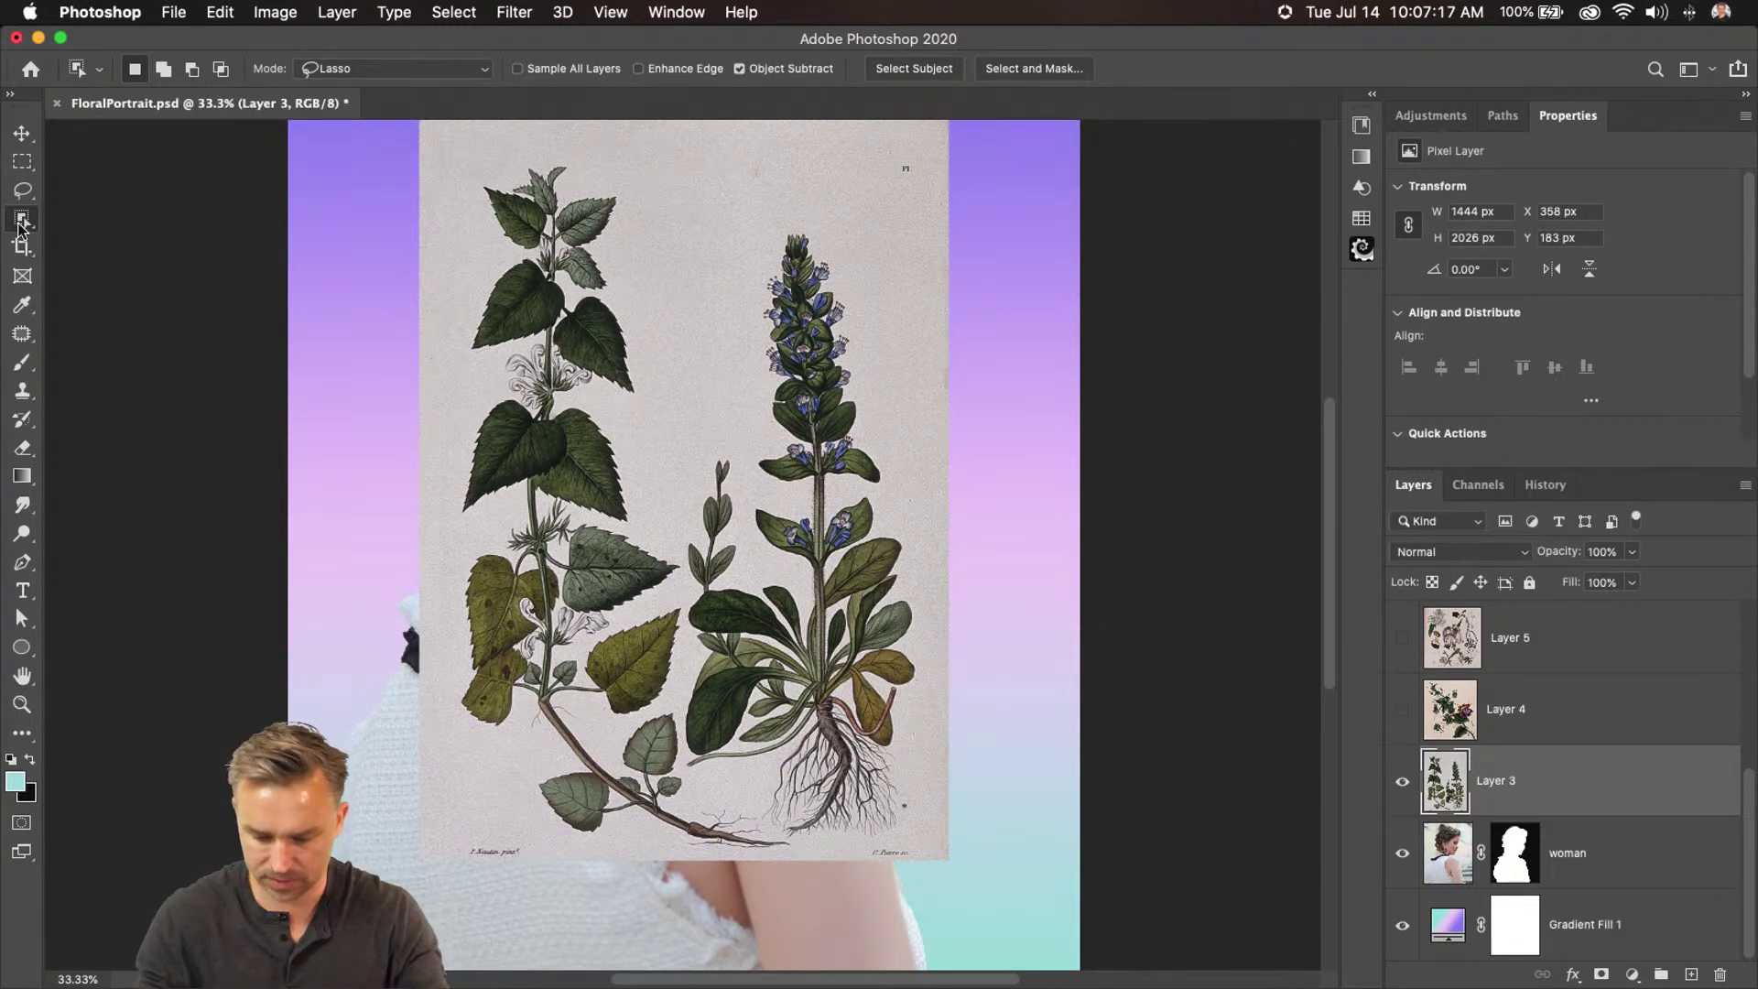
key(super+equal)
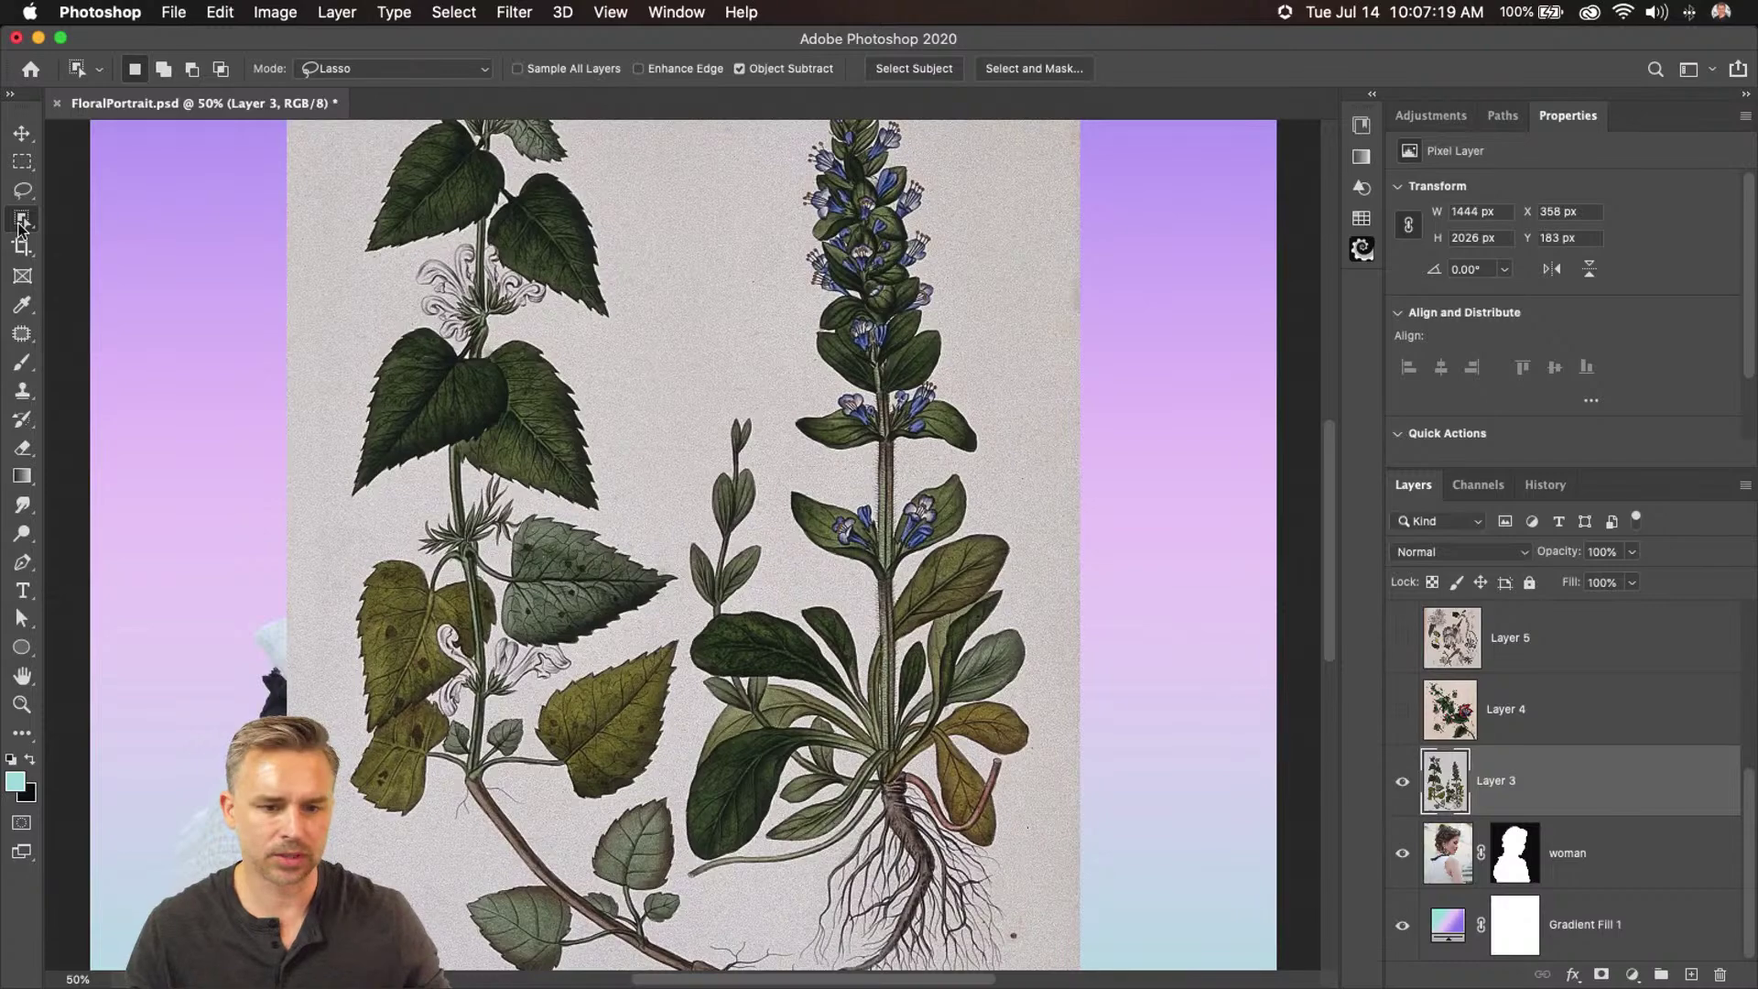
key(super+equal)
key(super+equal)
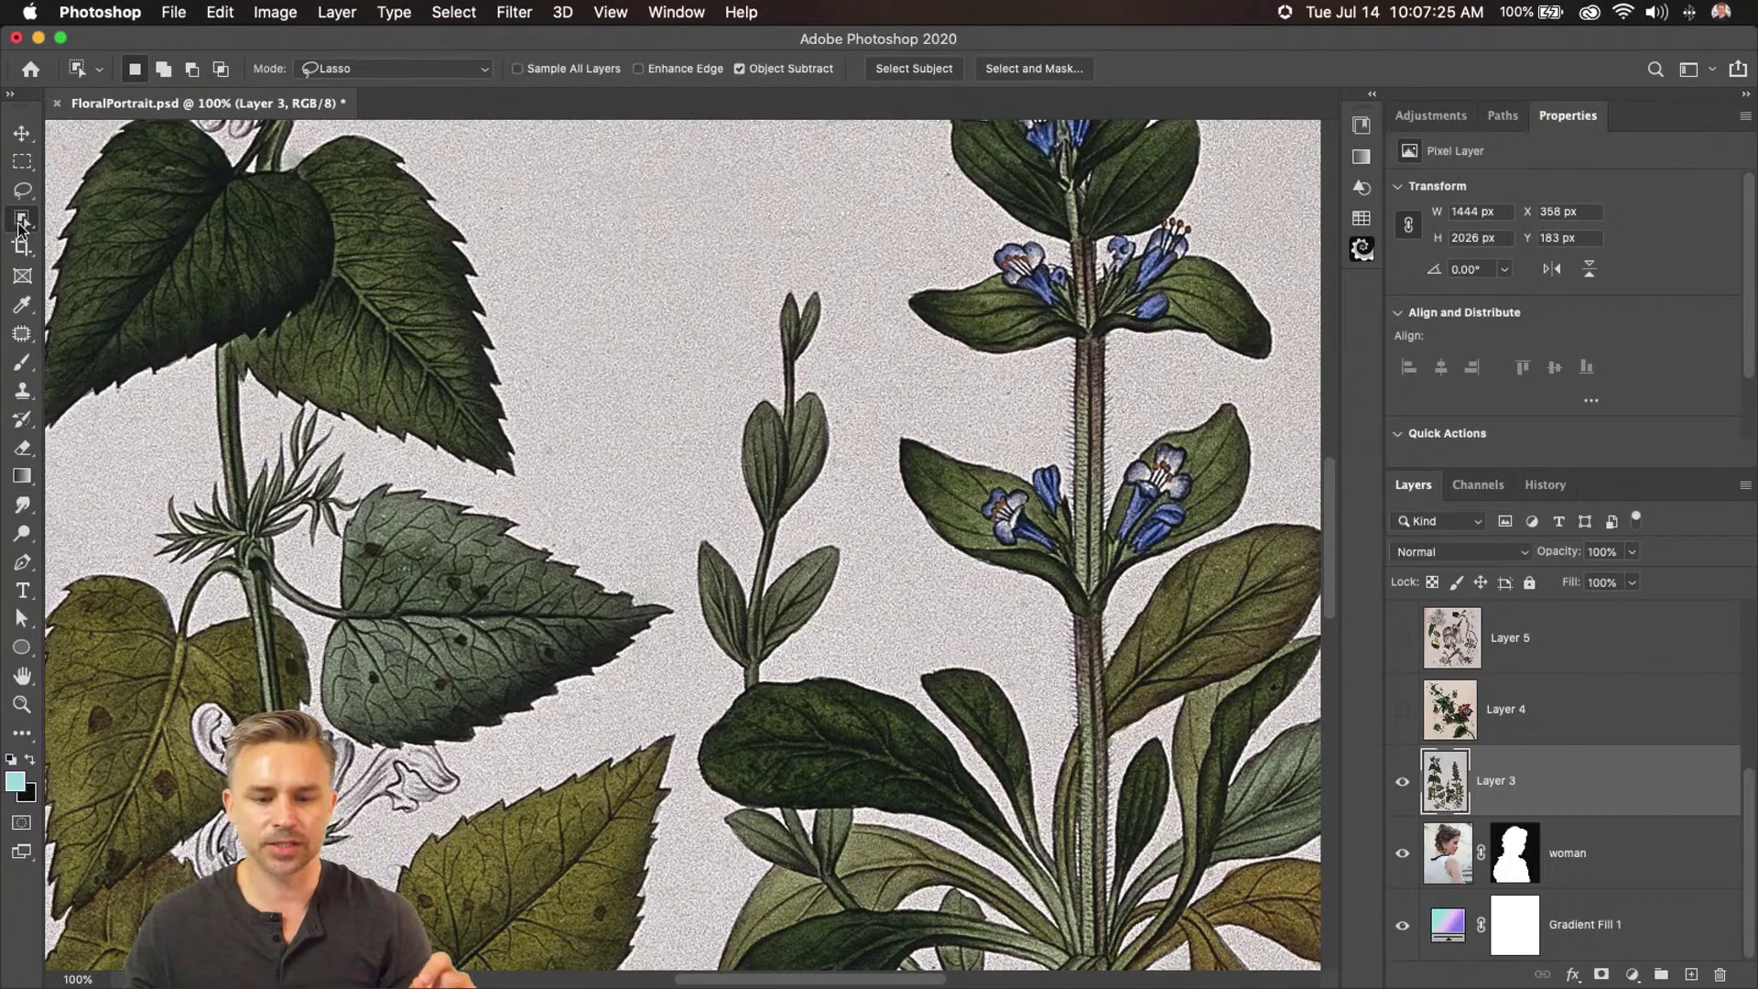
drag(718, 502, 686, 816)
key(super+minus)
key(super+minus)
key(super+minus)
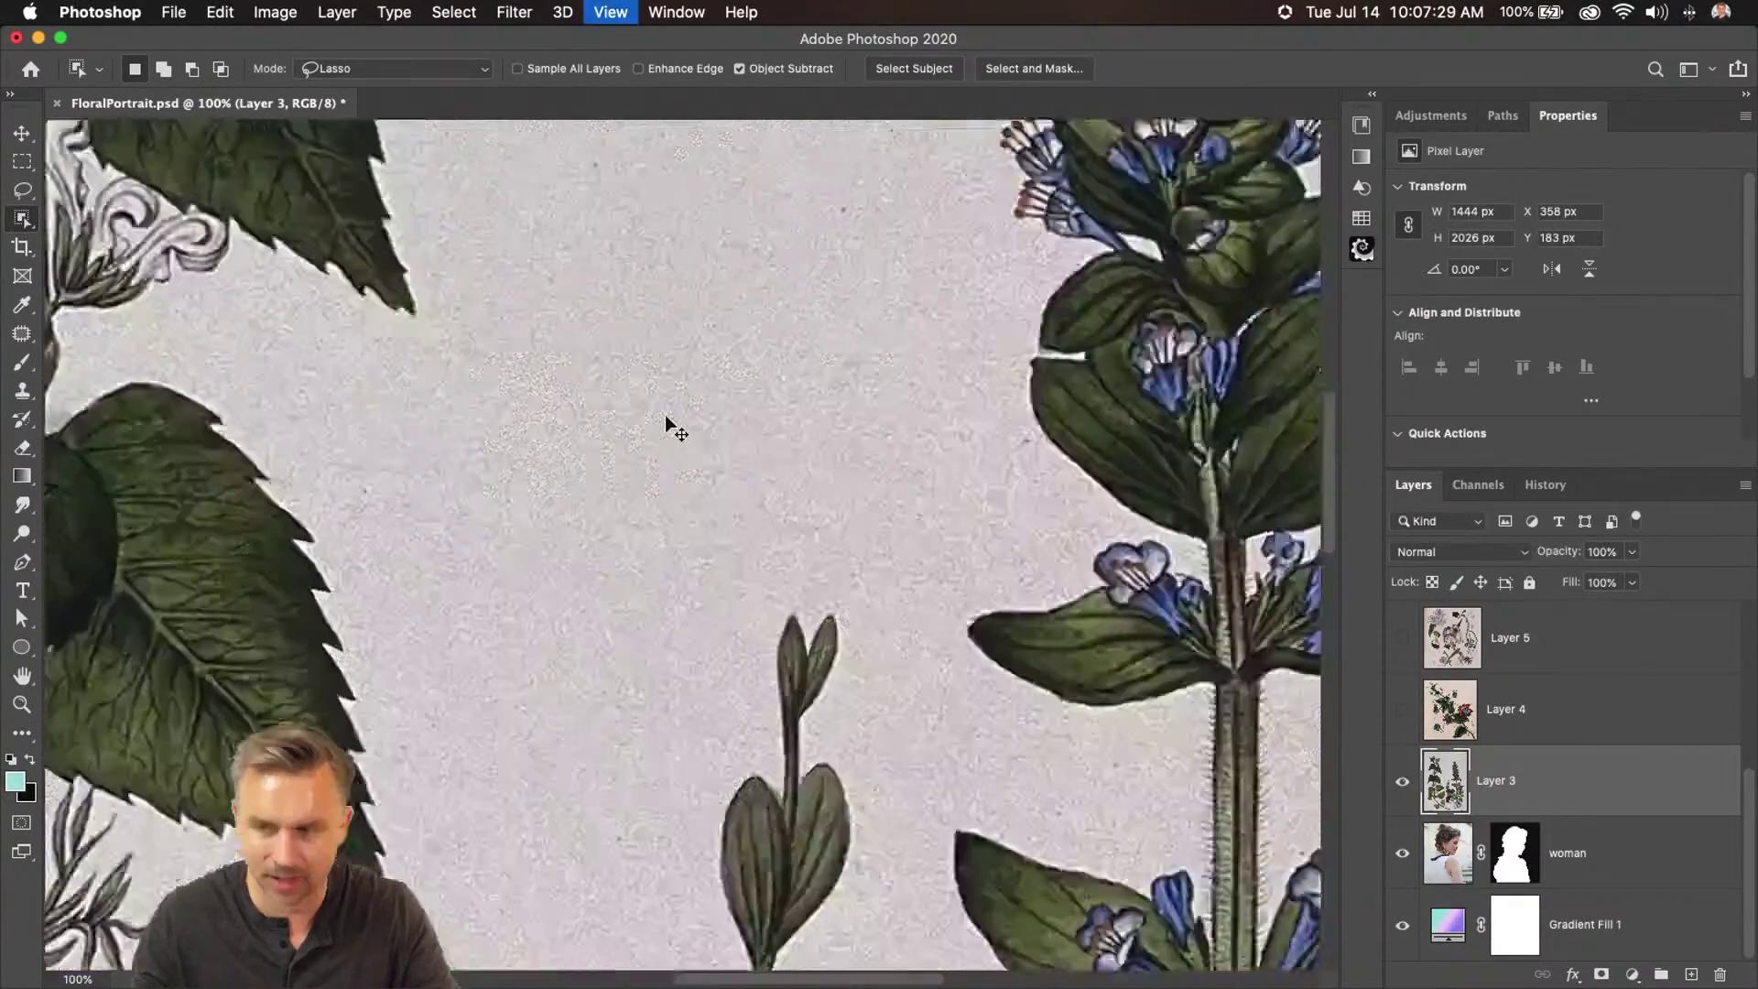
key(super+minus)
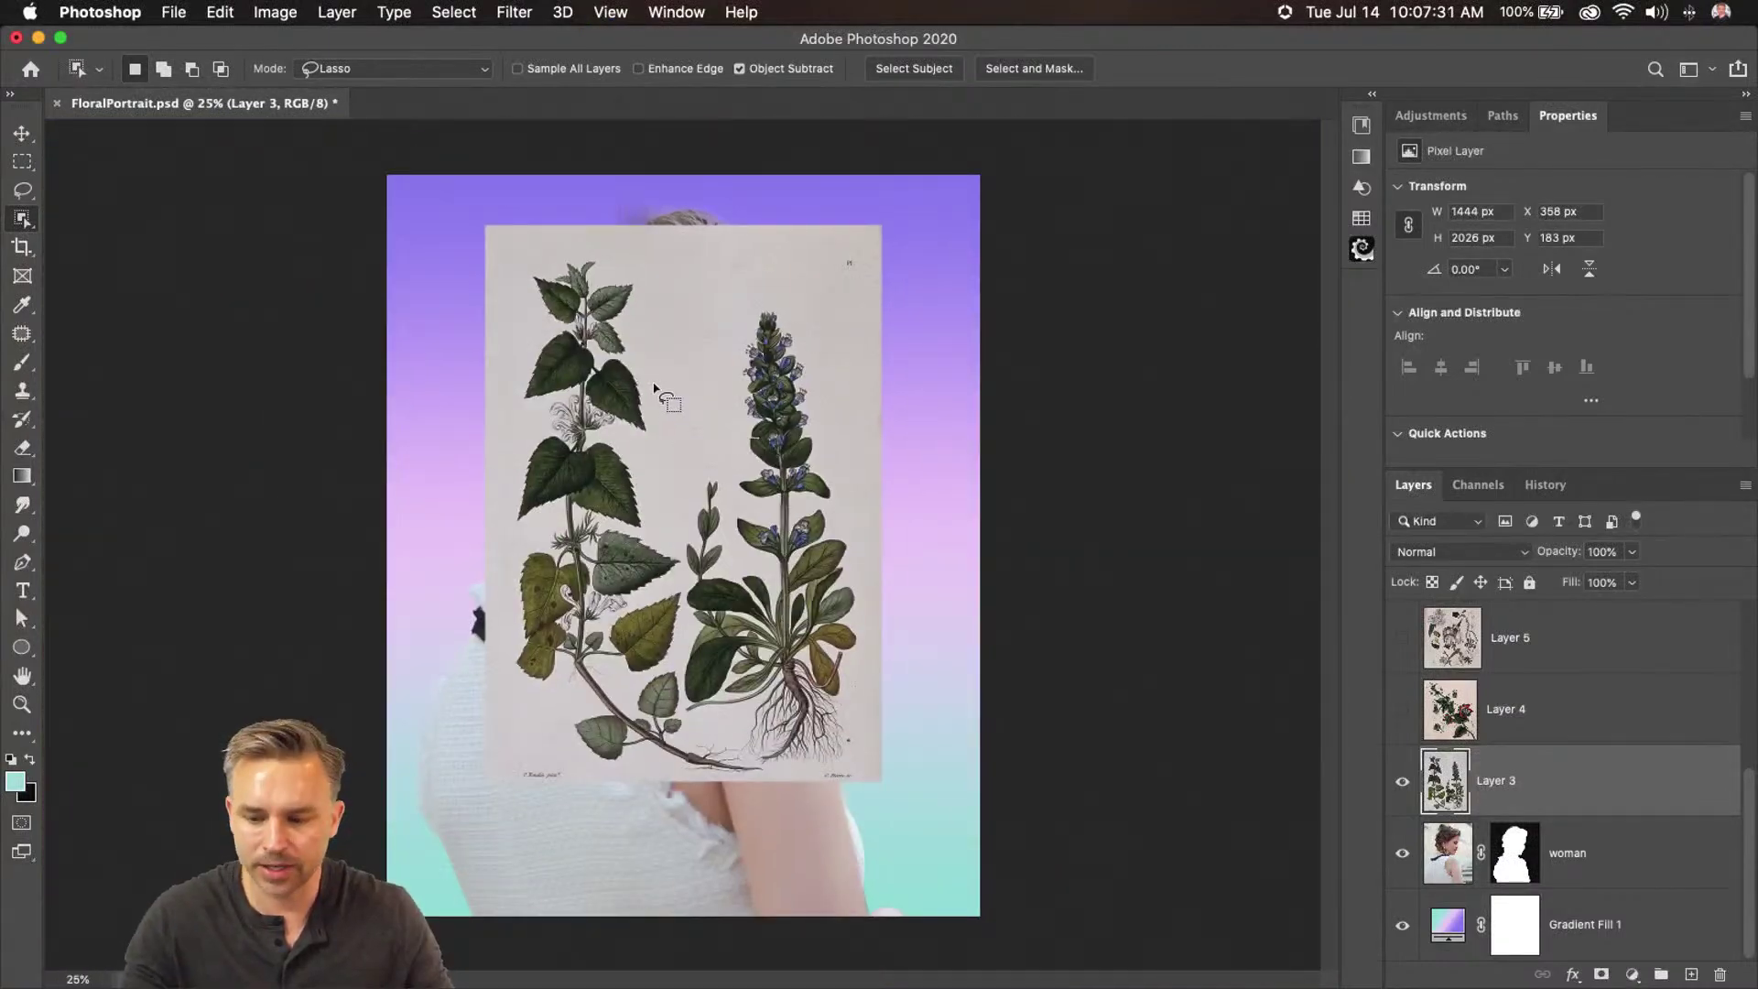
Try the Remove Background quick action on Layer 3
click(914, 68)
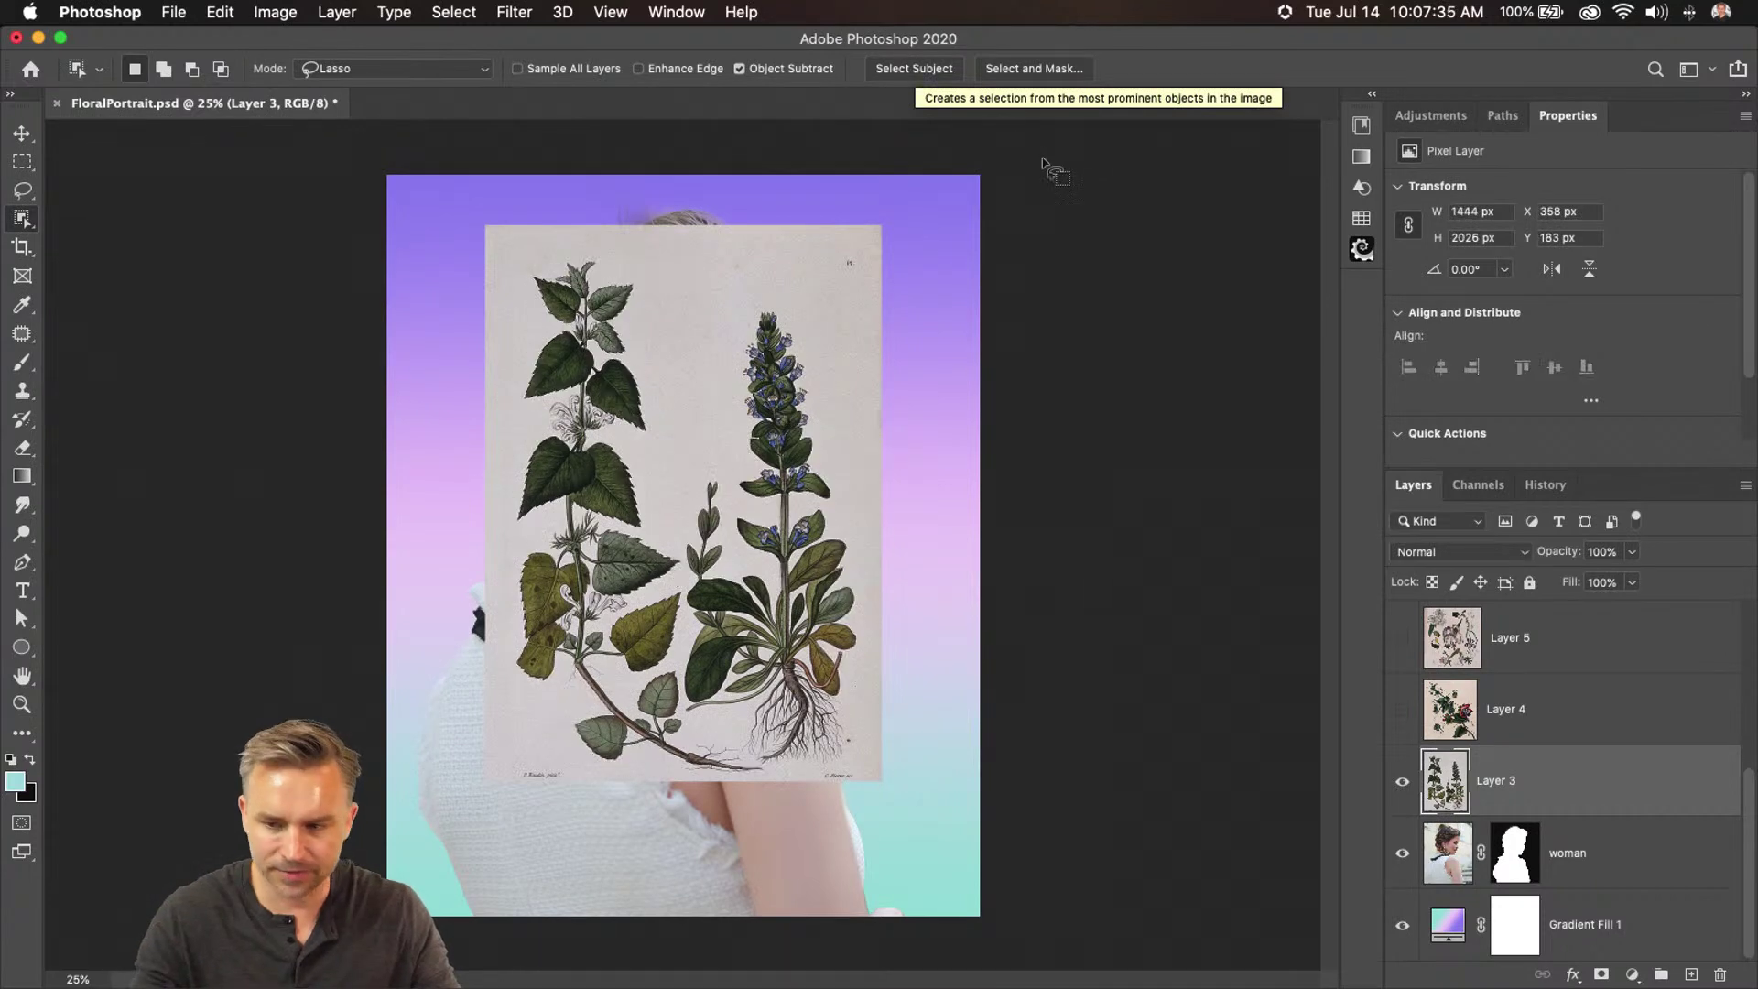
scroll(1442, 428, down, 2)
click(1462, 393)
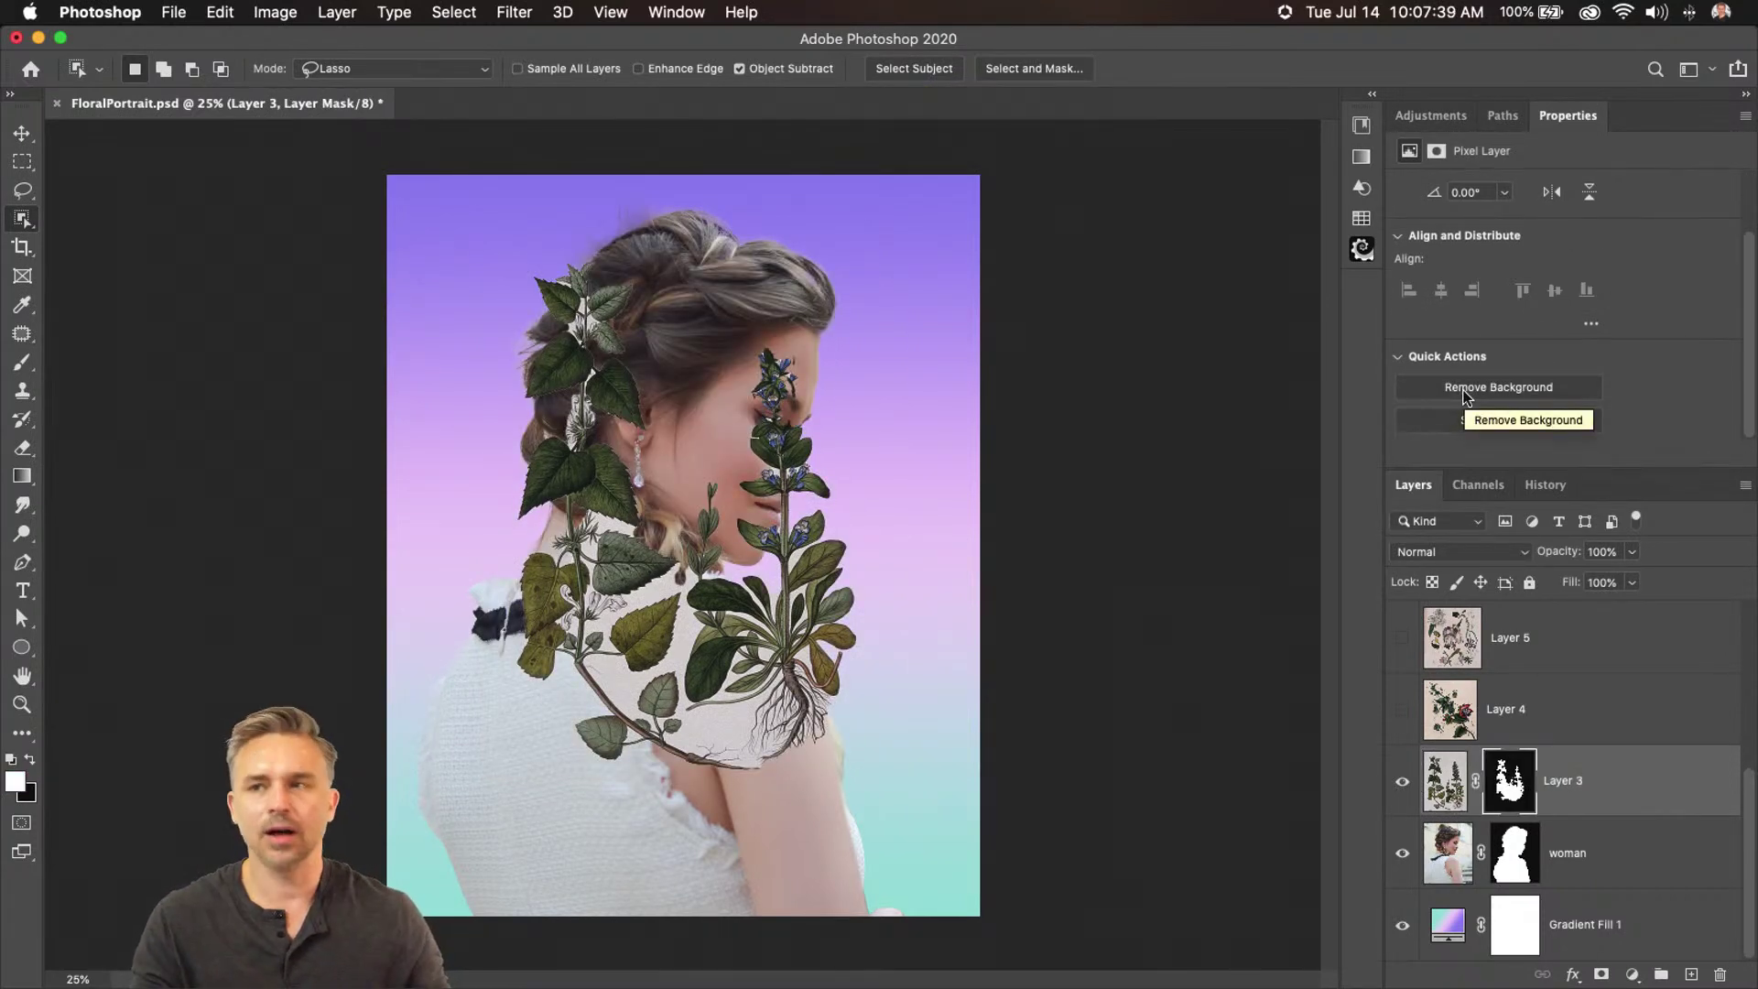
Hide the woman layer and inspect the edges of Layer 3's plant cutout against the gradient
click(1401, 852)
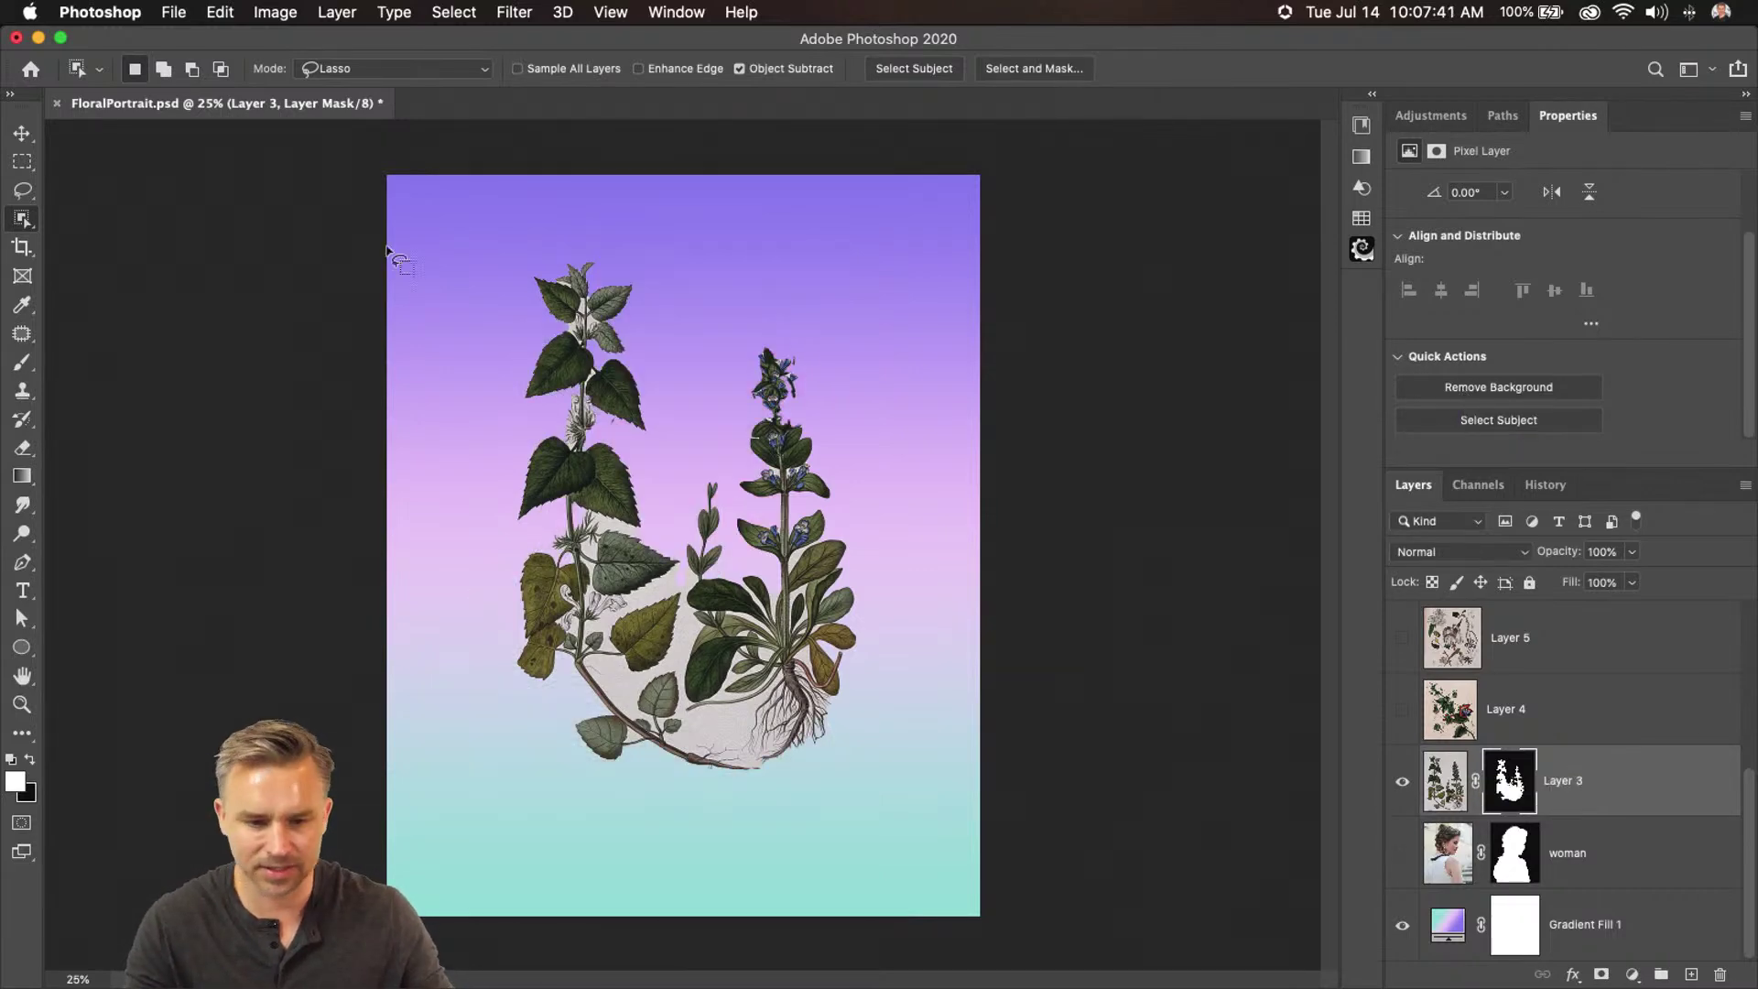
key(super+equal)
key(super+equal)
key(super+equal)
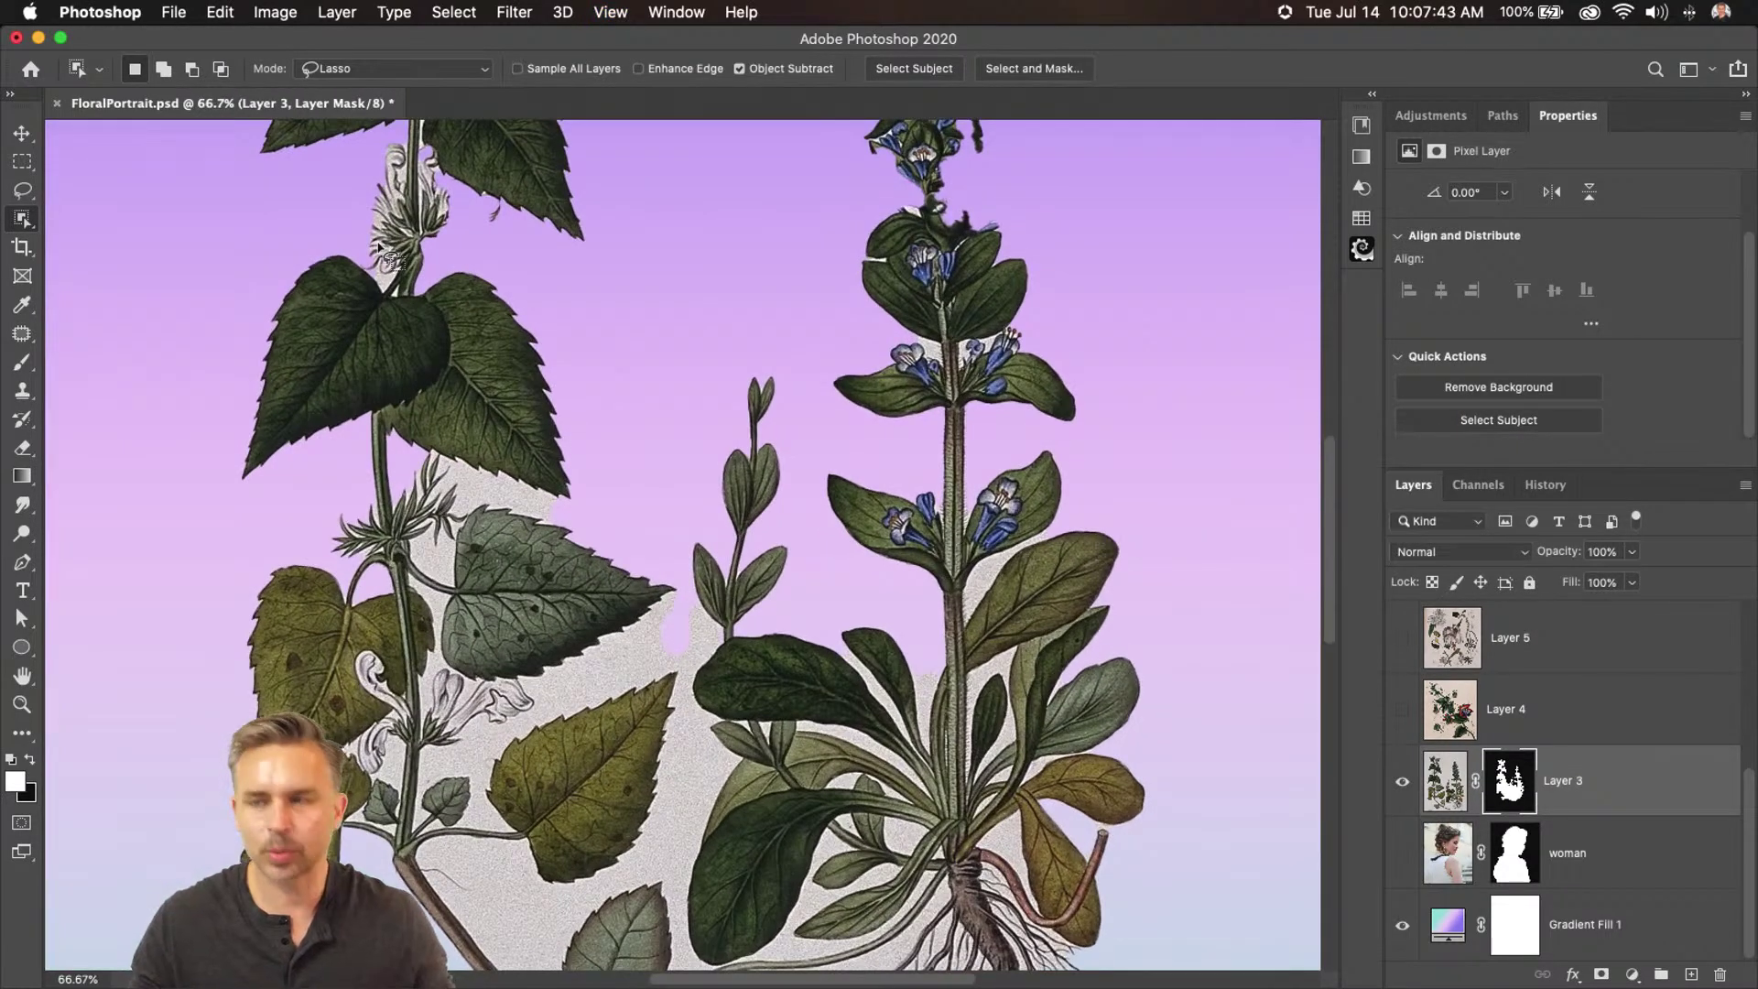
drag(386, 340, 455, 293)
Undo the background removal on Layer 3 and hide the woman layer
key(super+z)
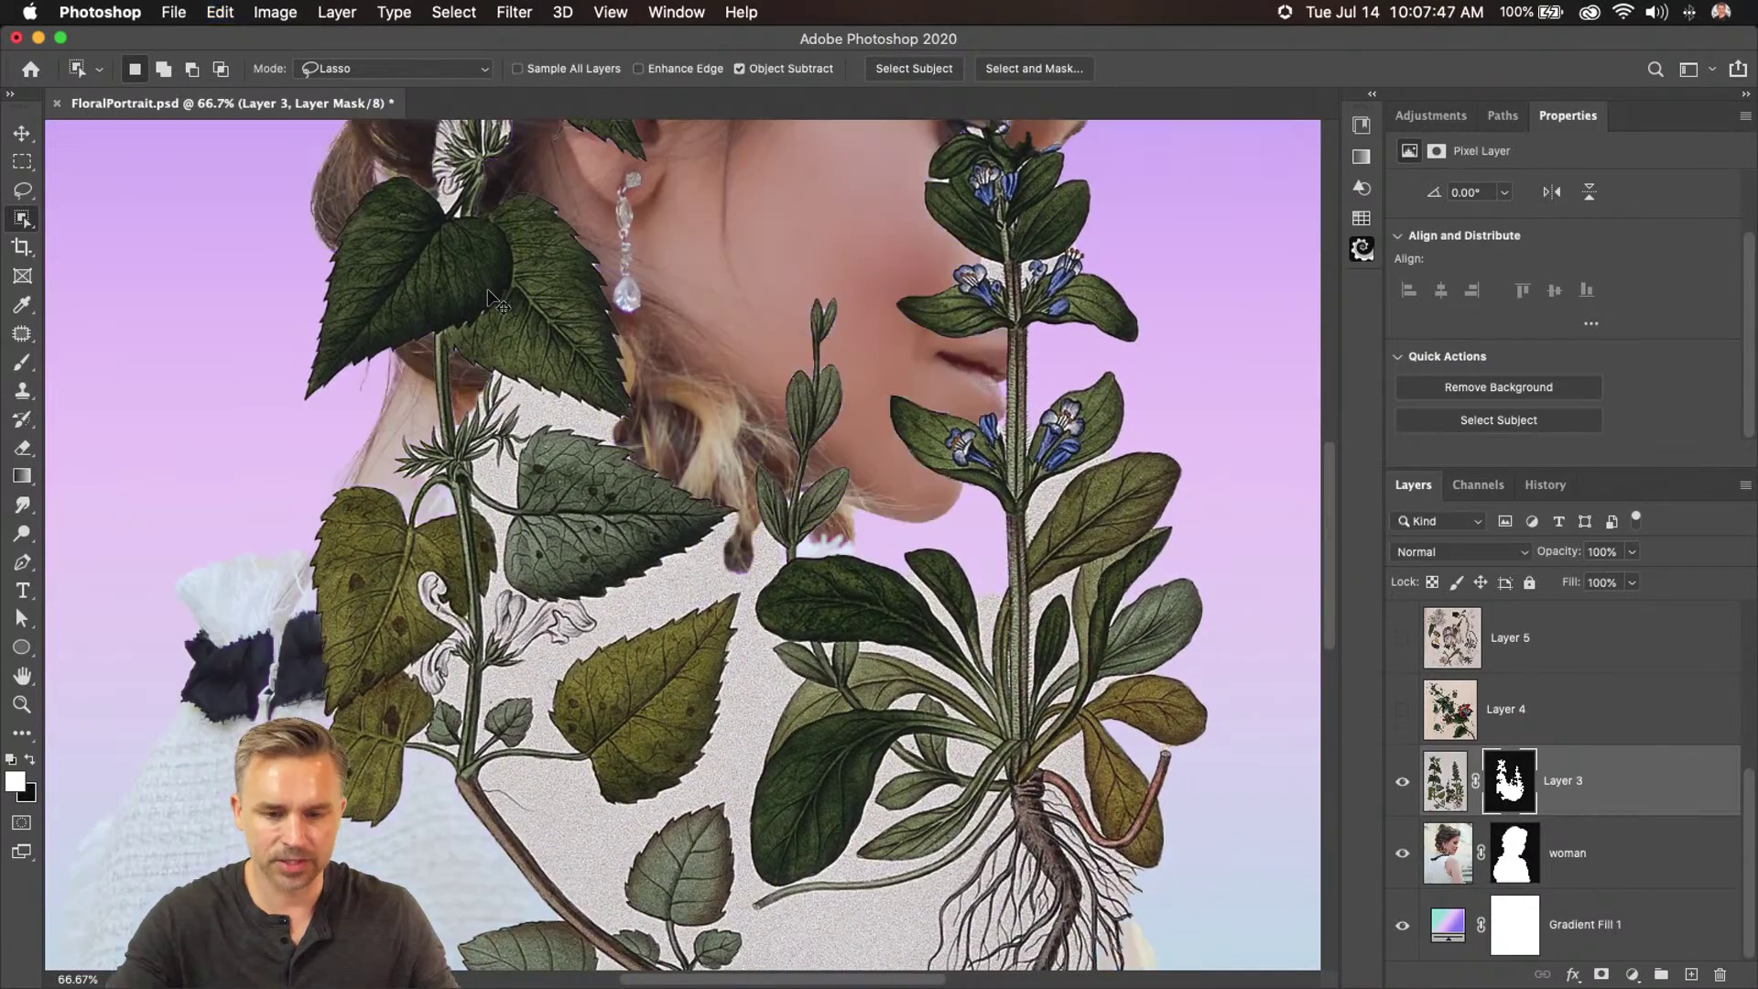
key(super+z)
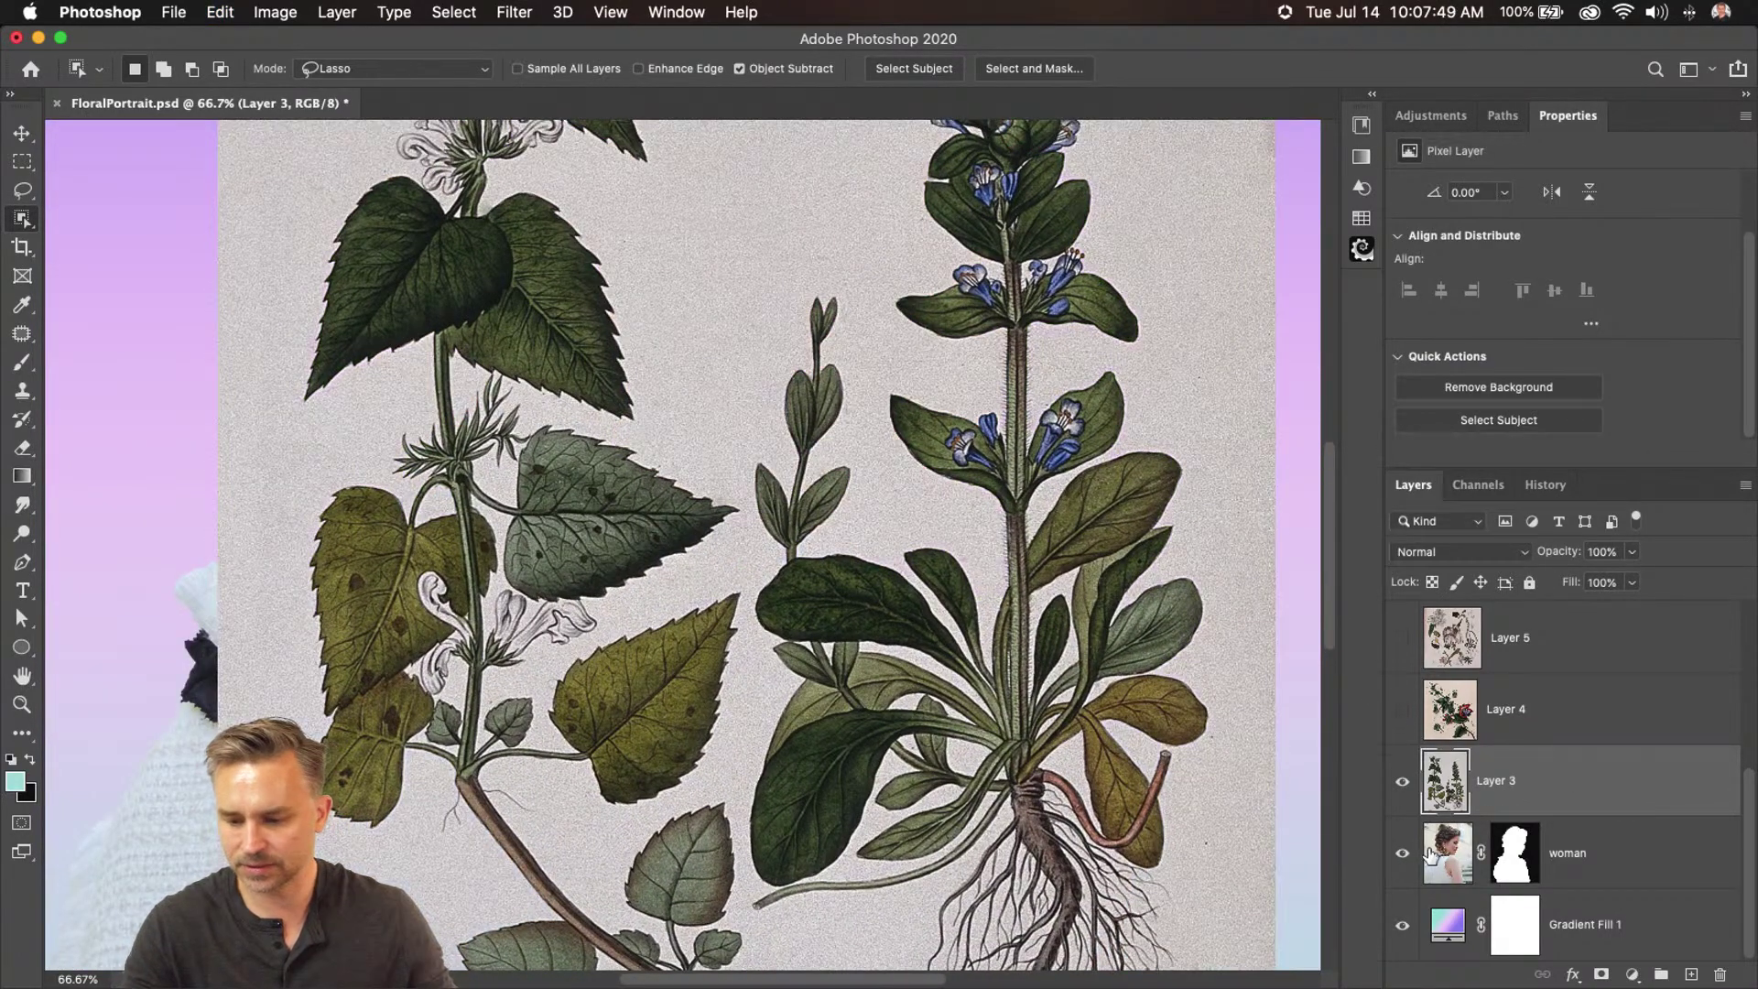
click(1404, 855)
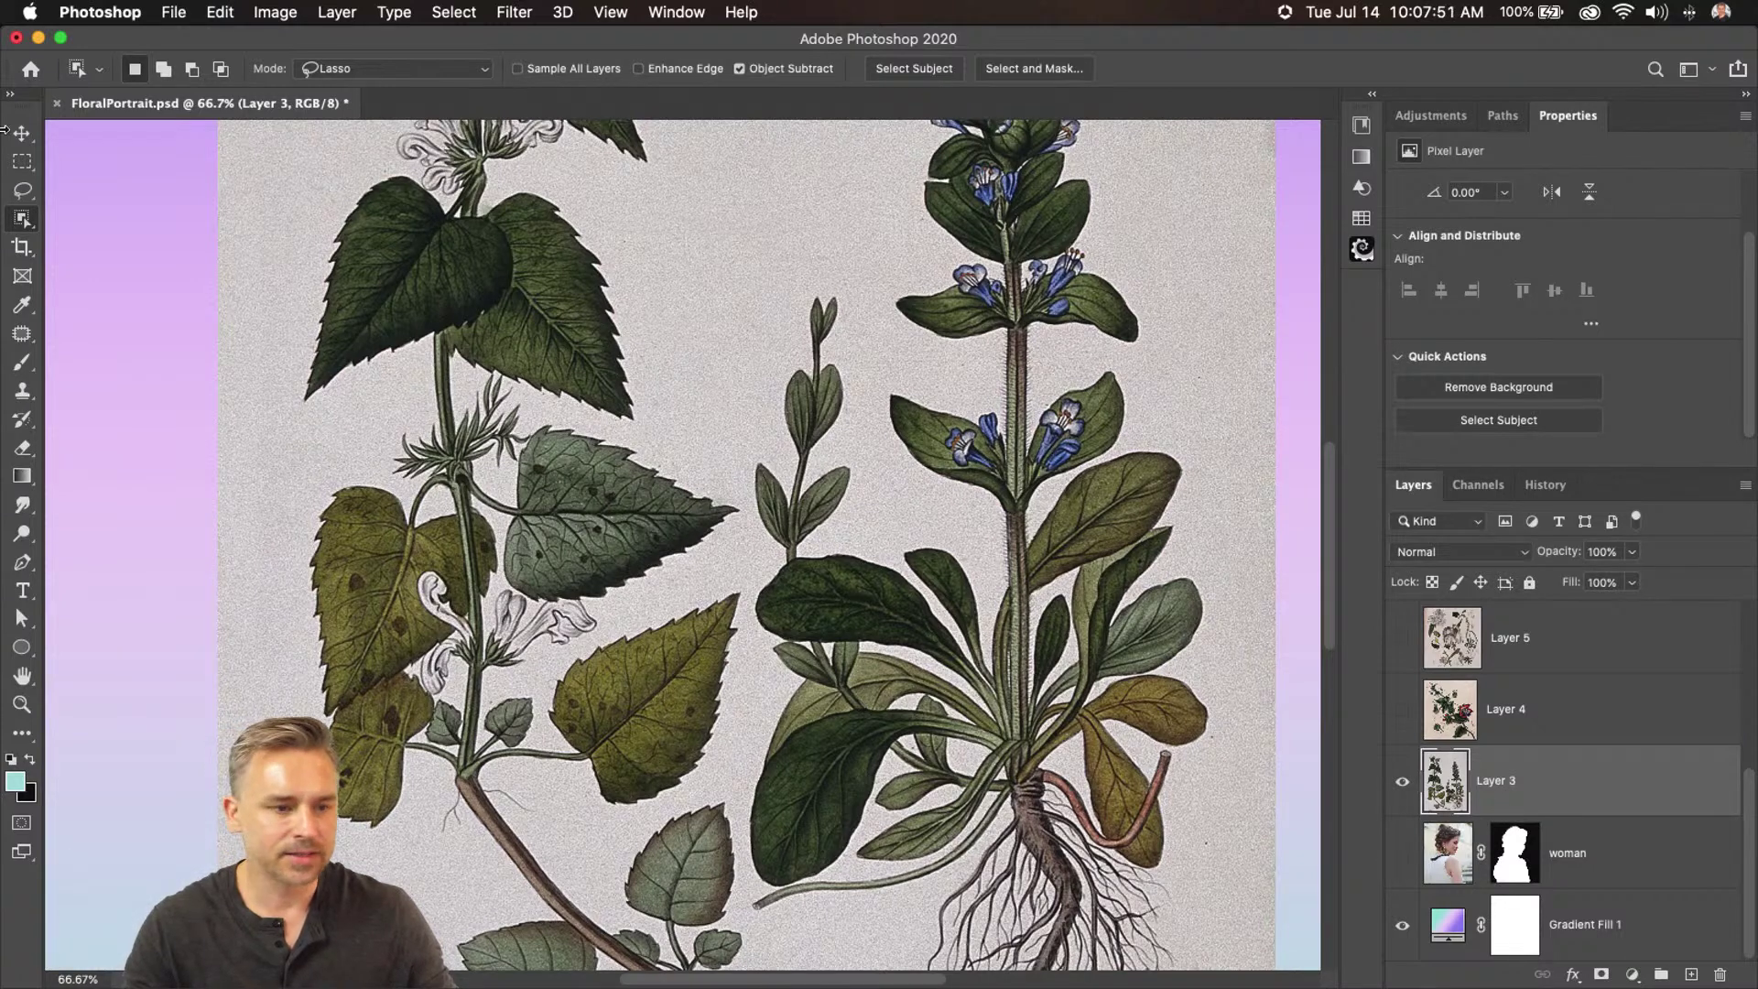
Use the Magic Wand tool with Sample Size set to Point Sample to select Layer 3's pale paper background
right_click(10, 220)
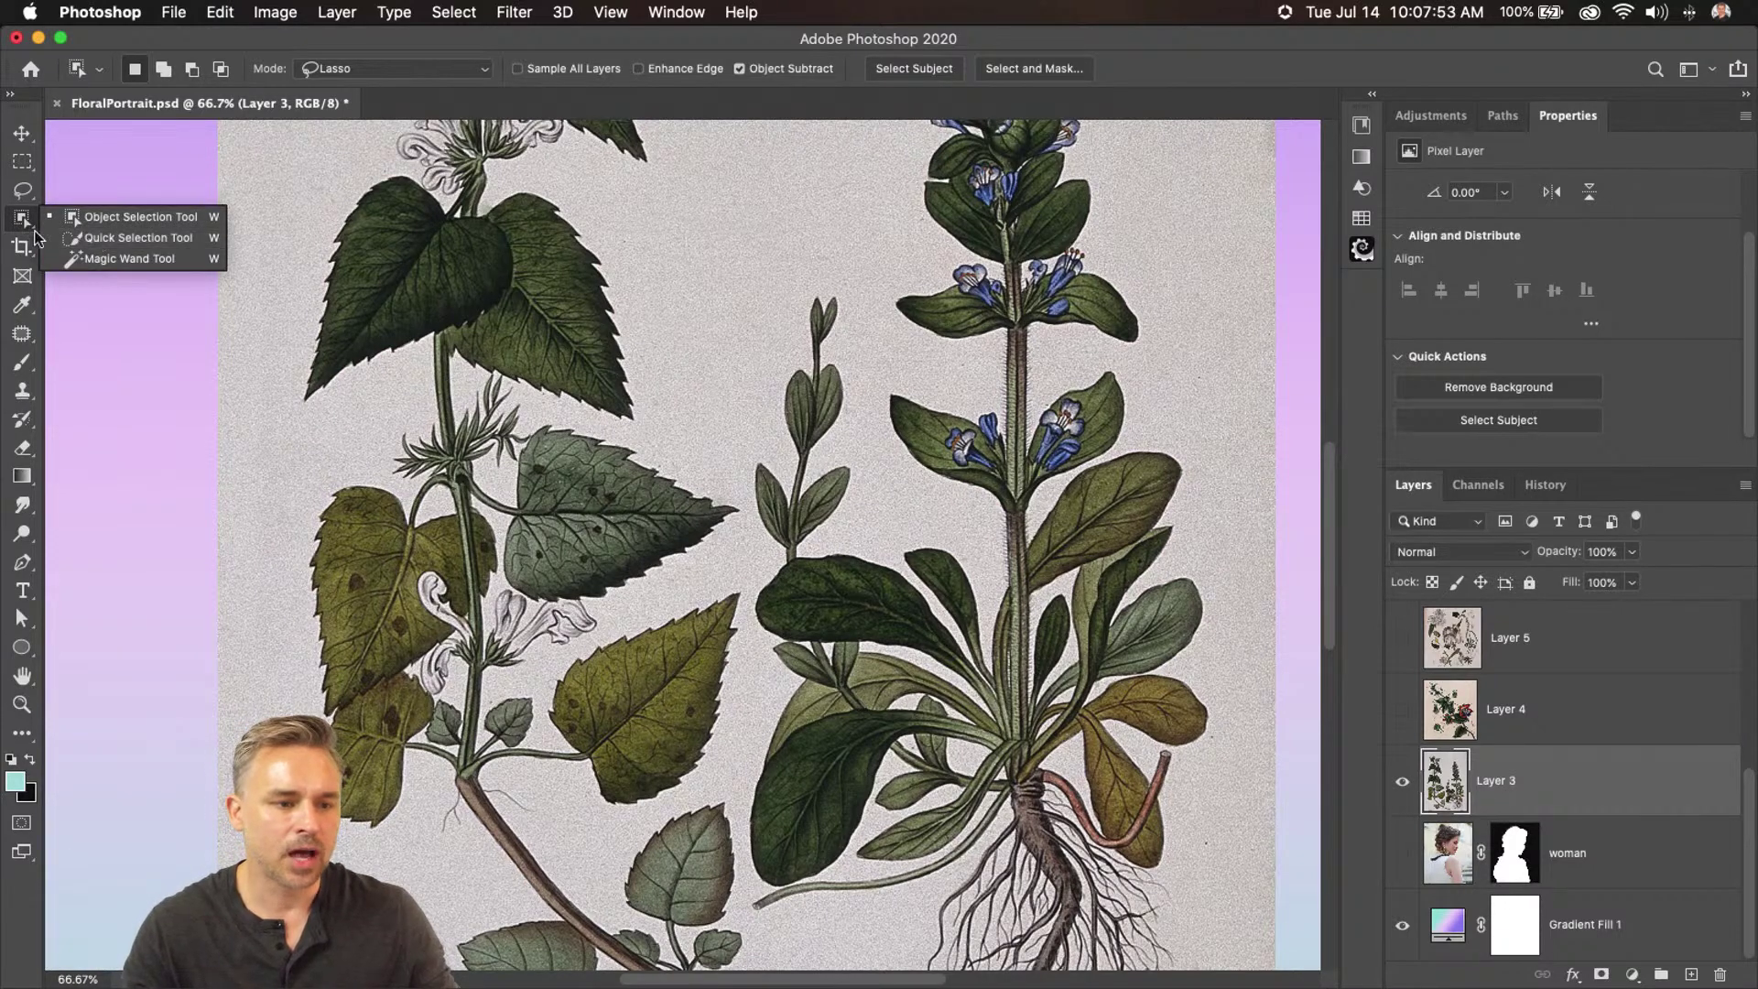
click(82, 260)
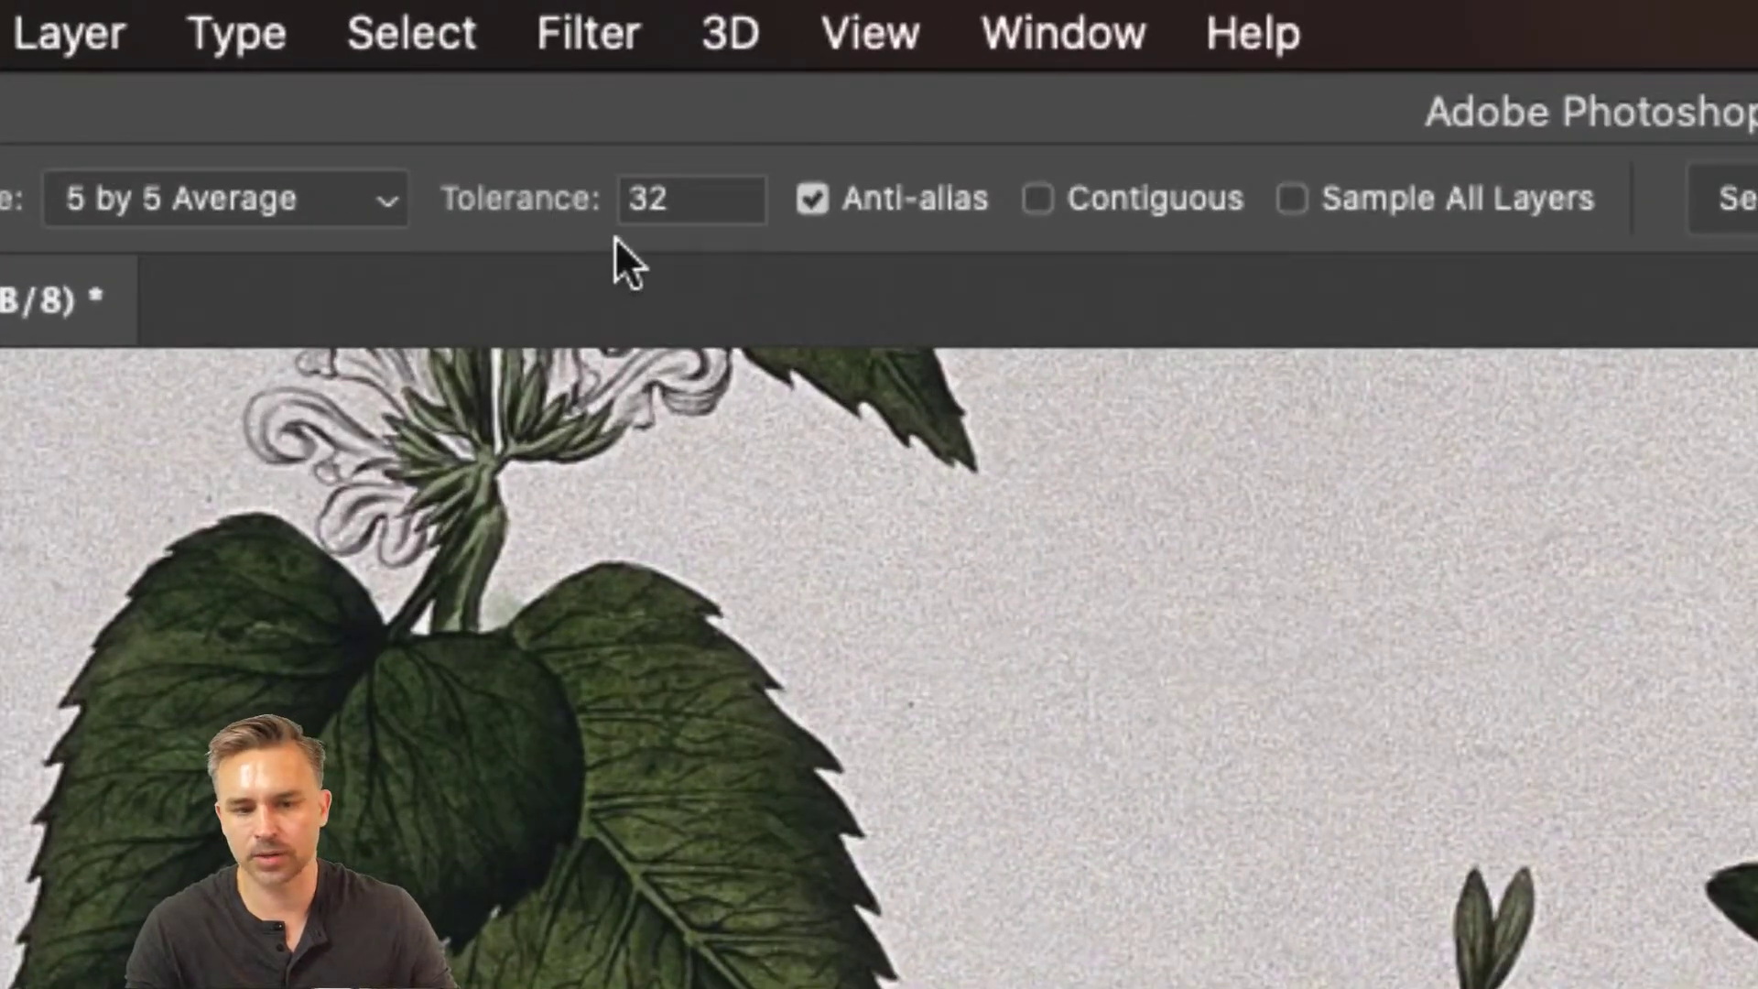
click(339, 196)
click(265, 97)
click(1159, 698)
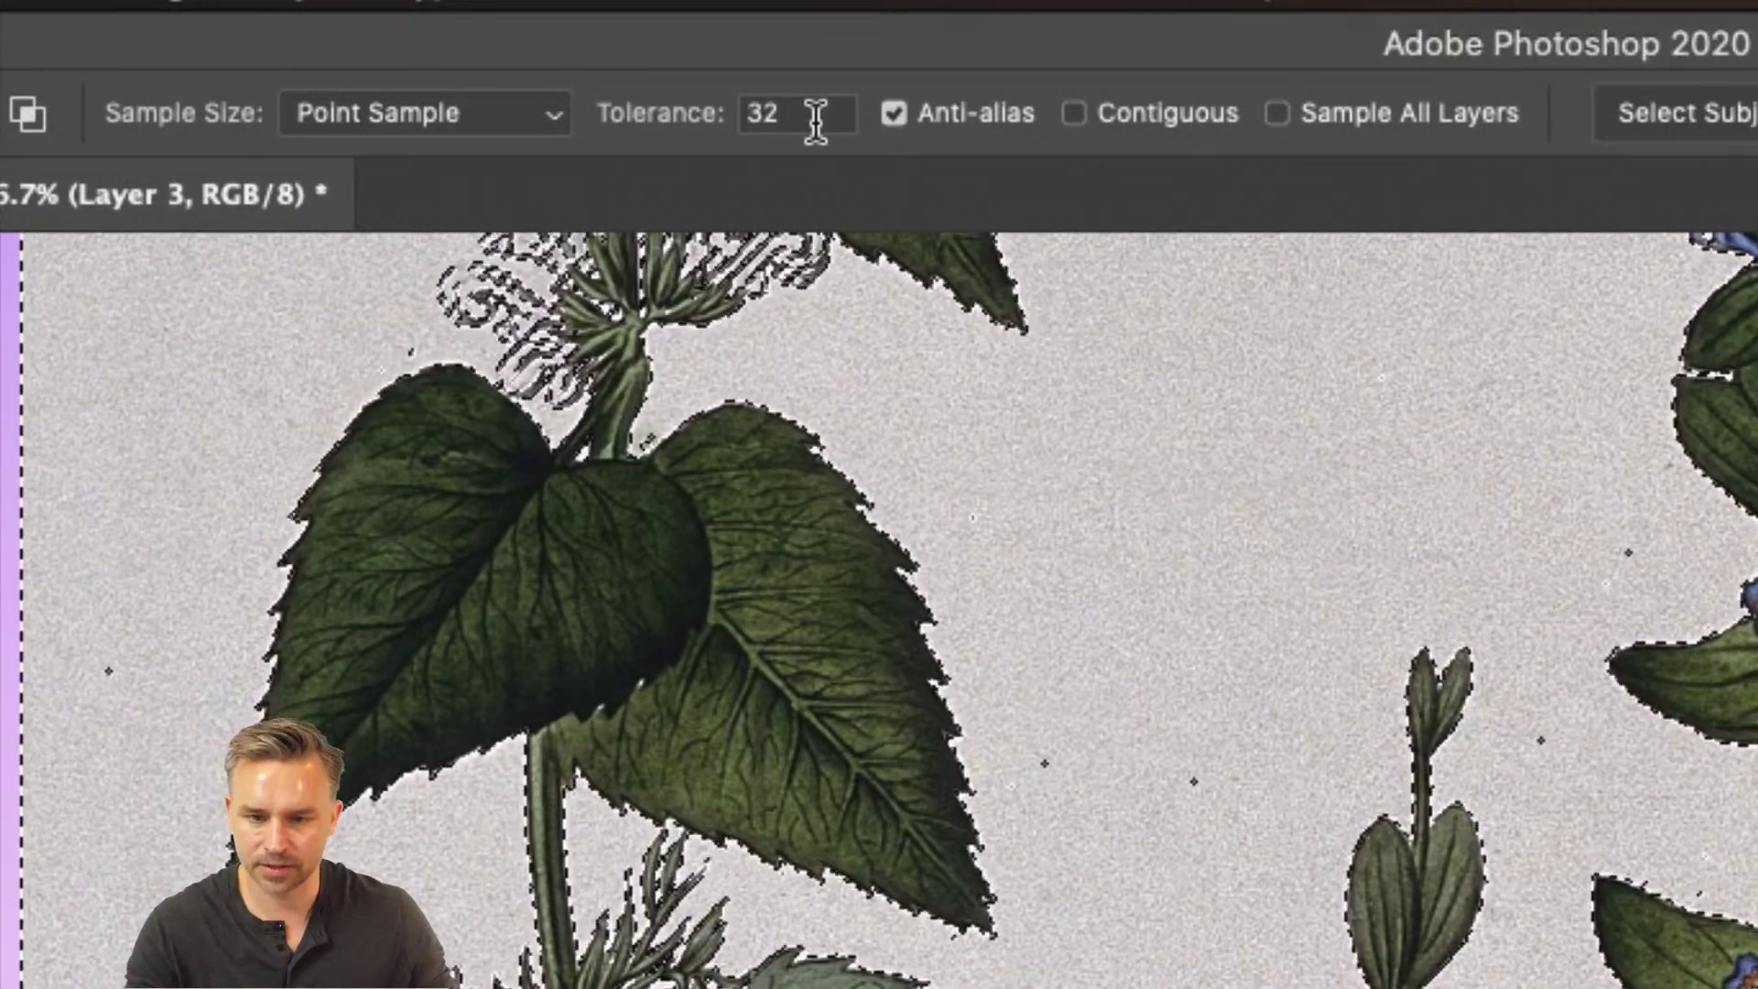
Compare selecting the paper background with Anti-alias off and on, leaving Anti-alias enabled
click(890, 114)
click(1050, 519)
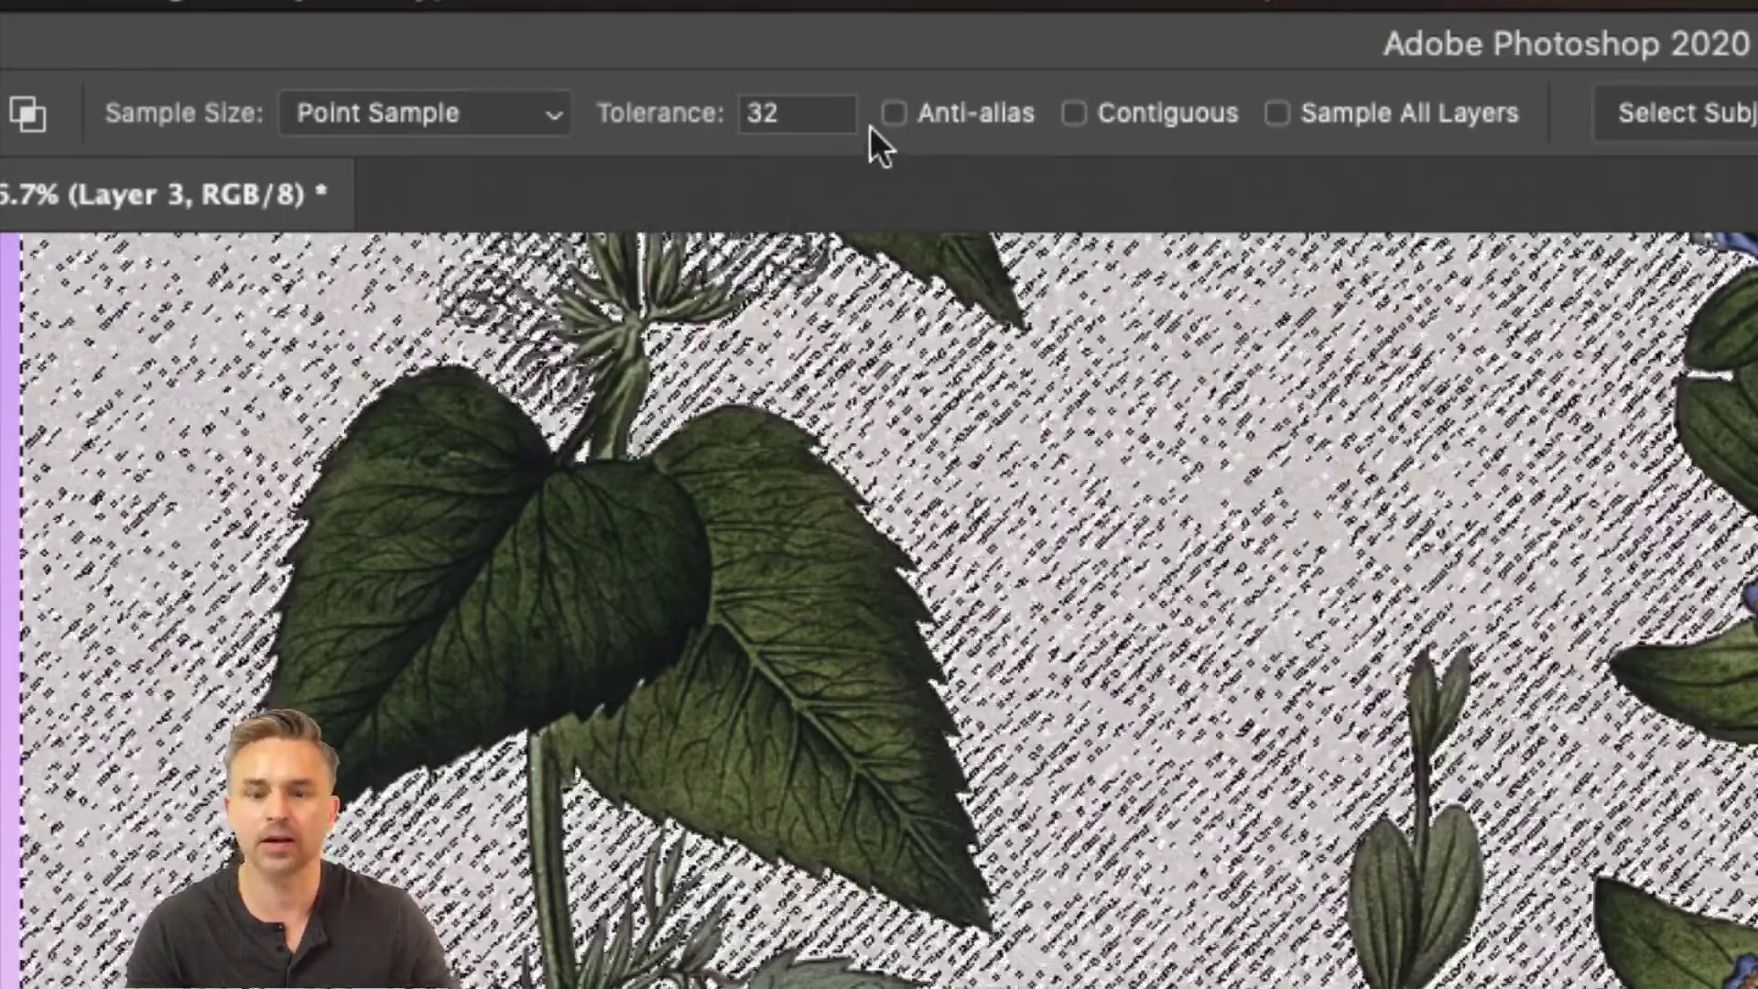
click(893, 113)
click(1138, 493)
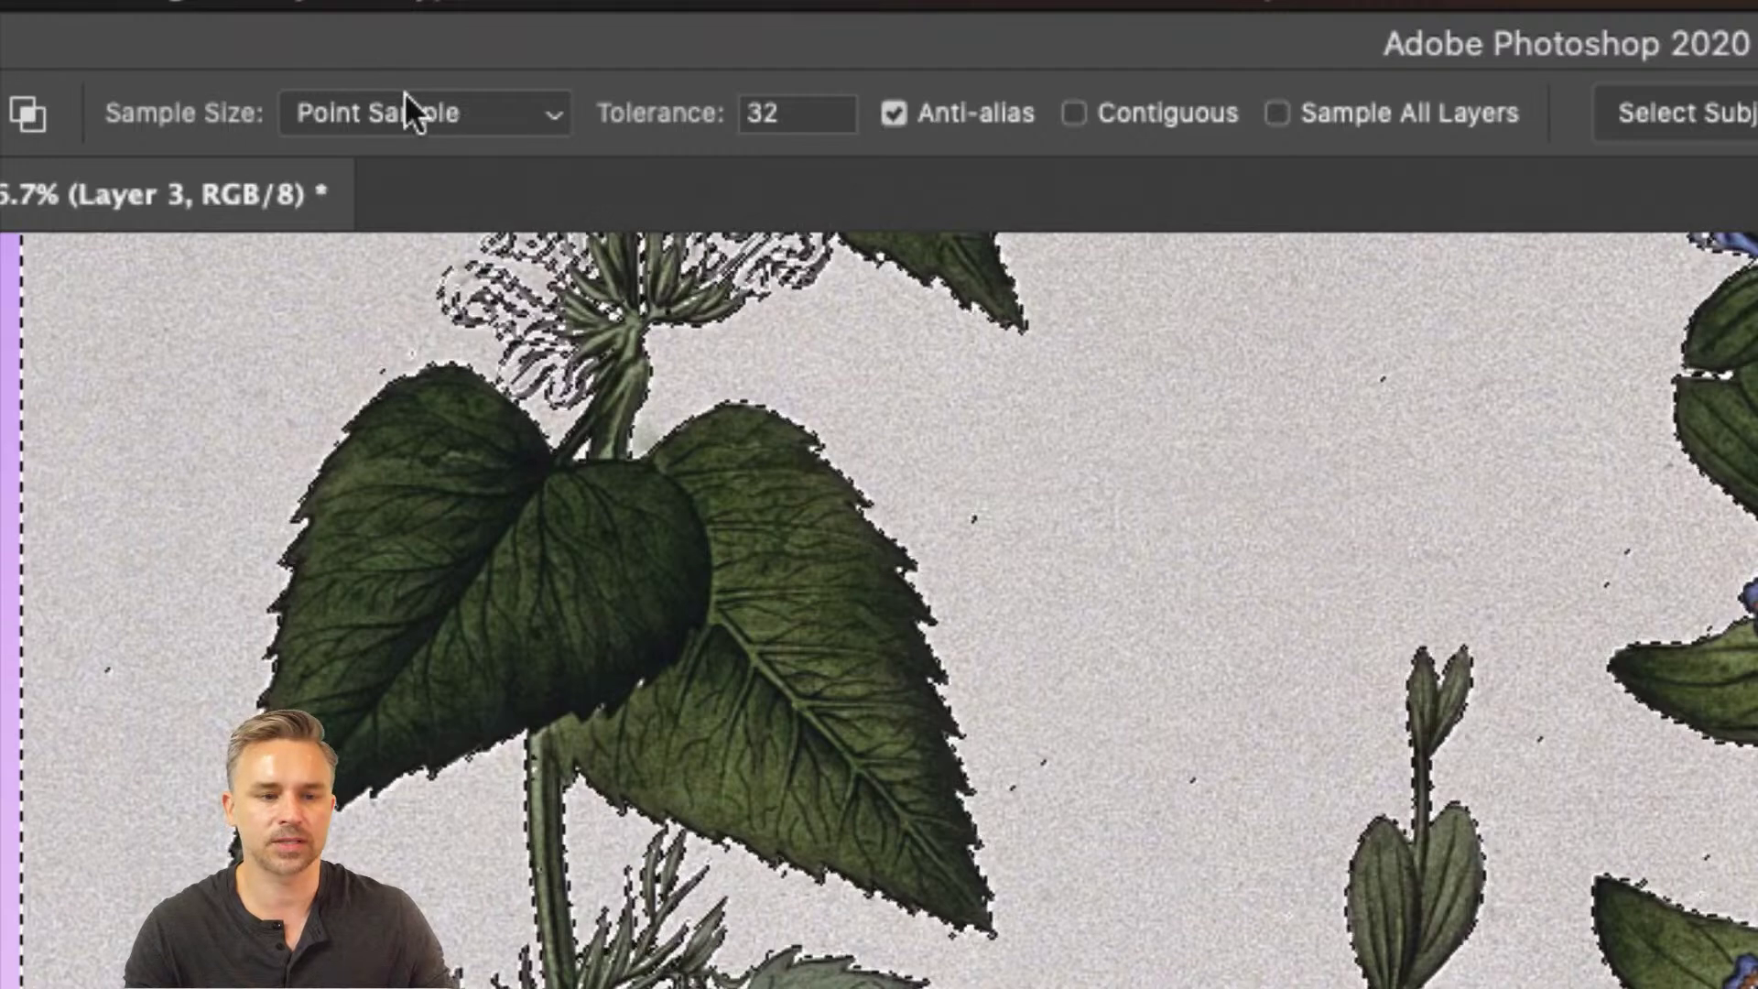
Set the Magic Wand's Sample Size to 11 by 11 Average and reselect Layer 3's pale paper background
click(348, 112)
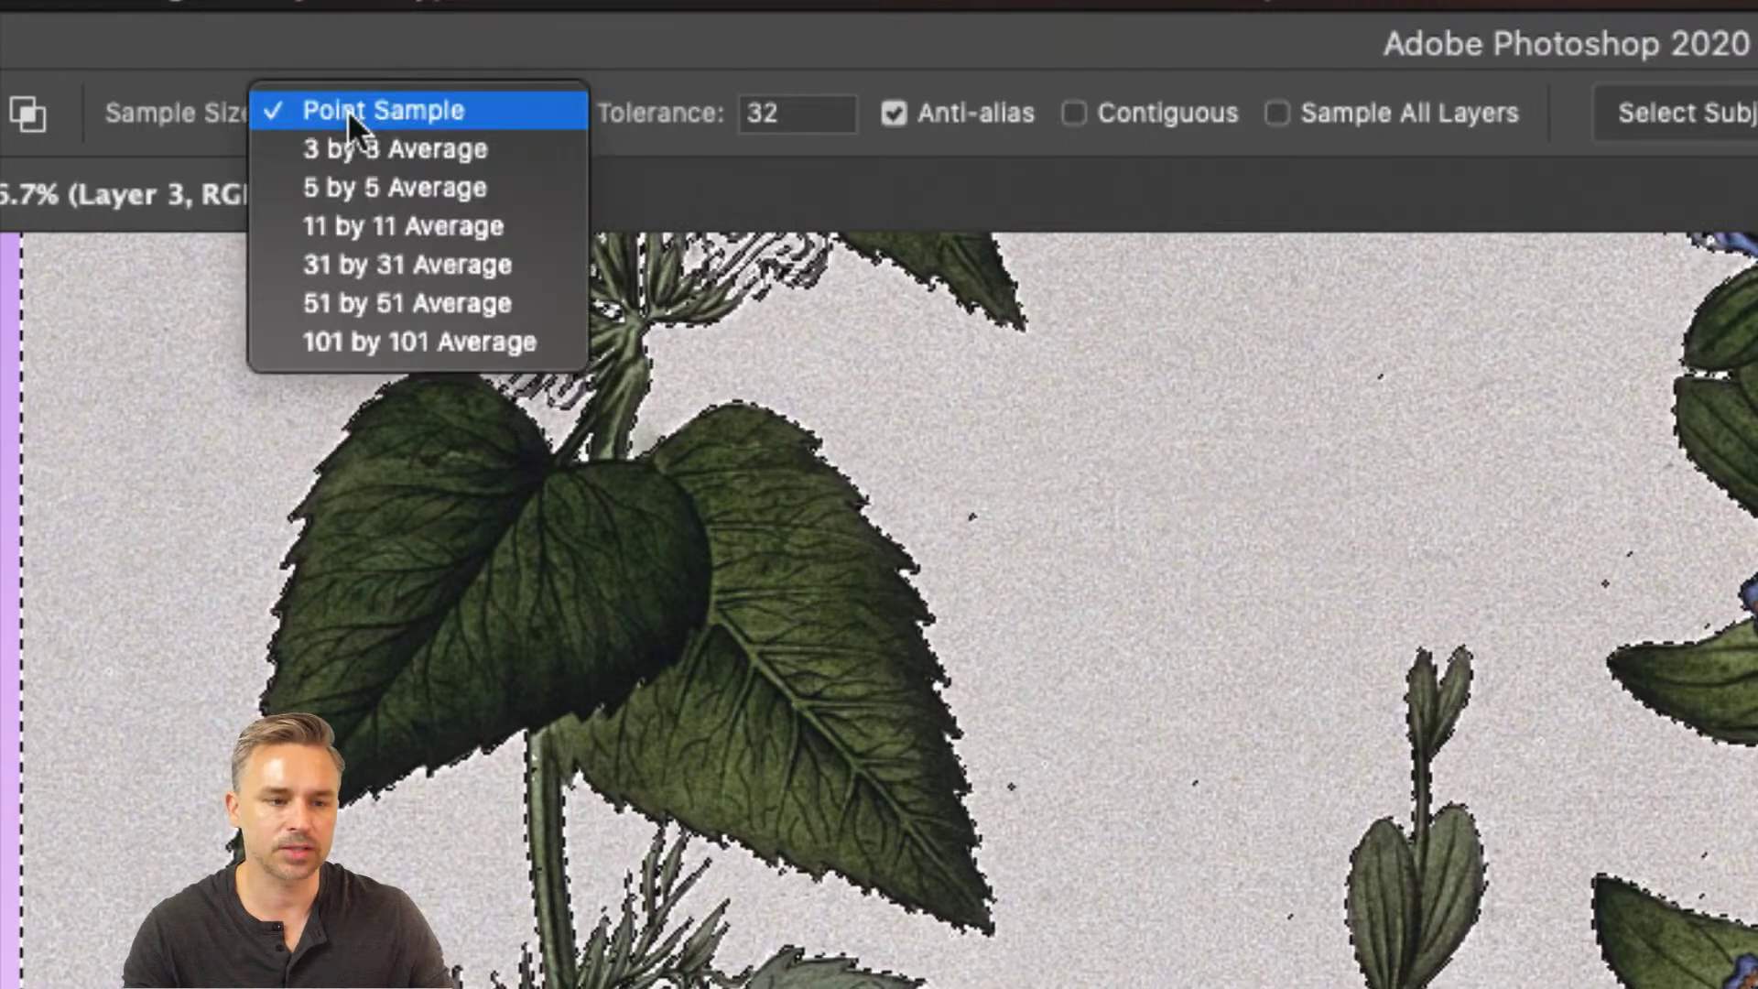
click(401, 223)
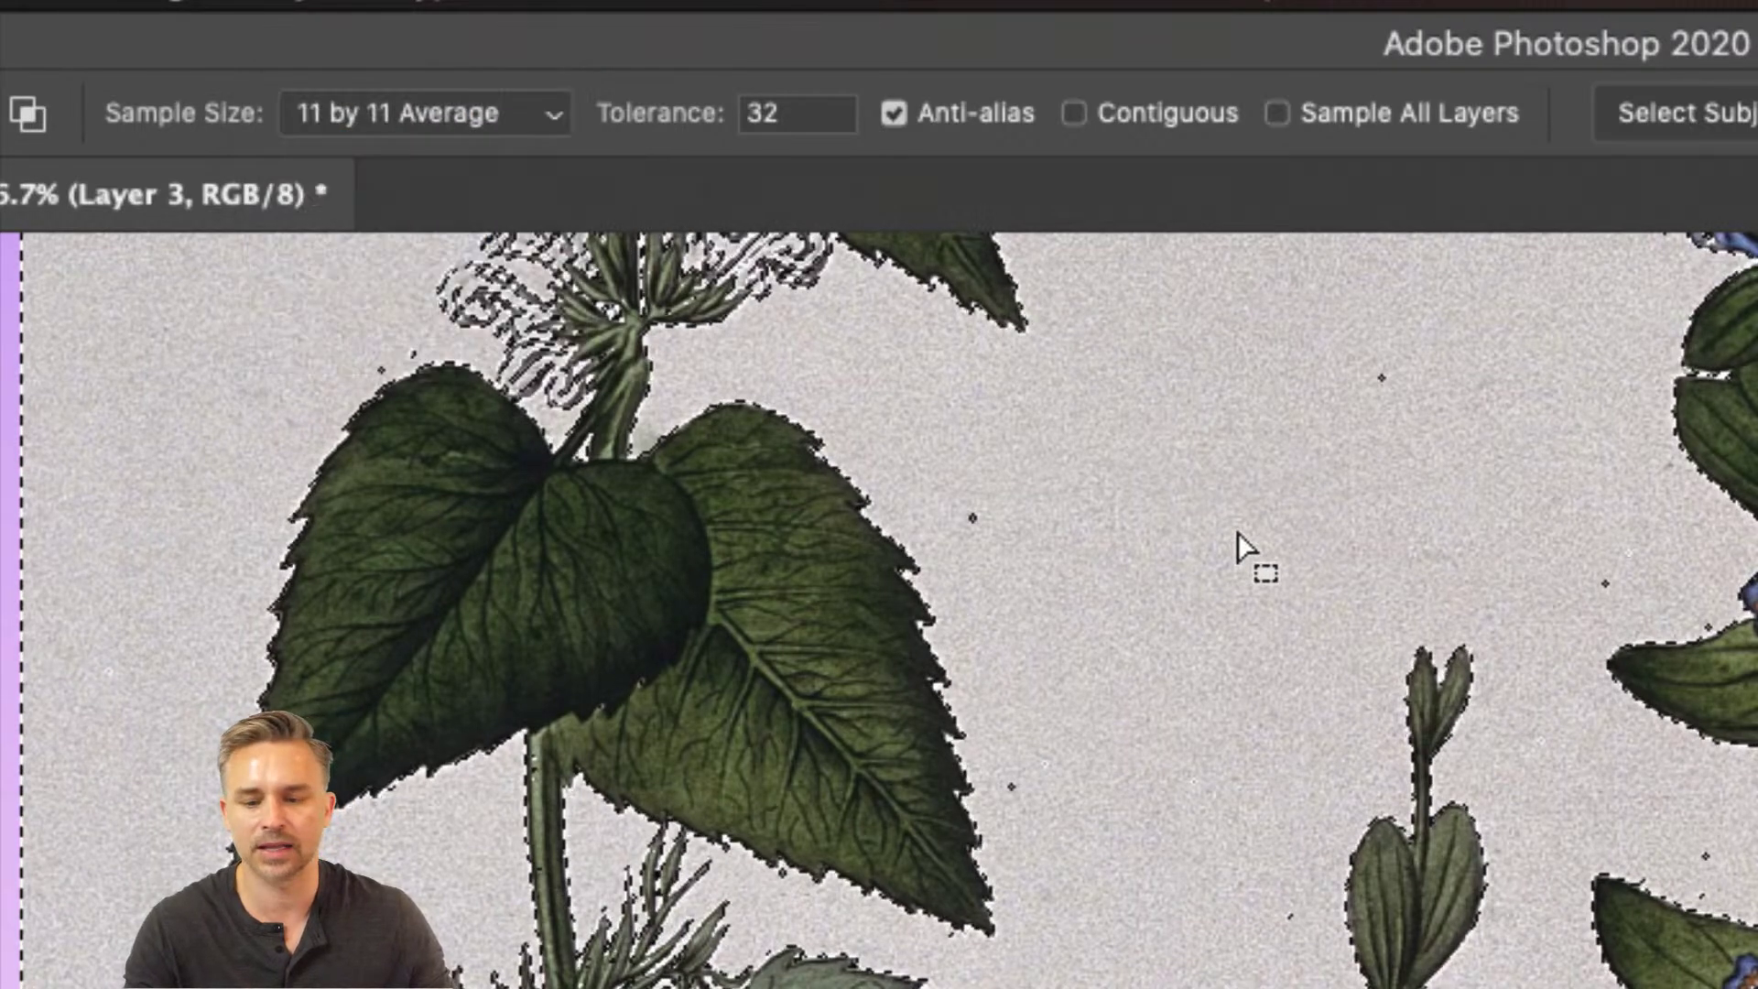
key(super+d)
click(1144, 485)
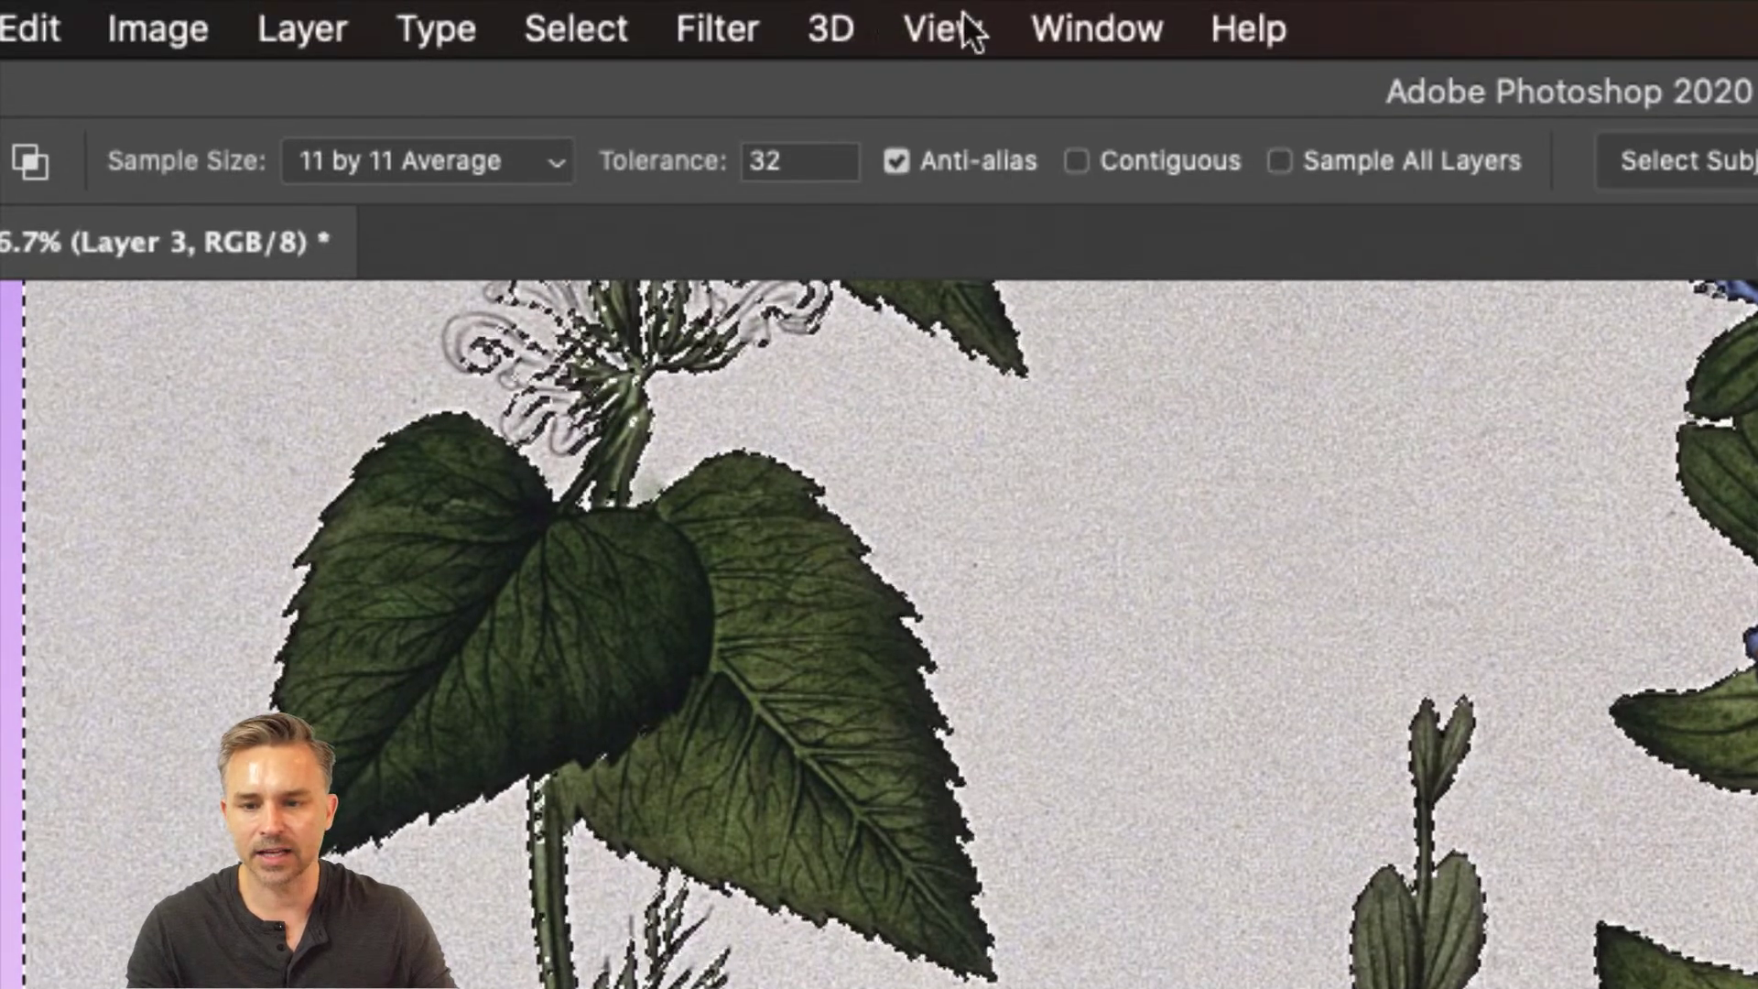
Compare selecting the paper background with Contiguous on and off, leaving Contiguous disabled for the final selection
click(1075, 161)
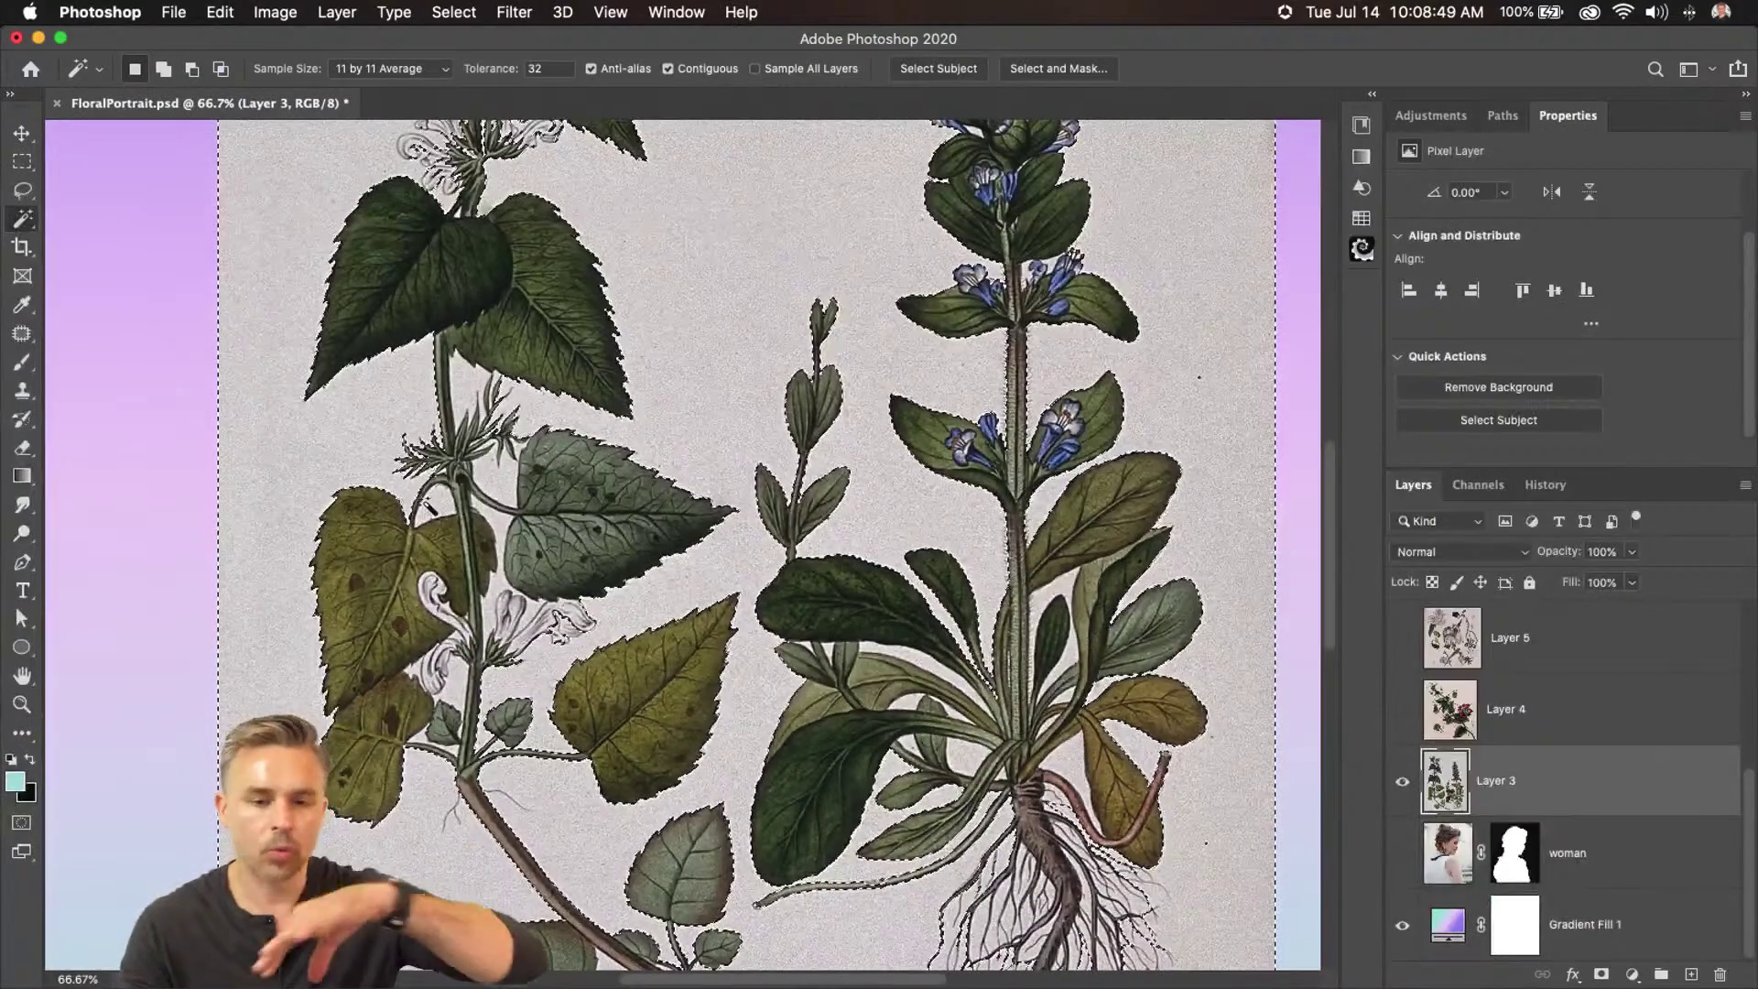
key(super+d)
drag(733, 344, 766, 770)
click(619, 314)
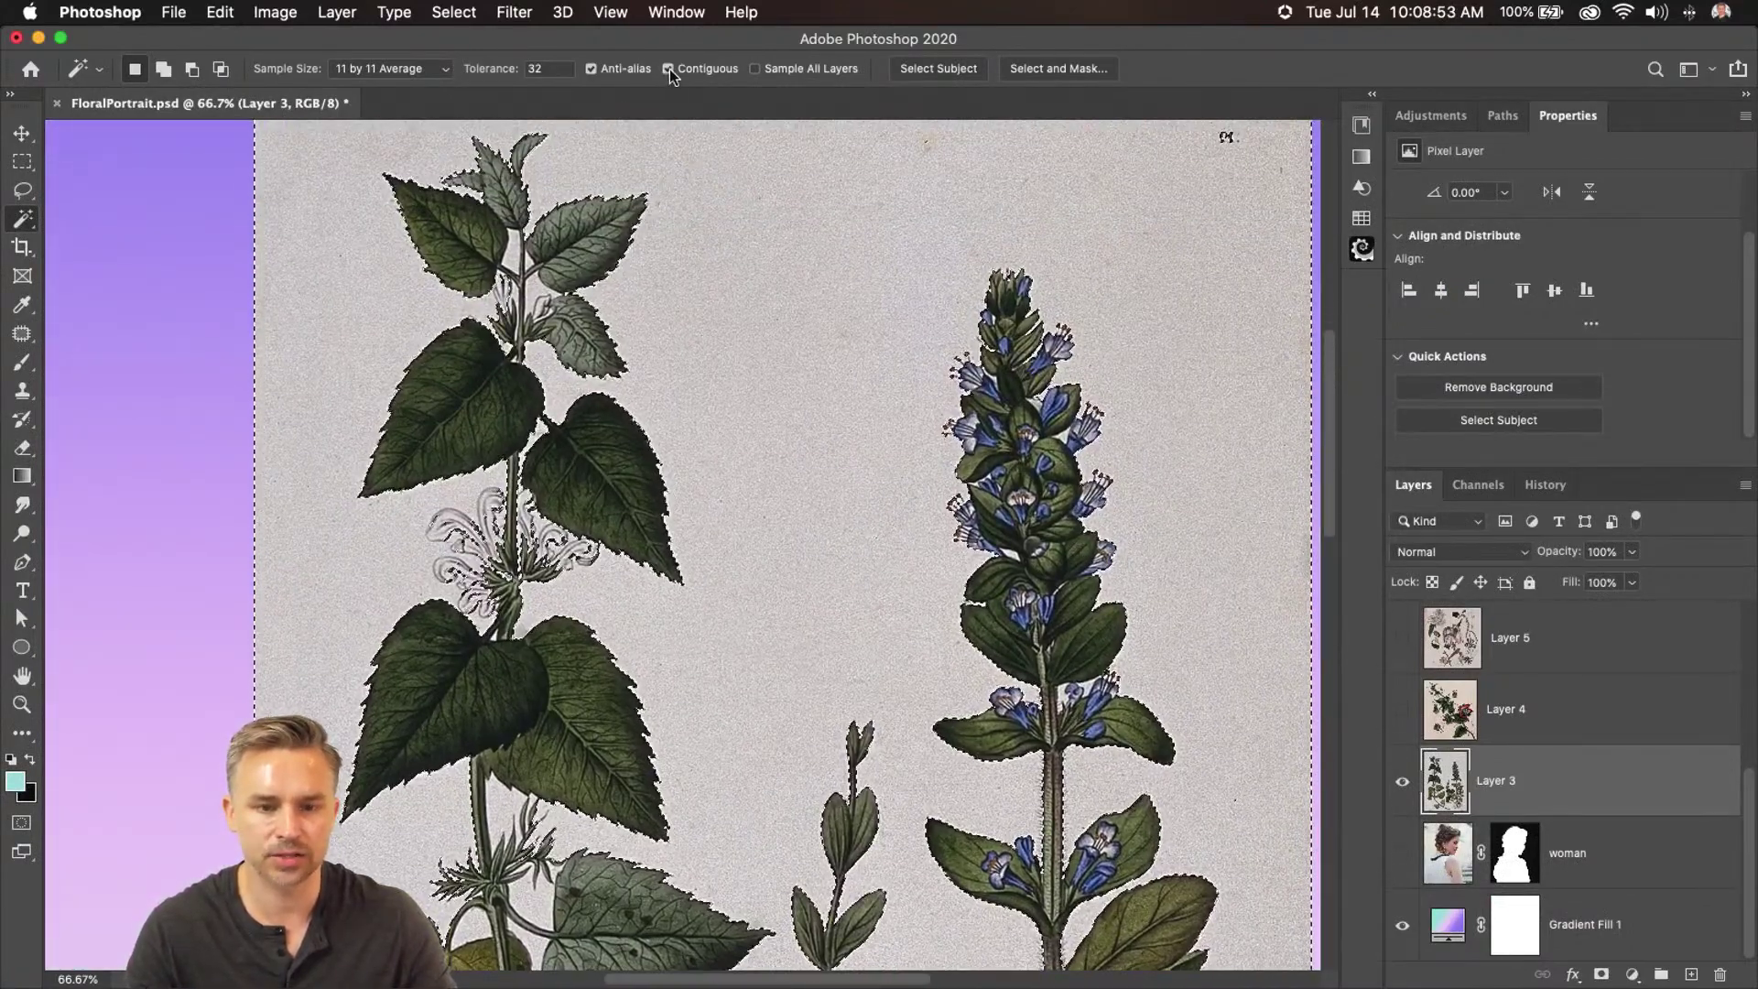
key(super+d)
click(758, 316)
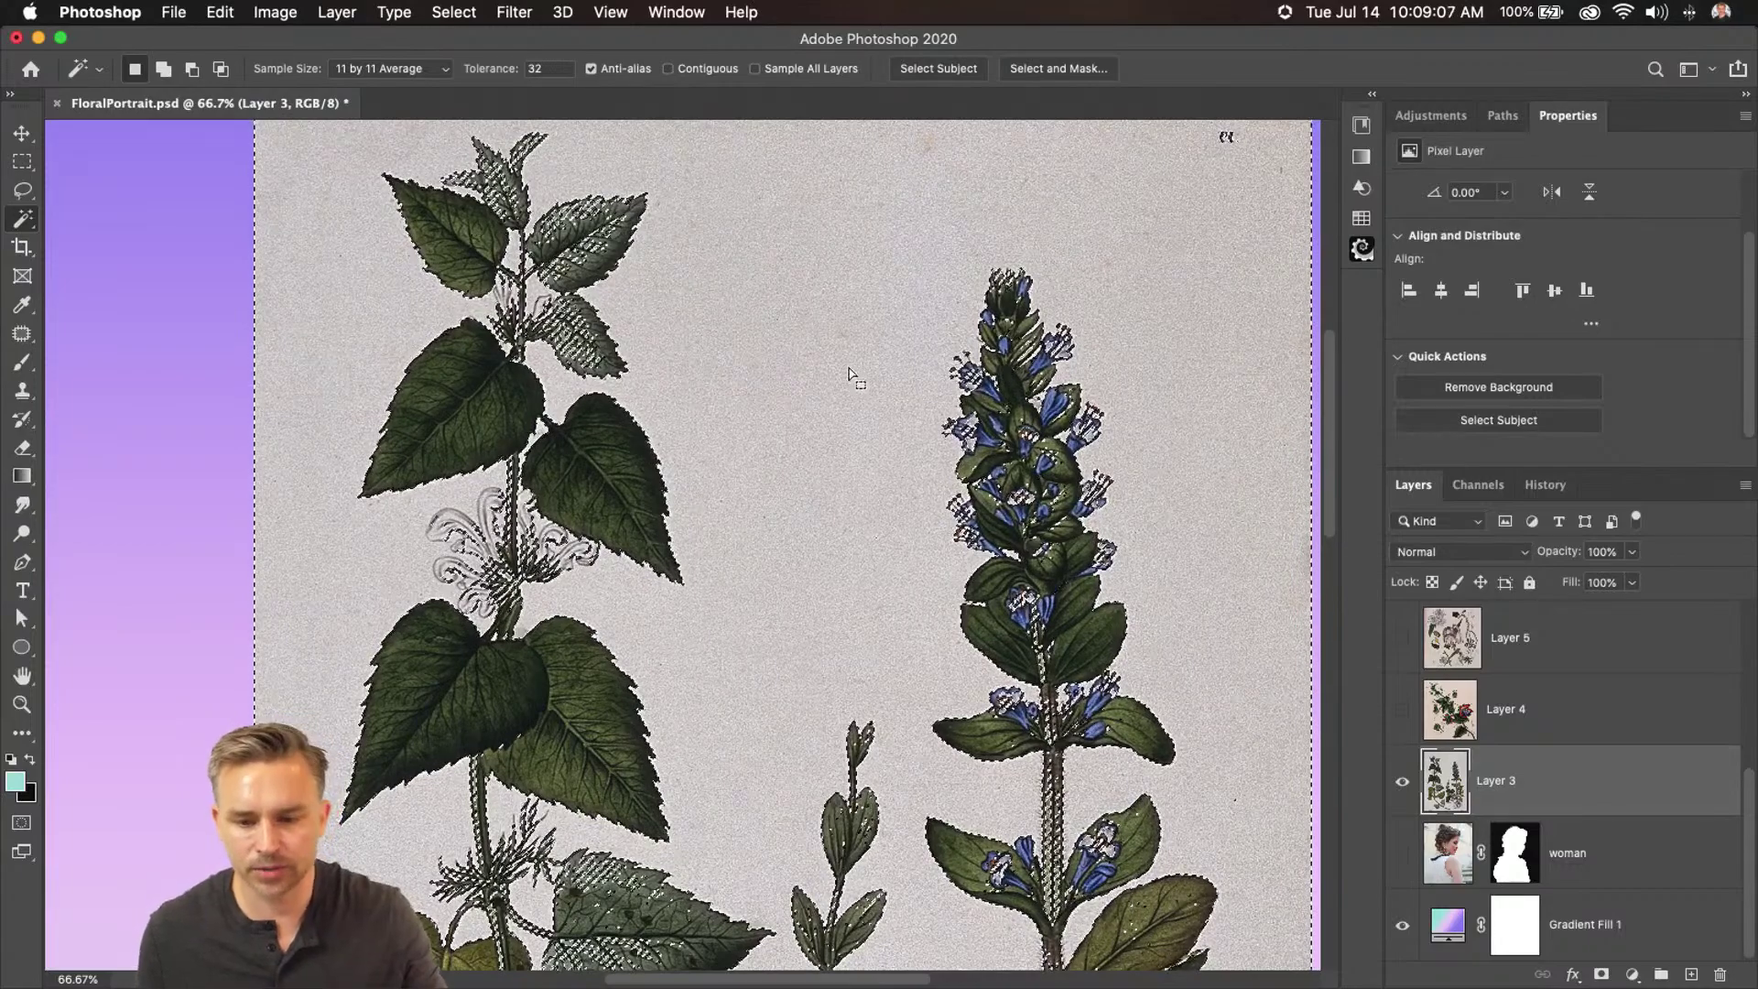
Try a layer mask from the selection on Layer 3, invert the mask, and undo both changes
scroll(986, 499, down, 10)
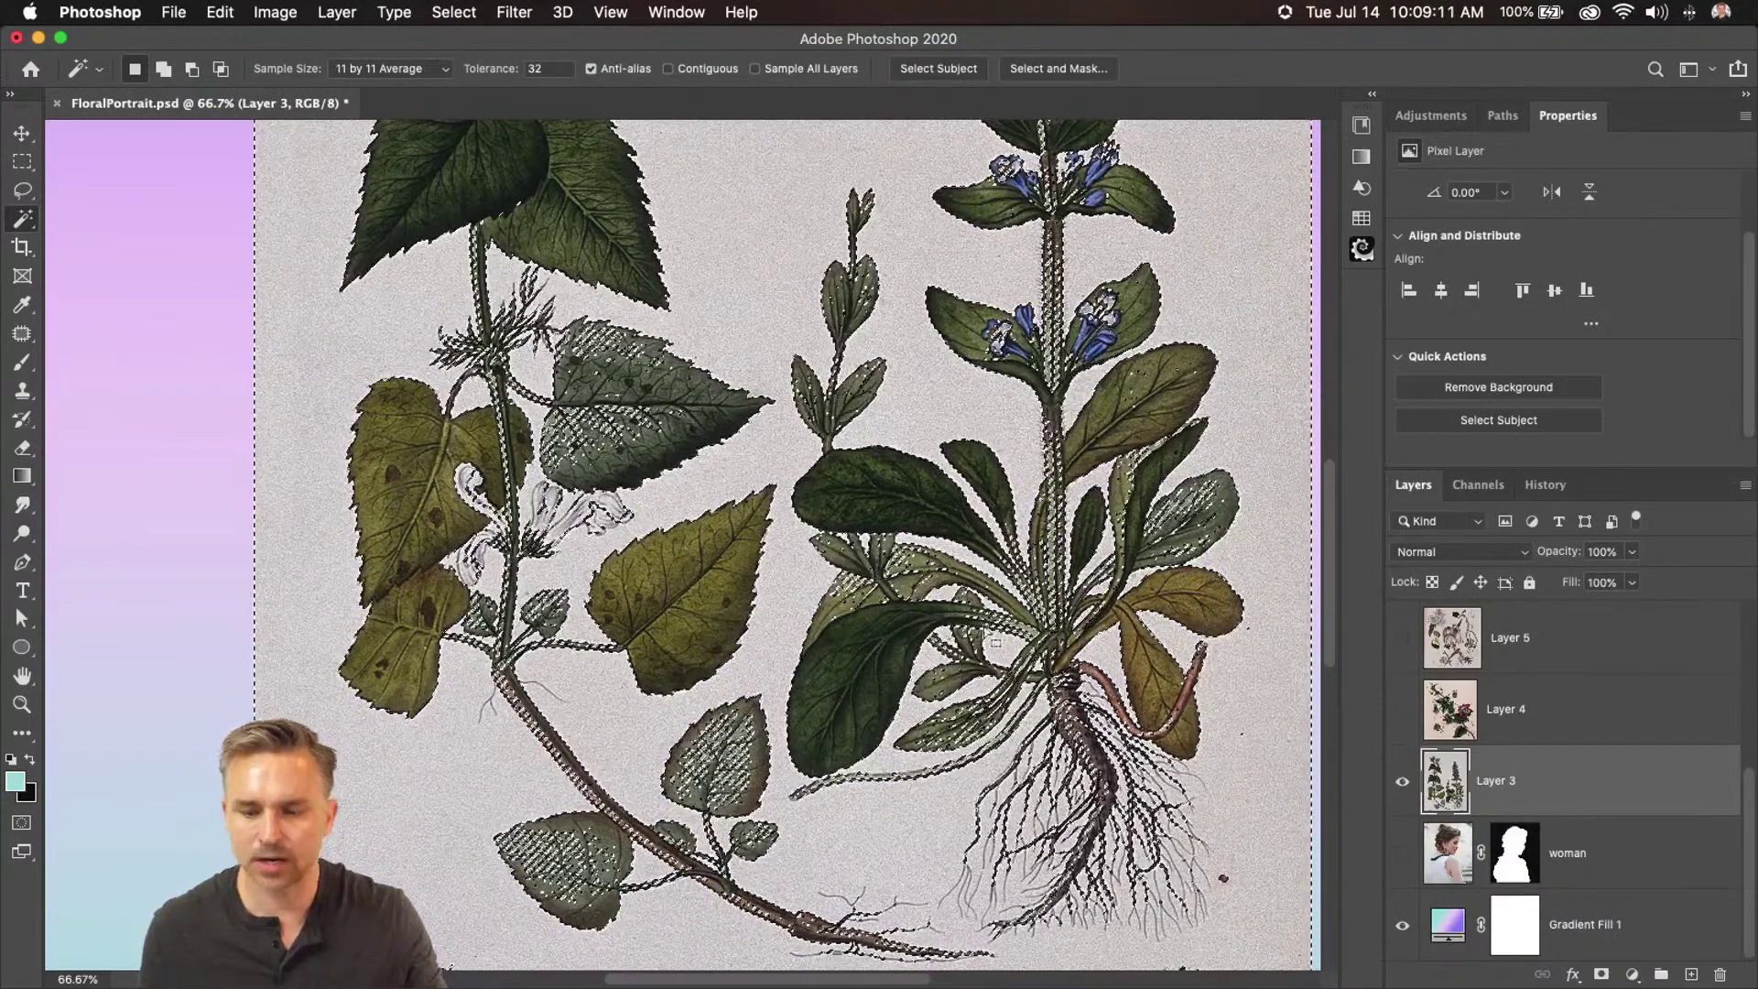
click(1602, 976)
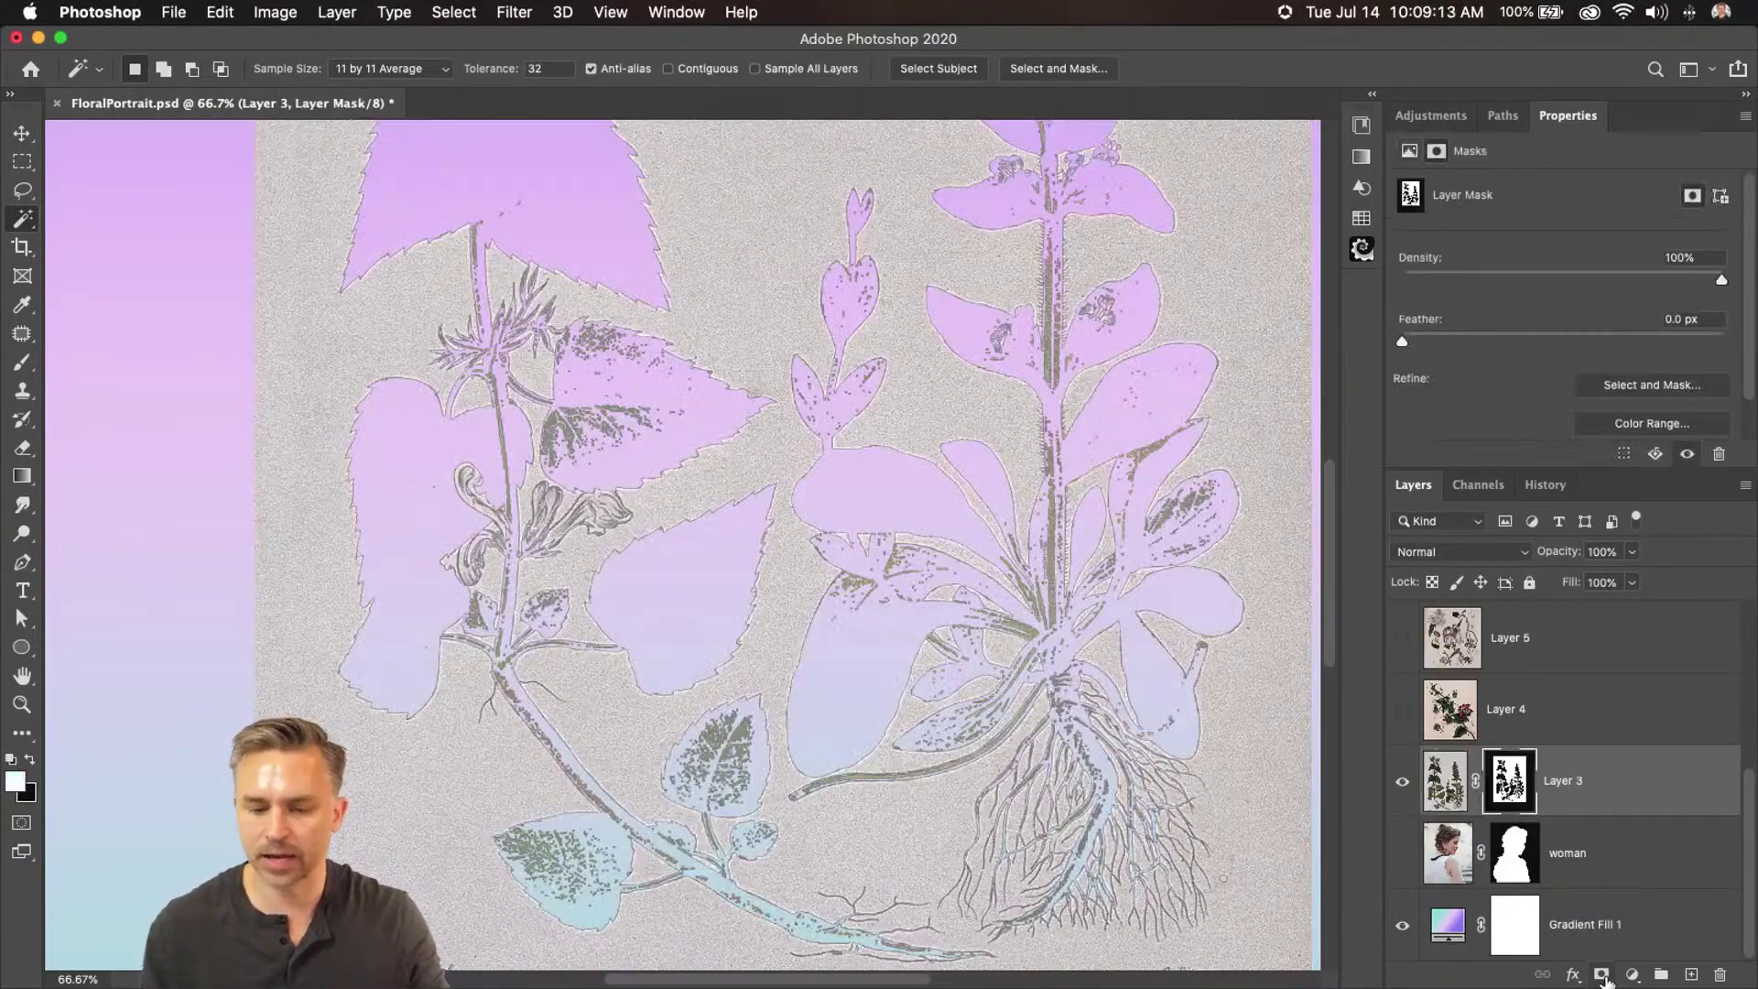
key(super+i)
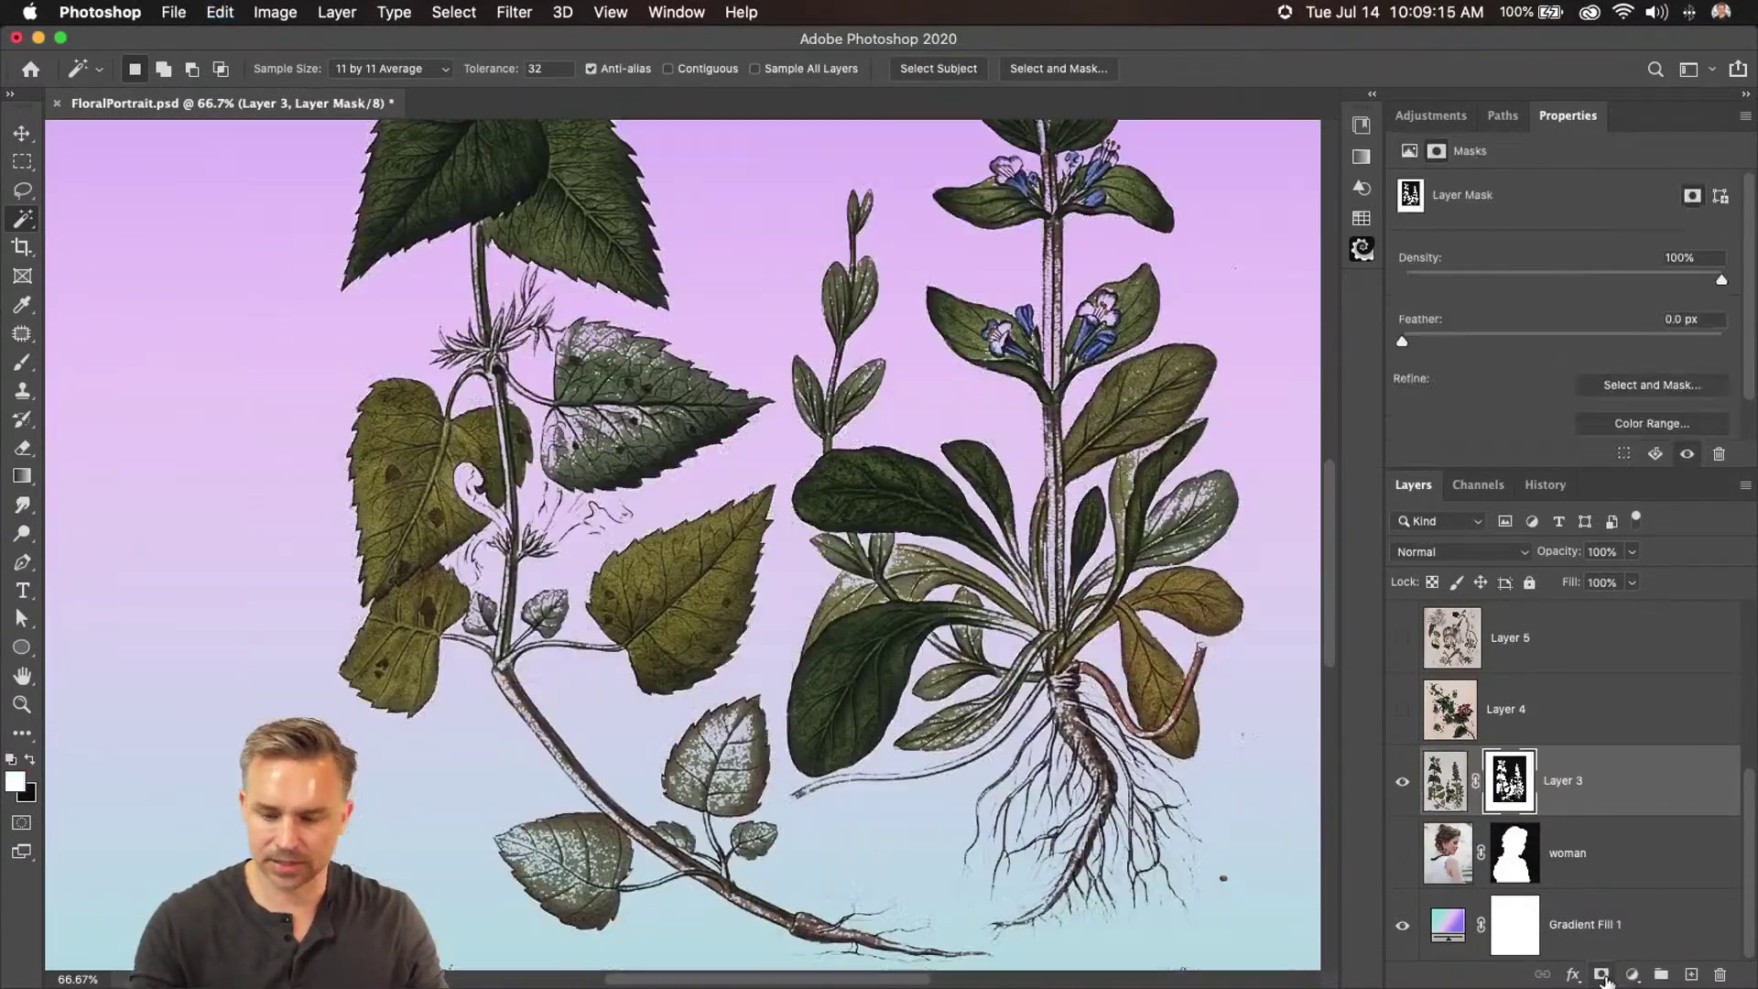
key(super+z)
key(super+z)
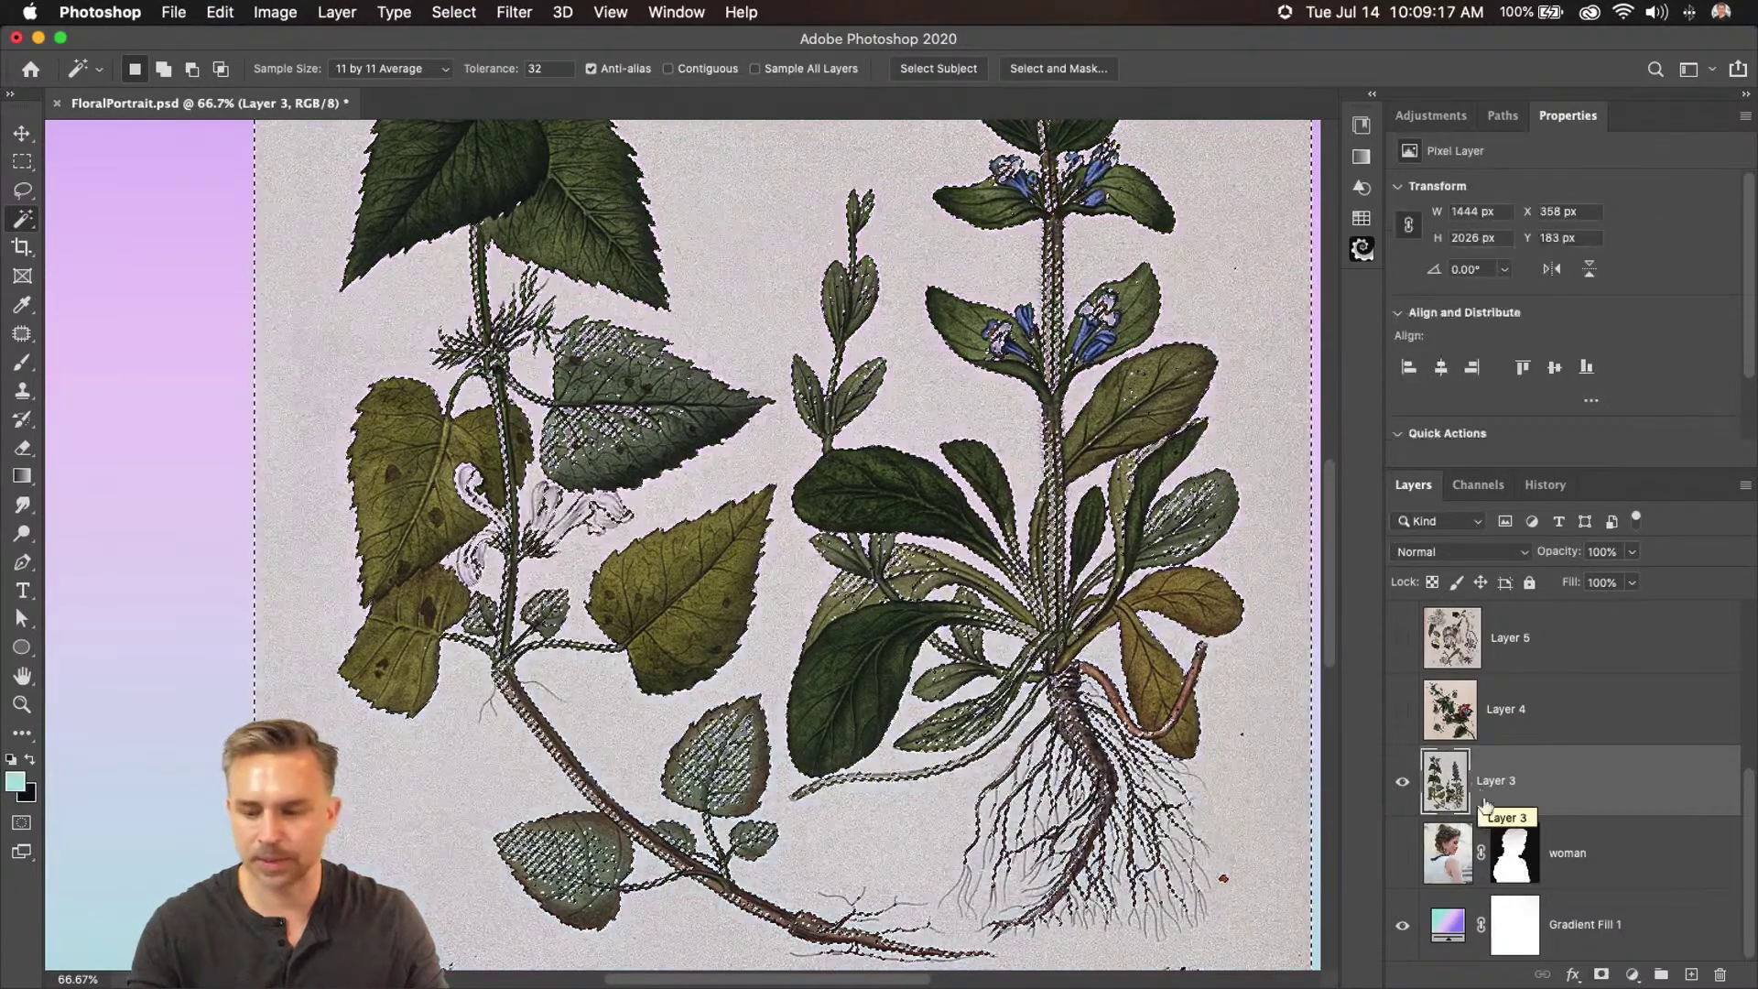
Use the Quick Selection tool to subtract the large spotted gray-green leaf's interior from the background selection
drag(16, 225, 69, 236)
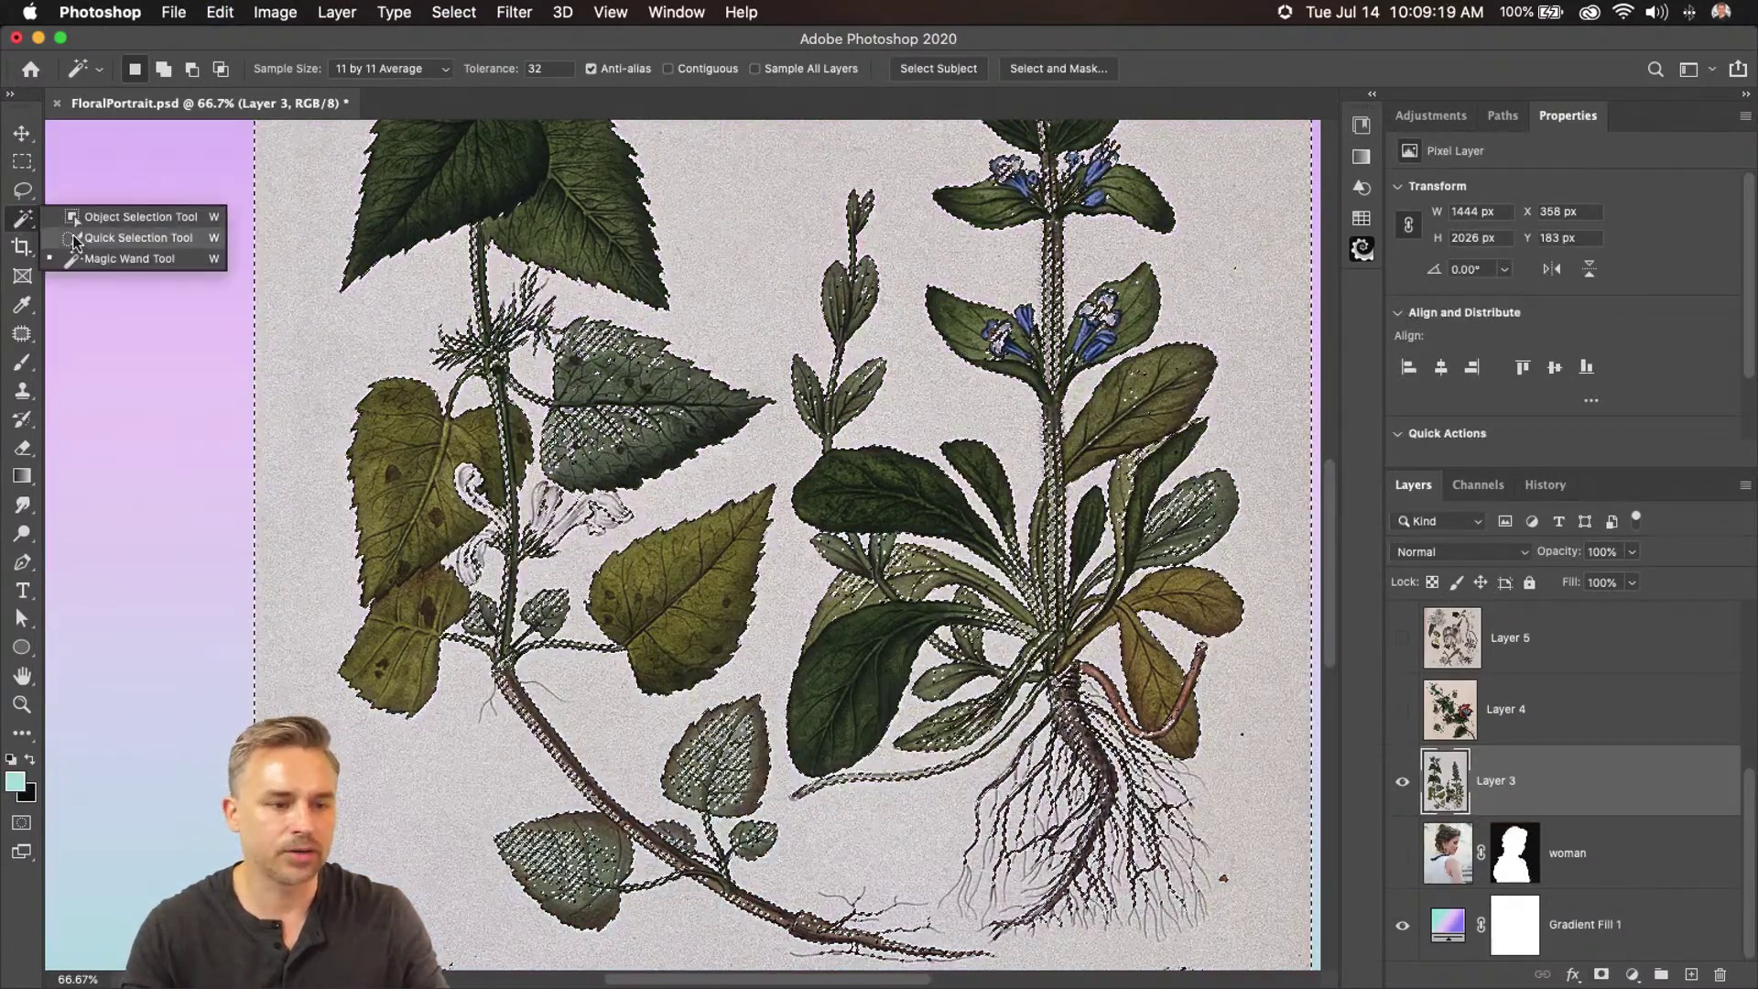
click(76, 240)
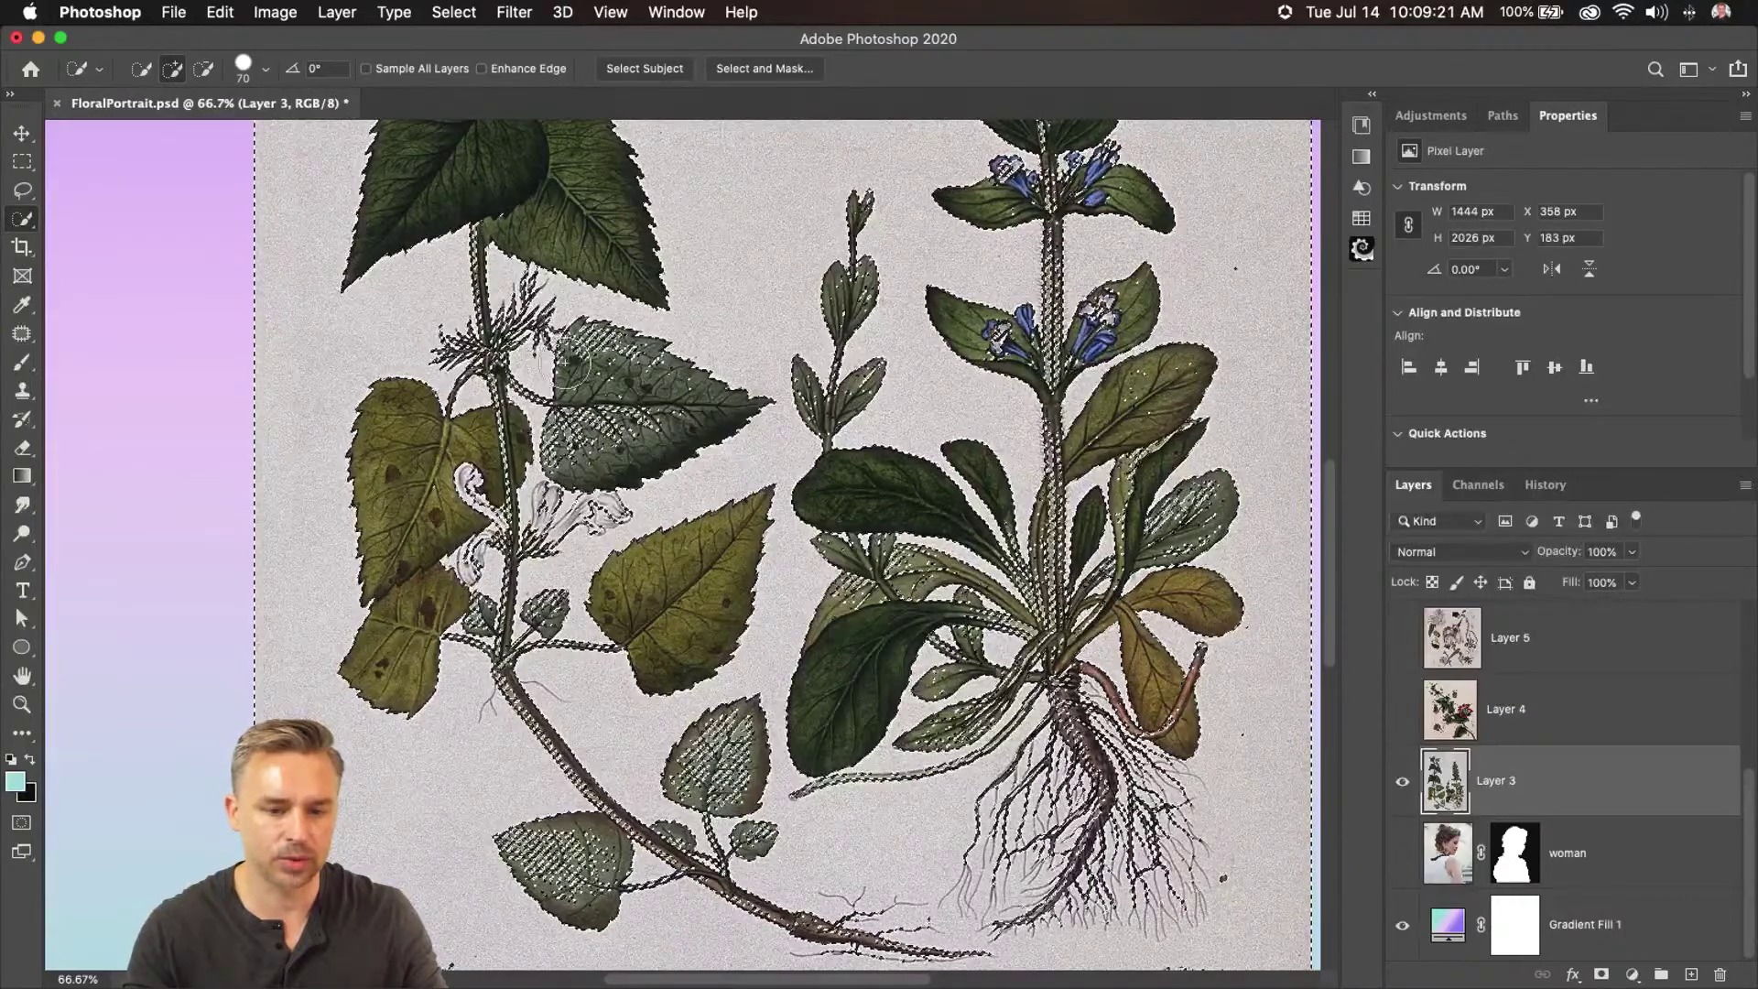
key(super+plus)
key(super+plus)
key(super+plus)
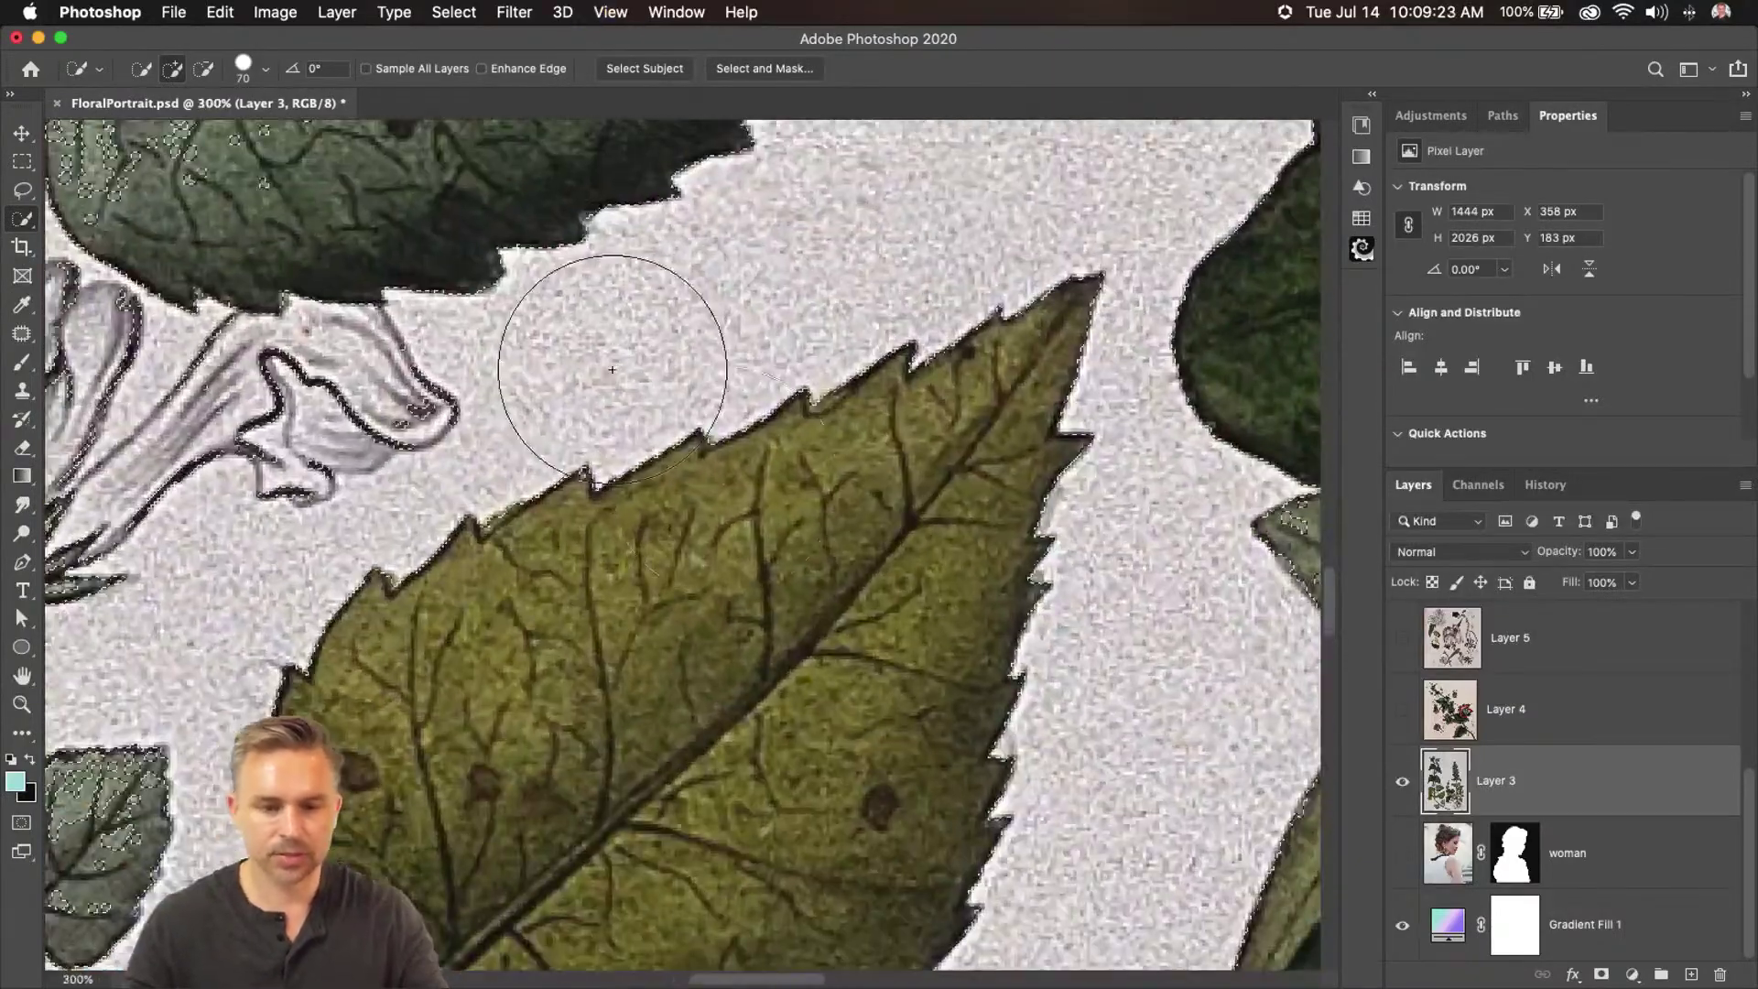
mouse_move(441, 273)
mouse_down()
mouse_move(614, 841)
mouse_move(719, 859)
mouse_up()
drag(641, 641, 699, 546)
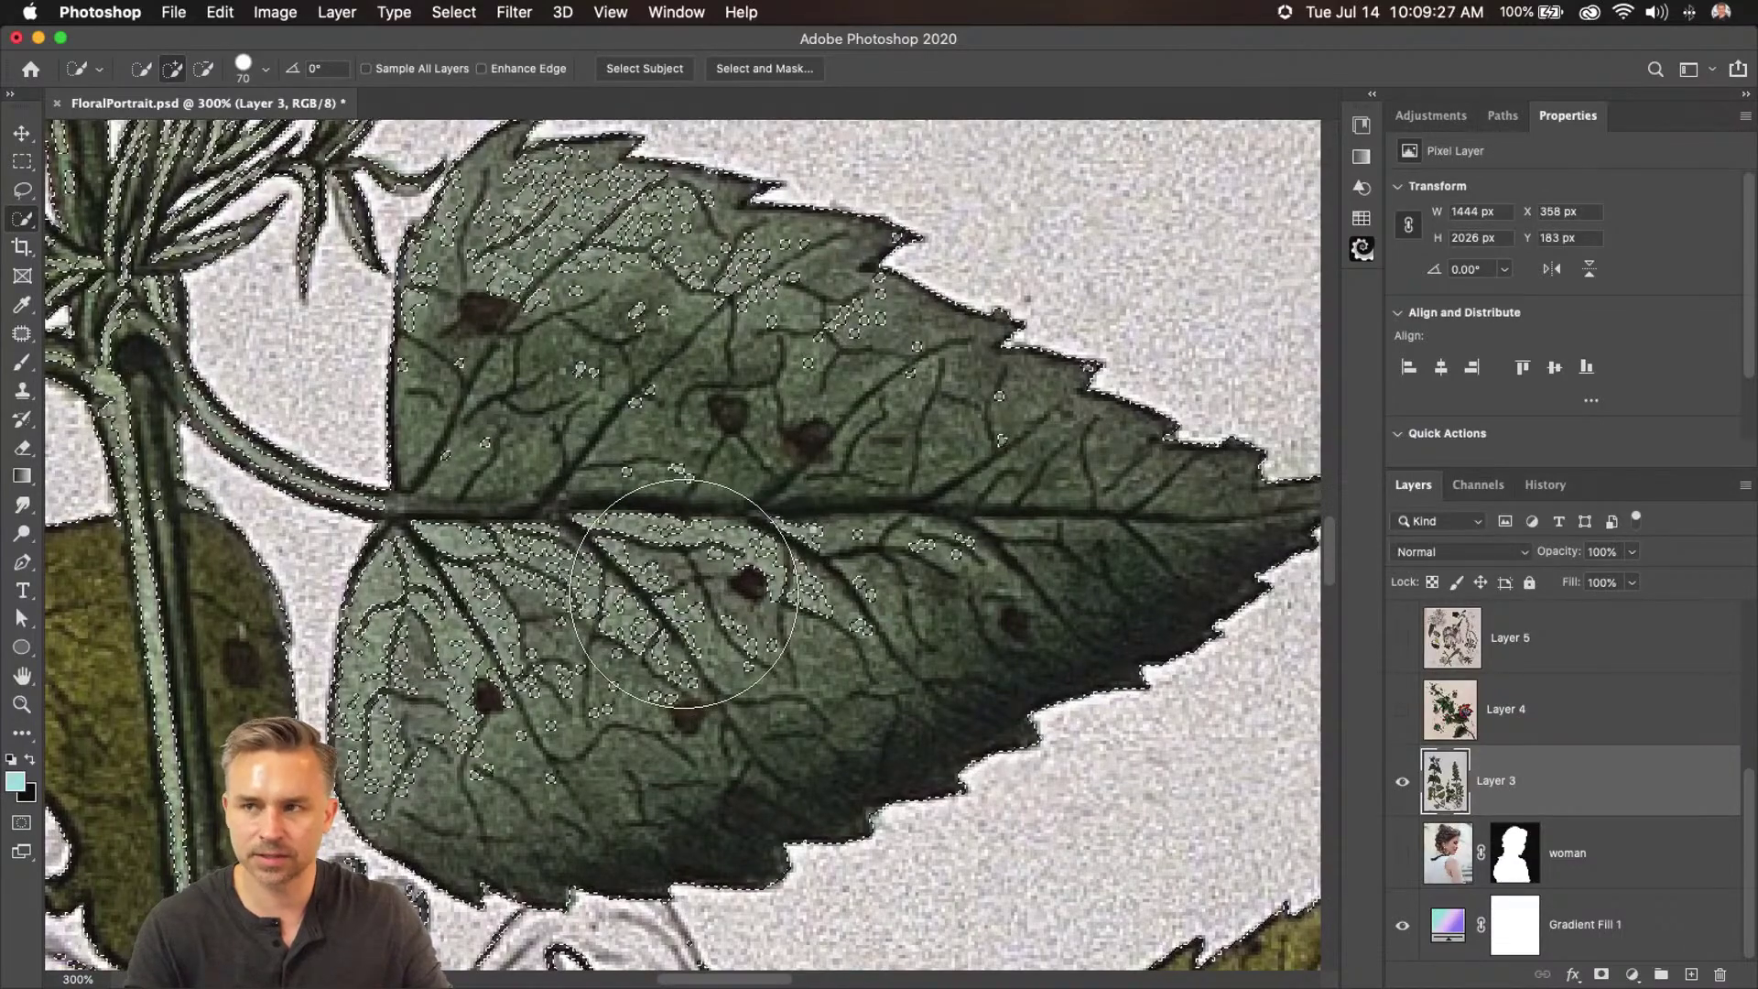
key(alt)
scroll(911, 630, up, 10)
scroll(911, 630, down, 8)
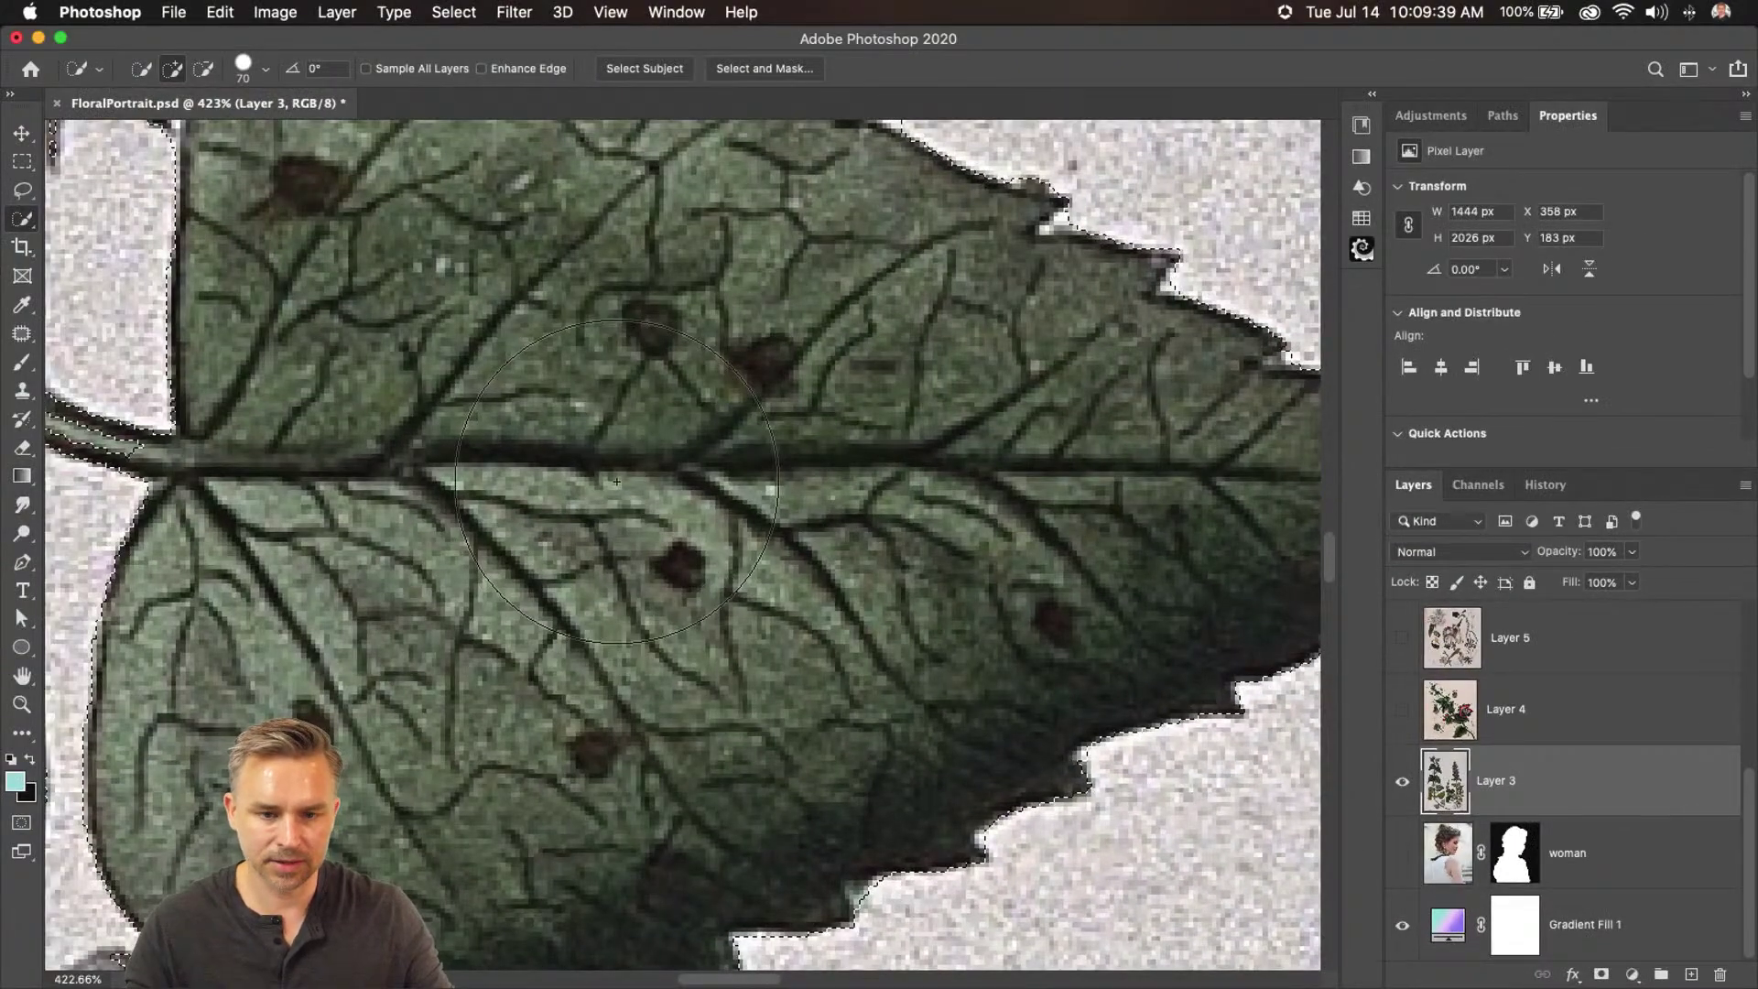
key(super+0)
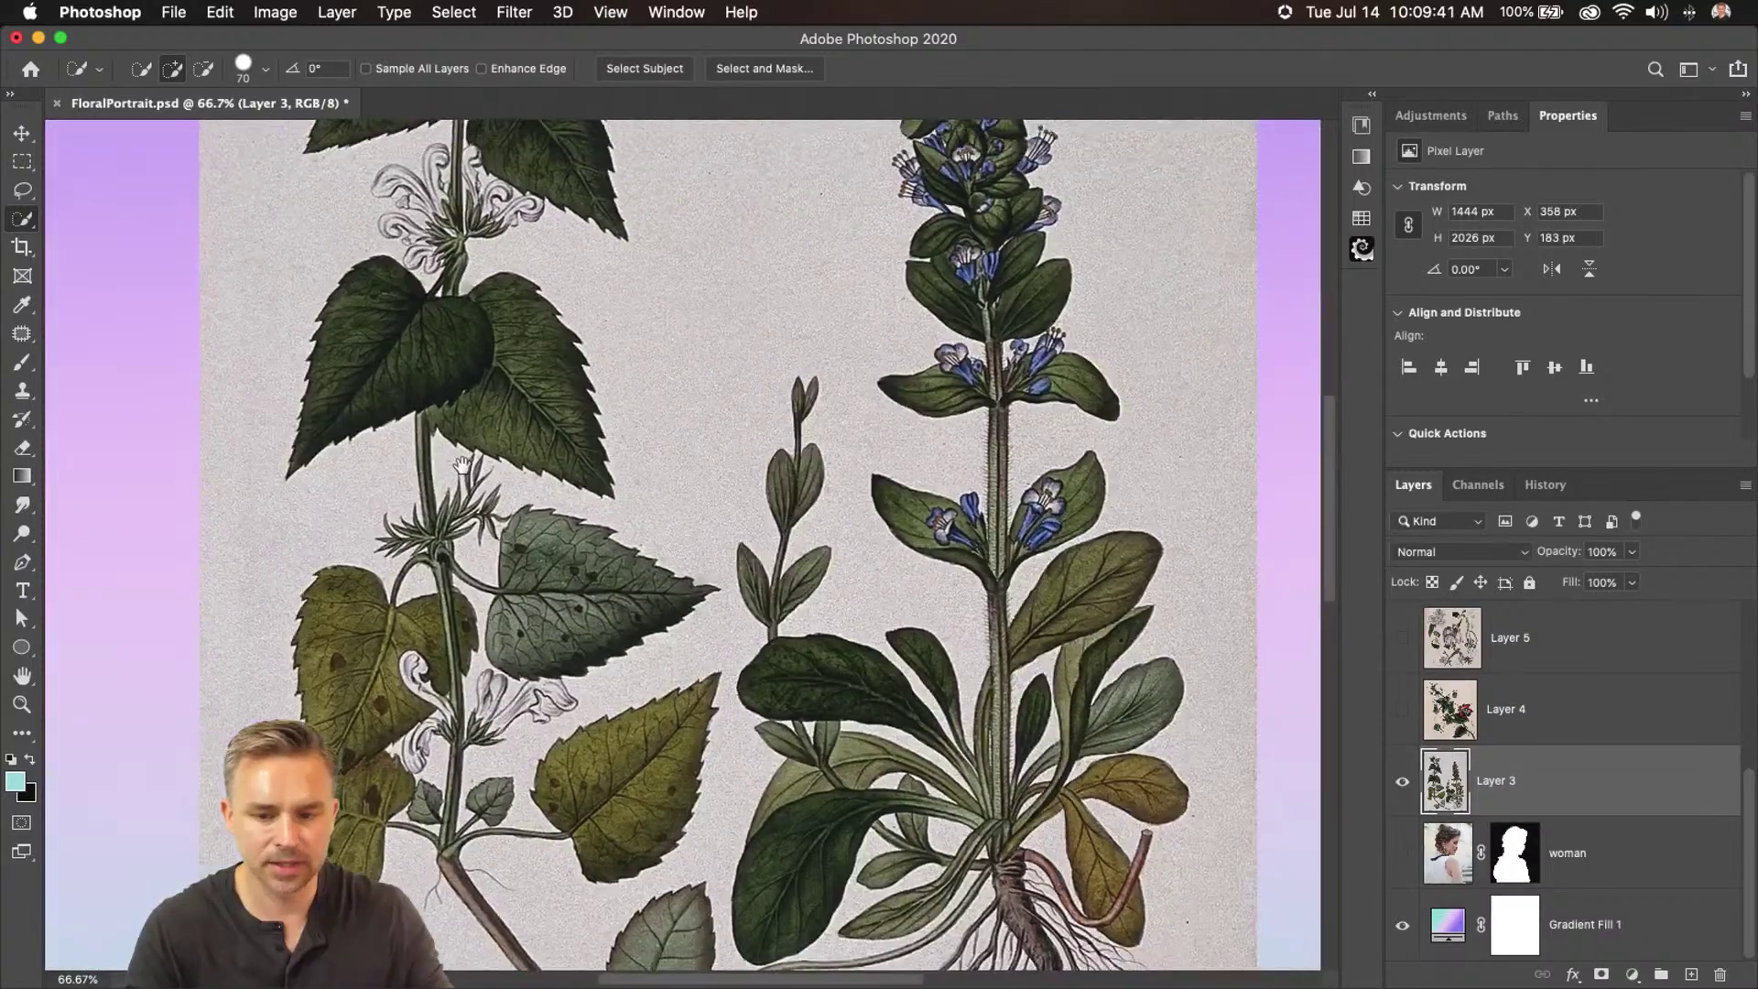
Subtract the pale green leaf at the right of the rooted plant's base from the selection
drag(462, 465, 483, 390)
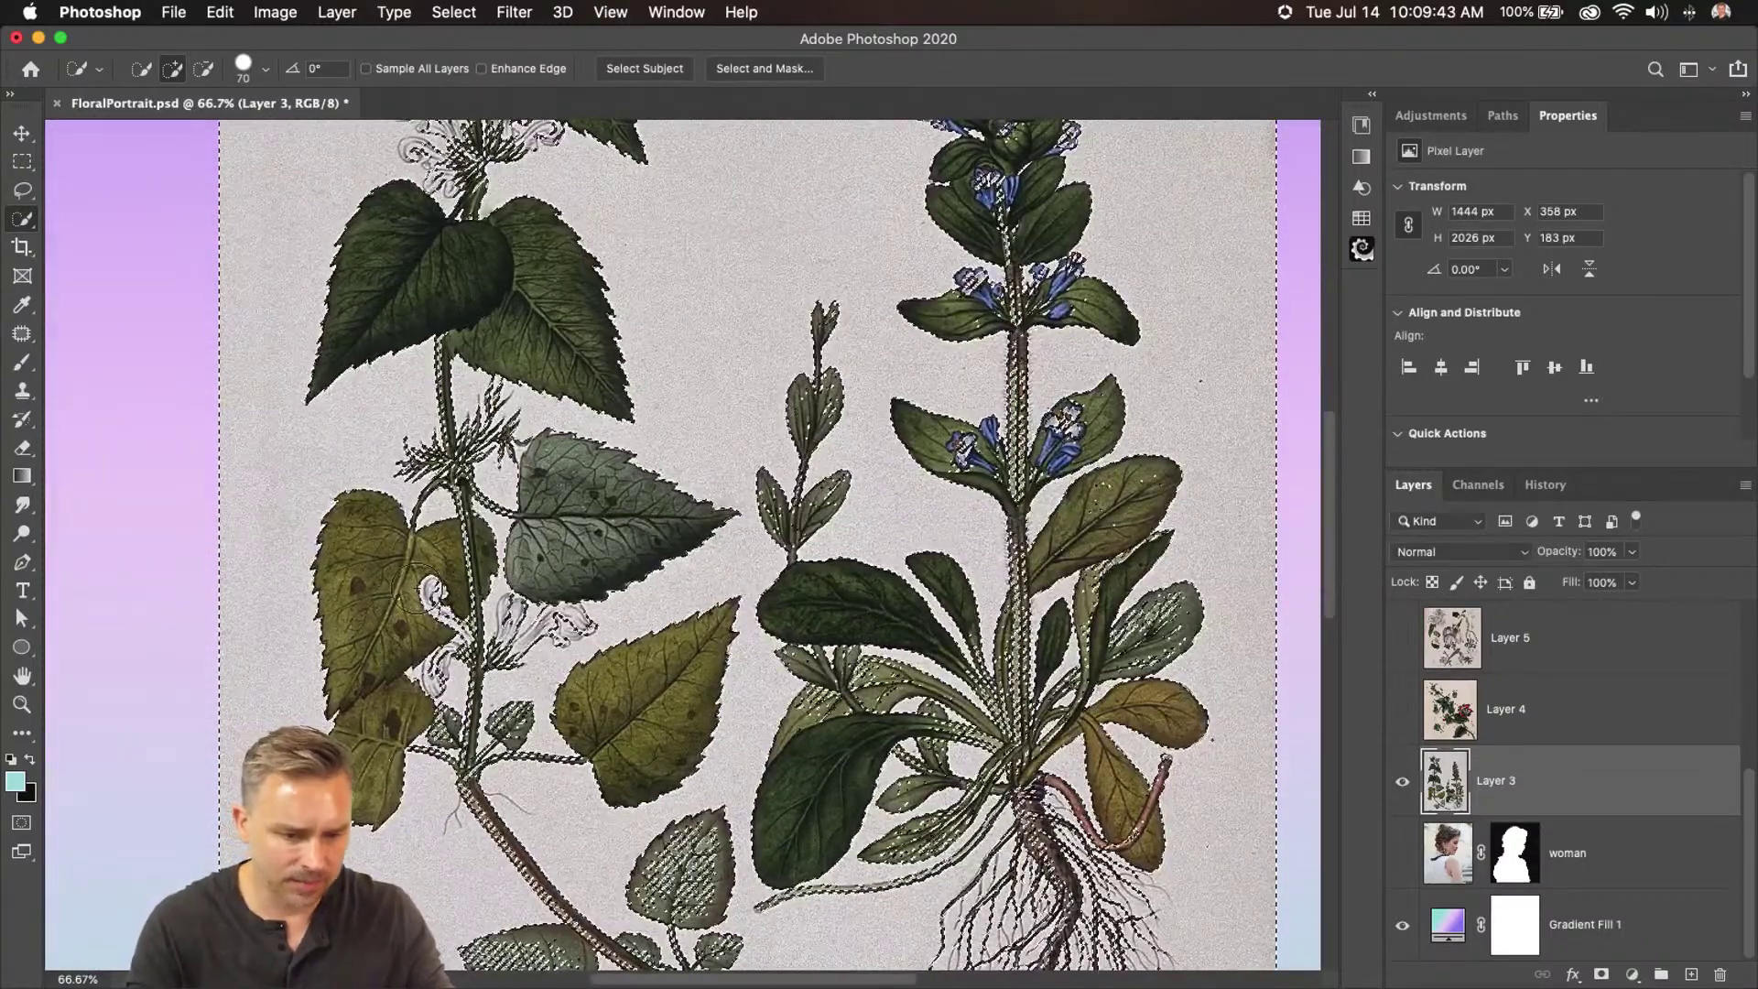
key(alt)
drag(1178, 619, 1147, 635)
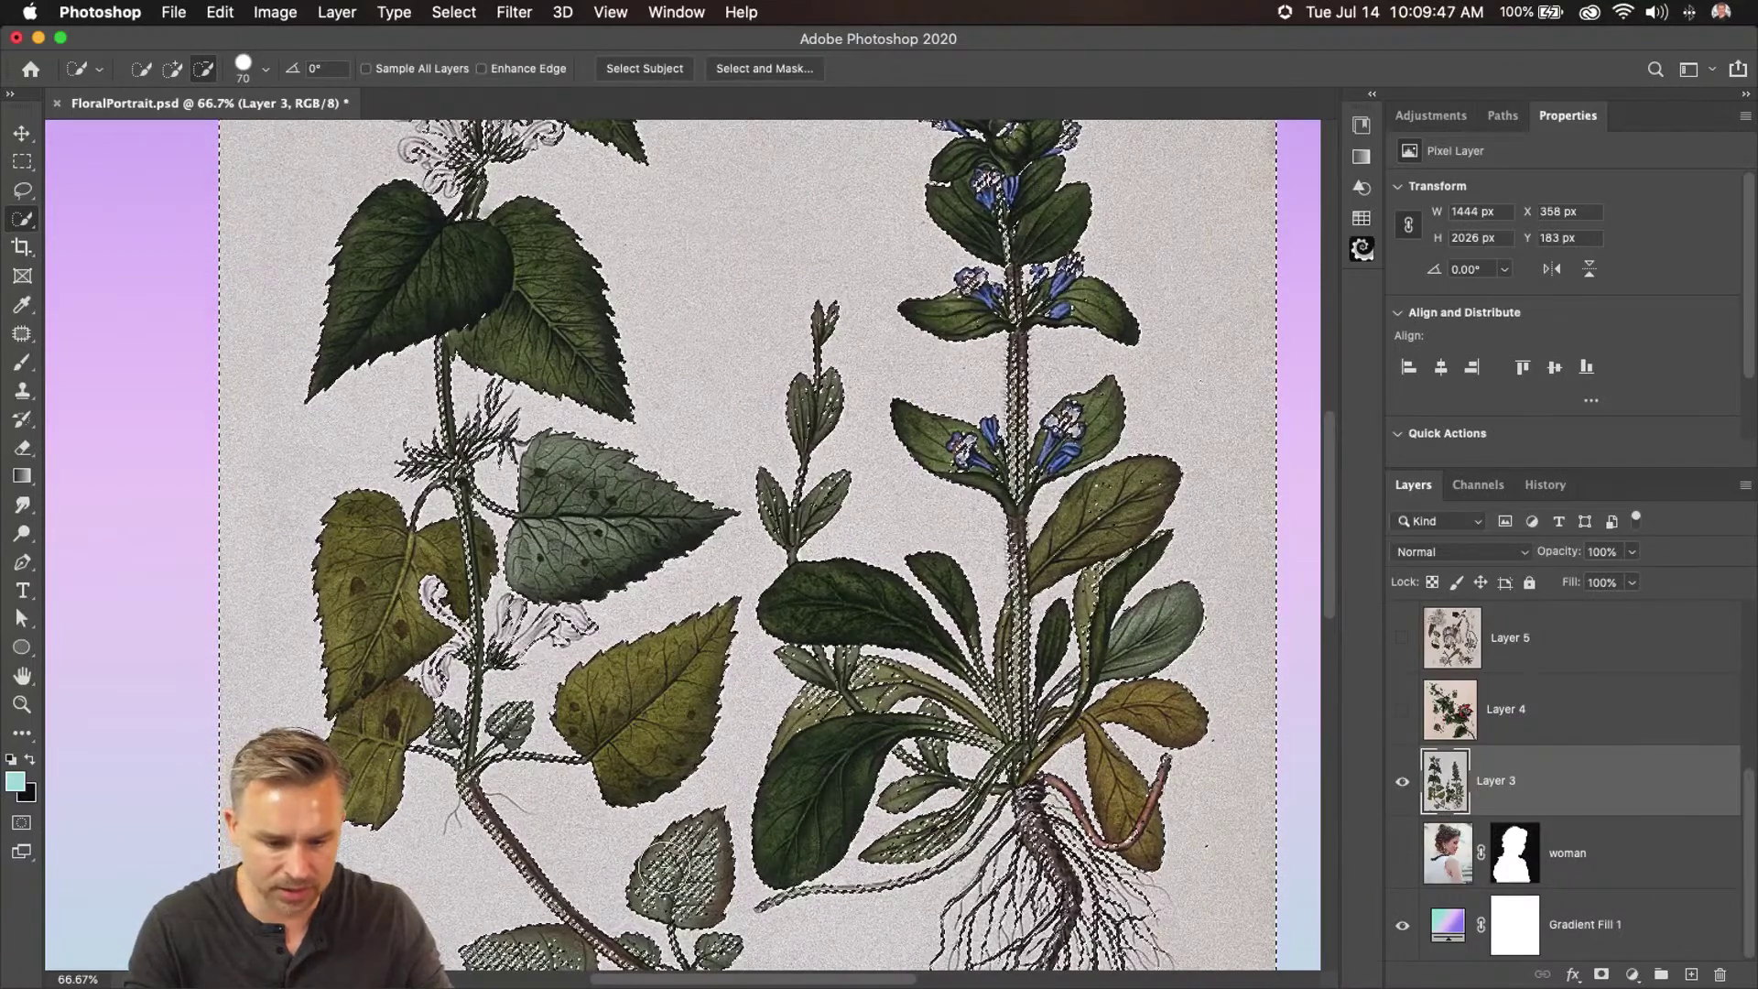
Subtract the leaves along the lower stem of the left plant from the selection, using a 45-pixel brush for the small ones
drag(598, 911, 620, 632)
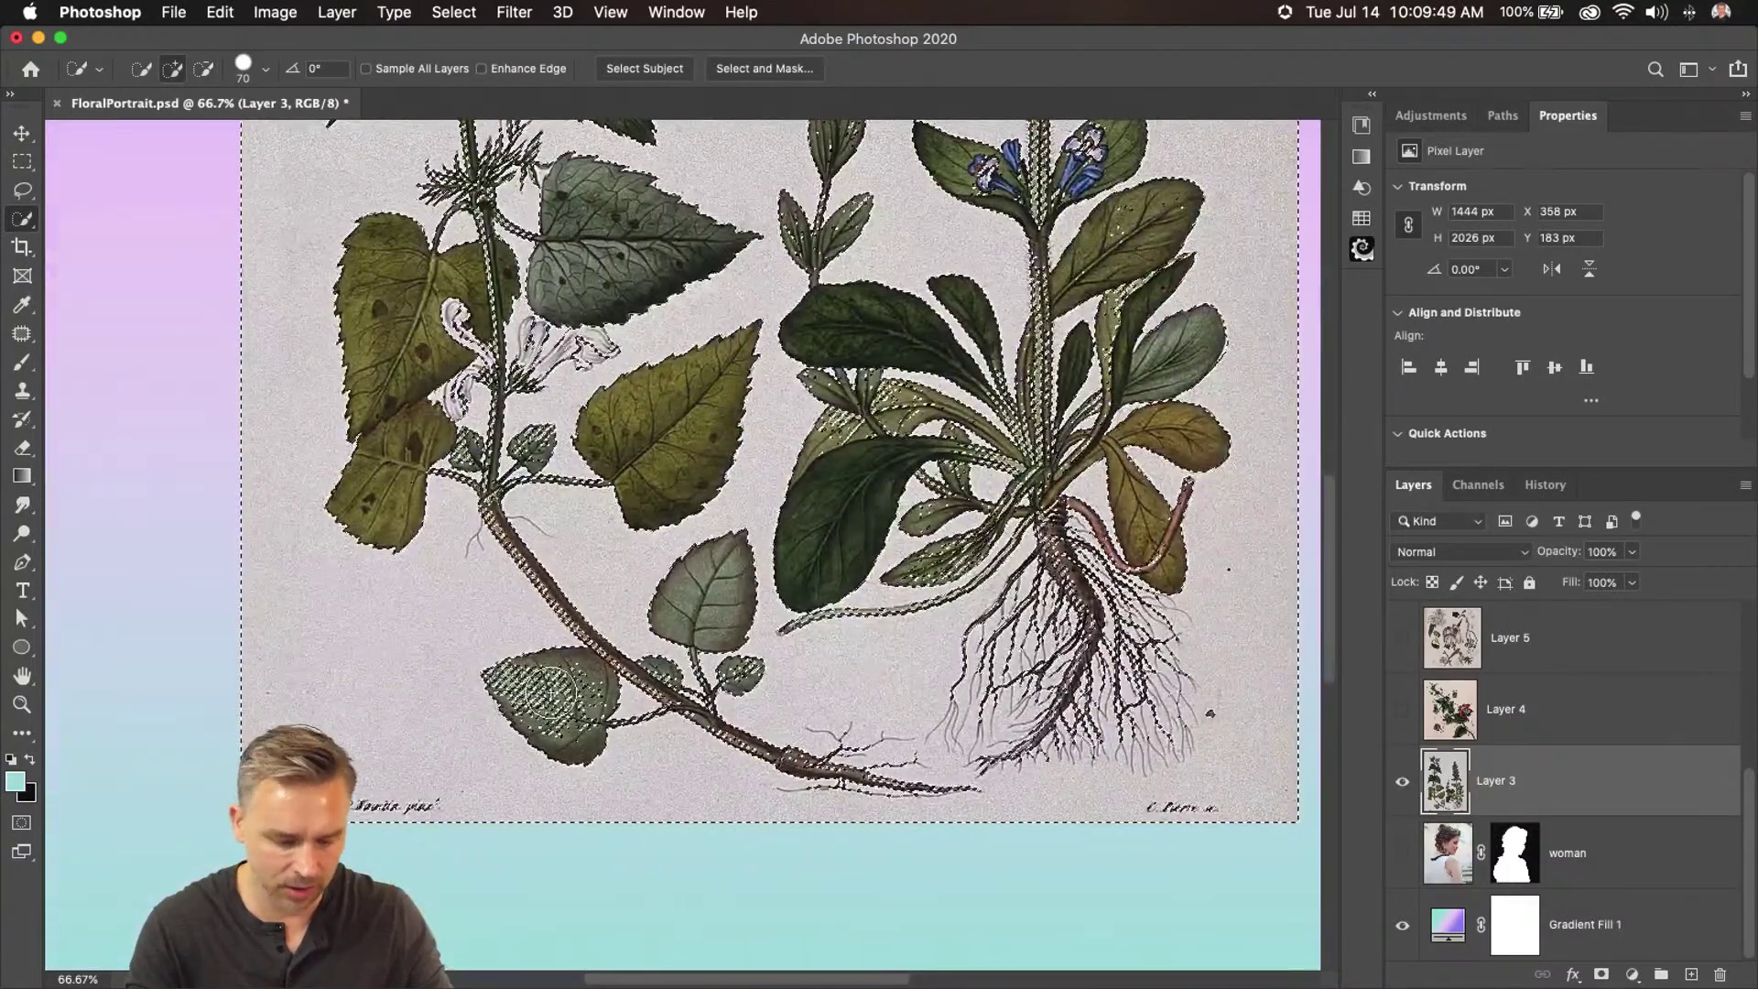
drag(529, 688, 575, 710)
key(bracketleft)
key(bracketleft)
key(bracketleft)
alt+click(661, 672)
alt+click(743, 674)
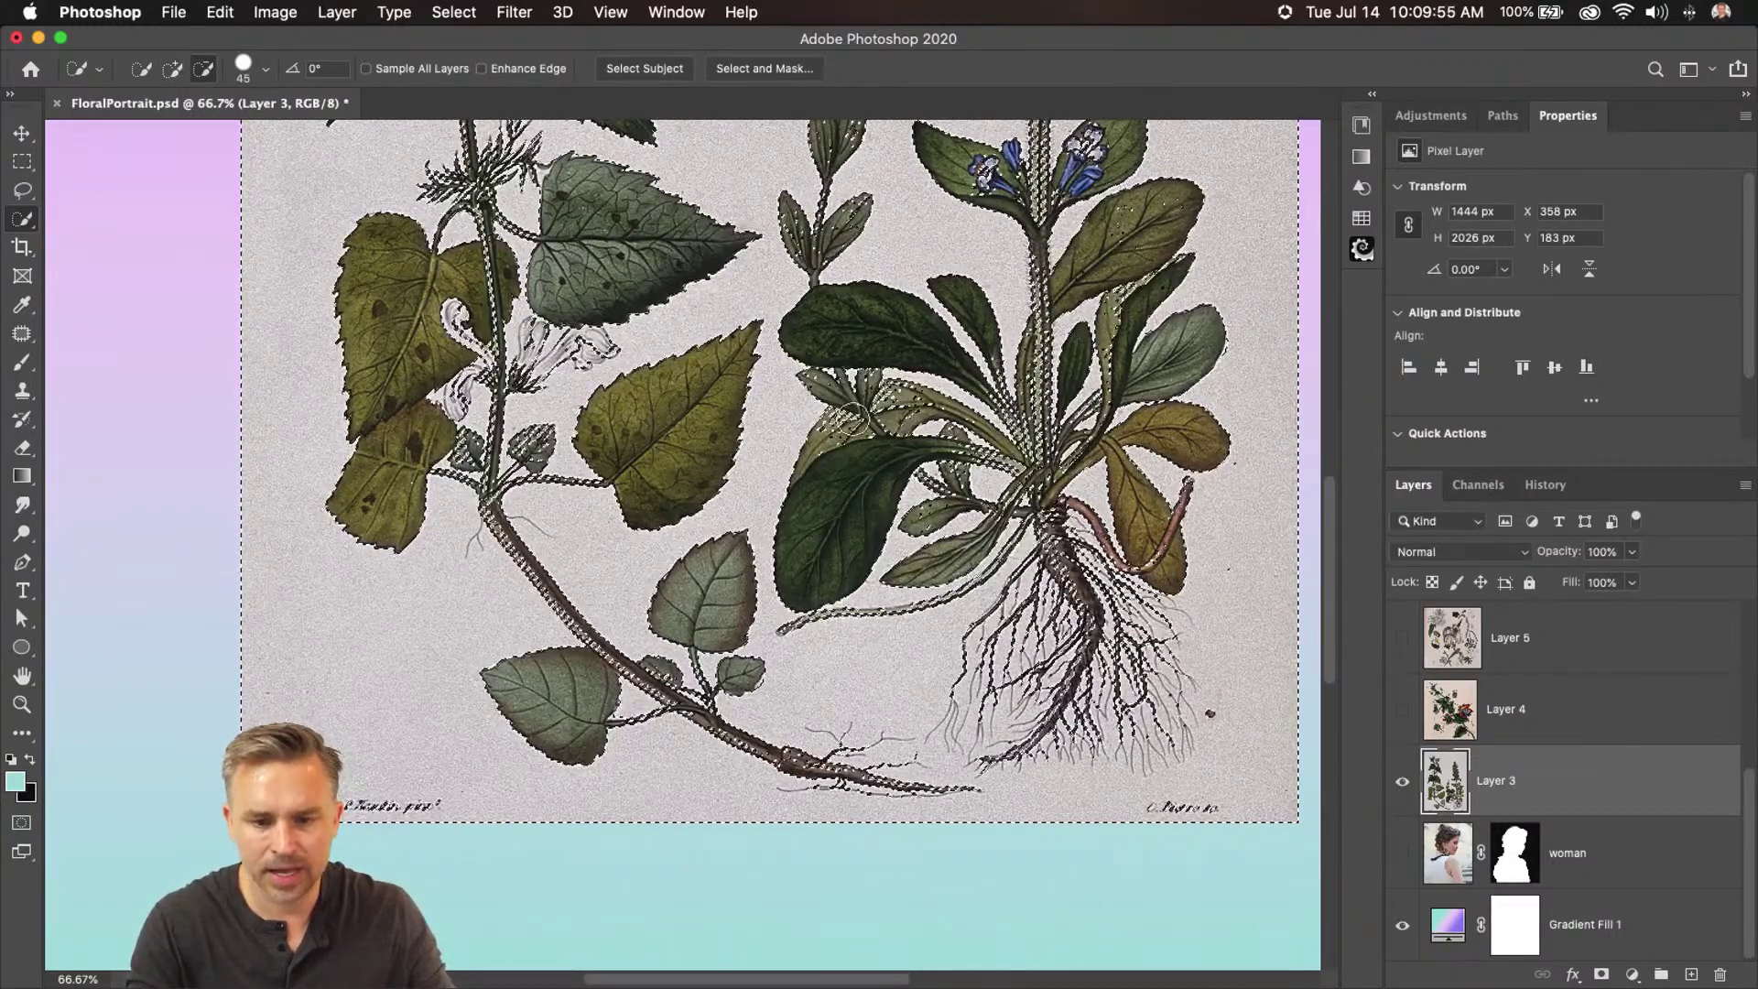
Add a layer mask to Layer 3 that hides the selected paper, and move the cutout slightly up and left
scroll(366, 279, up, 10)
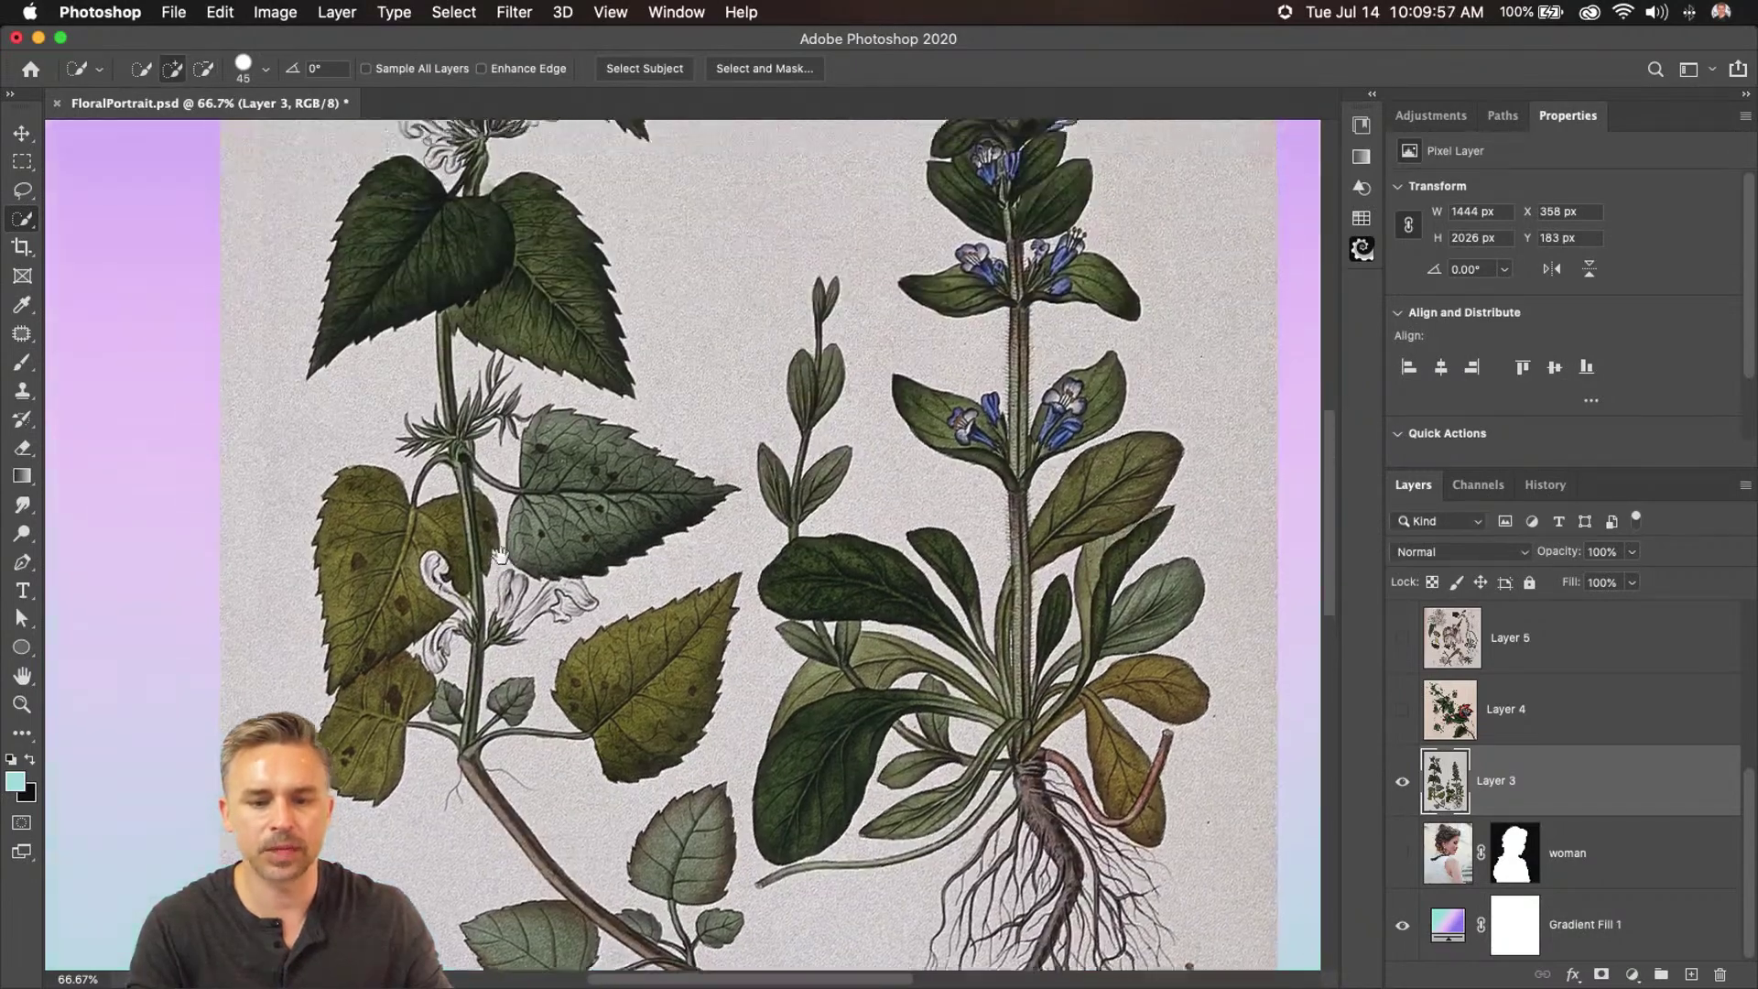
drag(494, 325, 556, 518)
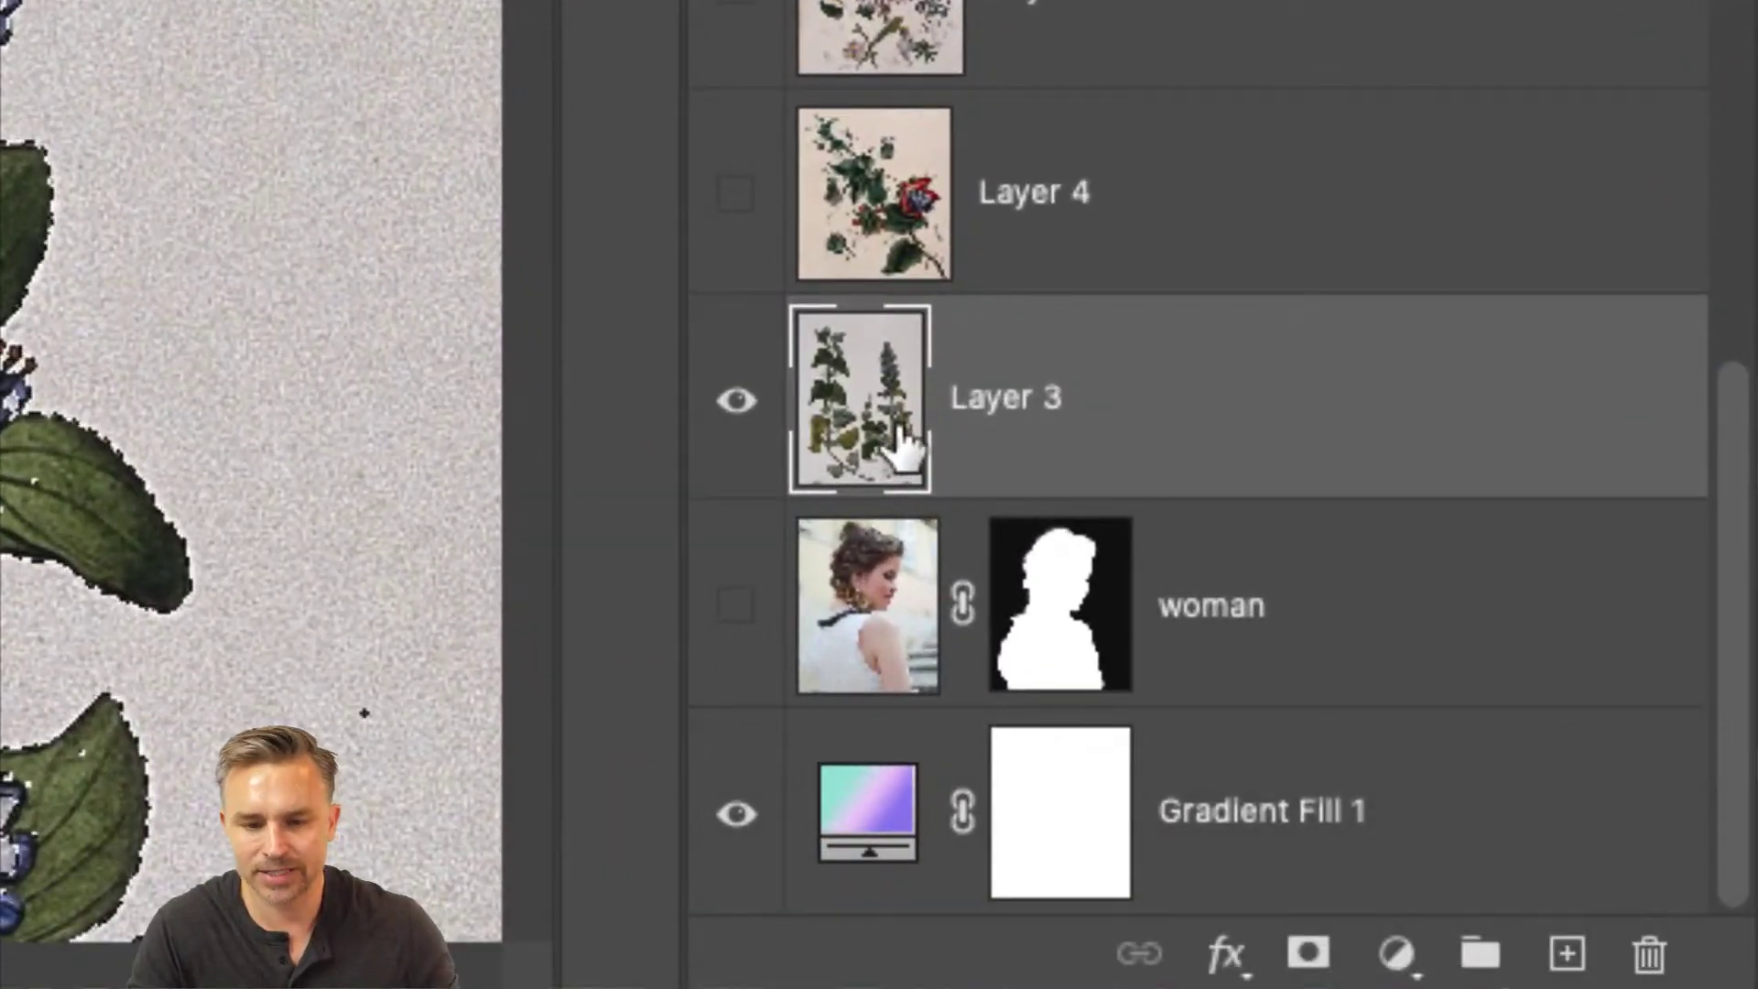
click(1304, 956)
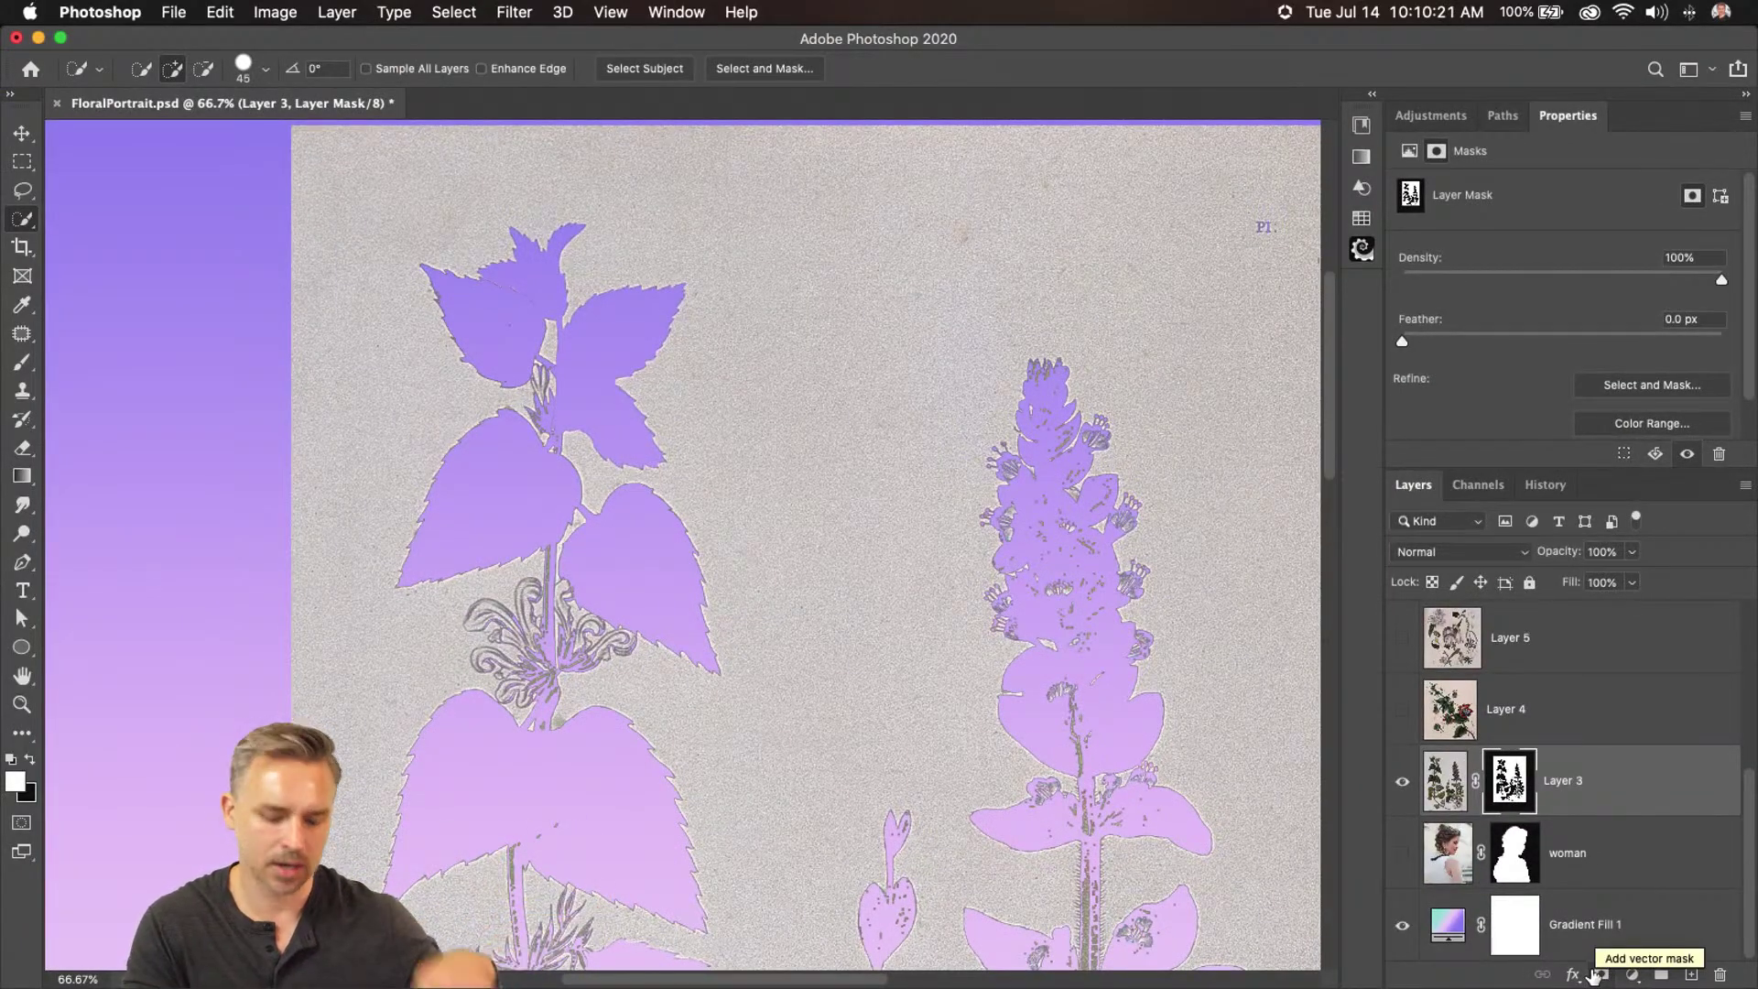
key(super+z)
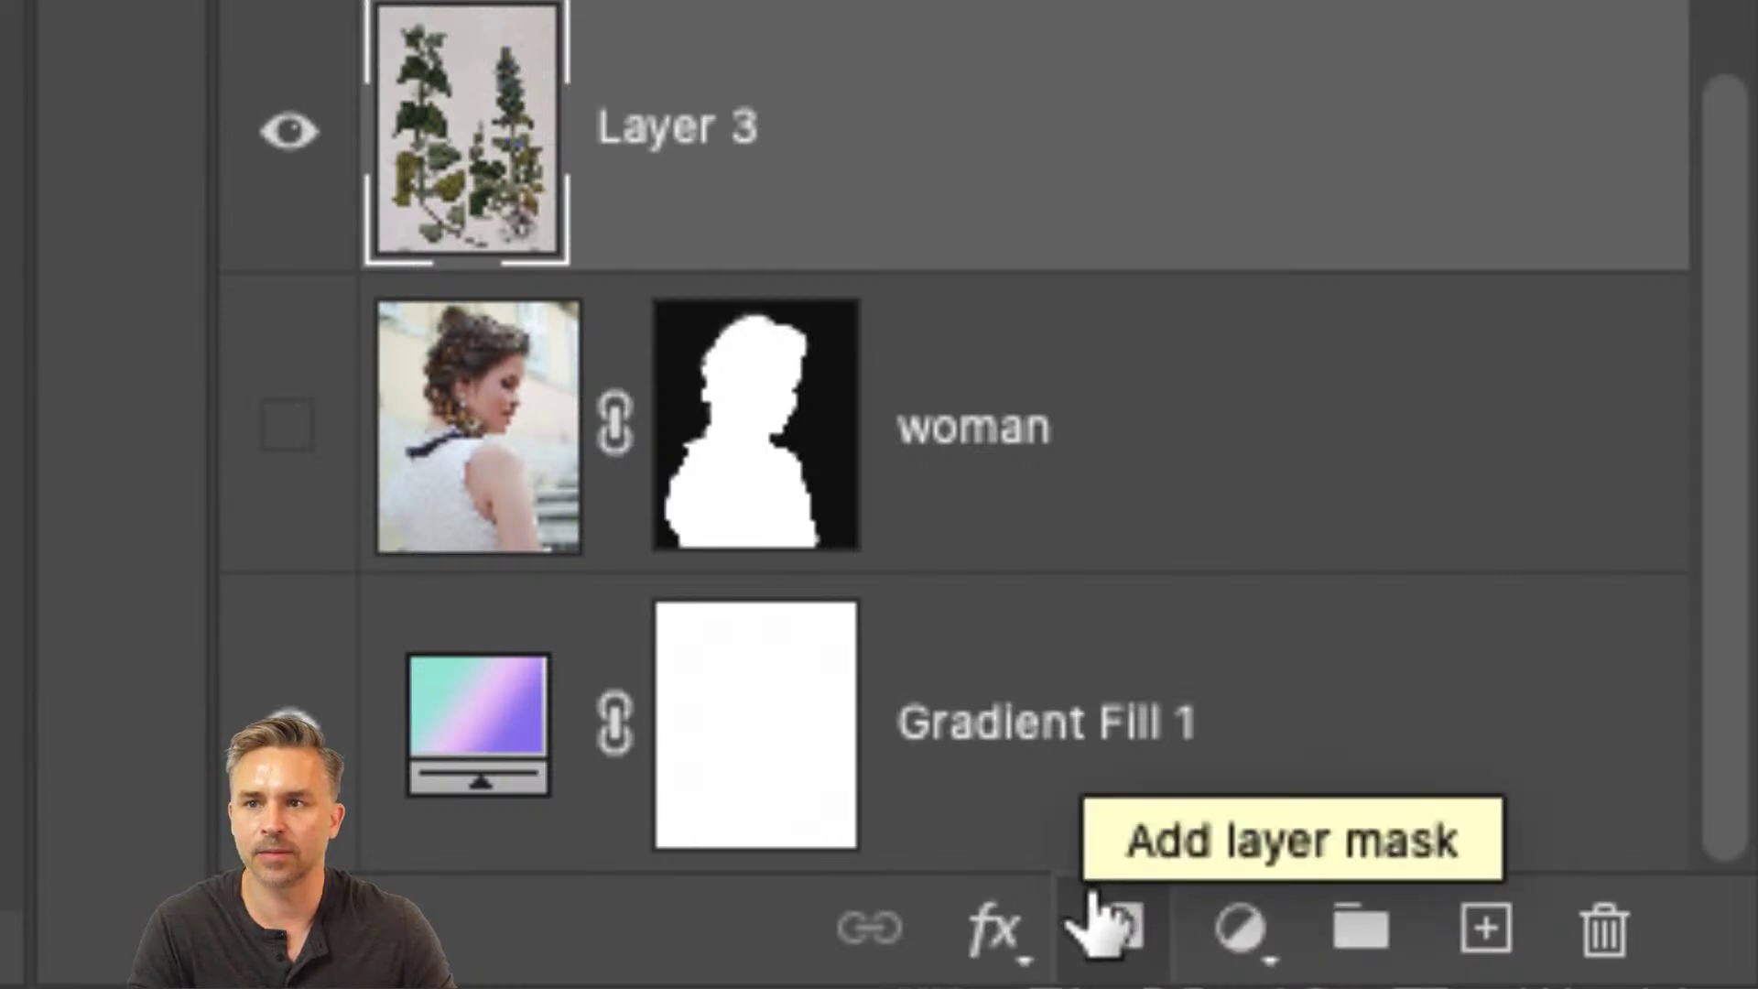
click(1105, 929)
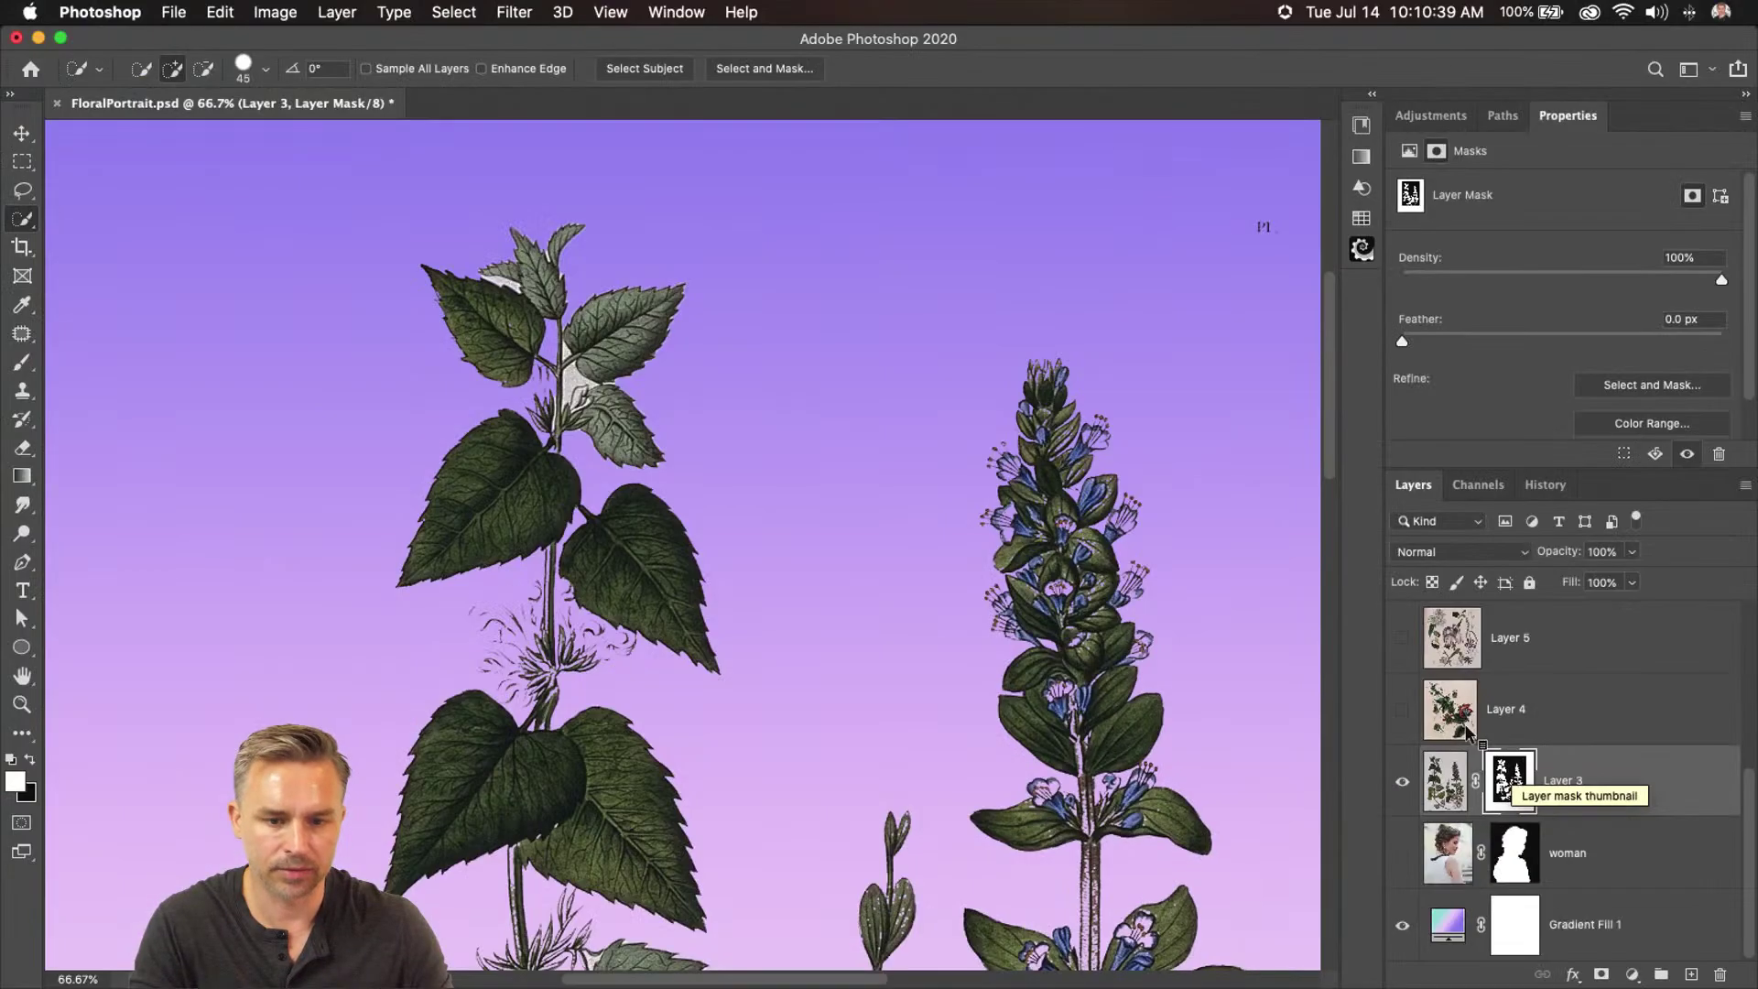
click(11, 139)
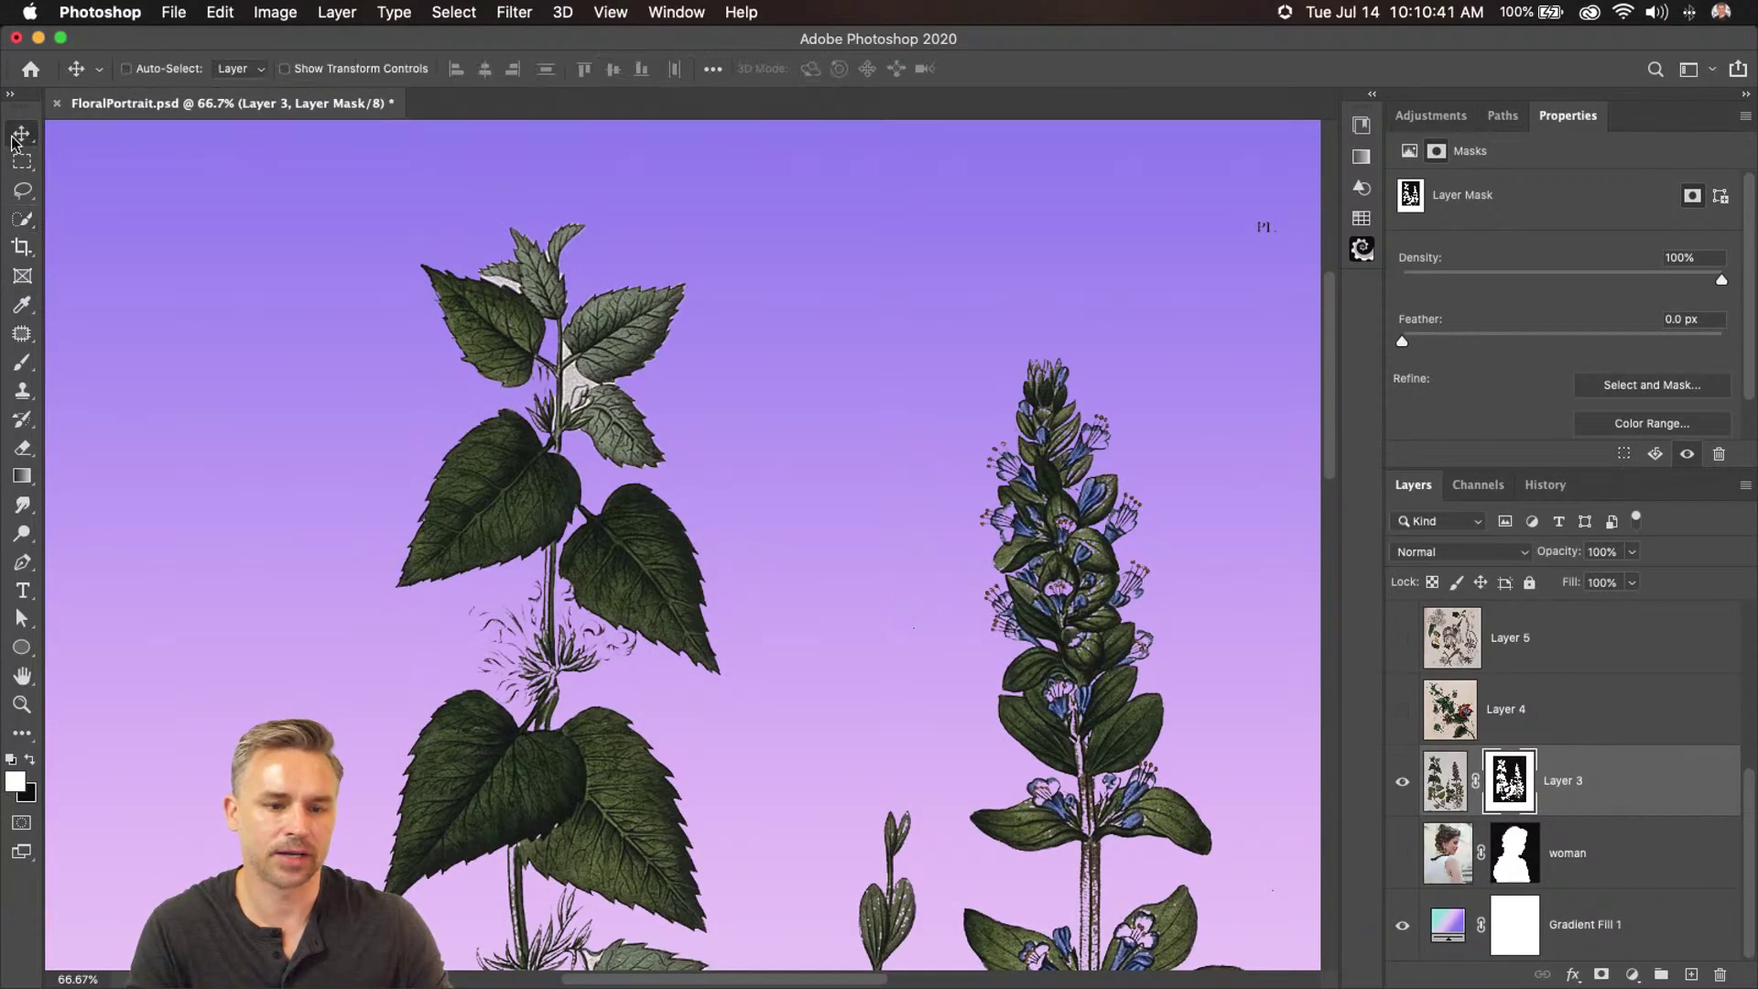
drag(488, 455, 527, 370)
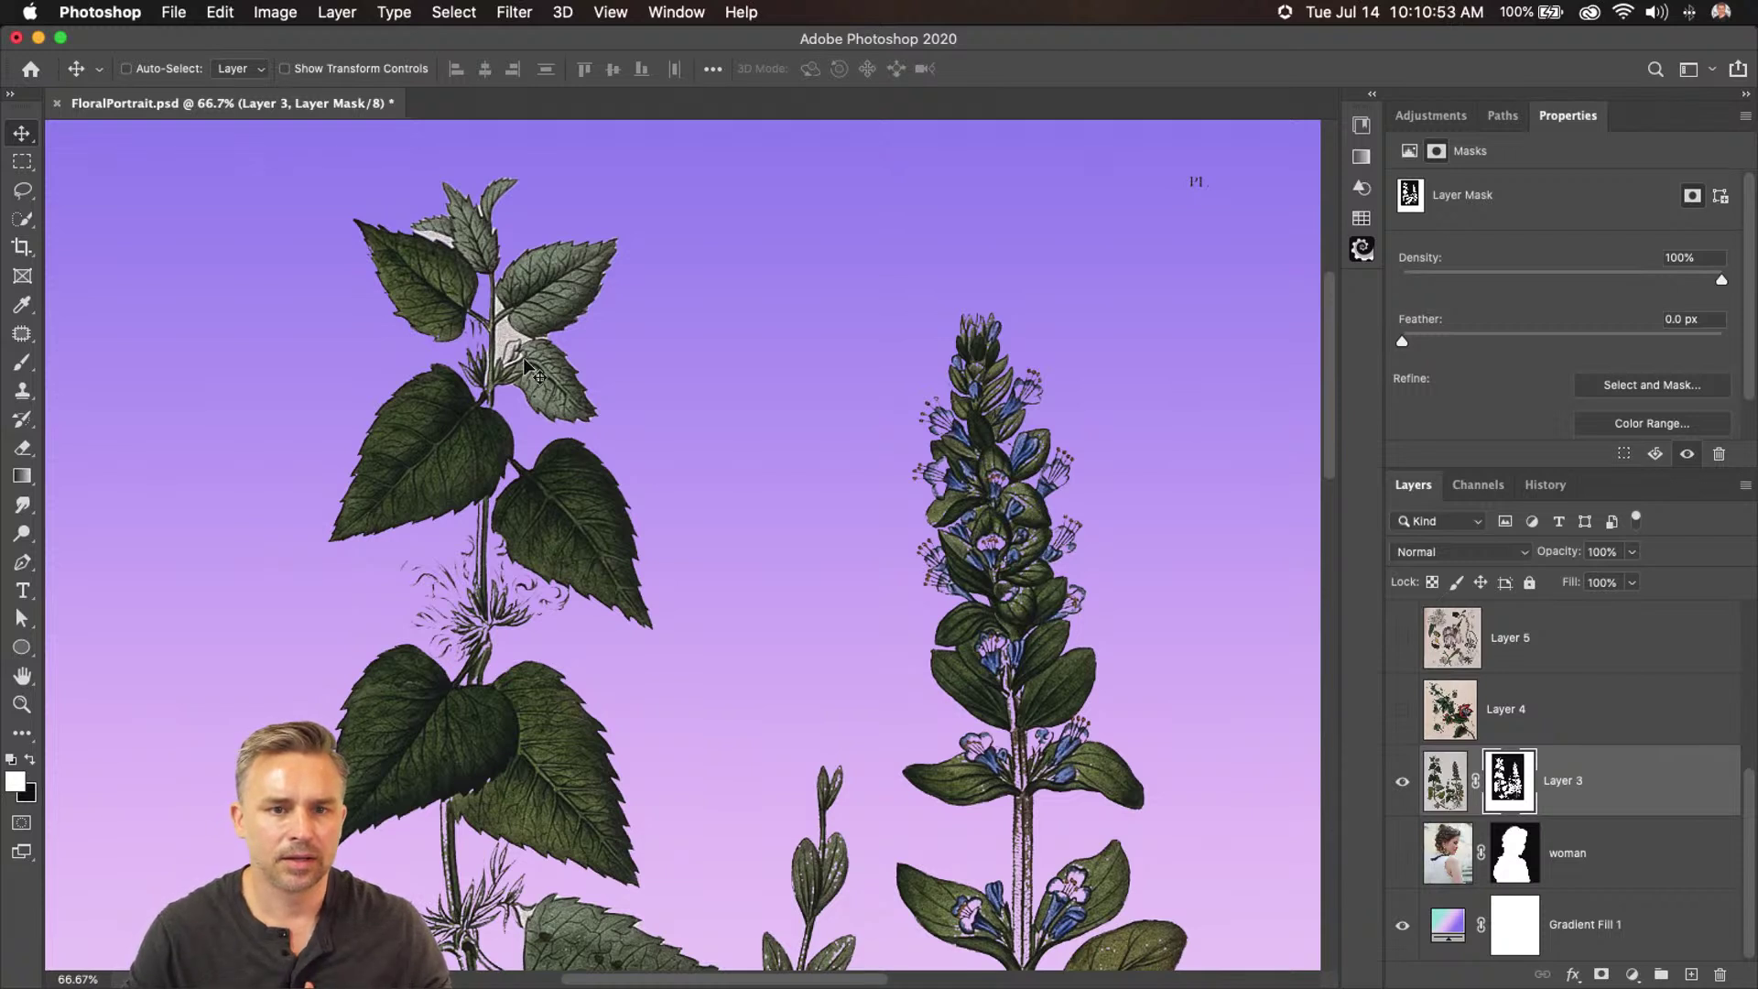
Activate the Lasso tool and reset it to its default settings
click(22, 219)
click(23, 191)
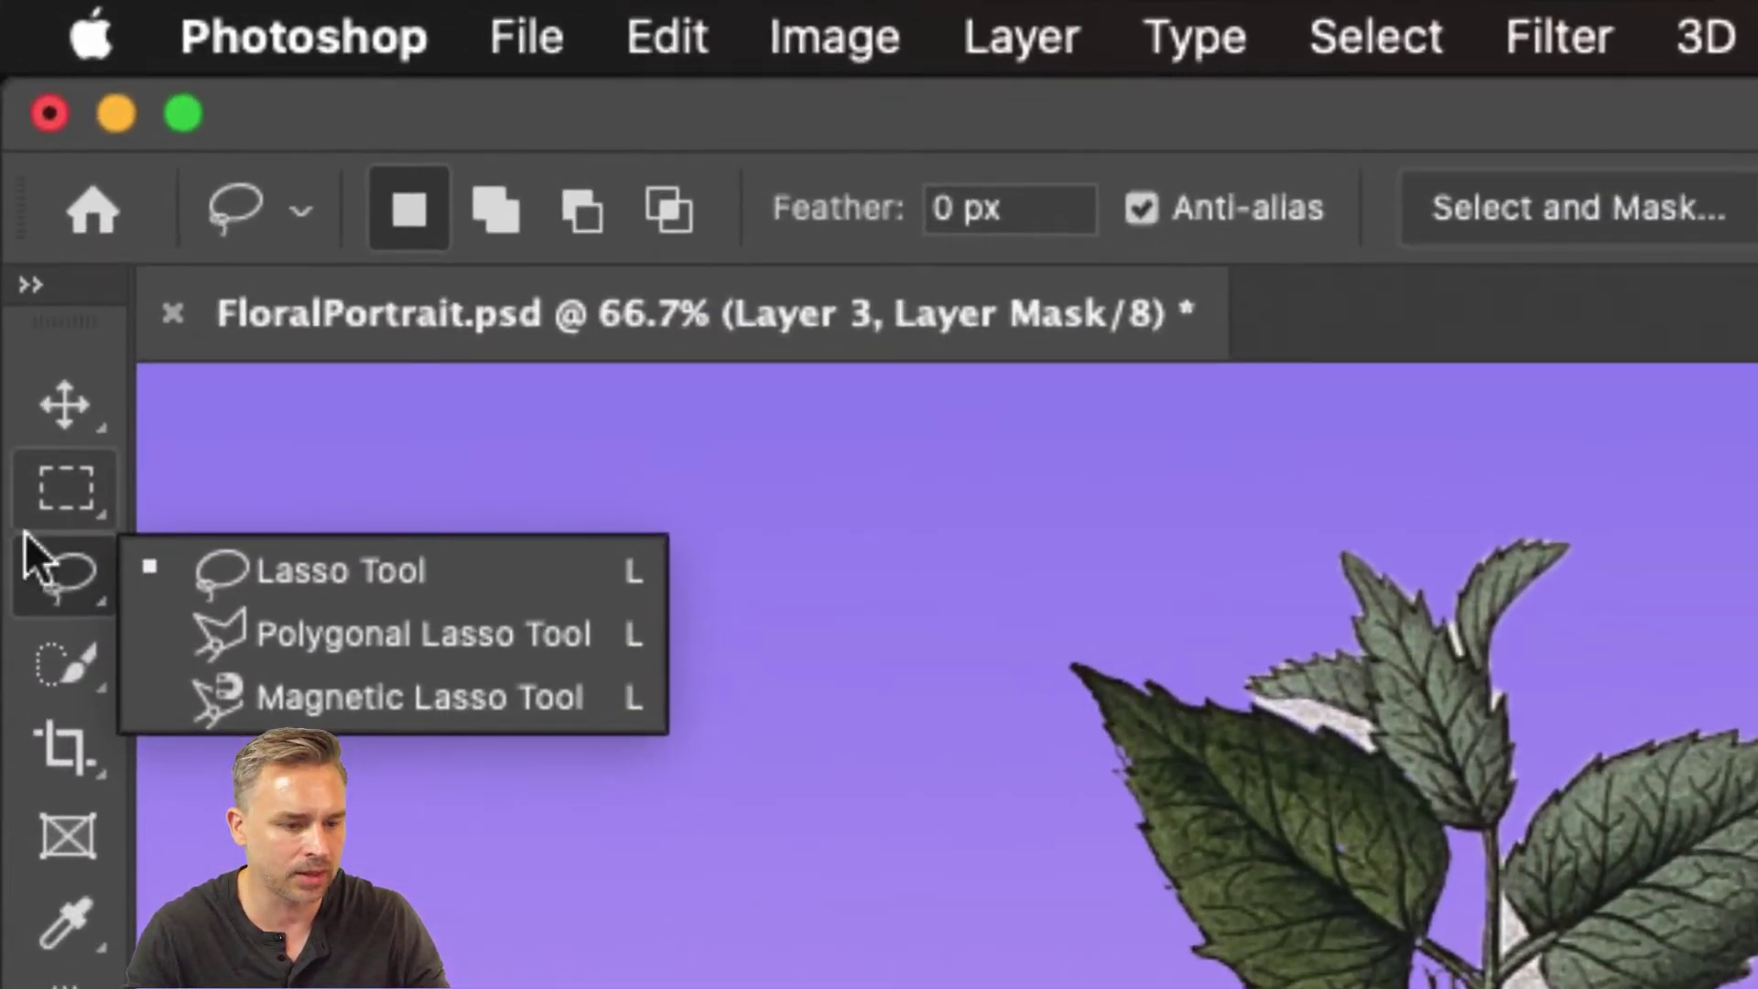
click(60, 569)
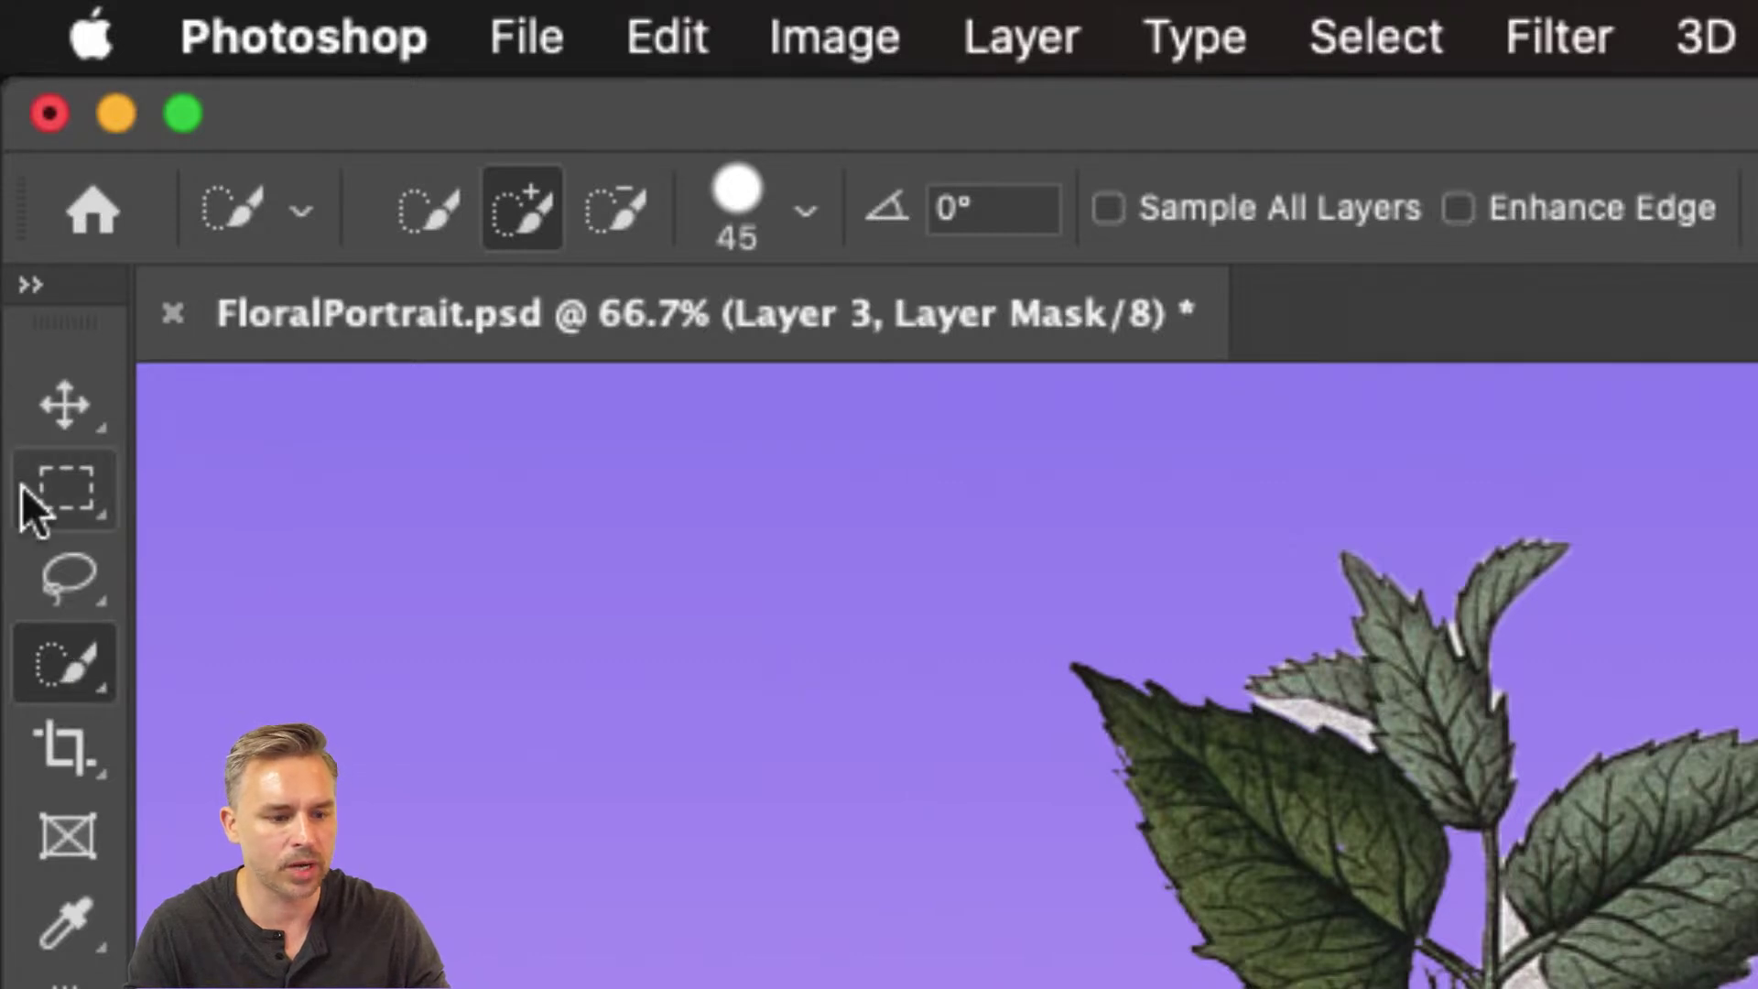
click(66, 586)
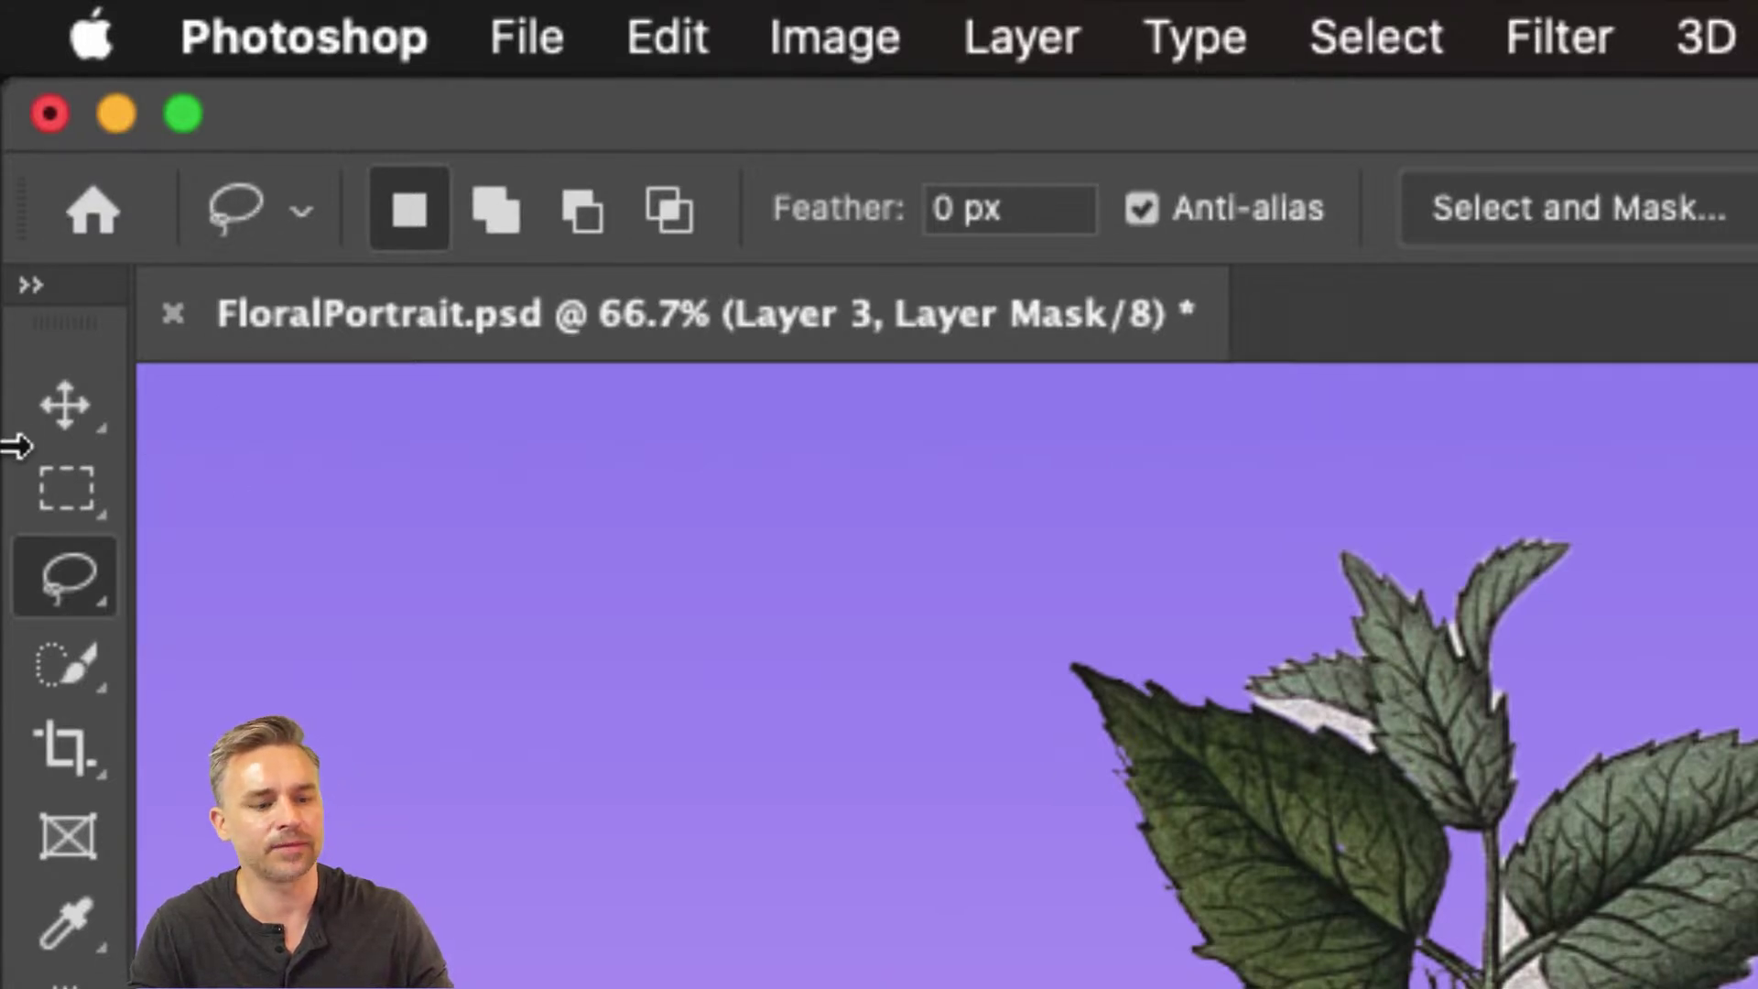
right_click(221, 200)
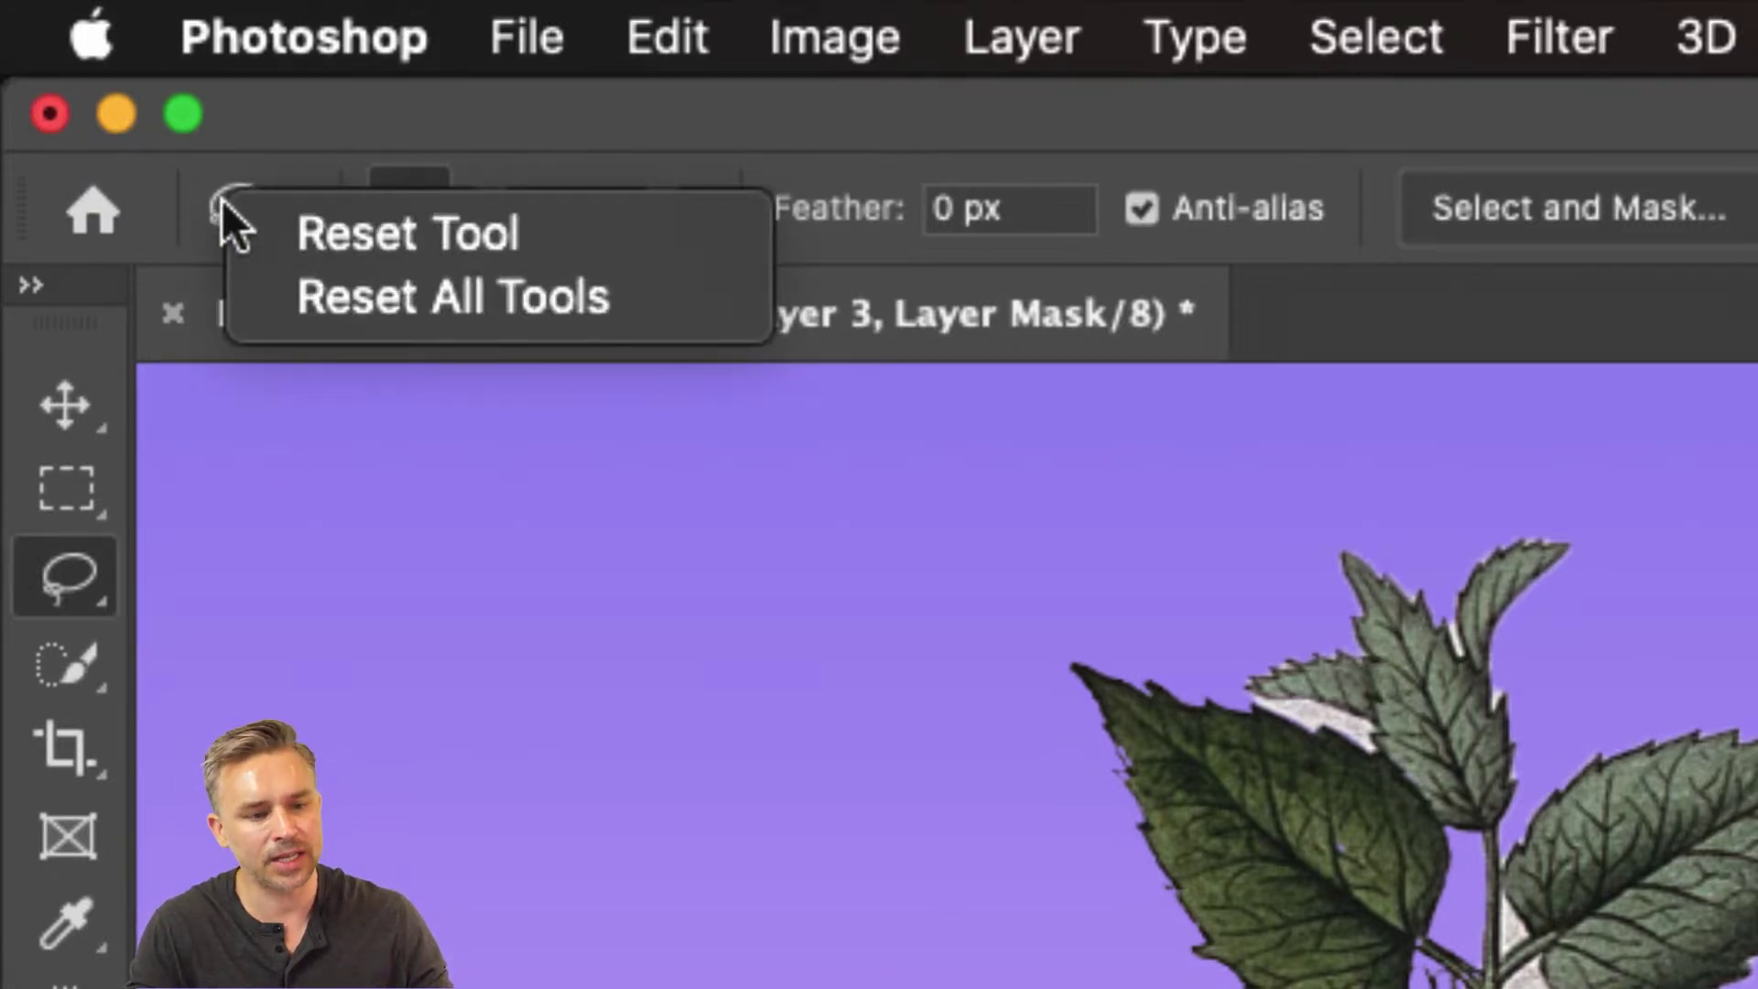
click(372, 231)
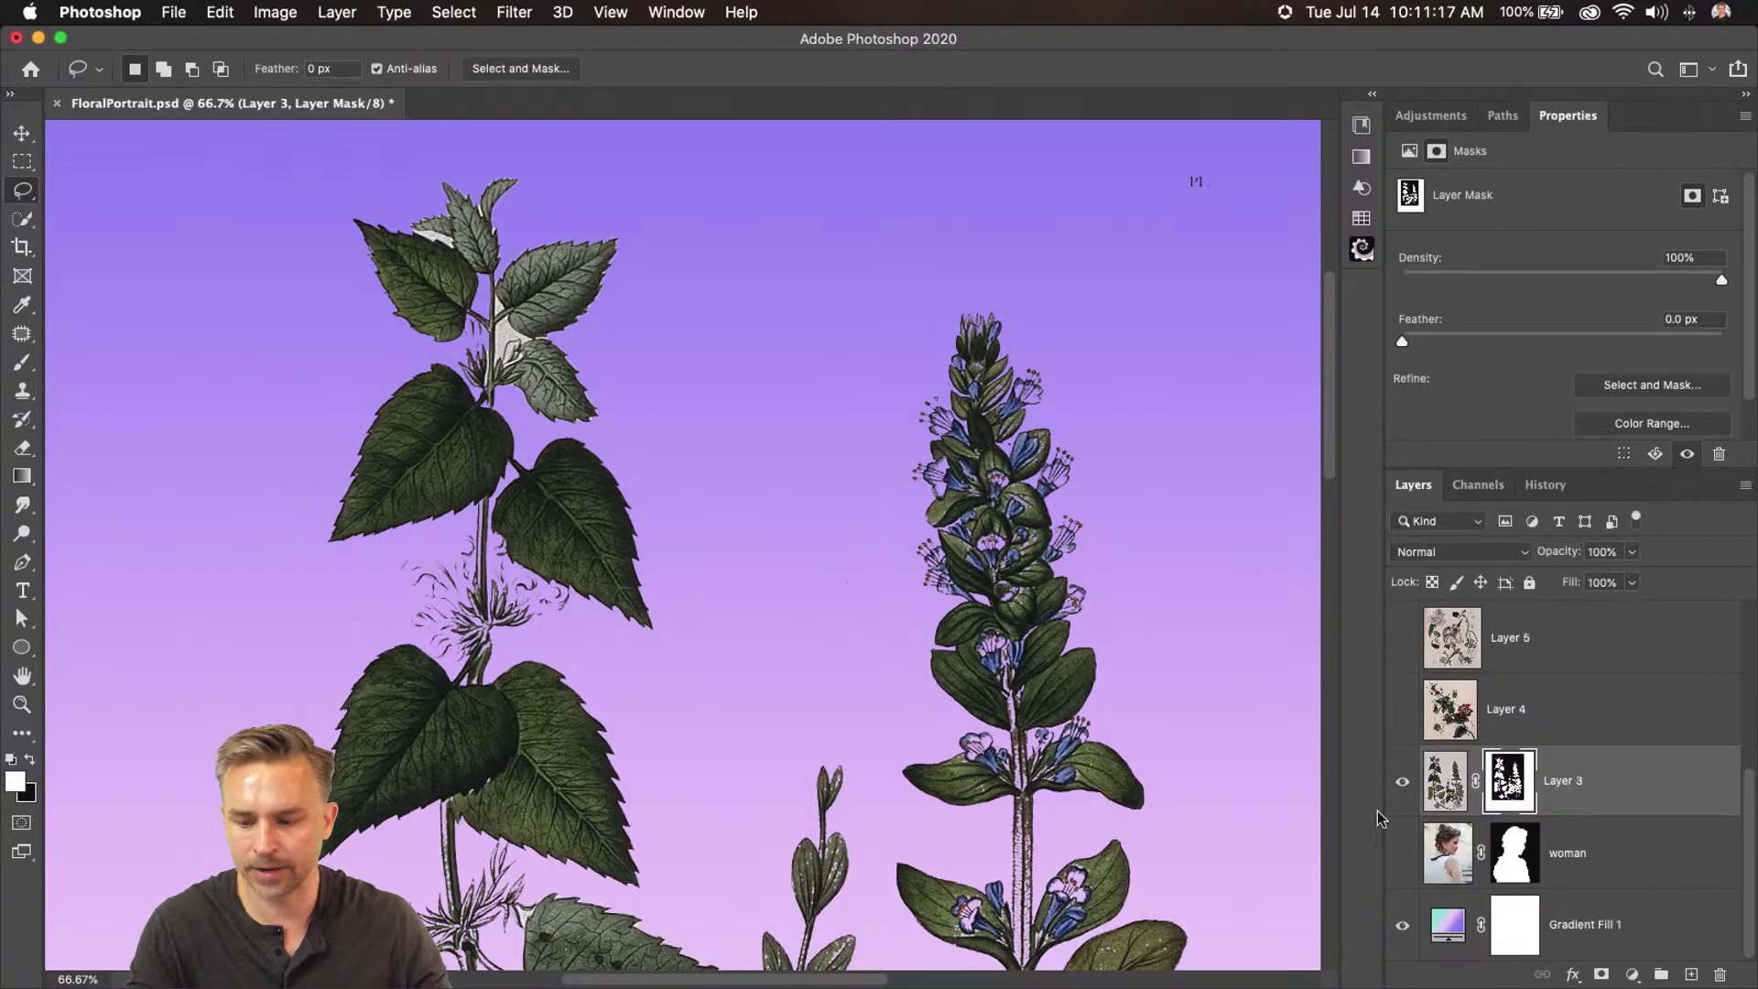
Show and select Layer 4, and hide Layer 3
click(1402, 710)
key(alt+])
click(1402, 781)
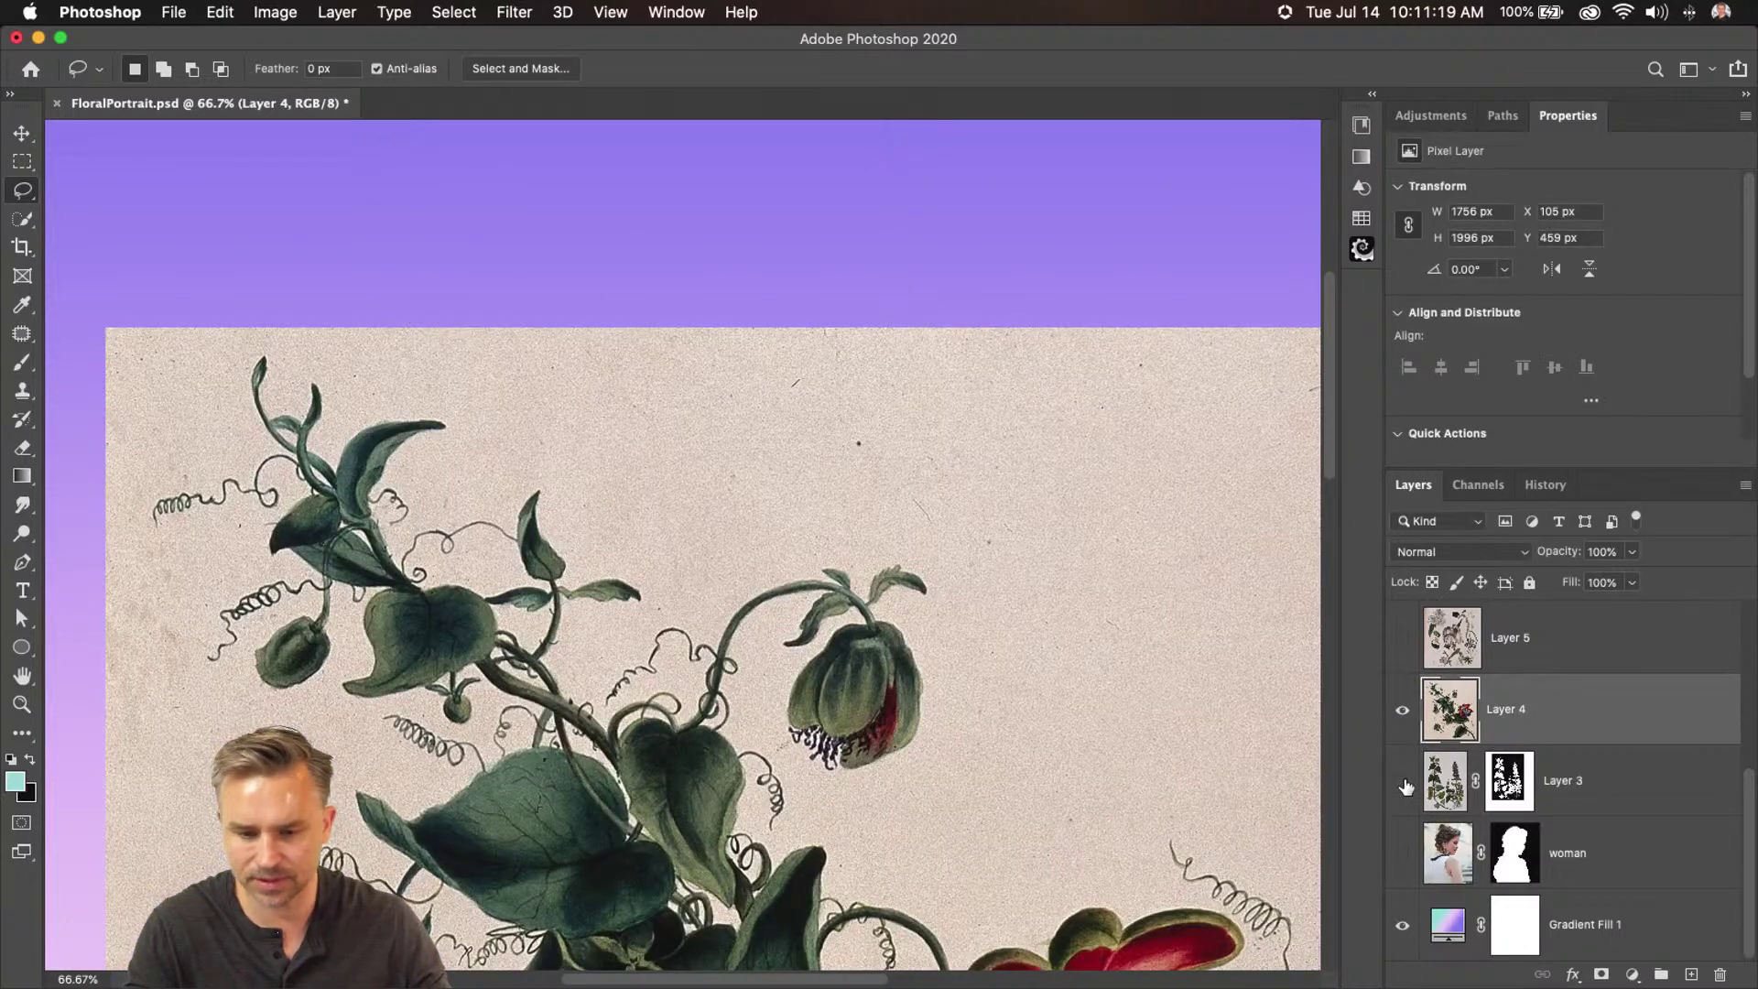
Apply a Levels adjustment to Layer 4 with input black 7 and input white 188 to turn its paper white
key(super+minus)
drag(478, 535, 428, 305)
key(super+l)
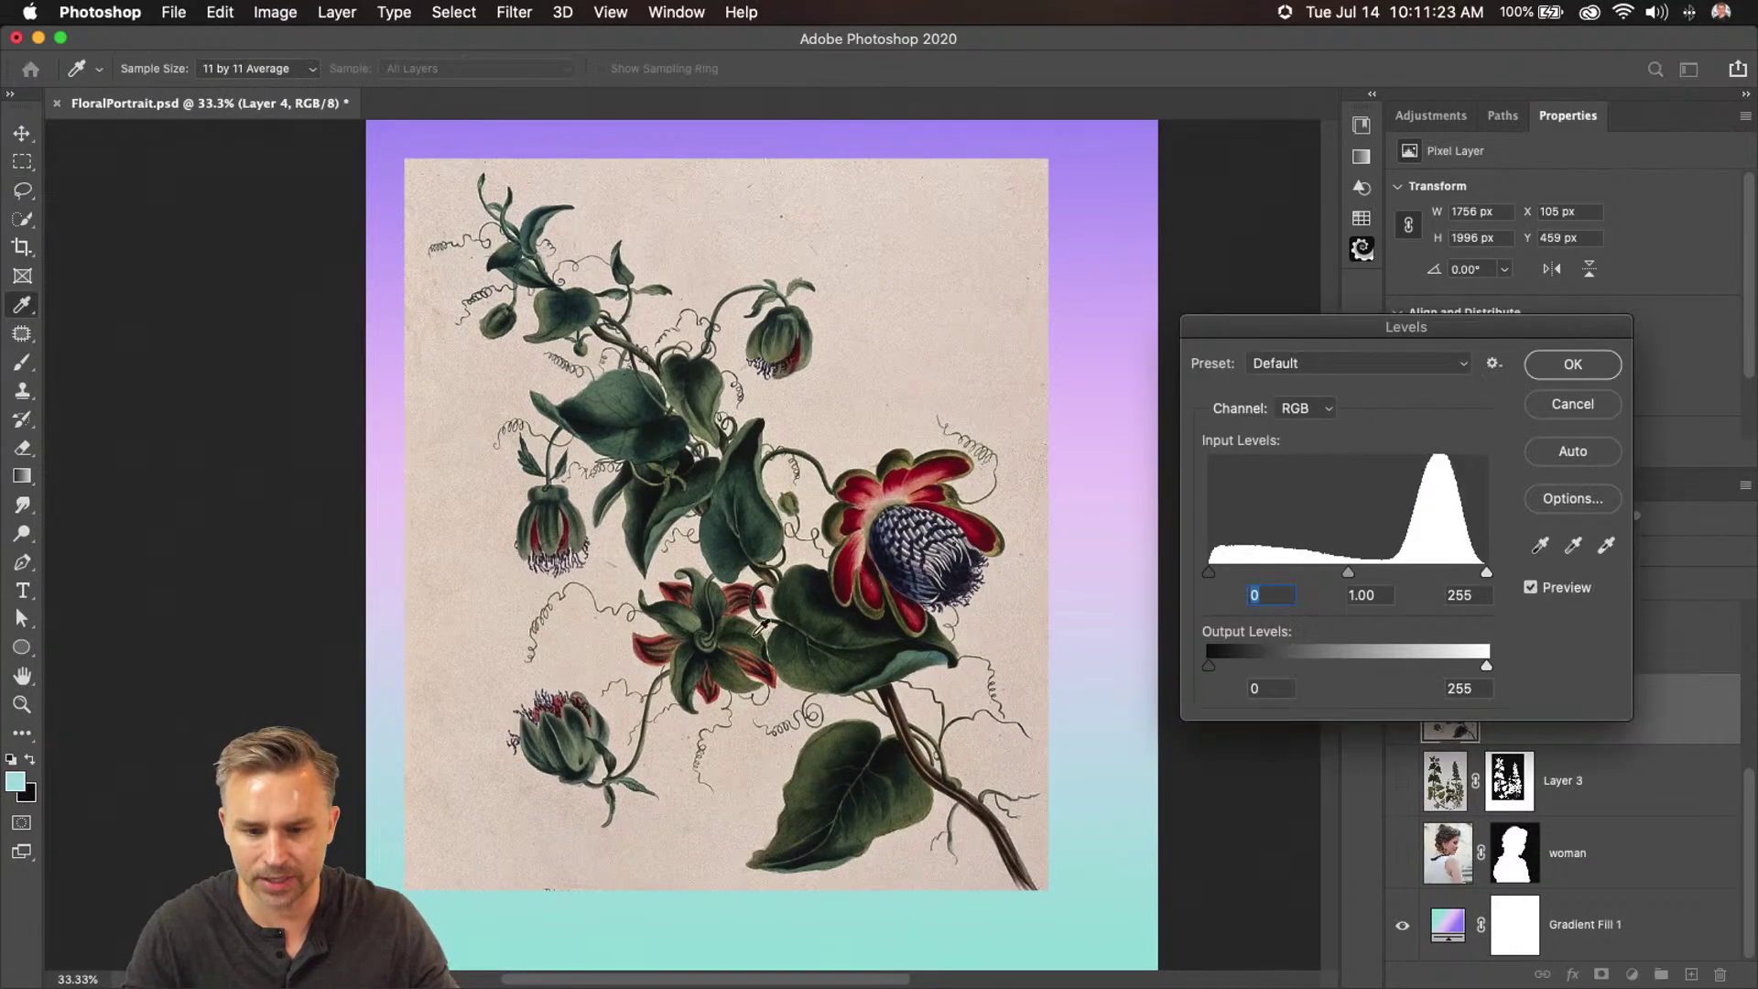
drag(1490, 576, 1437, 577)
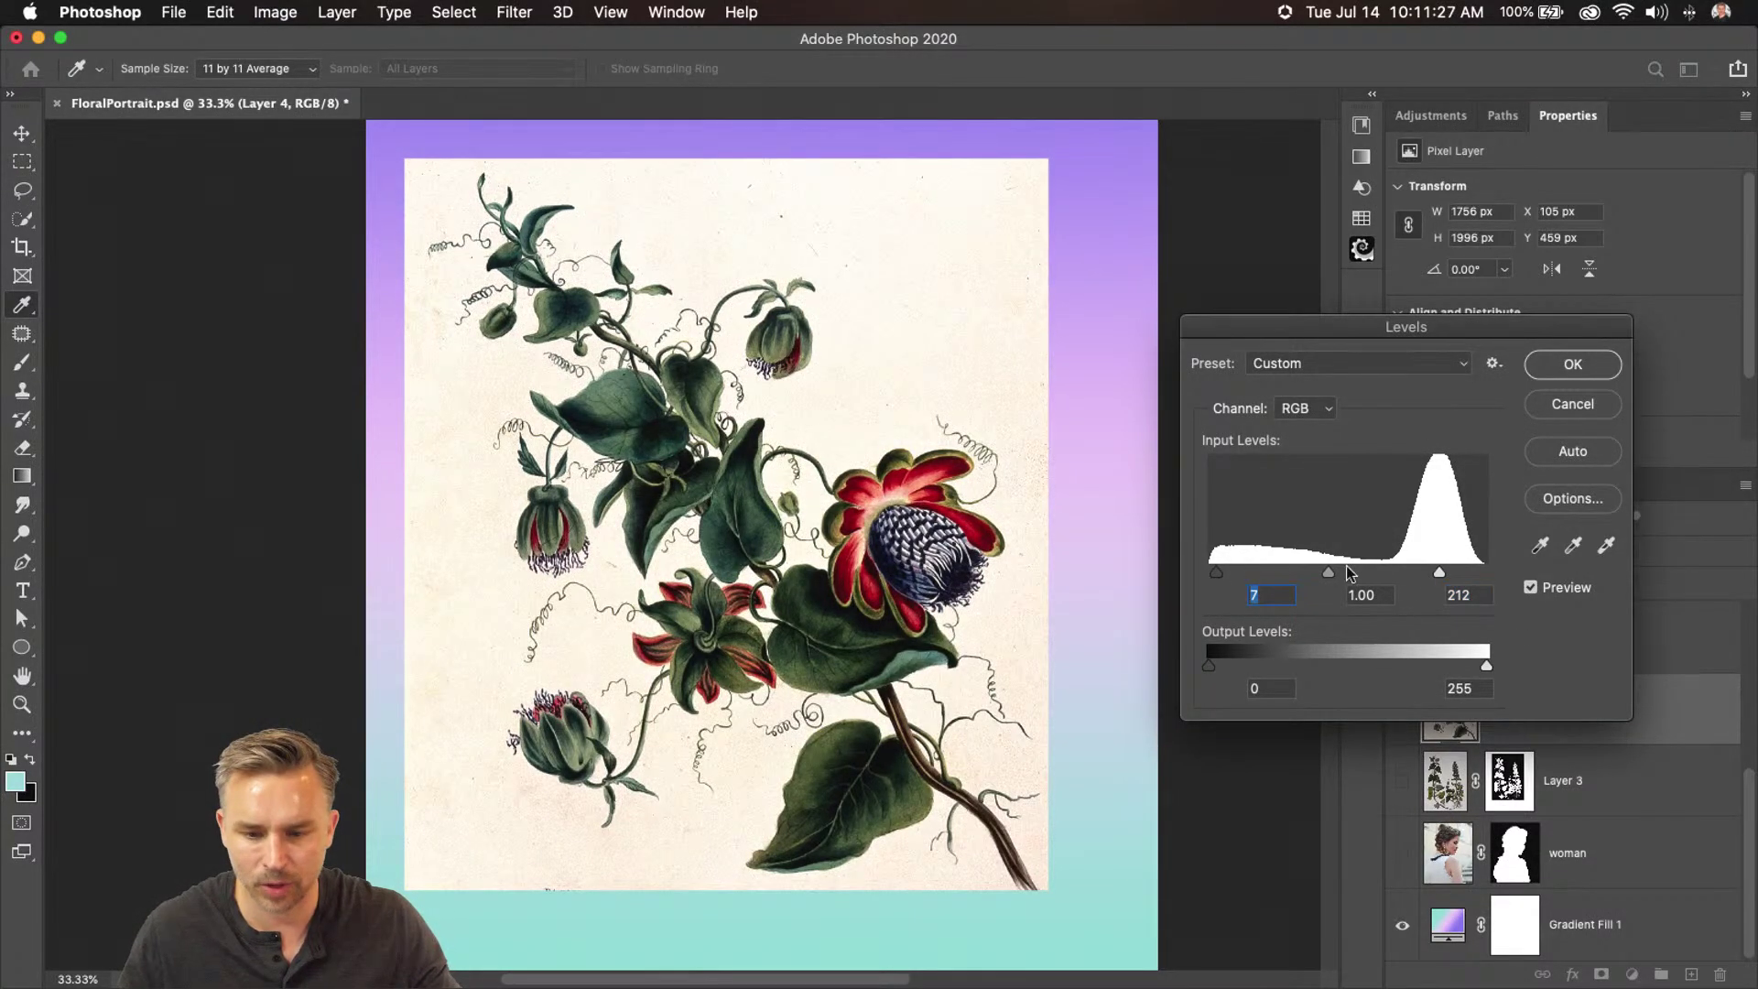
drag(1440, 572, 1421, 575)
click(1412, 570)
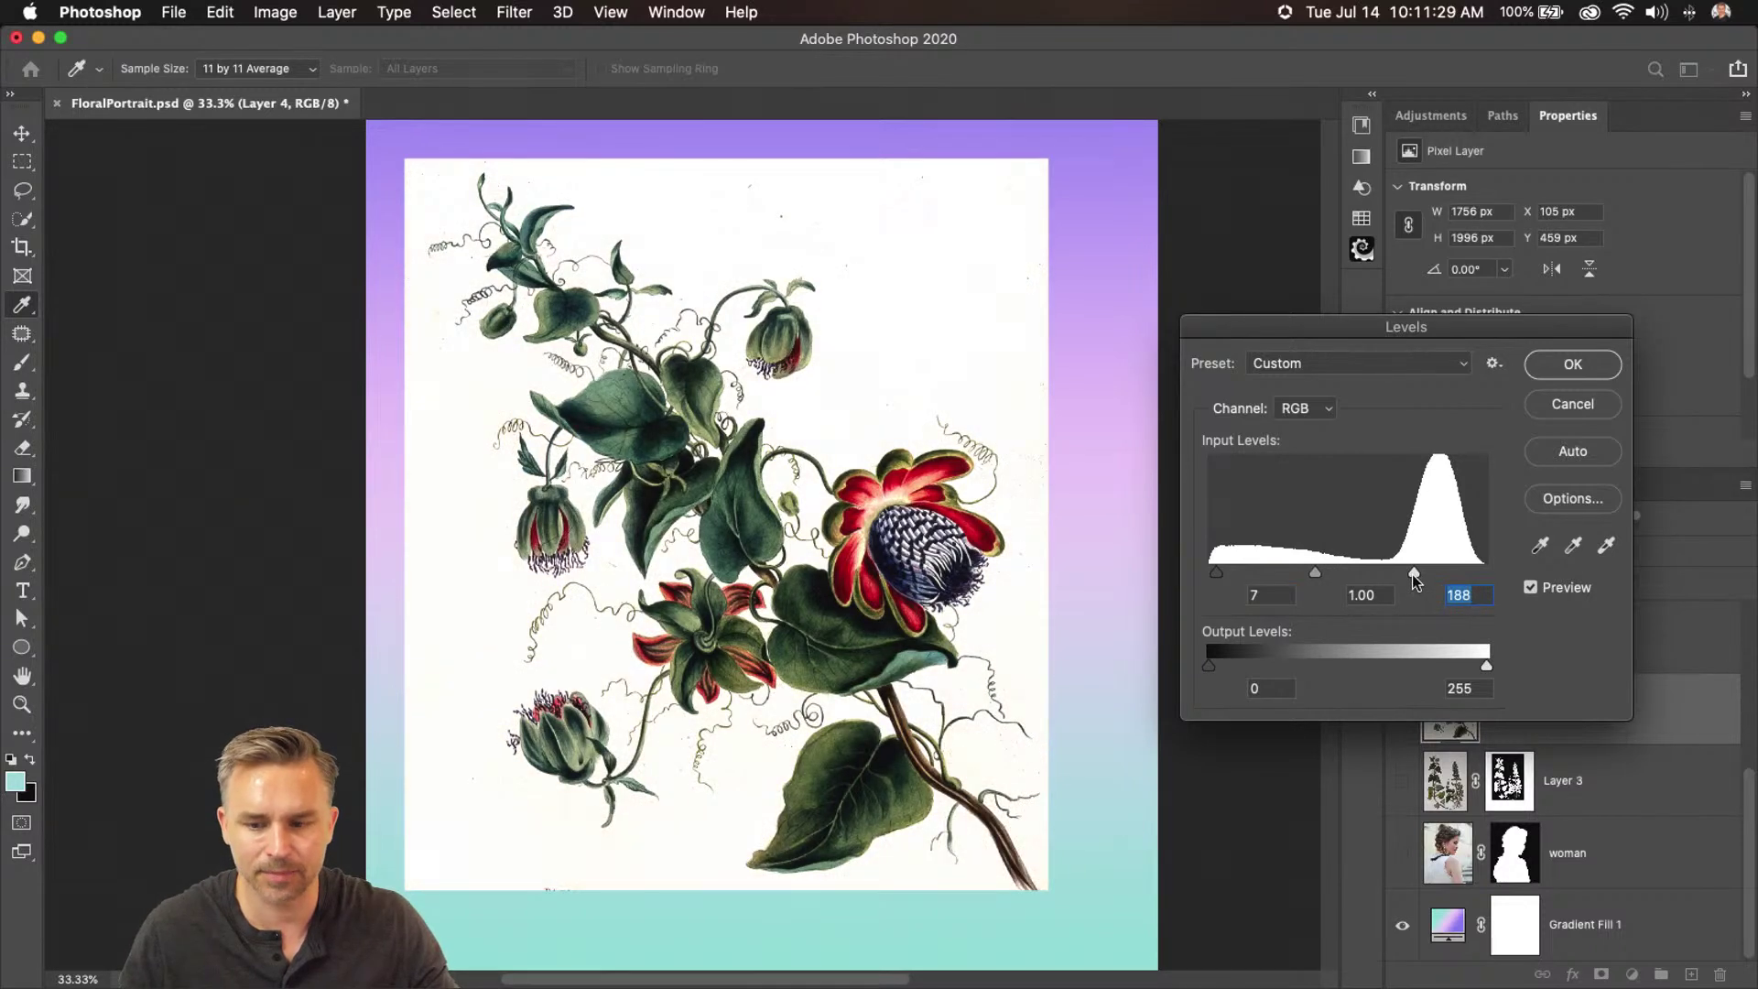
key(Return)
Select the white paper on Layer 4 with the Magic Wand at a tolerance of 32, non-contiguous
key(l)
click(19, 223)
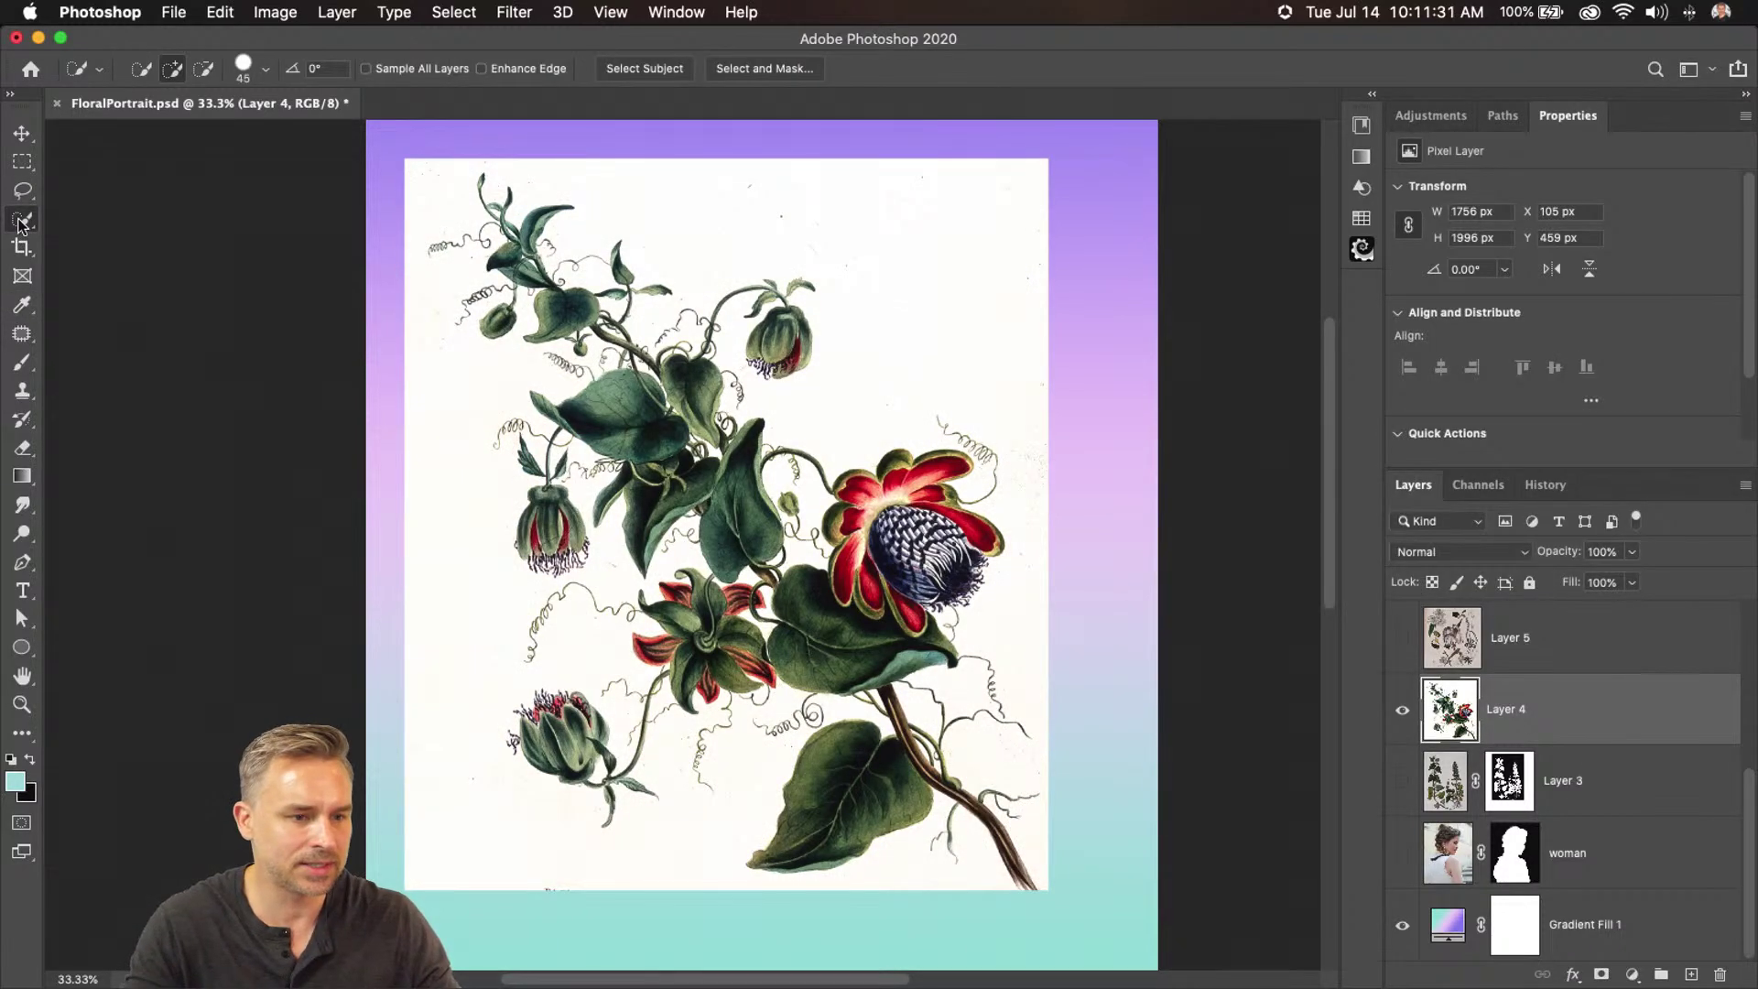
click(18, 223)
click(78, 260)
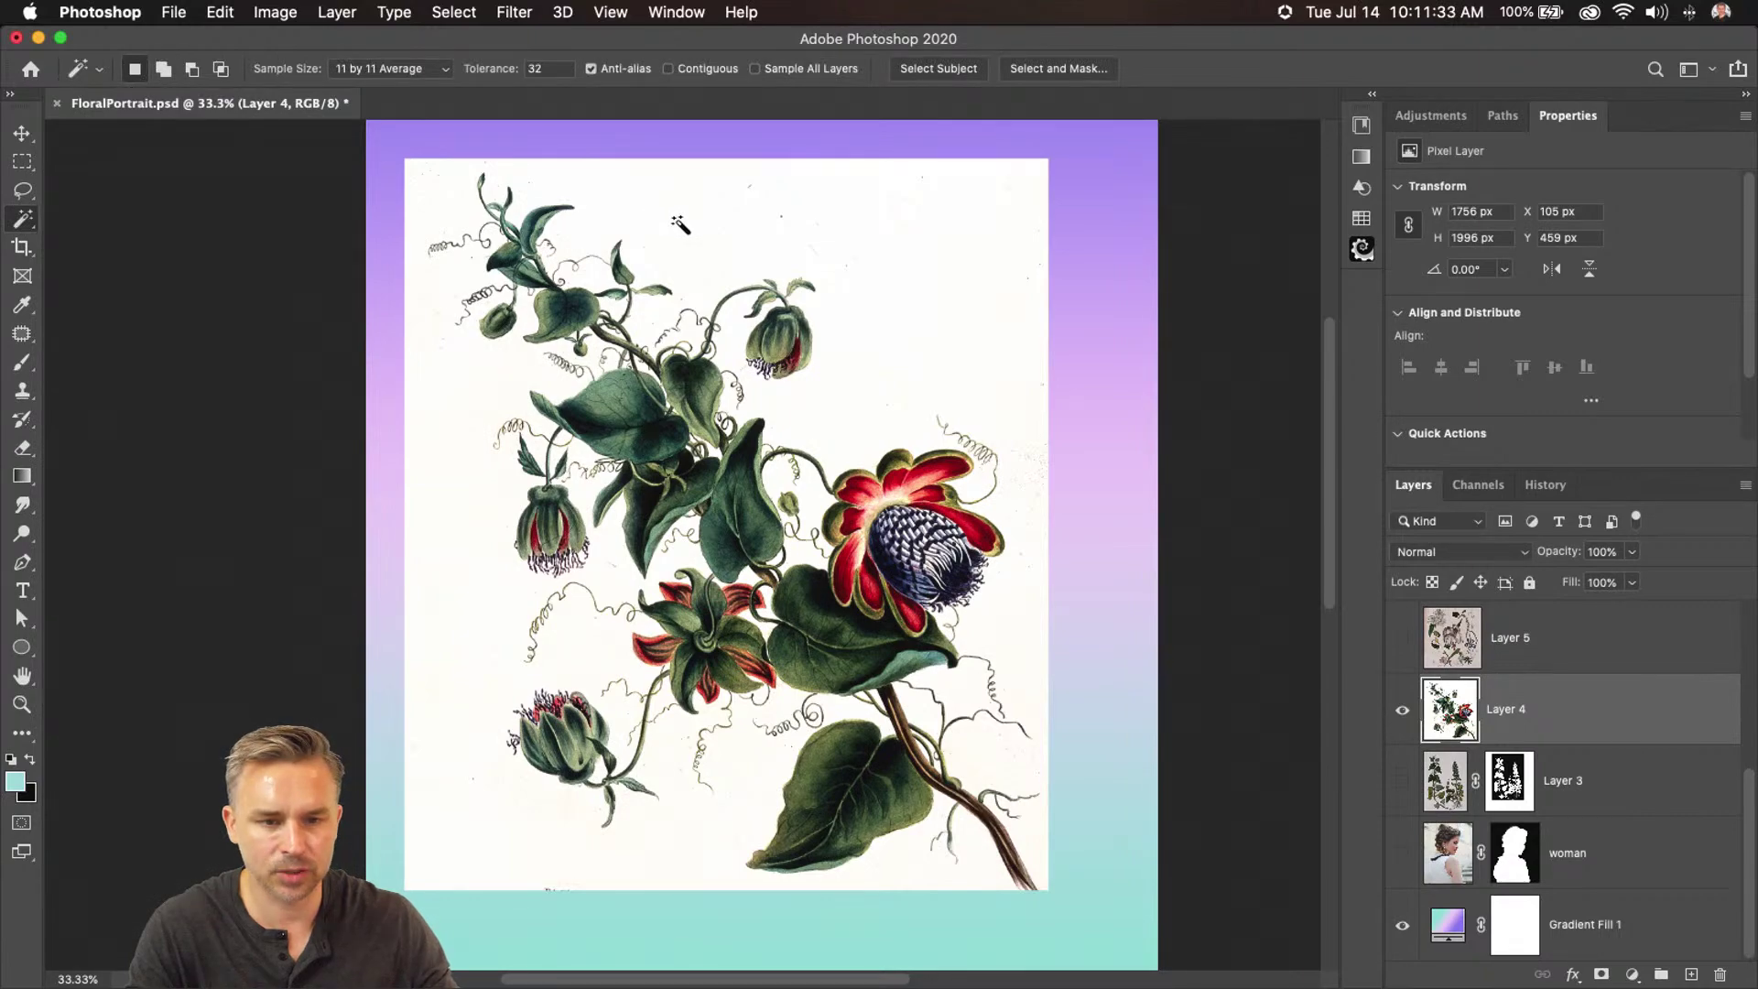
click(679, 224)
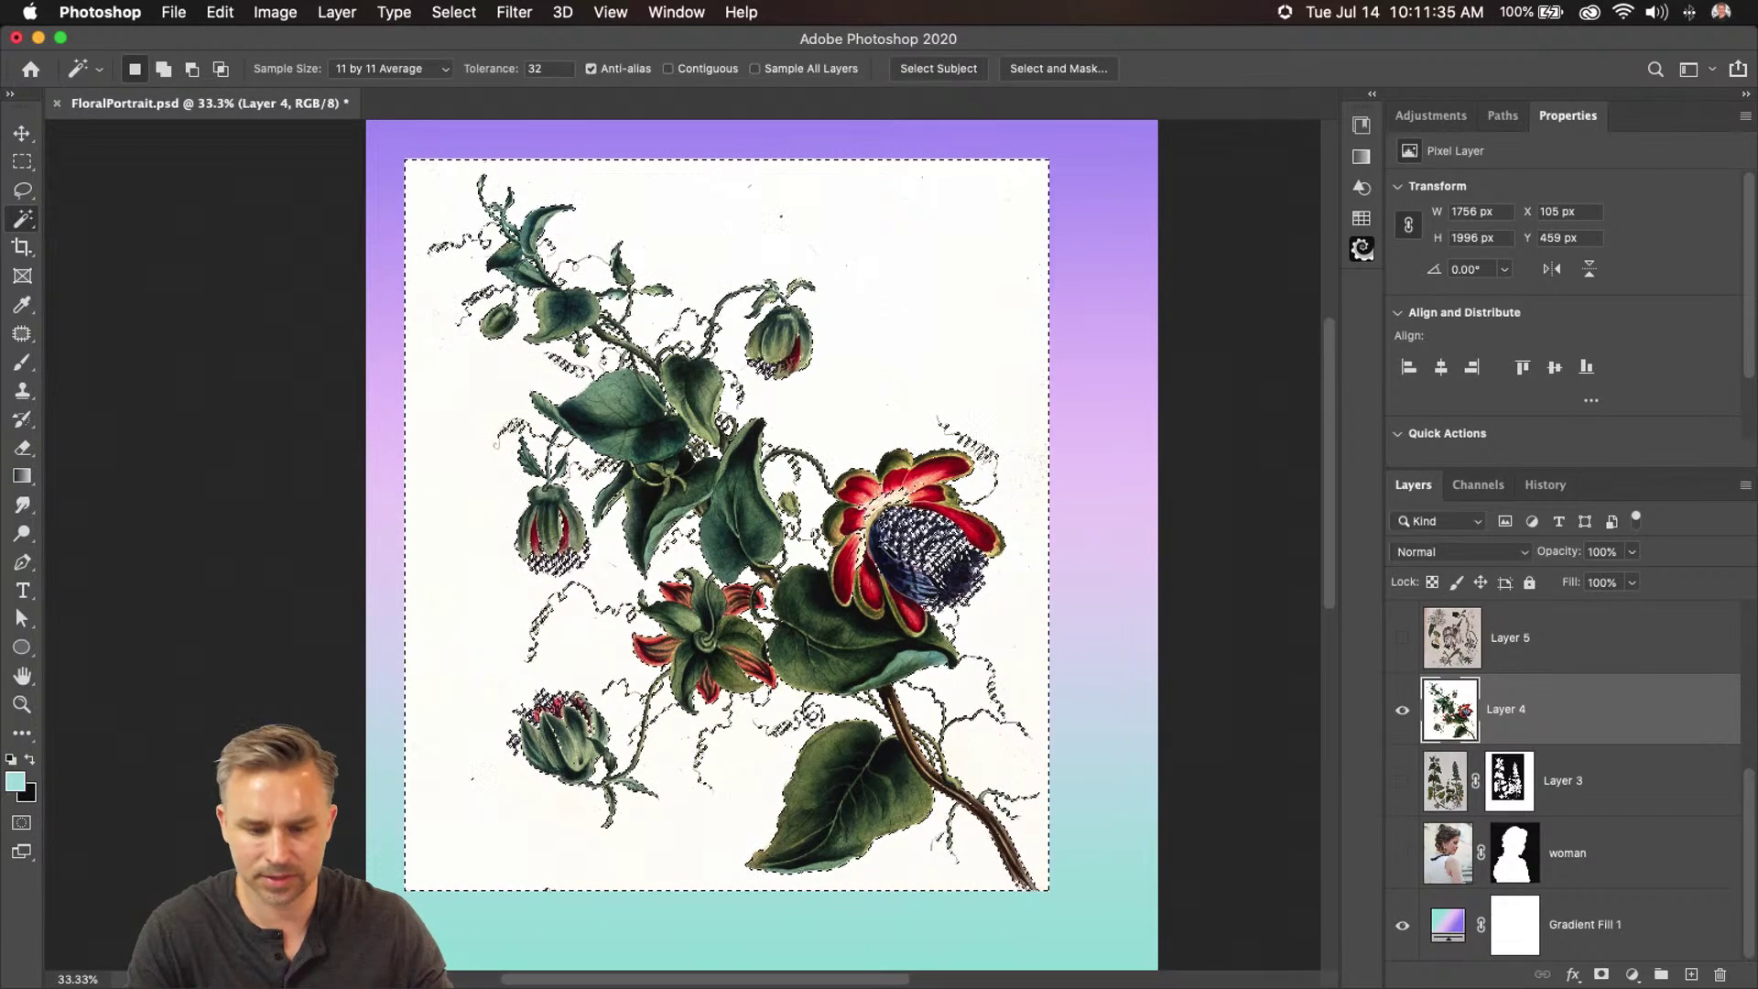
Subtract the interior of the large red flower from the selection, and add a layer mask to Layer 4 that hides the paper
drag(22, 219, 83, 237)
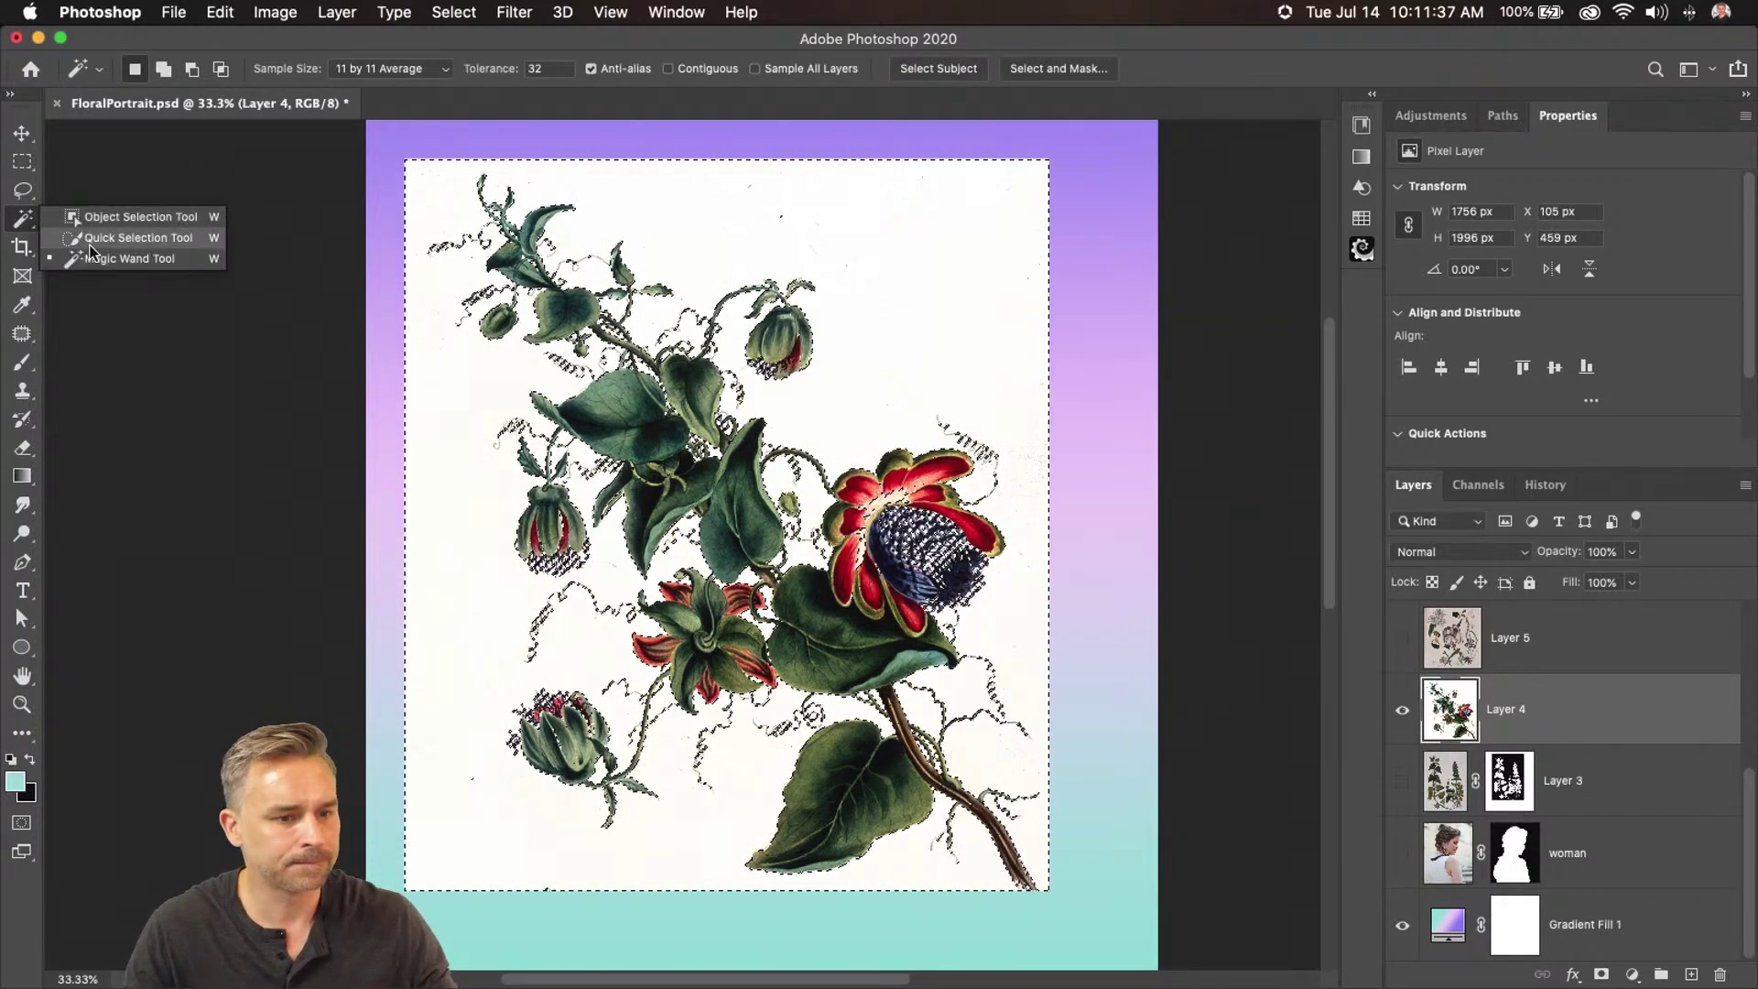
click(92, 244)
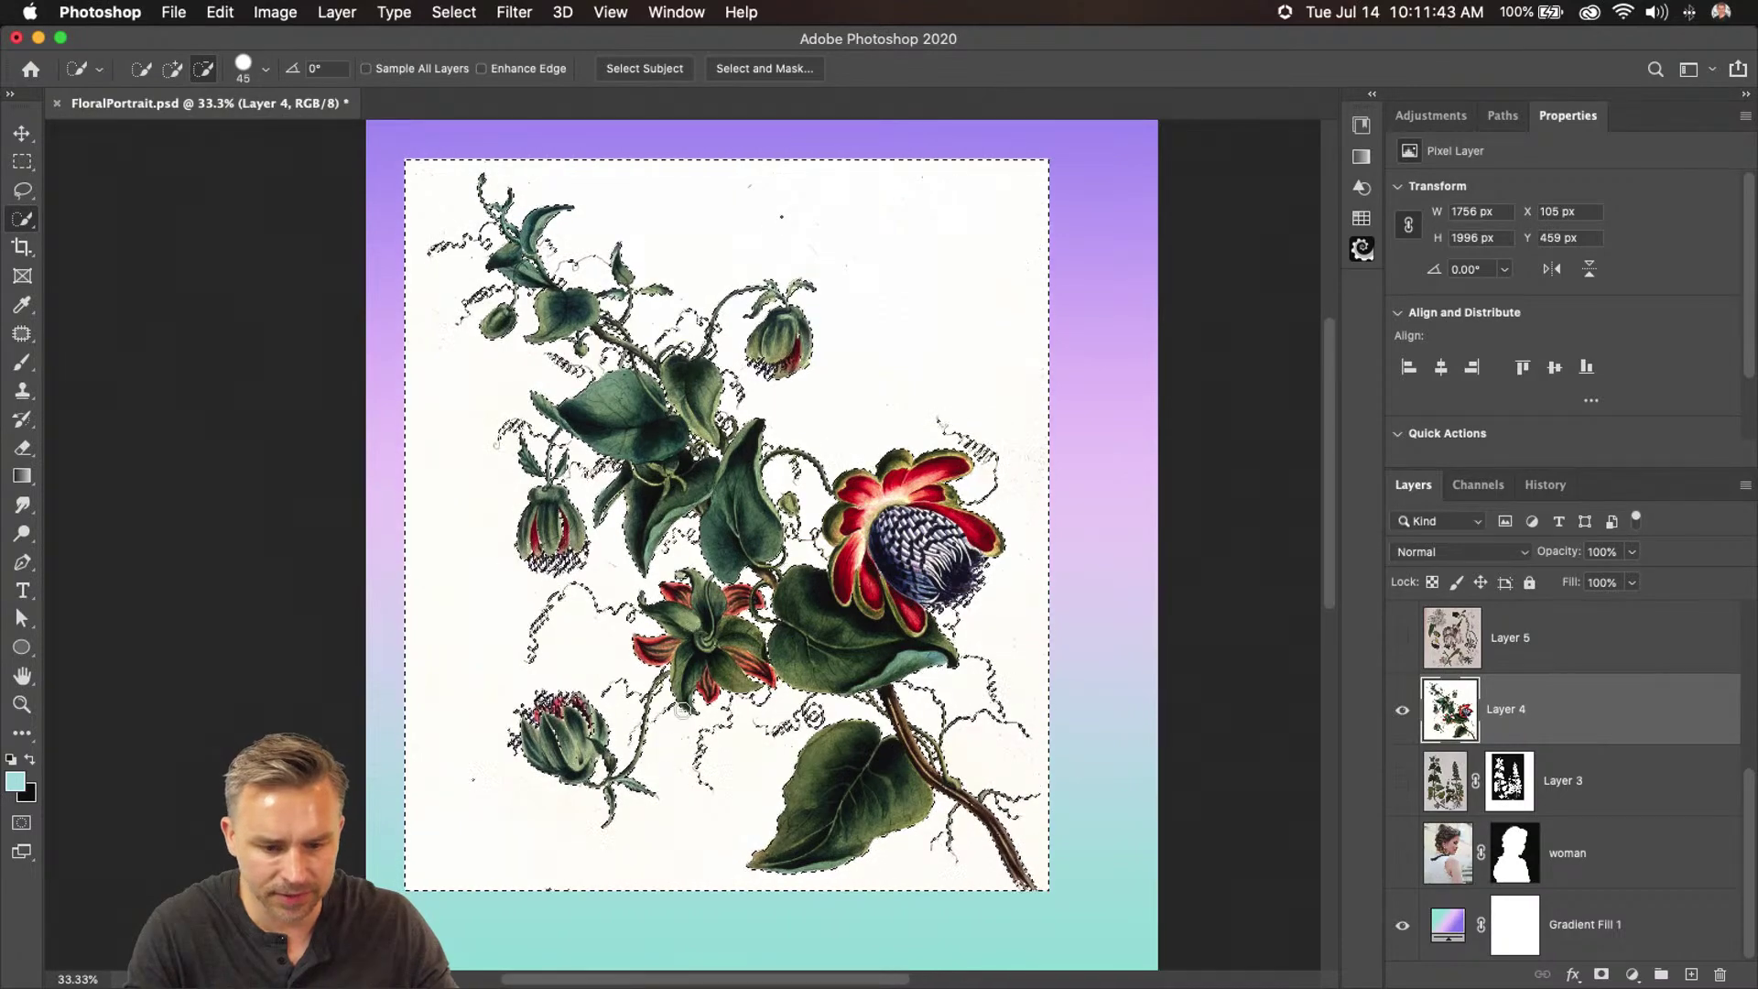
click(1601, 974)
Show and select Layer 5 in place of Layer 4, and brighten its paper to near white with a Levels adjustment
click(1402, 641)
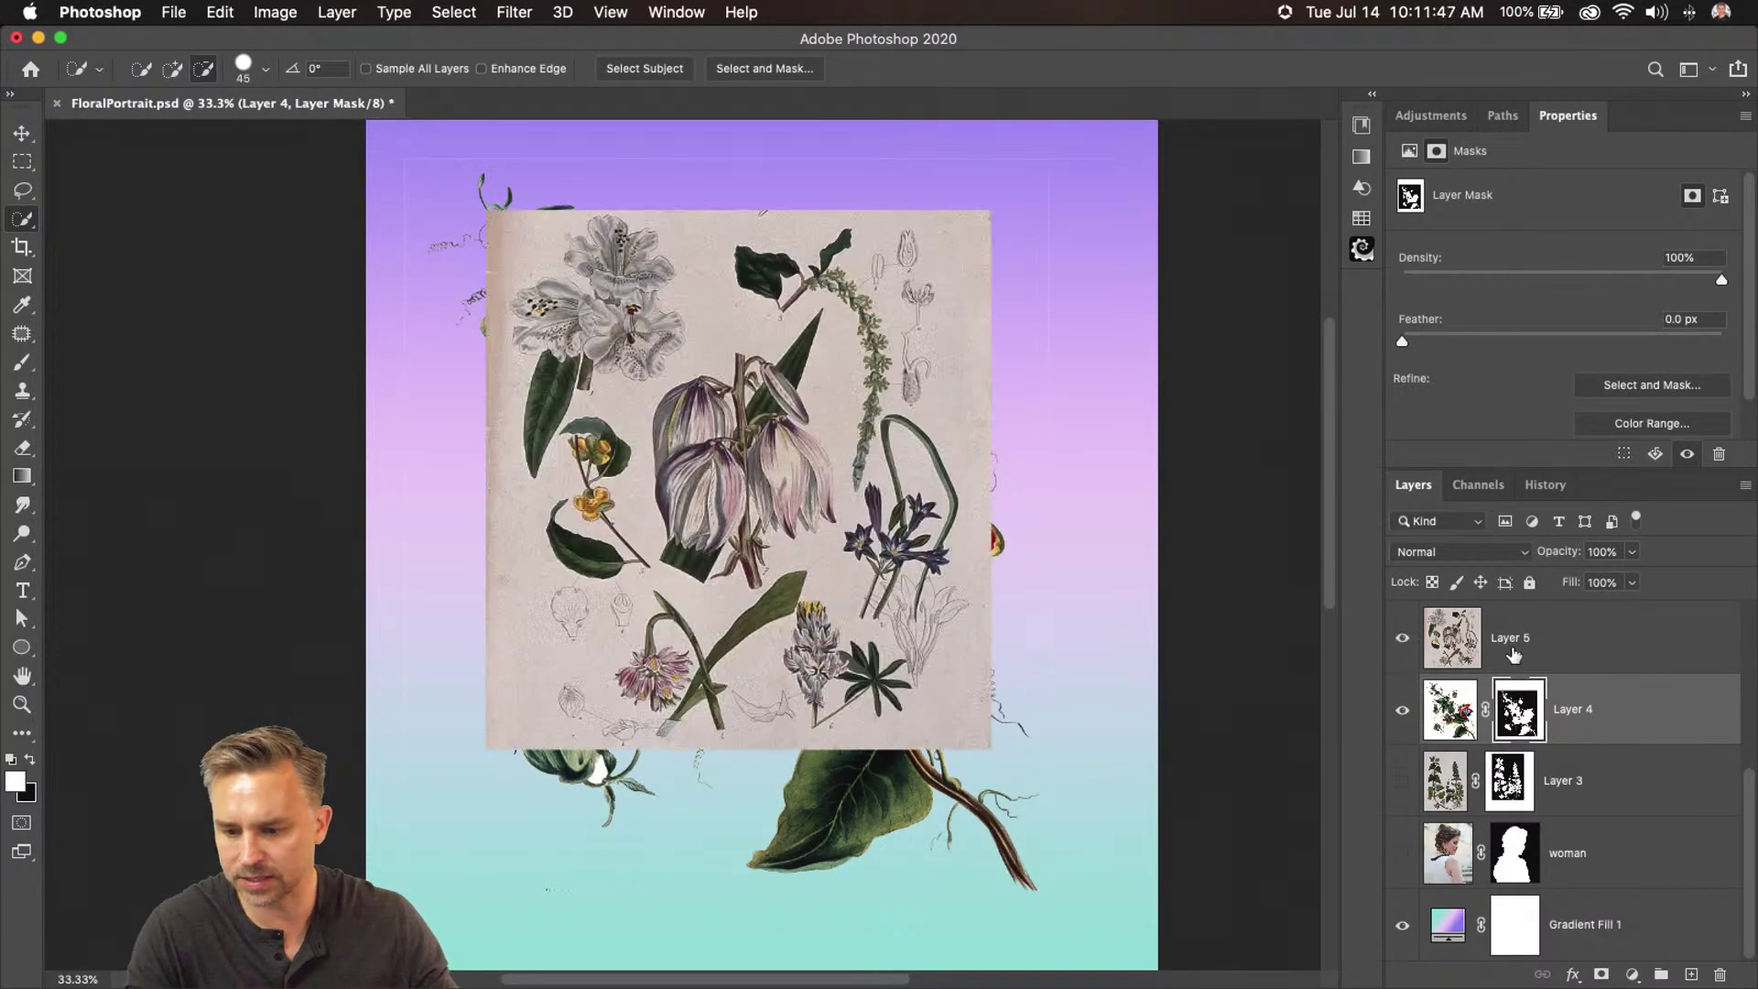
click(1401, 714)
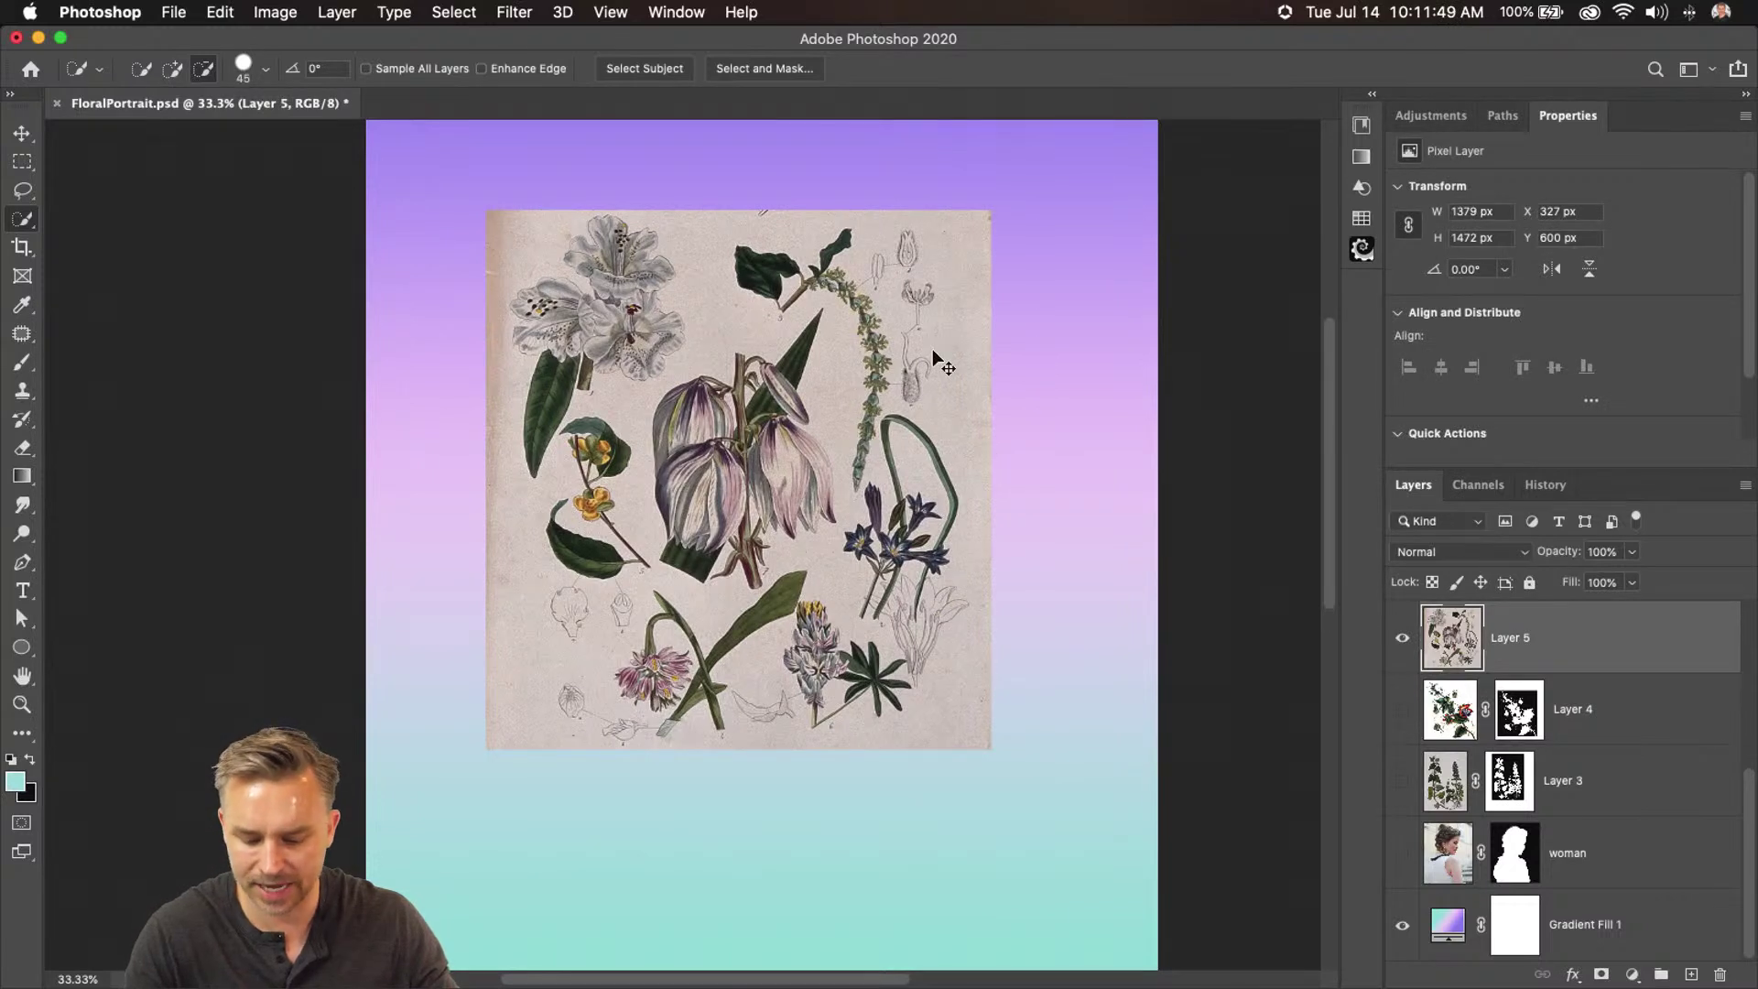
key(super+space)
click(870, 373)
key(super+d)
key(super+l)
drag(1486, 572, 1415, 573)
key(Return)
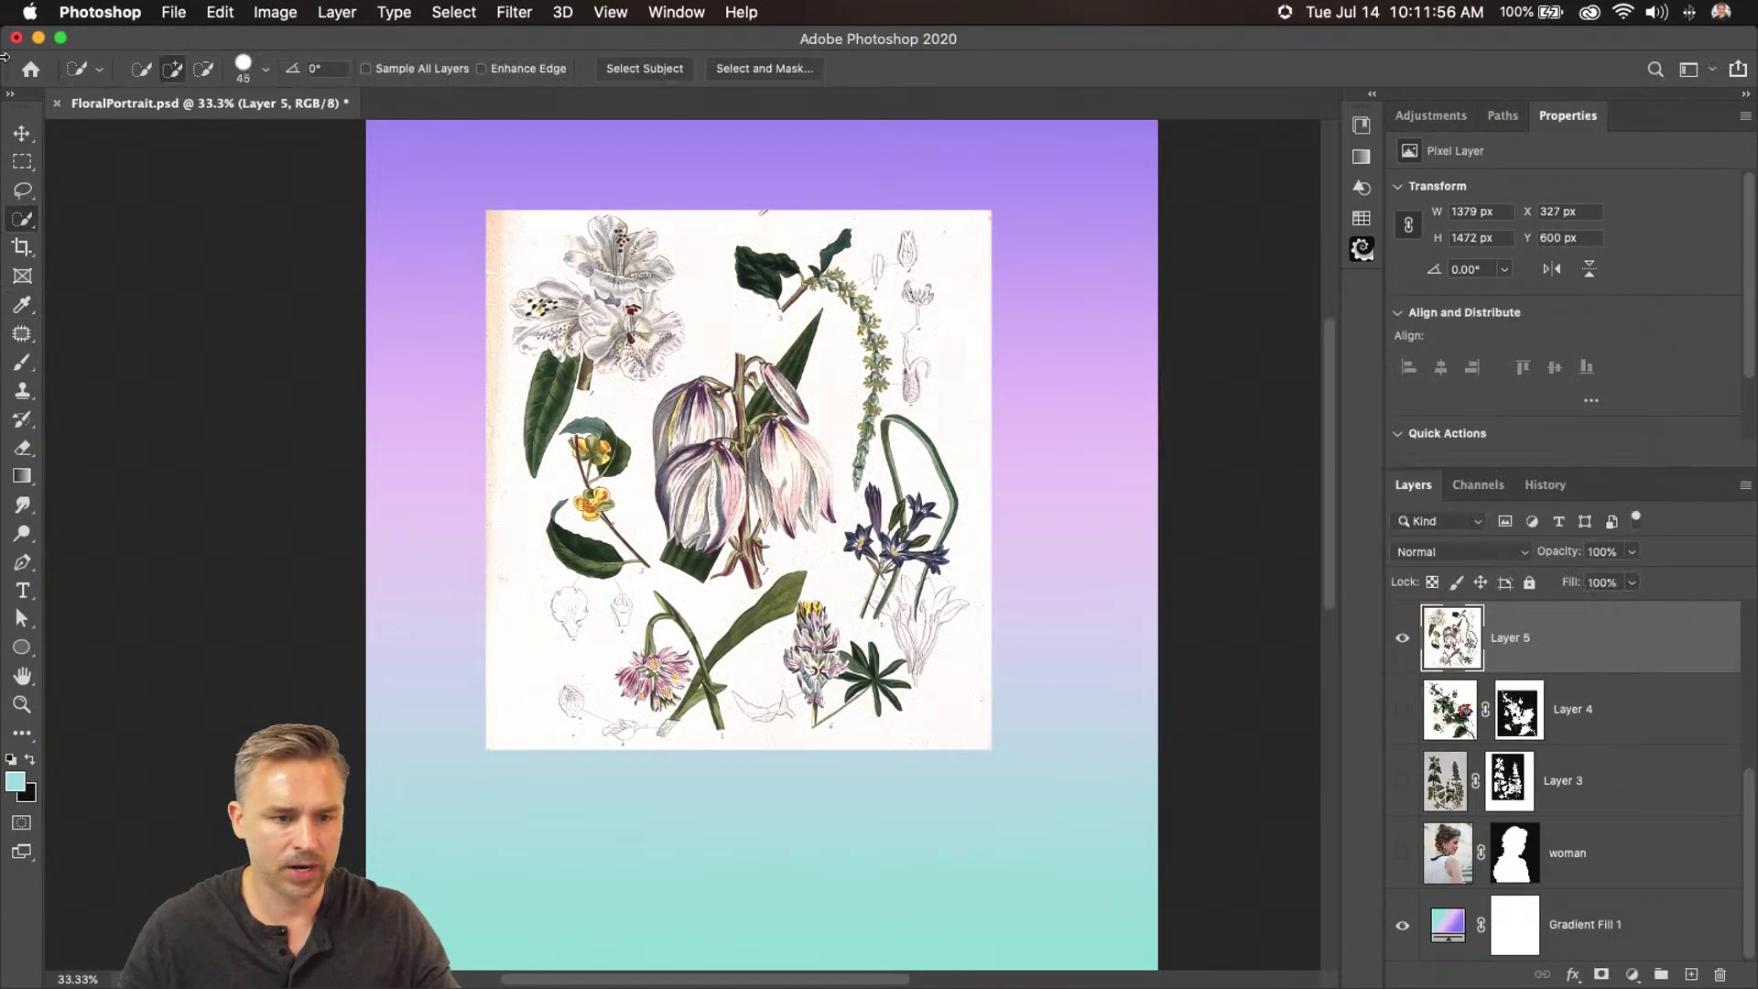
Delete the discoloured strip along the left edge of Layer 5's paper using a rectangular selection, and deselect
click(24, 164)
drag(395, 175, 507, 795)
key(Delete)
key(cmd+d)
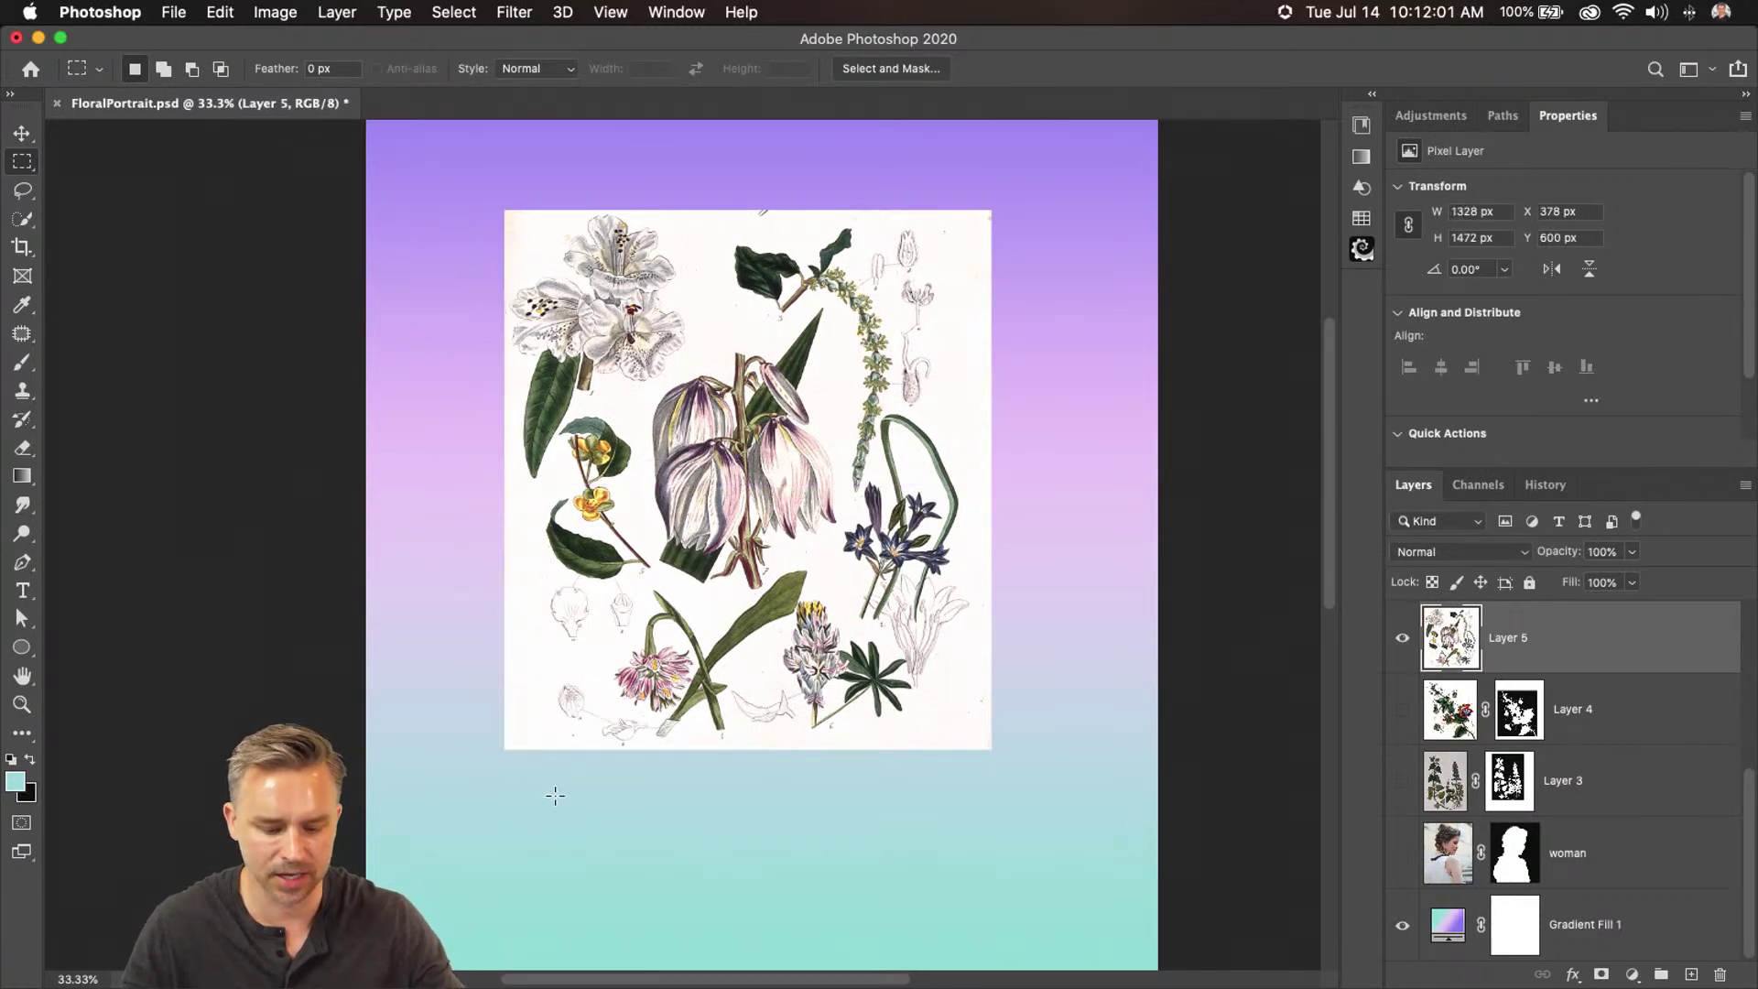
Select the white paper around the plants on Layer 5 with the Magic Wand at a tolerance of 32
key(cmd+plus)
drag(615, 383, 616, 533)
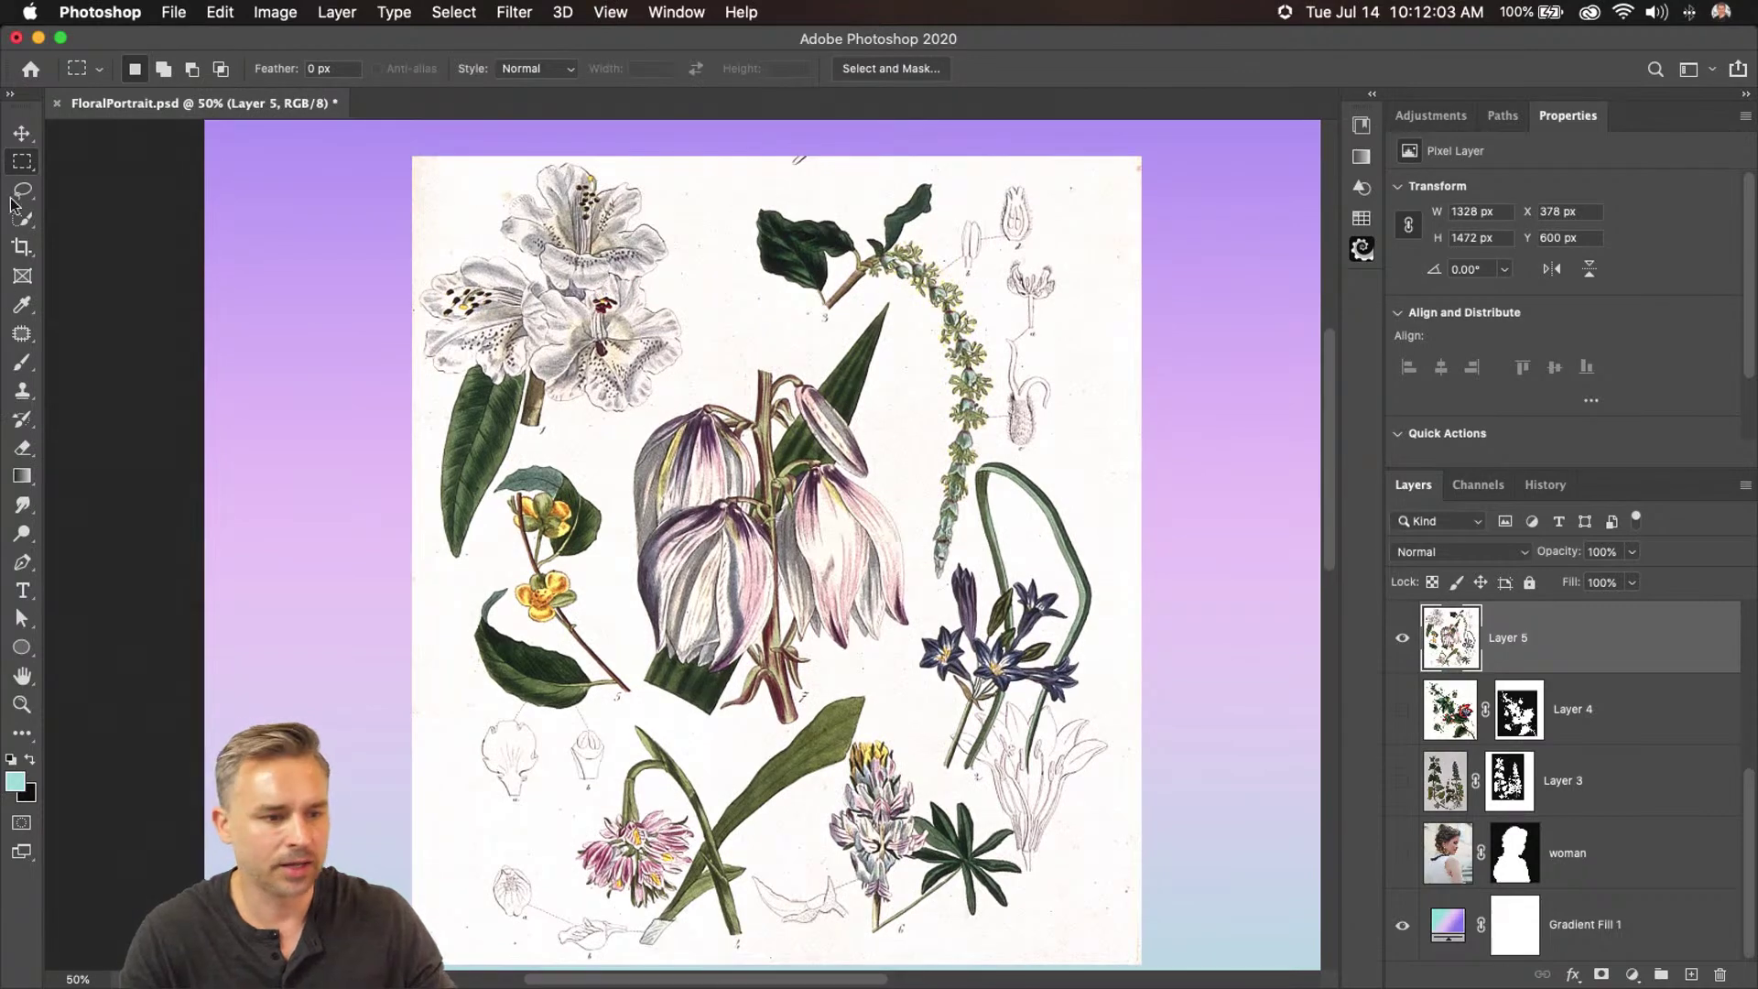
click(5, 219)
click(18, 220)
click(92, 259)
click(734, 301)
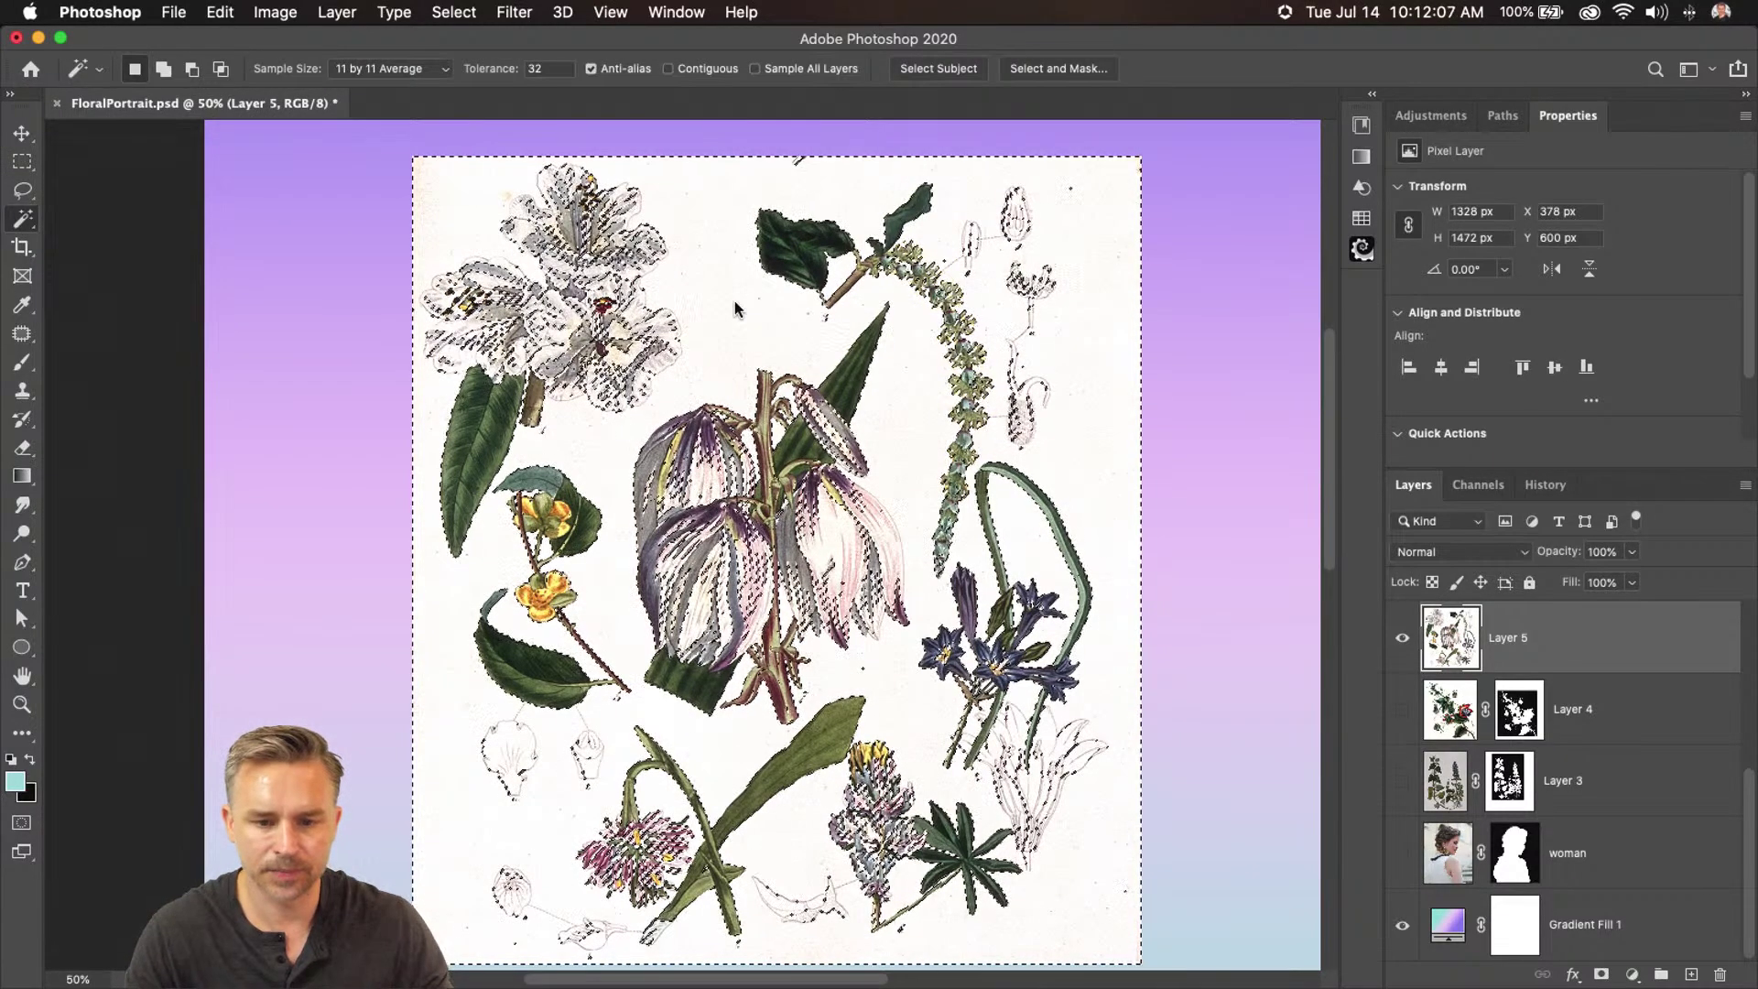
Subtract the white, bell-shaped and pink flowers from the selection with the Quick Selection tool, and mask the paper out of Layer 5
click(25, 221)
click(128, 258)
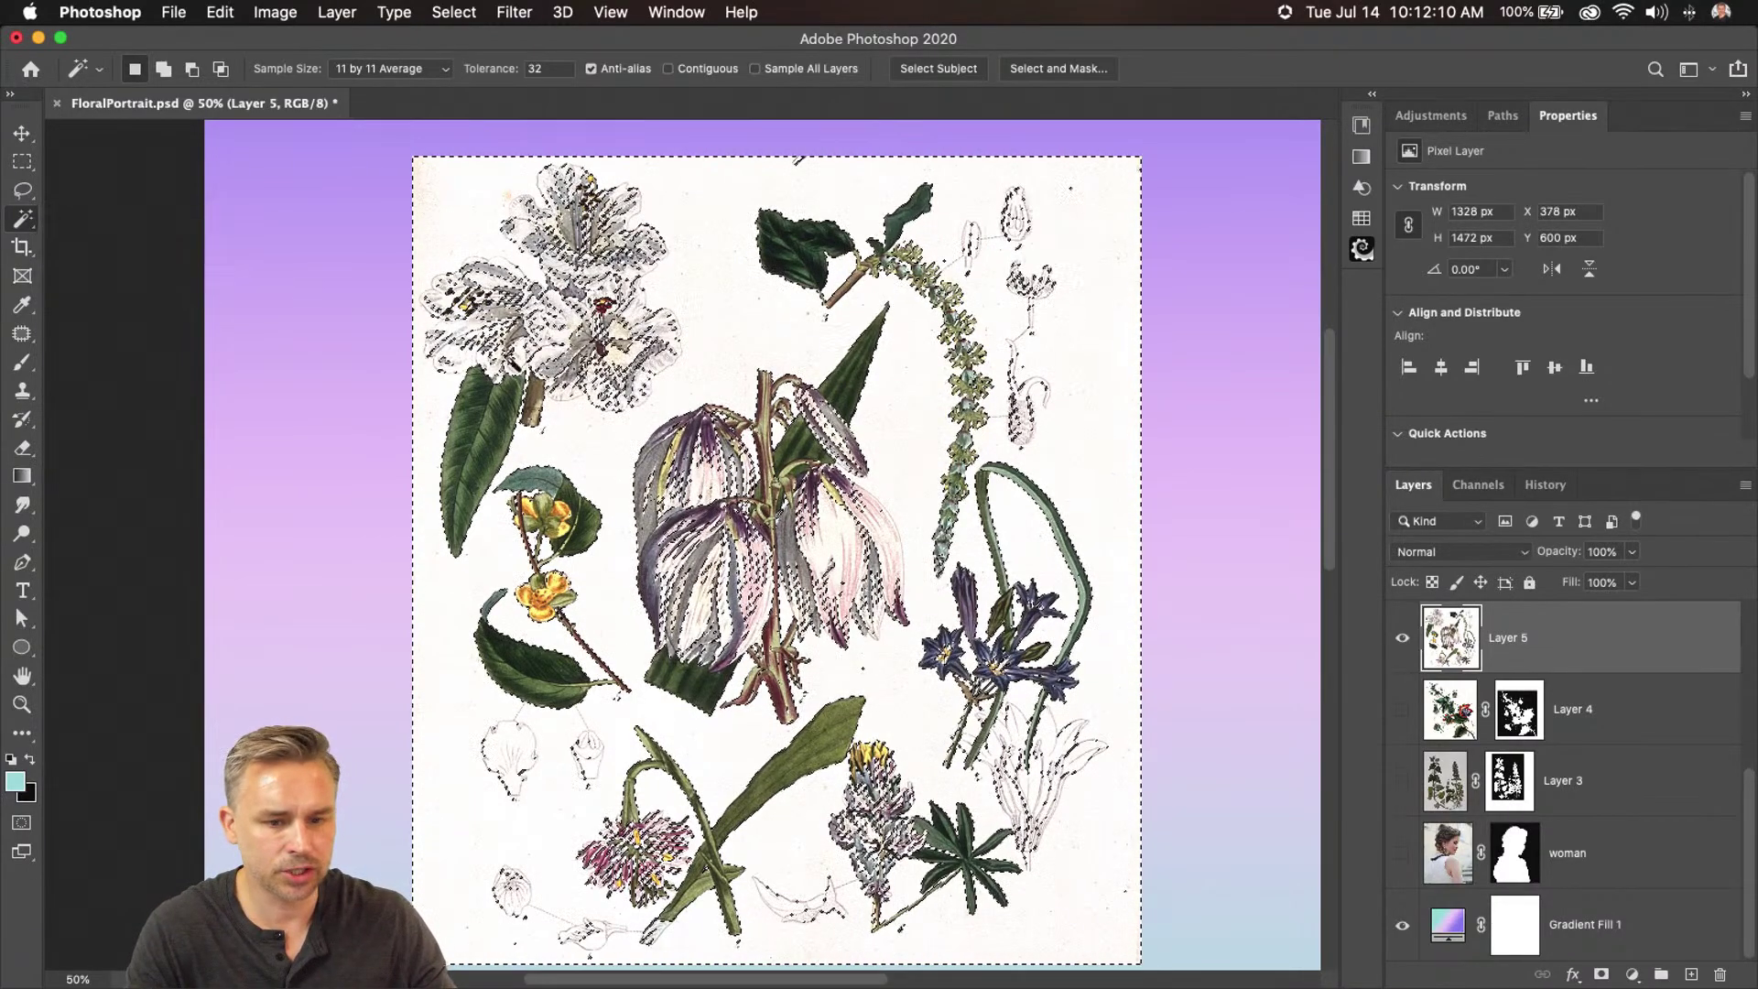
click(22, 219)
click(83, 258)
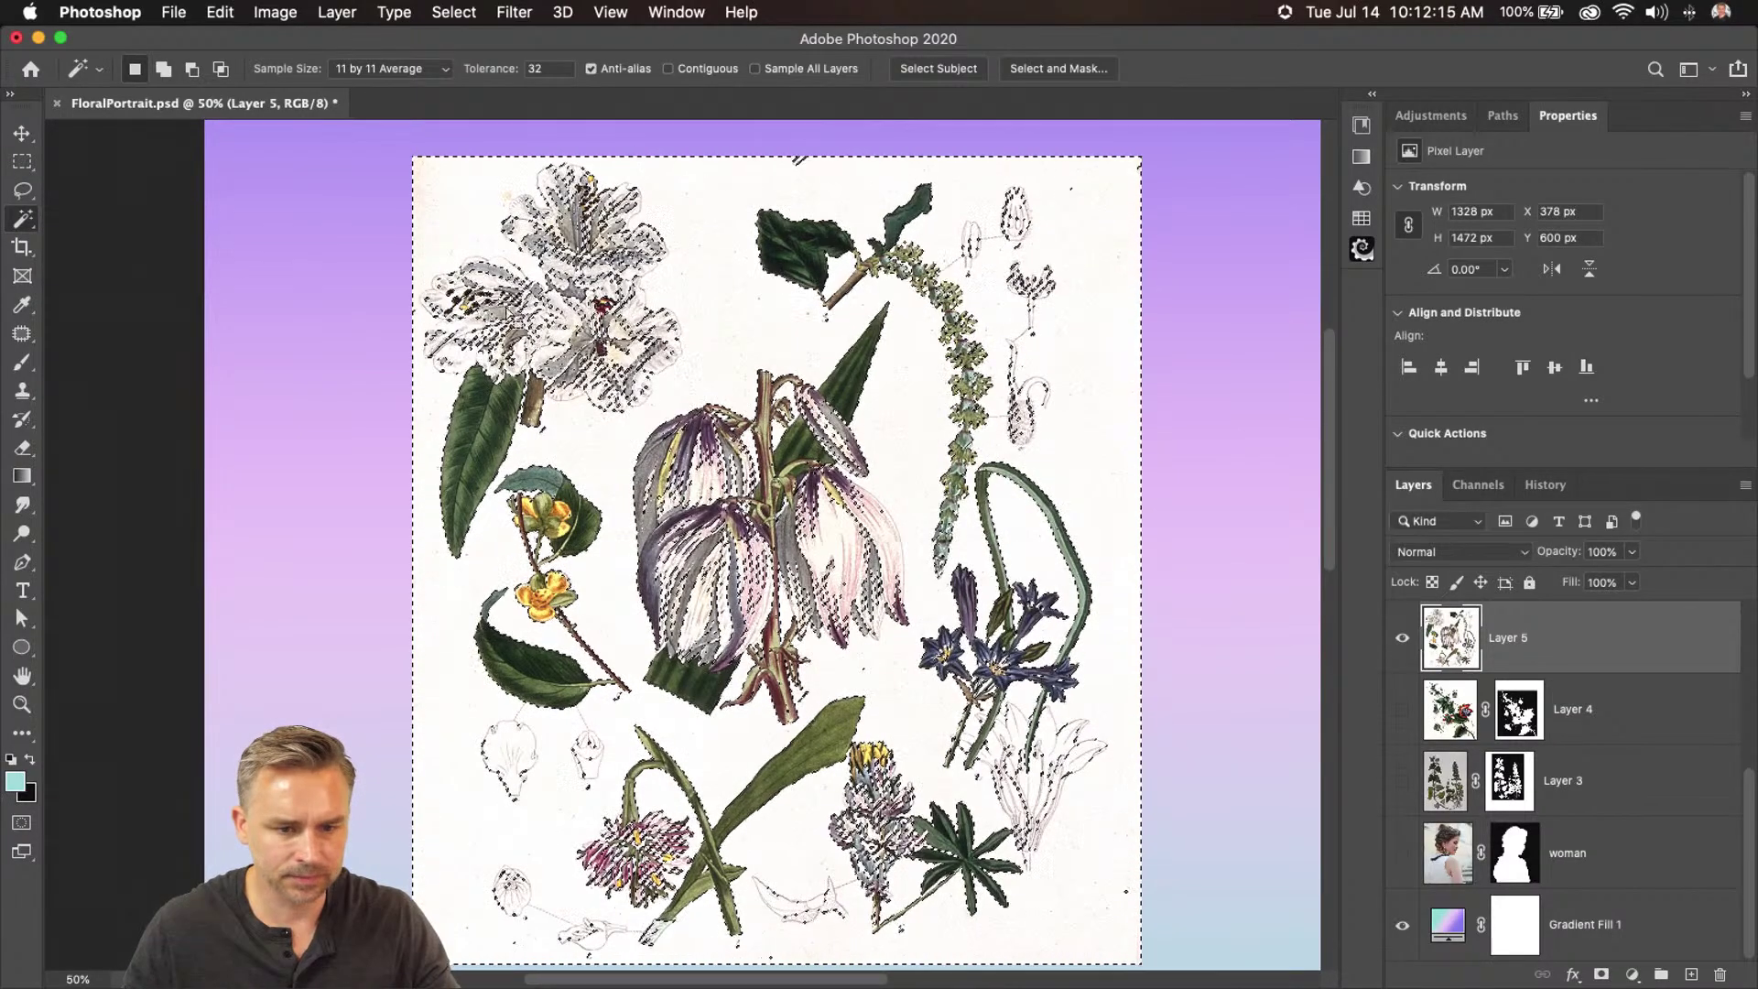
click(11, 217)
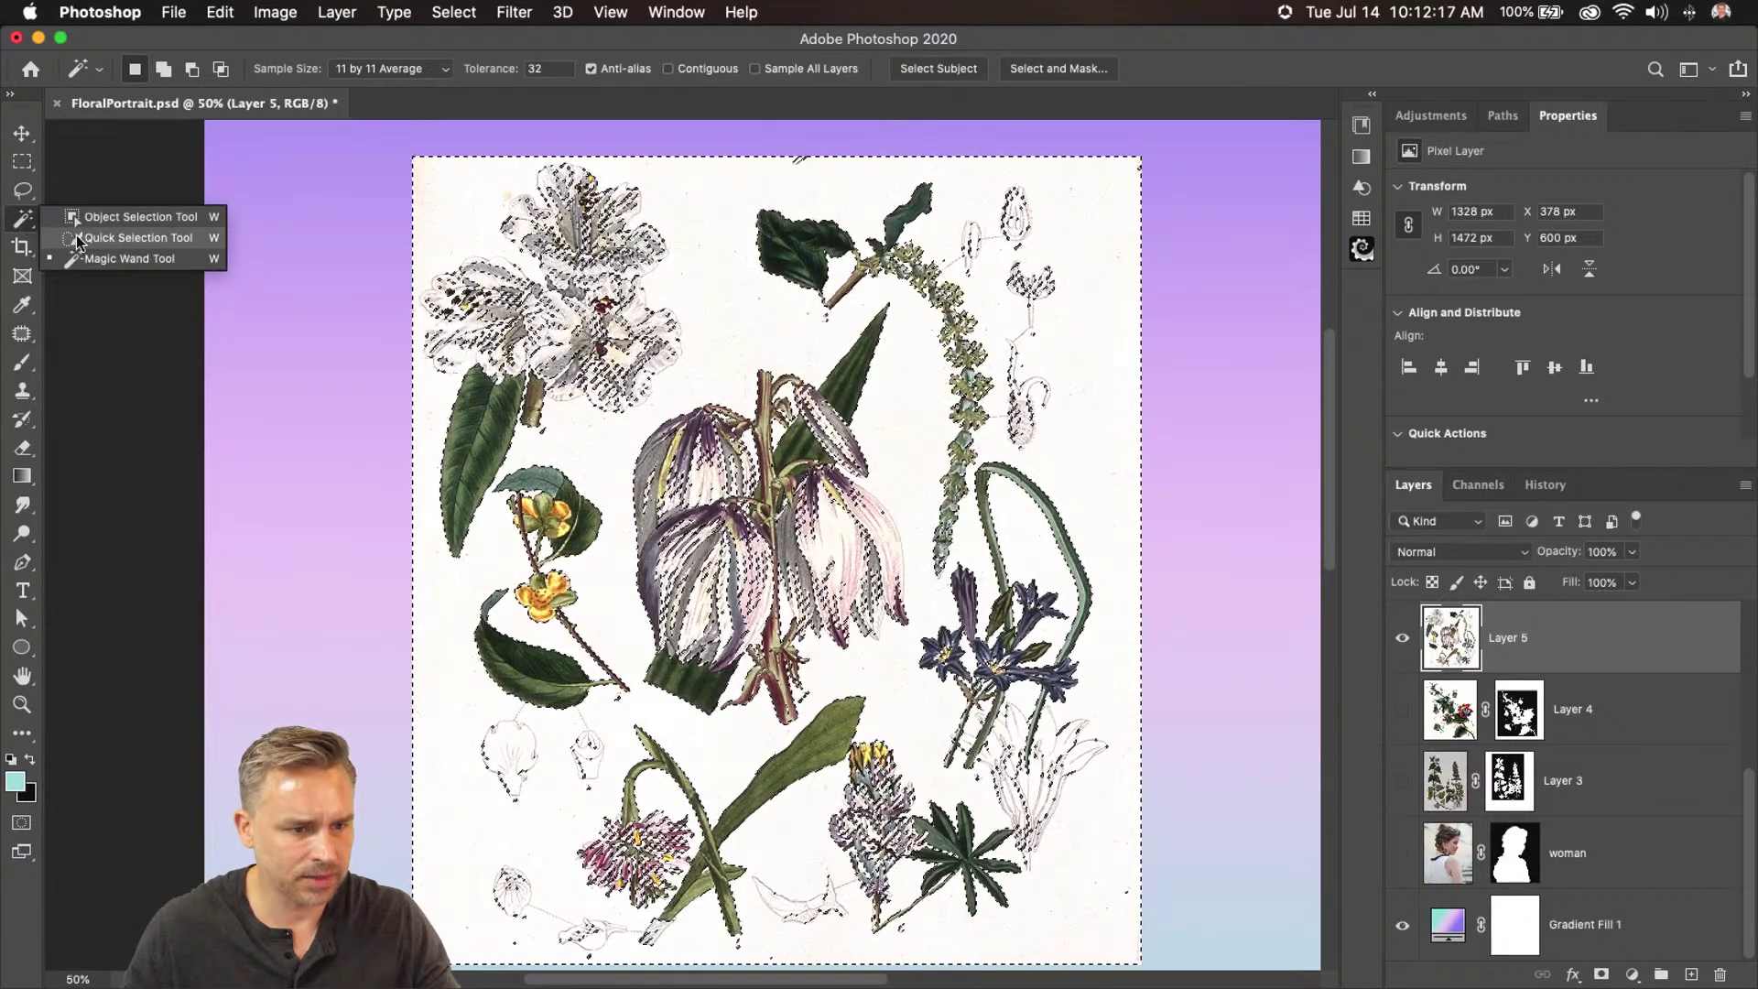
click(110, 240)
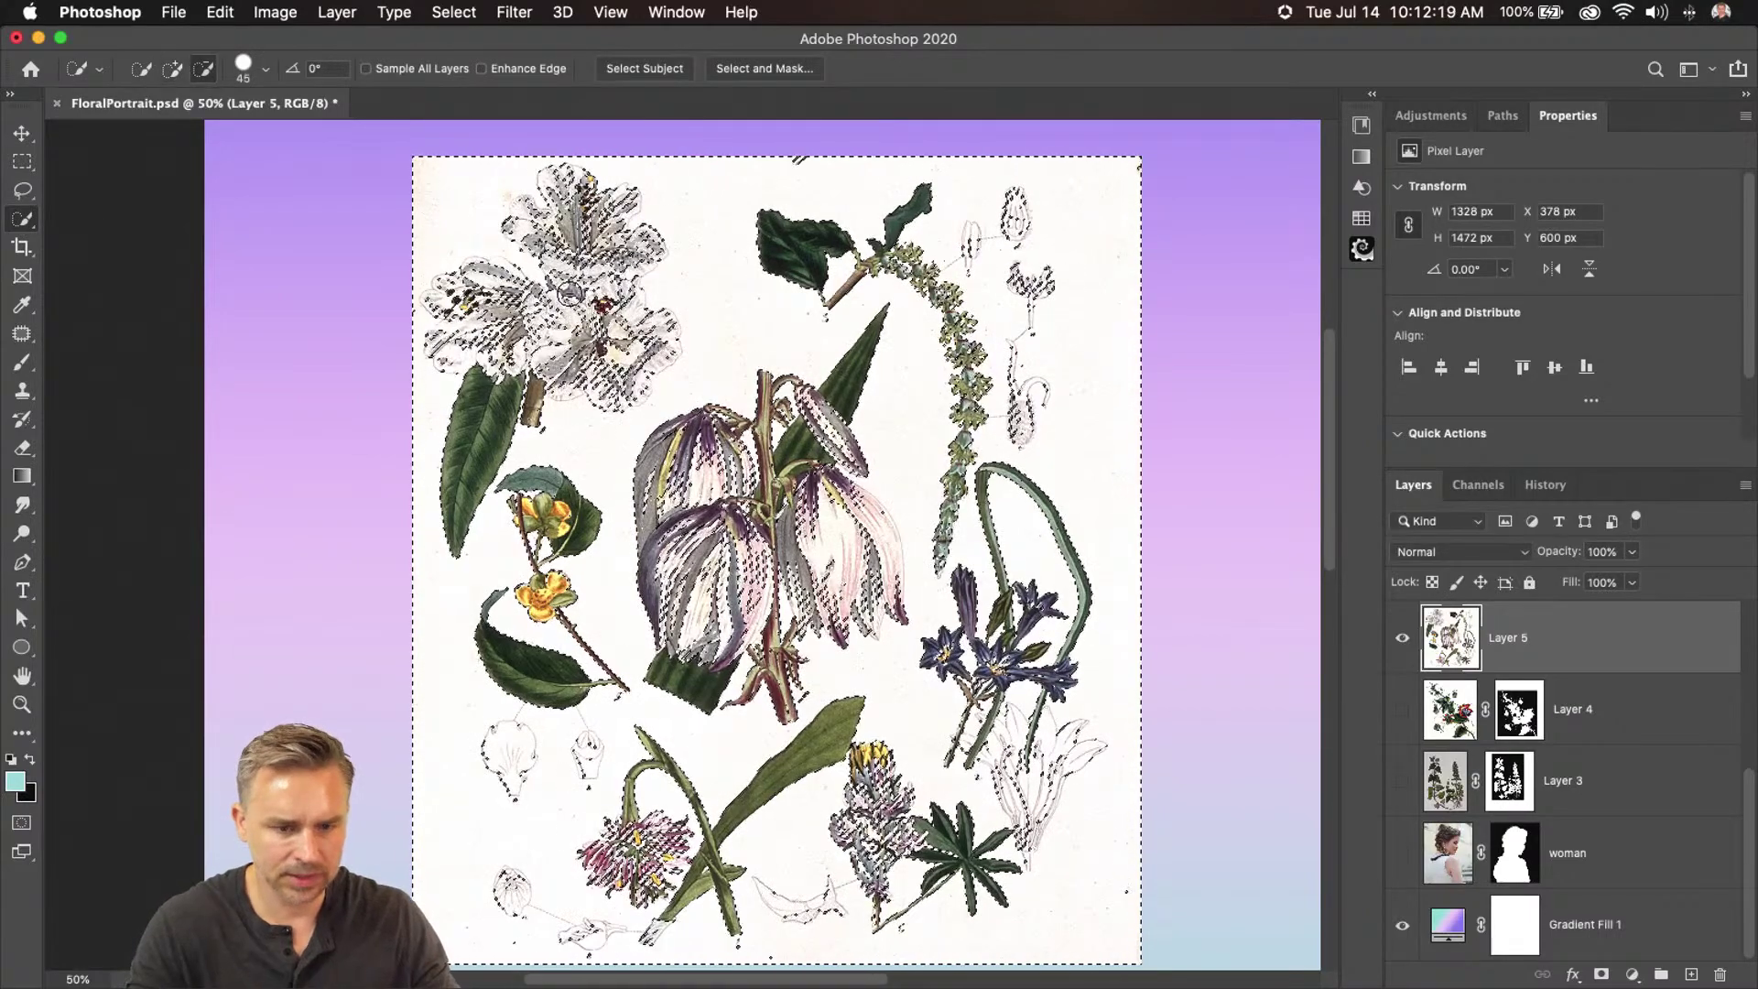
mouse_move(605, 293)
mouse_down()
mouse_move(509, 320)
mouse_move(485, 305)
mouse_up()
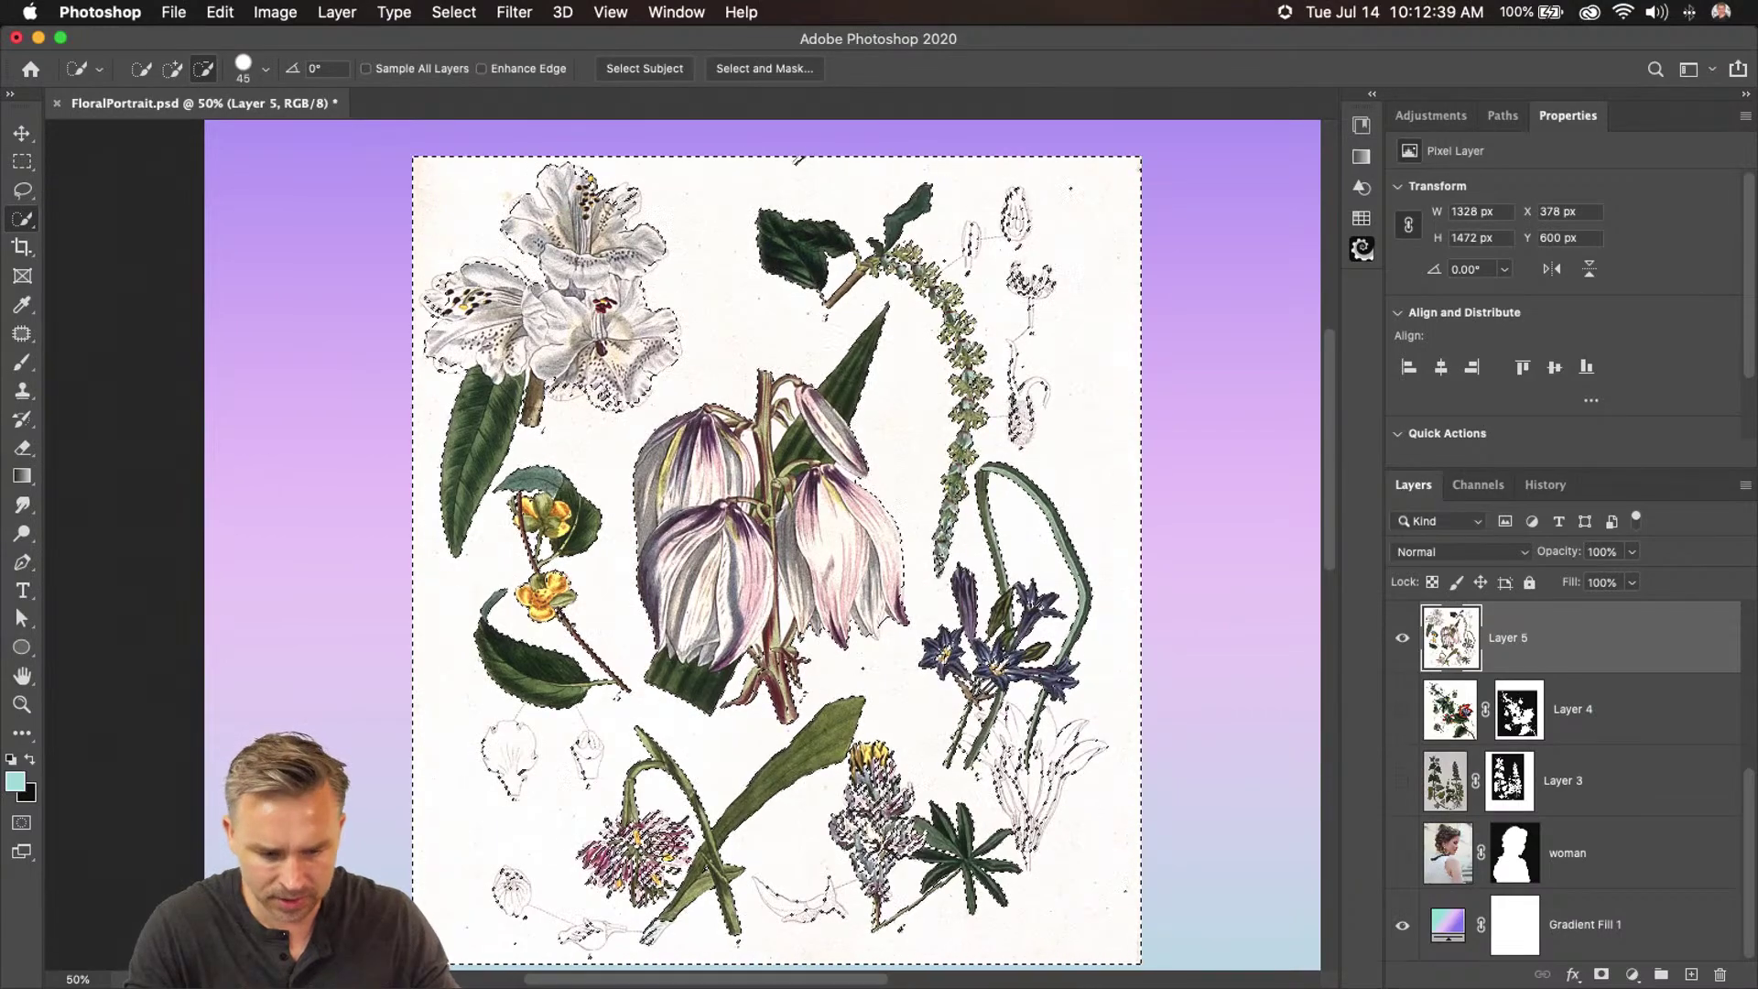
drag(597, 856, 826, 817)
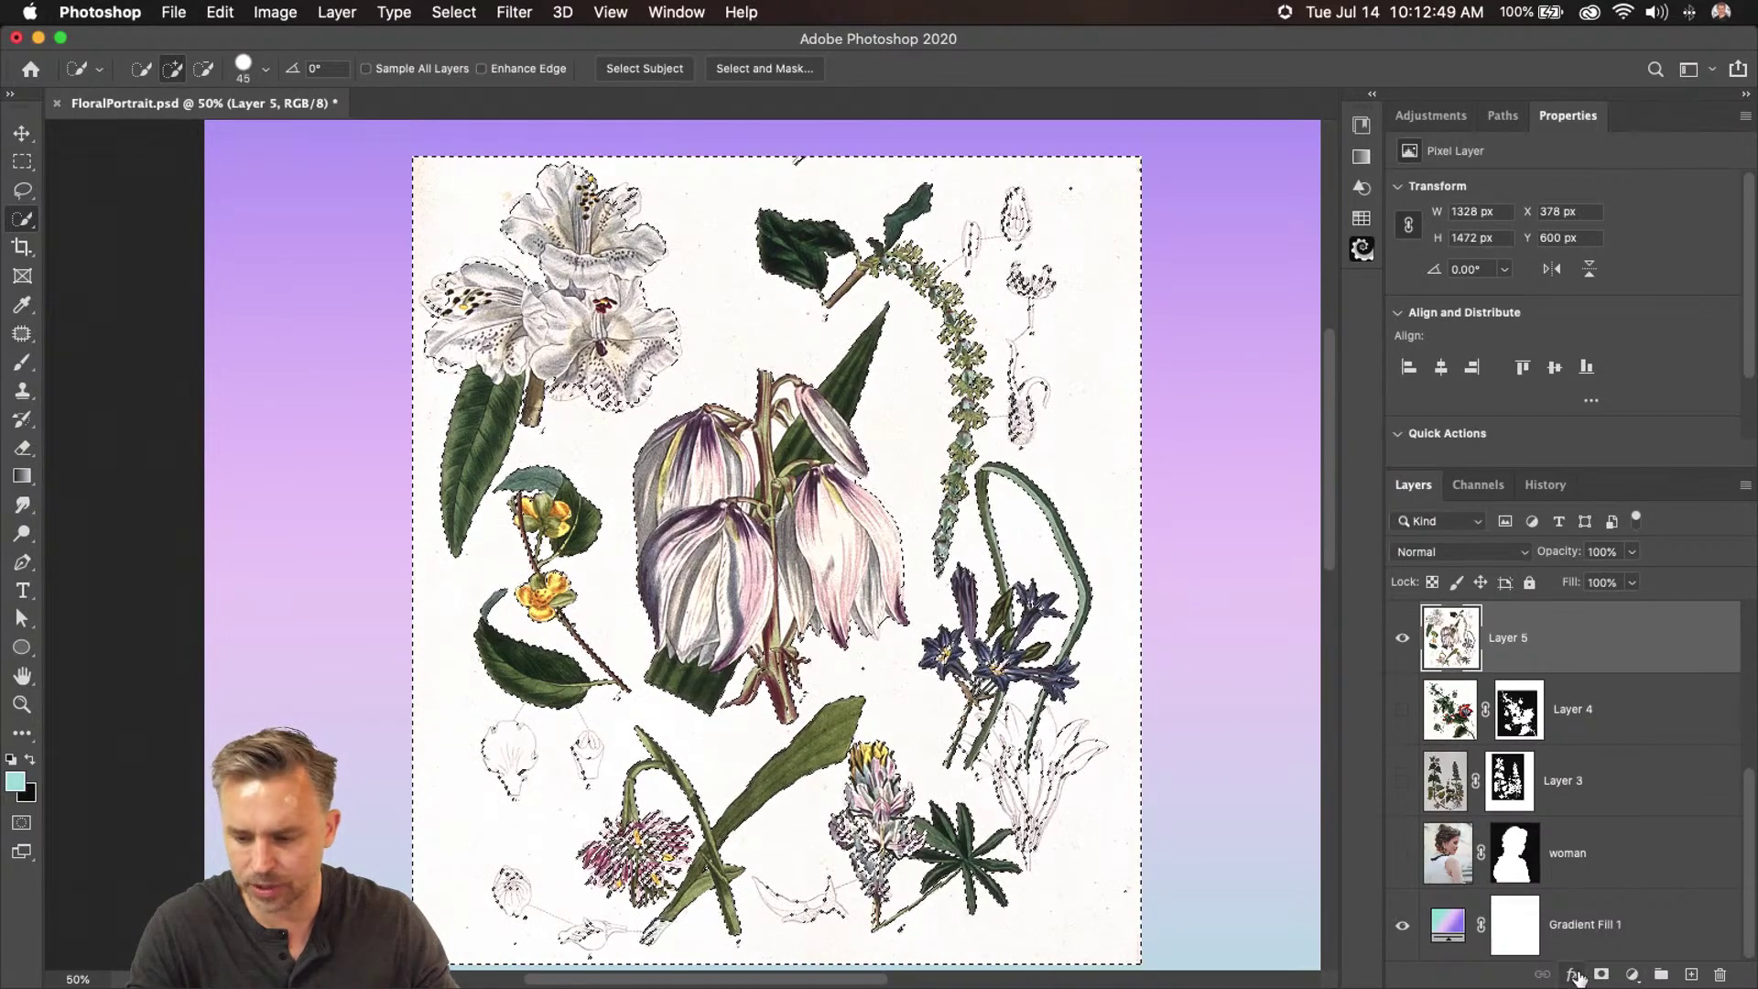
click(1600, 975)
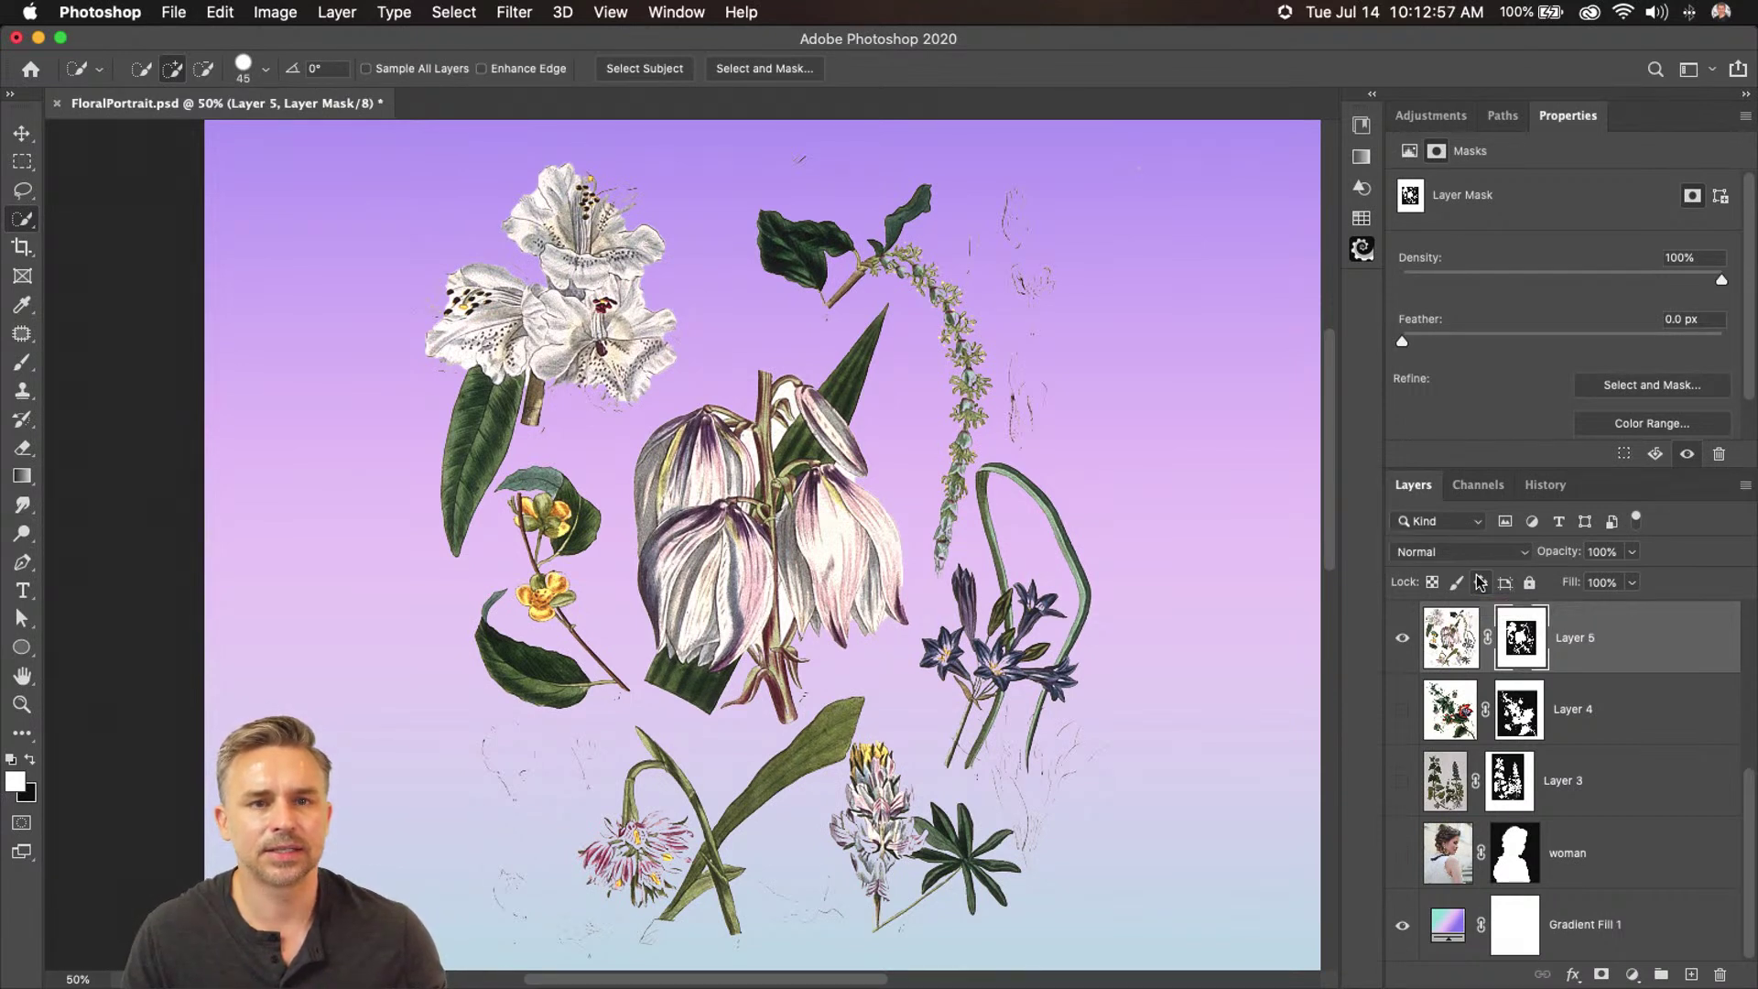
Hide Layer 5, and show and select Layer 6
scroll(1566, 686, up, 5)
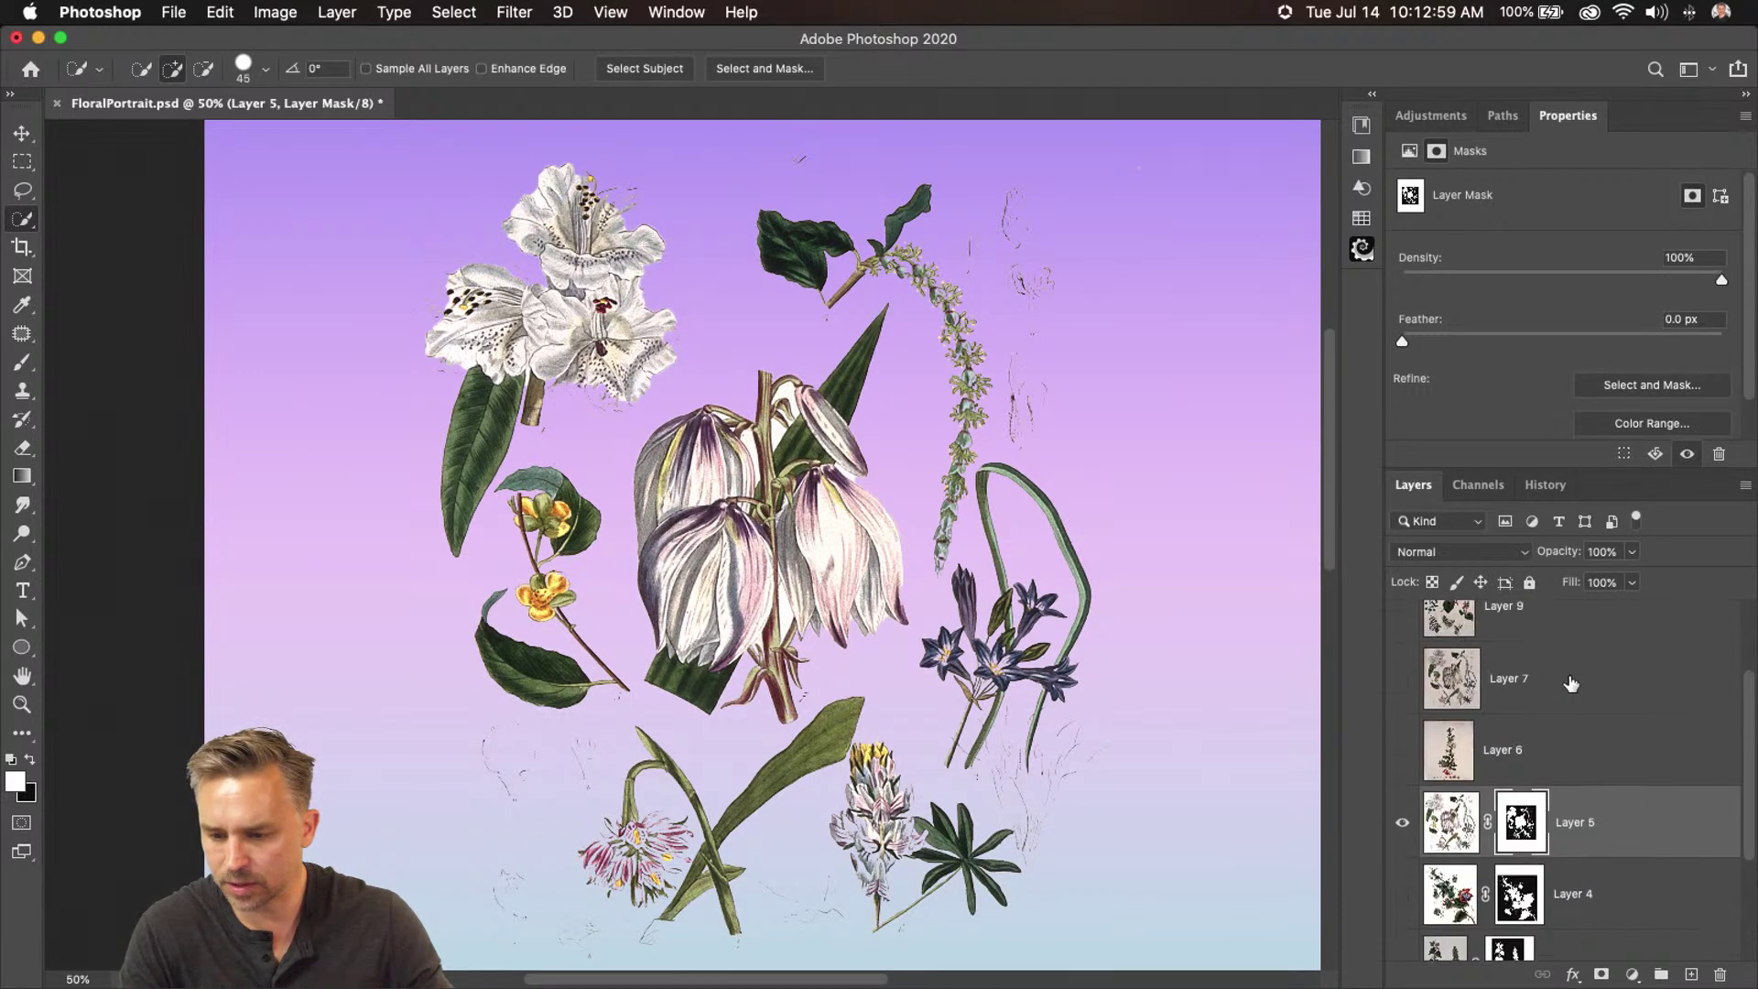
click(1402, 822)
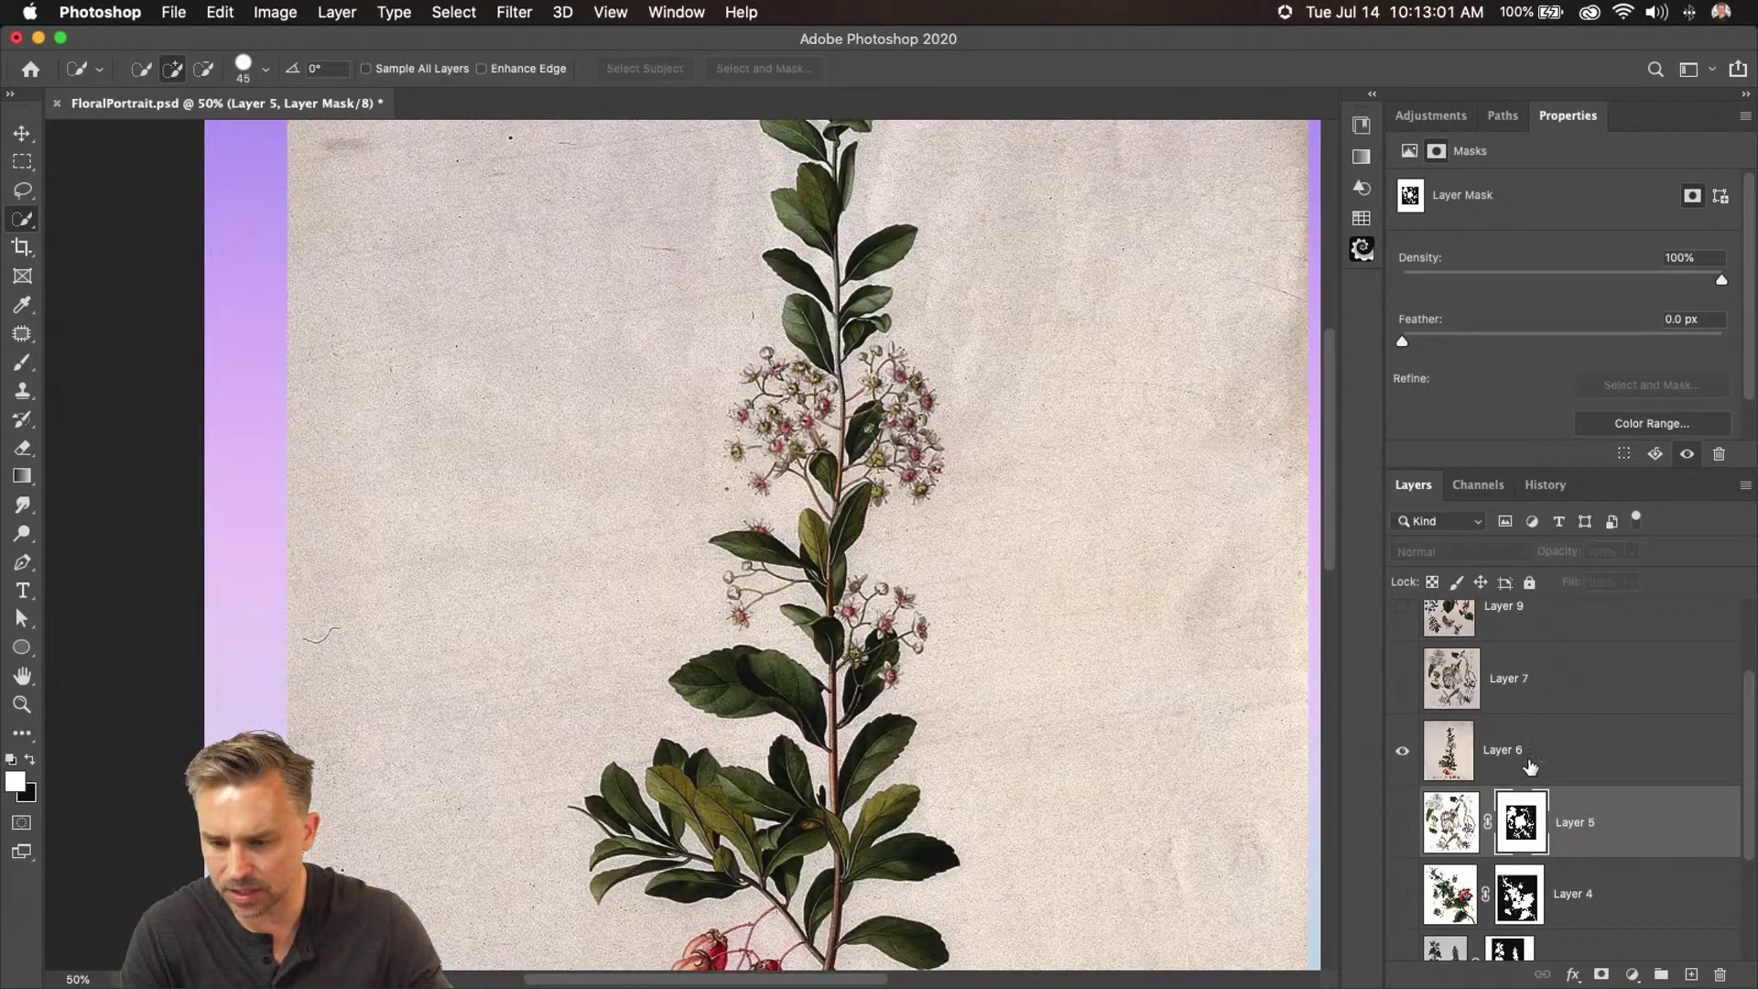
click(1506, 751)
key(super+minus)
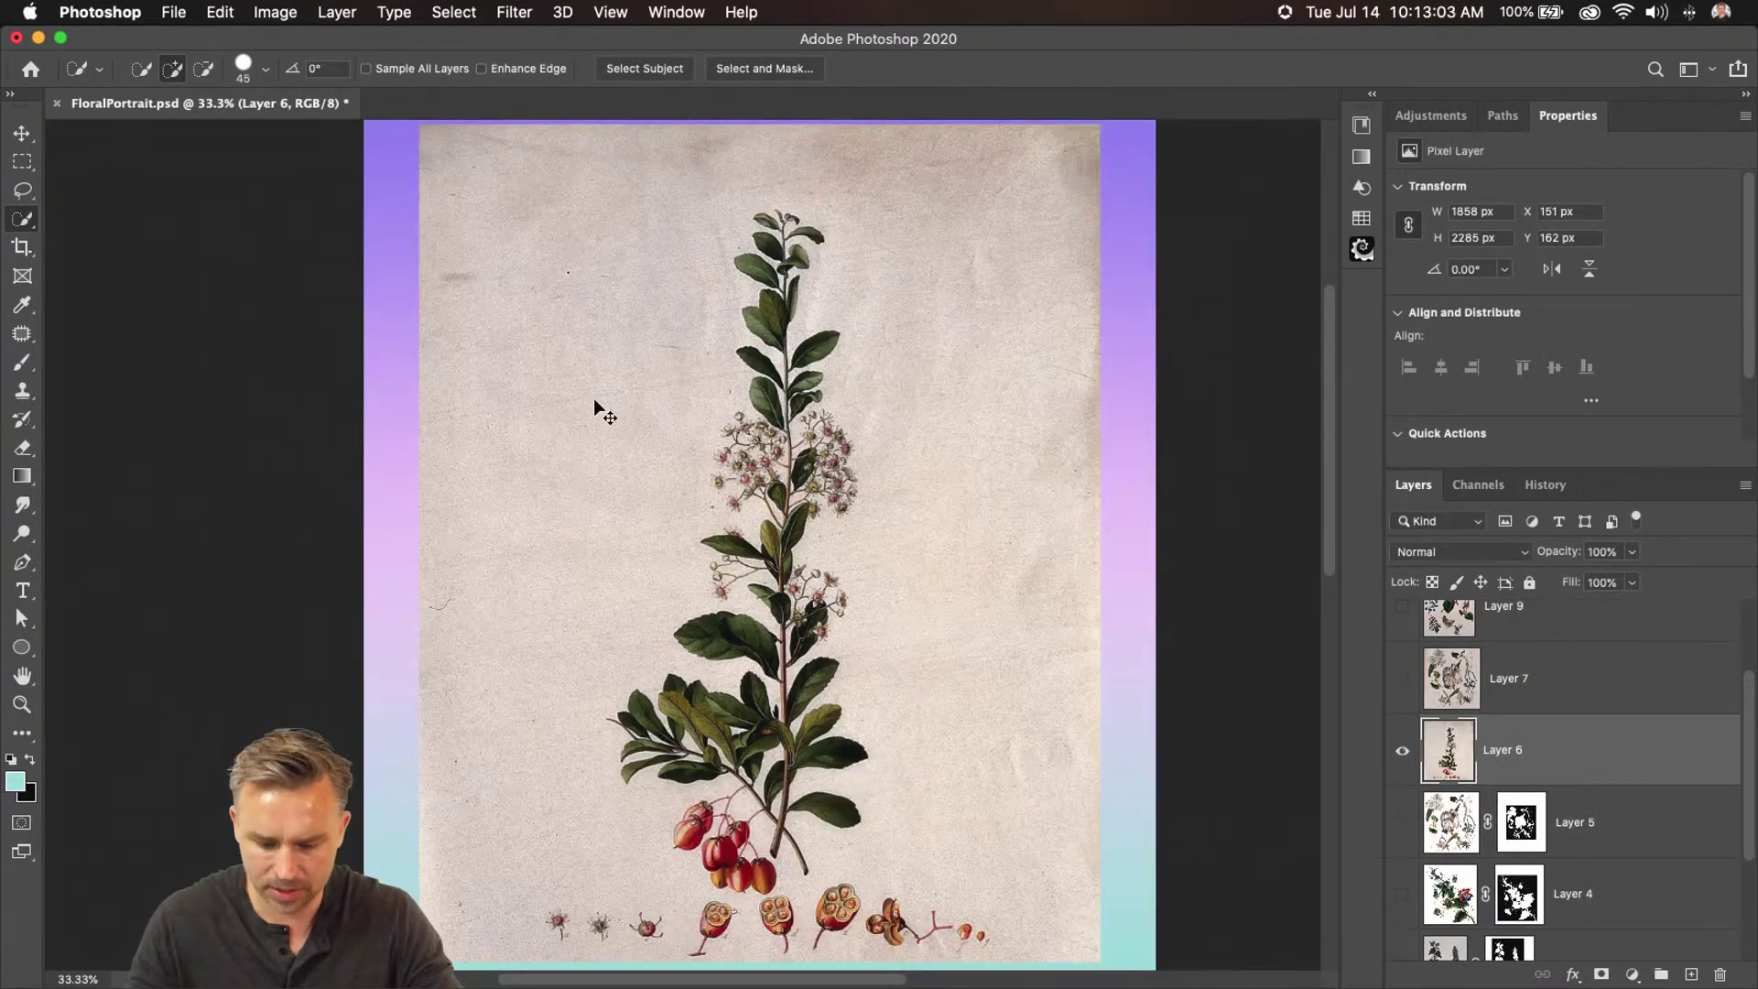
Apply a Levels adjustment to Layer 6 with input black 0 and input white 187
key(super+l)
drag(1485, 573, 1441, 574)
mouse_move(1211, 572)
mouse_down()
mouse_move(1239, 570)
mouse_move(1197, 577)
mouse_up()
drag(1440, 573, 1434, 577)
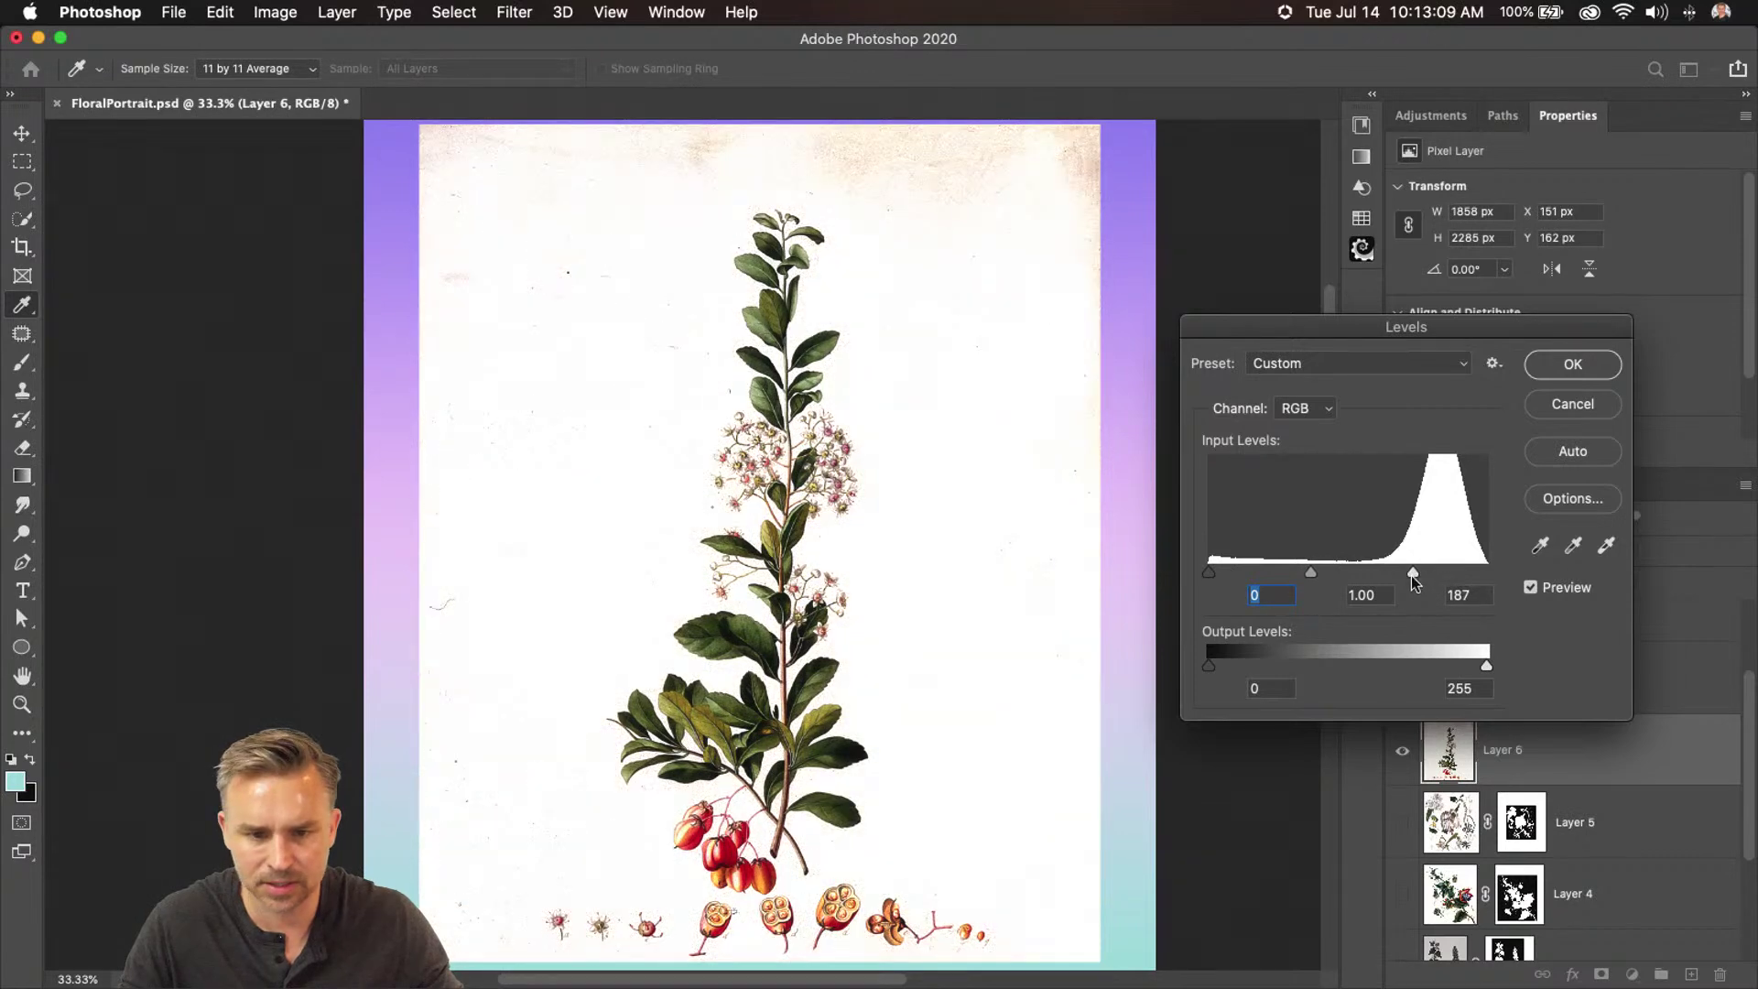
key(Return)
Lasso loosely around the tall plant on Layer 6, excluding the seed details below, and delete everything outside the outline
key(w)
key(super+minus)
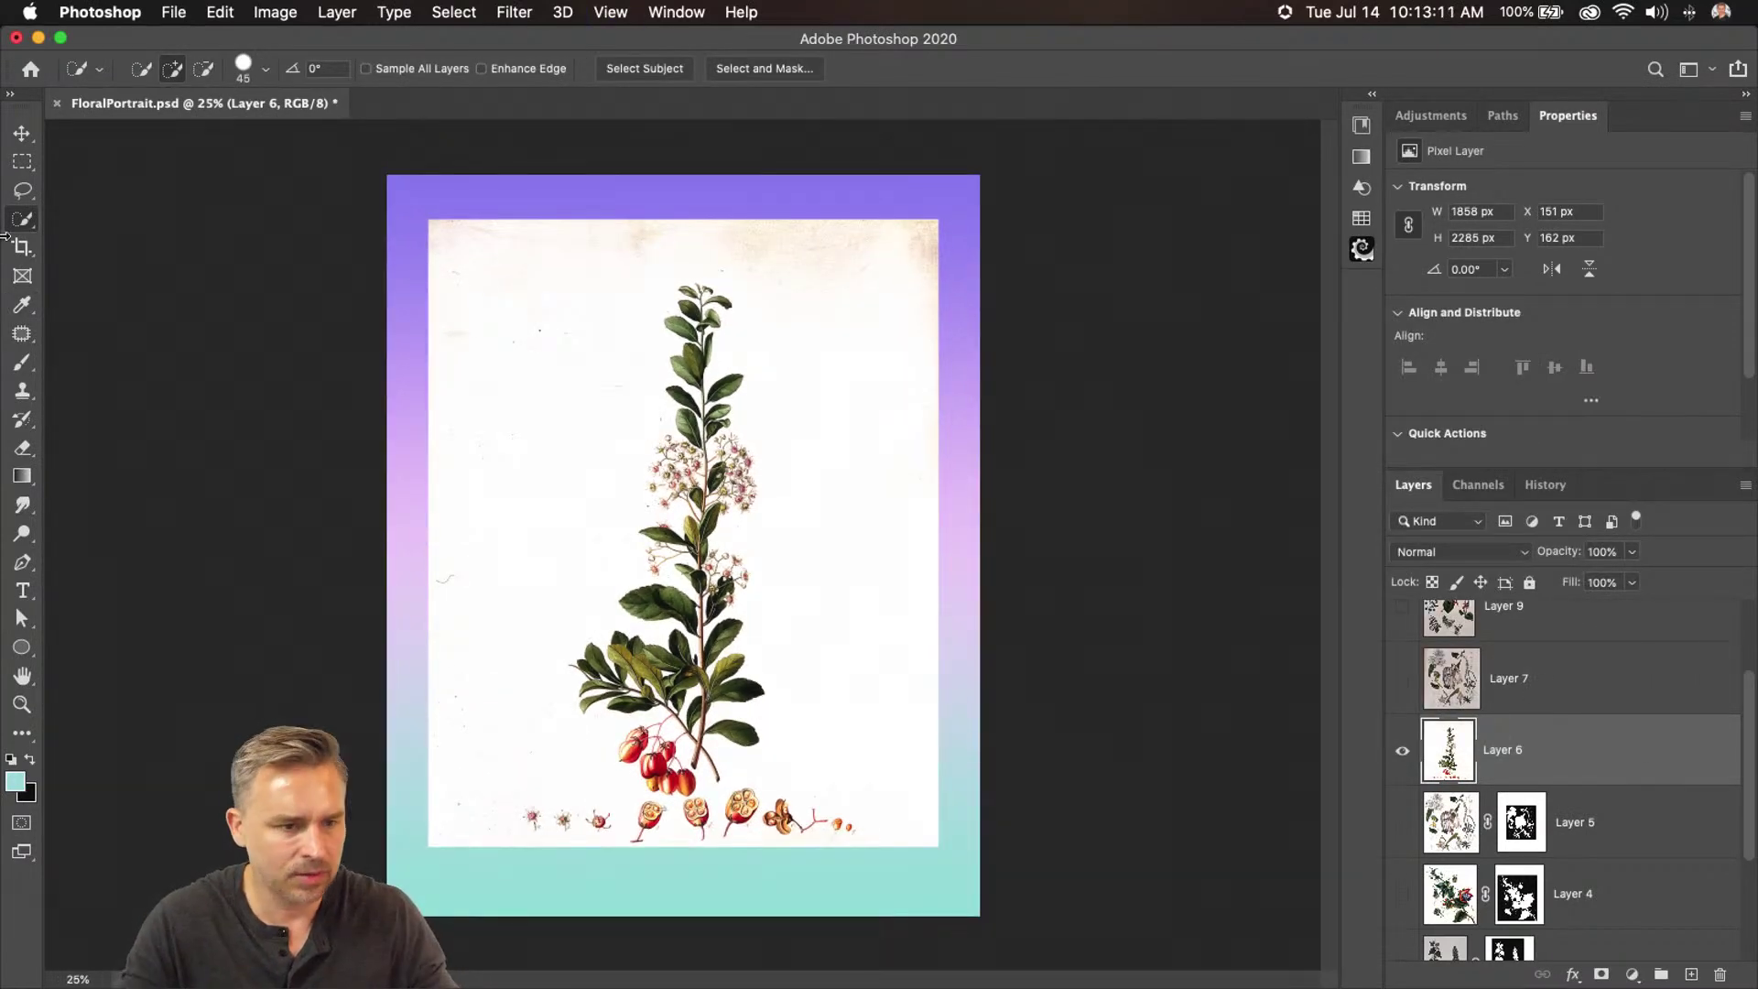
key(l)
mouse_move(643, 305)
mouse_down()
mouse_move(680, 268)
mouse_move(757, 320)
mouse_move(758, 624)
mouse_move(779, 758)
mouse_move(758, 785)
mouse_move(662, 802)
mouse_move(593, 784)
mouse_move(510, 640)
mouse_move(570, 384)
mouse_up()
key(super+shift+i)
key(Delete)
key(super+d)
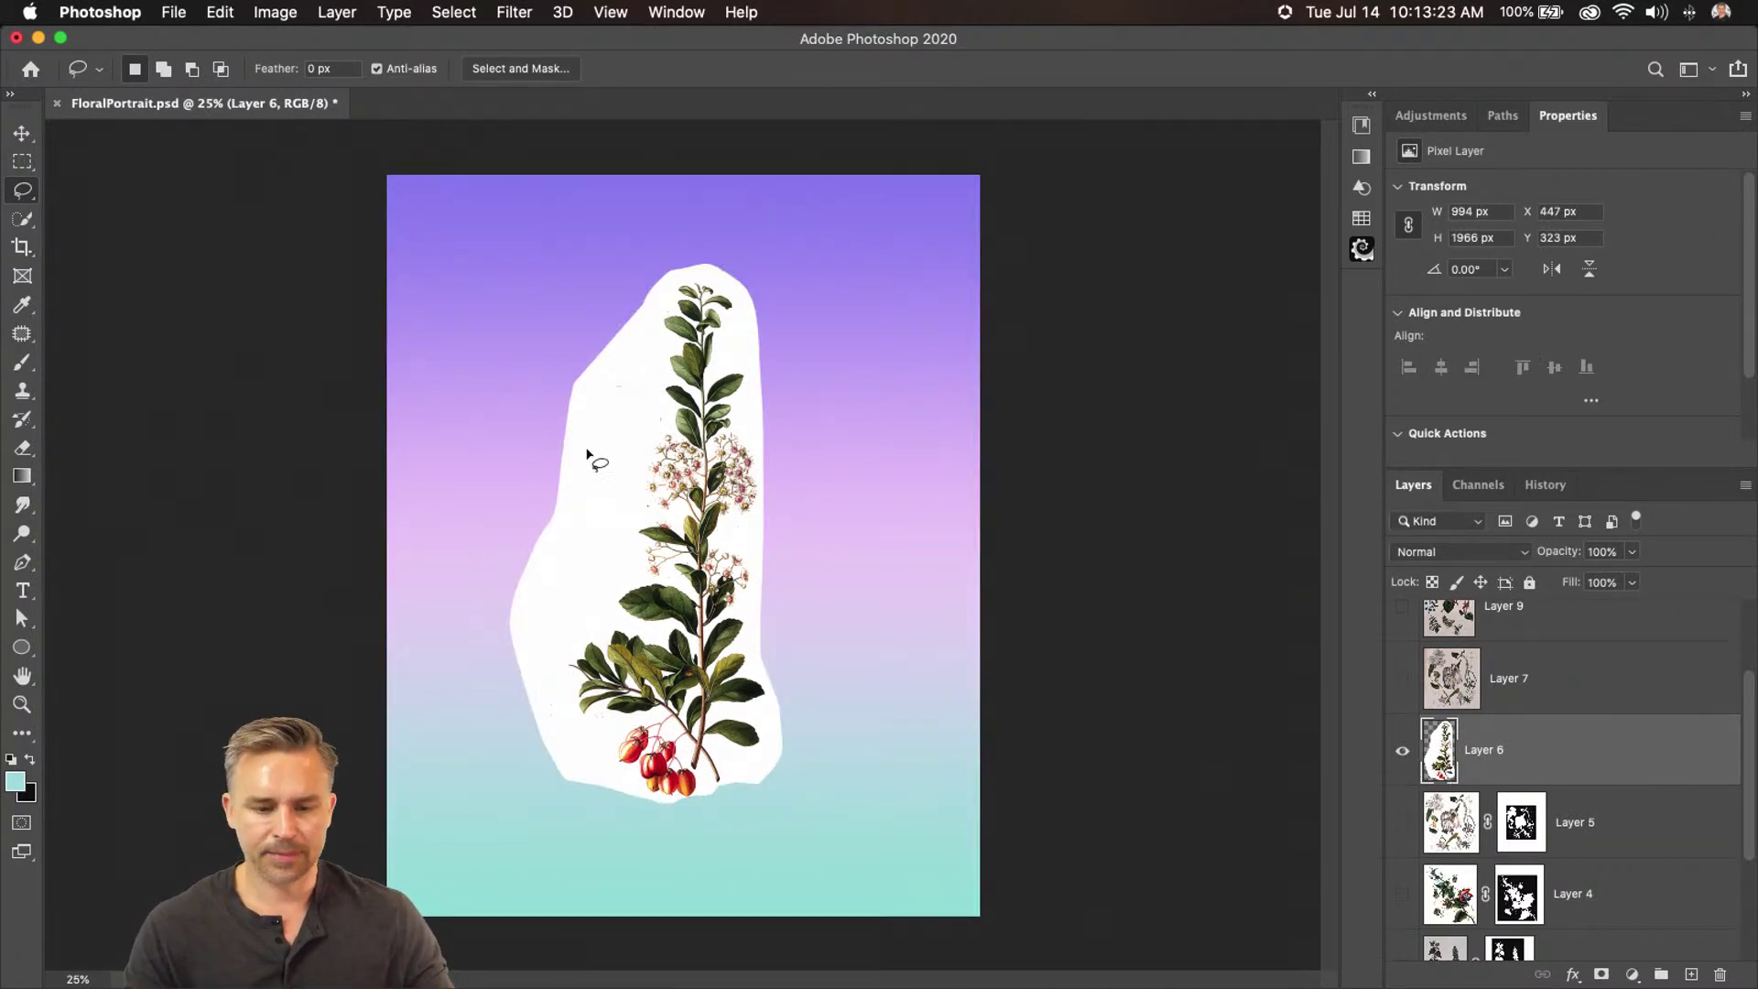
Isolate the Green channel and load it as a selection
key(super+equal)
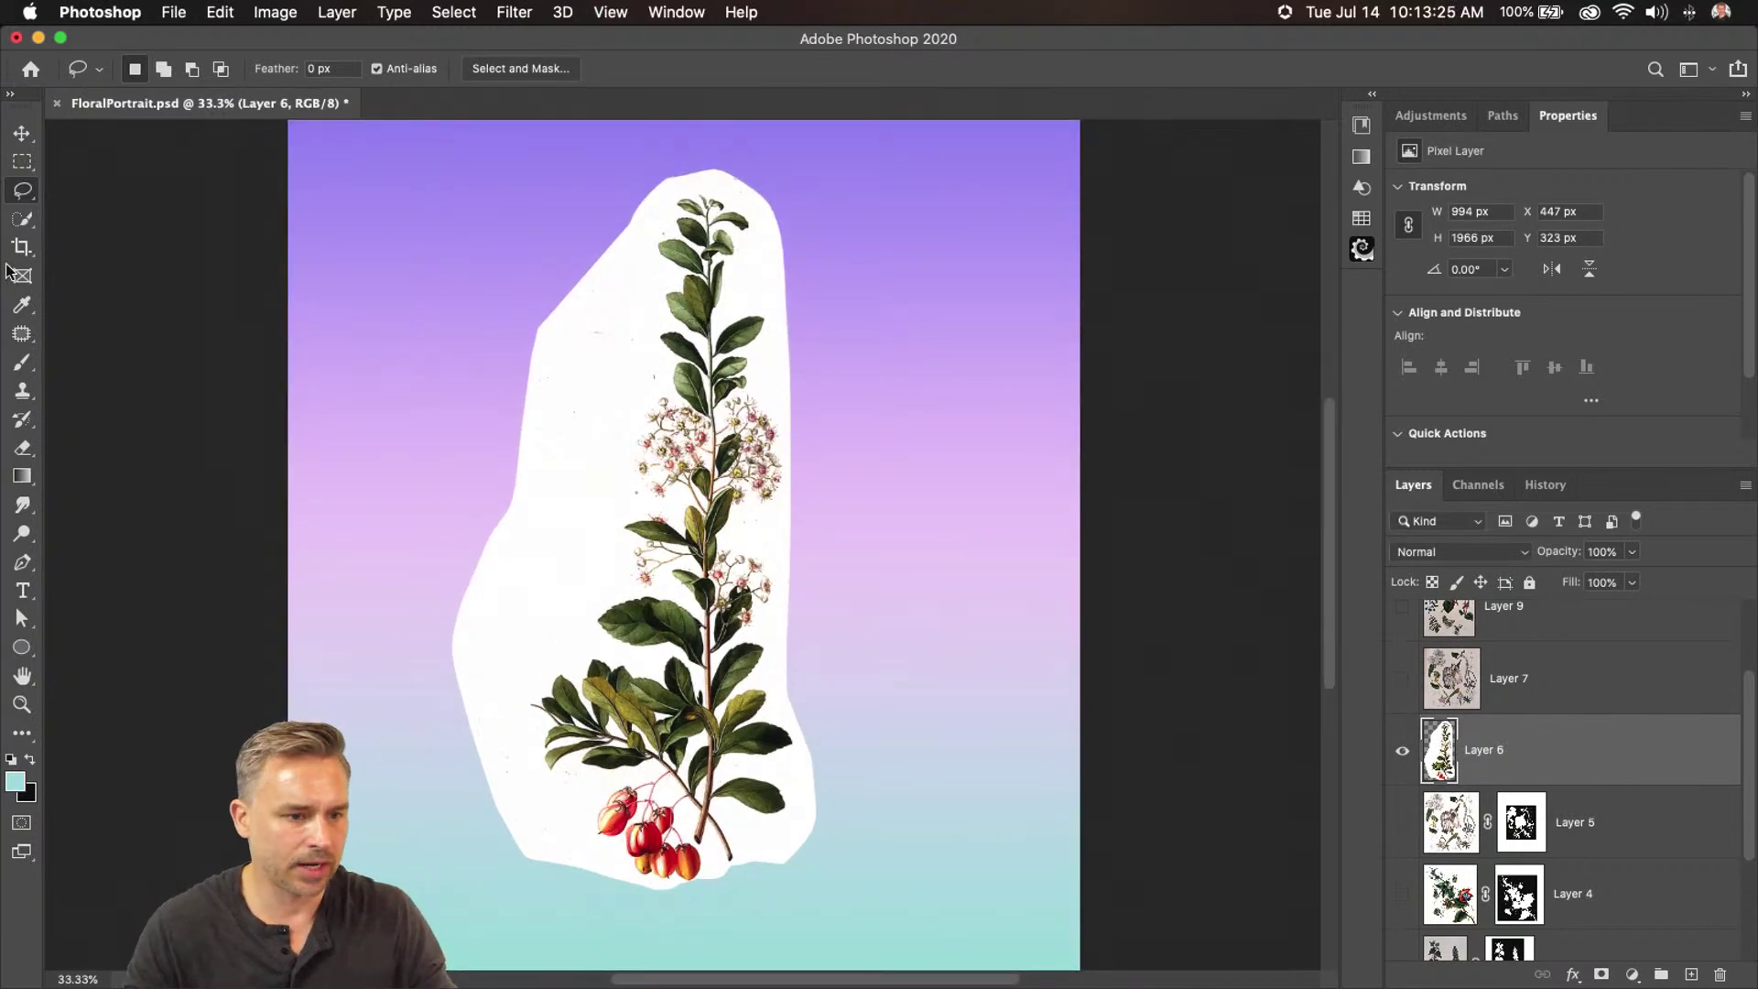
click(22, 218)
click(88, 259)
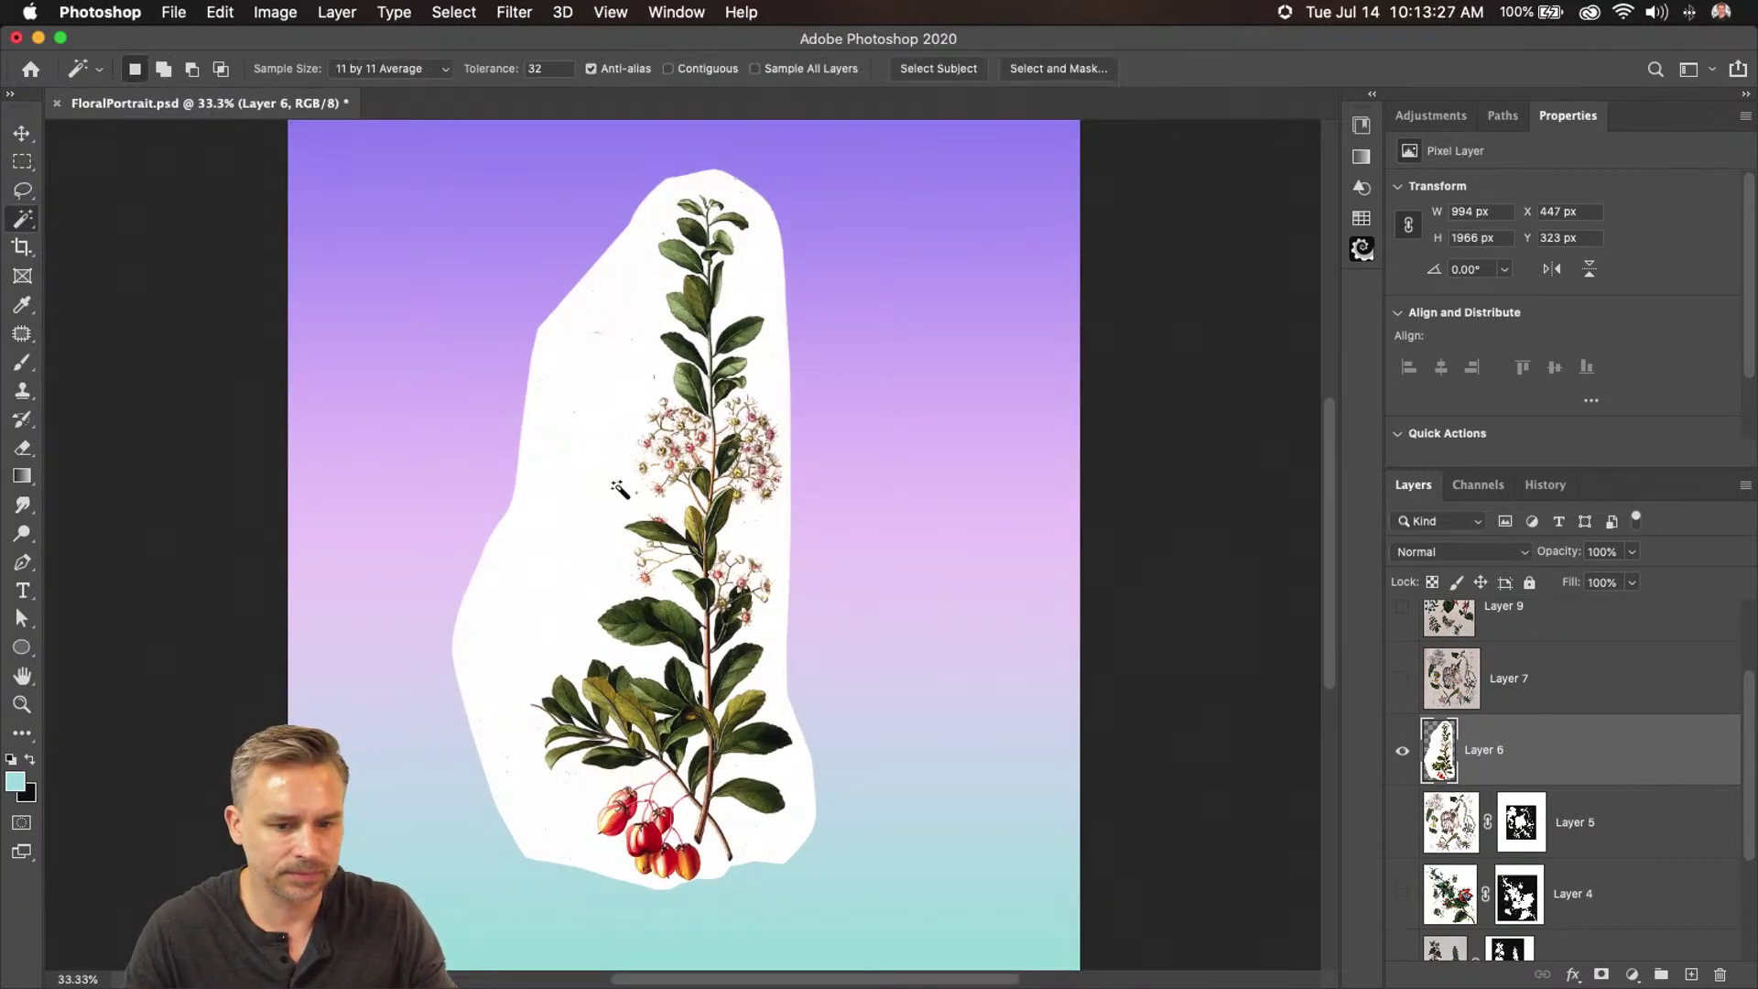
click(1476, 486)
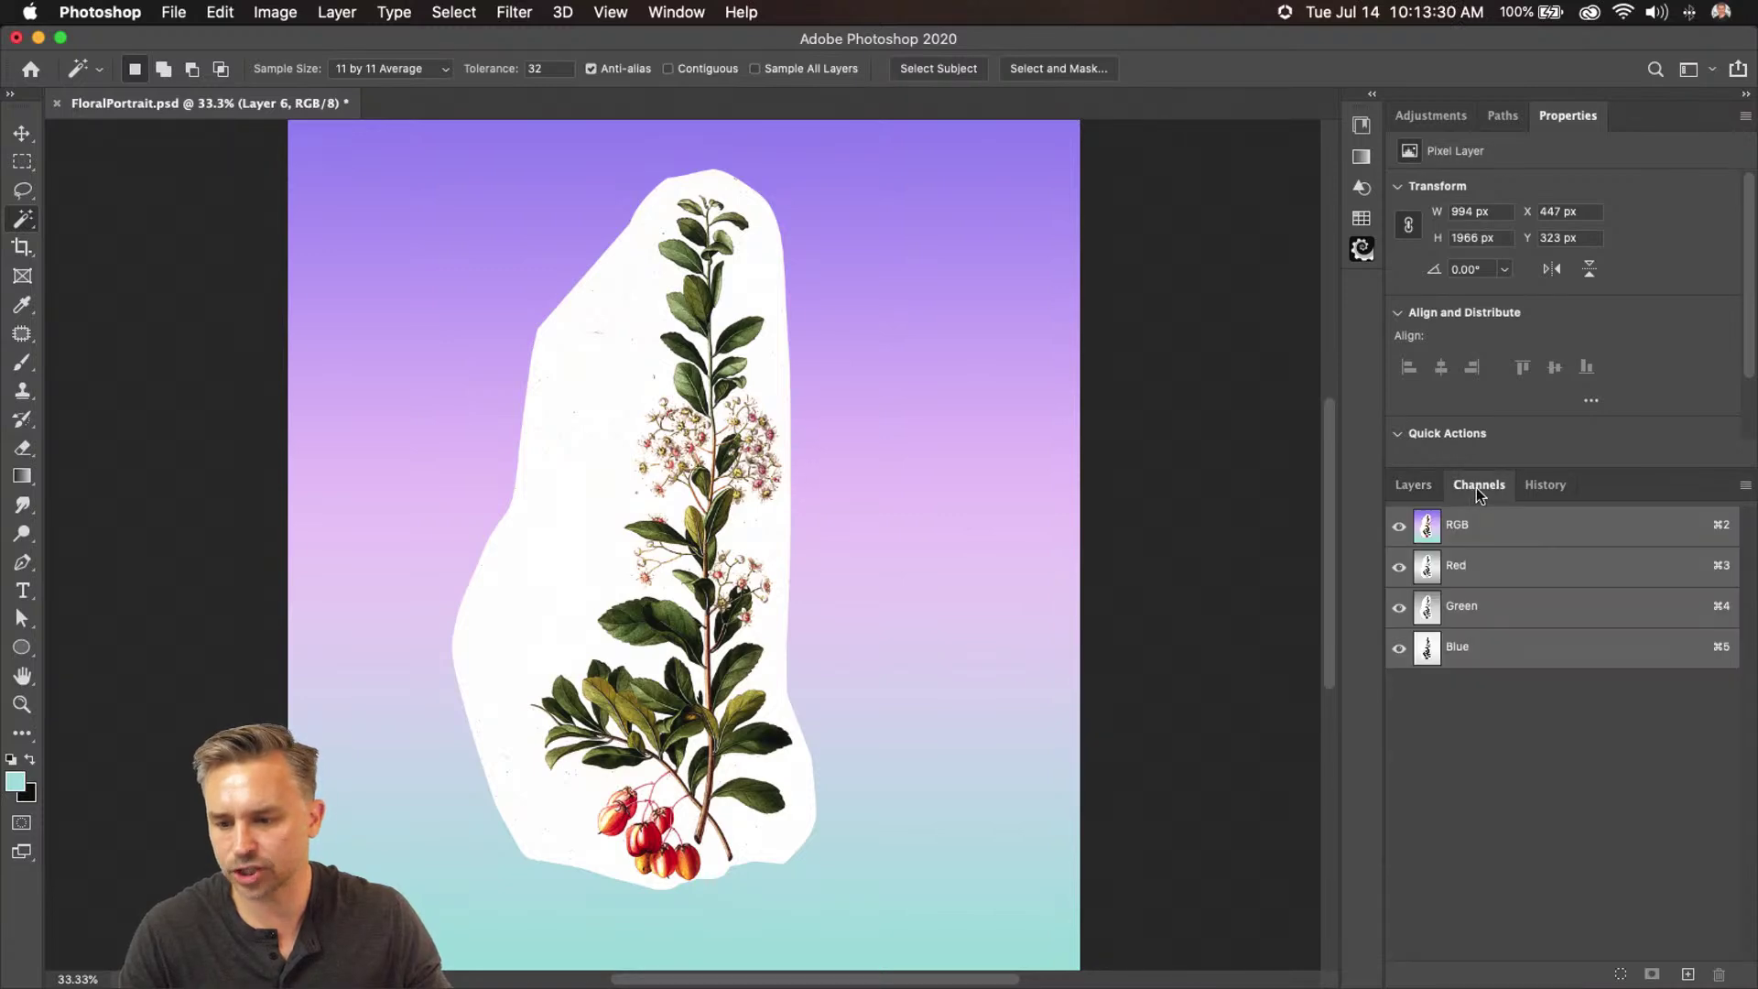
click(1425, 613)
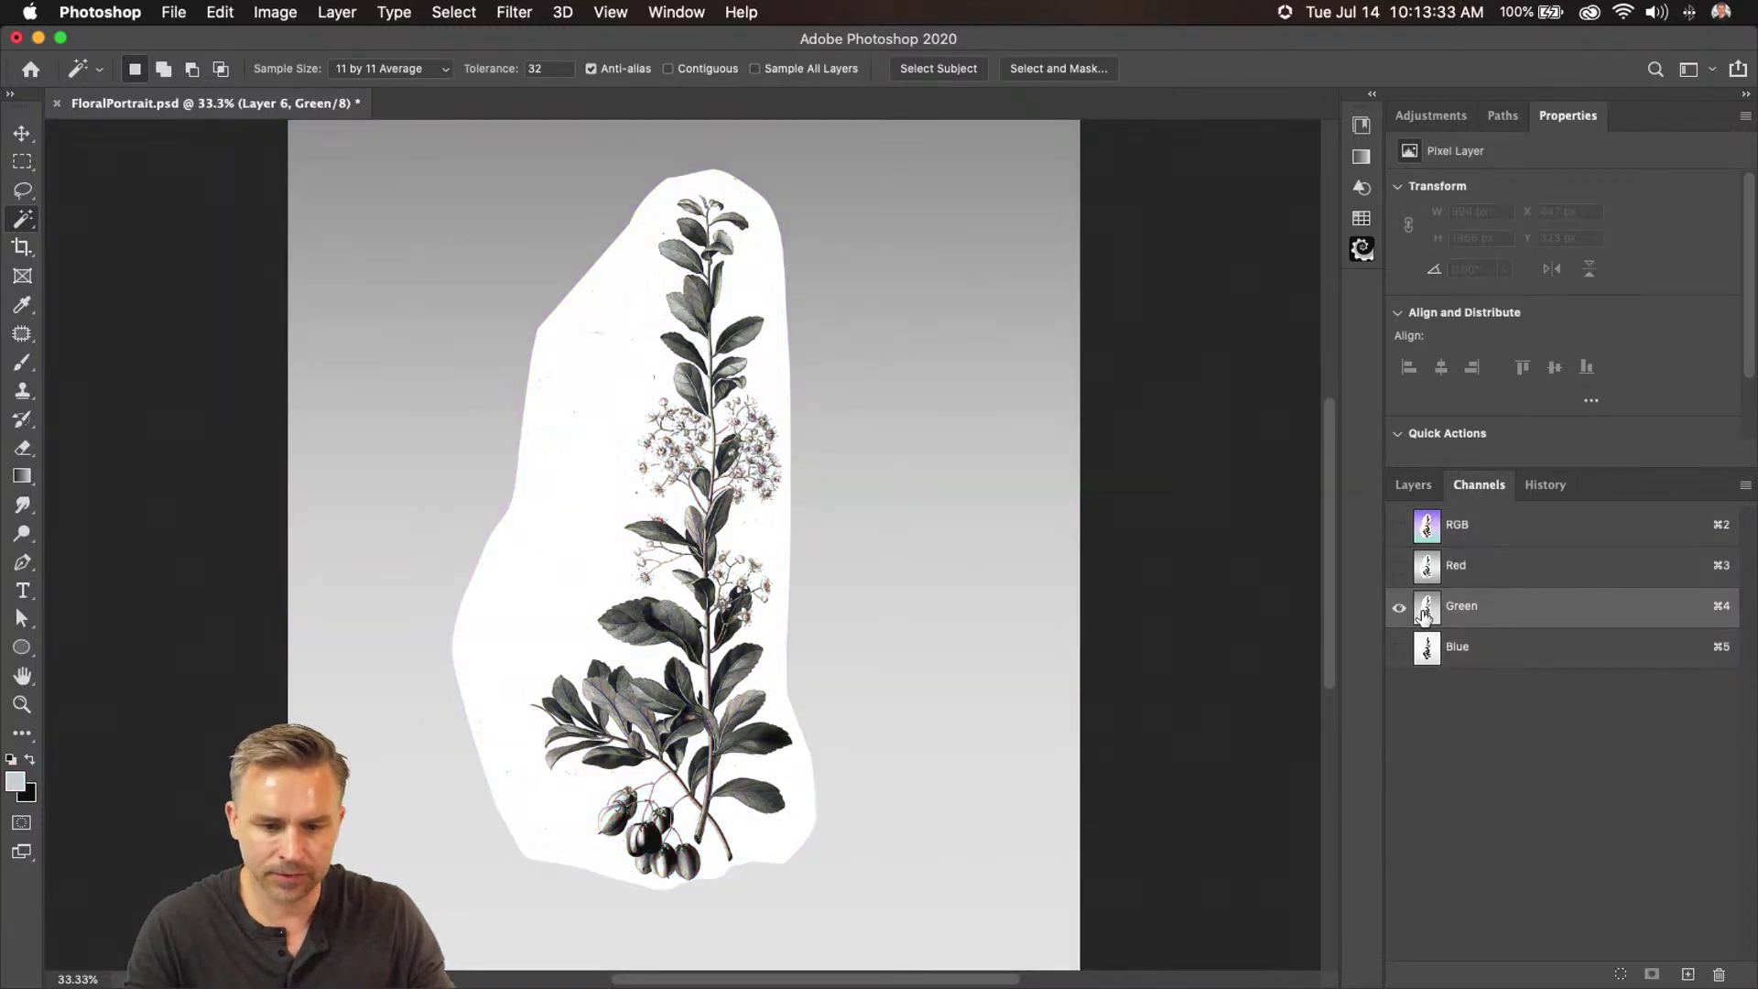
super+click(1426, 610)
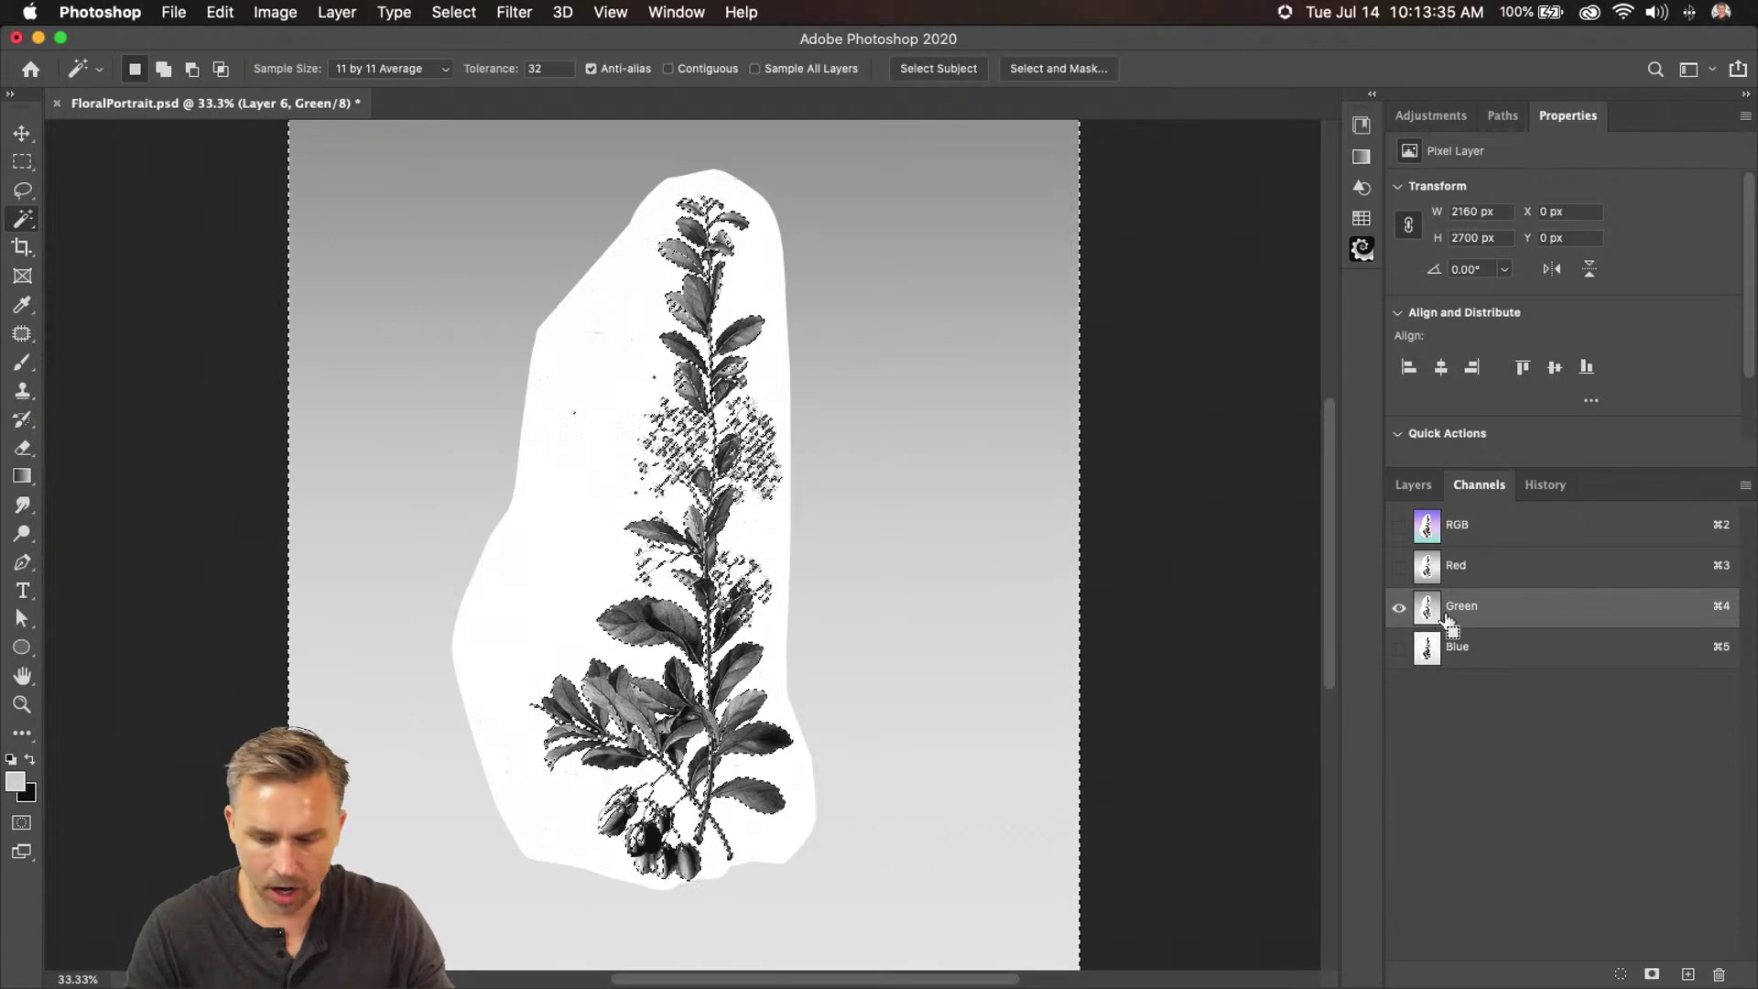
View the Red, Green and Blue channels one at a time to compare the plant's contrast against the paper
click(1459, 568)
key(super+2)
click(1465, 570)
click(1464, 621)
click(1463, 649)
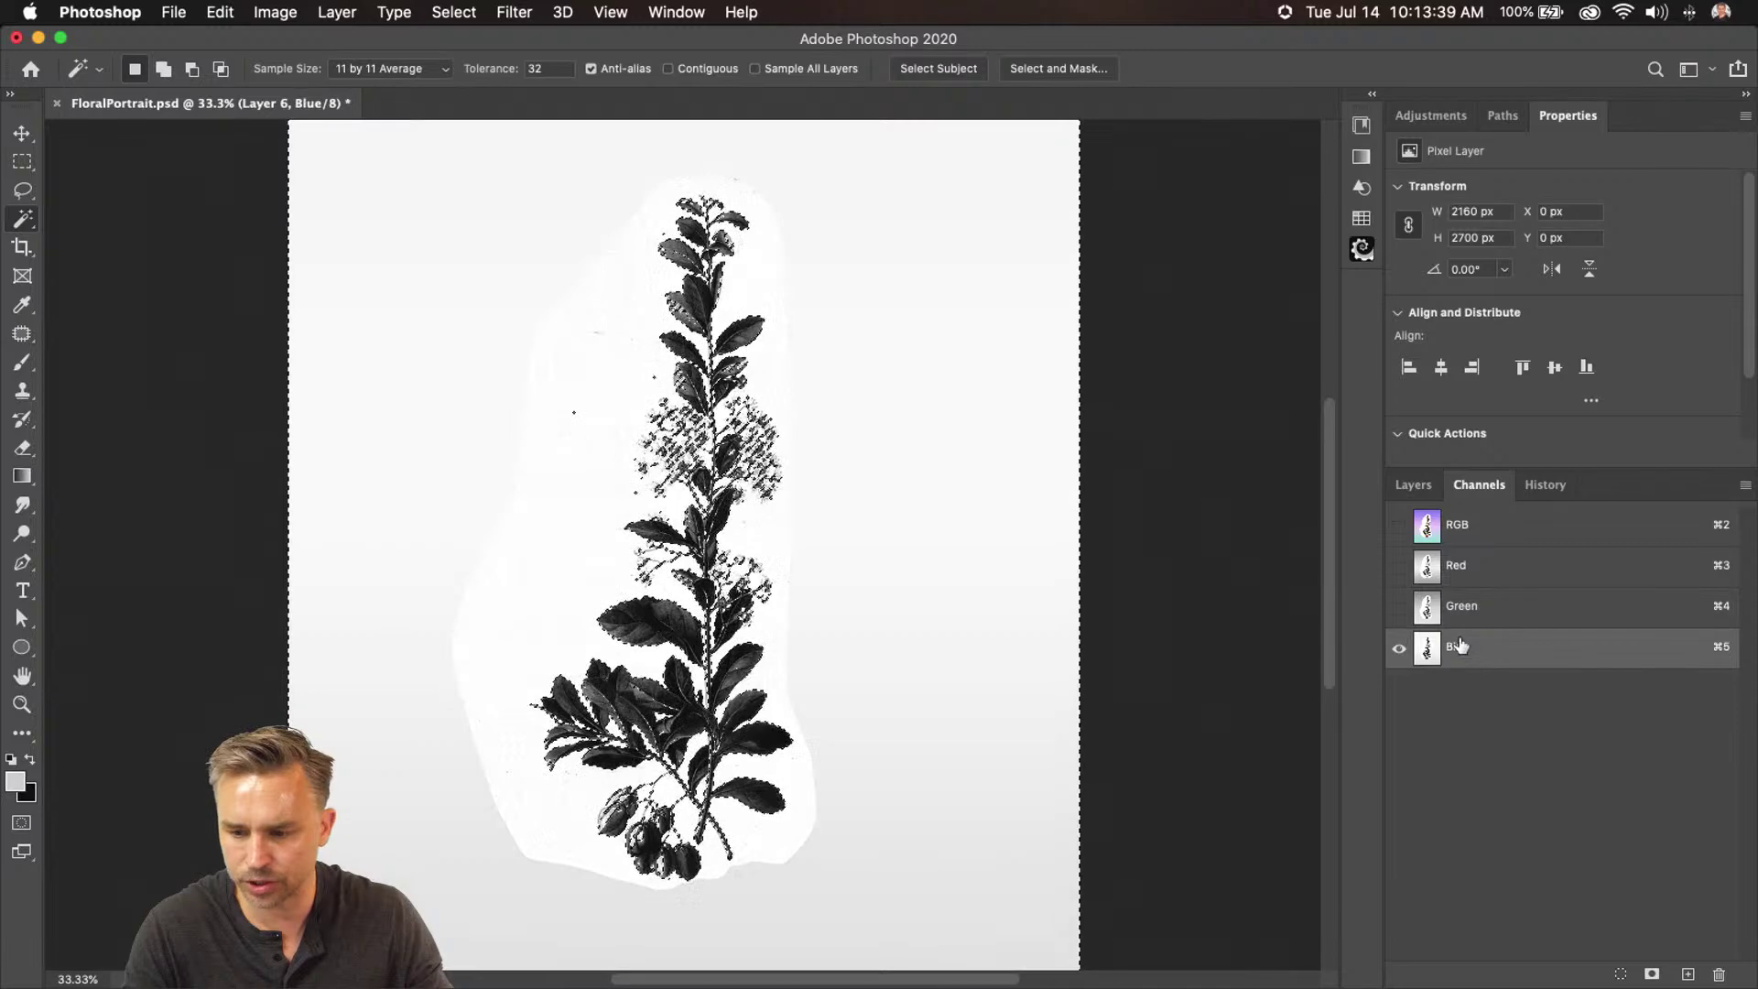
Hide the Gradient Fill 1 layer and return to the channel list
click(1412, 484)
scroll(1456, 732, down, 3)
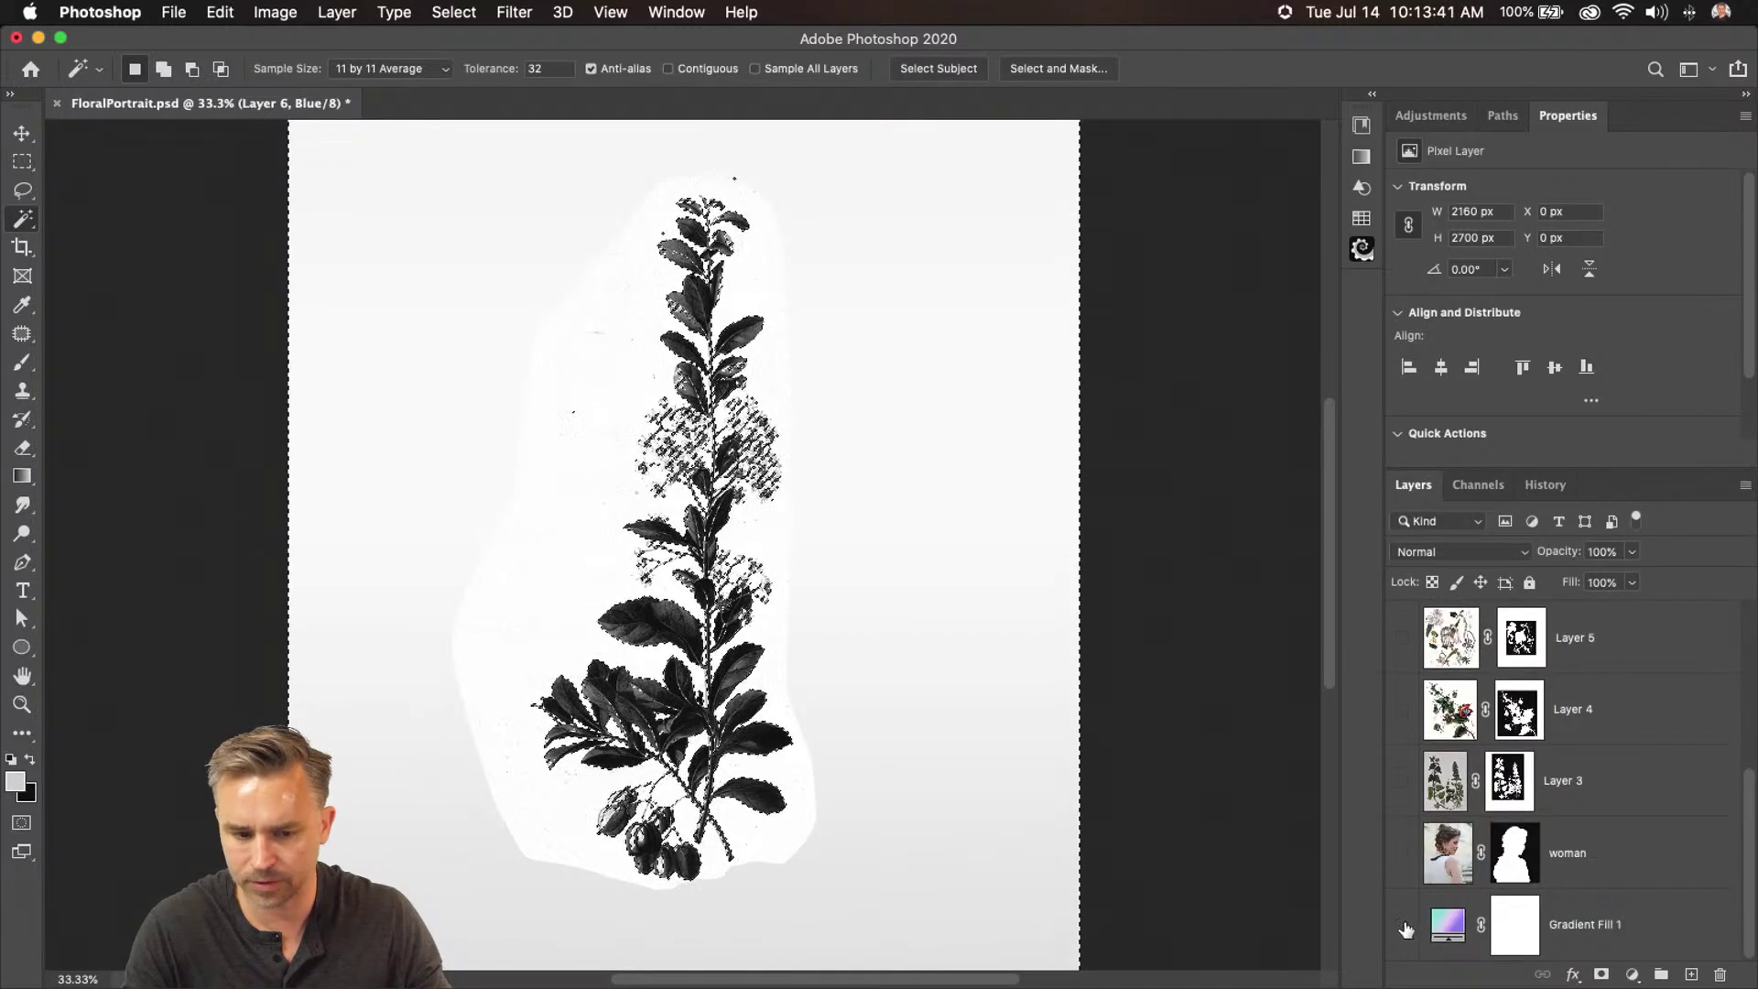
click(1407, 929)
click(1478, 484)
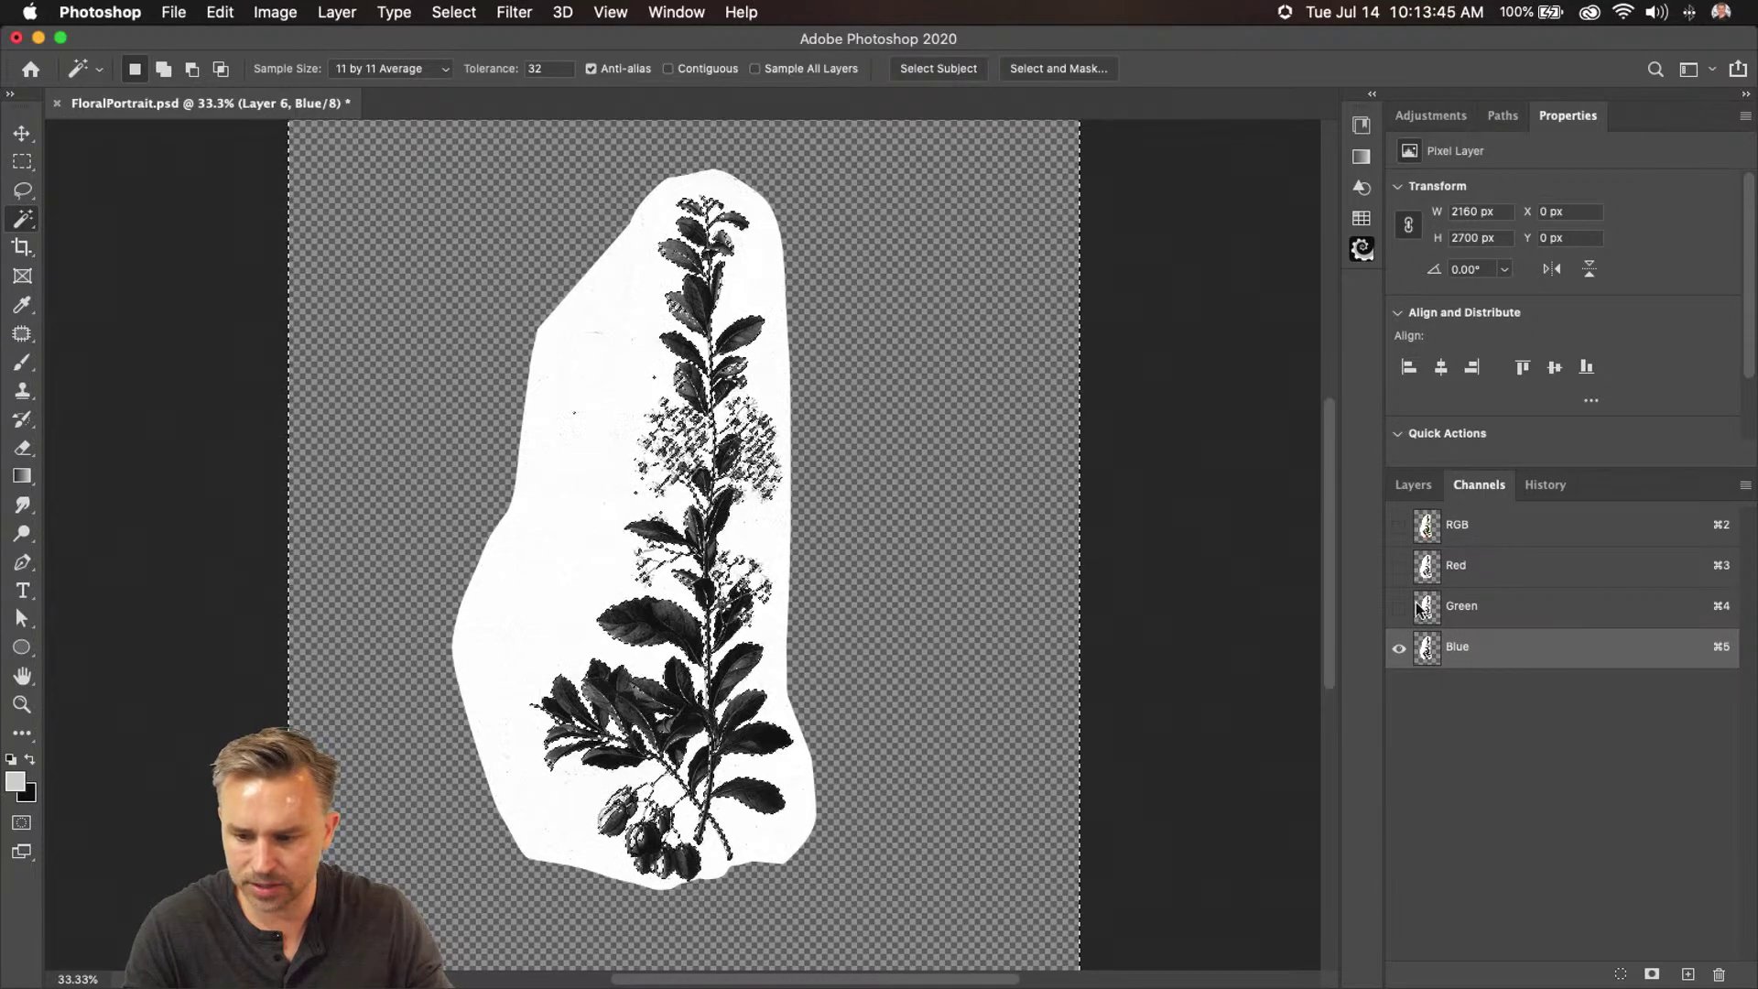
Isolate the Green channel, load it as a fresh selection, and return to the layers with the full RGB composite shown
click(1415, 610)
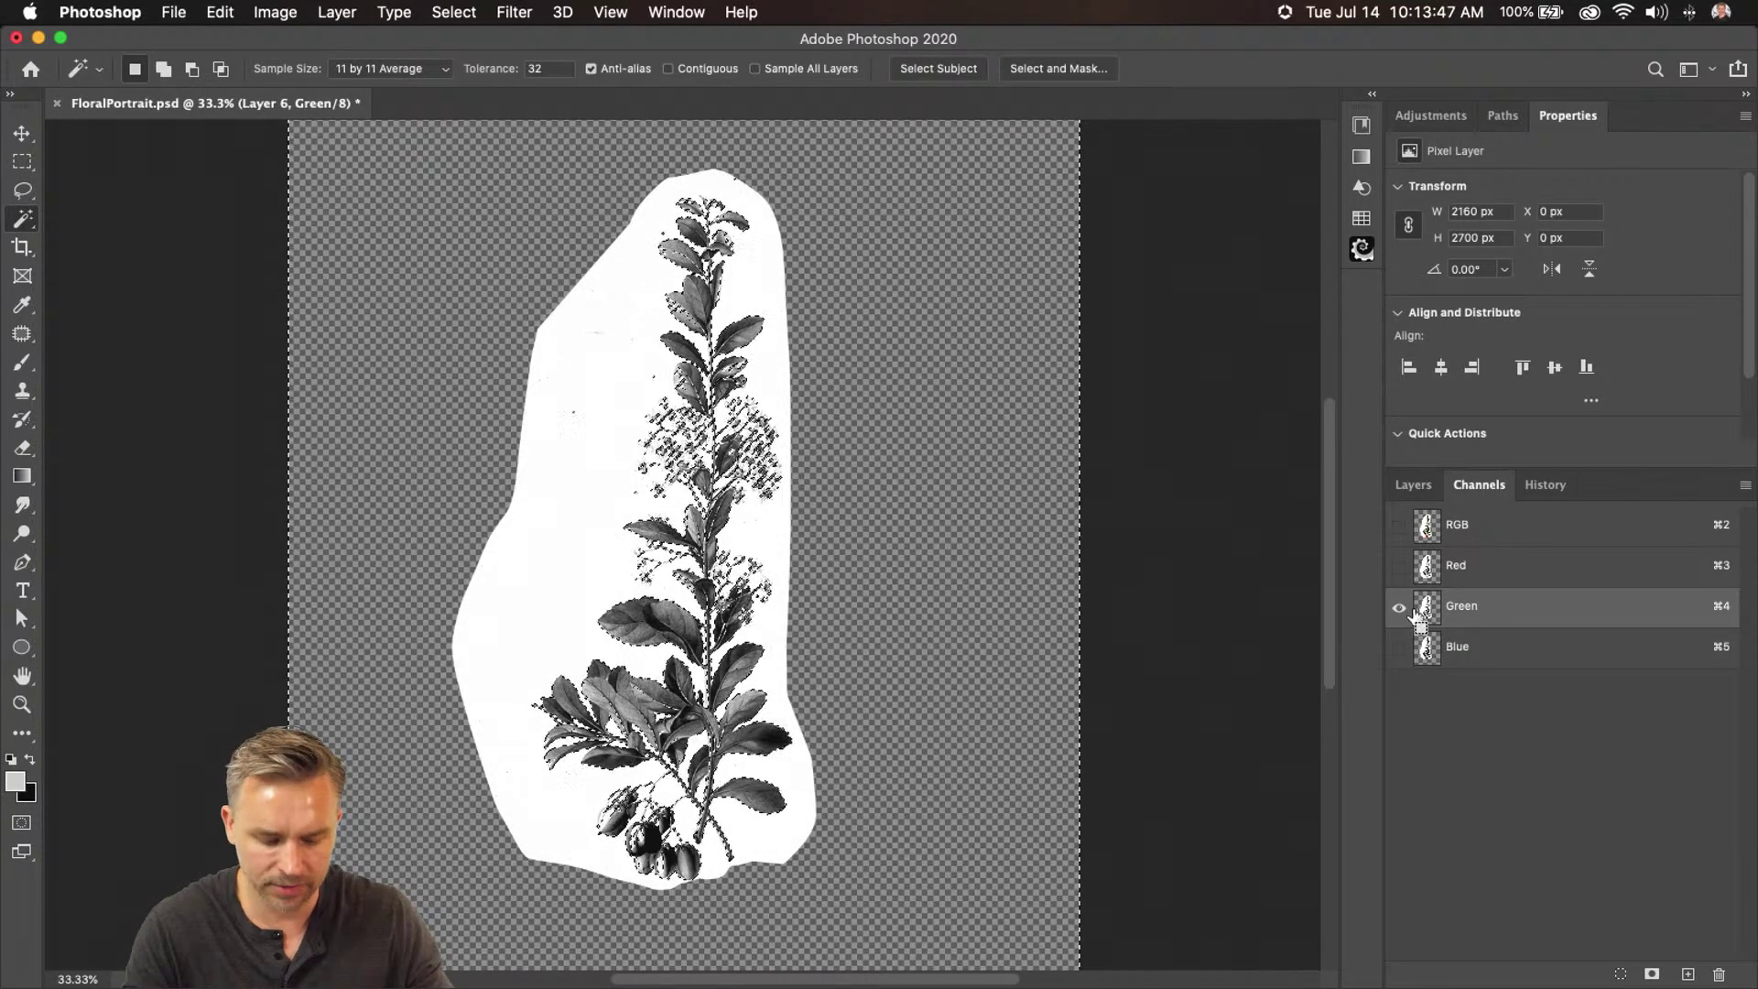
key(super+d)
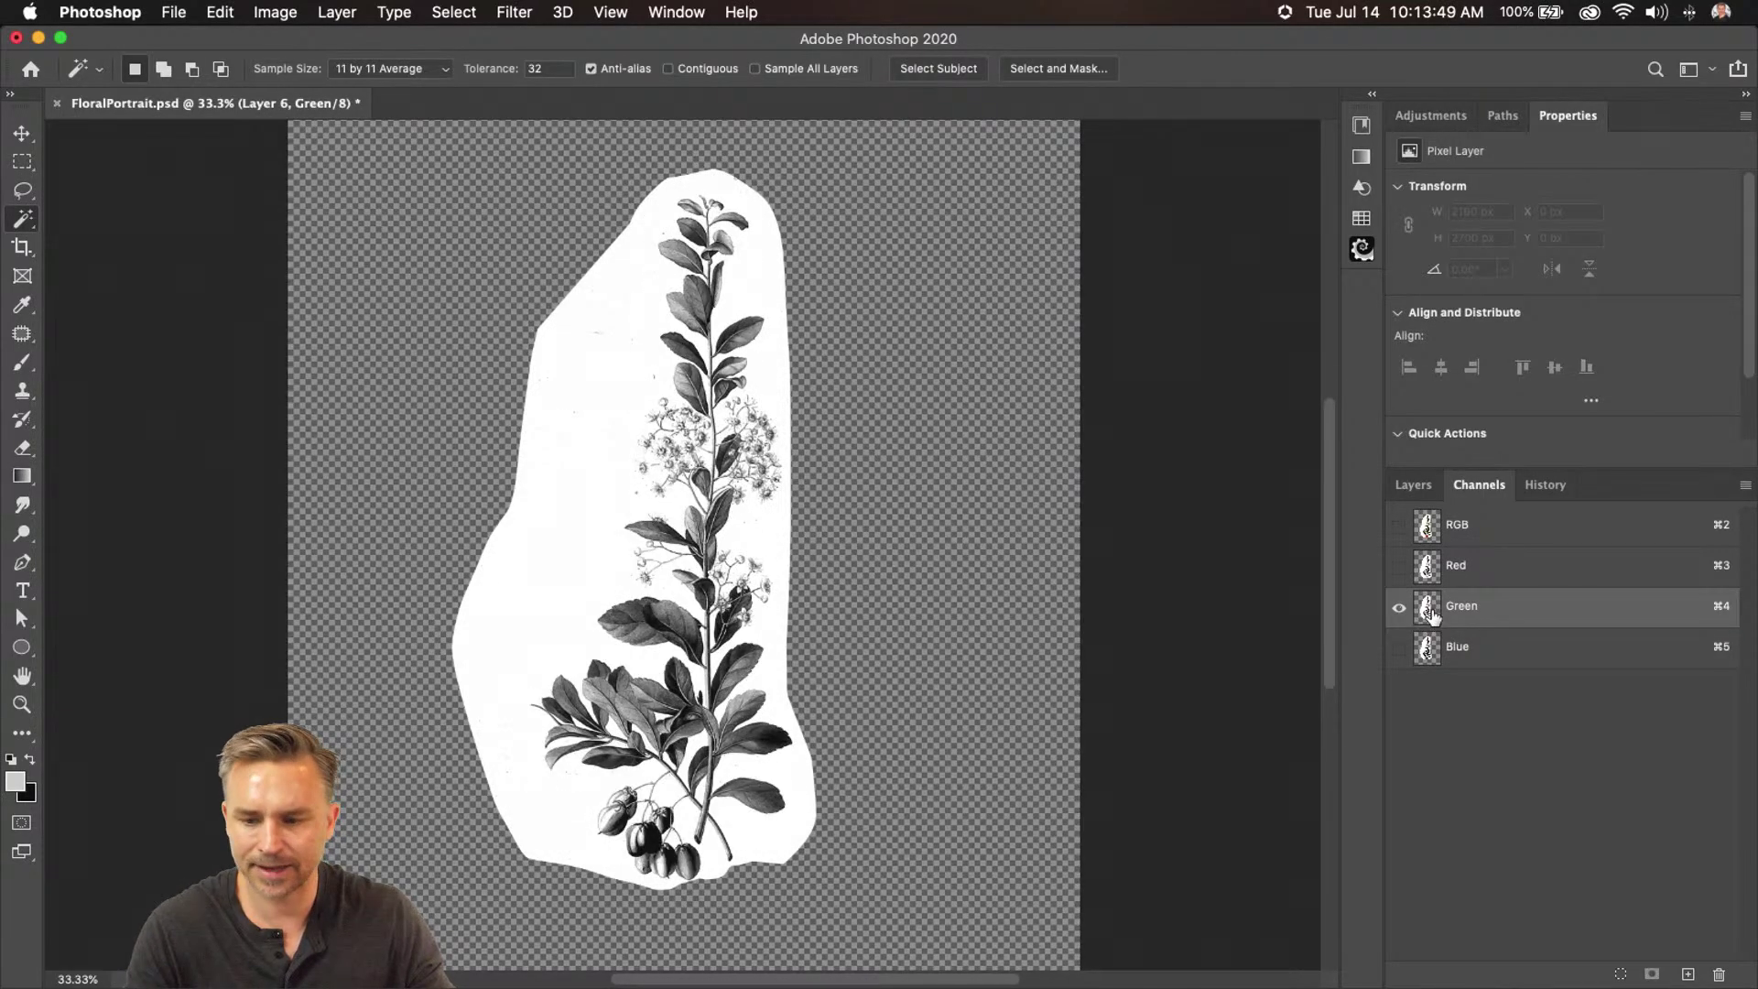
super+click(1434, 614)
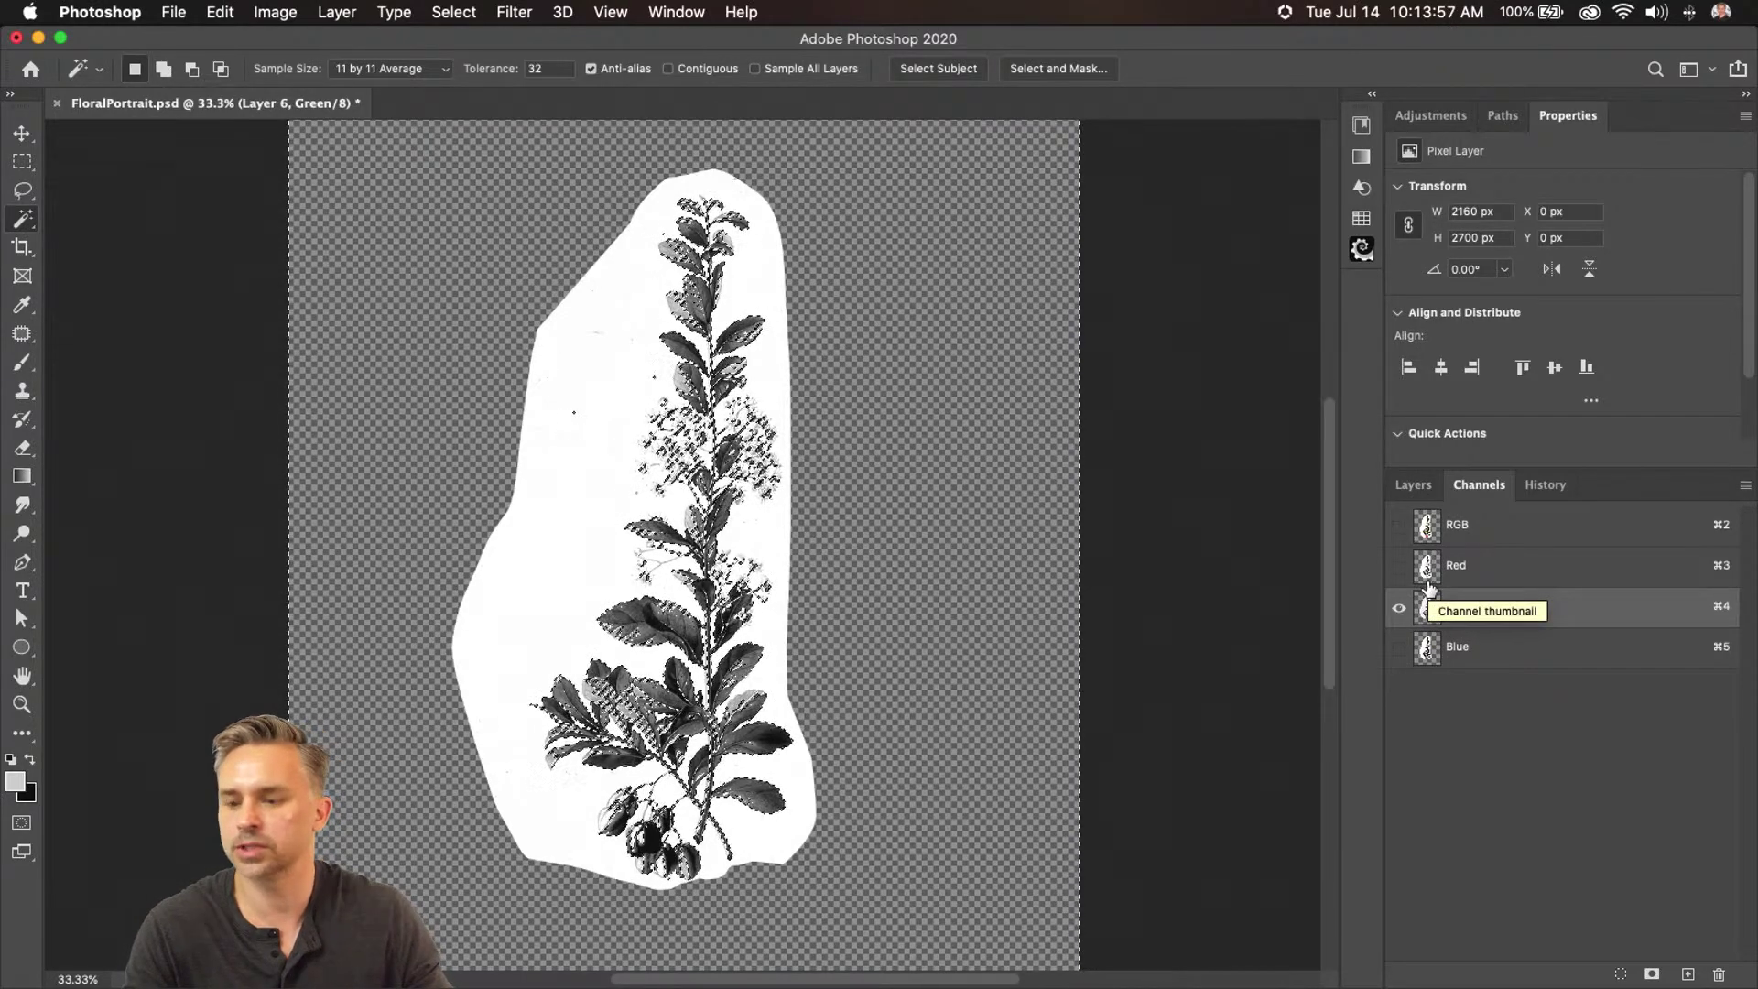
click(1413, 486)
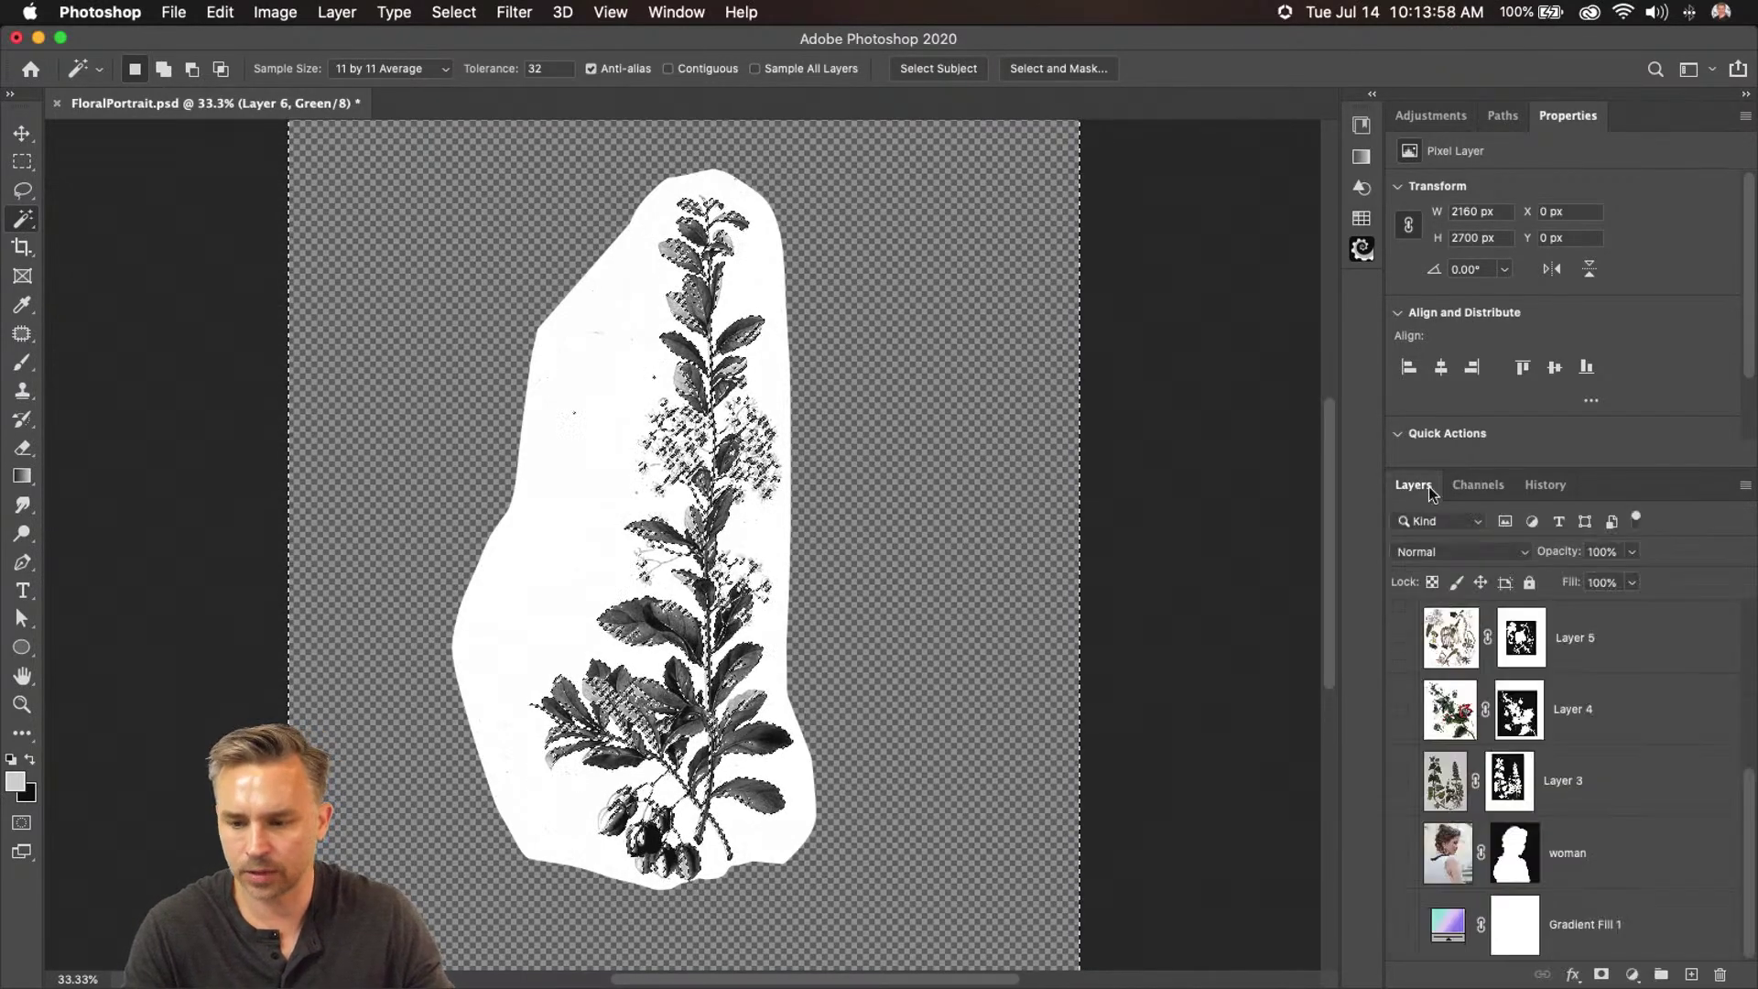
click(1477, 485)
click(1463, 526)
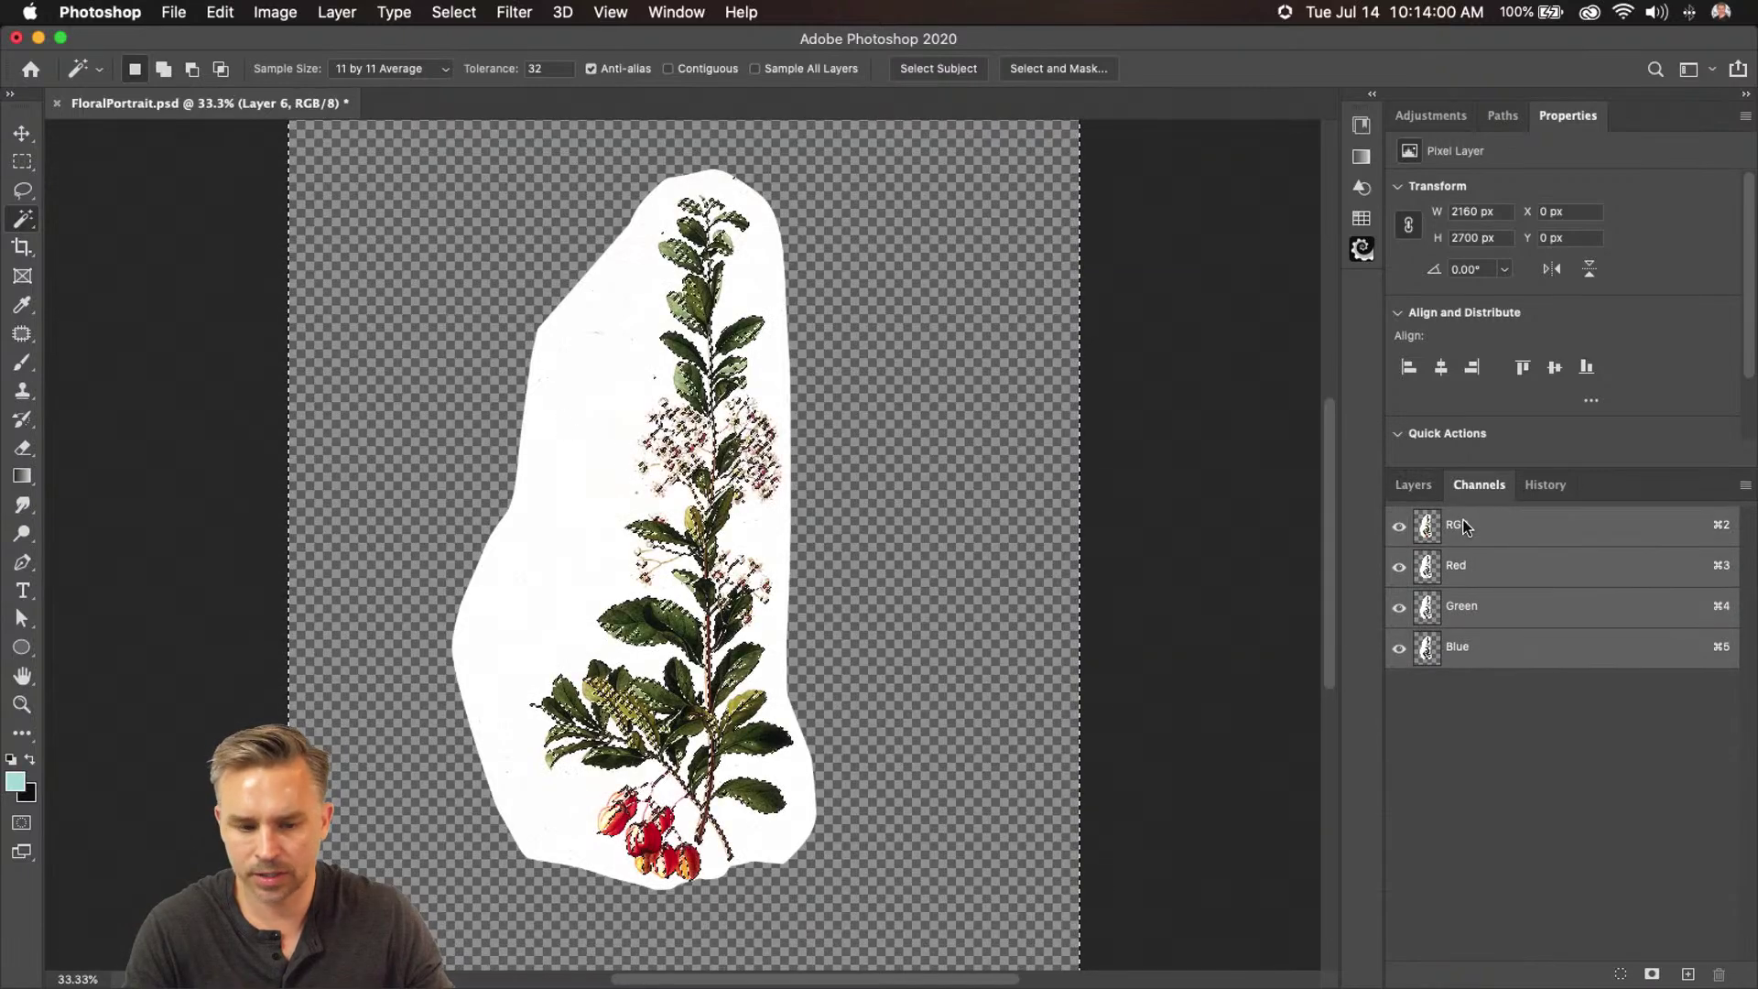
click(1410, 485)
Duplicate Layer 6, hide the original, and mask out the paper on the upper copy using the channel selection
scroll(1550, 843, up, 3)
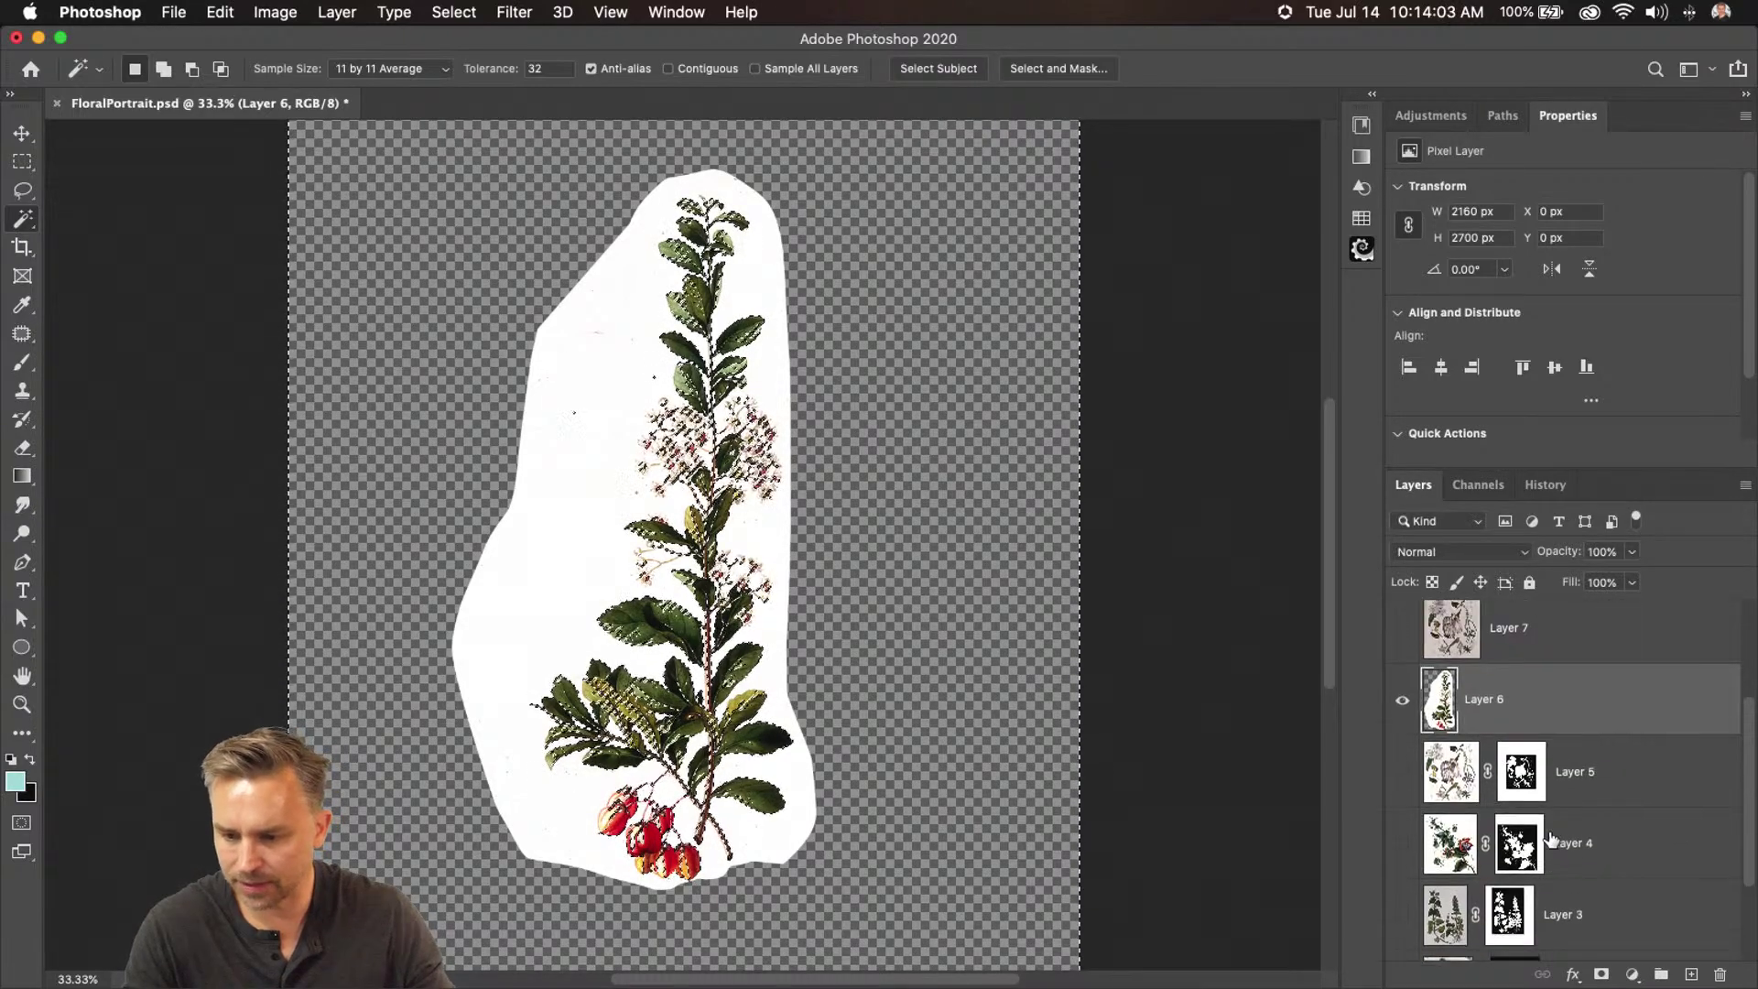
drag(1562, 696, 1691, 974)
click(1396, 774)
click(1601, 975)
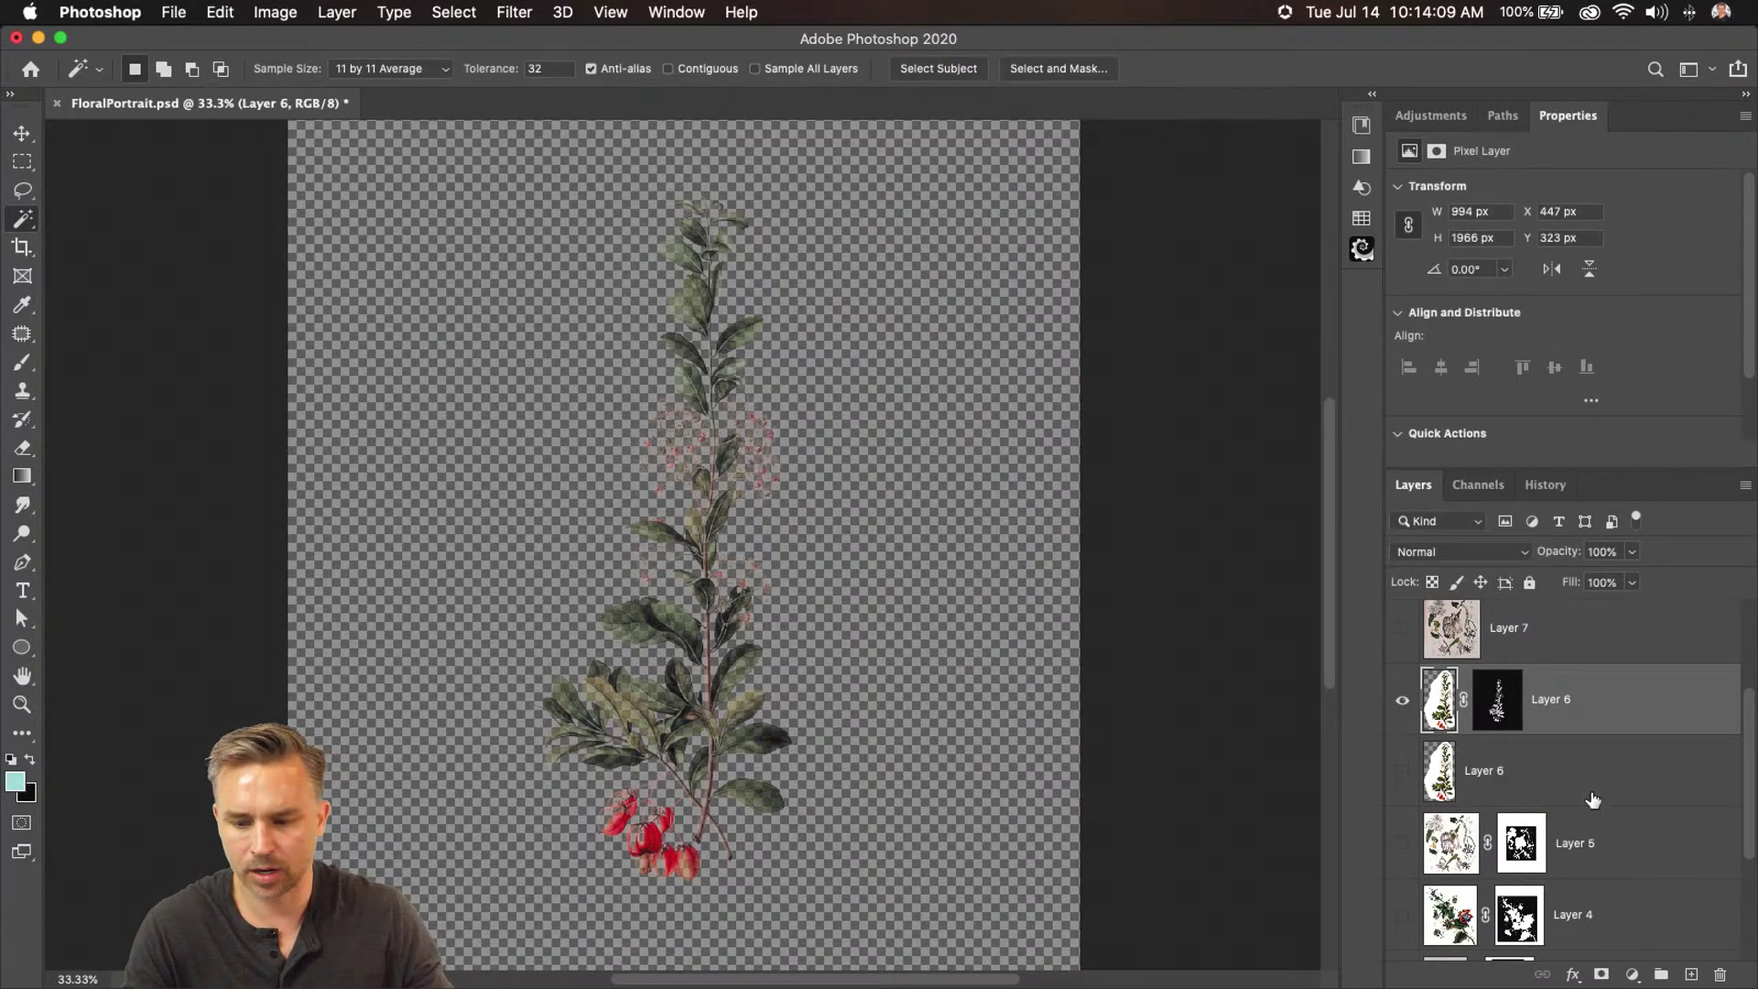
Show the Gradient Fill 1 layer and rename the masked copy of Layer 6 as "green channel"
scroll(1470, 913, down, 5)
click(1402, 925)
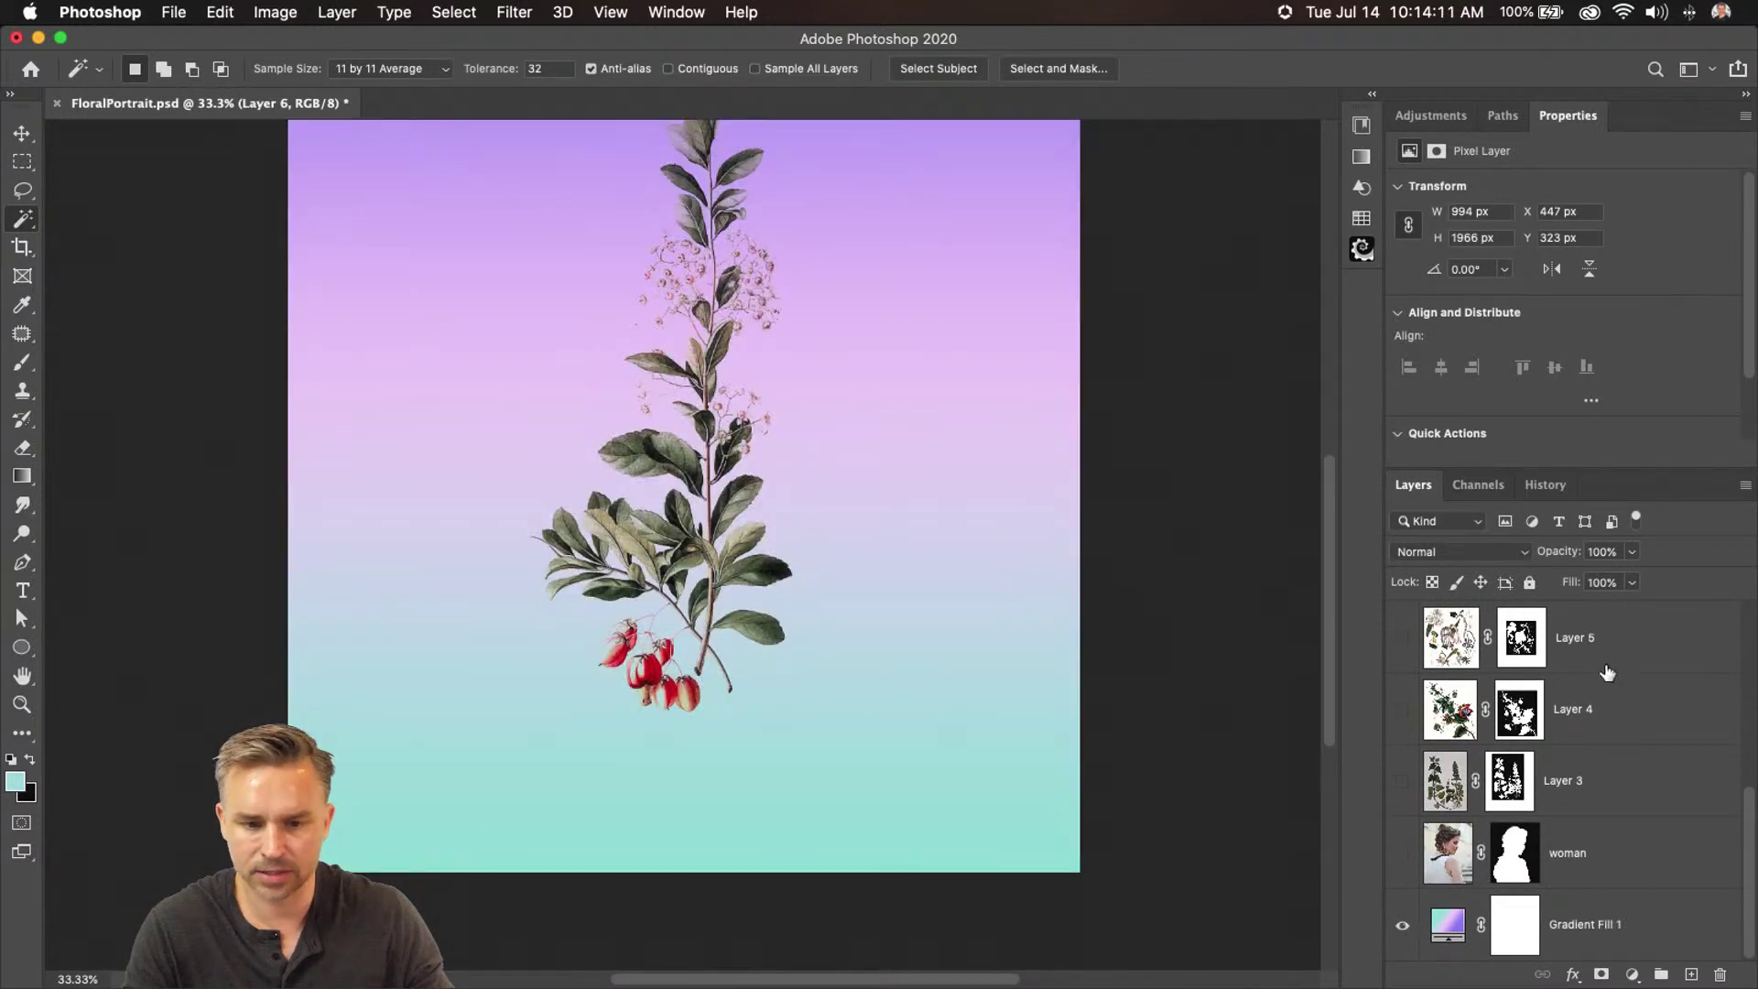
scroll(1607, 673, up, 5)
double_click(1541, 877)
text(green channel)
key(Return)
key(super+plus)
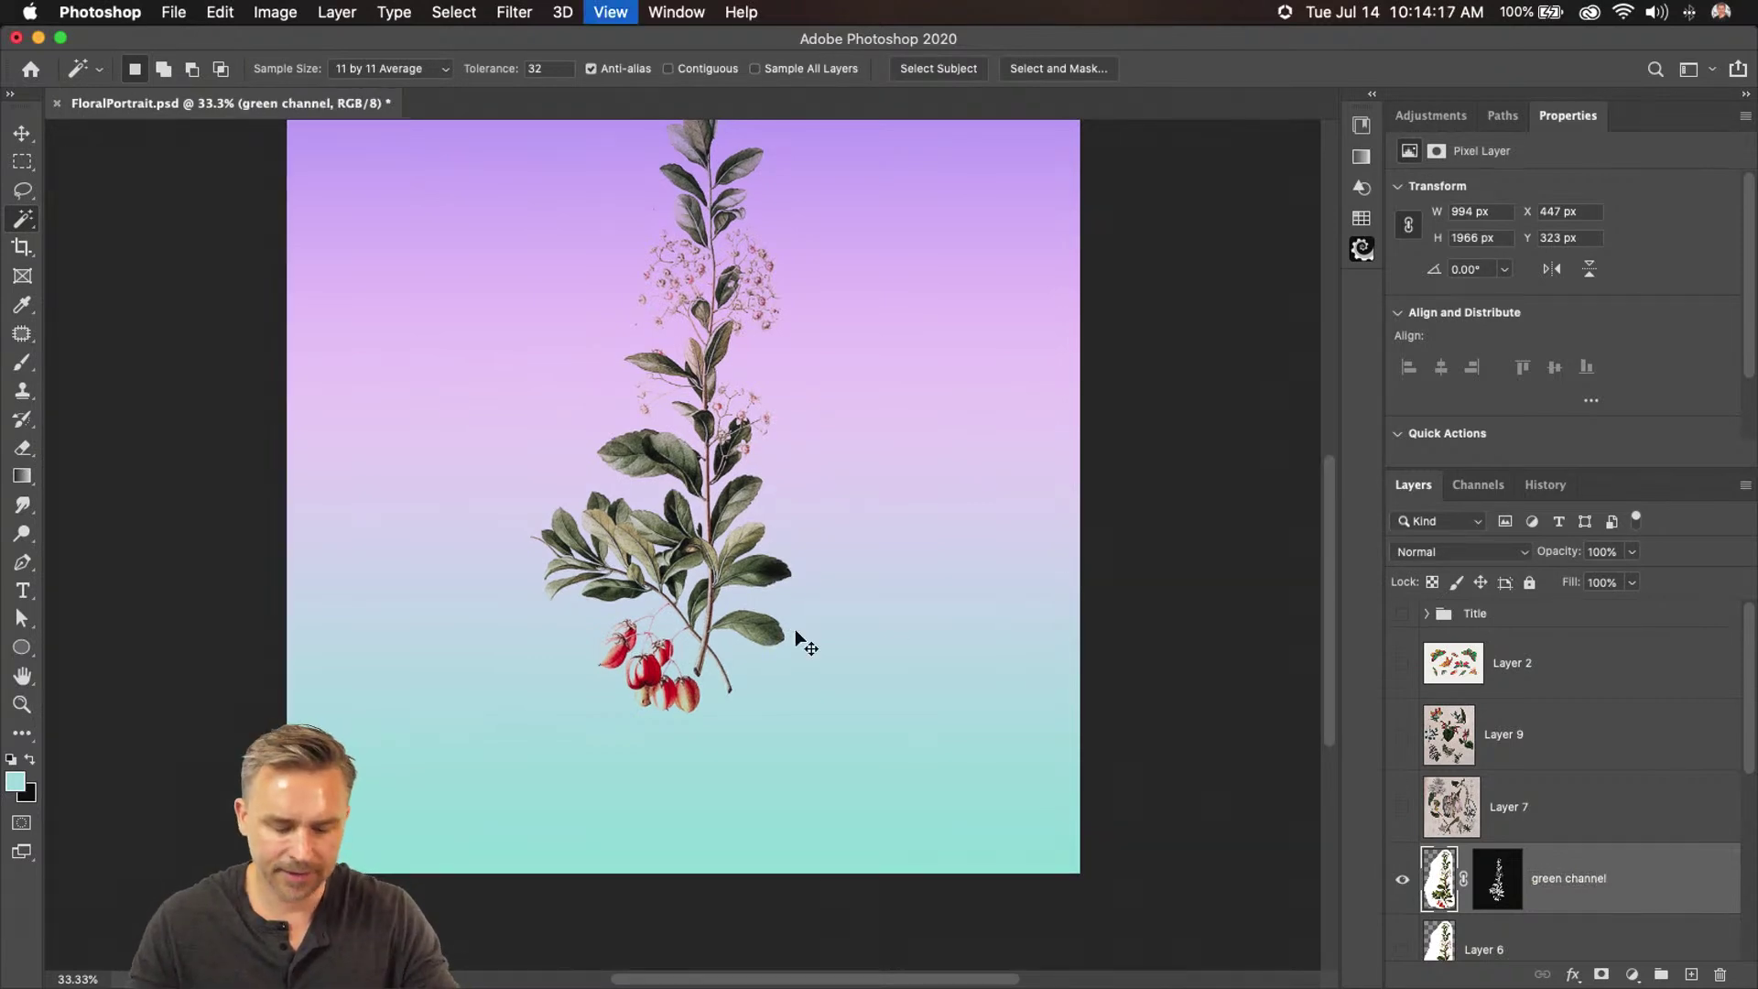
scroll(567, 393, up, 15)
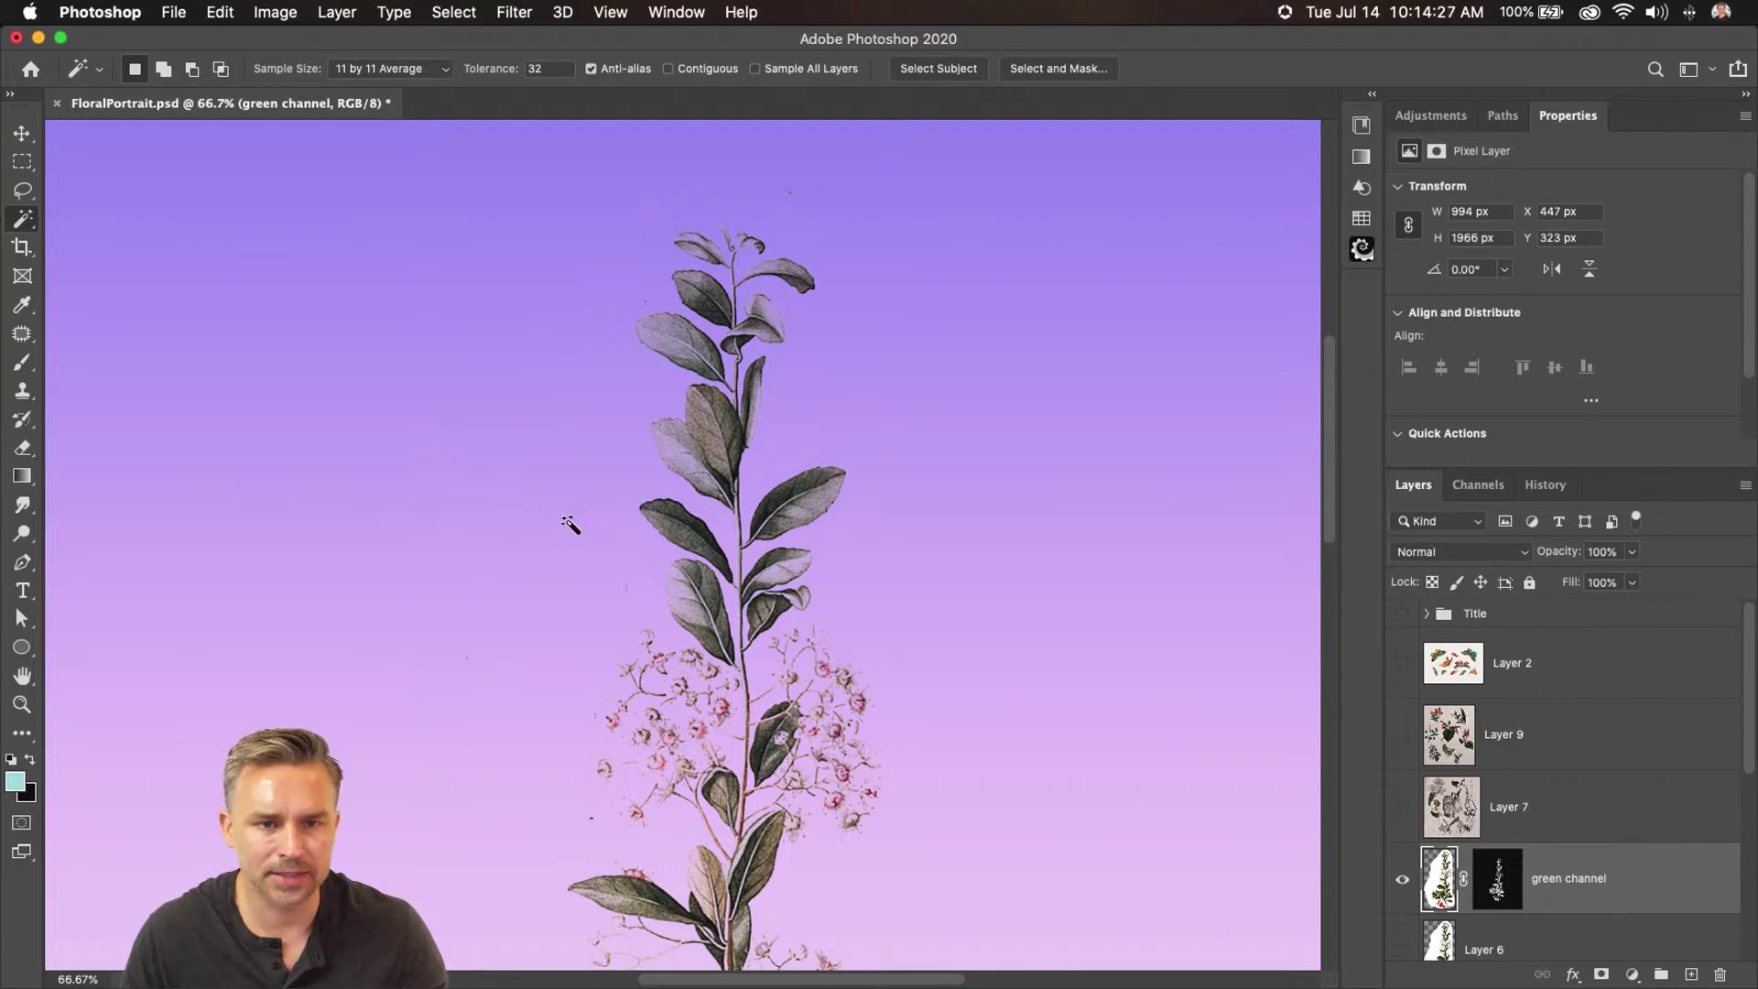
Hide the green channel layer and delete Layer 7
double_click(1642, 122)
click(1401, 544)
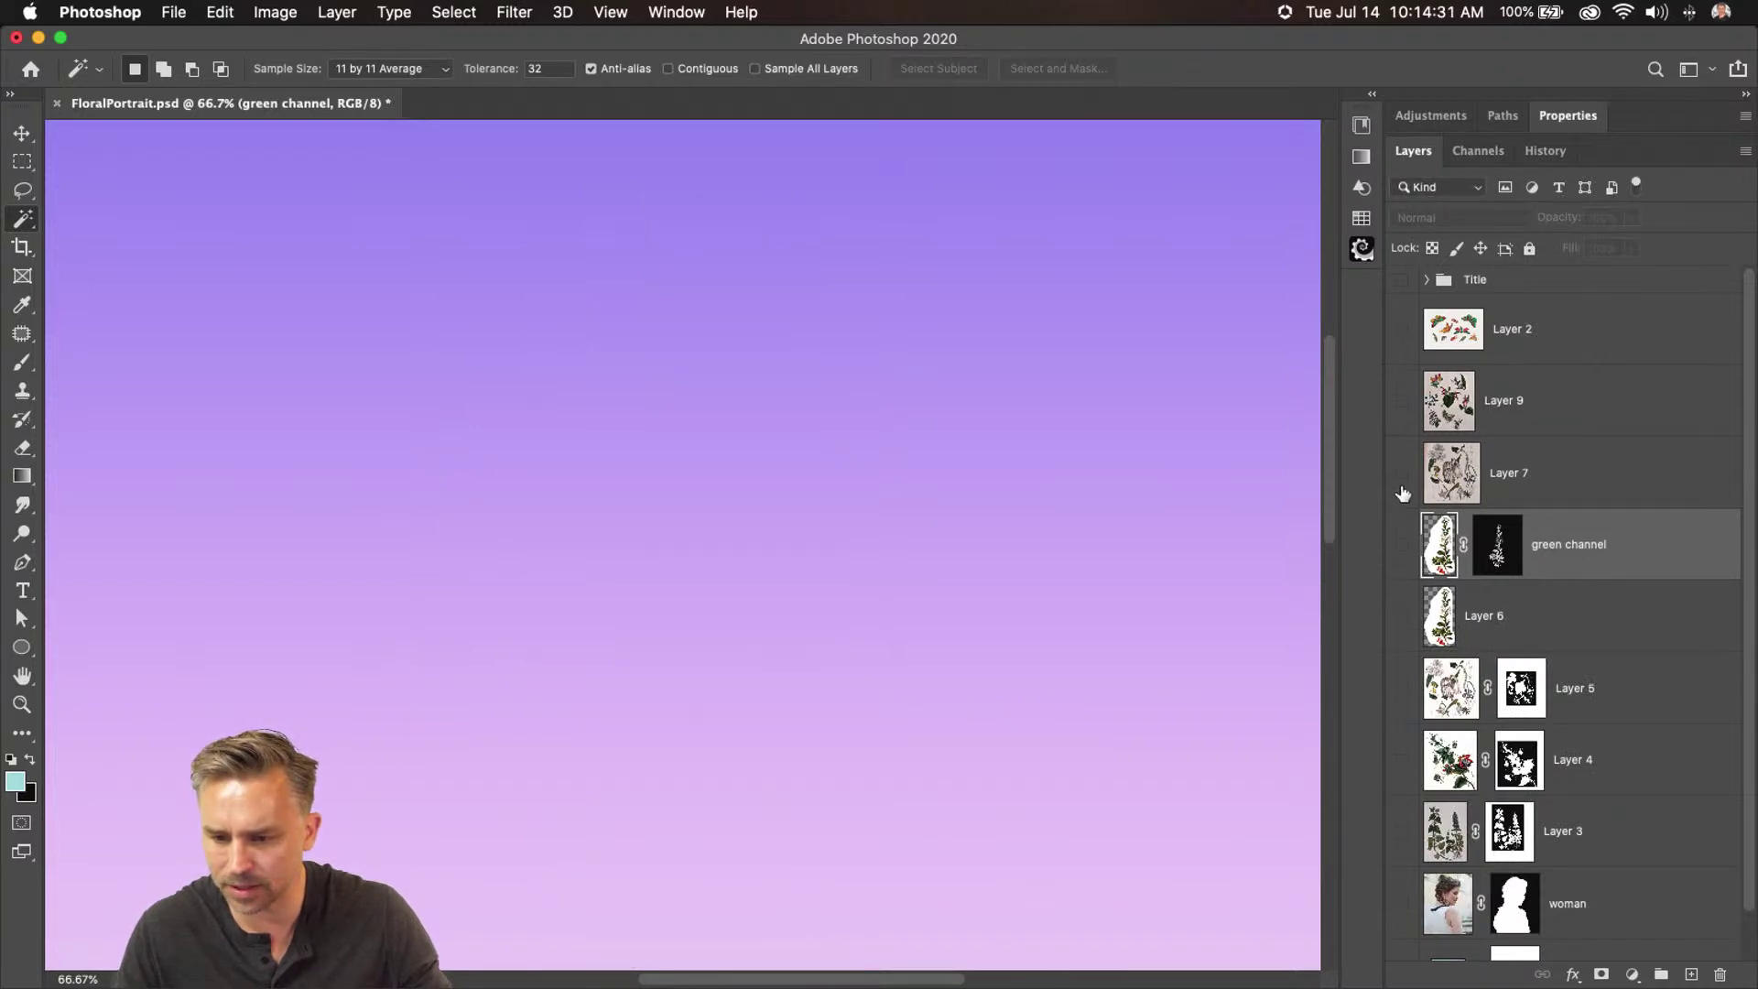
click(1402, 489)
click(1503, 484)
click(1402, 472)
drag(1538, 475, 1719, 974)
Show Layer 9 and brighten its paper with Levels by setting the white input level to 203
click(1402, 400)
click(1503, 400)
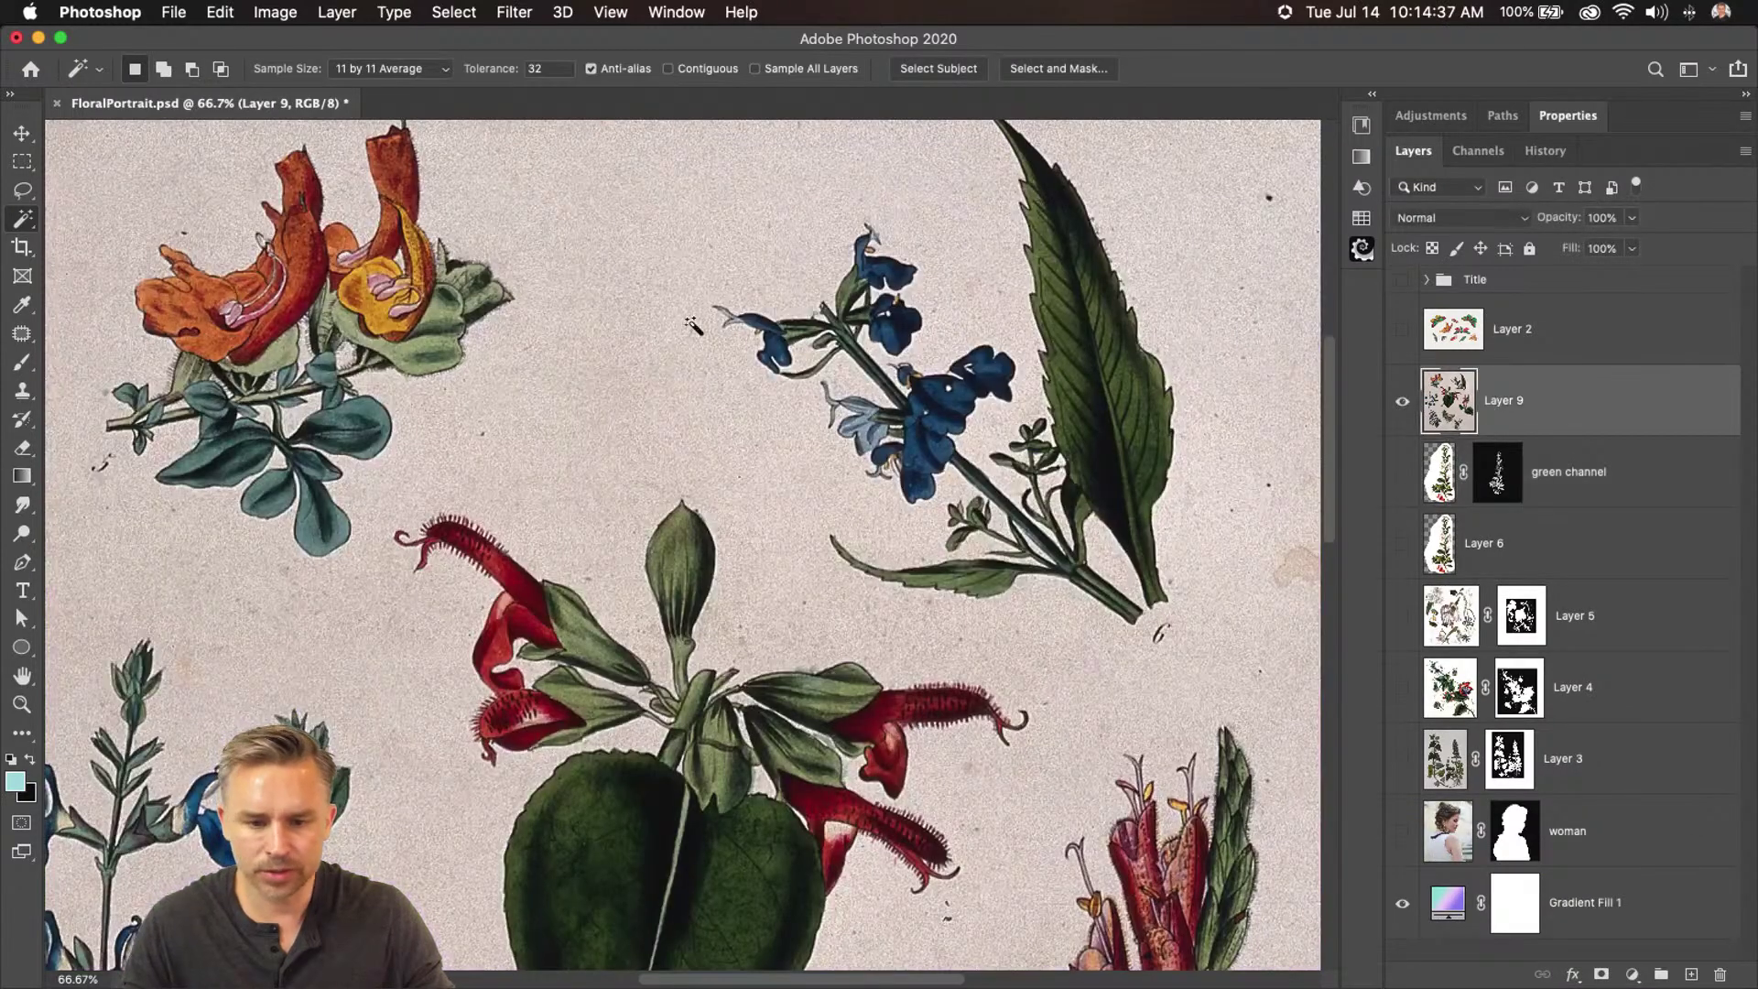
key(super+l)
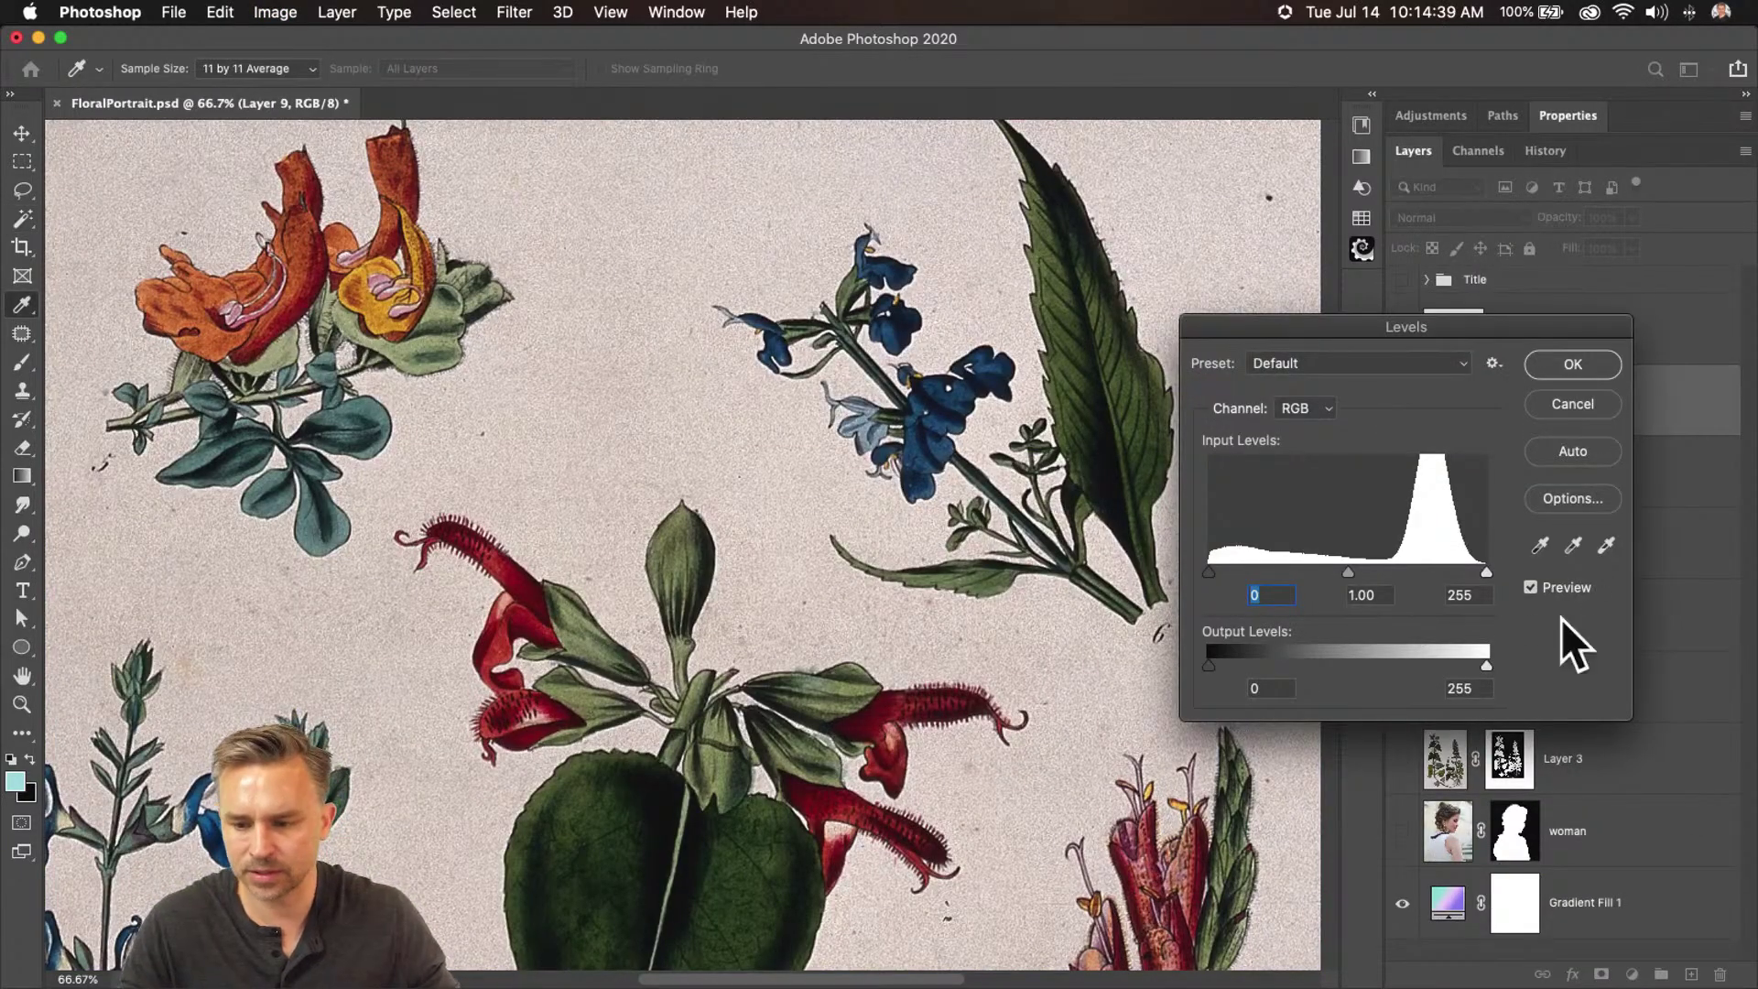
drag(1484, 573, 1427, 573)
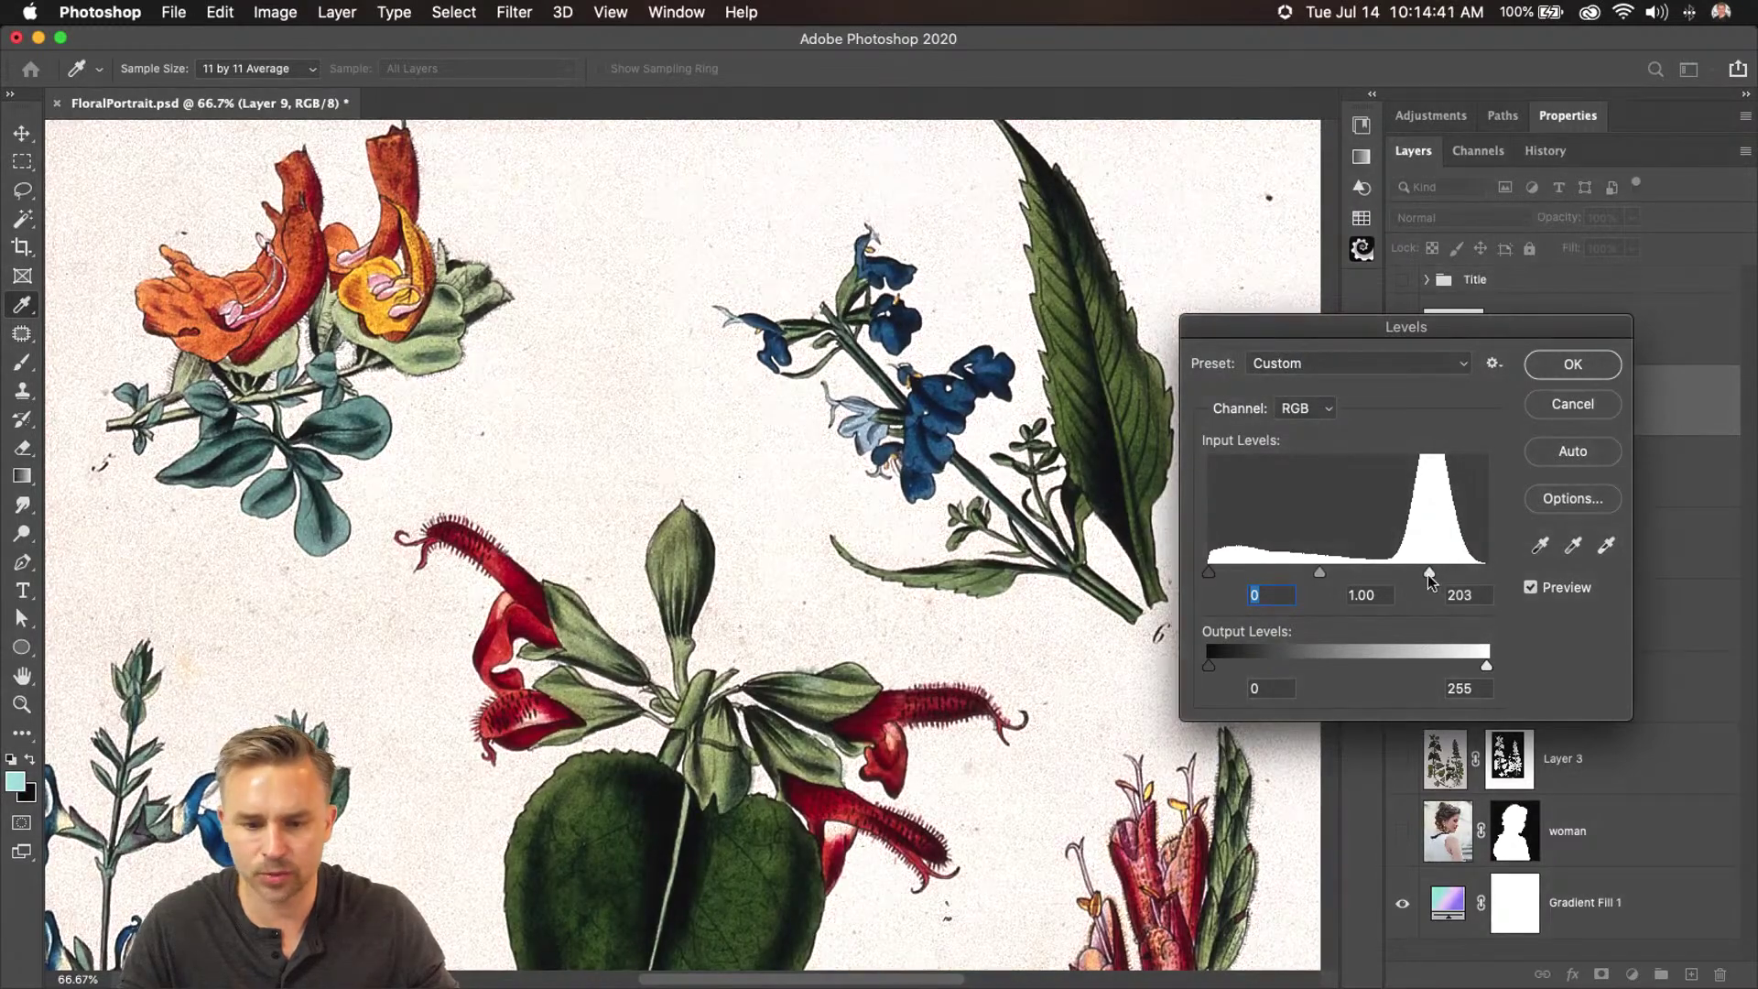
key(Return)
Select the paper background of Layer 9 with the Magic Wand and add a layer mask from the selection
key(w)
drag(600, 376, 589, 297)
click(590, 297)
mouse_move(1740, 979)
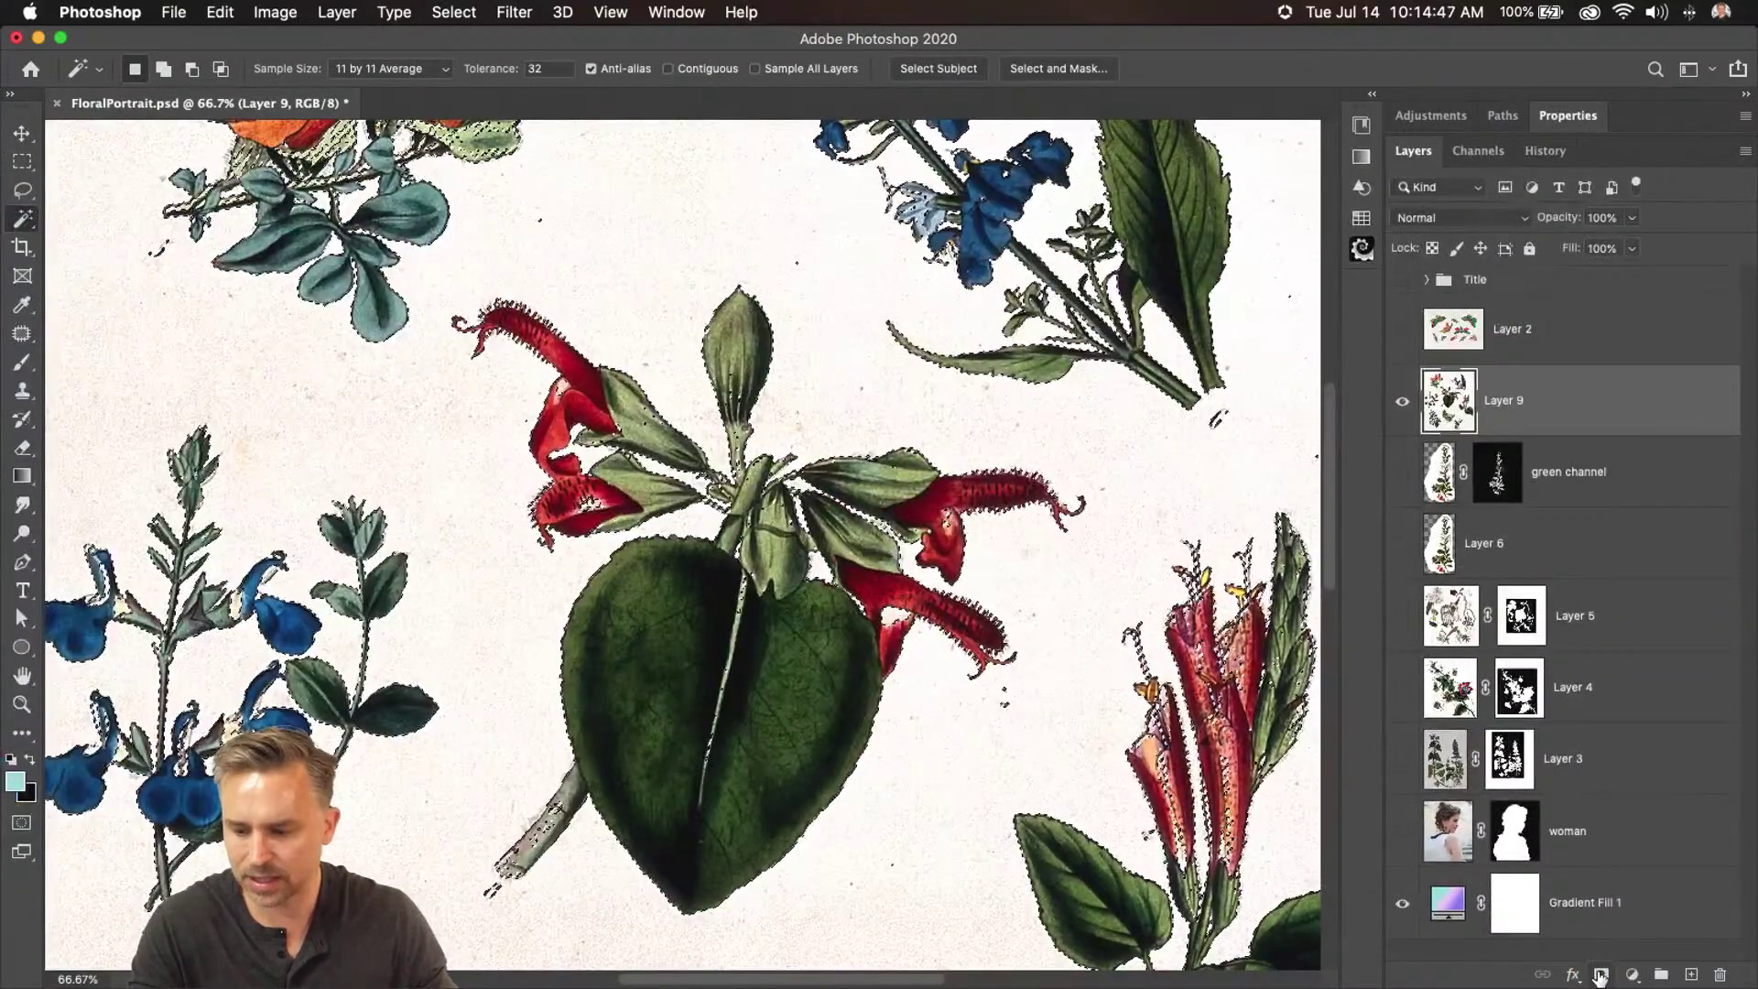
click(1594, 978)
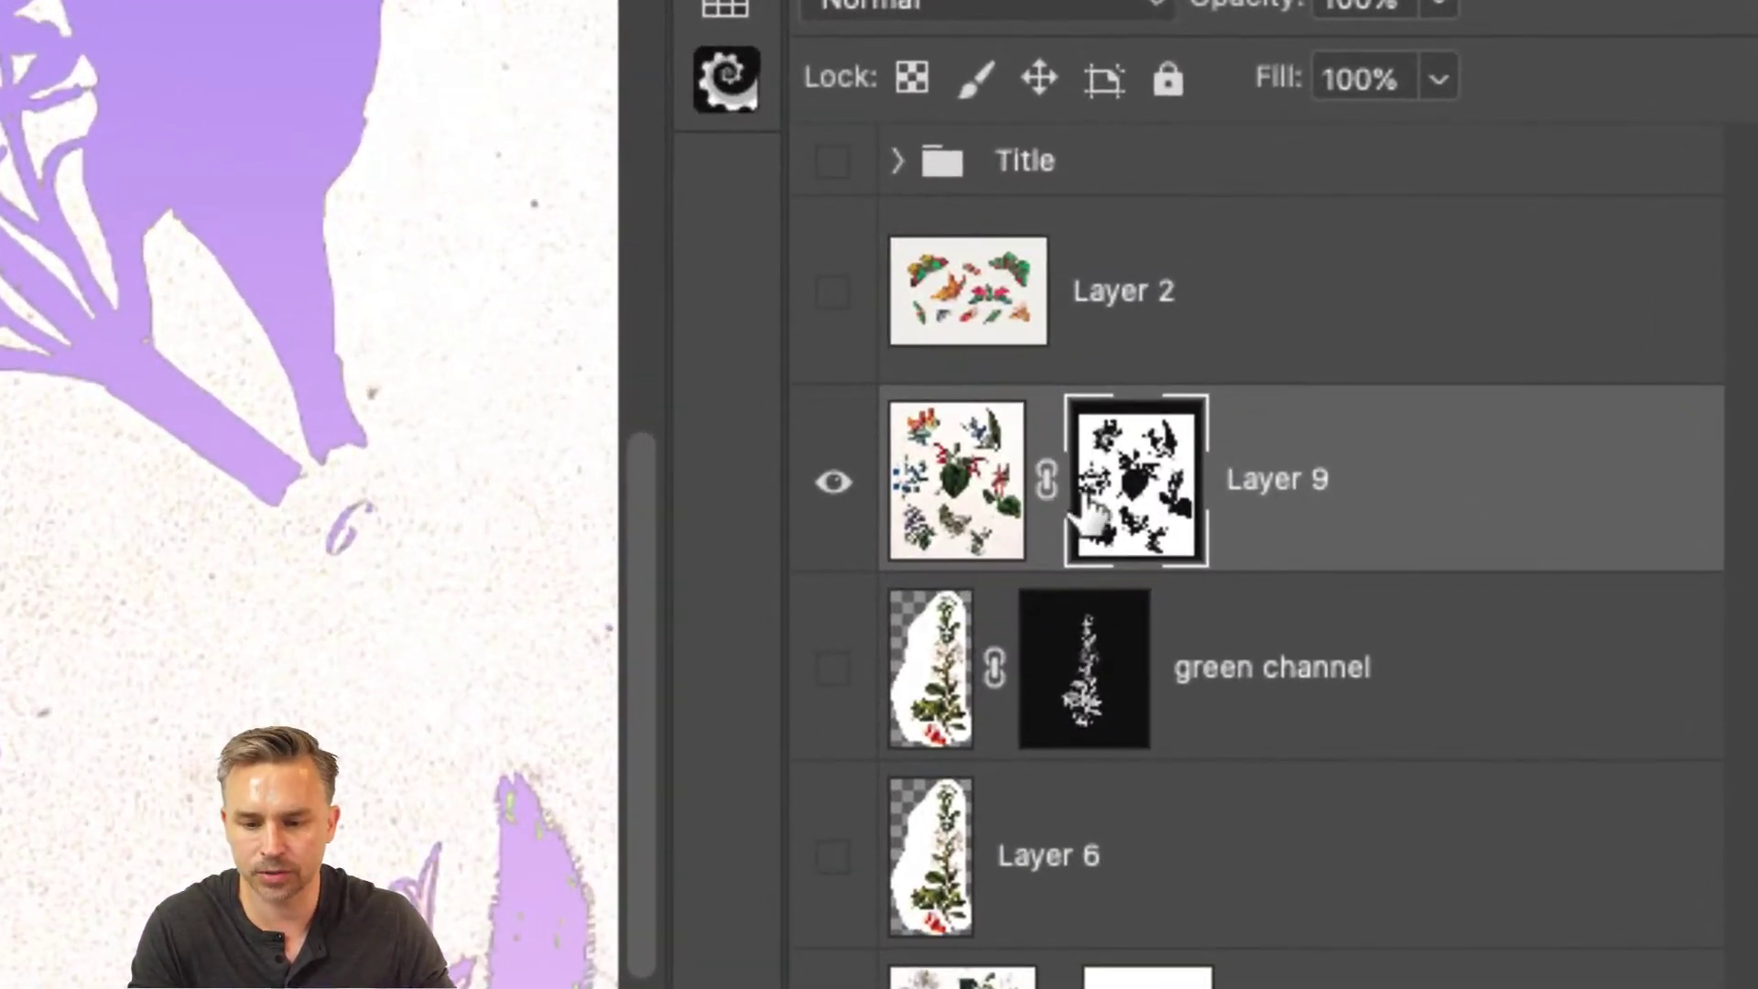
Invert Layer 9's mask to hide the paper and reveal the plants
drag(1089, 513, 1097, 511)
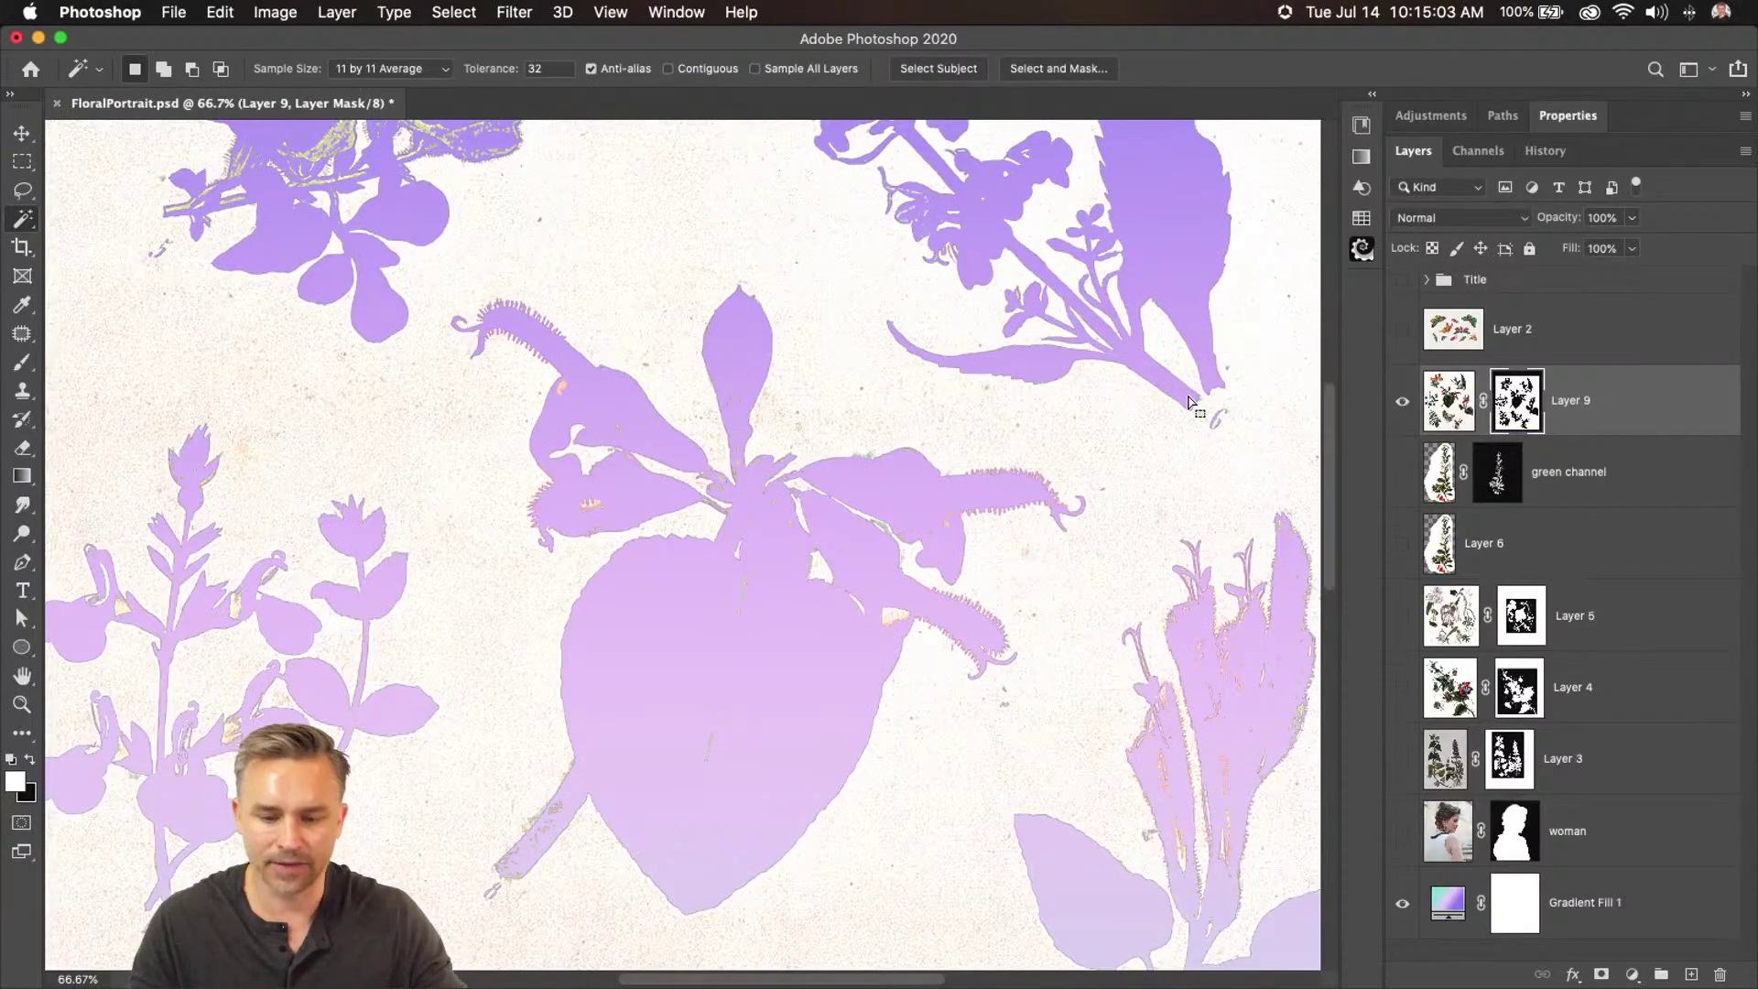
key(super+minus)
key(super+minus)
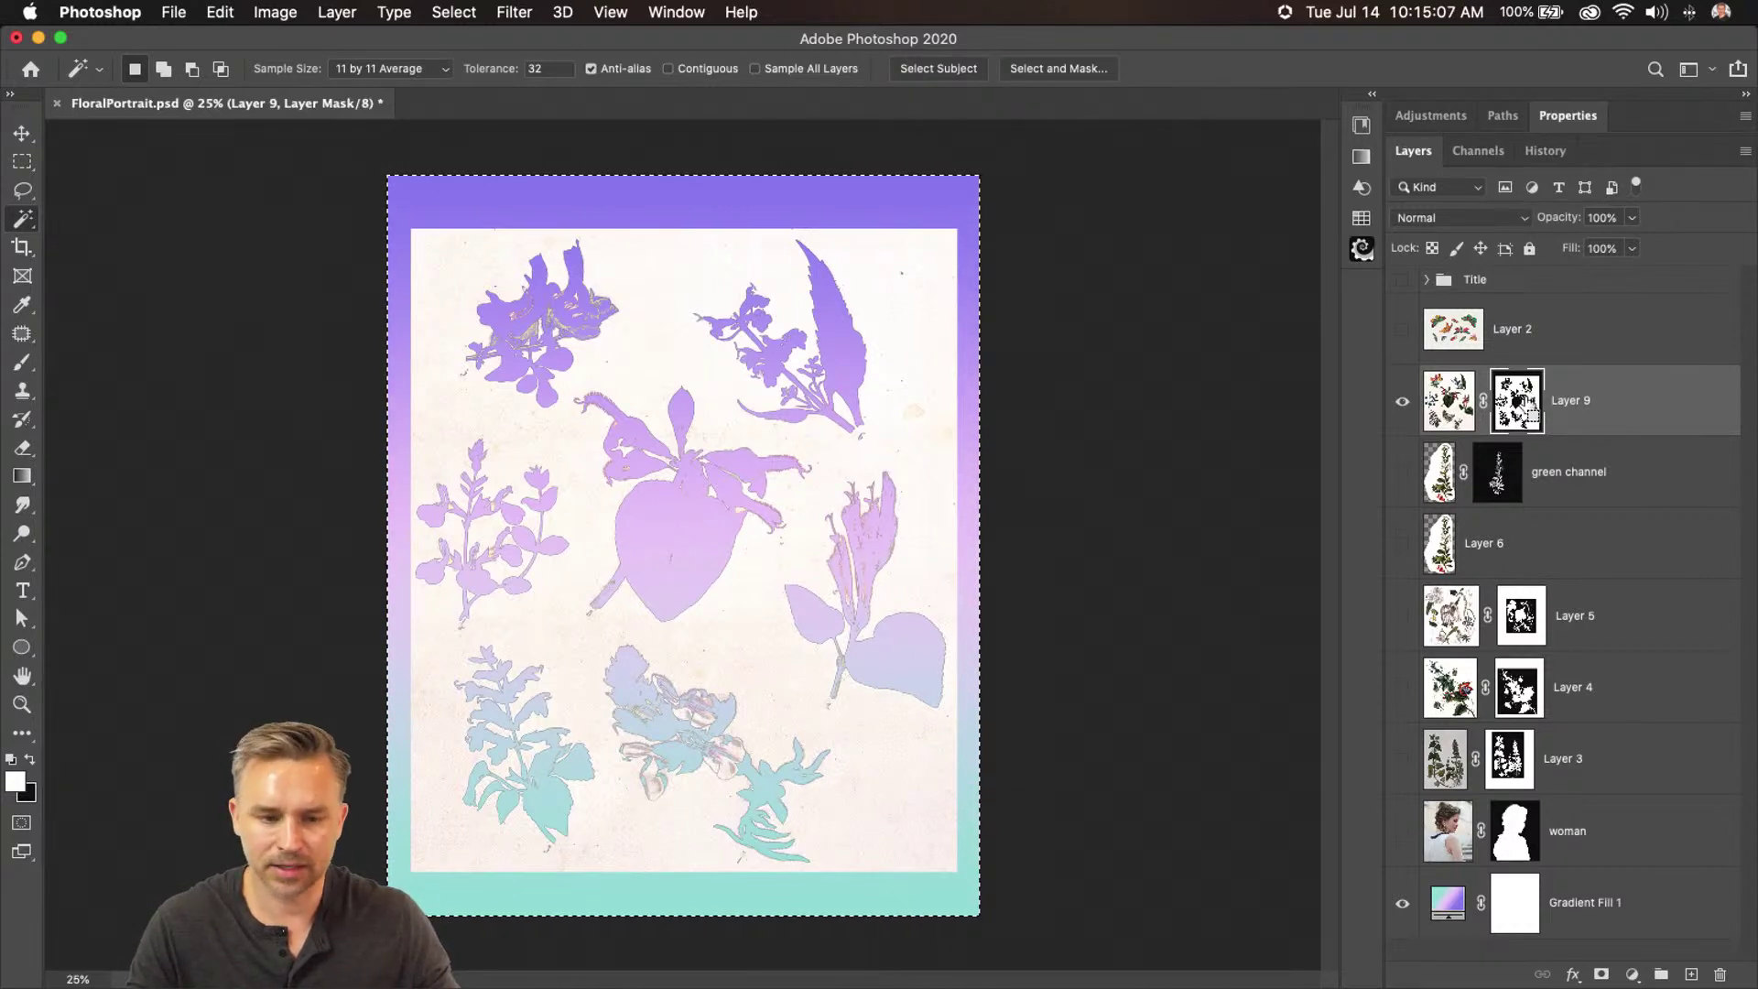
key(super+i)
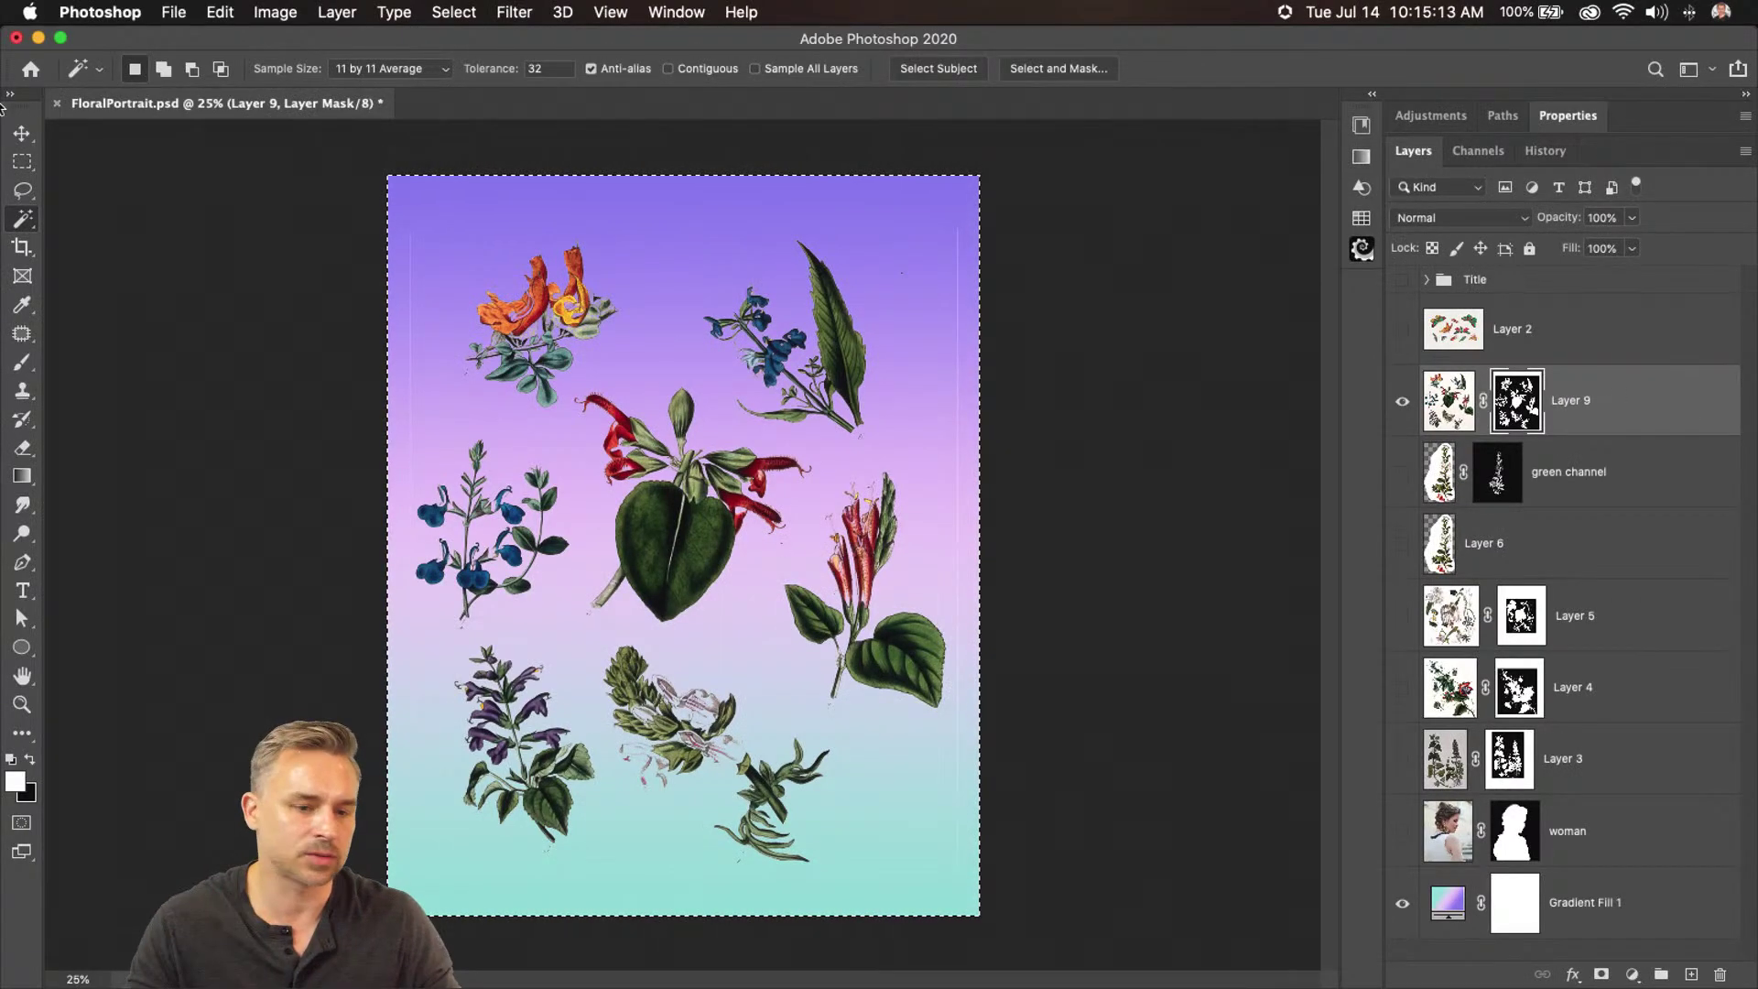
Select the left, right and bottom margins around the plants and fill them with black on Layer 9's mask
click(9, 159)
drag(389, 175, 414, 914)
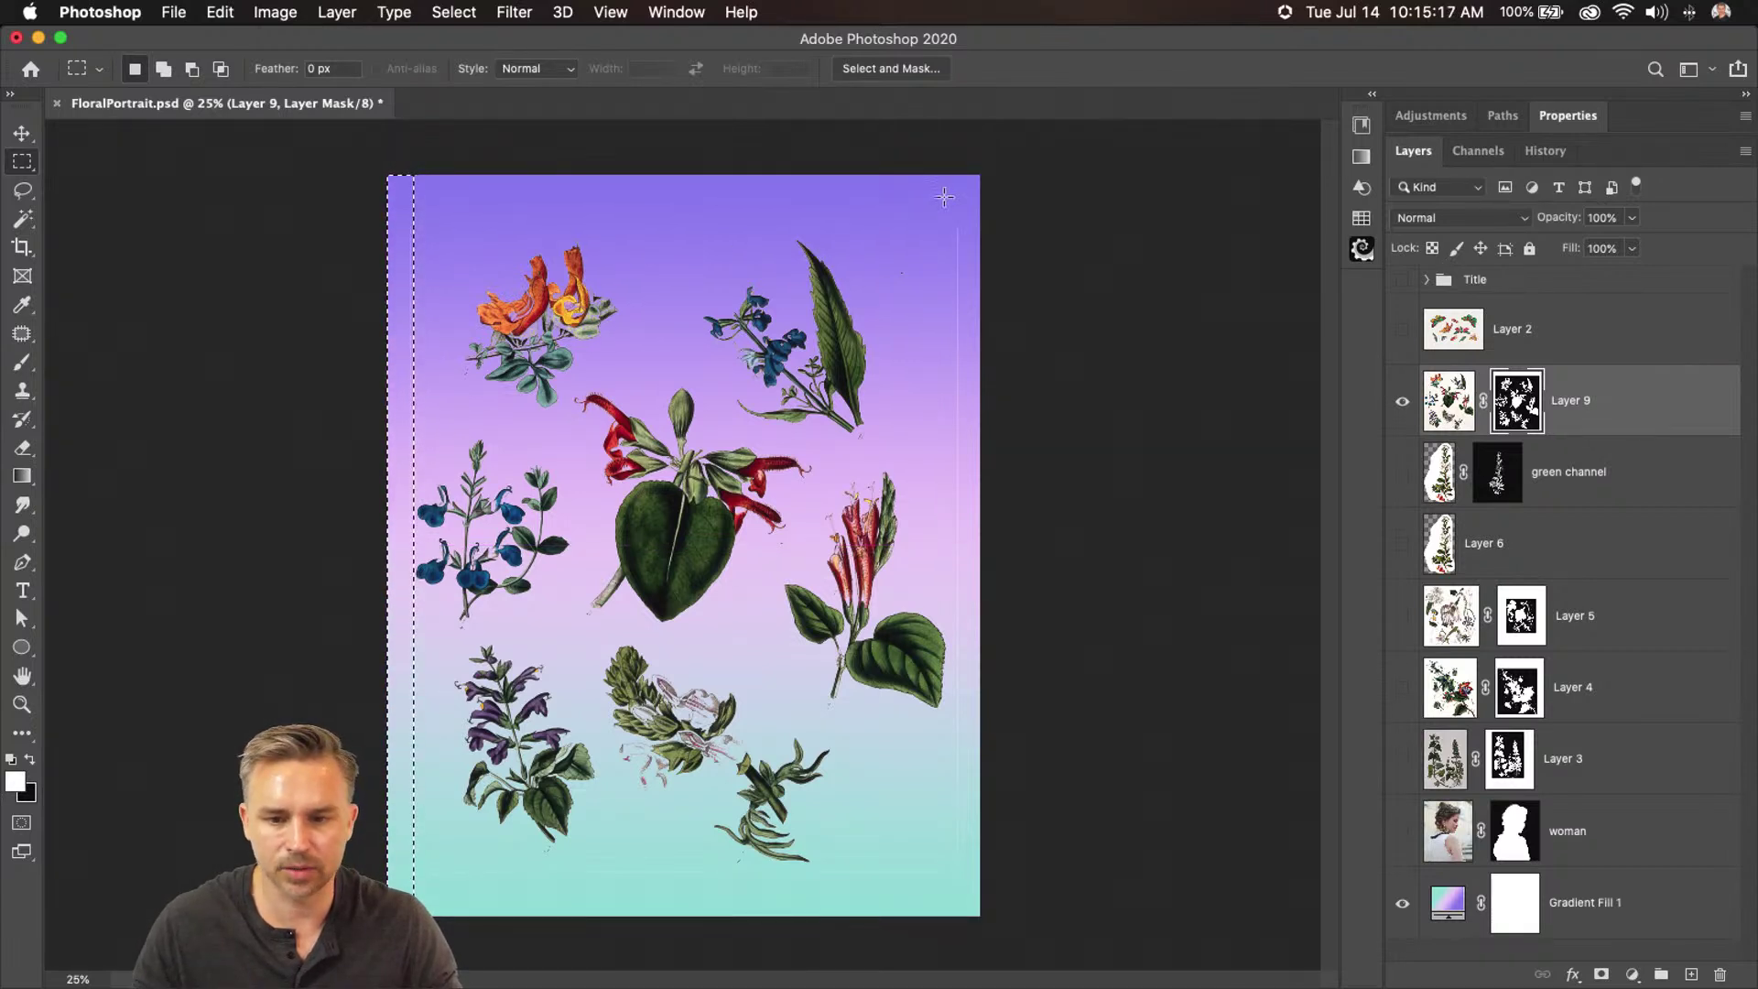
drag(952, 211, 1089, 957)
drag(388, 915, 1013, 868)
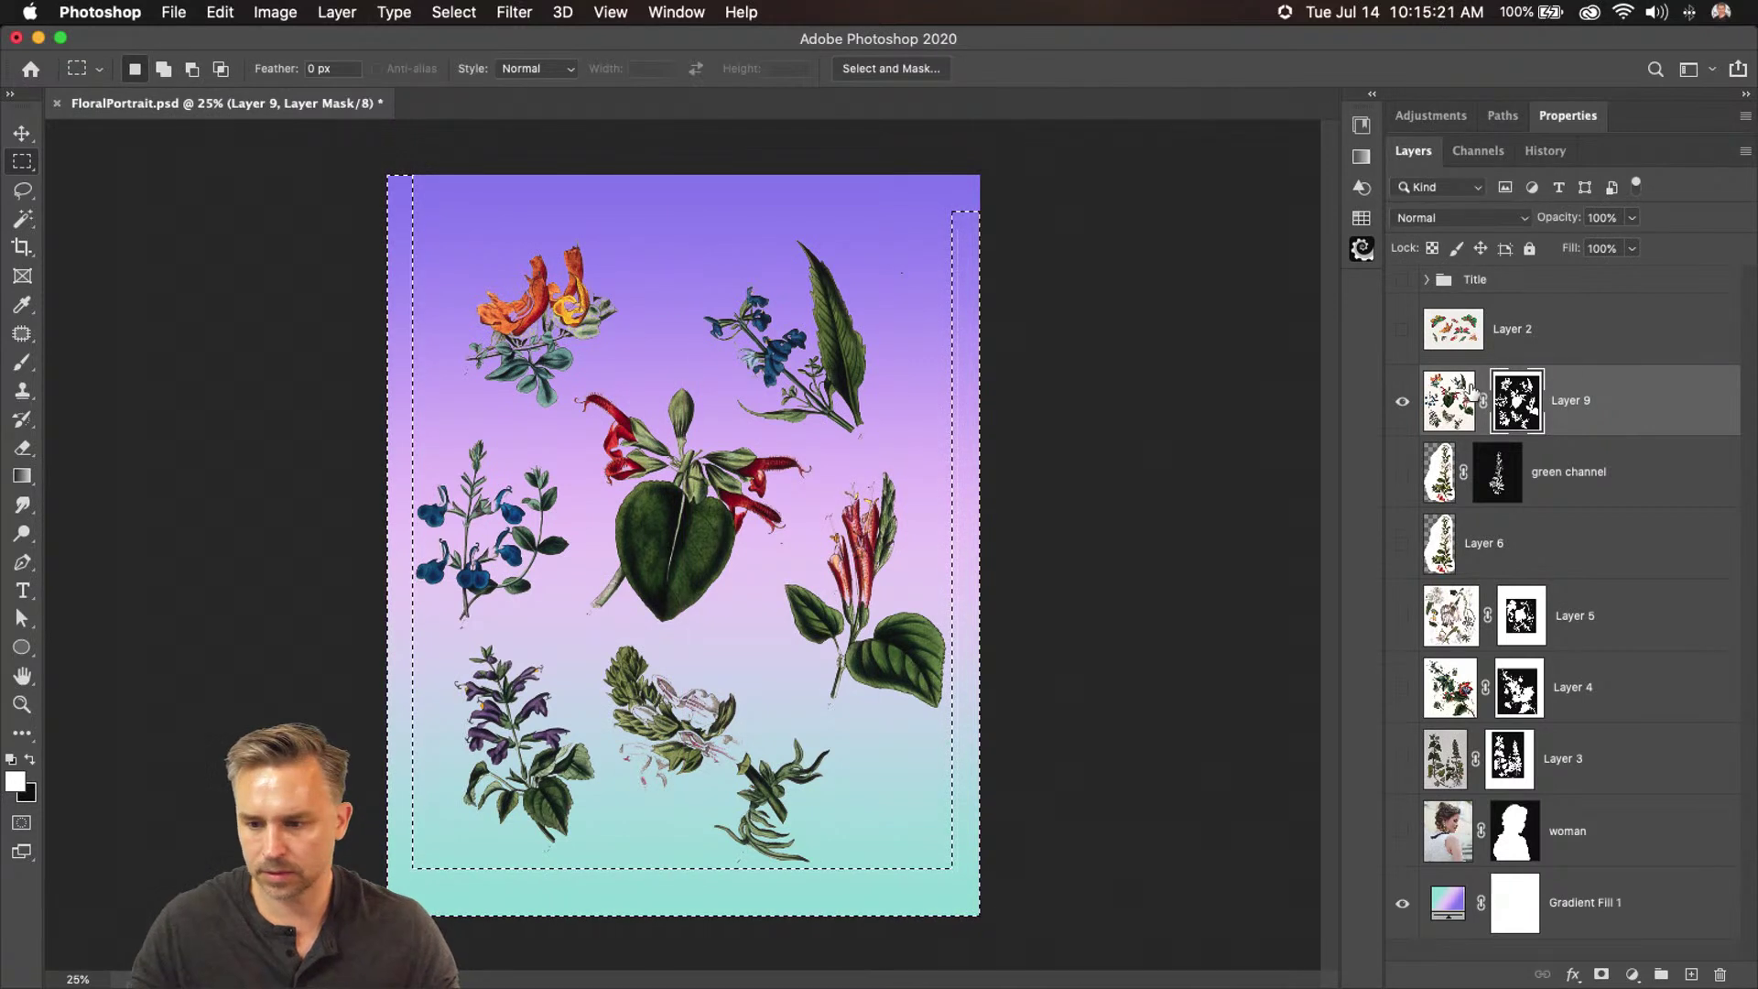
key(x)
key(shift+BackSpace)
key(Return)
key(ctrl+d)
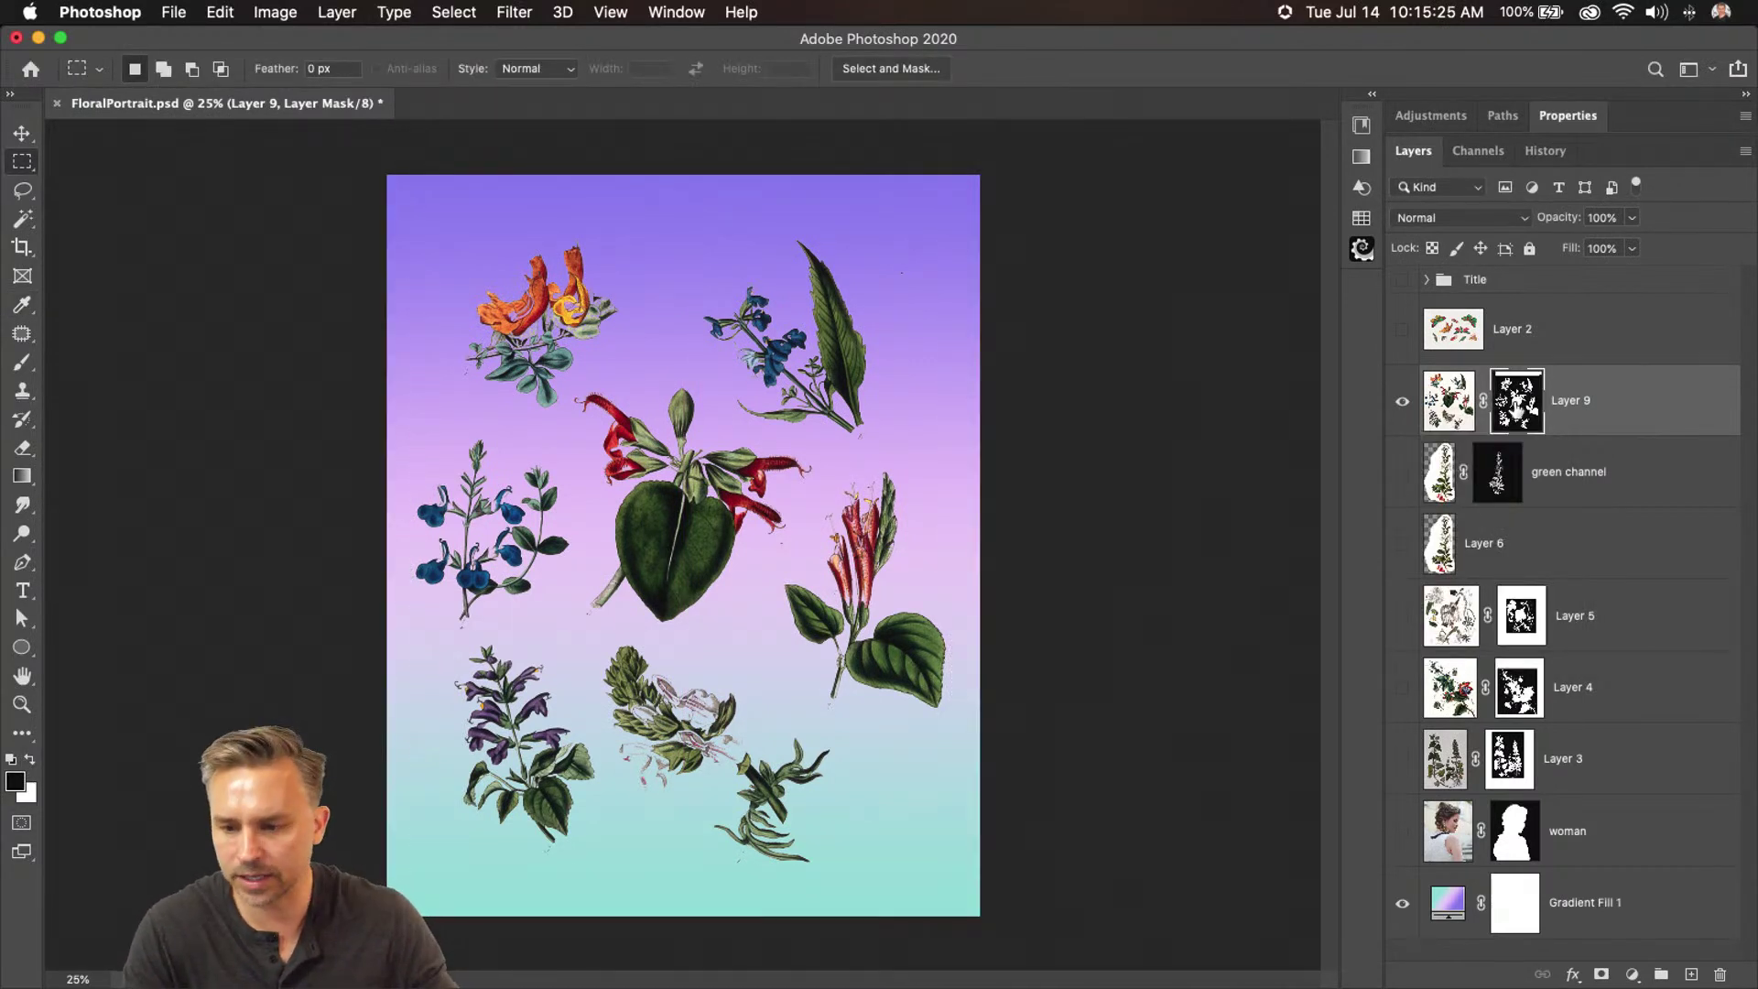
Apply Layer 9's mask and cut the orange and yellow flower onto its own new layer
right_click(1516, 404)
click(1565, 473)
click(22, 190)
mouse_move(450, 273)
mouse_down()
mouse_move(637, 286)
mouse_move(626, 341)
mouse_move(532, 424)
mouse_move(449, 383)
mouse_up()
key(super+x)
key(super+v)
Lasso the blue-flowered sprig and the purple-flowered sprig on Layer 9 and cut each onto its own new layer
mouse_move(391, 446)
mouse_down()
mouse_move(558, 462)
mouse_move(587, 590)
mouse_move(453, 640)
mouse_move(376, 540)
mouse_up()
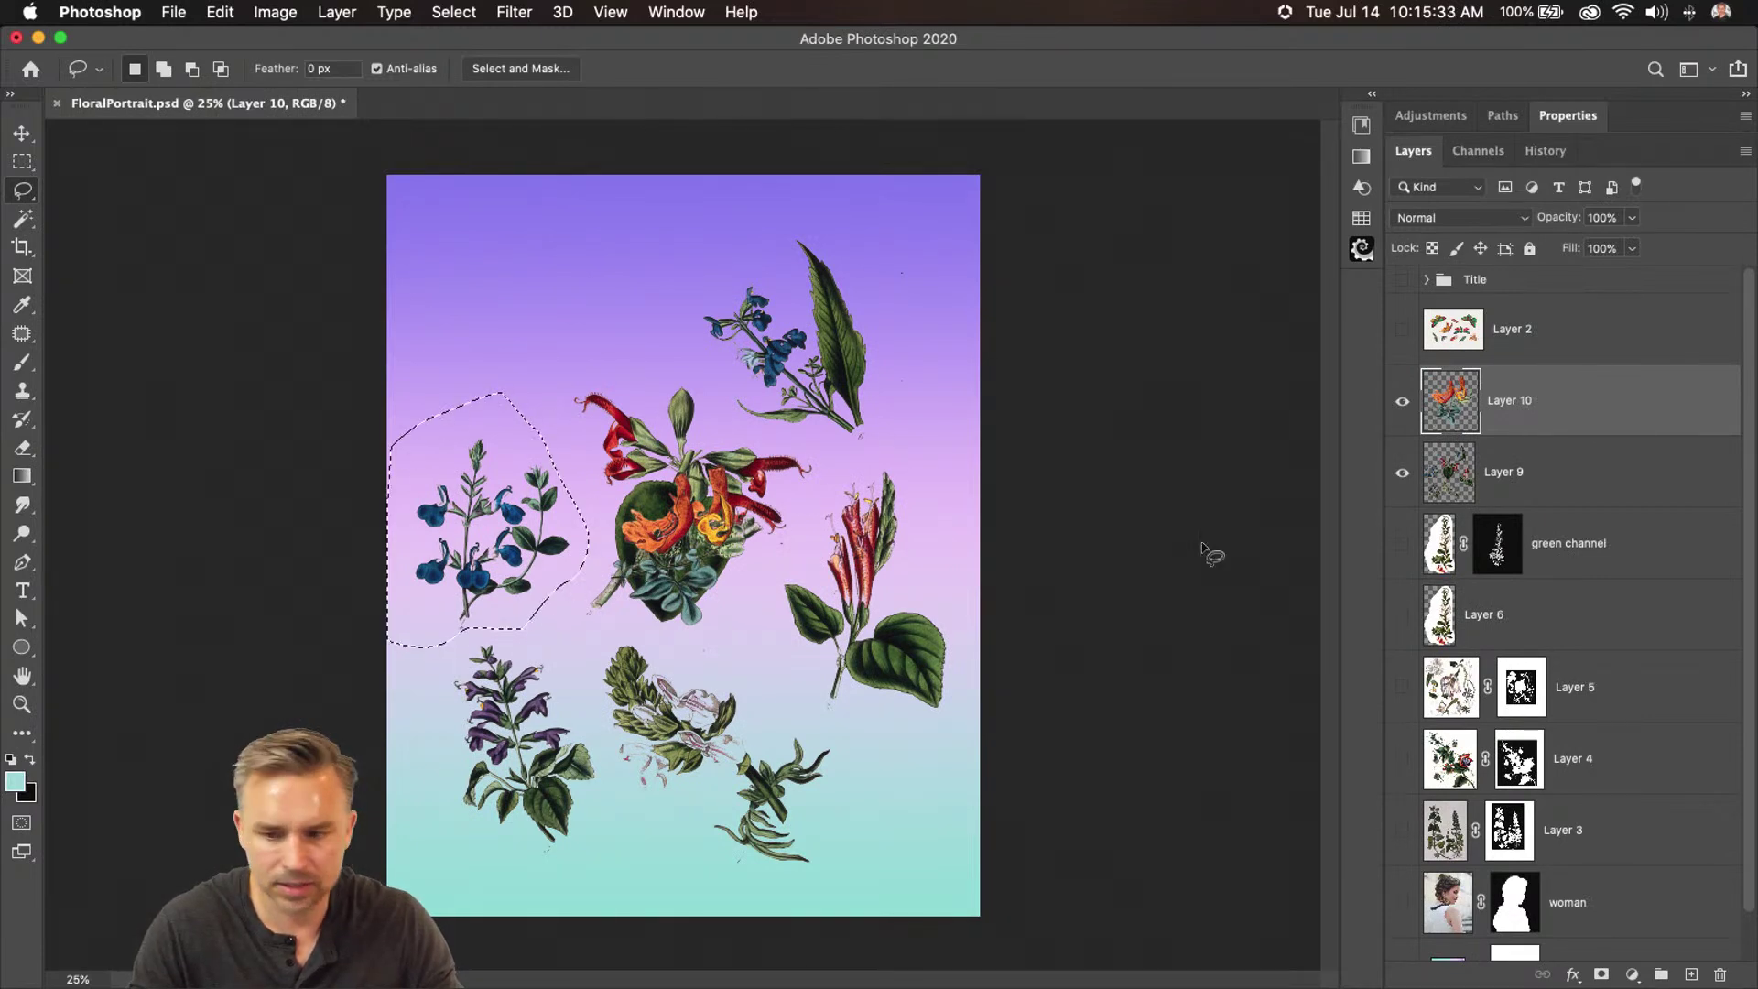
click(1462, 481)
key(super+x)
key(super+v)
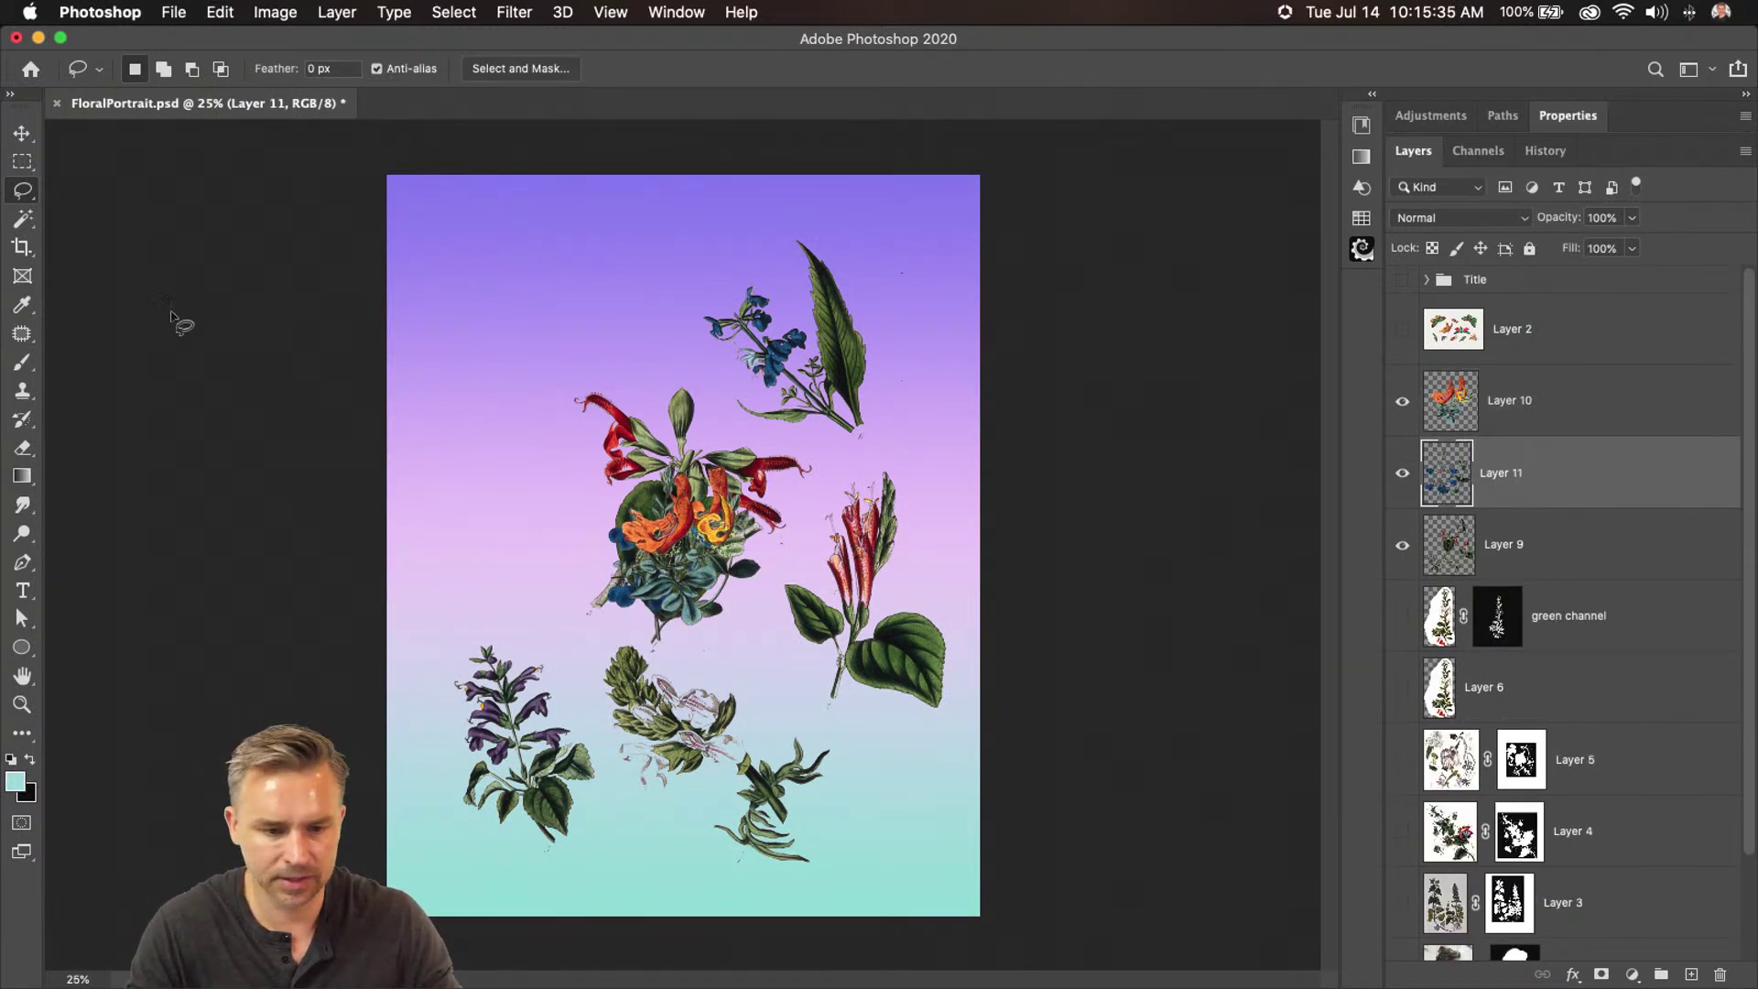
mouse_move(412, 644)
mouse_down()
mouse_move(602, 731)
mouse_move(491, 870)
mouse_move(430, 641)
mouse_up()
click(1430, 551)
key(super+x)
key(super+v)
Move the purple sprig to the central plant's upper left, the blue sprig to its lower left, and the orange flower above it
key(v)
drag(957, 540, 811, 455)
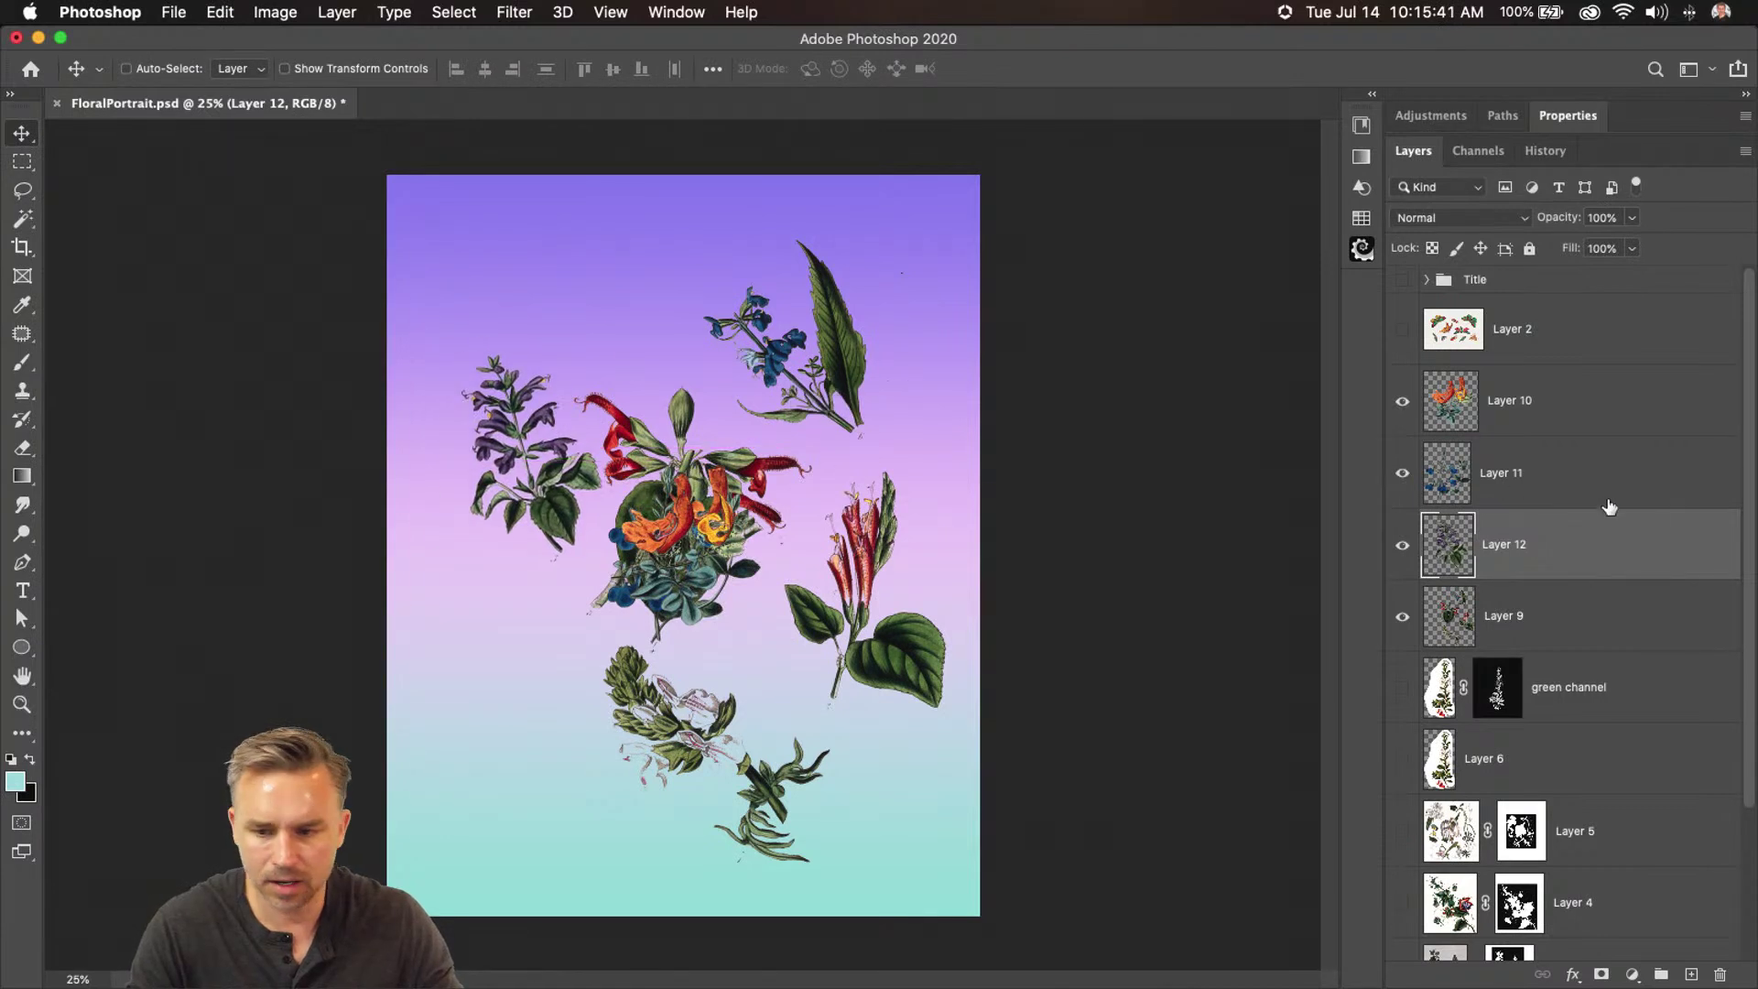
click(1501, 472)
drag(1043, 407, 926, 505)
click(1502, 400)
drag(770, 609, 711, 407)
Show the insect illustration on Layer 2 and hide Layers 9, 10, 11 and 12
click(1579, 333)
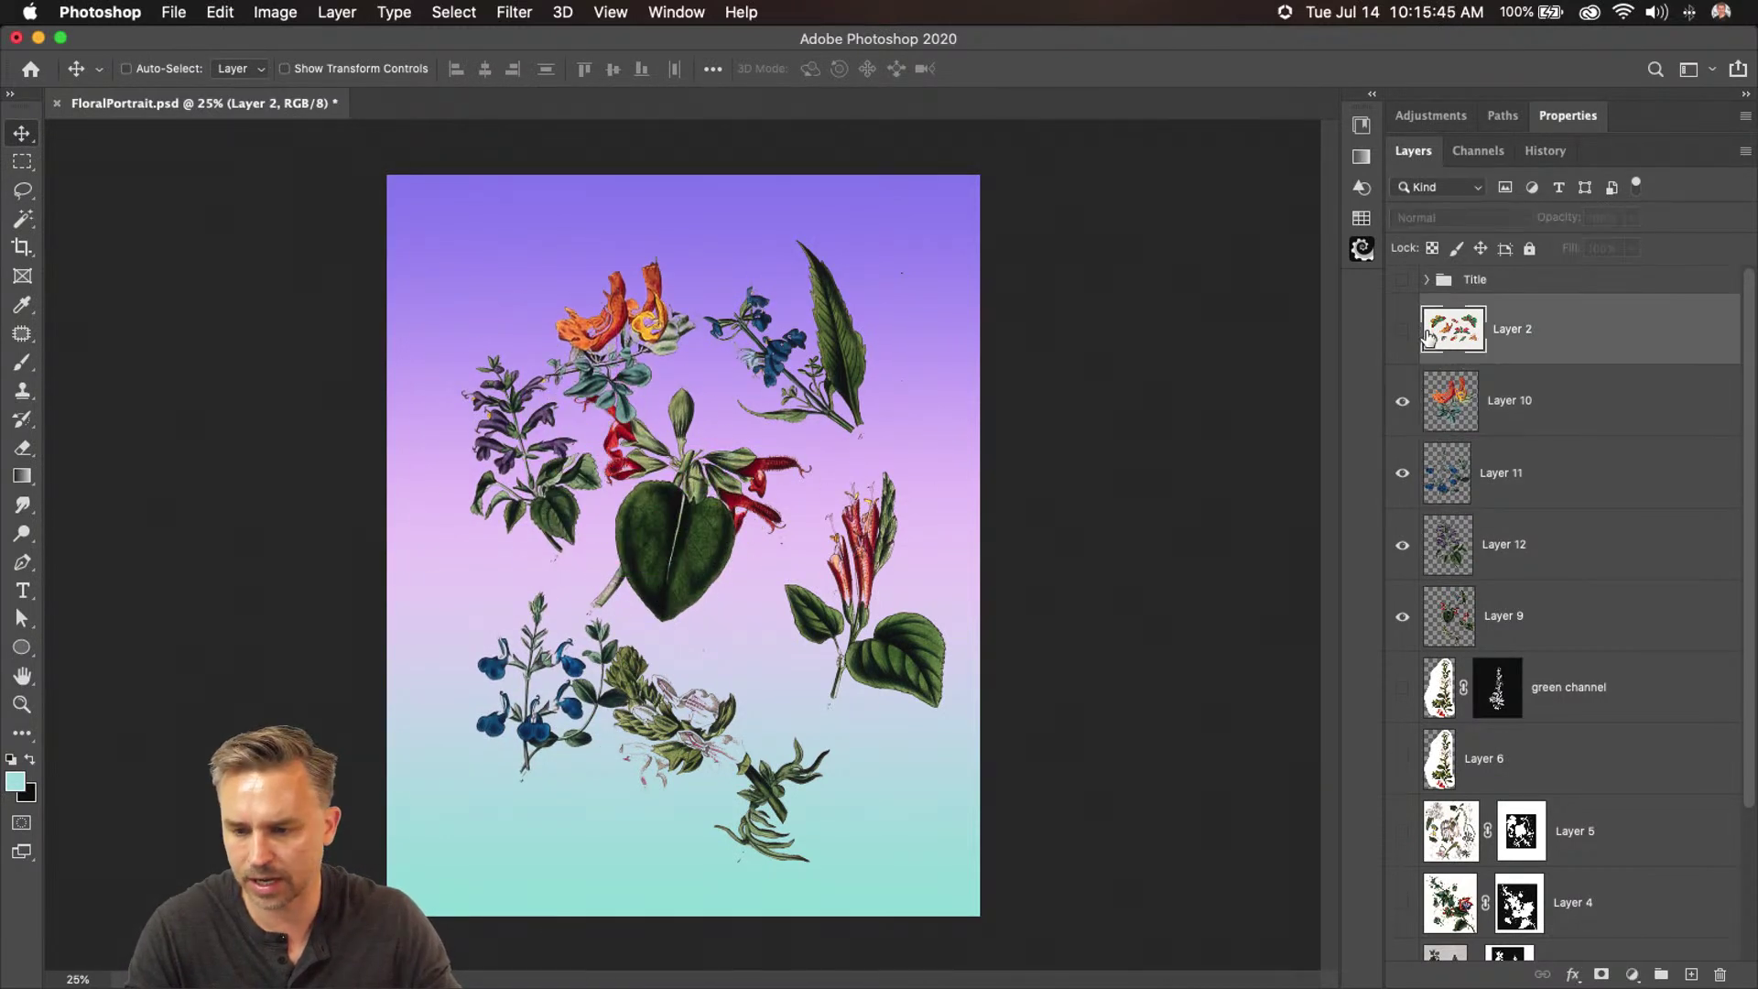
click(1398, 331)
drag(1402, 403, 1394, 630)
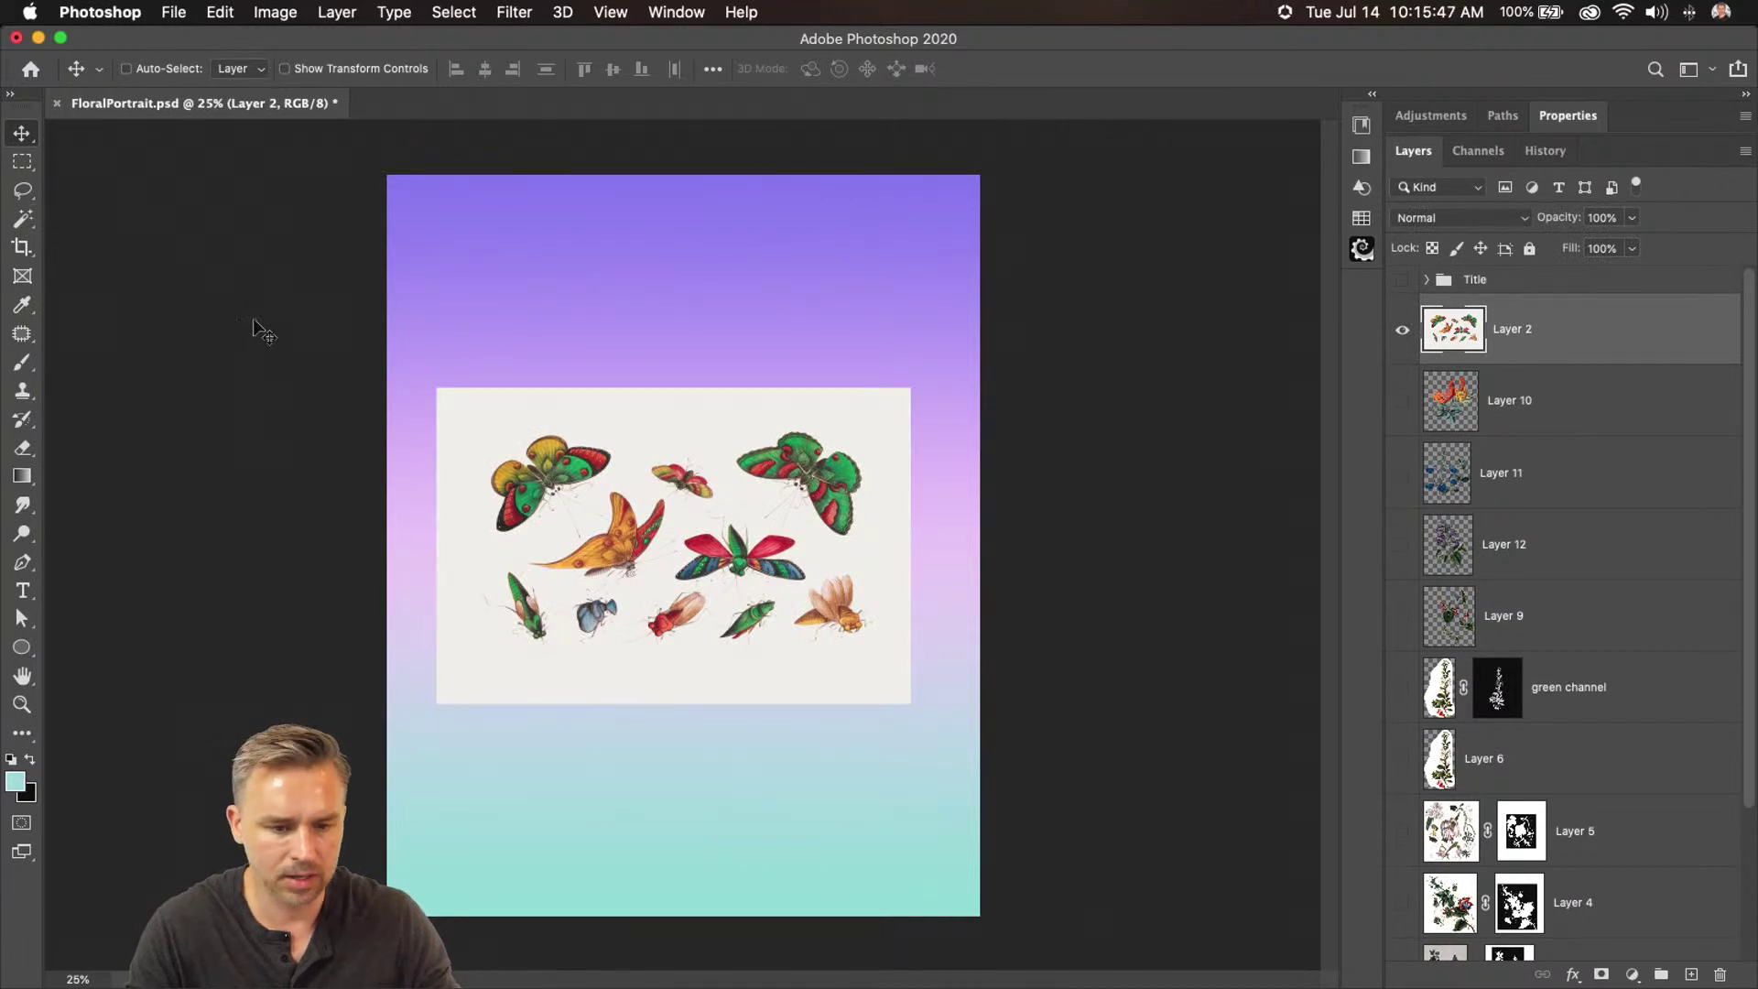
Adjust Layer 2 with Levels, setting the black input to 38 and the white input to 242
key(super+l)
drag(1212, 574, 1251, 574)
drag(1487, 573, 1470, 574)
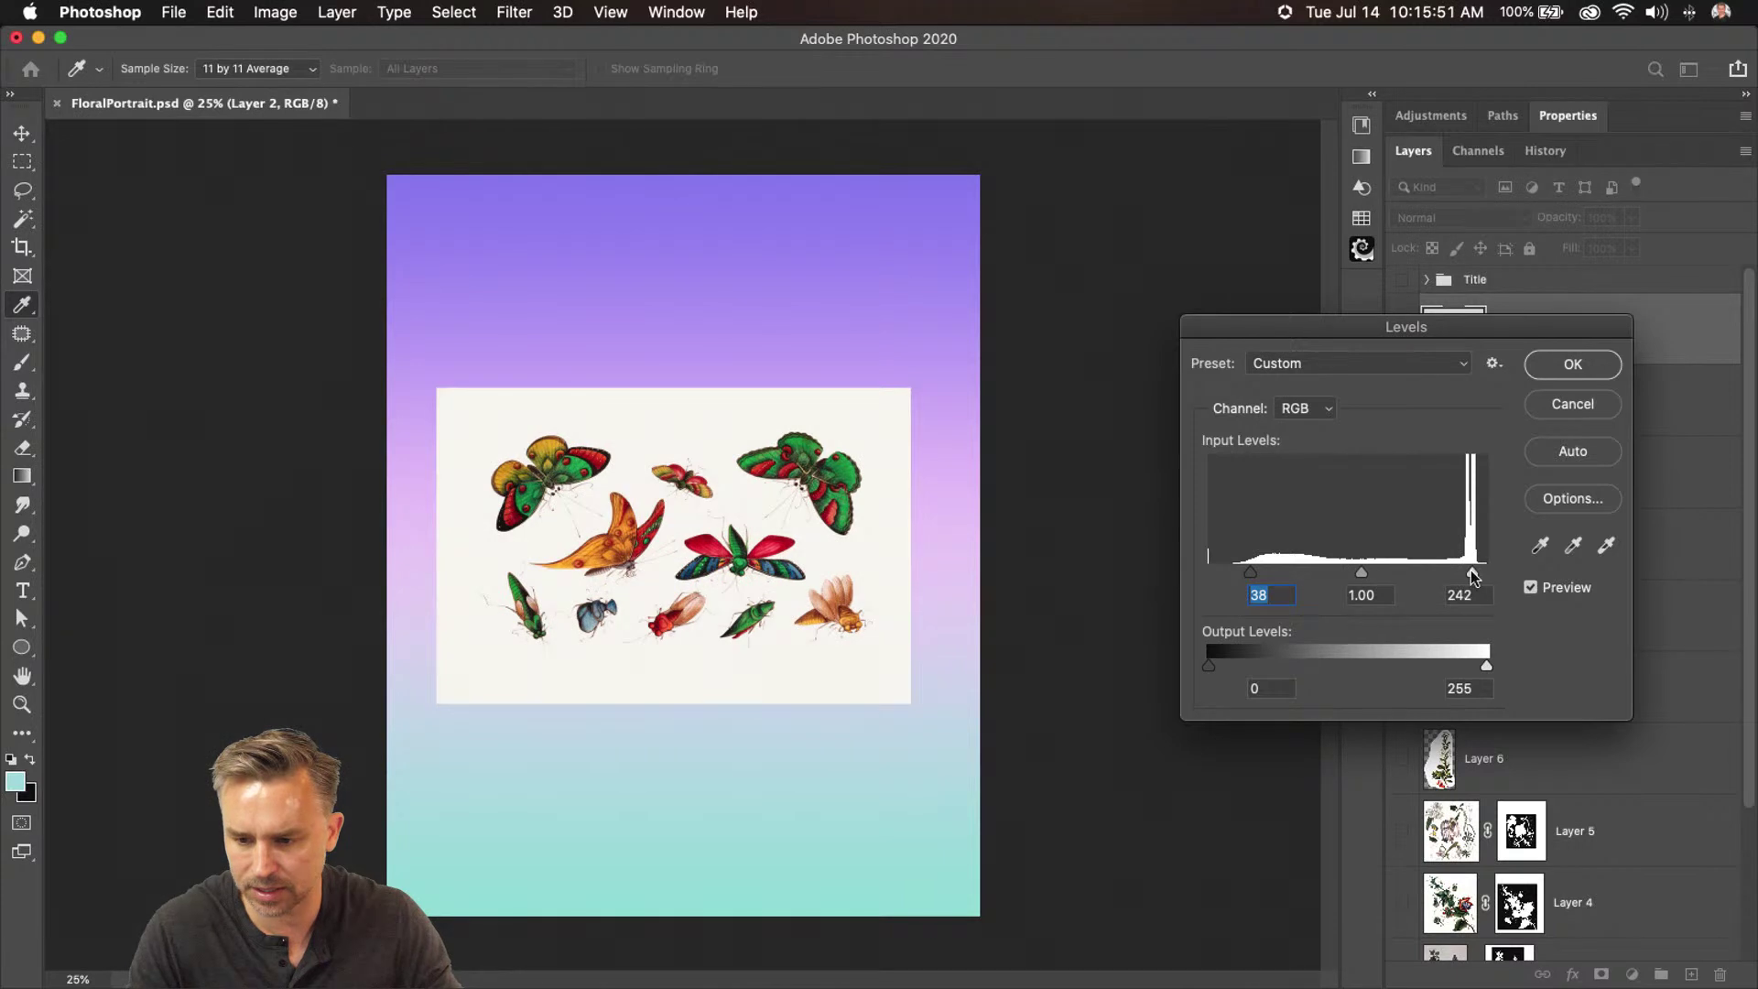
key(Return)
Select Layer 2's white paper with the Magic Wand and add a layer mask that hides it
click(23, 218)
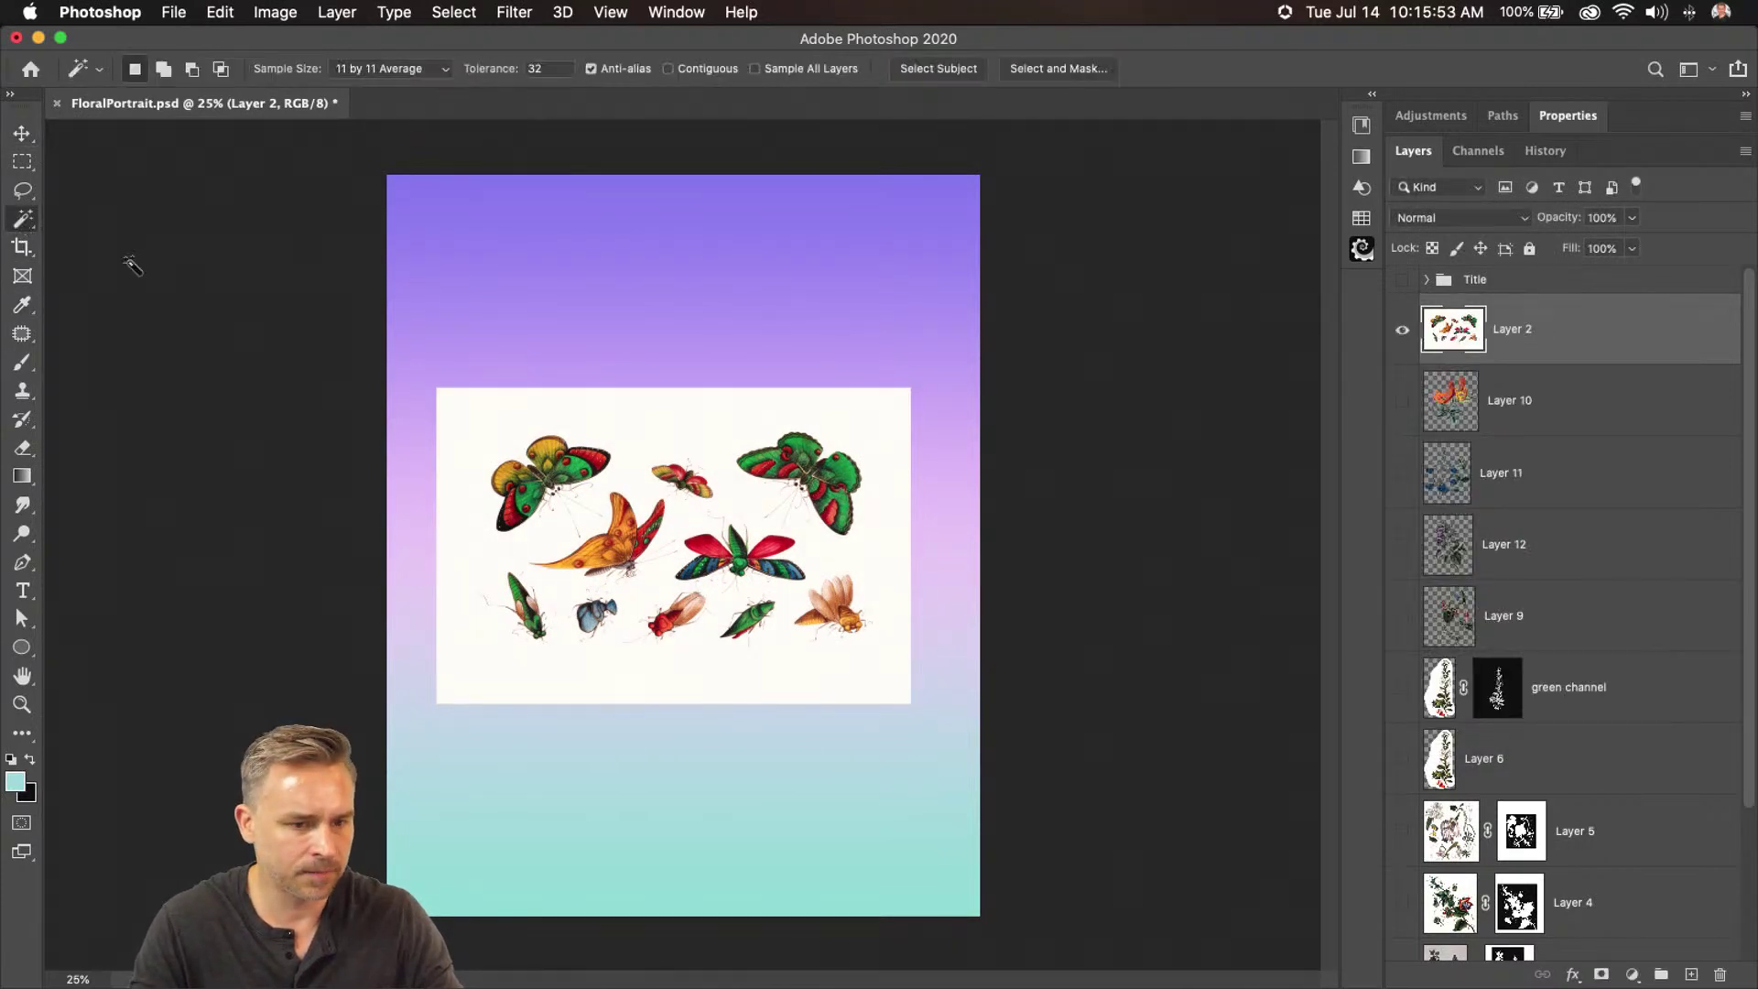
click(634, 419)
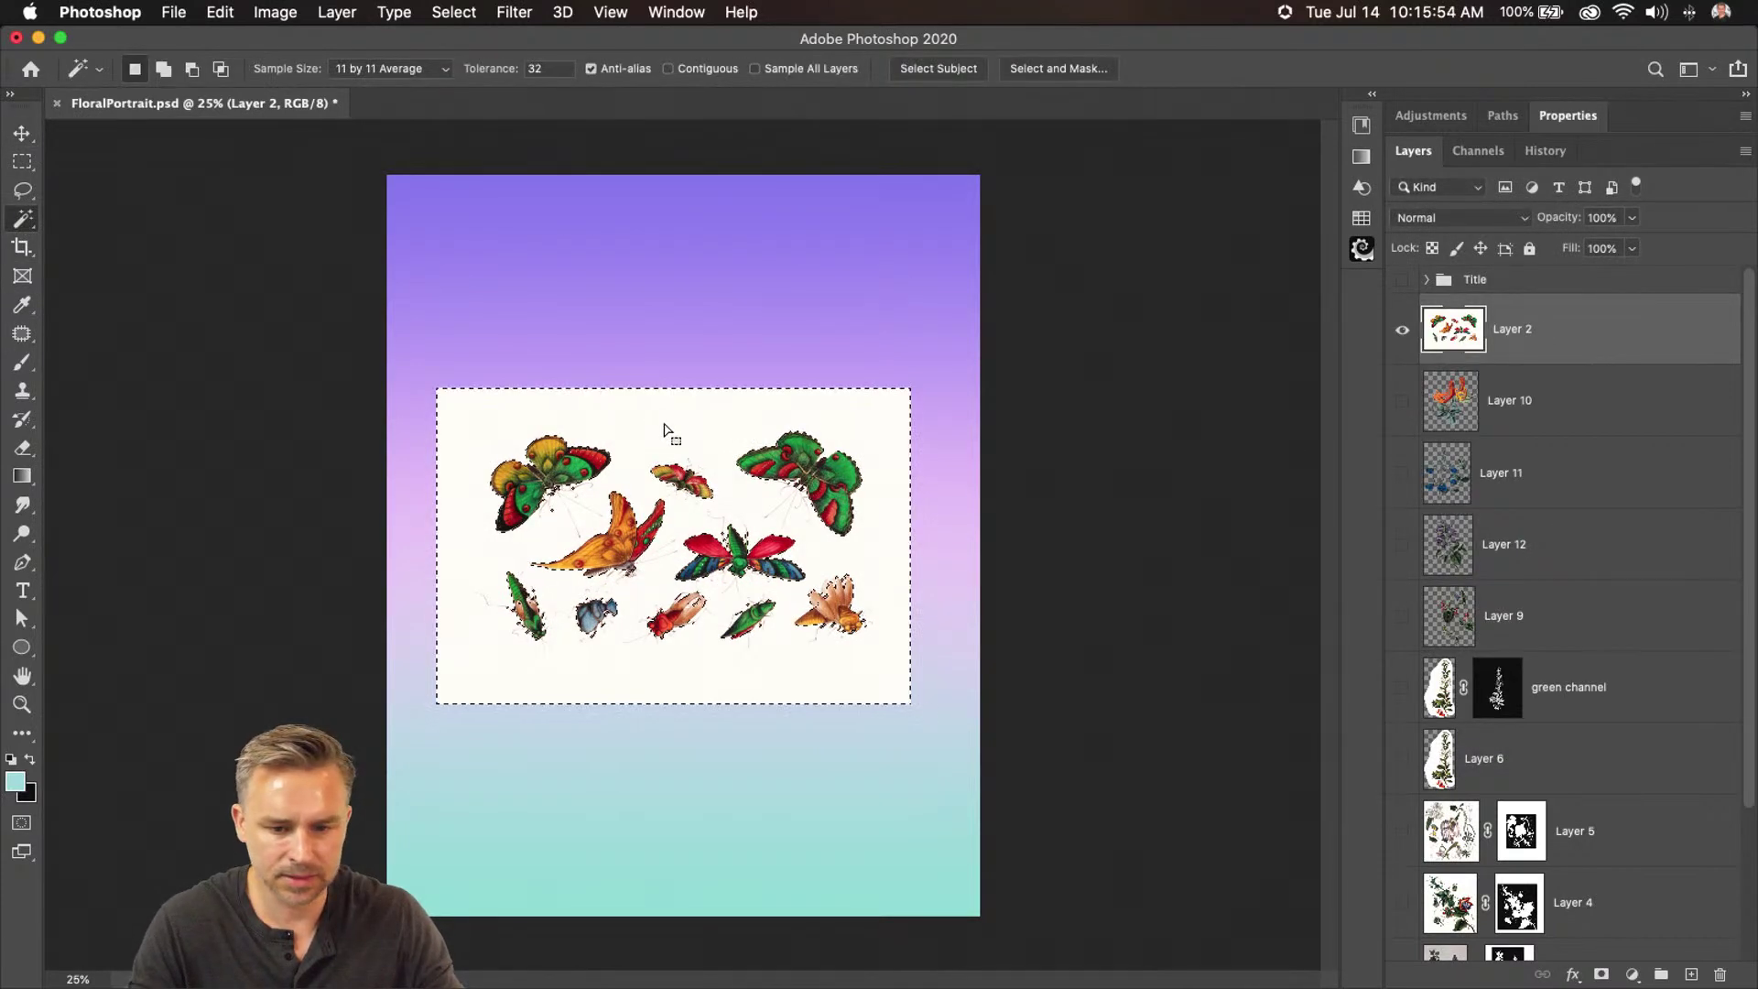
alt+click(1601, 974)
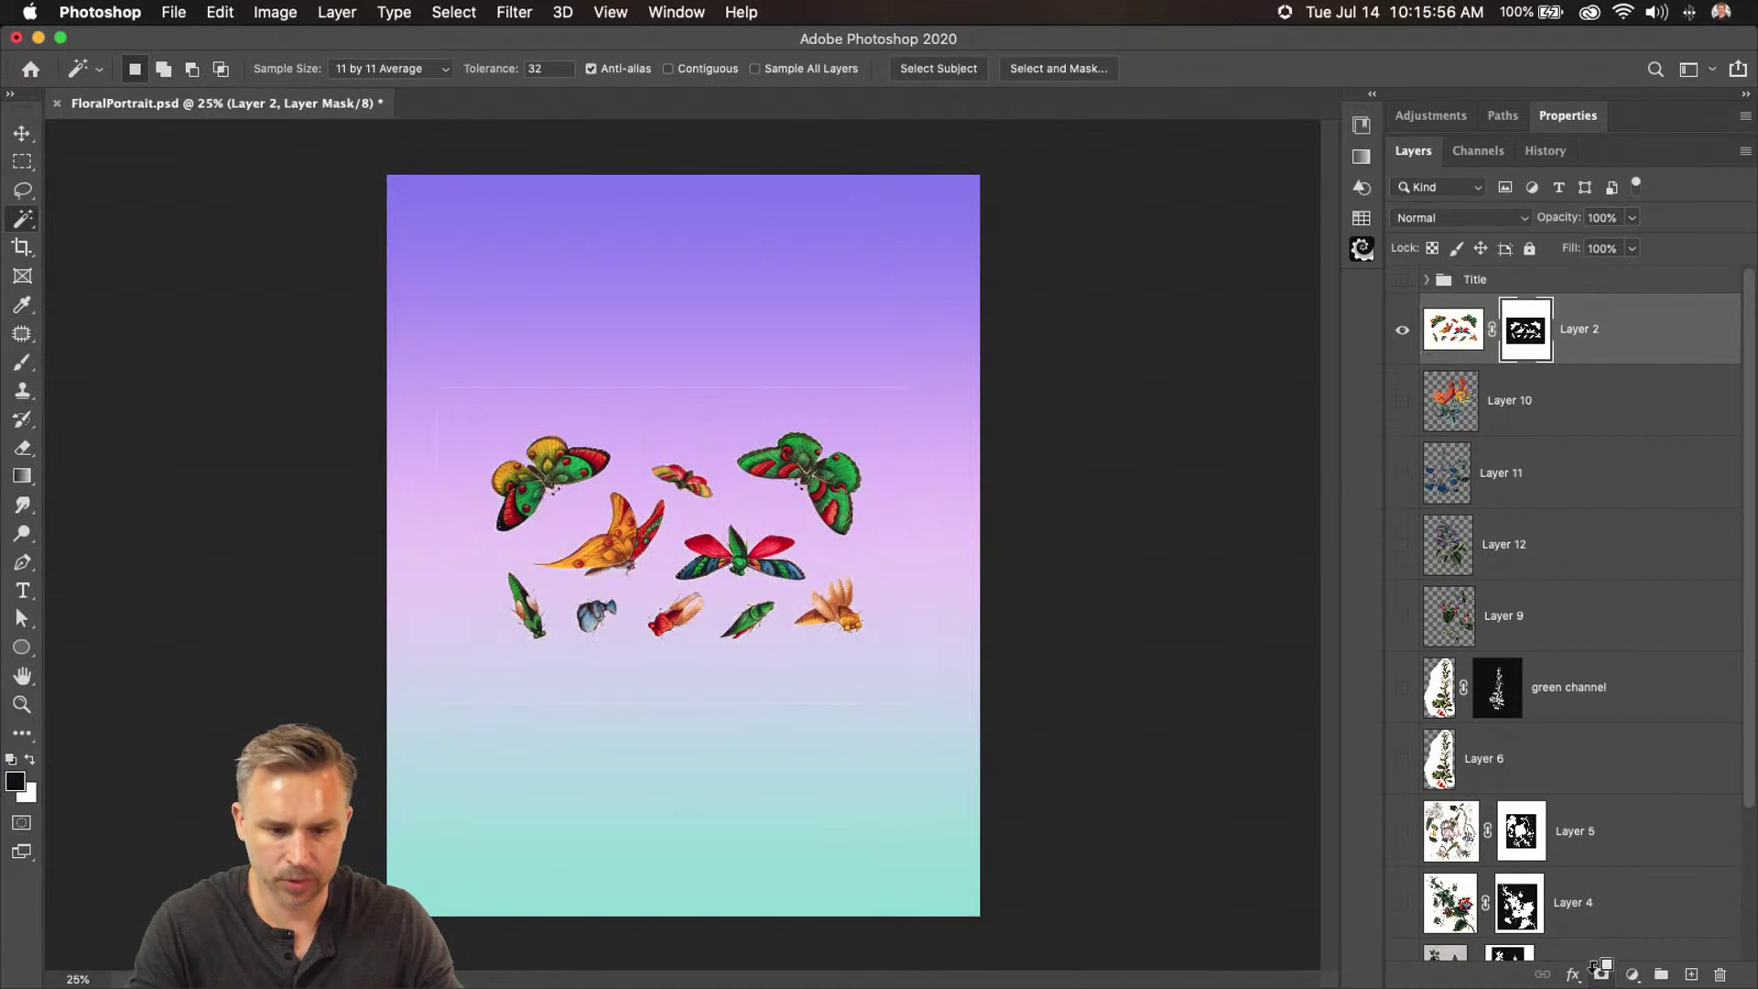
Select the margins on all four sides of the insects and fill them with black on Layer 2's mask
click(23, 162)
drag(386, 273, 996, 399)
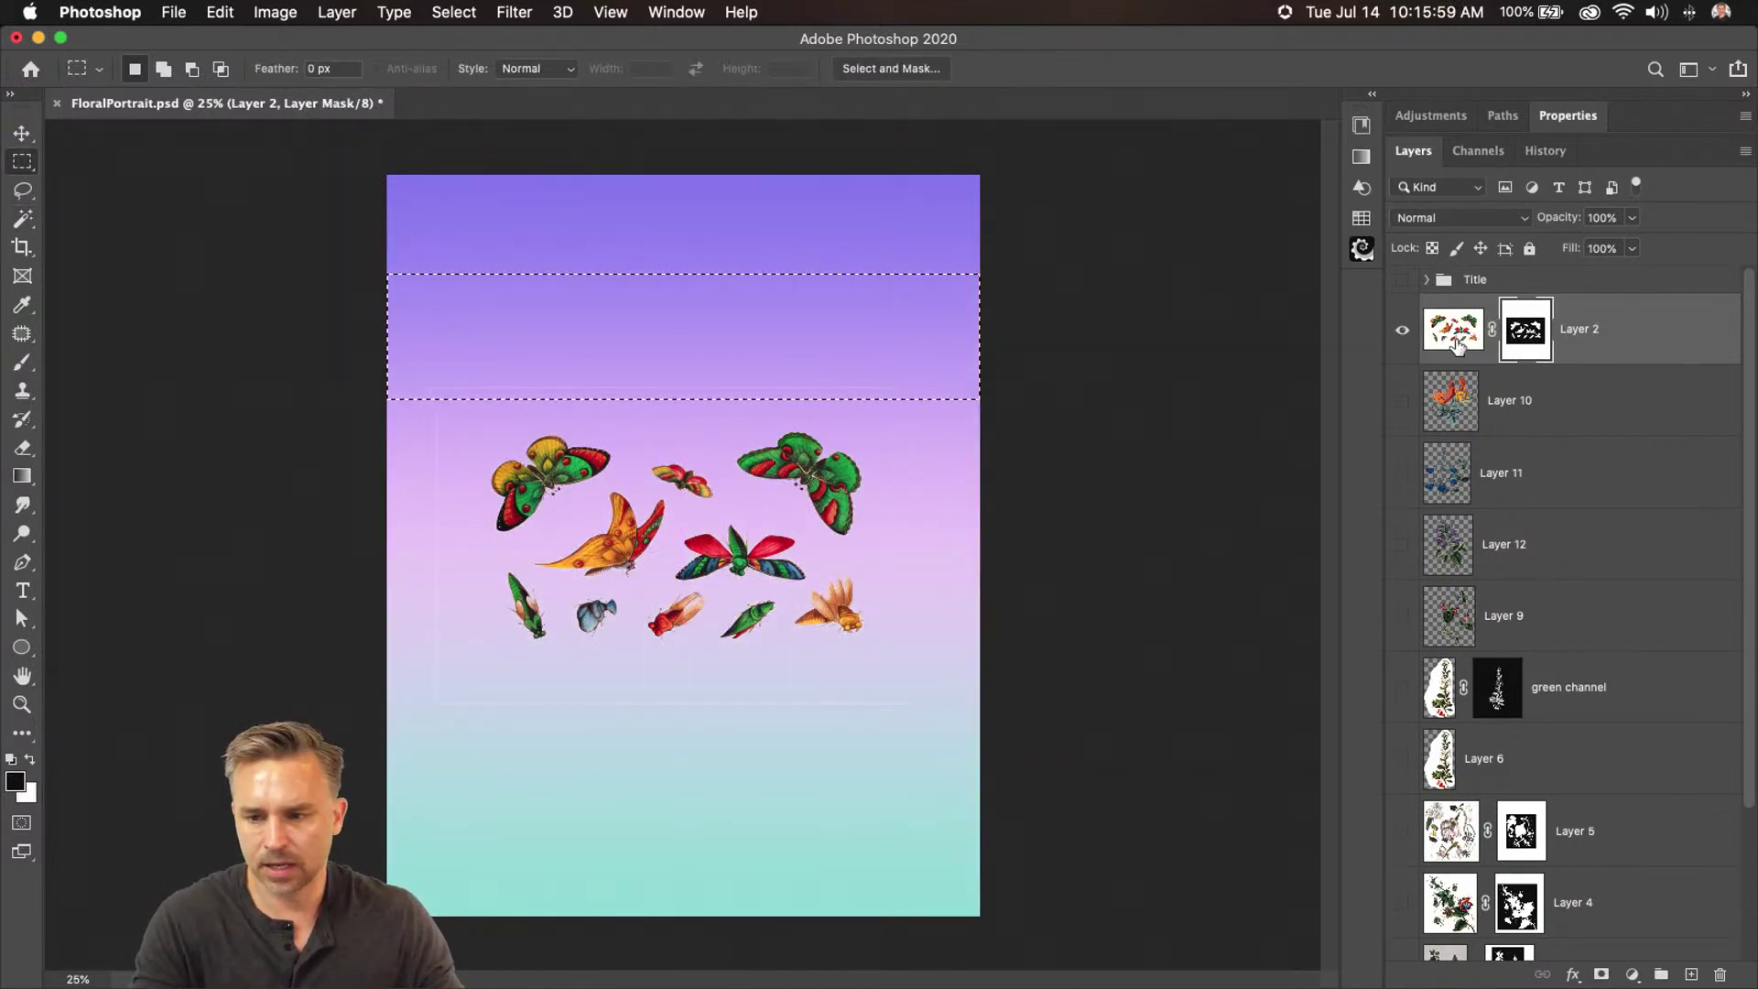
drag(376, 337, 459, 787)
drag(385, 880, 1053, 674)
drag(1030, 309, 879, 749)
key(shift+BackSpace)
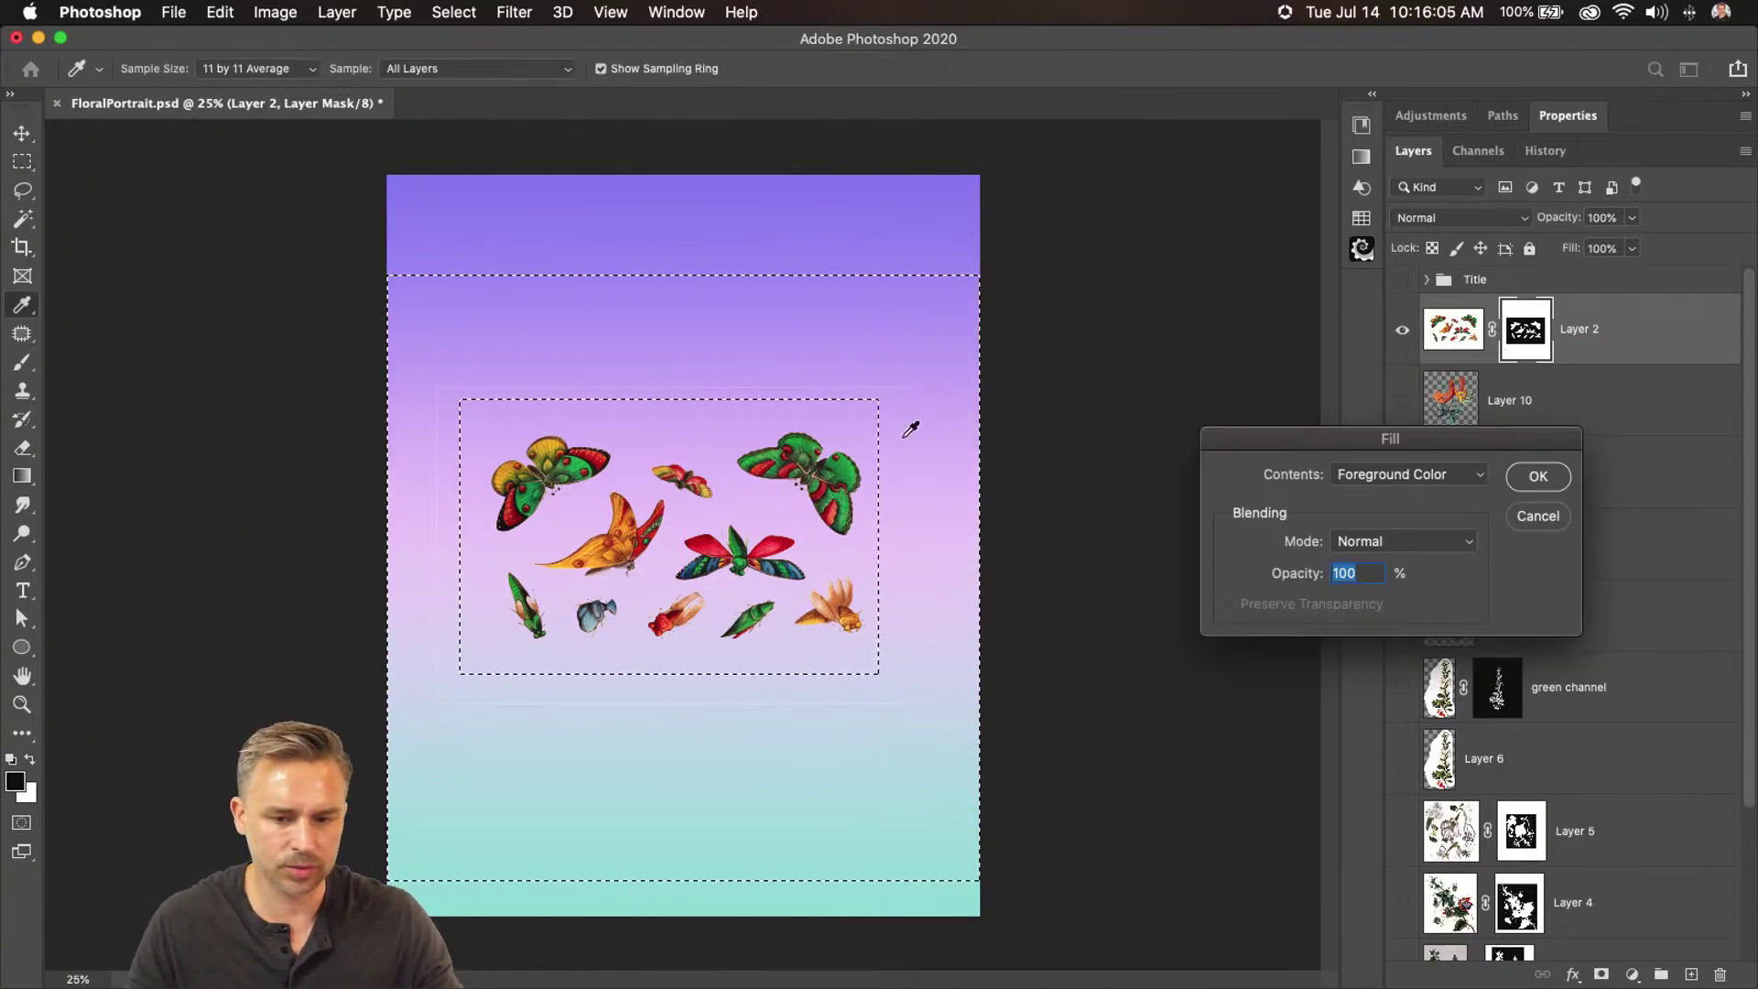
key(Return)
key(super+d)
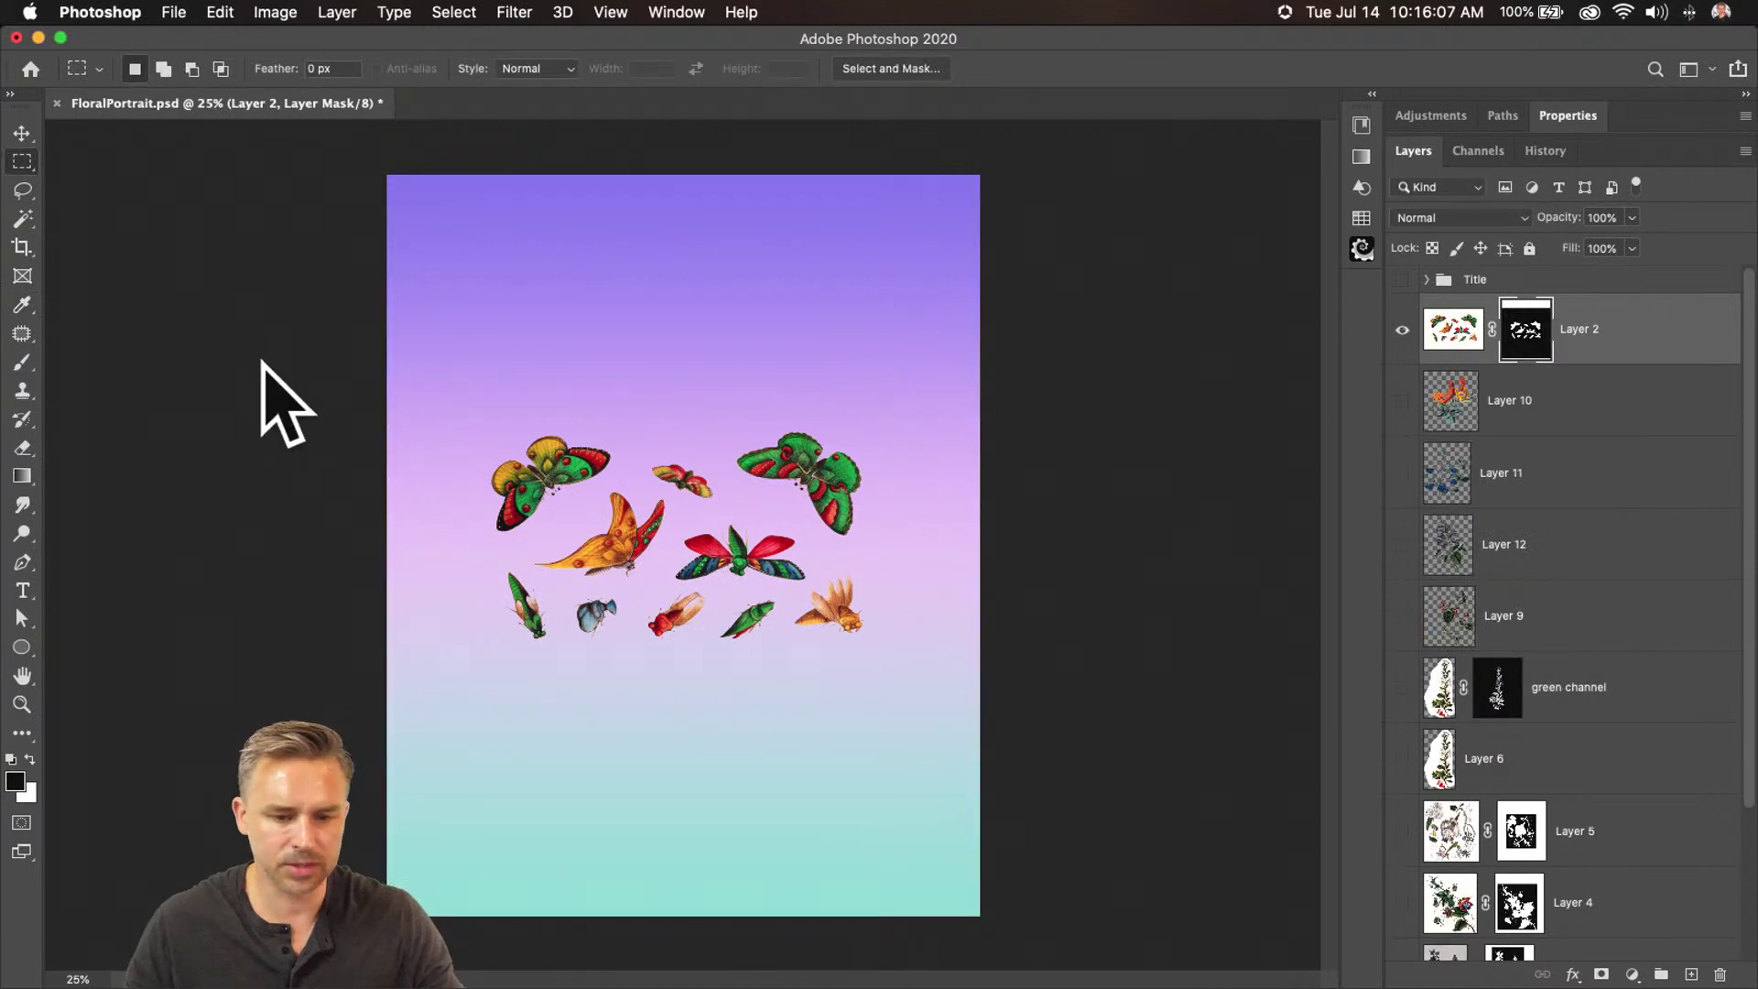
key(super+equal)
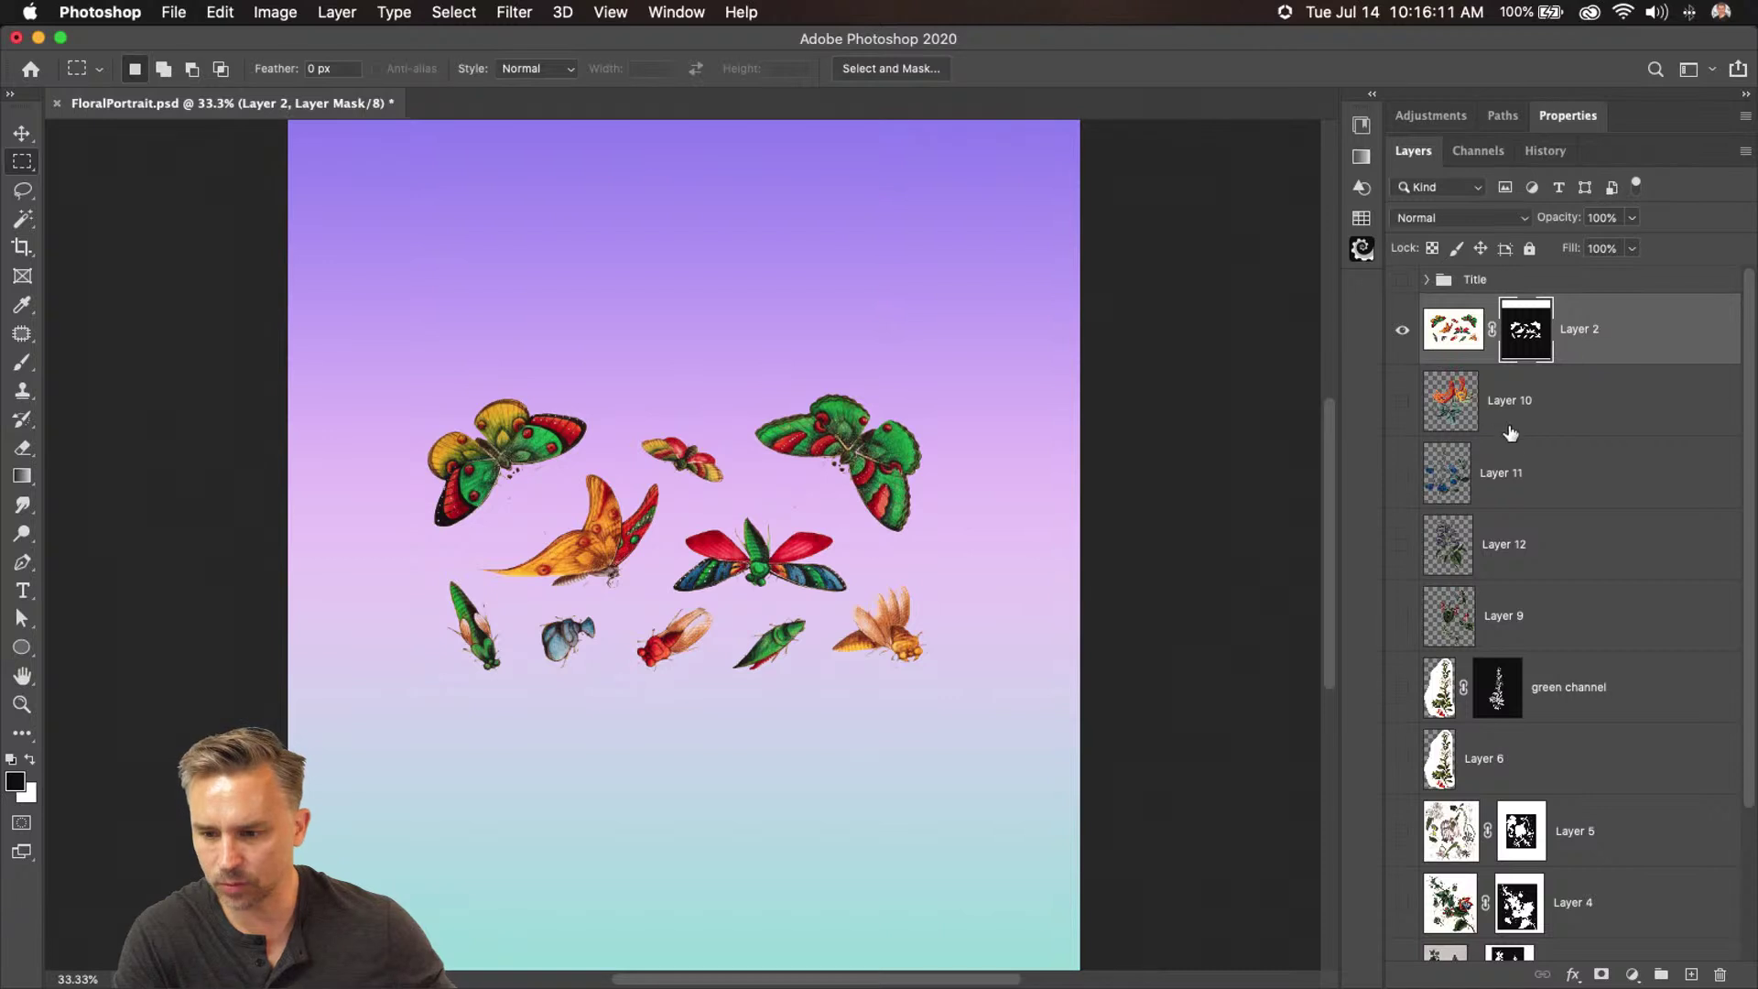
Apply Layer 2's mask permanently to the insect cutout and hide the layer
right_click(1512, 332)
click(1544, 385)
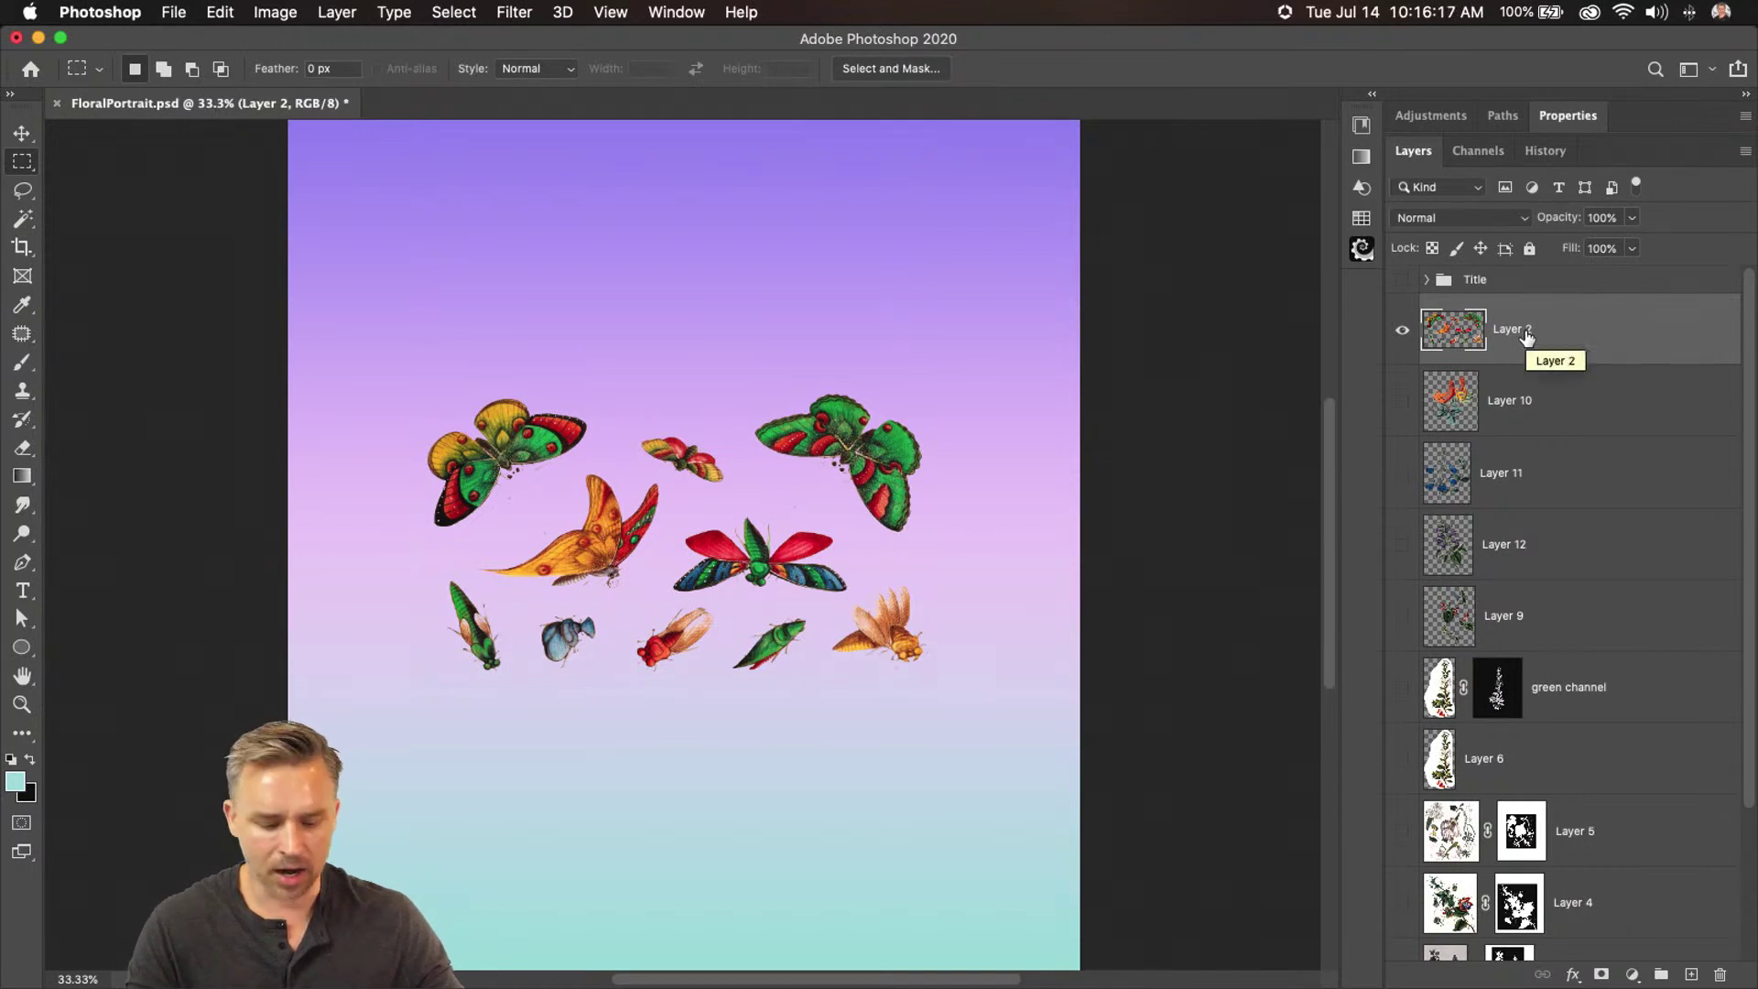
scroll(1517, 565, down, 3)
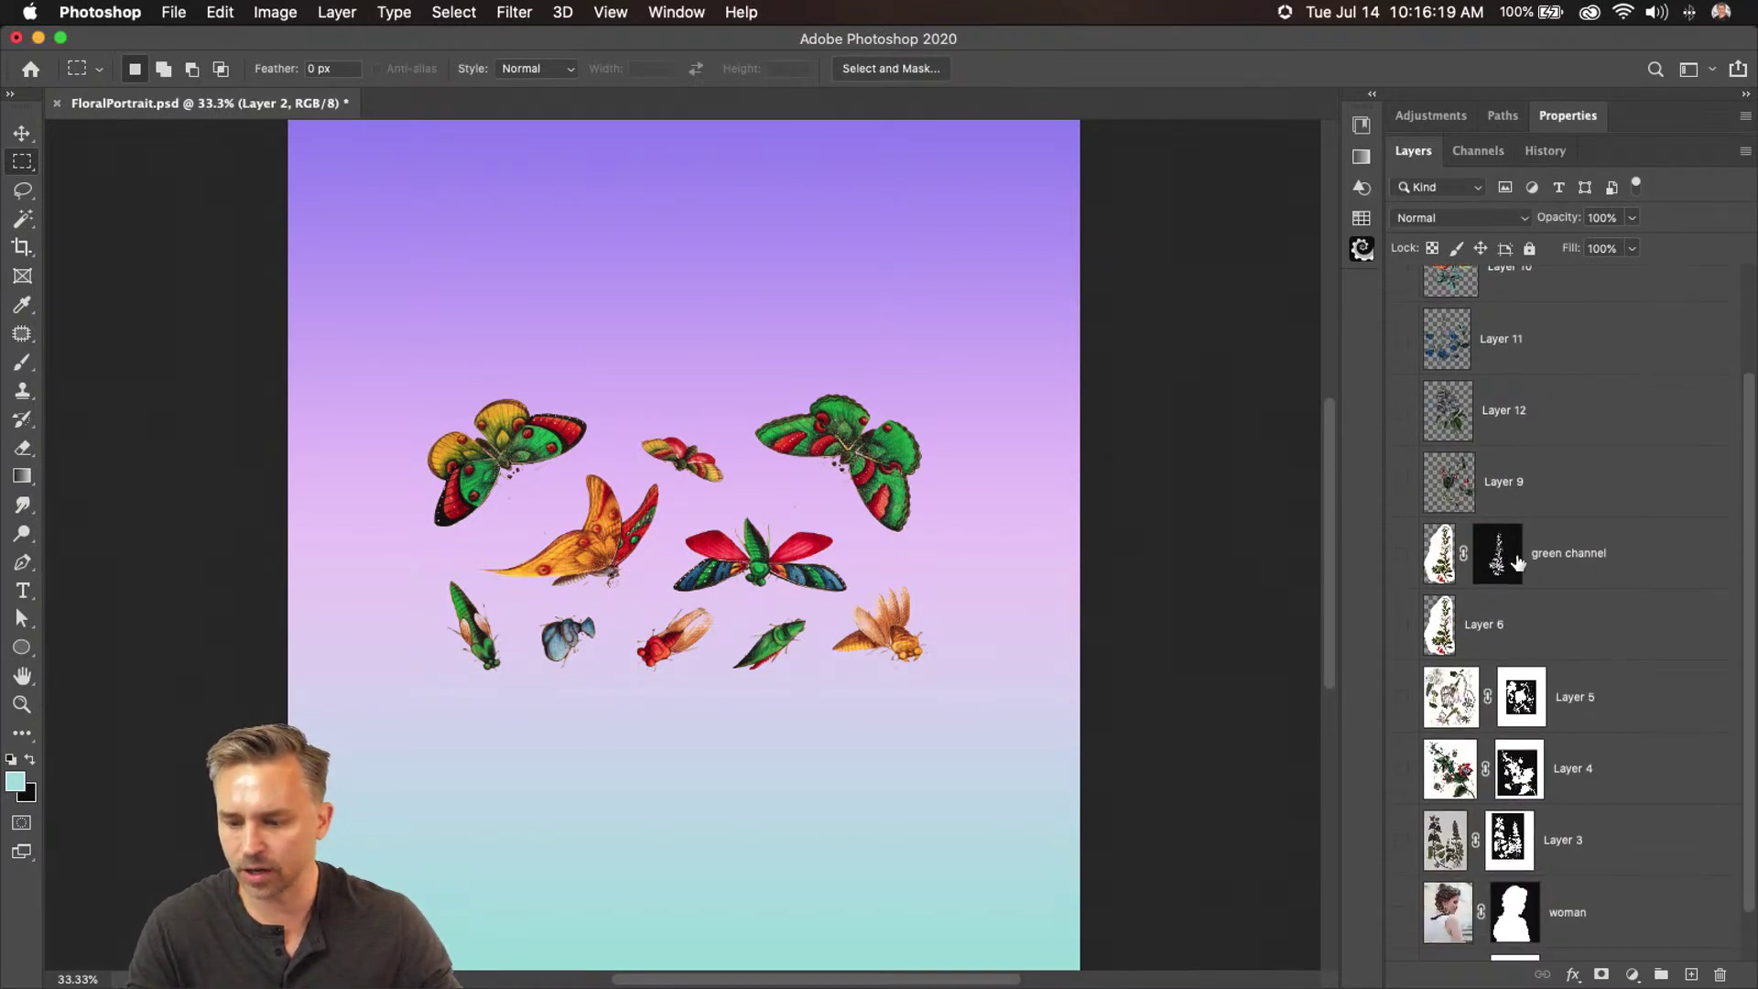
scroll(1517, 542, up, 3)
click(1402, 329)
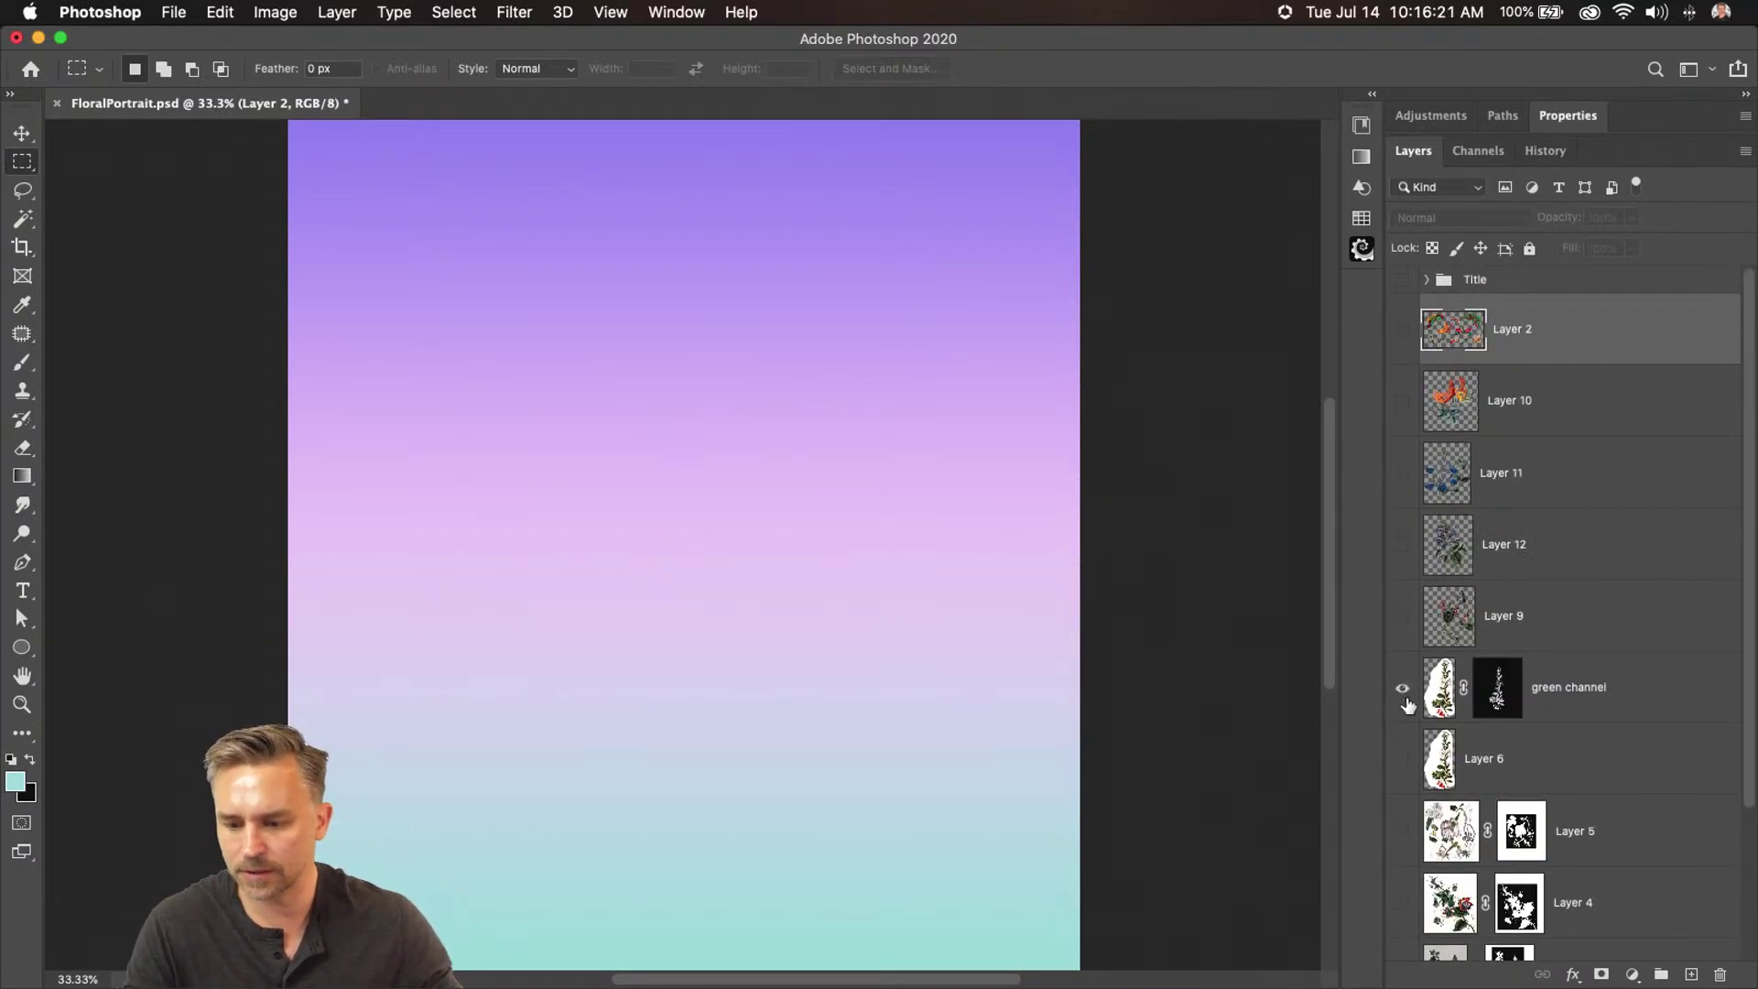
Show the green channel layer and convert it to a smart object
click(1401, 688)
click(1602, 693)
scroll(1603, 696, down, 1)
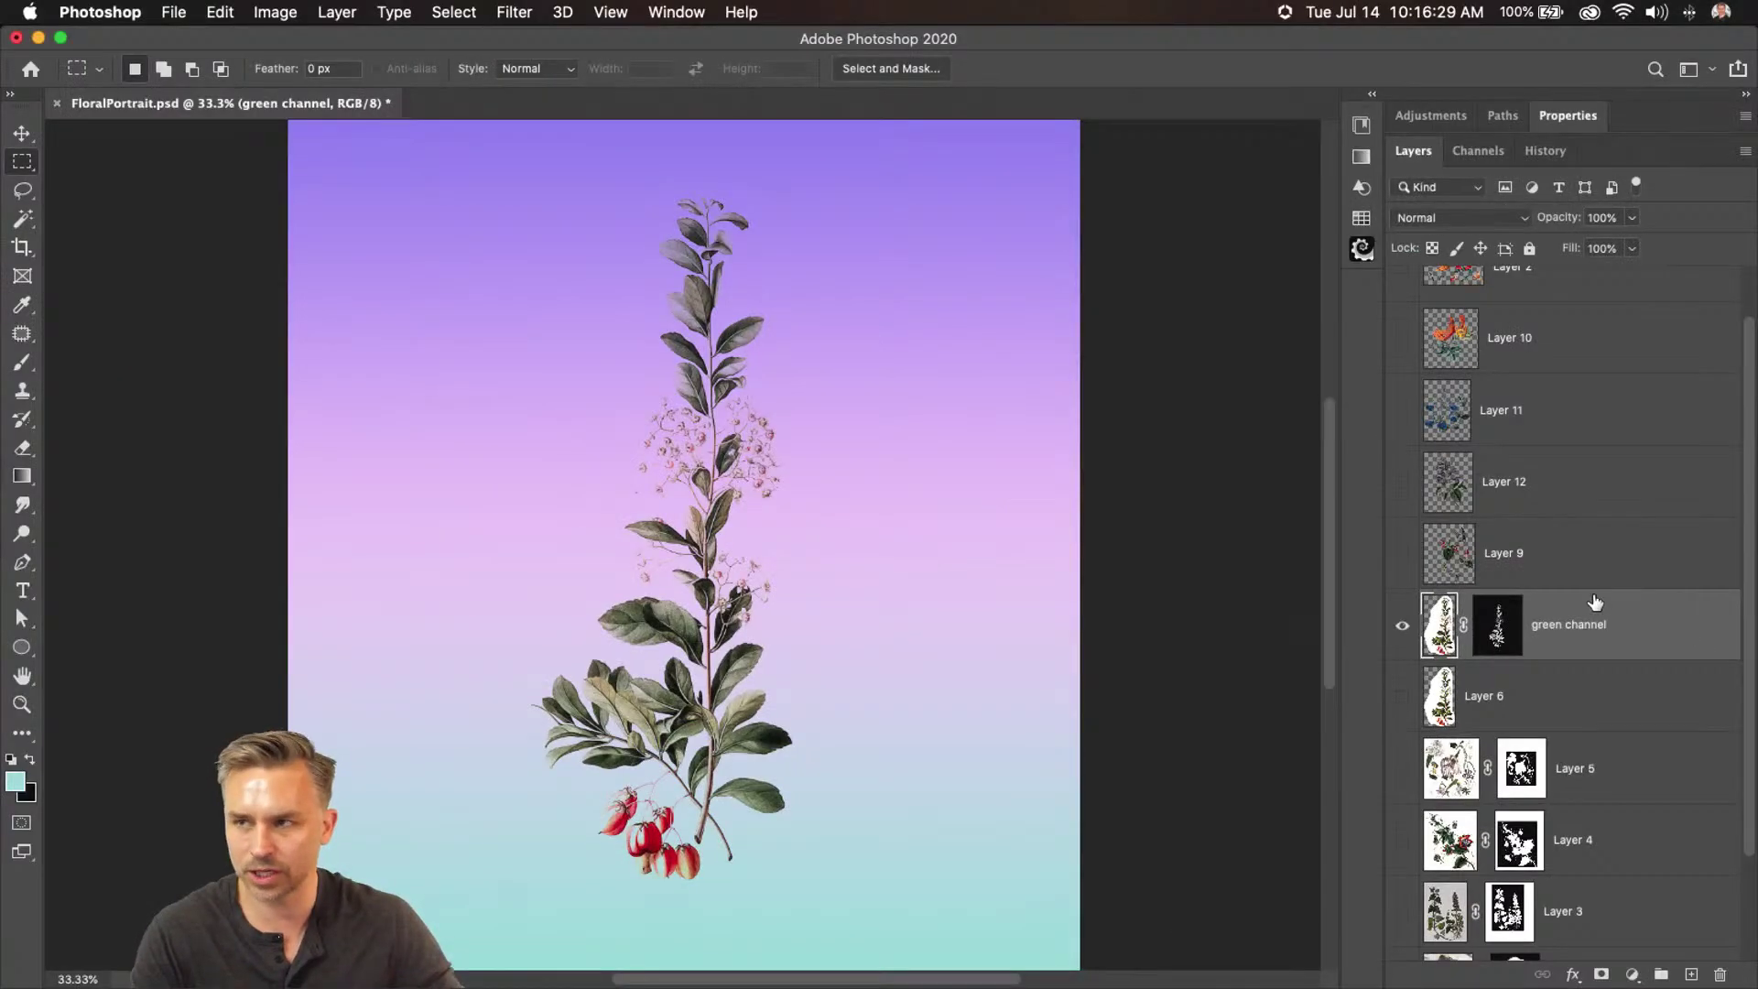
right_click(1526, 595)
click(1467, 327)
click(1584, 693)
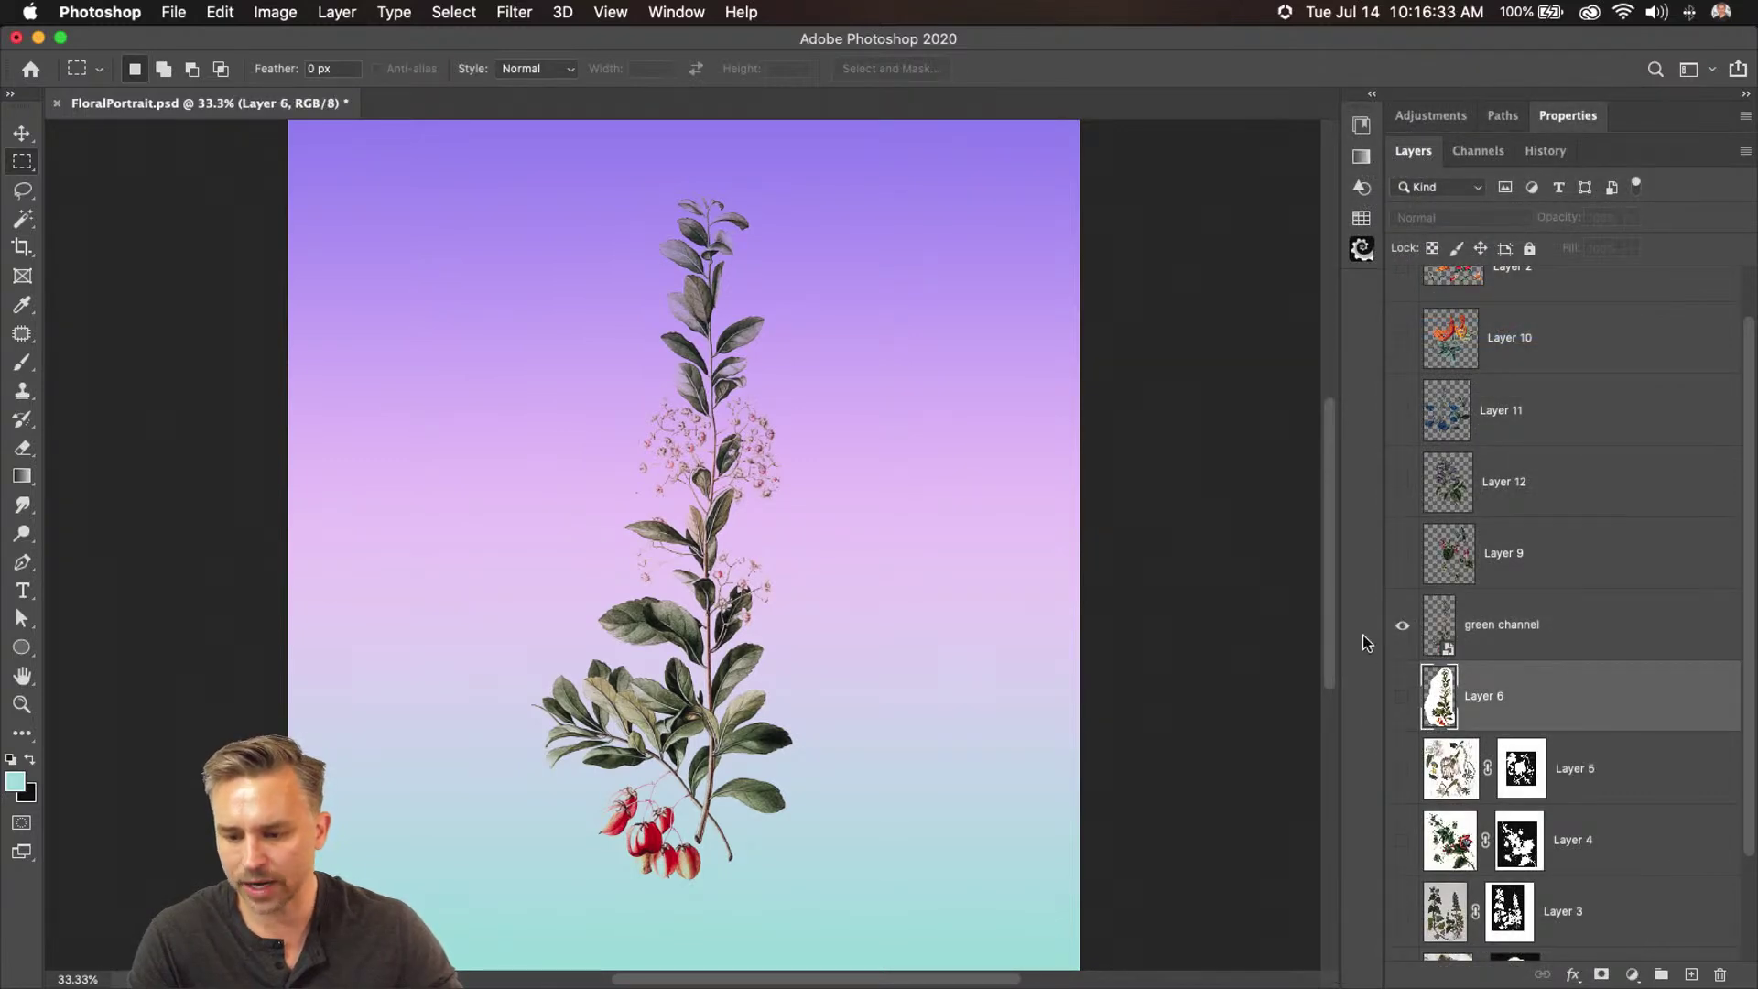
Display Layer 5 in place of the green channel layer and convert it to a smart object
click(1401, 625)
click(1402, 768)
click(1584, 771)
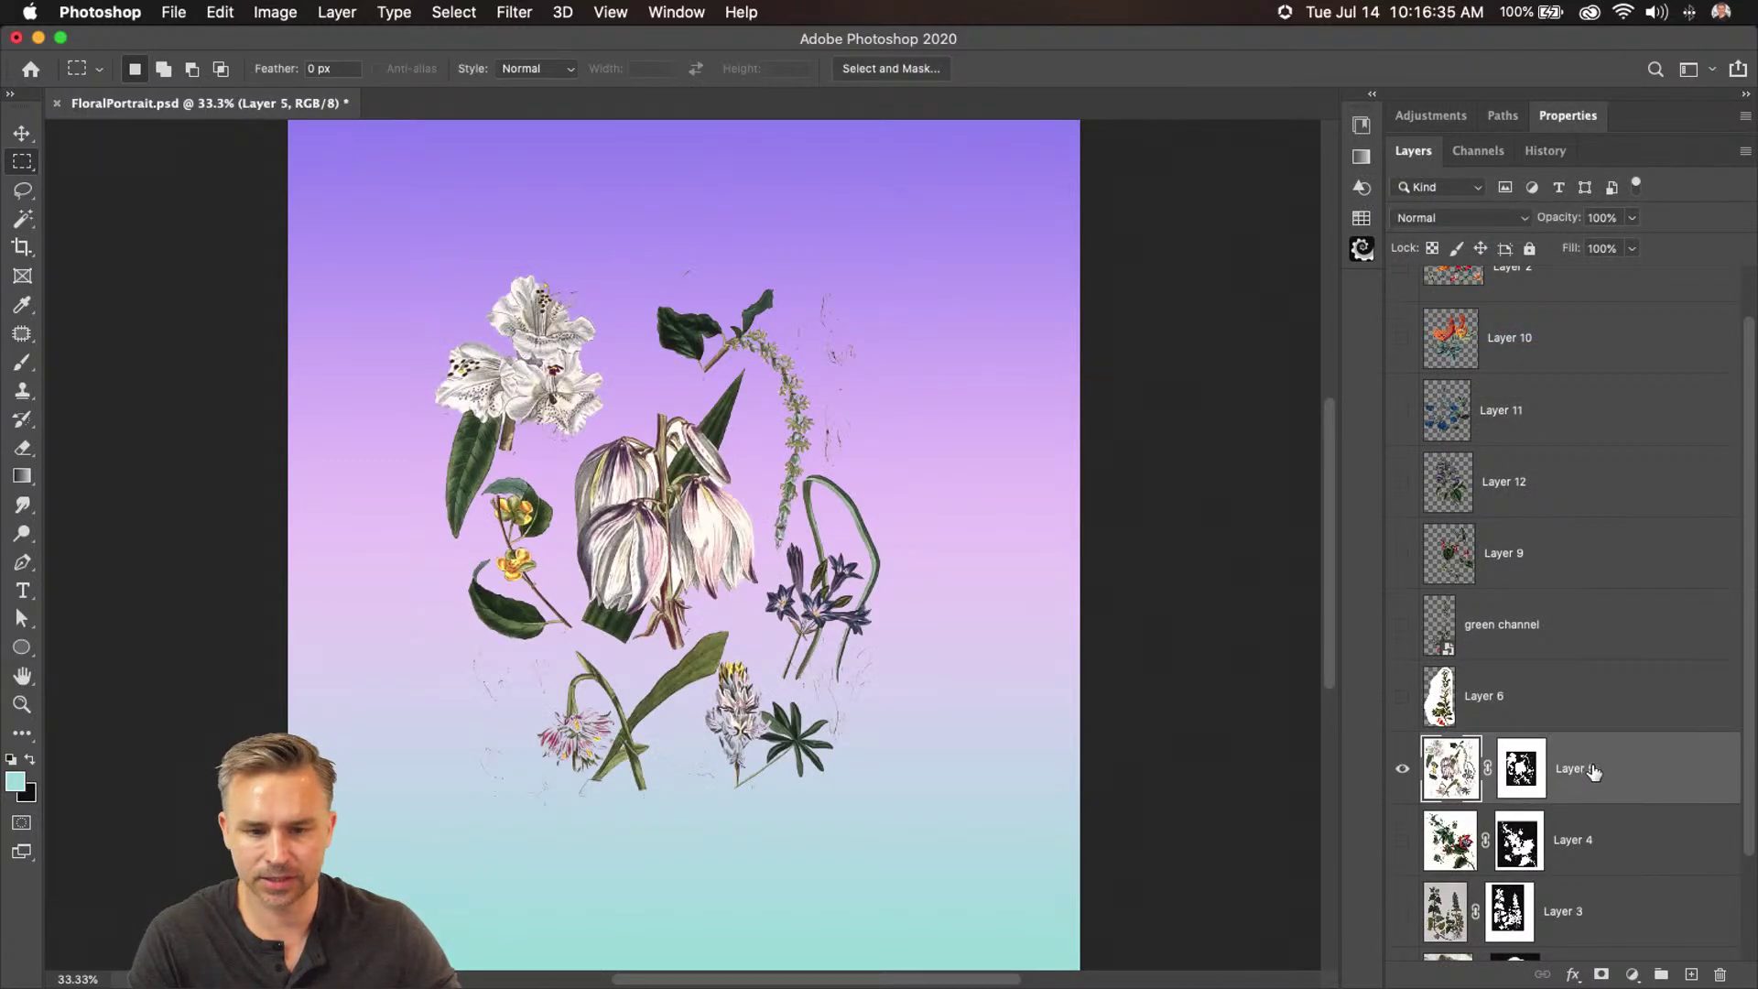
right_click(1584, 772)
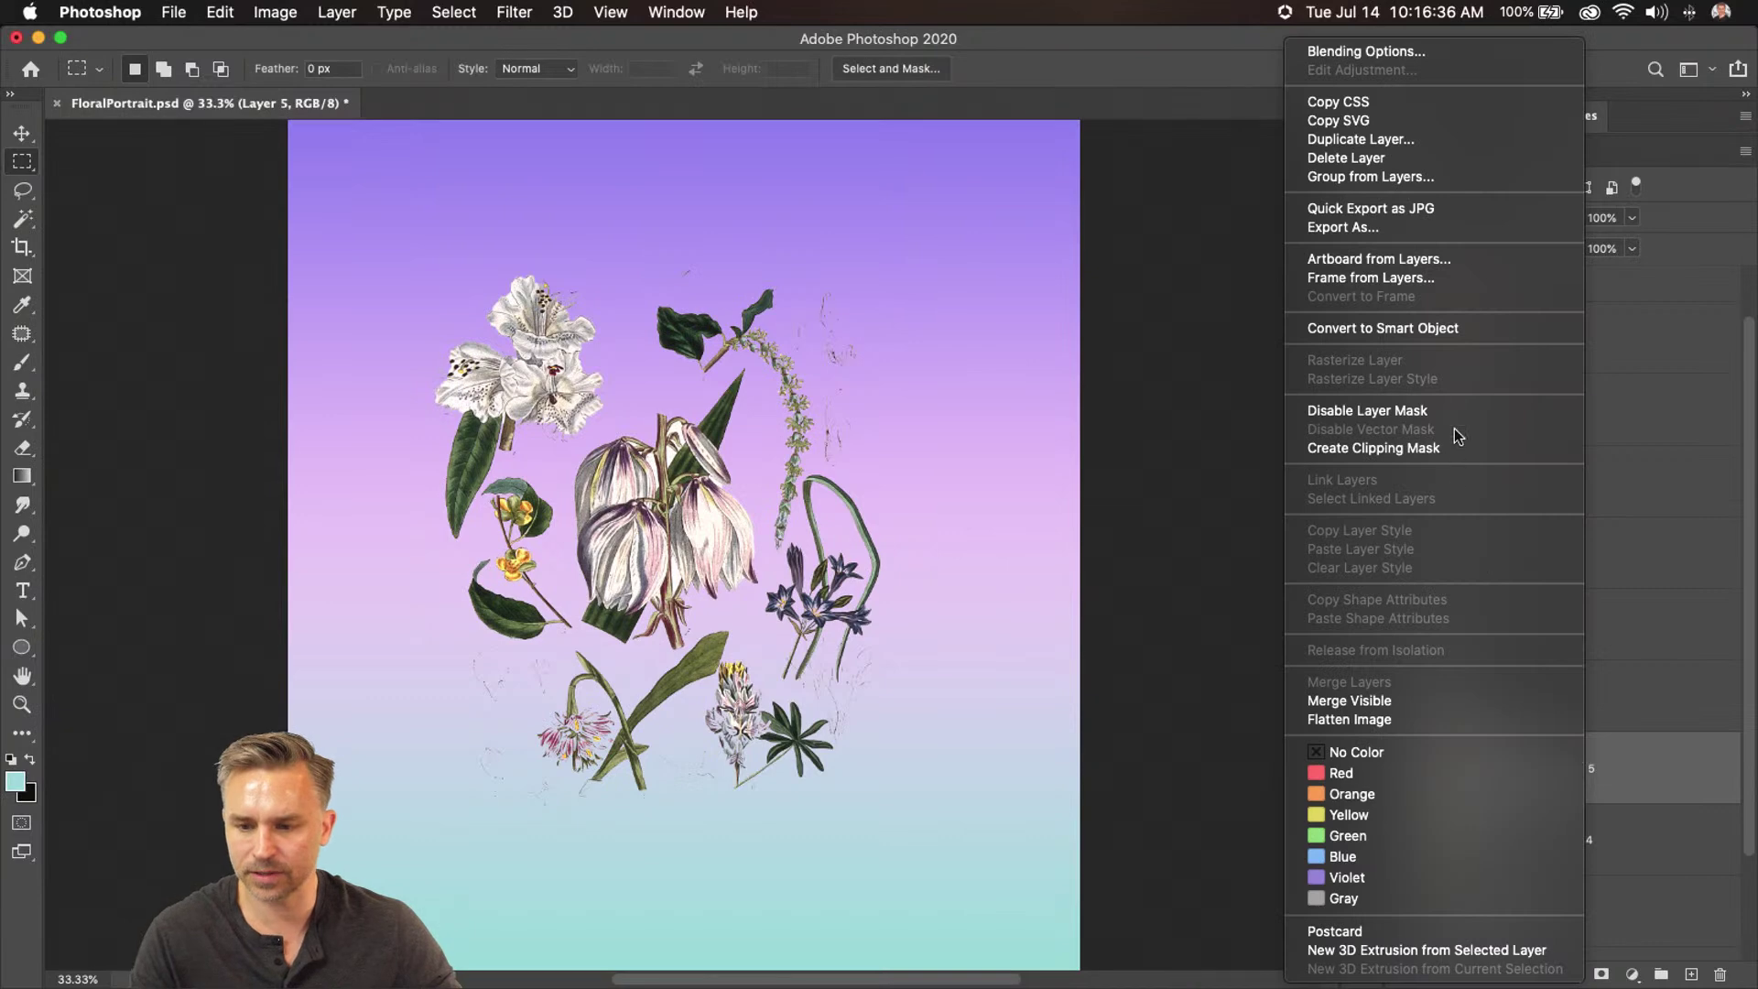
click(1450, 327)
Display Layer 4 in place of Layer 5 and convert it to a smart object
click(1598, 709)
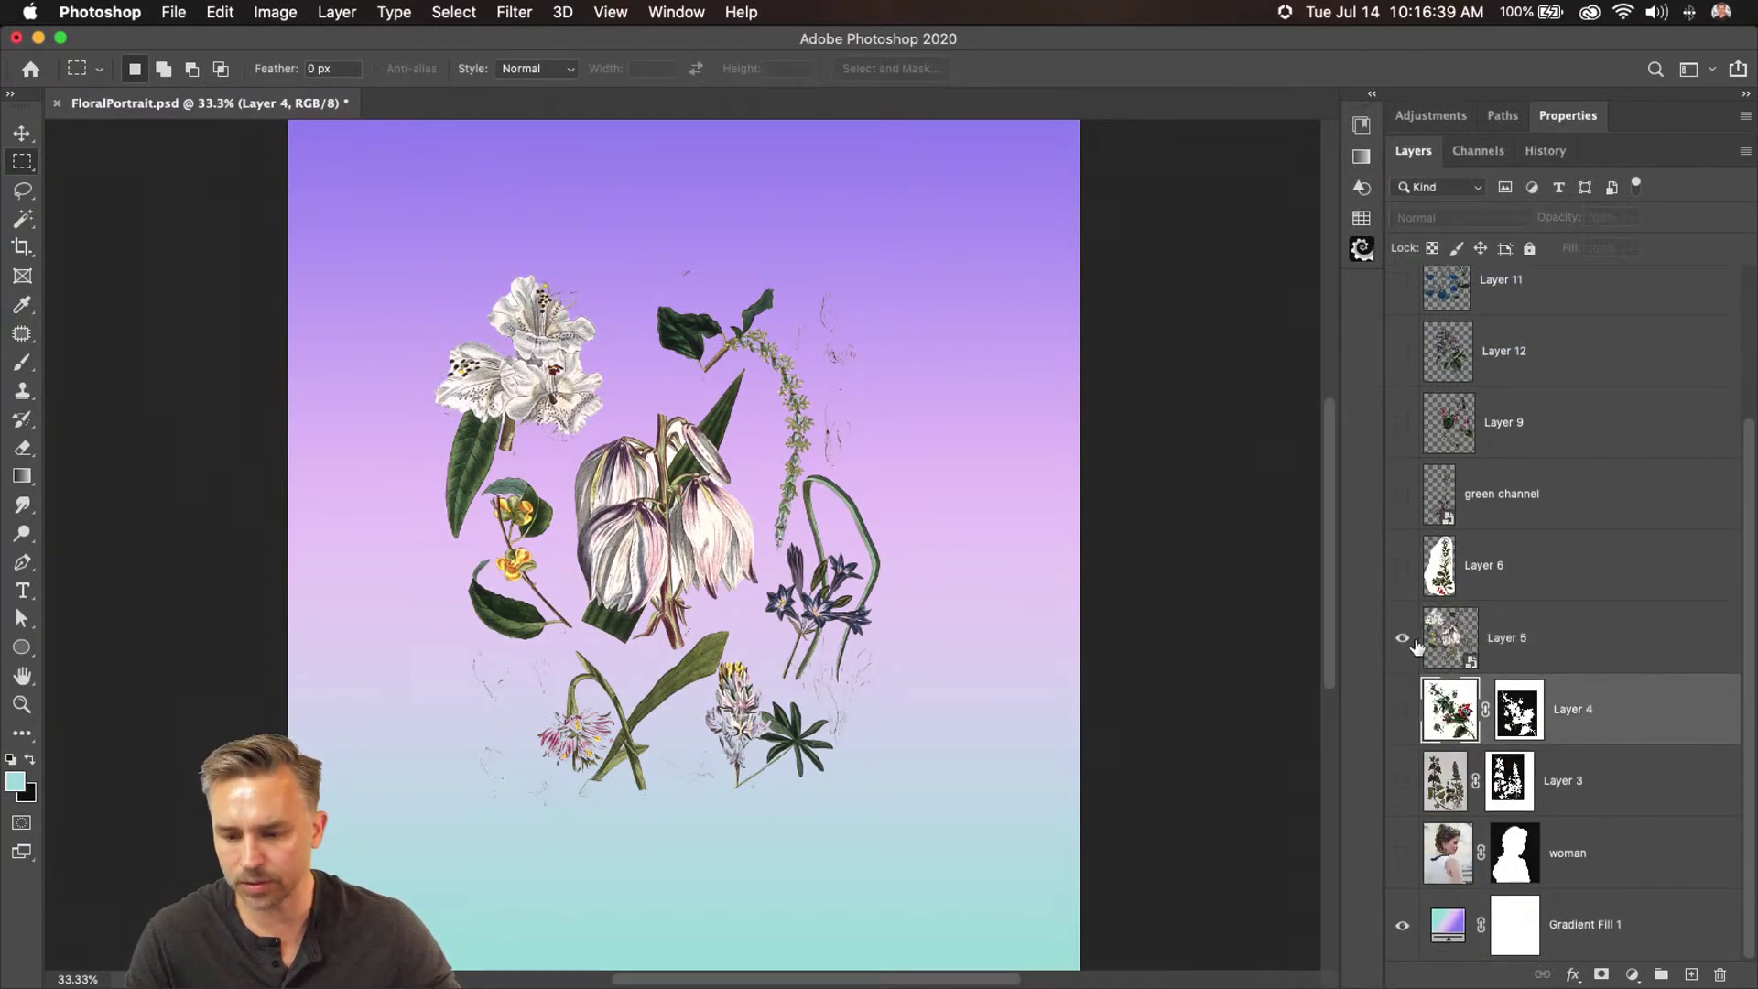
click(1402, 637)
click(1402, 709)
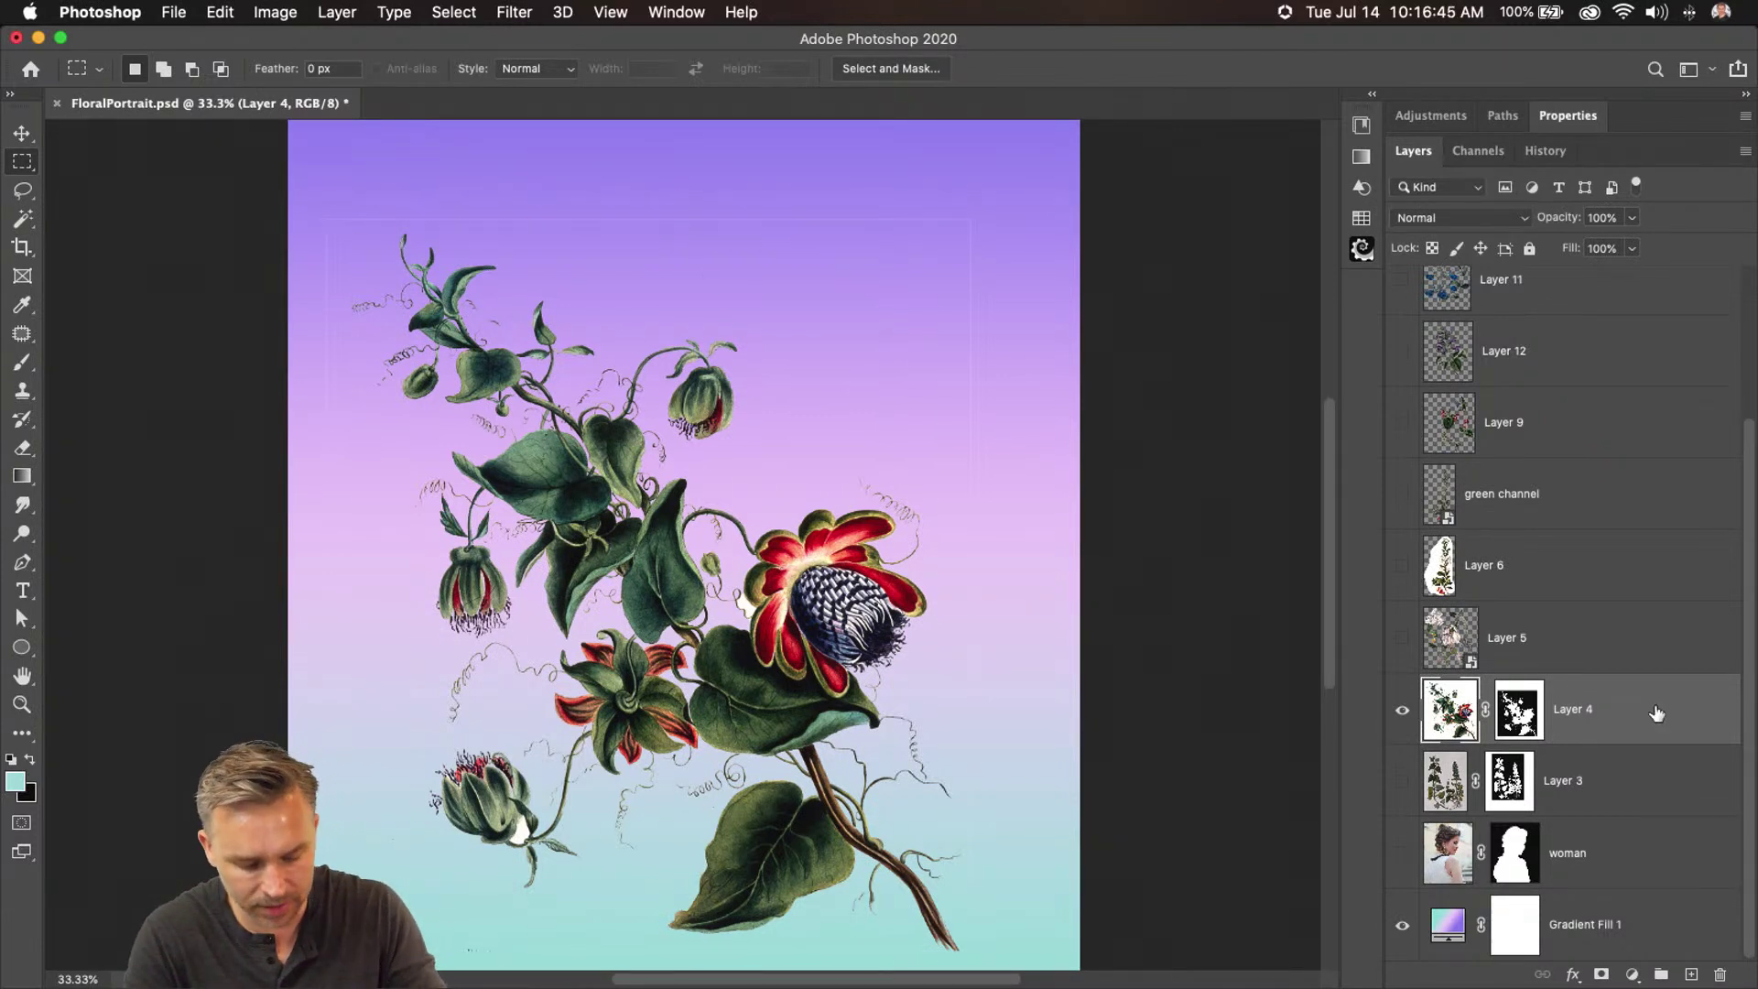
key(ctrl+super+s)
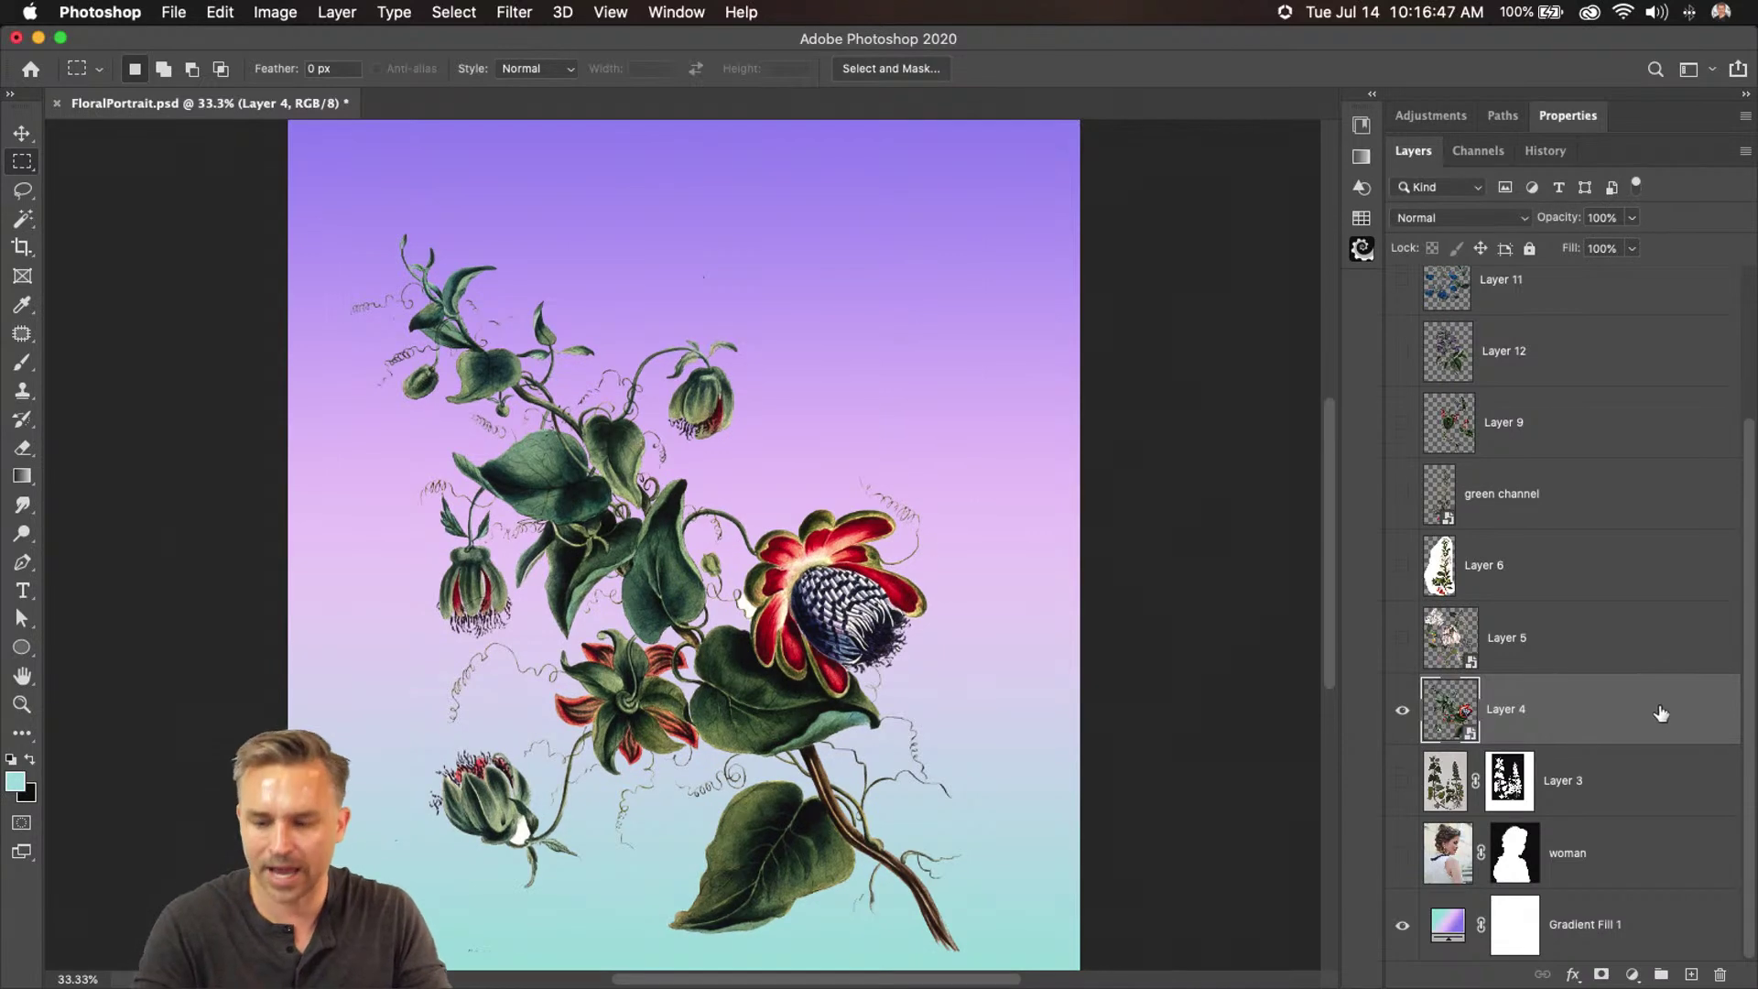
Display Layer 3 in place of Layer 4 and convert it to a smart object
click(1402, 780)
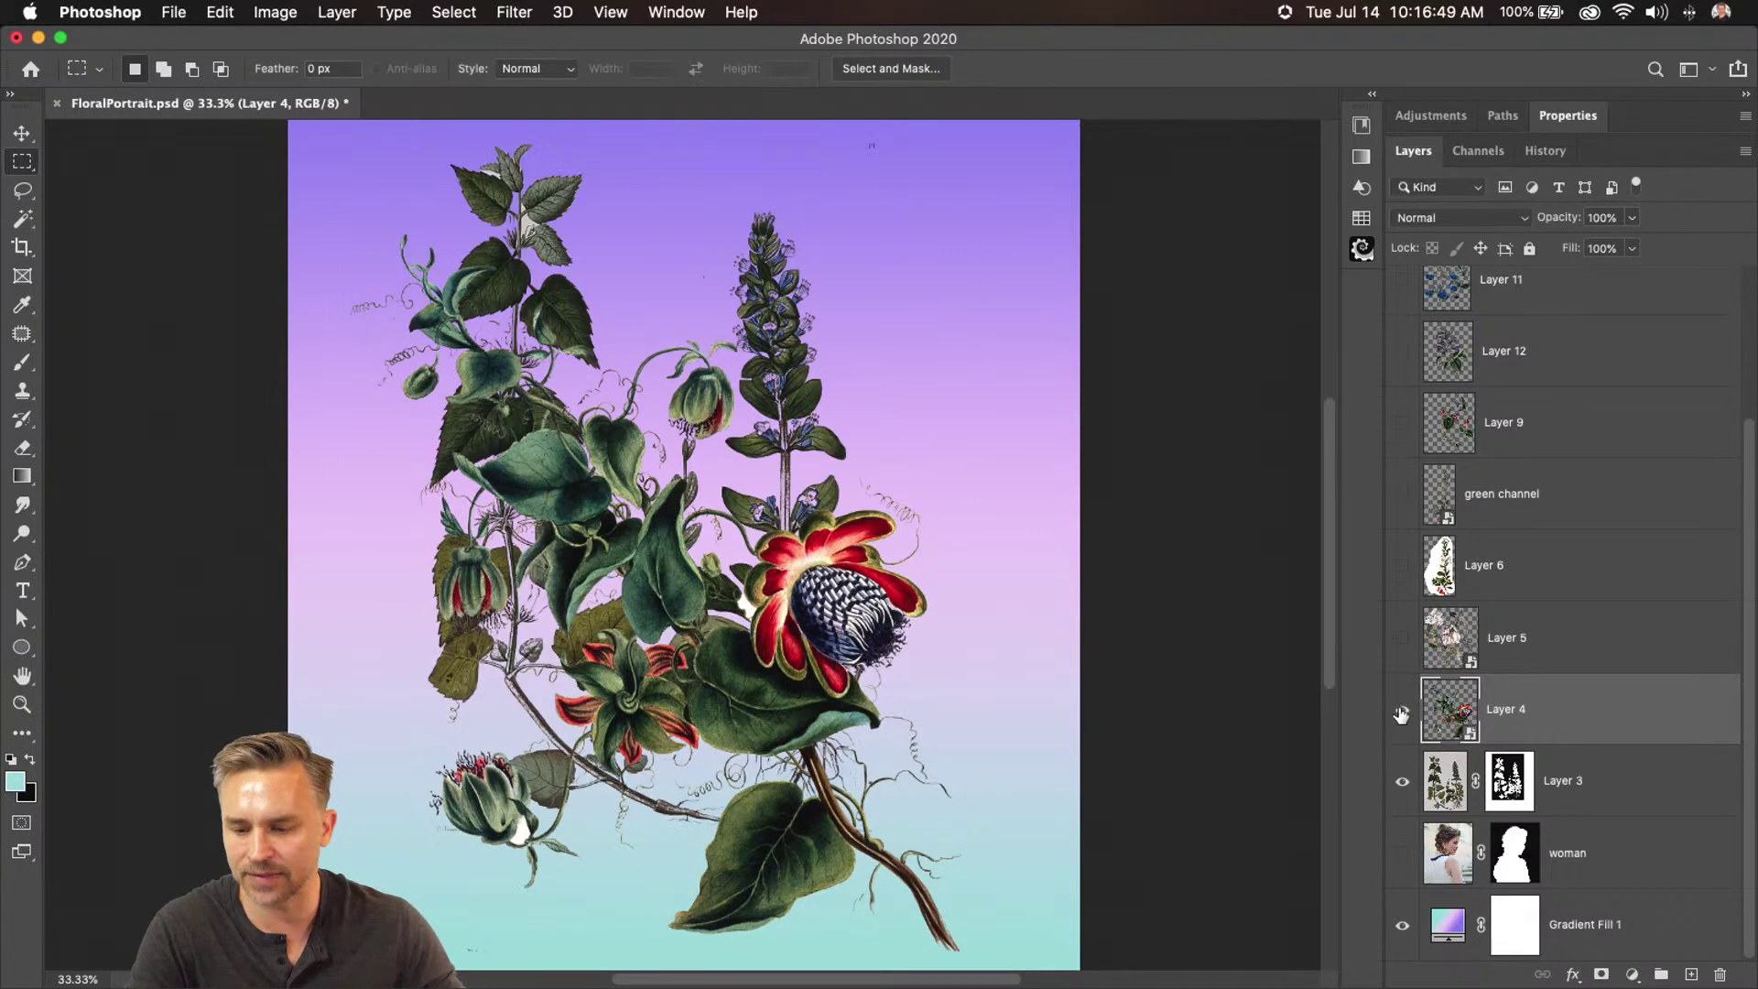
click(1402, 710)
click(1569, 789)
key(ctrl+super+s)
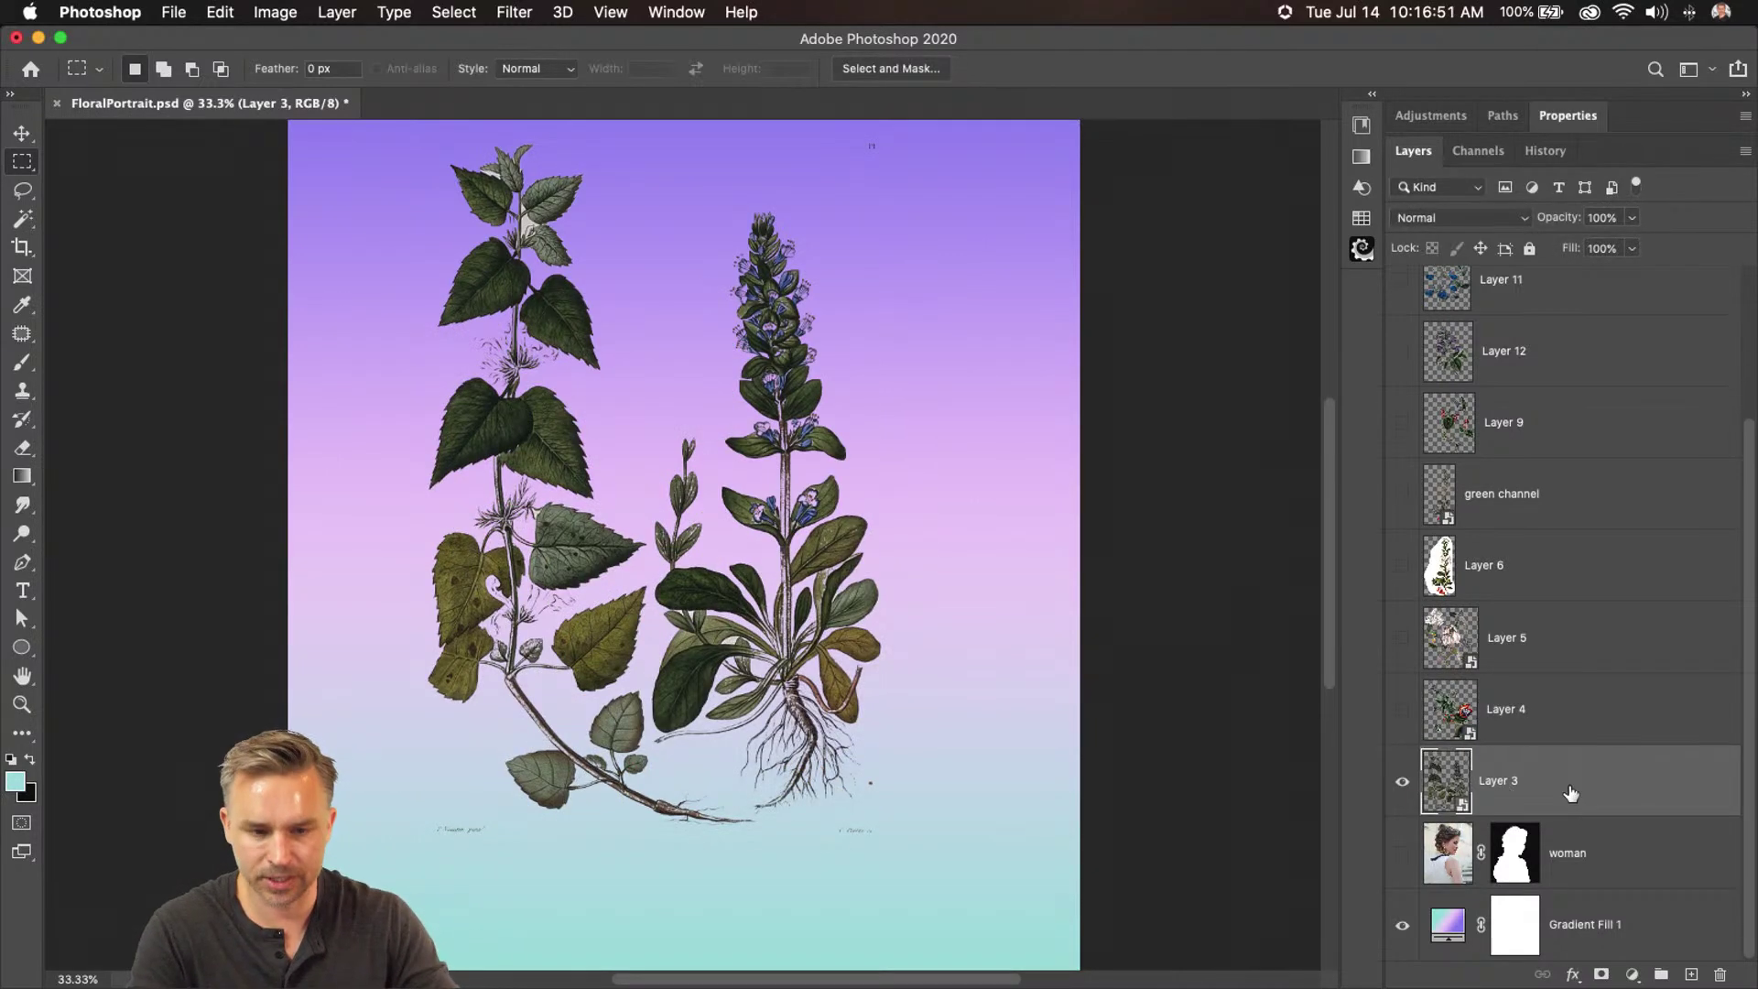
Group all illustration layers from Layer 2 down to Layer 3 and name the group Flowers
scroll(1575, 330, up, 3)
shift+click(1598, 331)
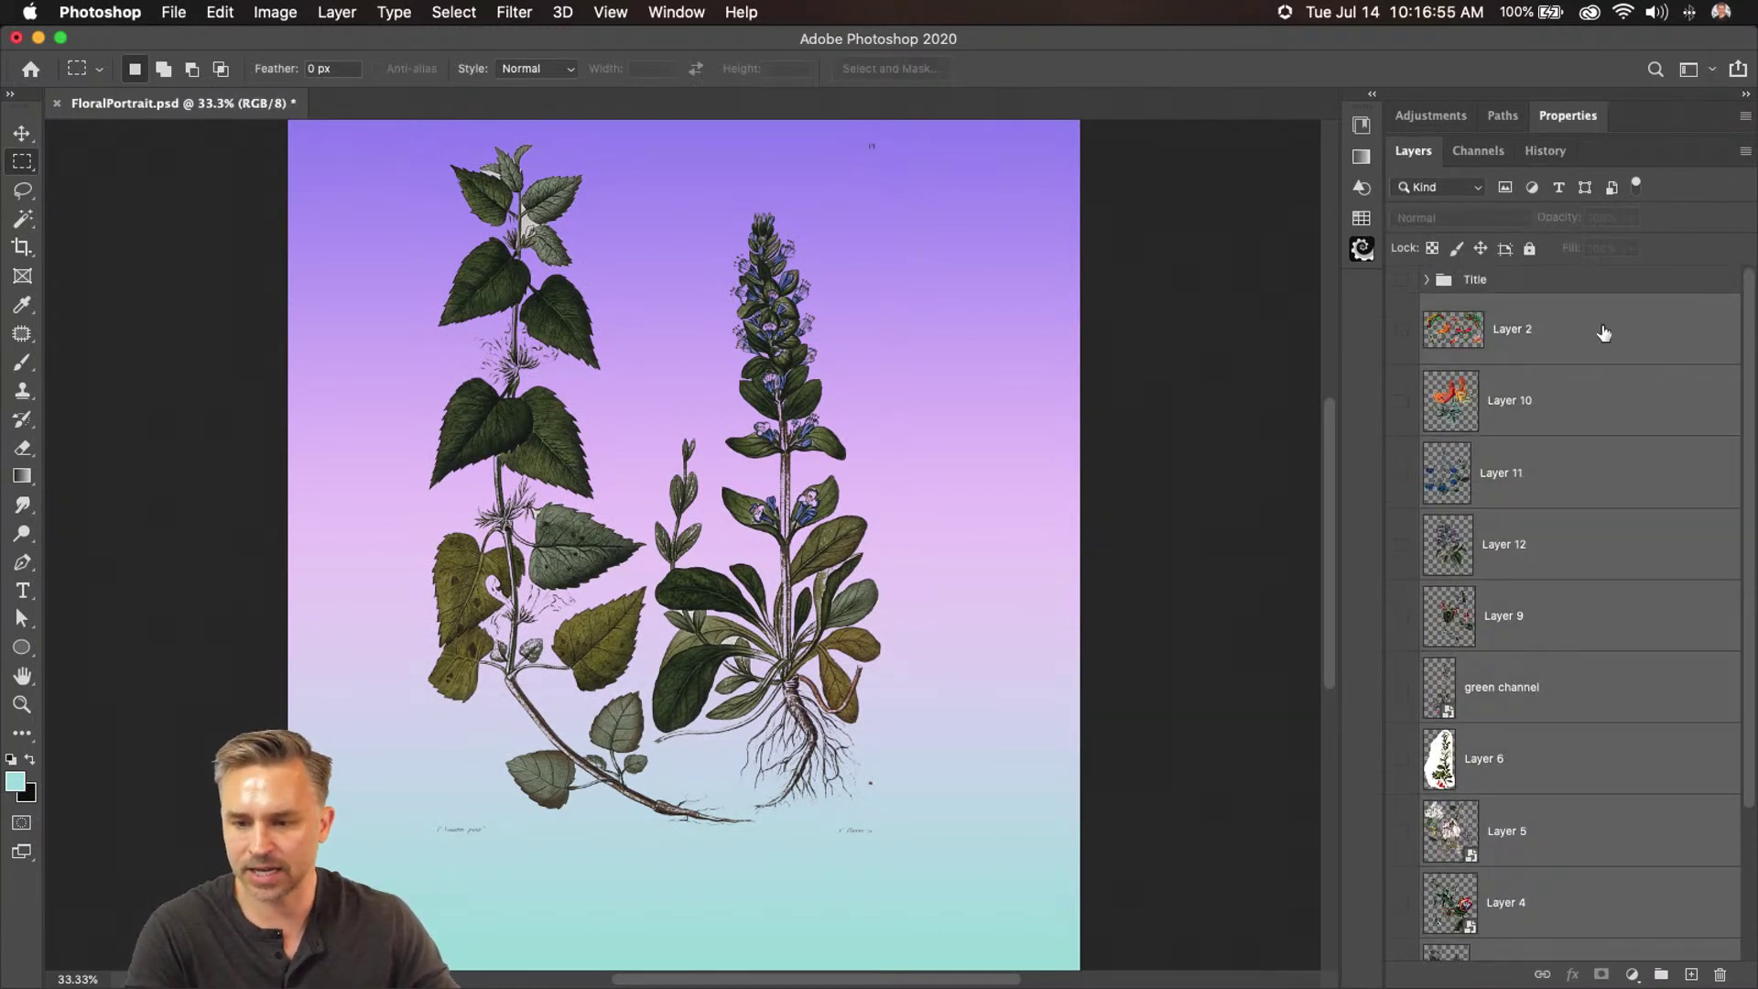
key(super+g)
double_click(1479, 308)
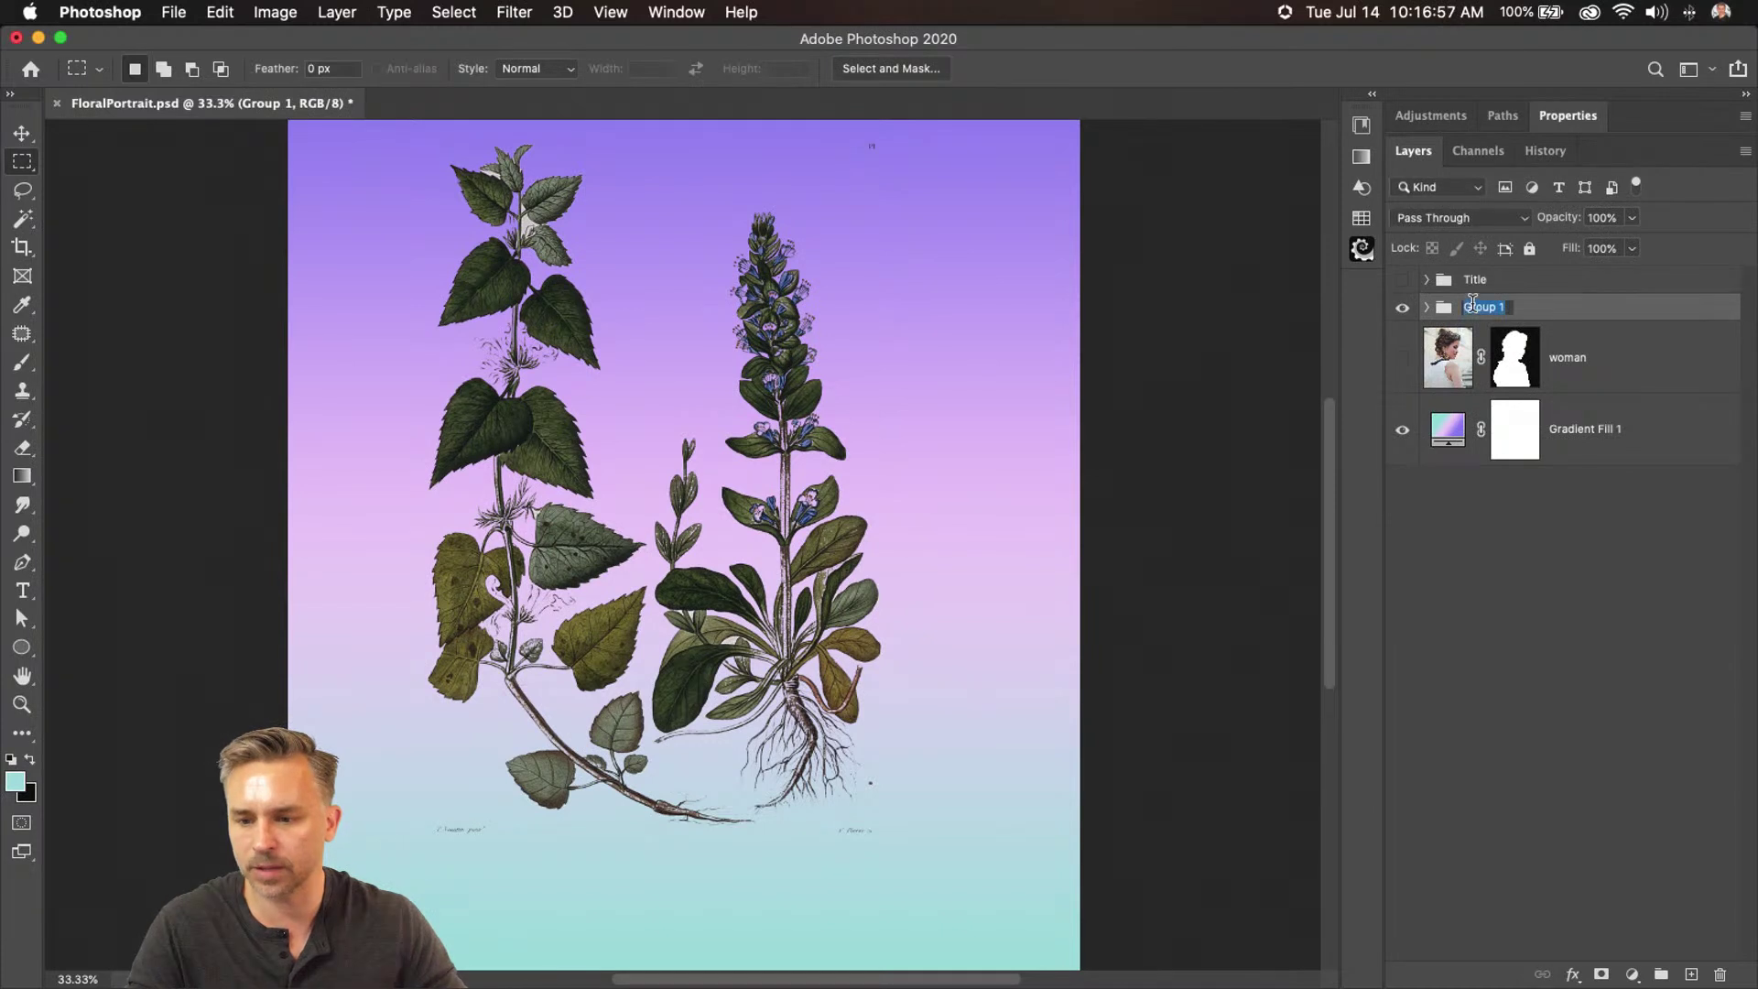
text(Flowers)
key(Return)
Show the woman layer and every illustration layer inside the Flowers group
click(1401, 363)
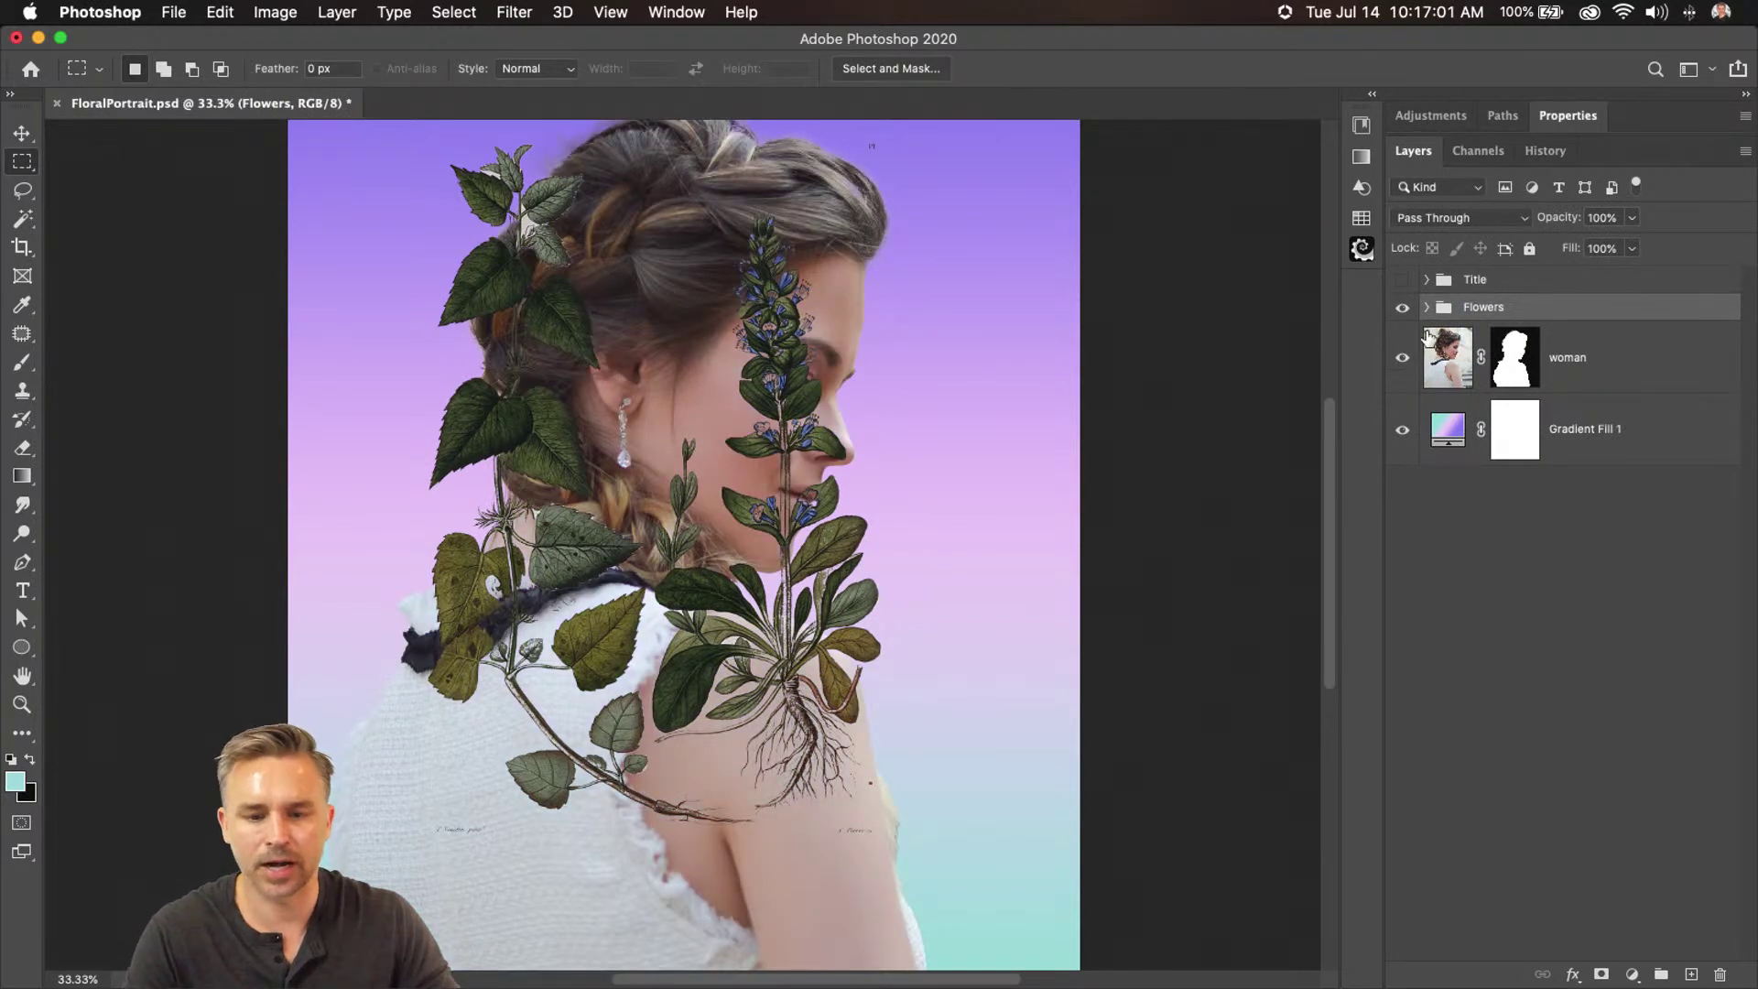
click(1426, 307)
click(1418, 416)
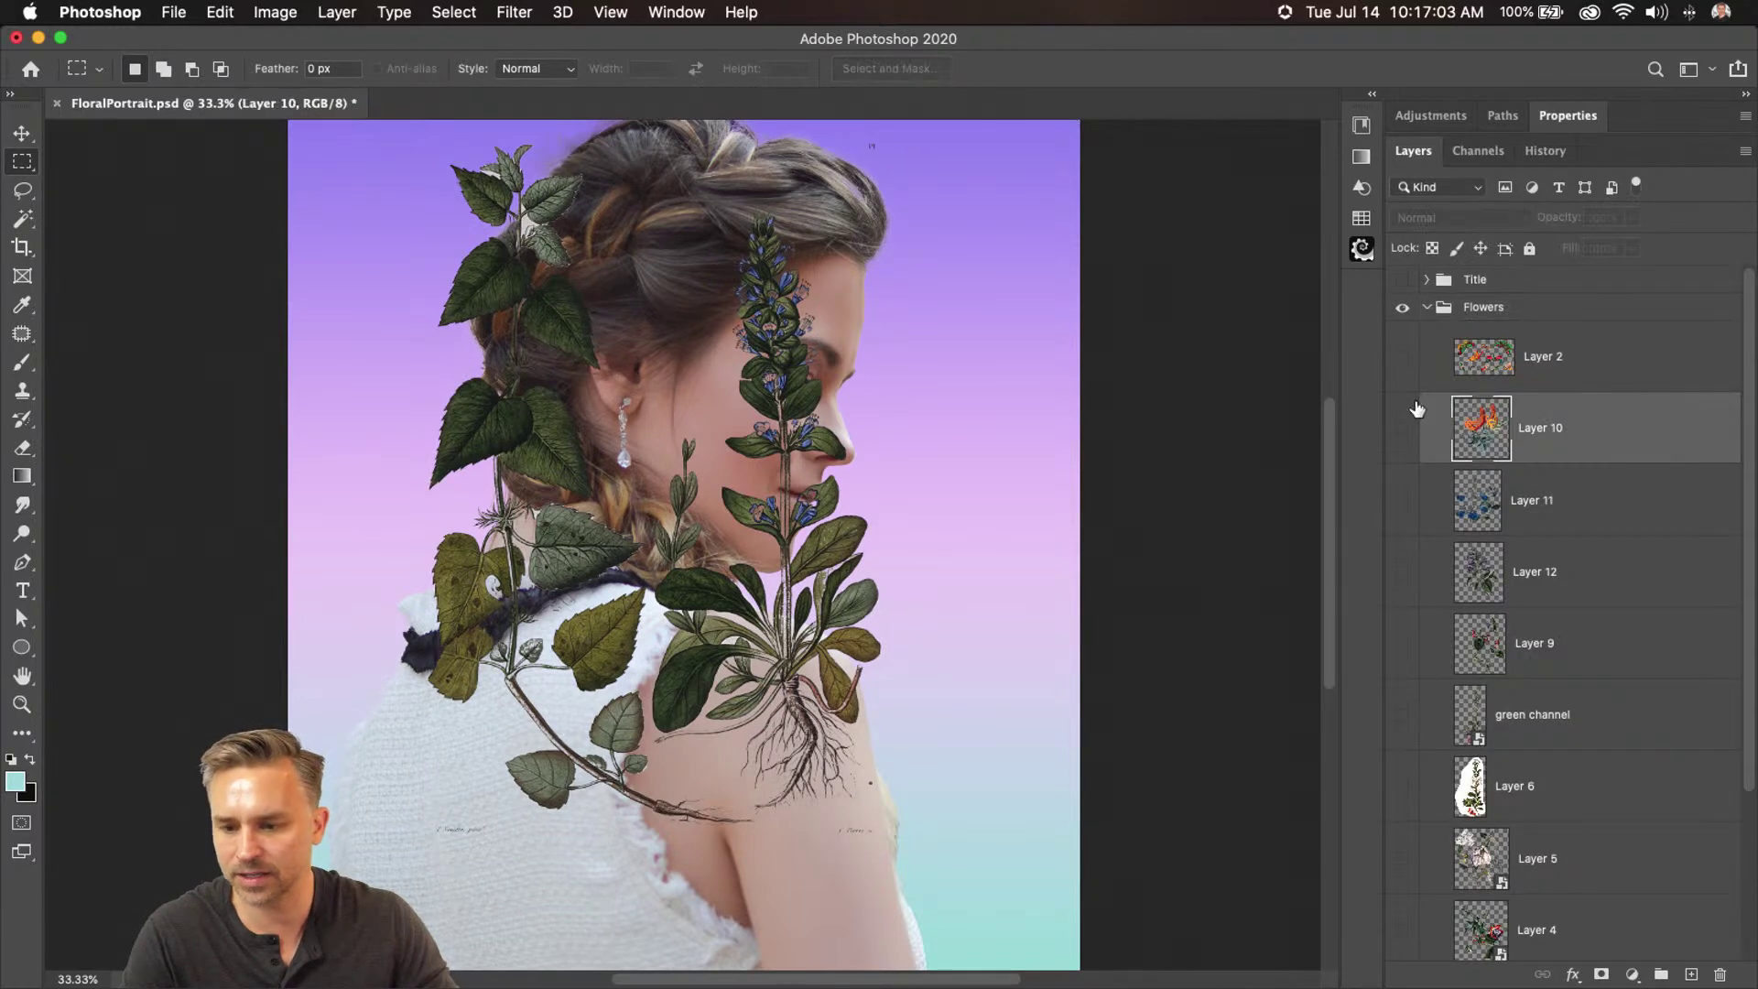
drag(1410, 359, 1401, 916)
scroll(1477, 744, up, 5)
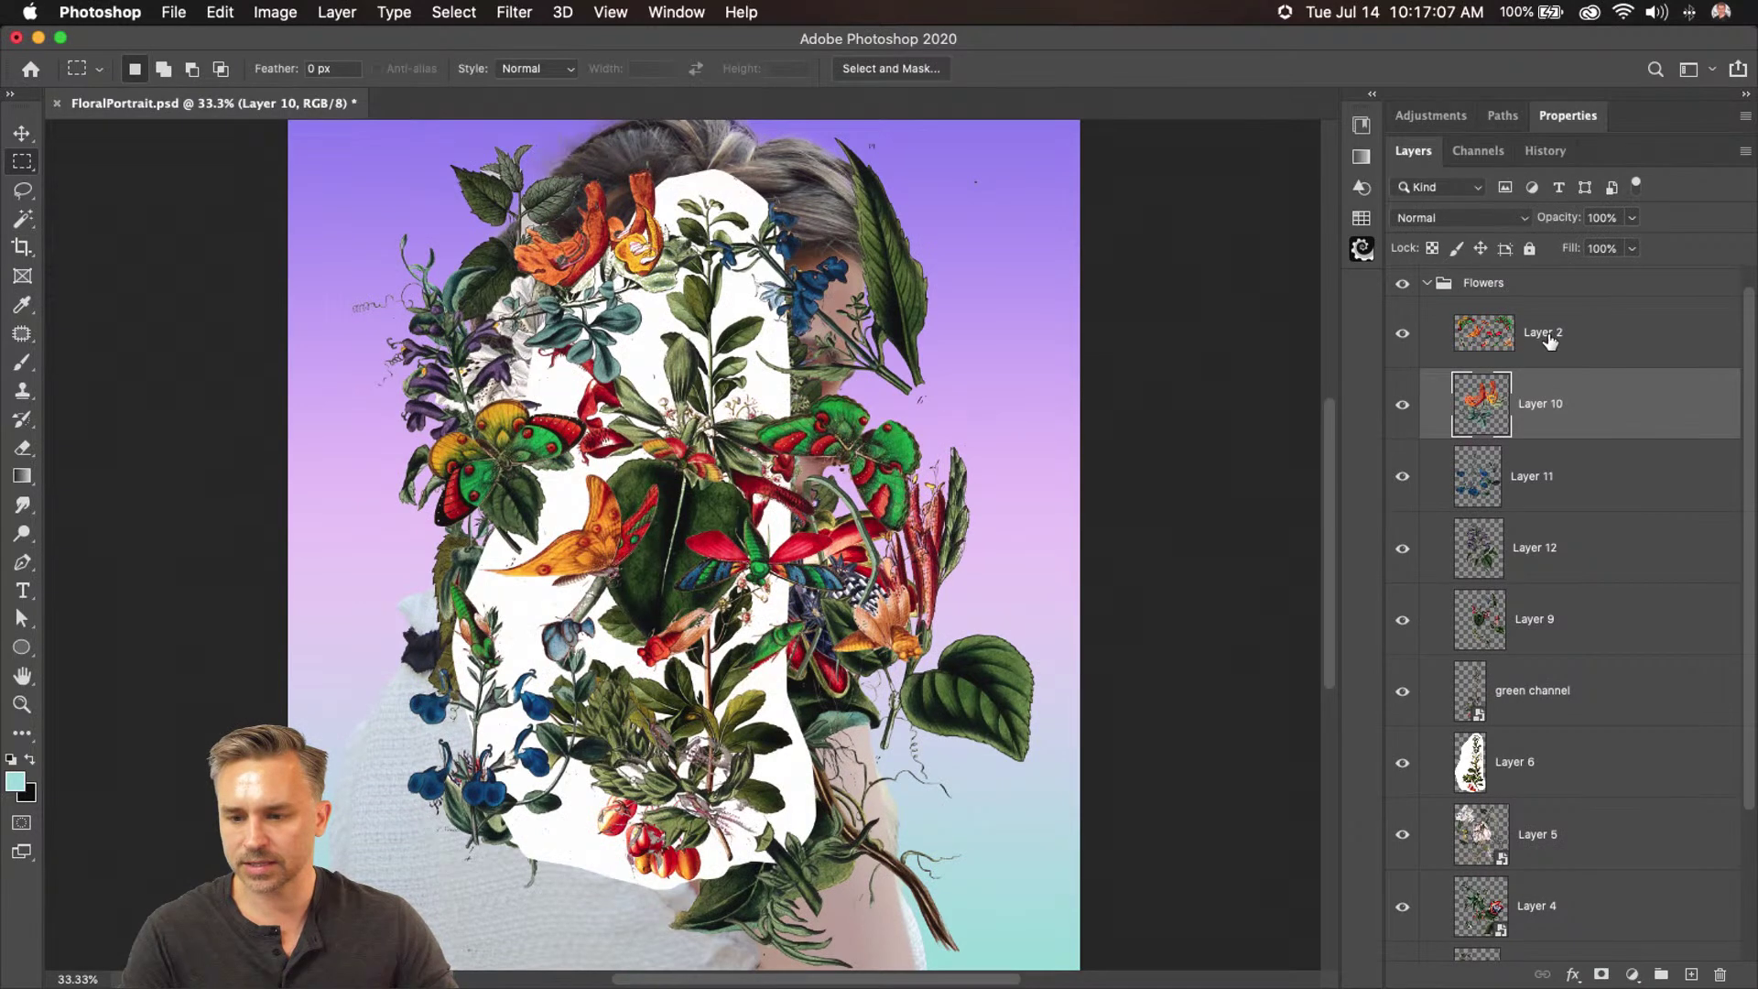
Convert Layers 2, 10, 11, 12 and 9 individually to smart objects
click(1547, 340)
click(1560, 403)
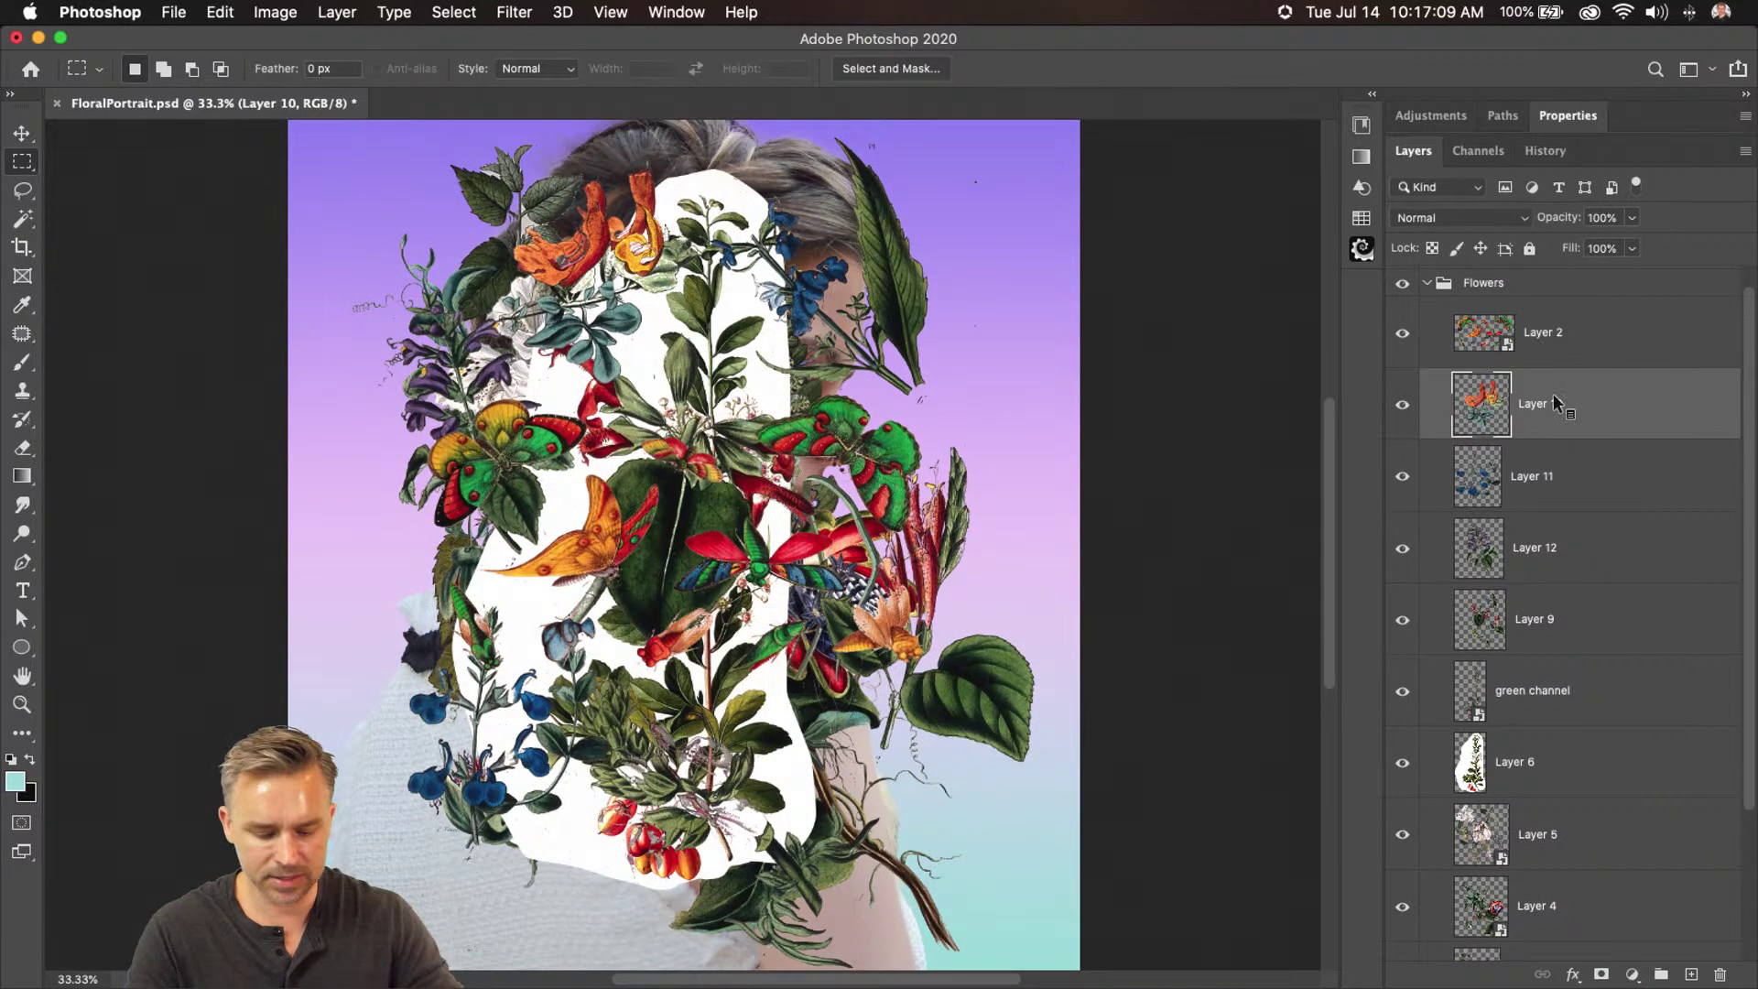
click(1566, 482)
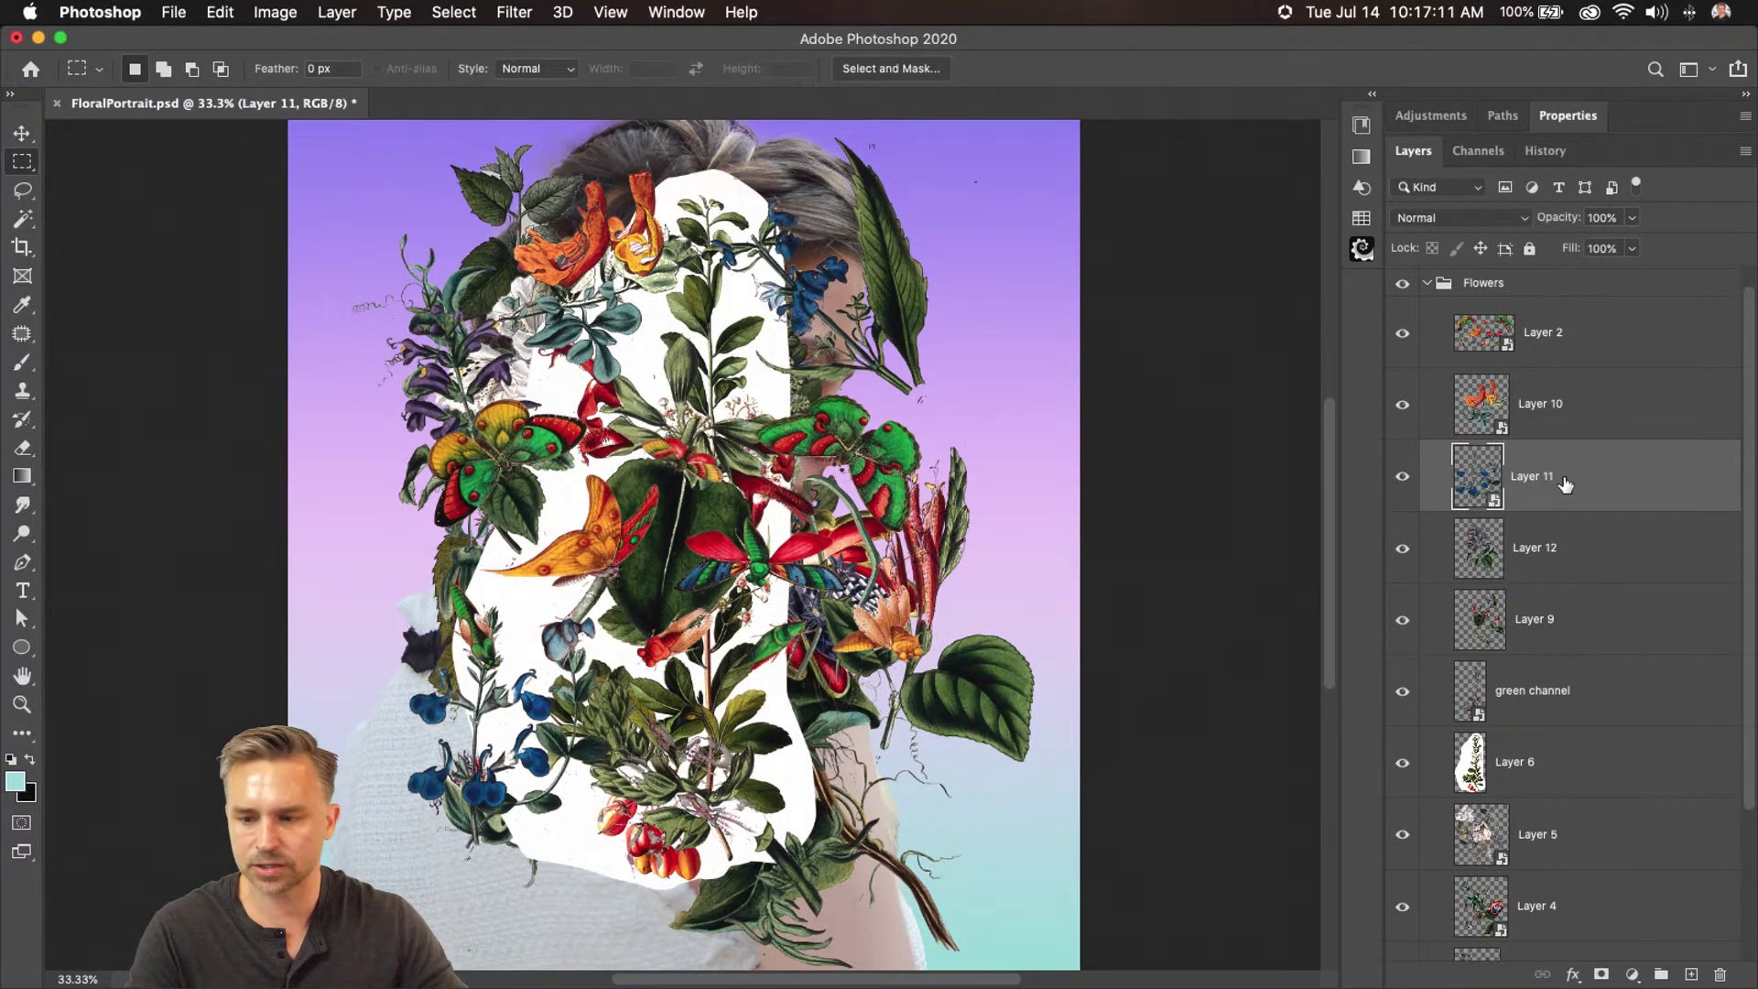
click(1553, 546)
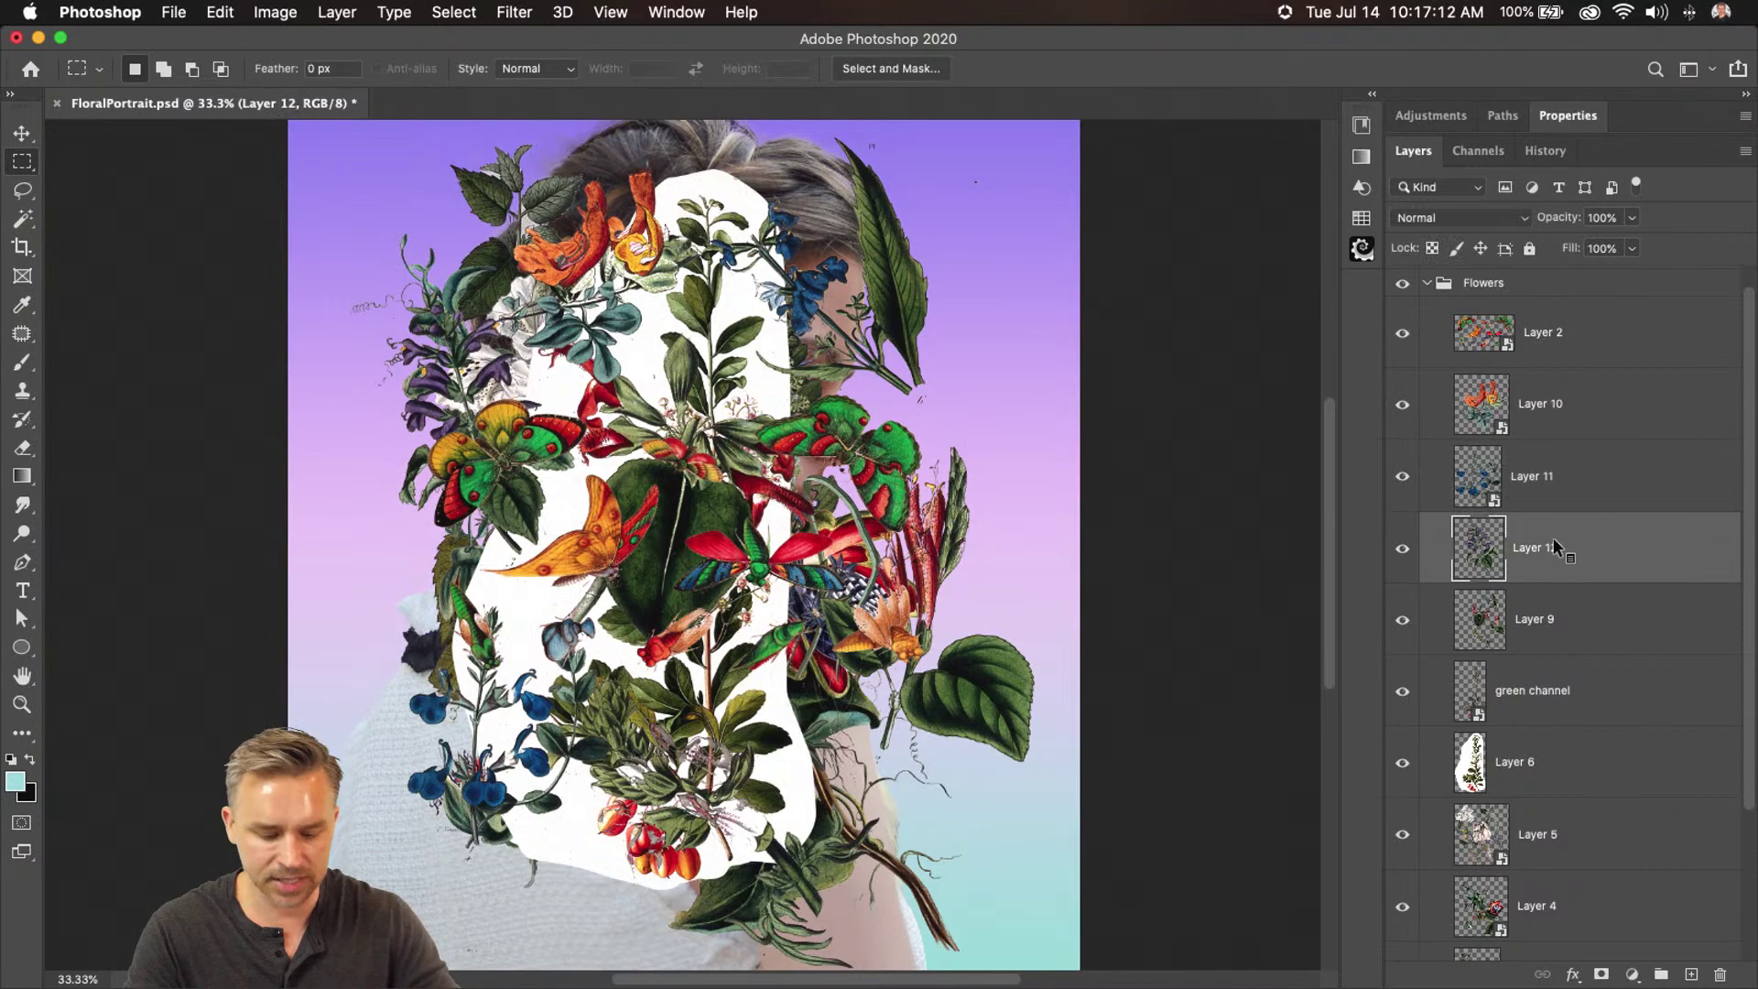
click(1551, 619)
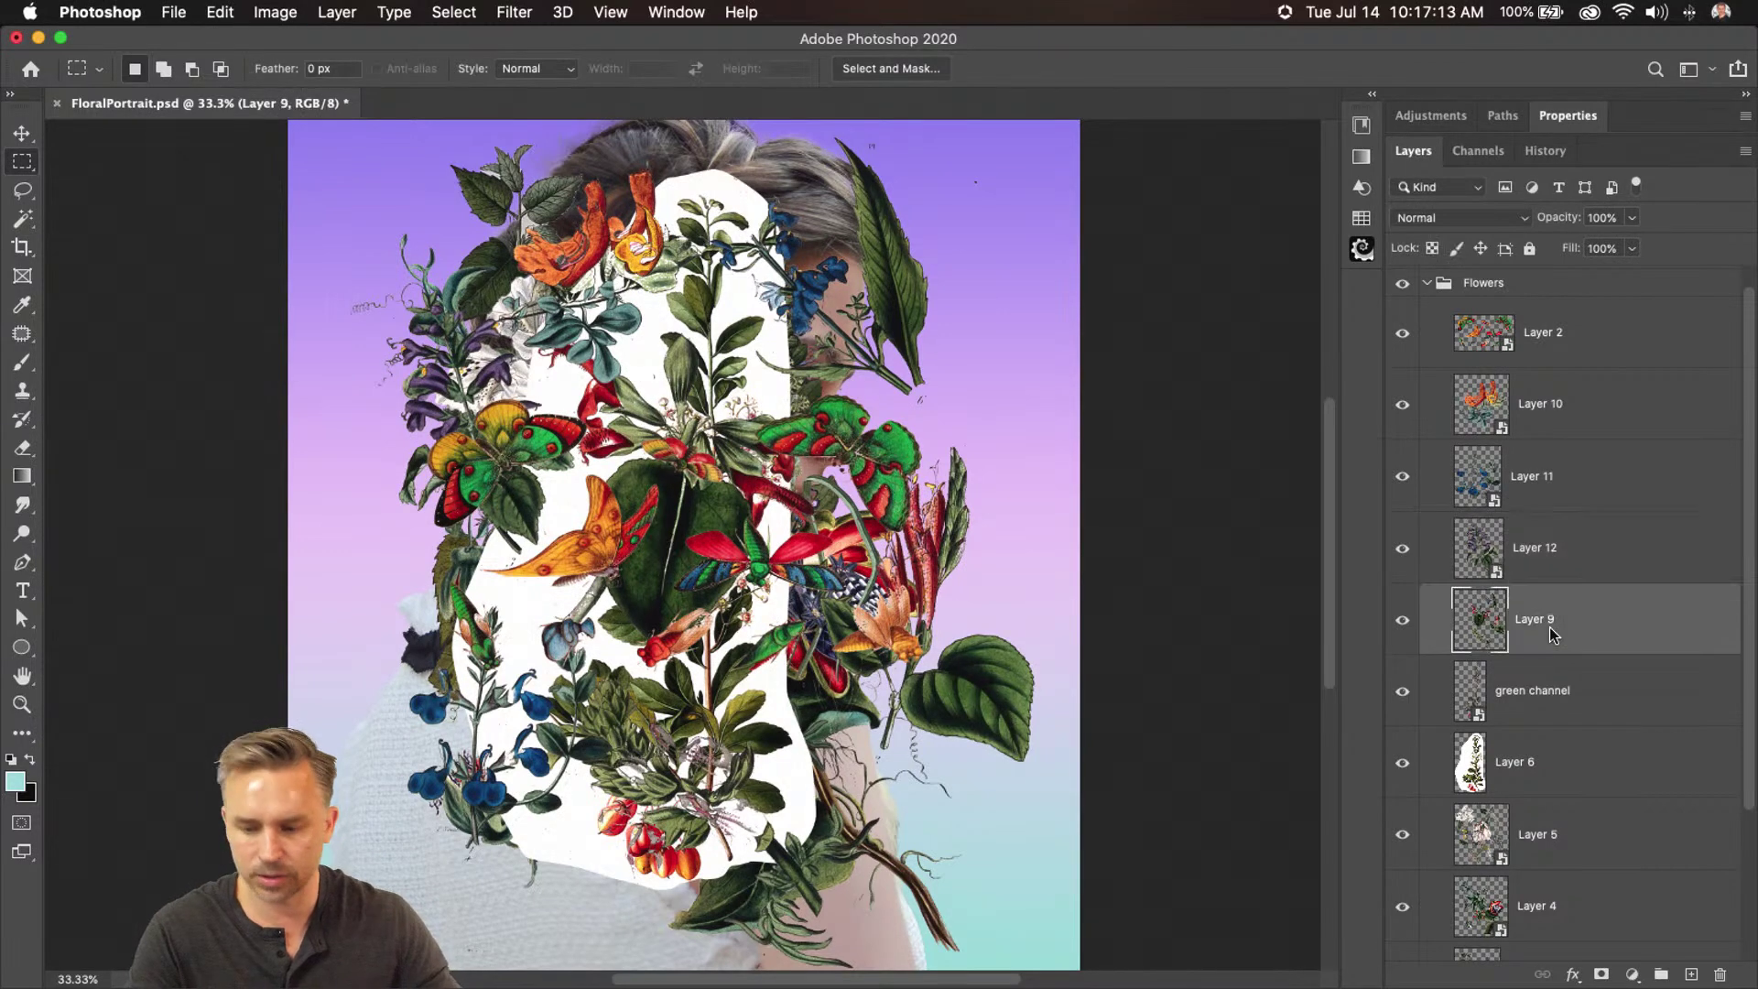
Delete the uncut Layer 6 from the Flowers group and collapse the group
click(1526, 771)
key(Delete)
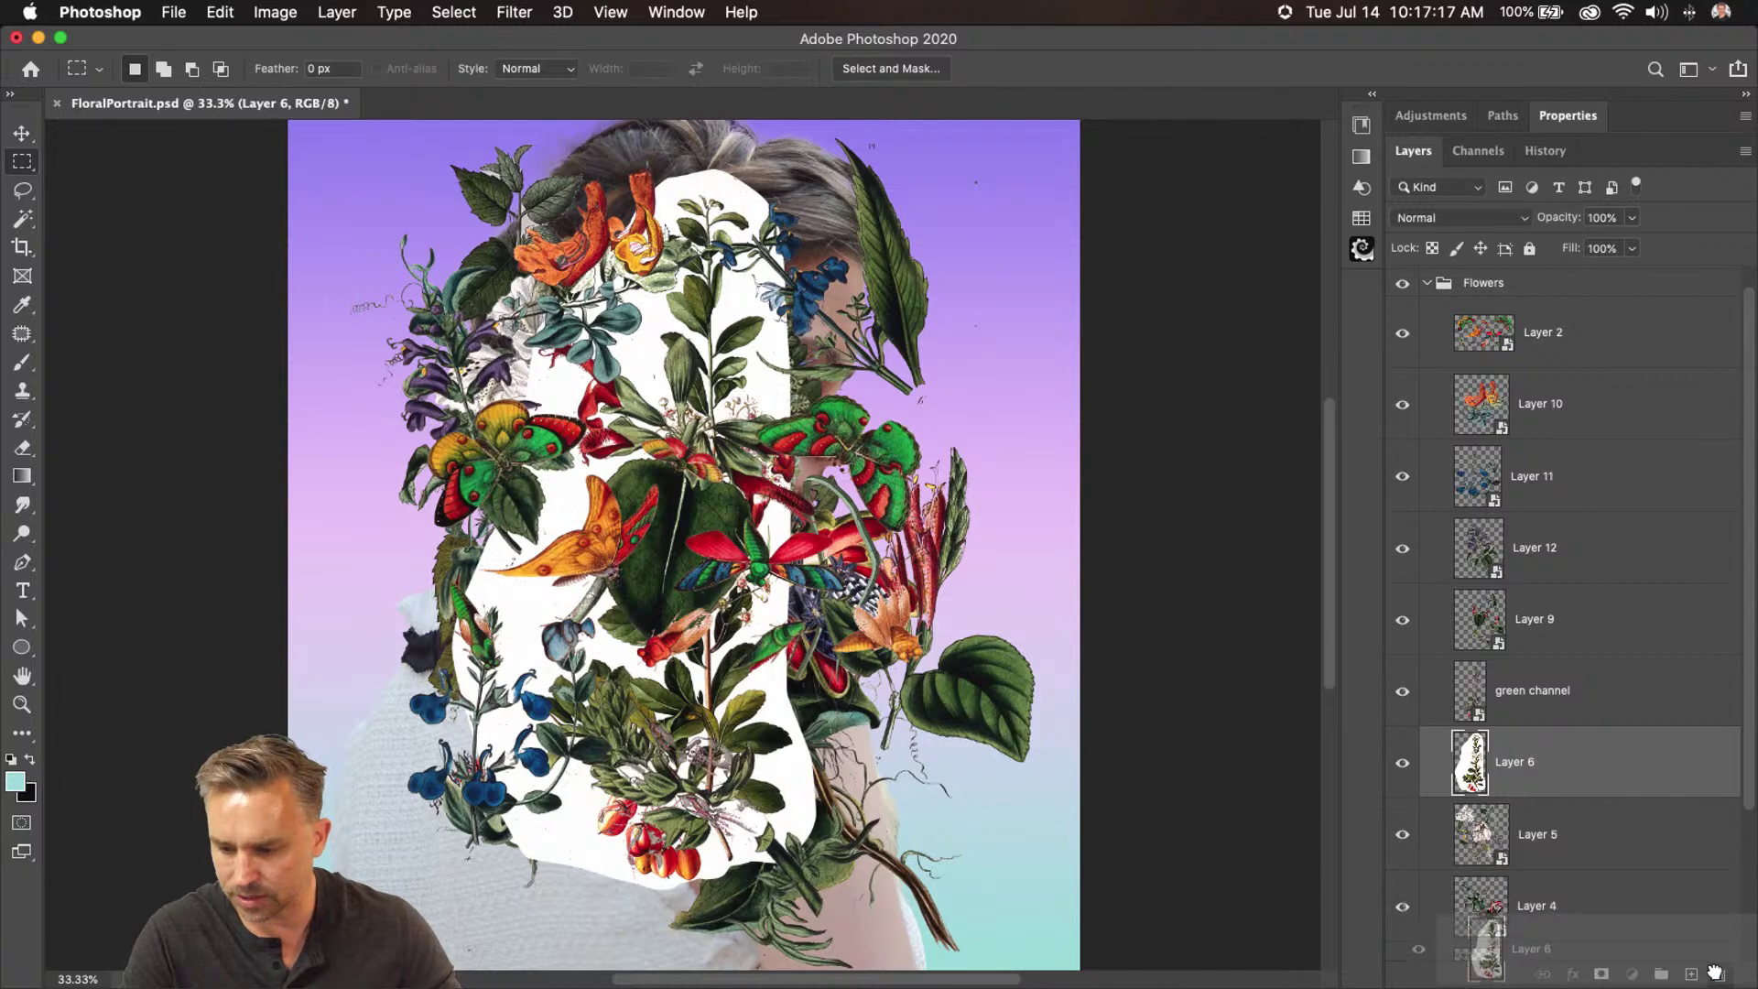
click(21, 133)
drag(698, 320, 744, 329)
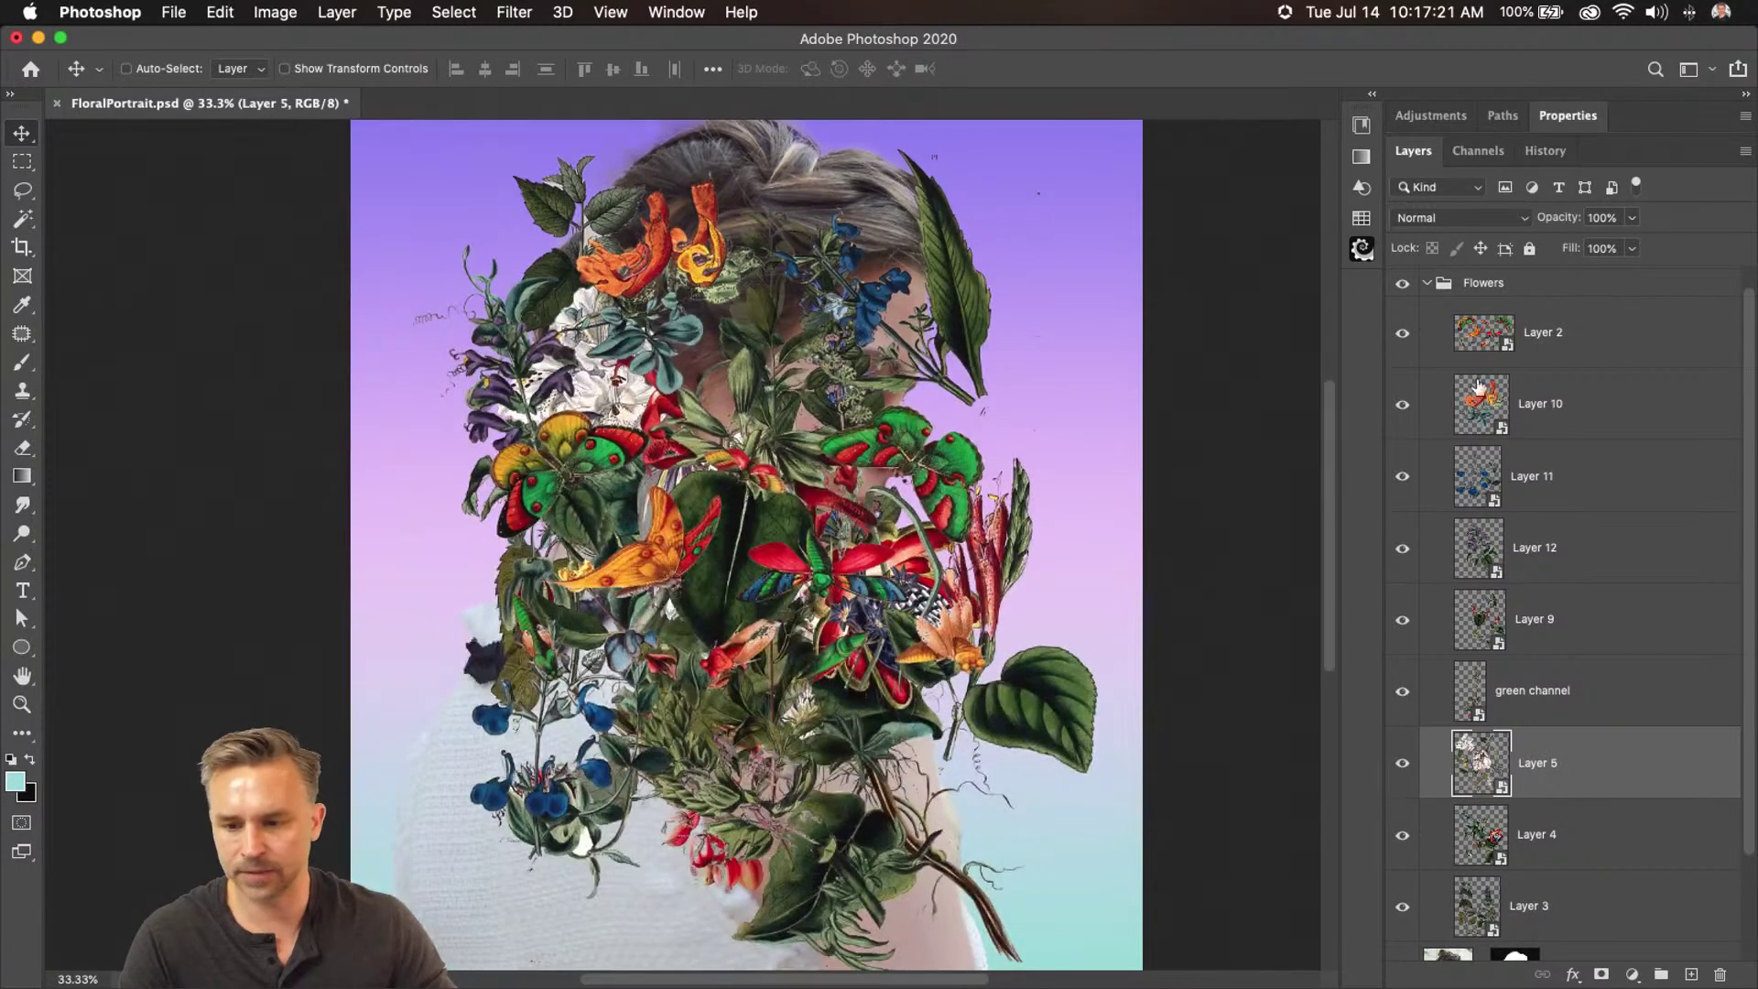
click(1426, 284)
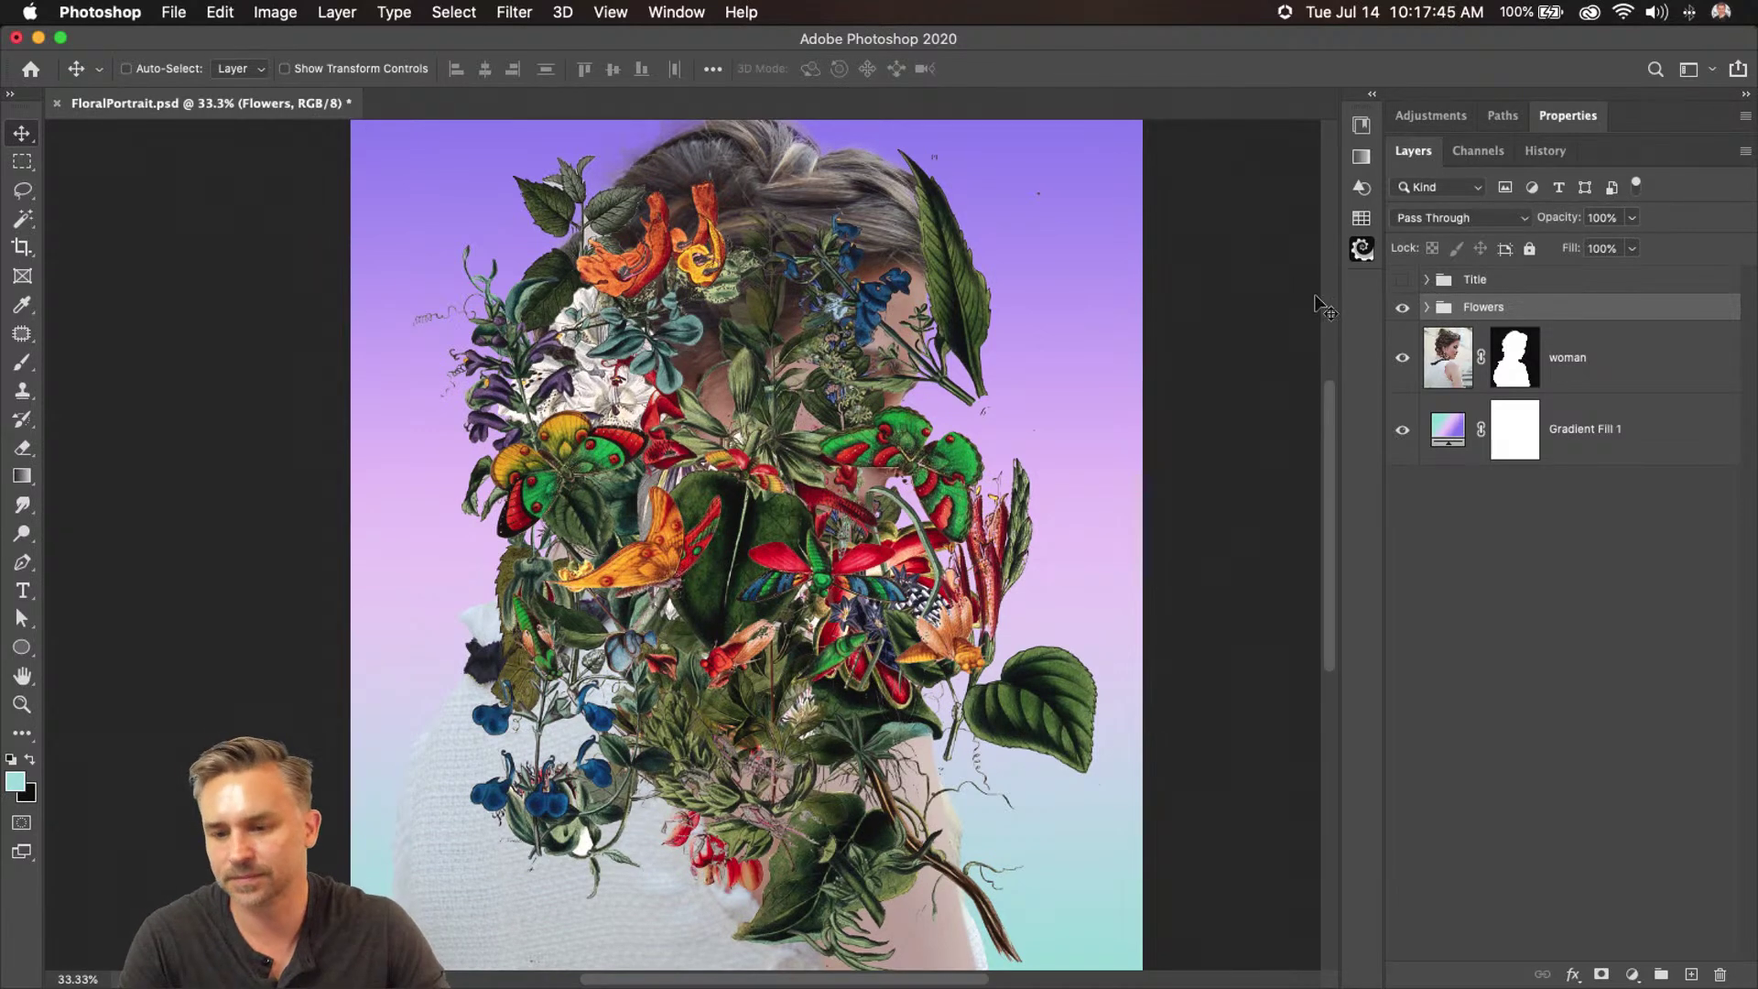
click(1401, 308)
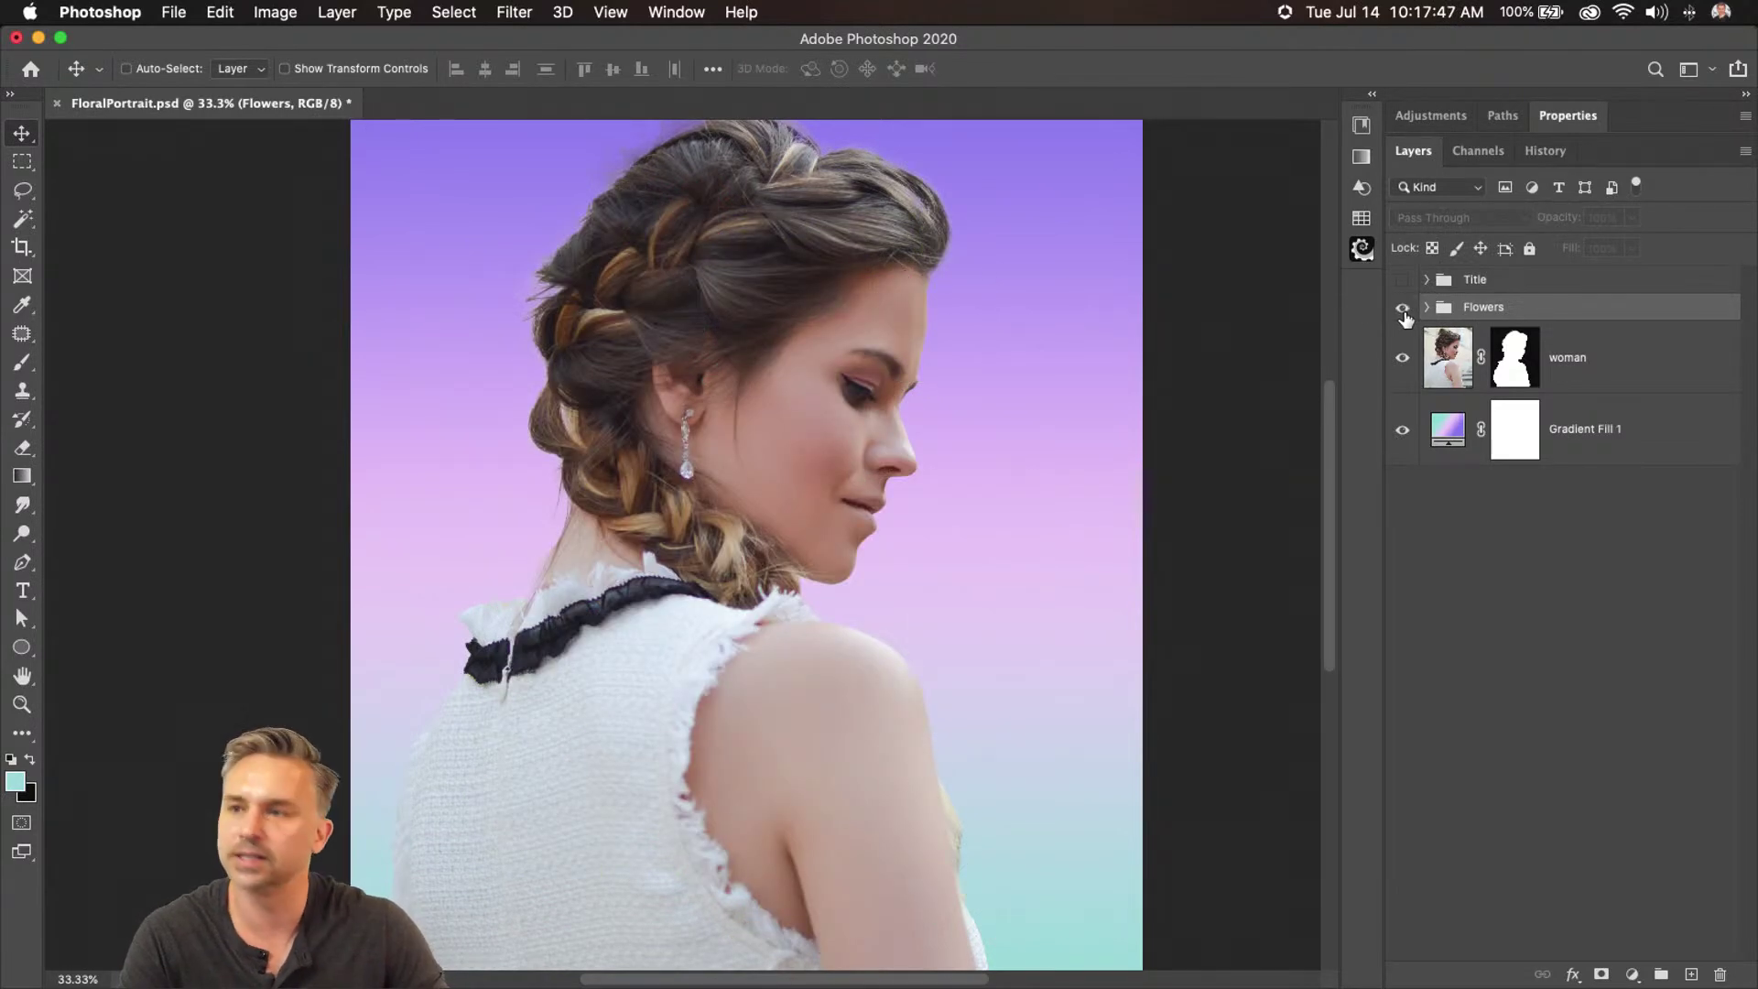
click(1402, 308)
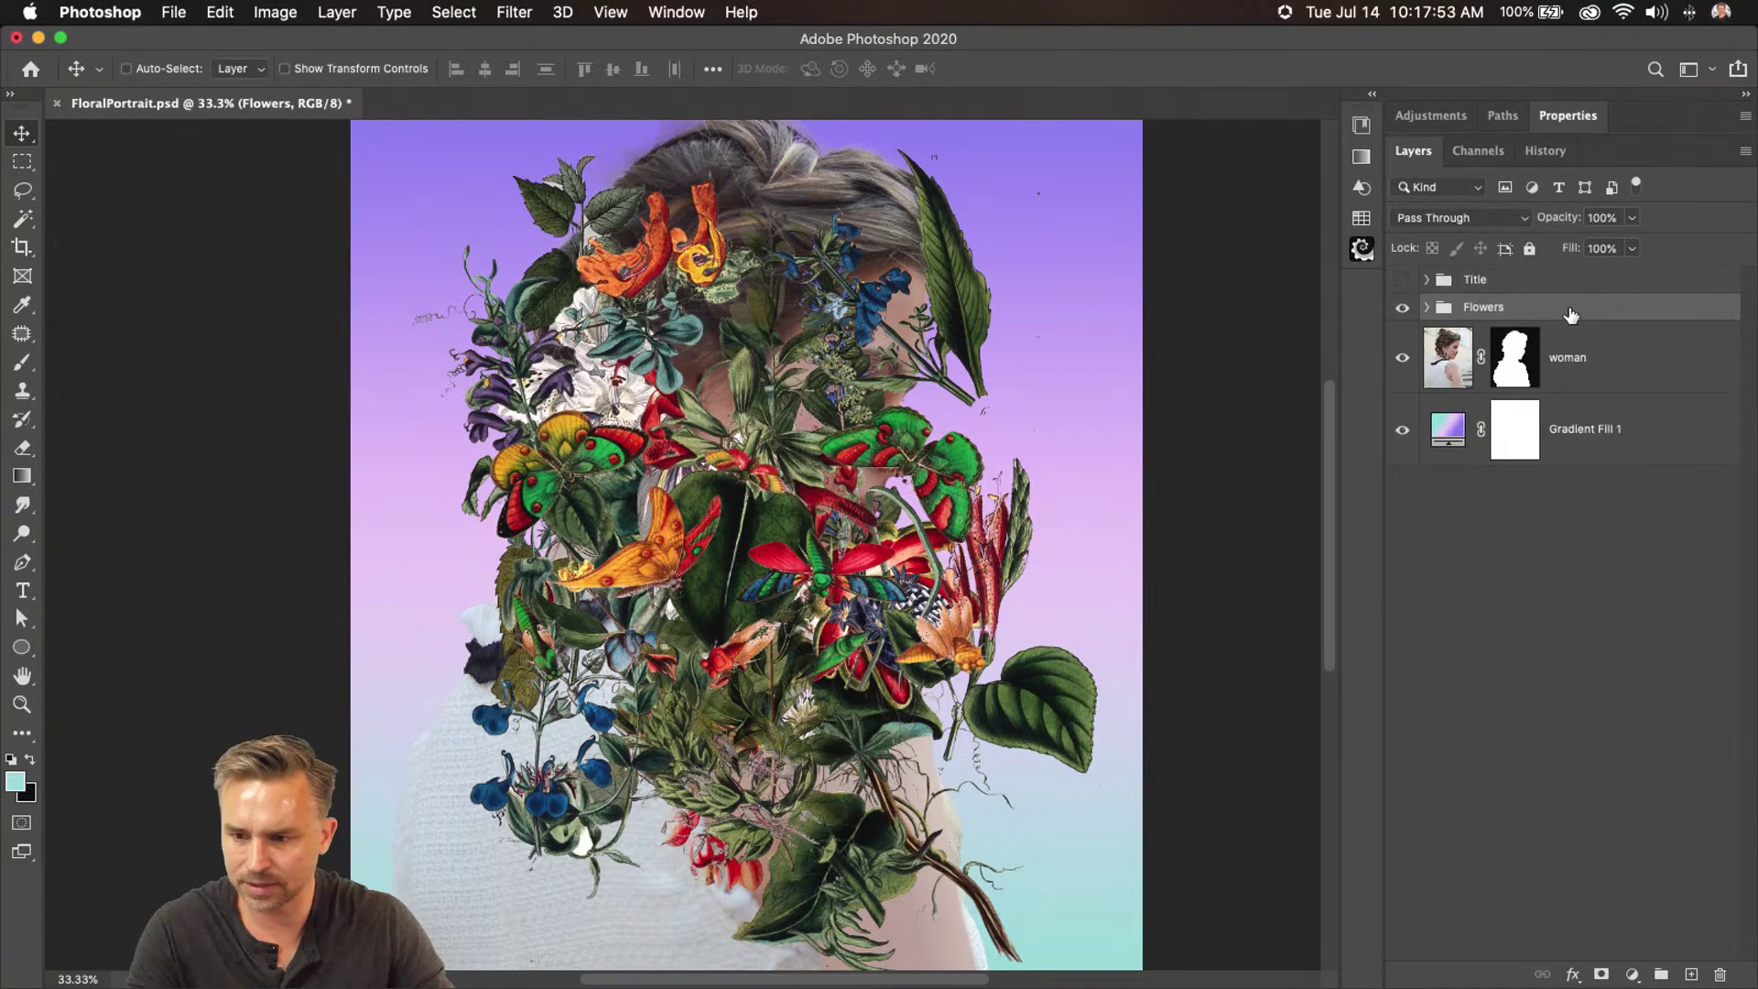
Shift the Flowers group left off the woman's face, and move Layer 9 to the lower left of the portrait
key(super+0)
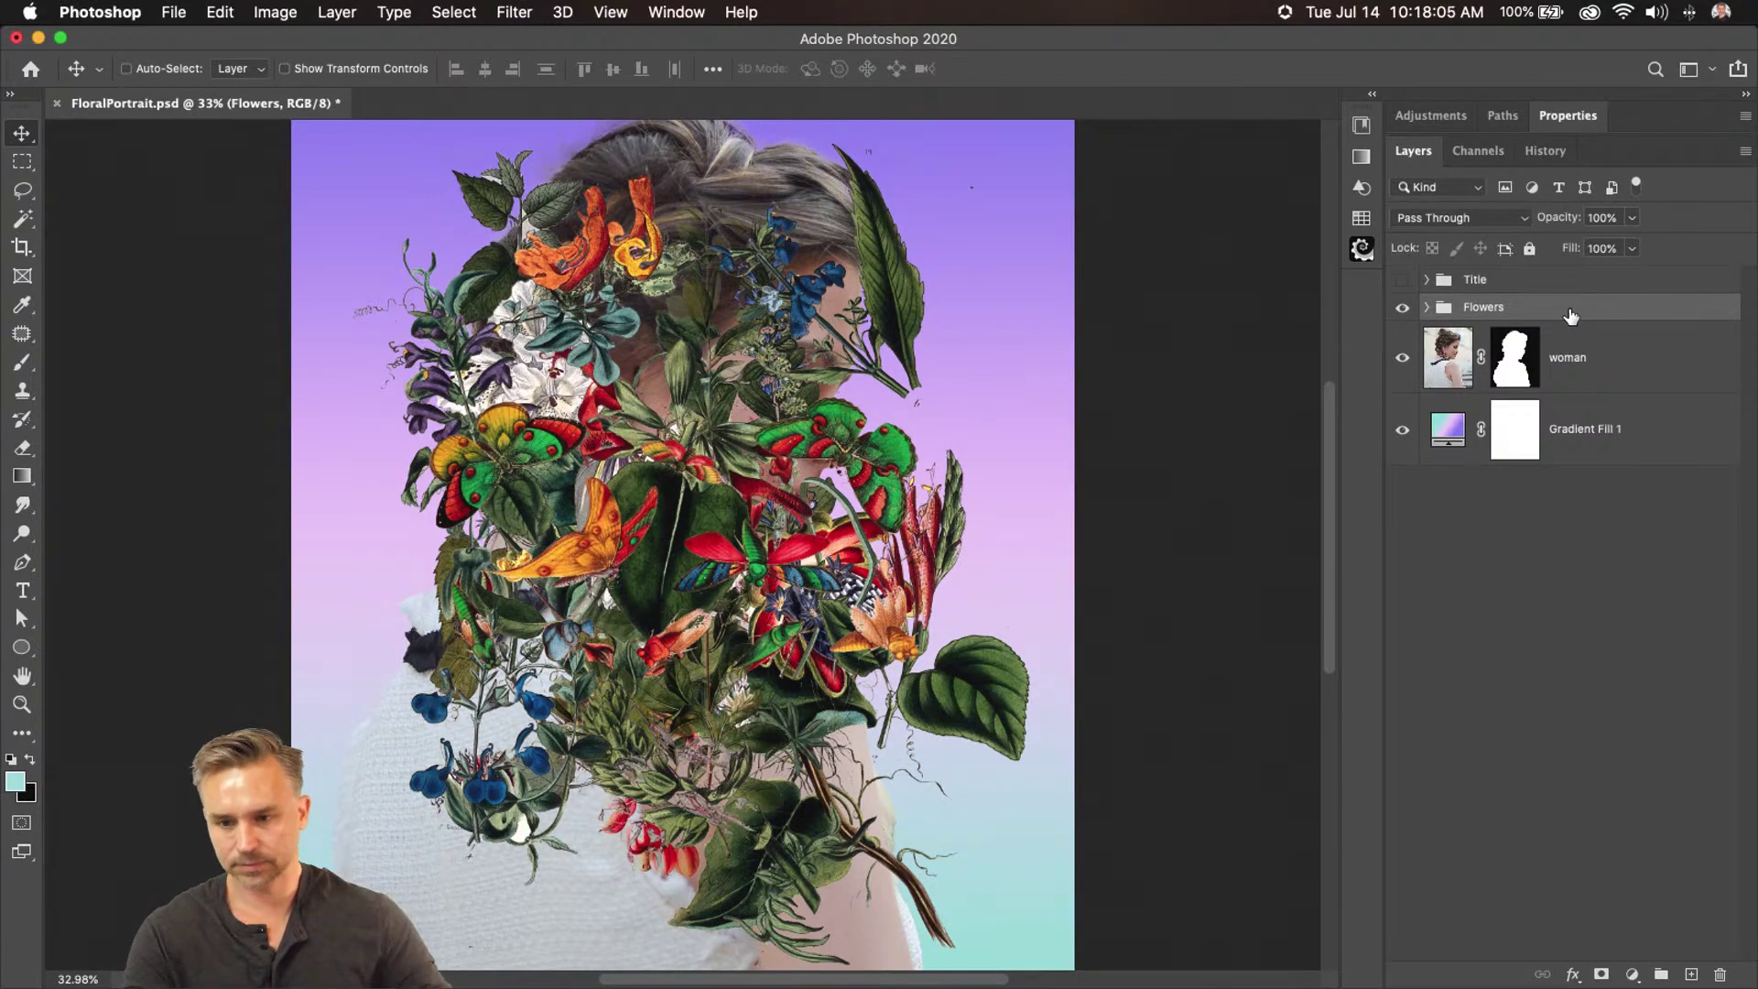
drag(784, 606, 528, 553)
super+click(893, 673)
drag(893, 673, 789, 694)
Scale Layer 9 down proportionally to 65.25%
key(super+t)
drag(868, 146, 784, 448)
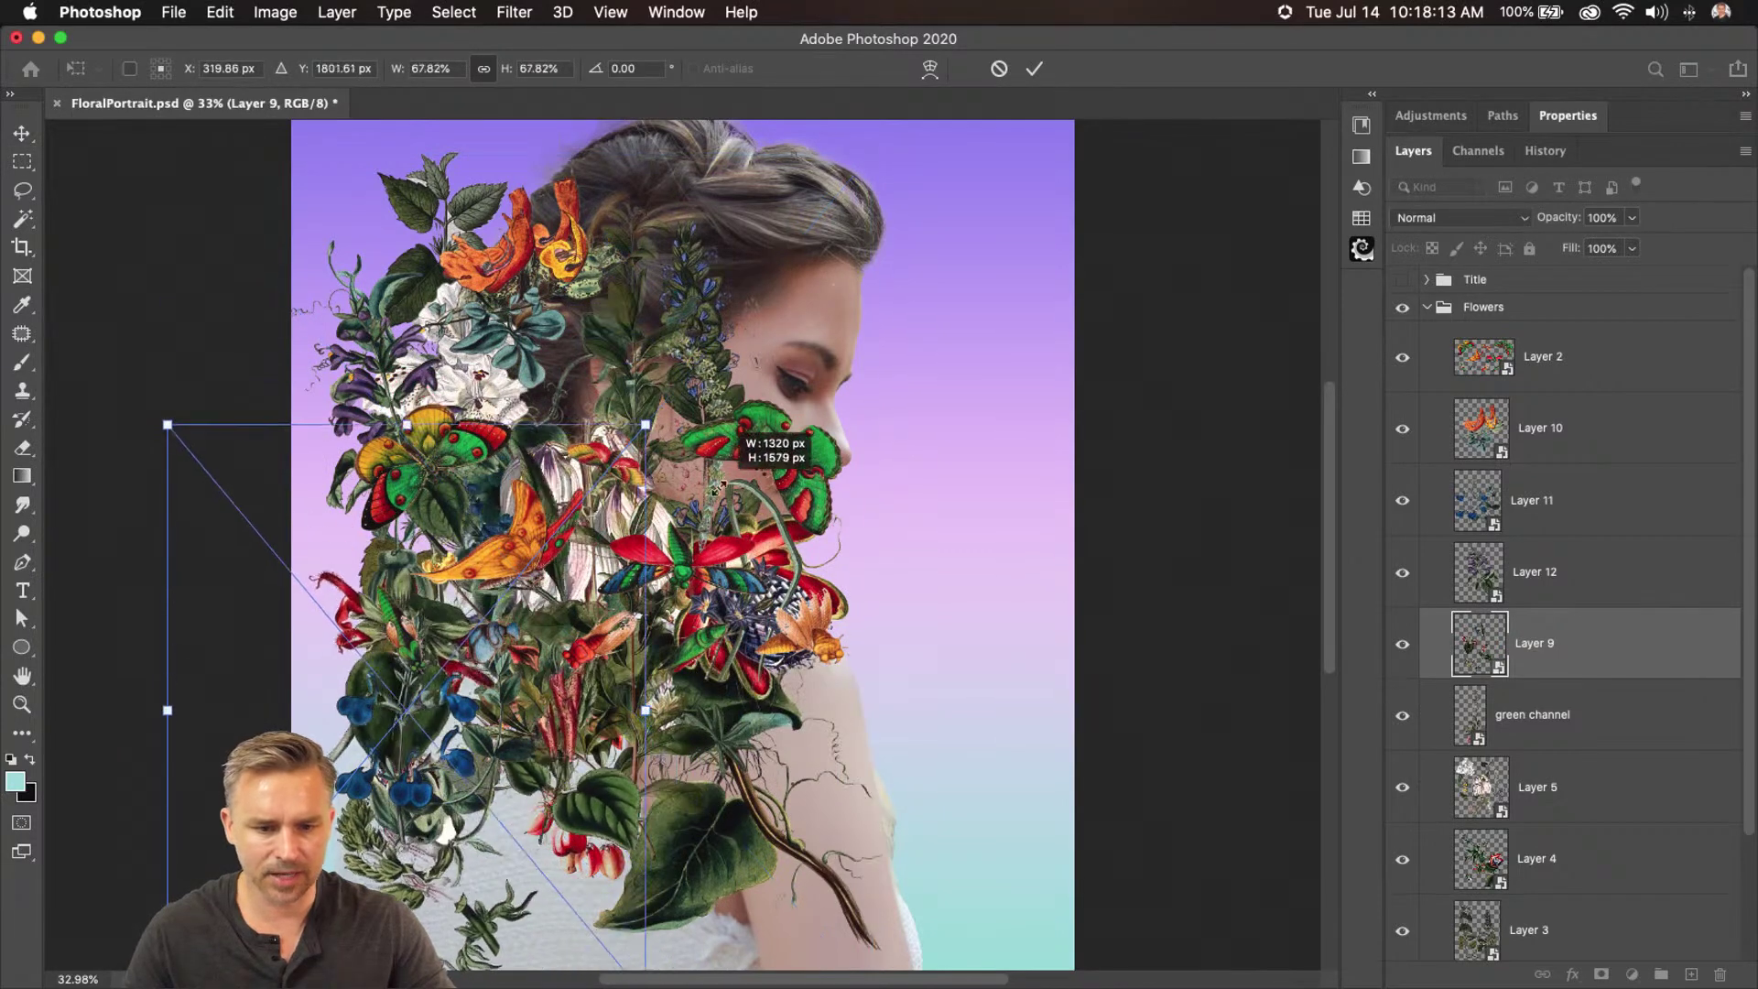
key(Return)
key(super+t)
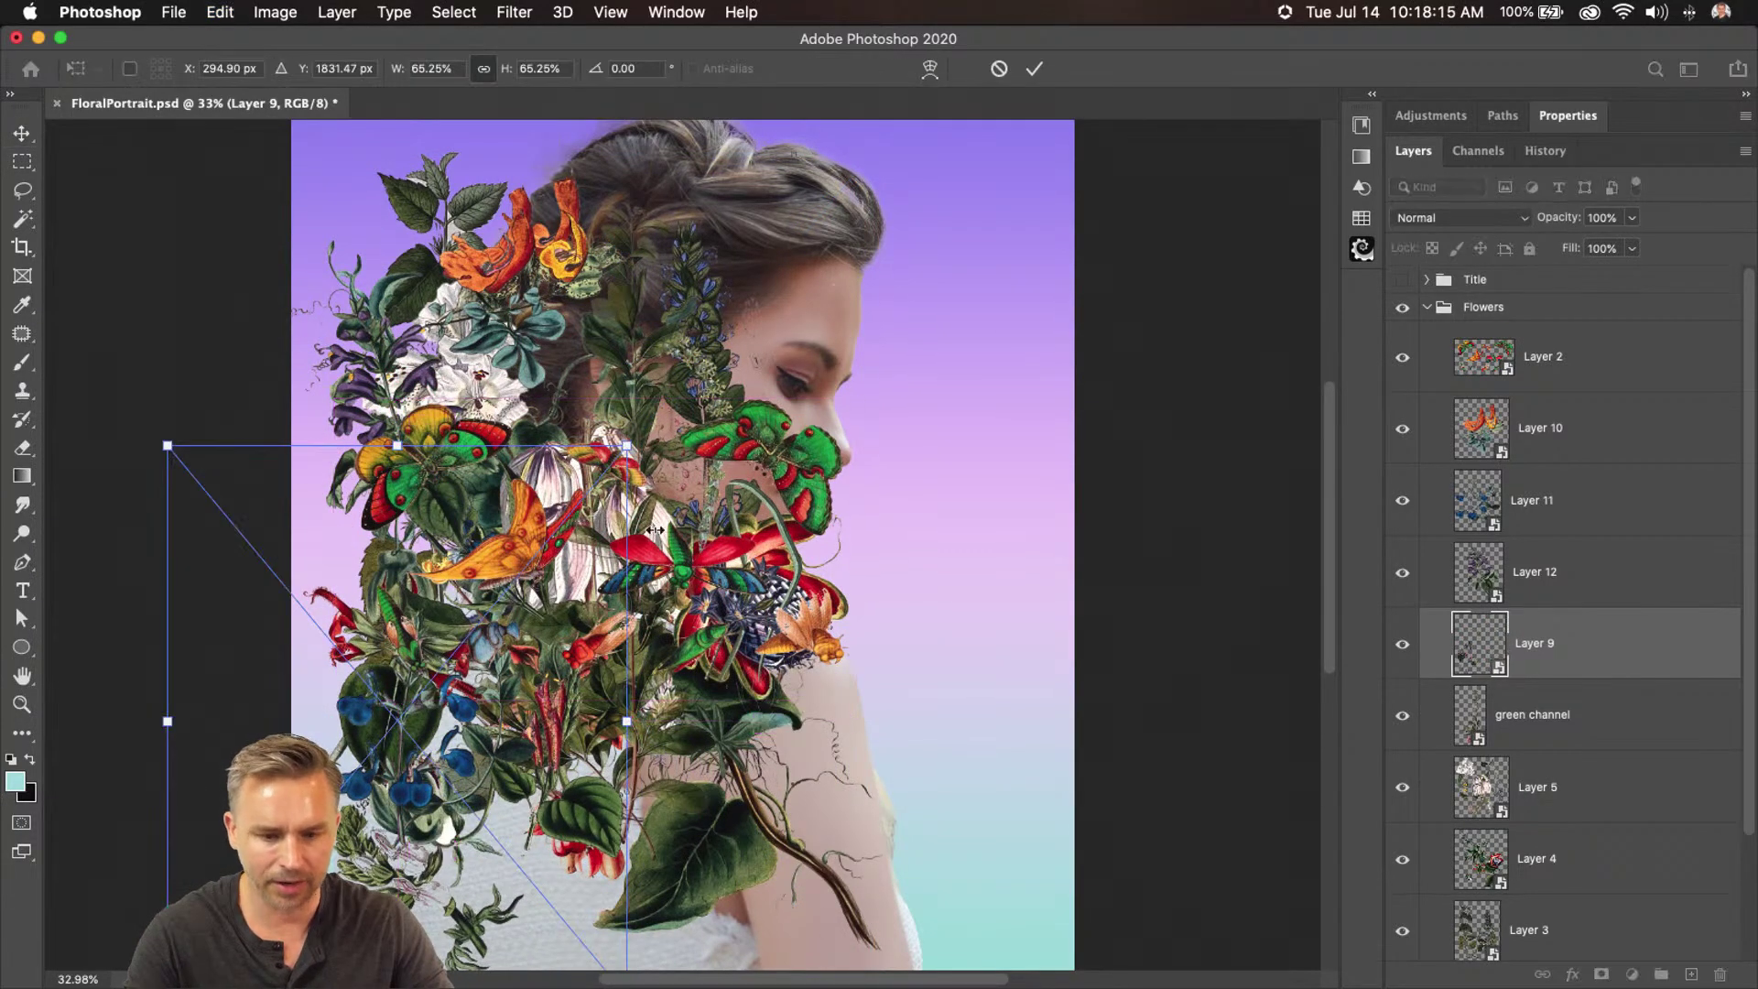
key(Return)
Display the rulers around the canvas
click(796, 415)
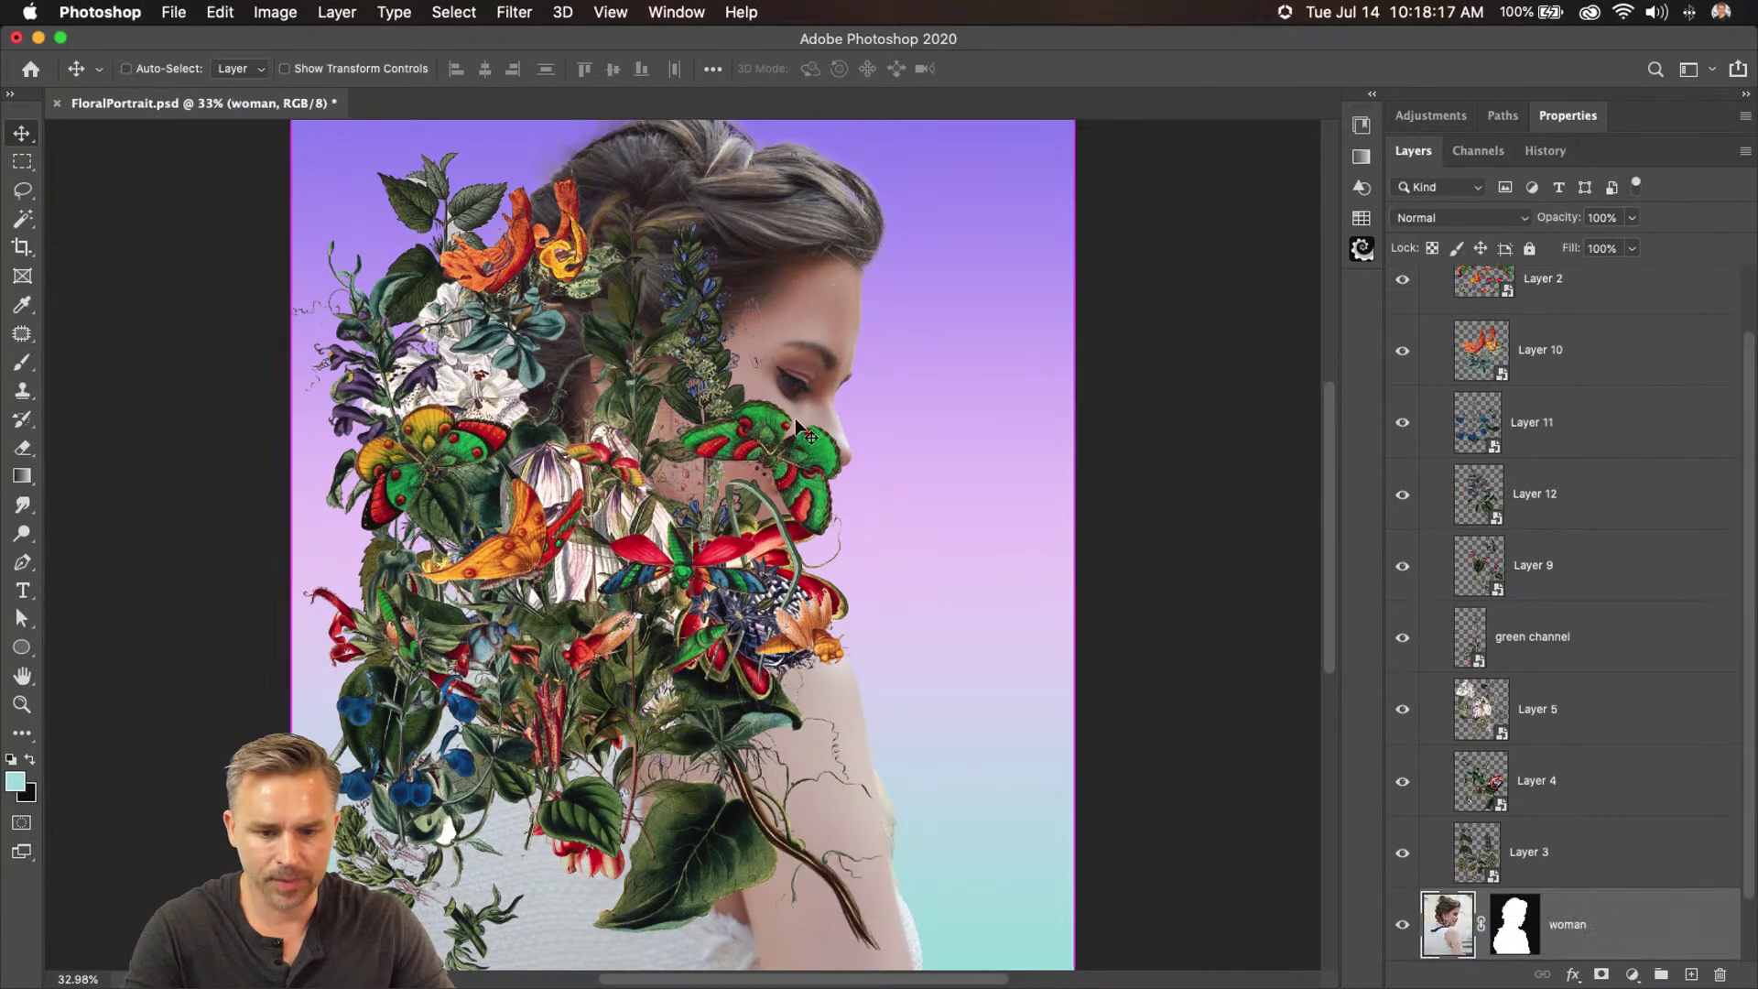
key(super+r)
key(super+t)
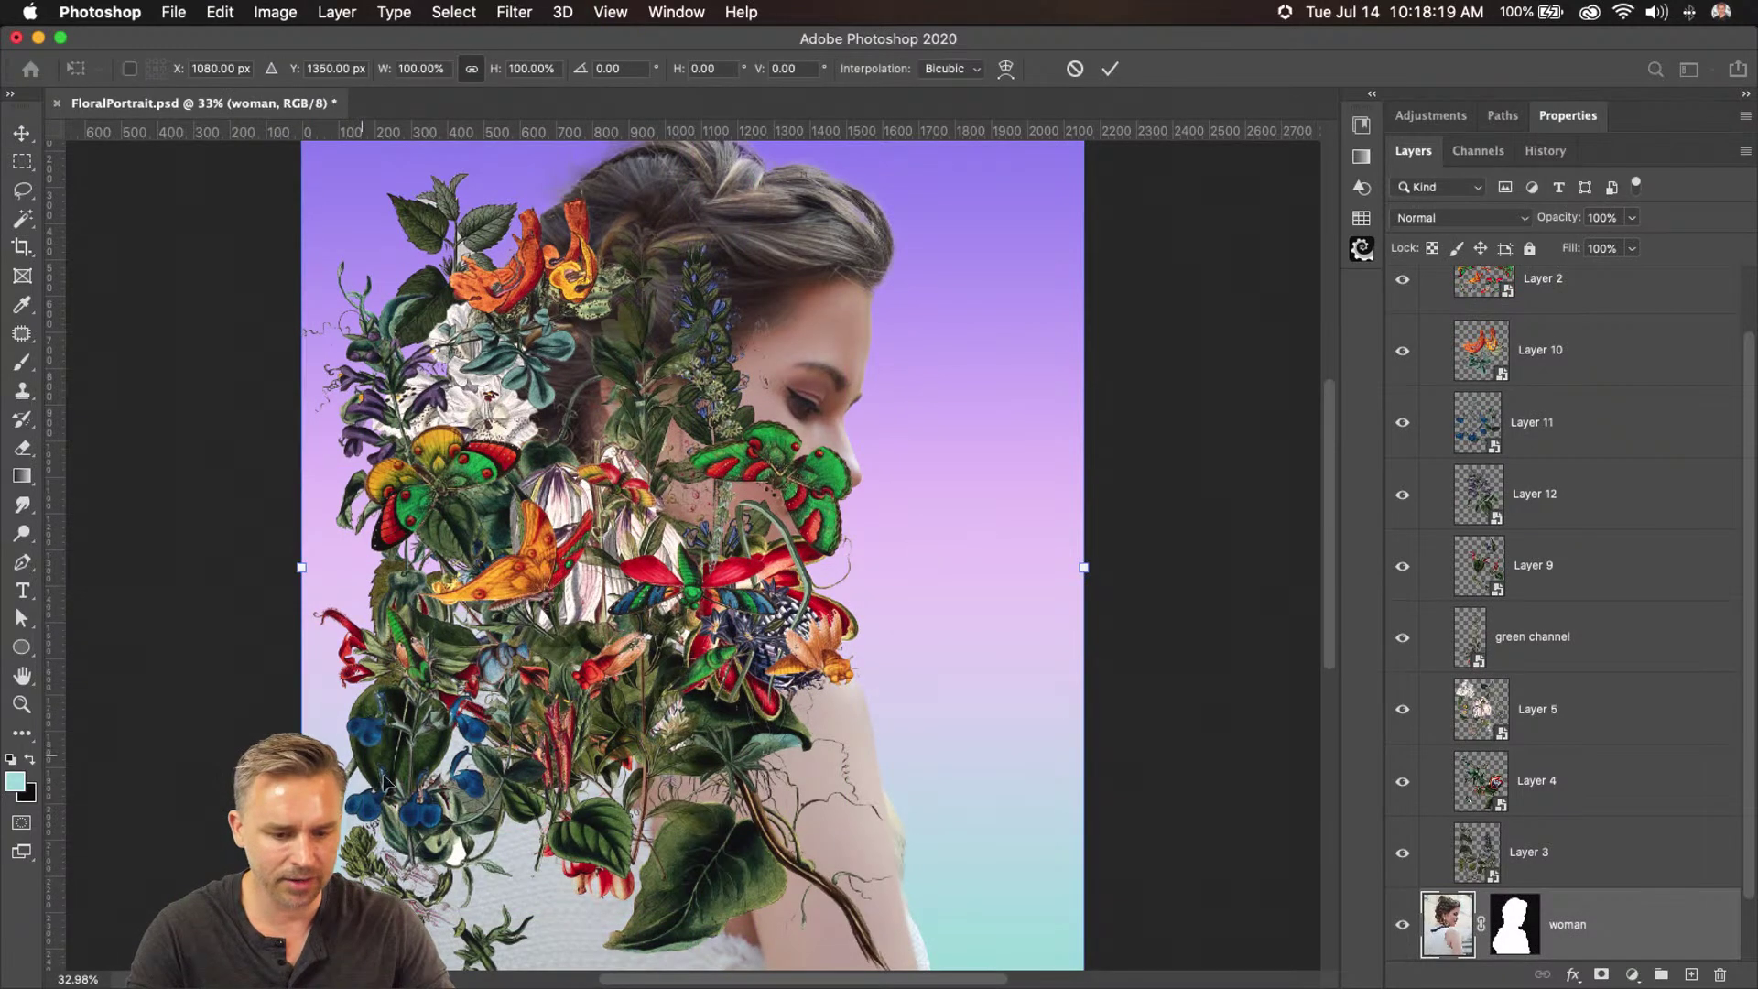
key(Return)
Scale Layer 4 down to 60.70% and move its passion flower branch up over the back of the woman's head
click(1483, 737)
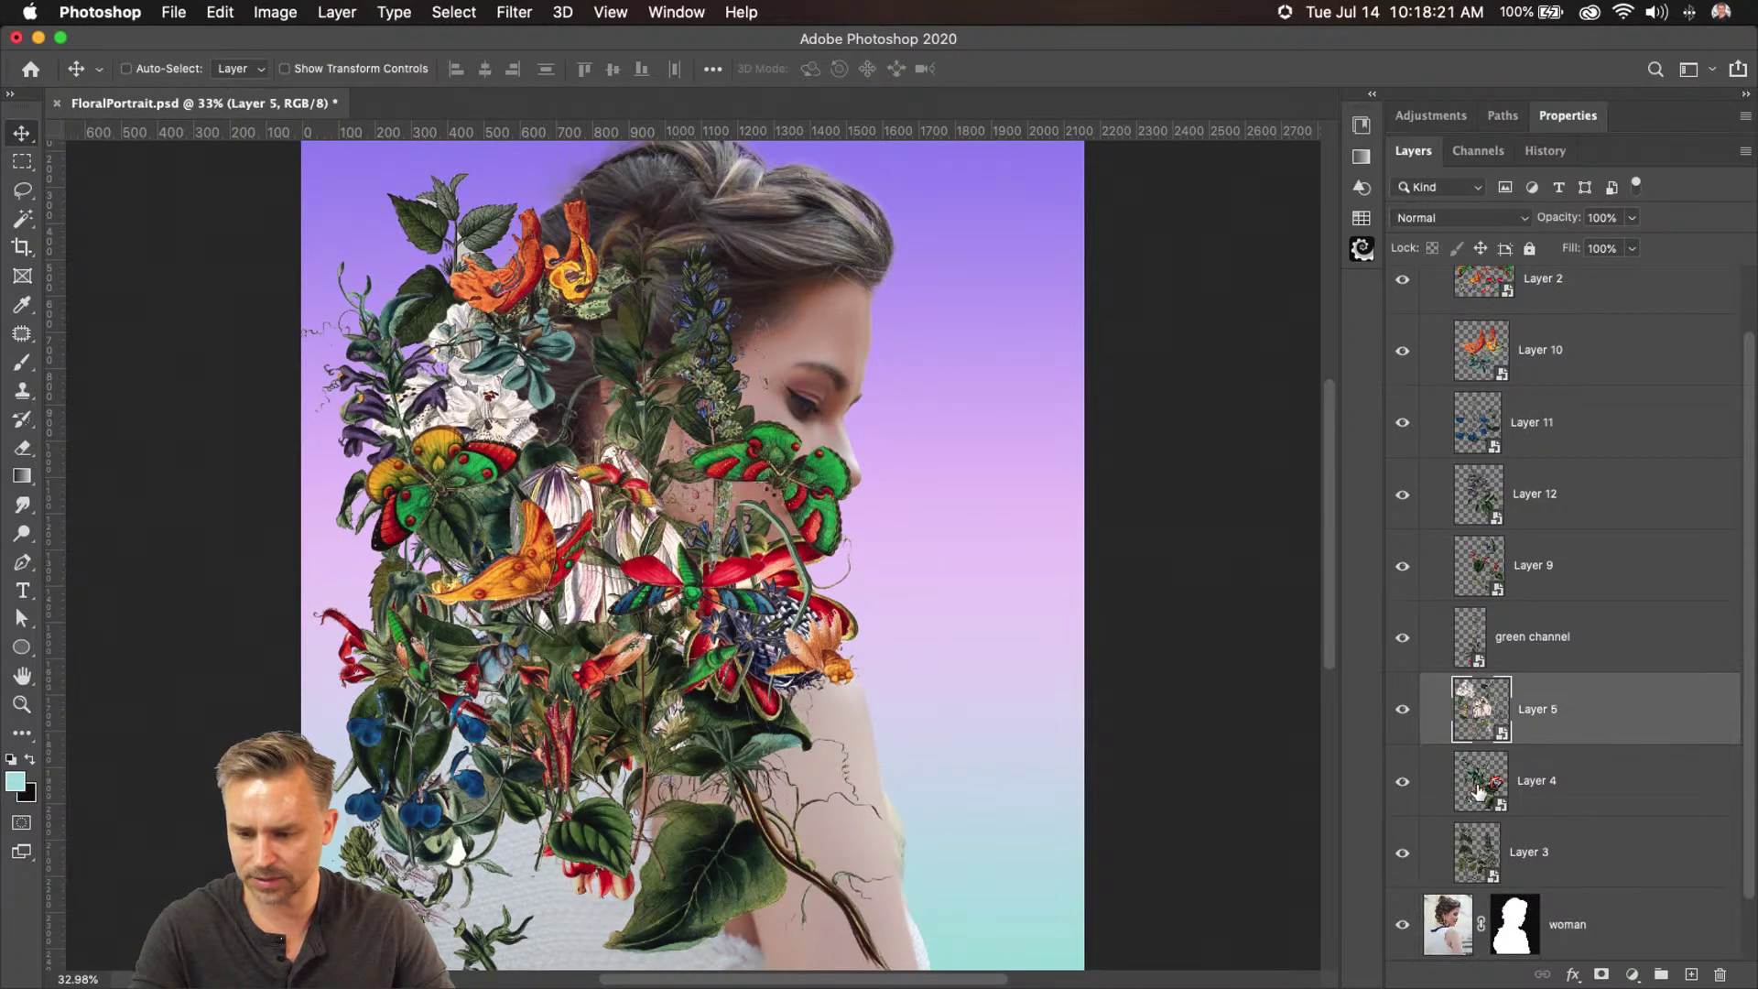
click(1483, 793)
key(super+t)
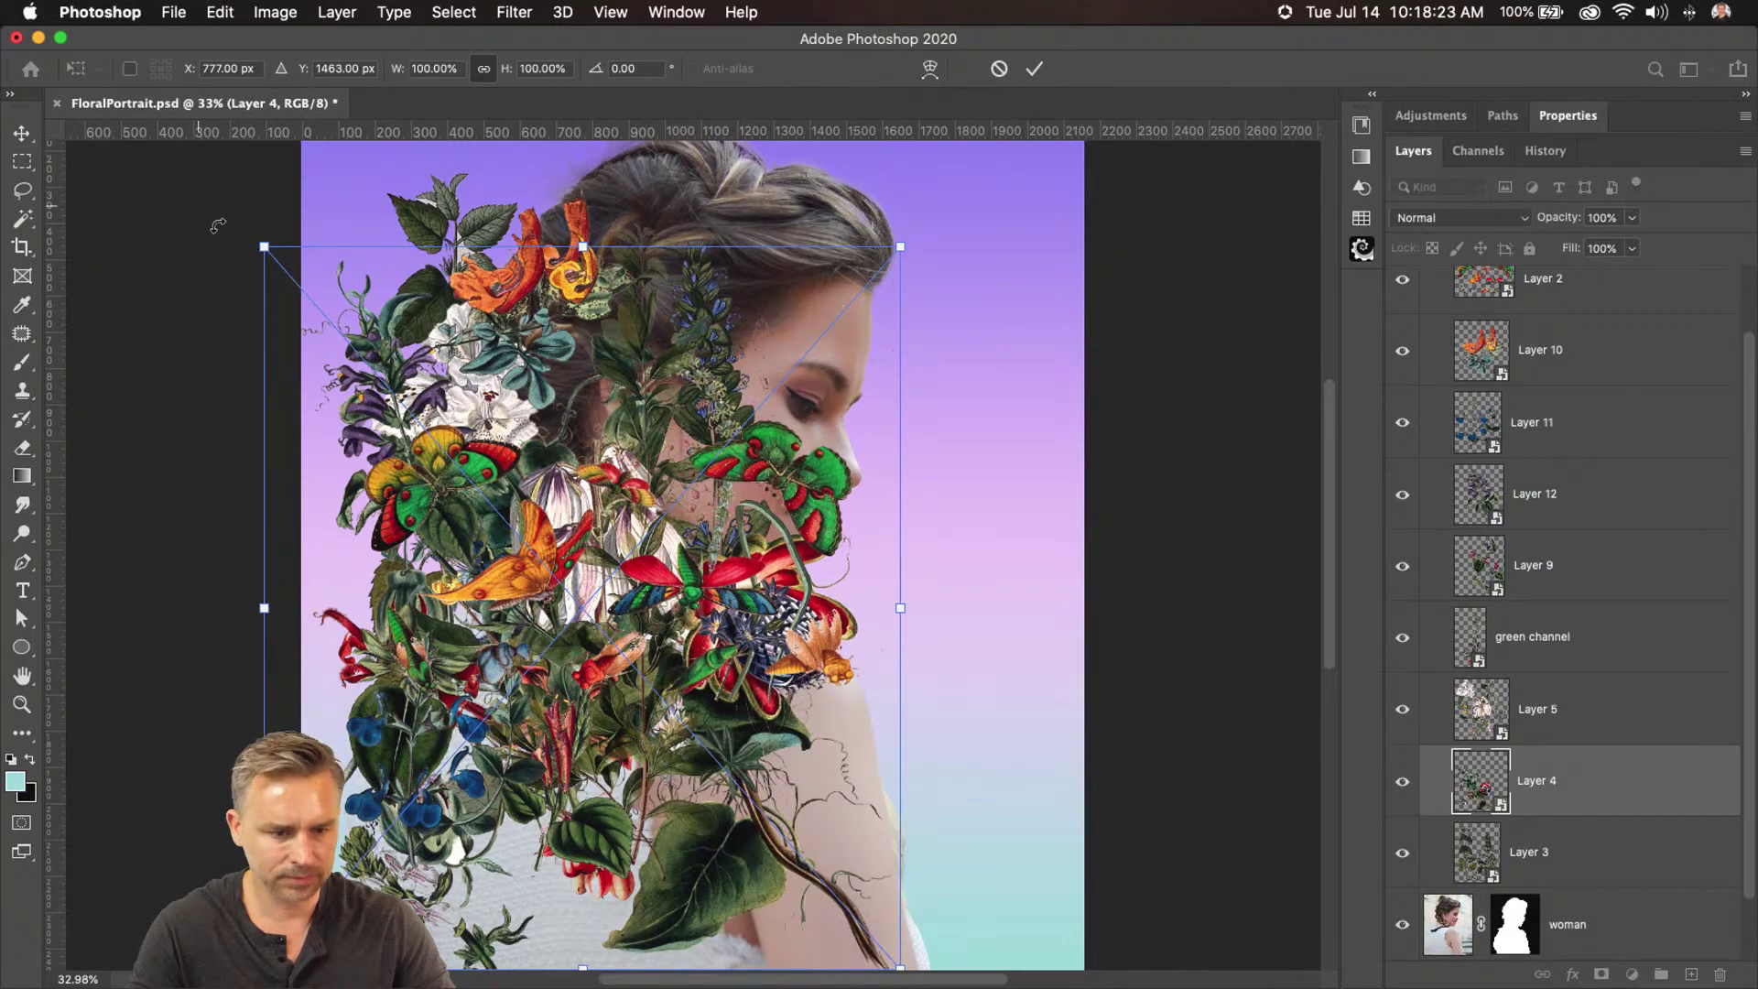
drag(260, 245, 441, 449)
drag(646, 726, 526, 295)
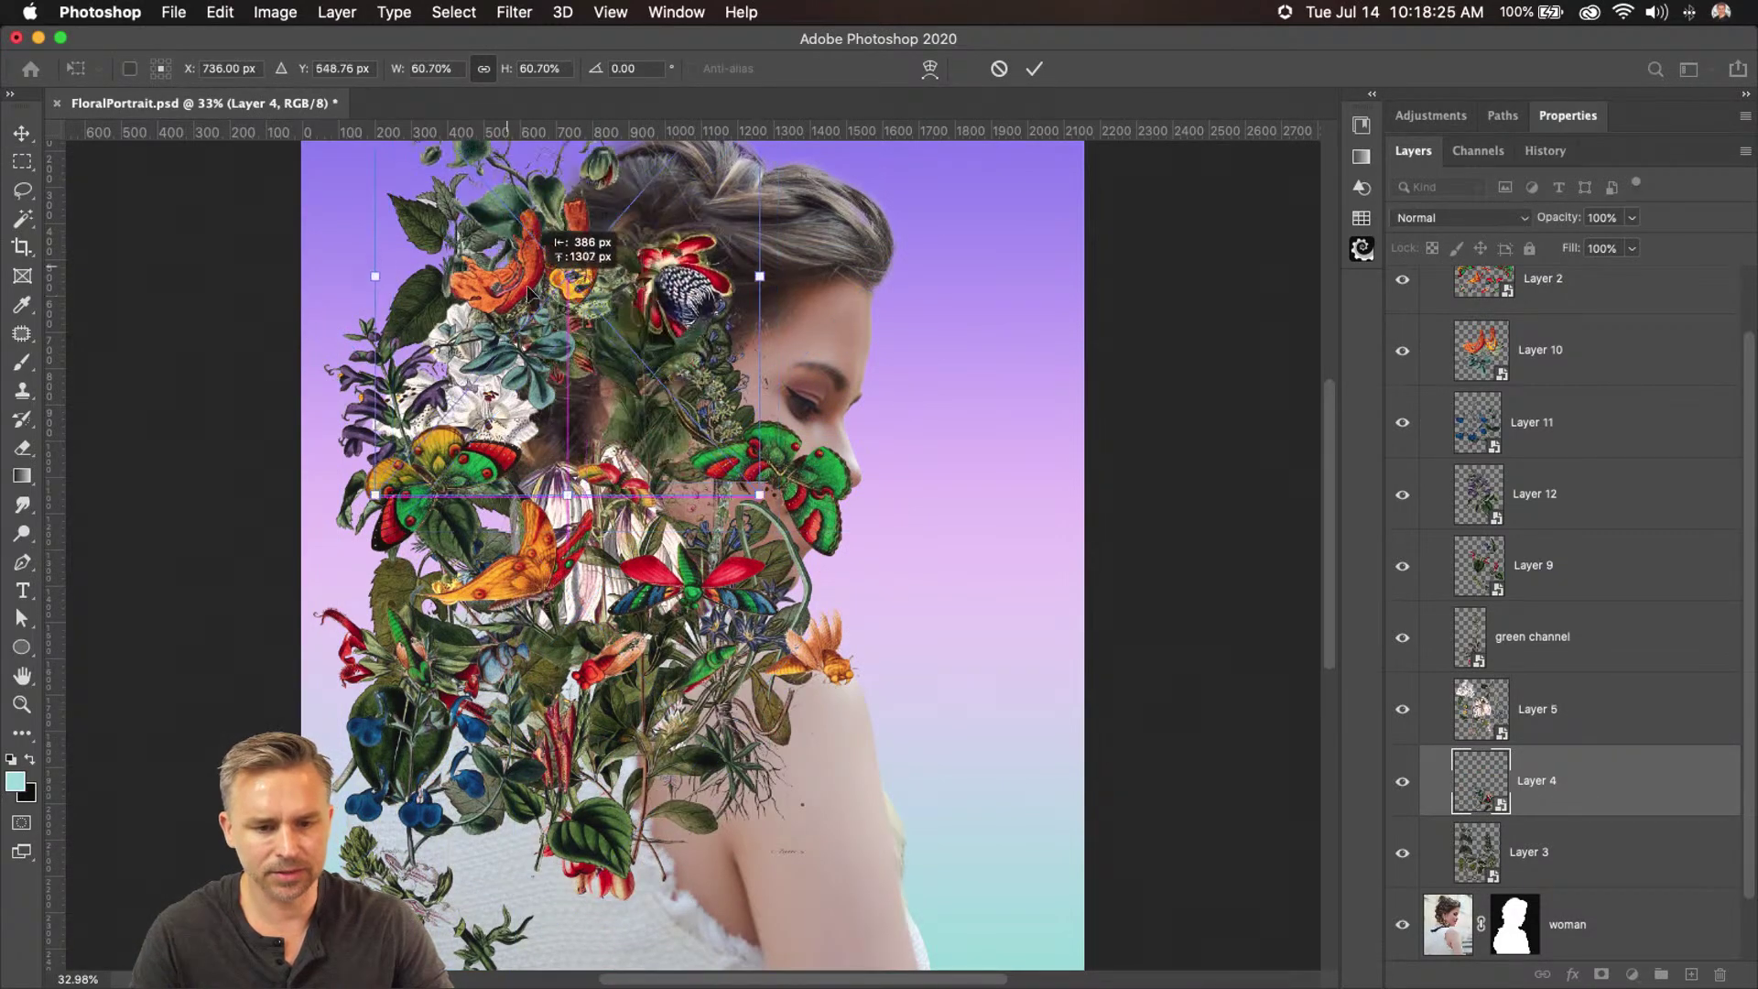
key(Return)
scroll(595, 352, left, 5)
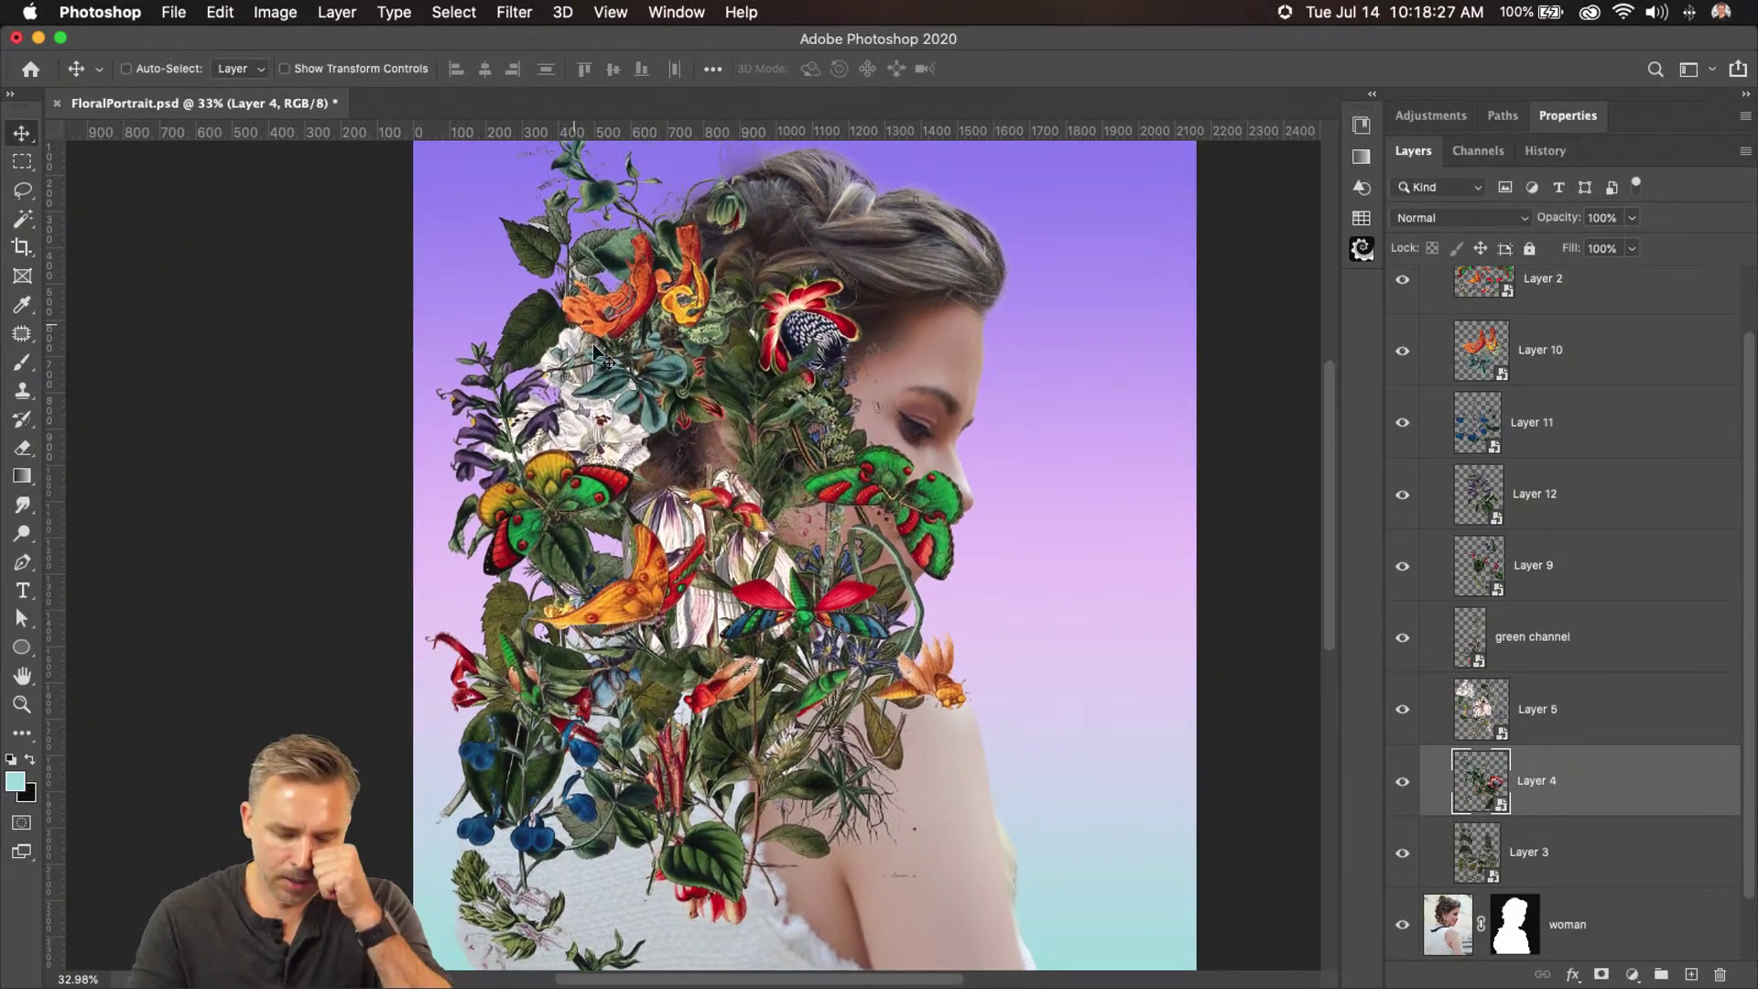
Hide the rulers, and scale down, rotate and move Layer 2's insects up over the woman's hair
key(super+r)
scroll(595, 351, right, 5)
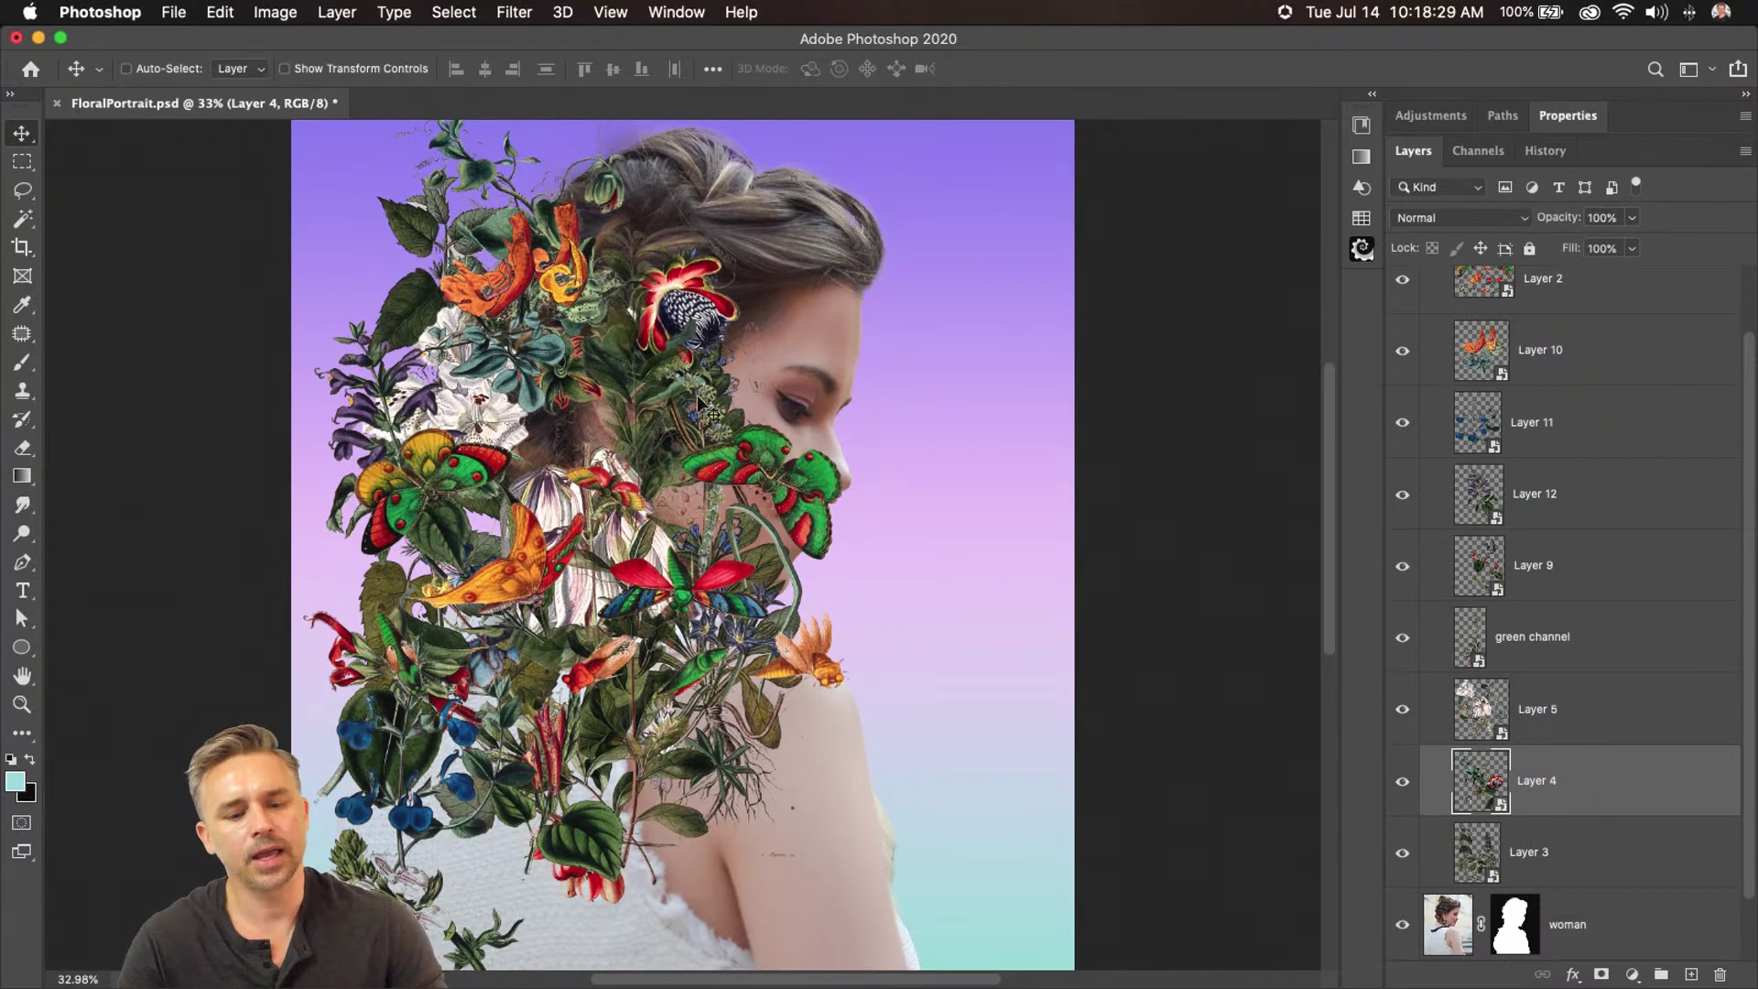
super+click(766, 458)
key(super+t)
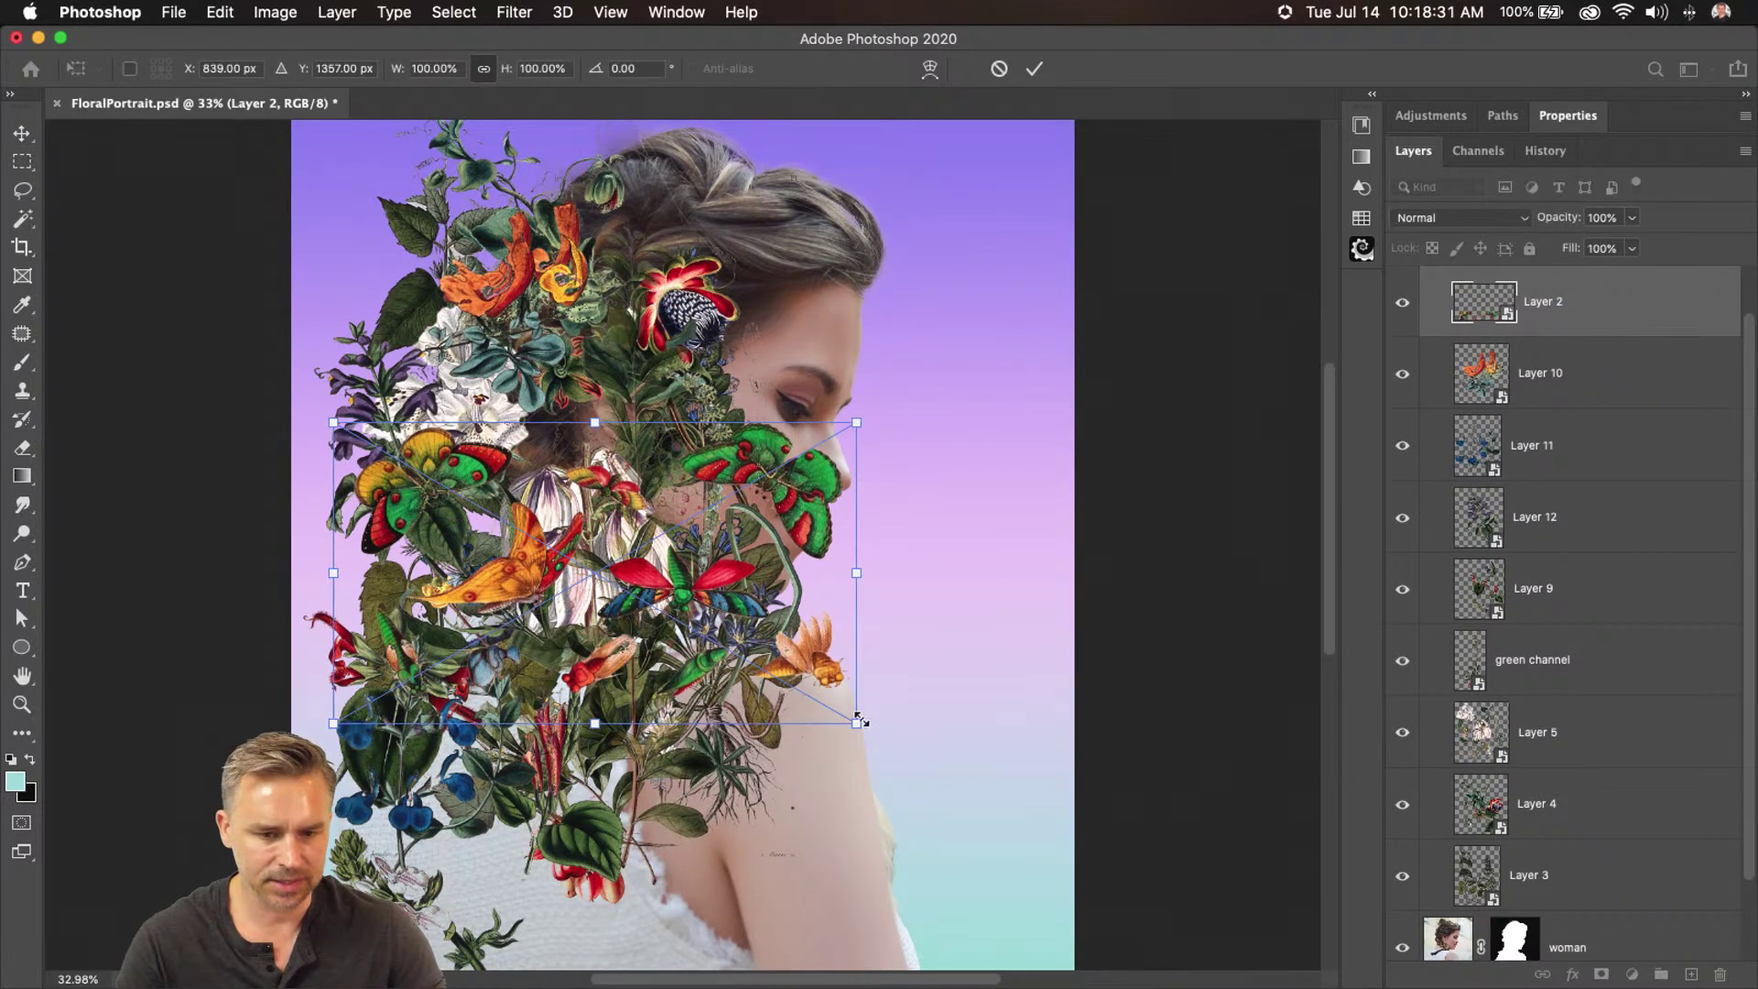
drag(856, 722, 806, 632)
drag(339, 348, 420, 499)
key(Return)
drag(535, 546, 579, 326)
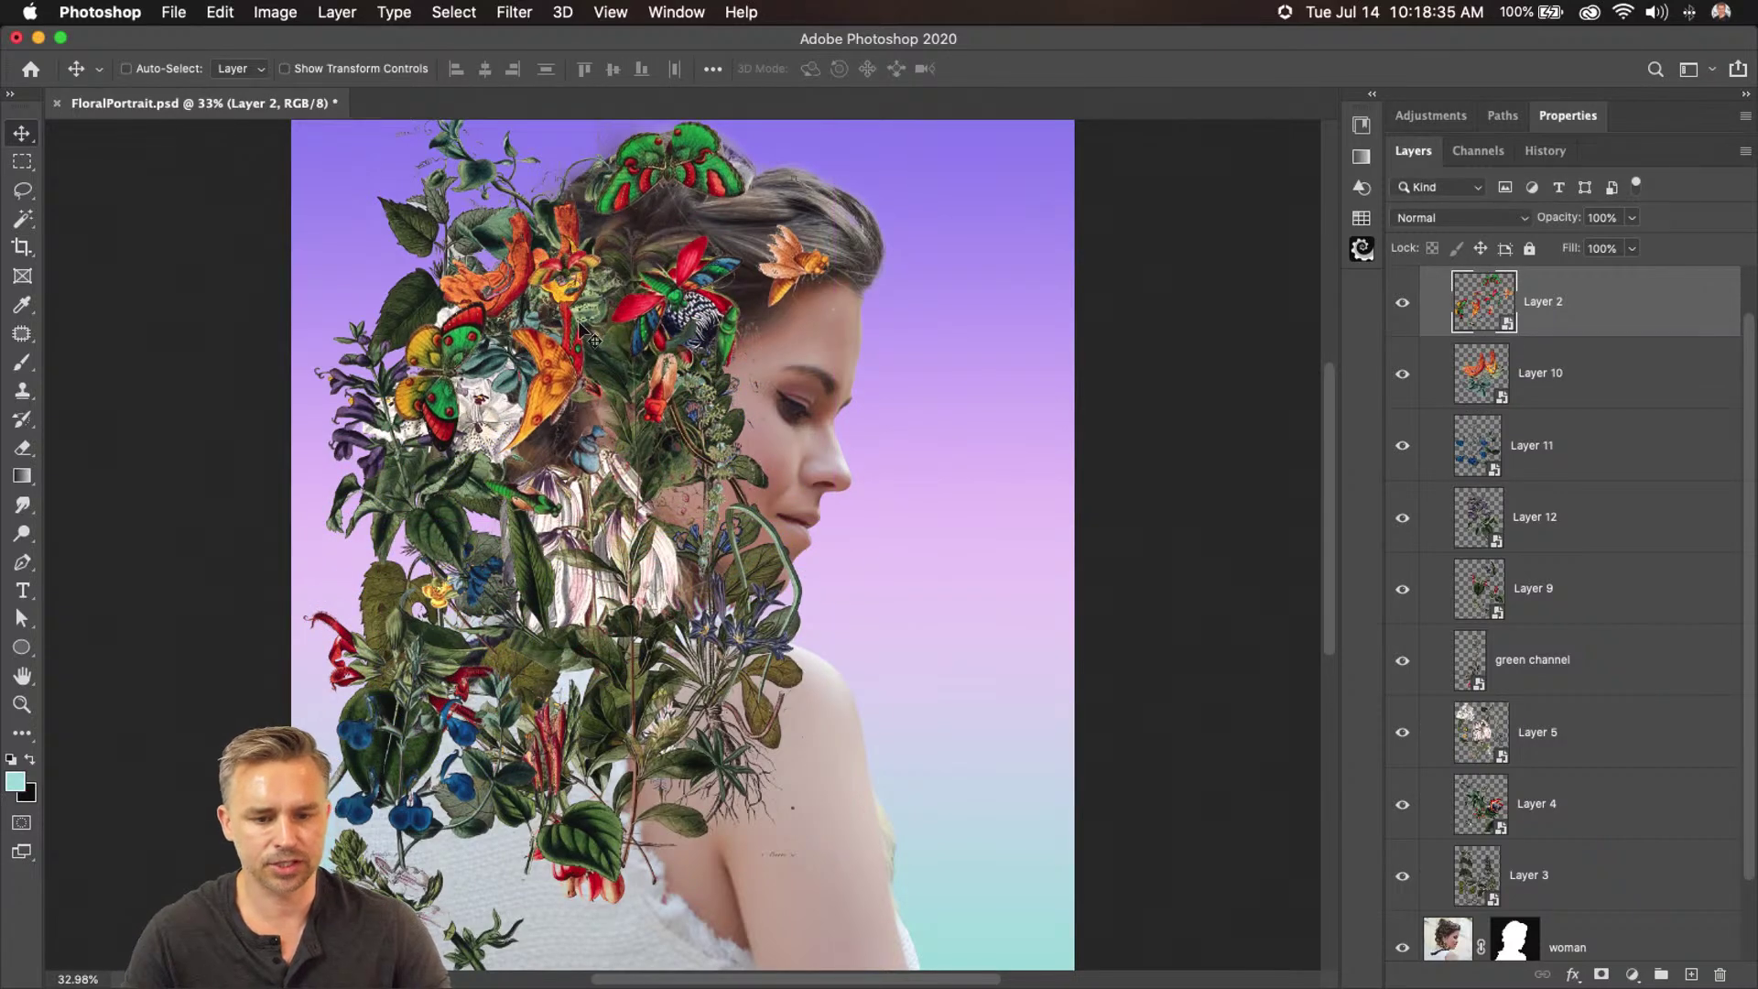
Collapse the Flowers group and place a duplicate of the woman layer above it, with the original woman layer hidden
scroll(1527, 319, up, 2)
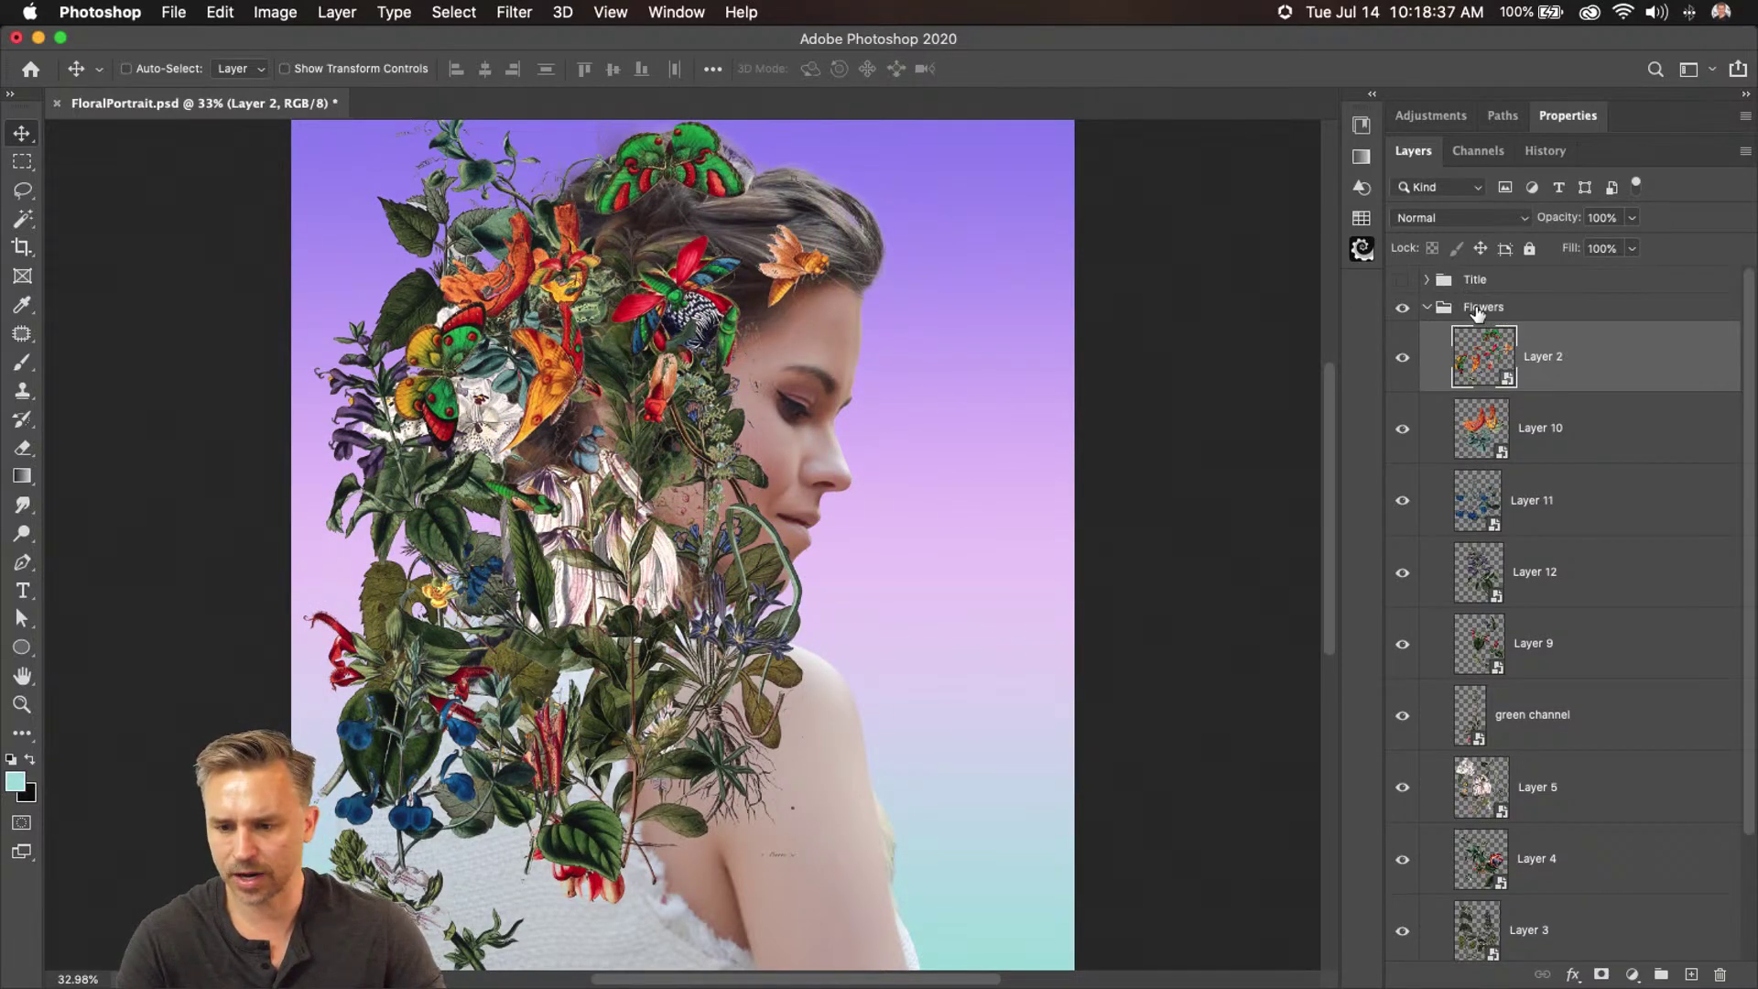
click(1478, 310)
click(1426, 308)
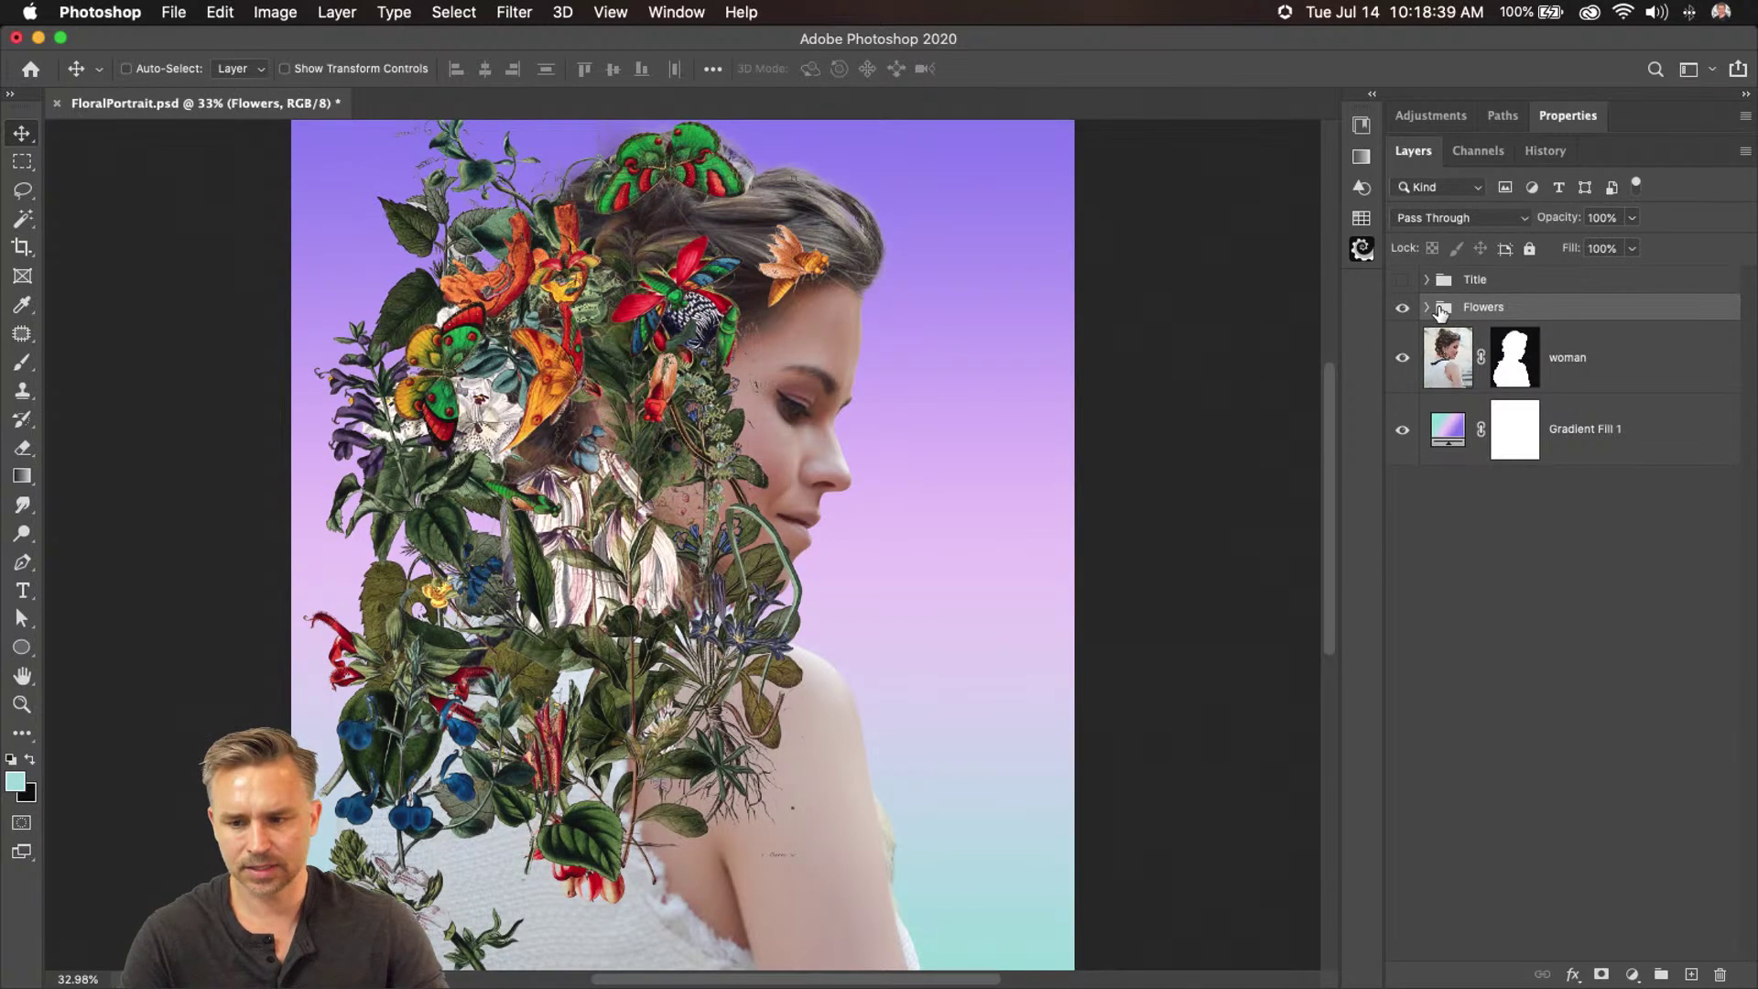
click(1581, 364)
drag(1593, 361, 1691, 973)
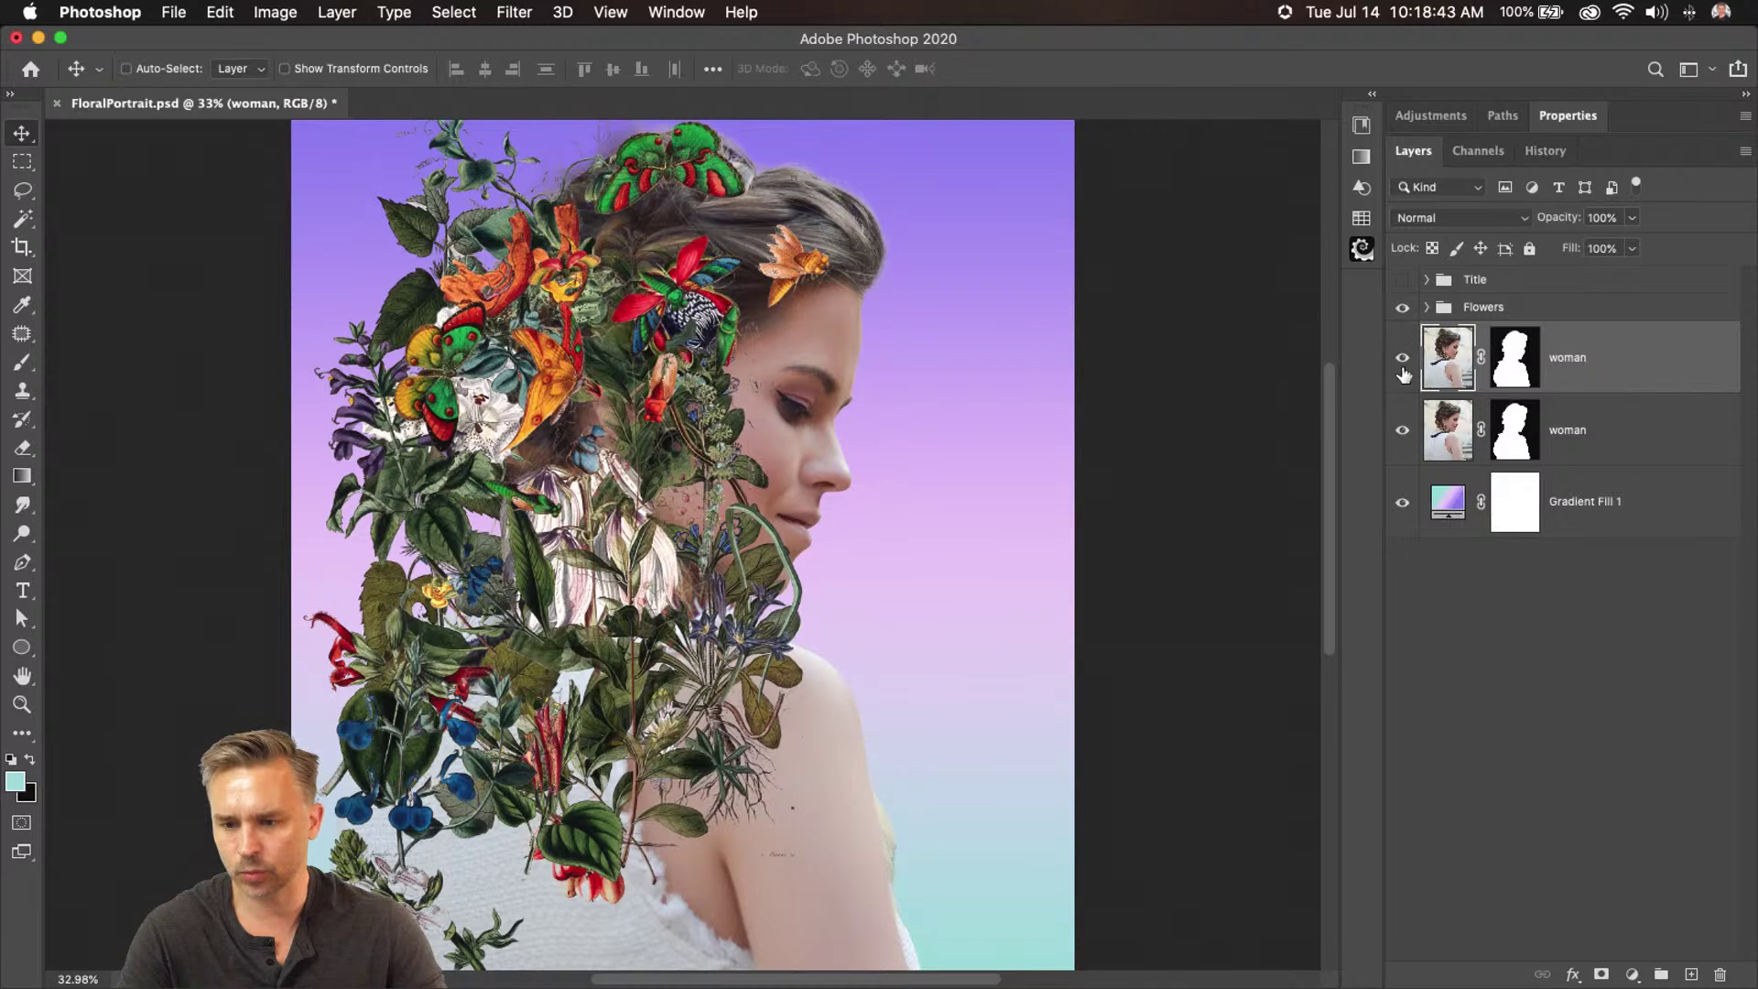
drag(1620, 350, 1611, 297)
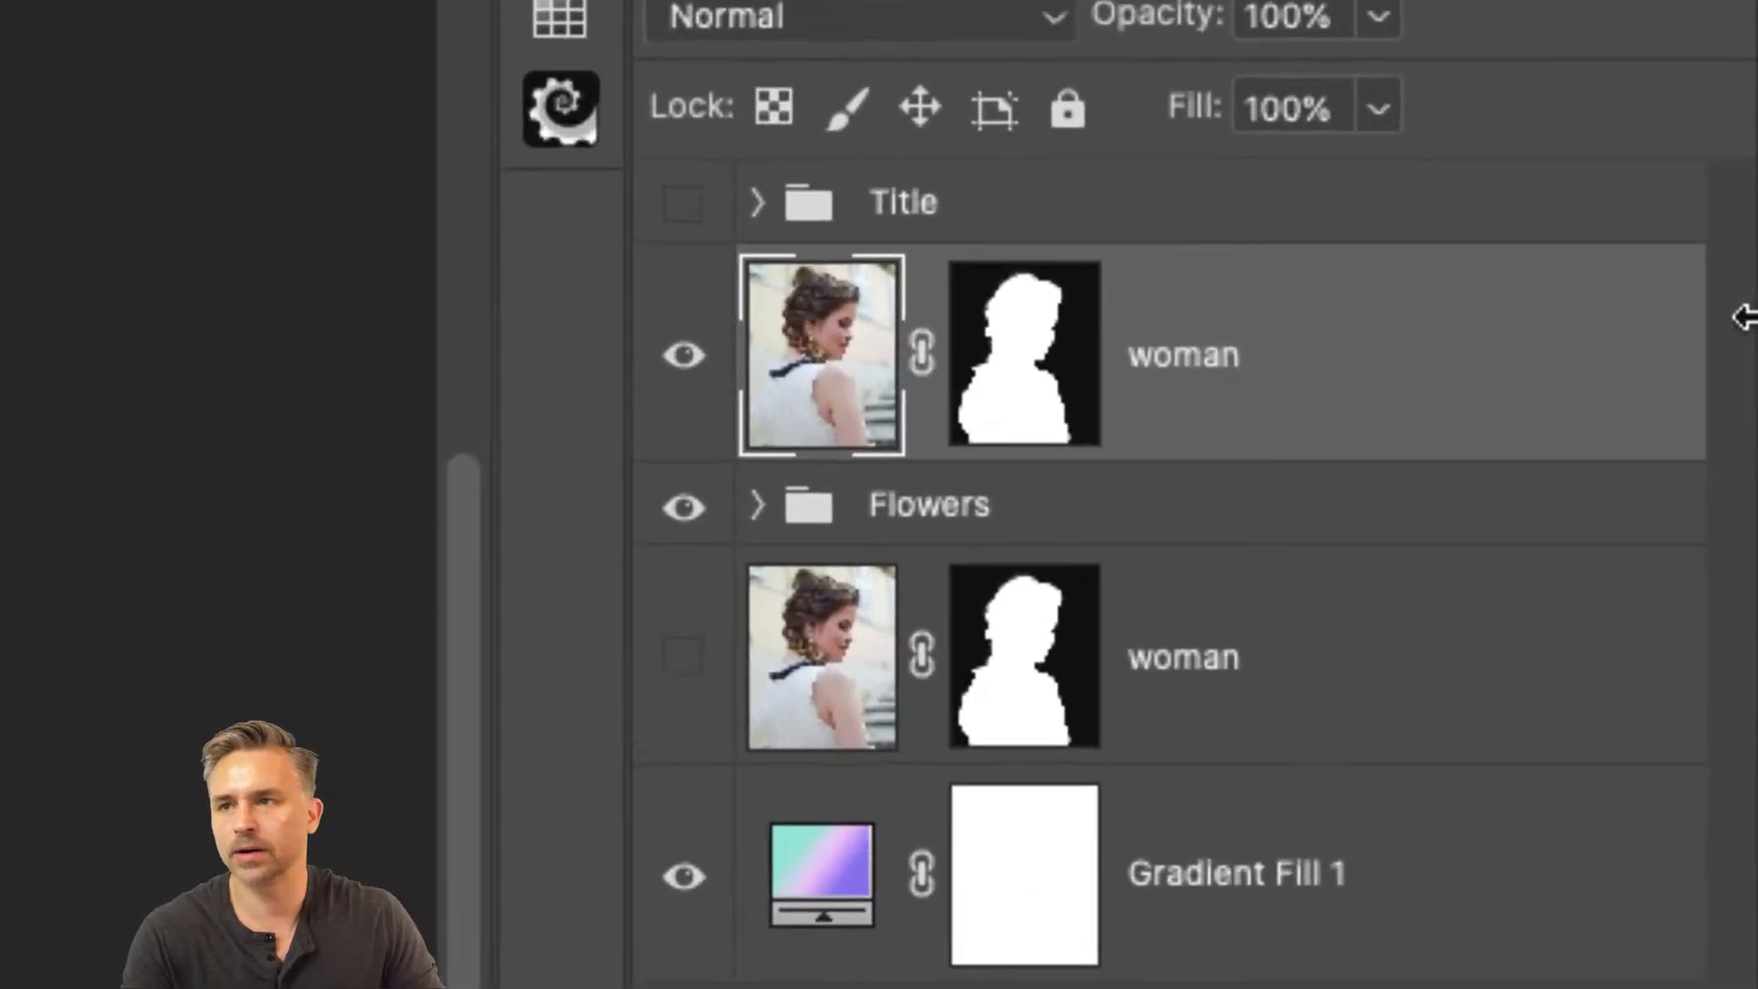
Clip the duplicate woman layer to the Flowers group with a clipping mask
click(963, 342)
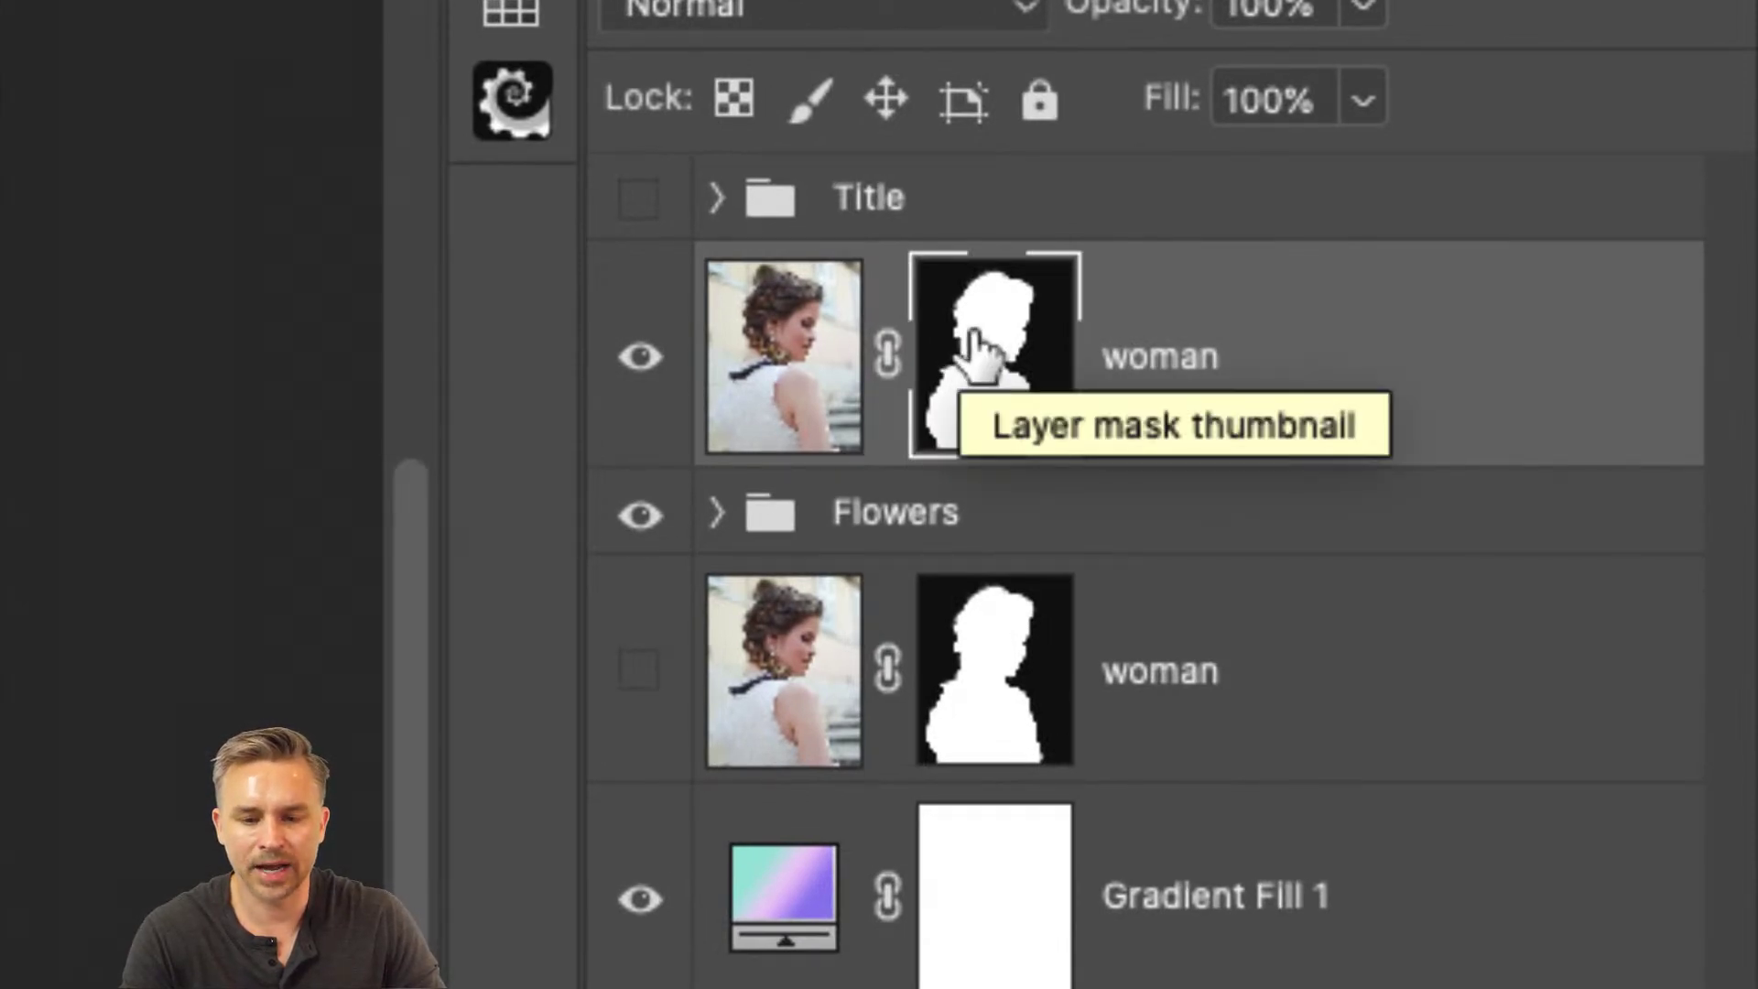
click(815, 349)
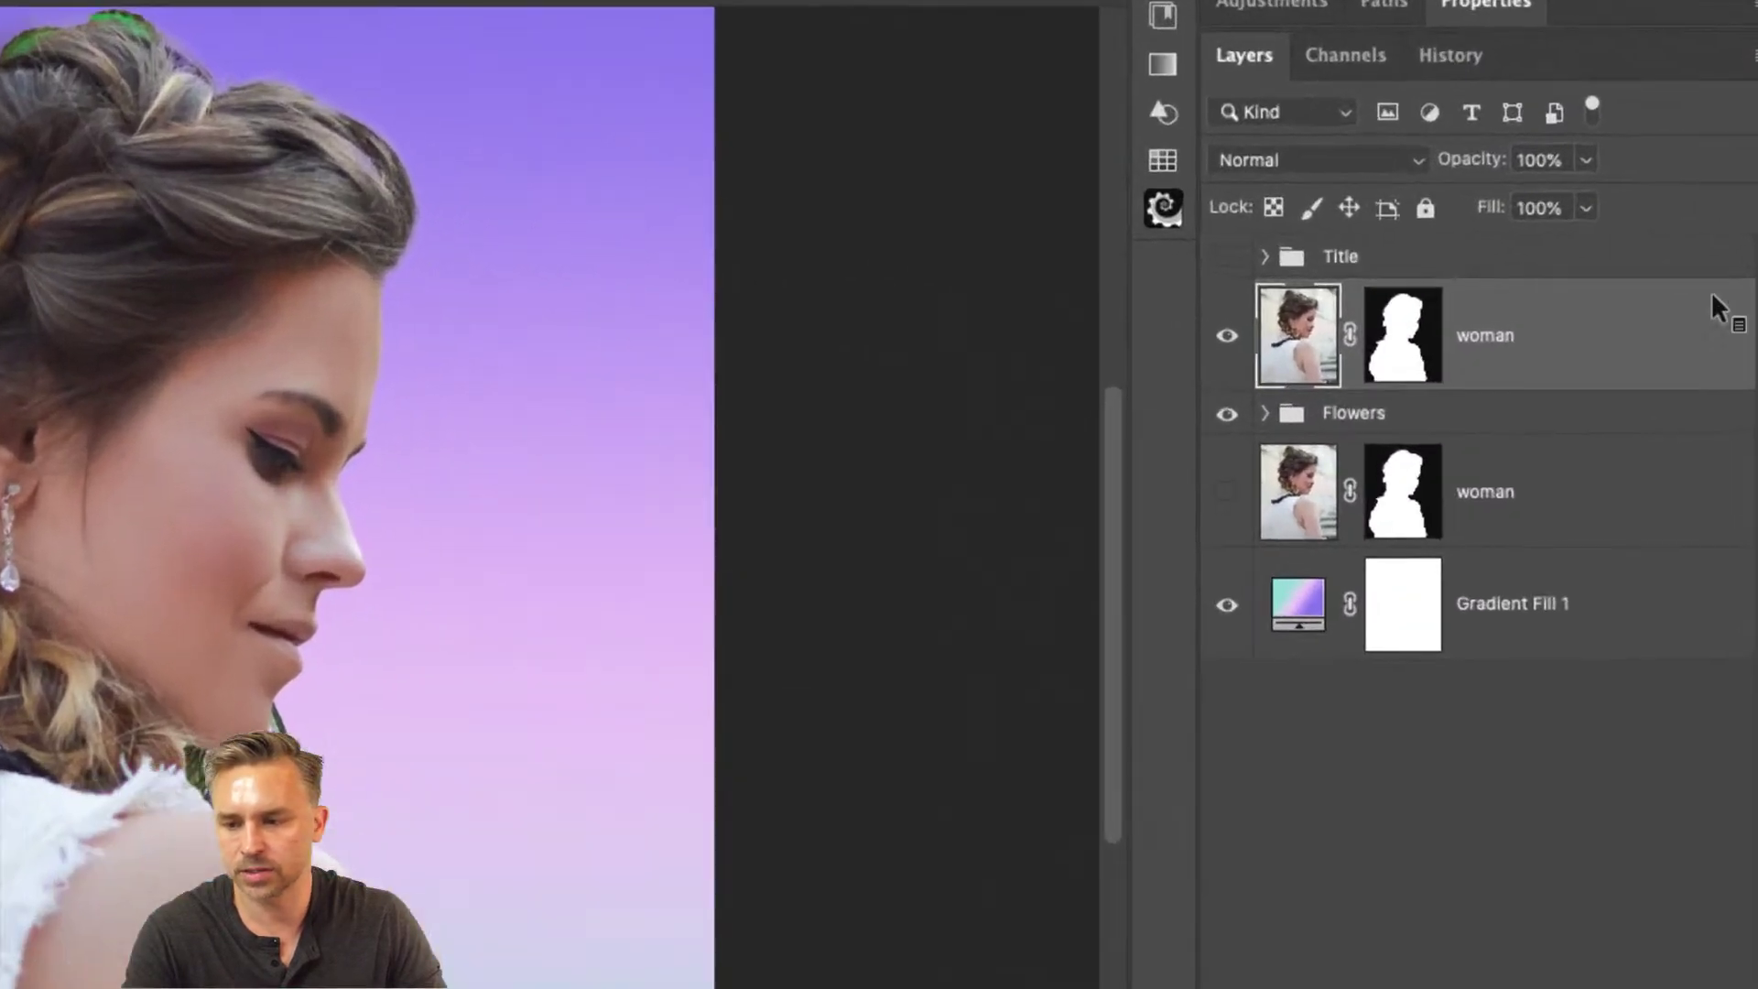
right_click(1659, 306)
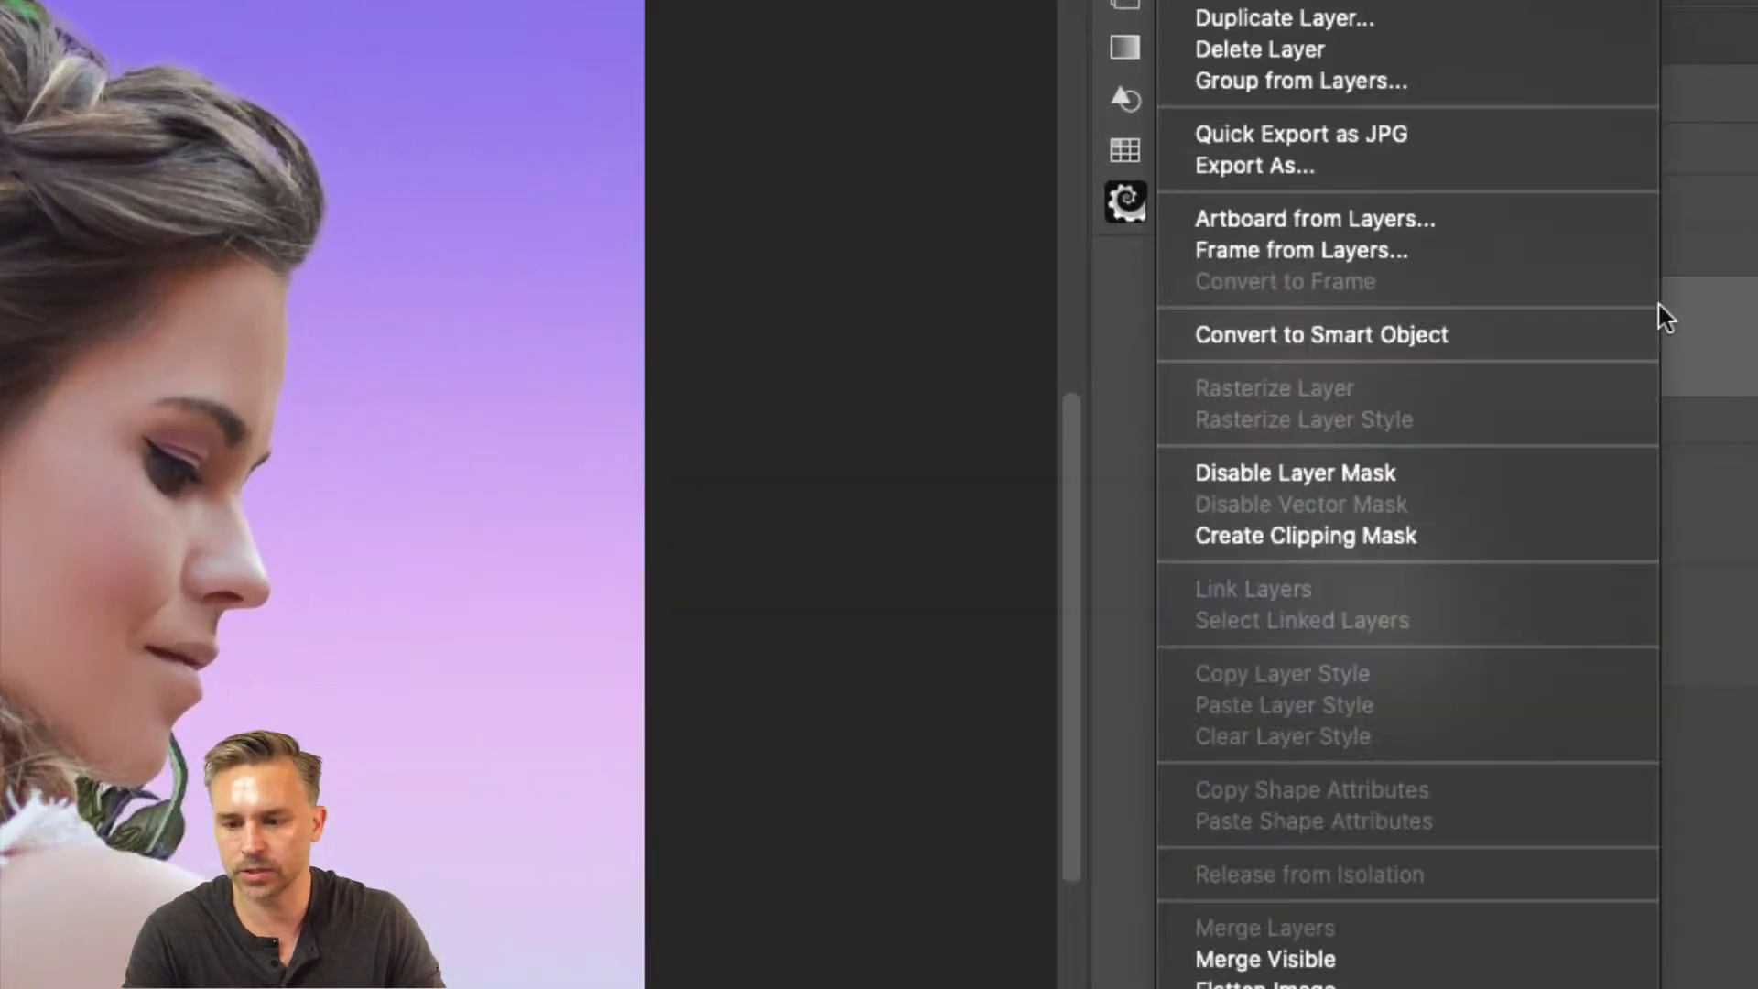
click(1370, 539)
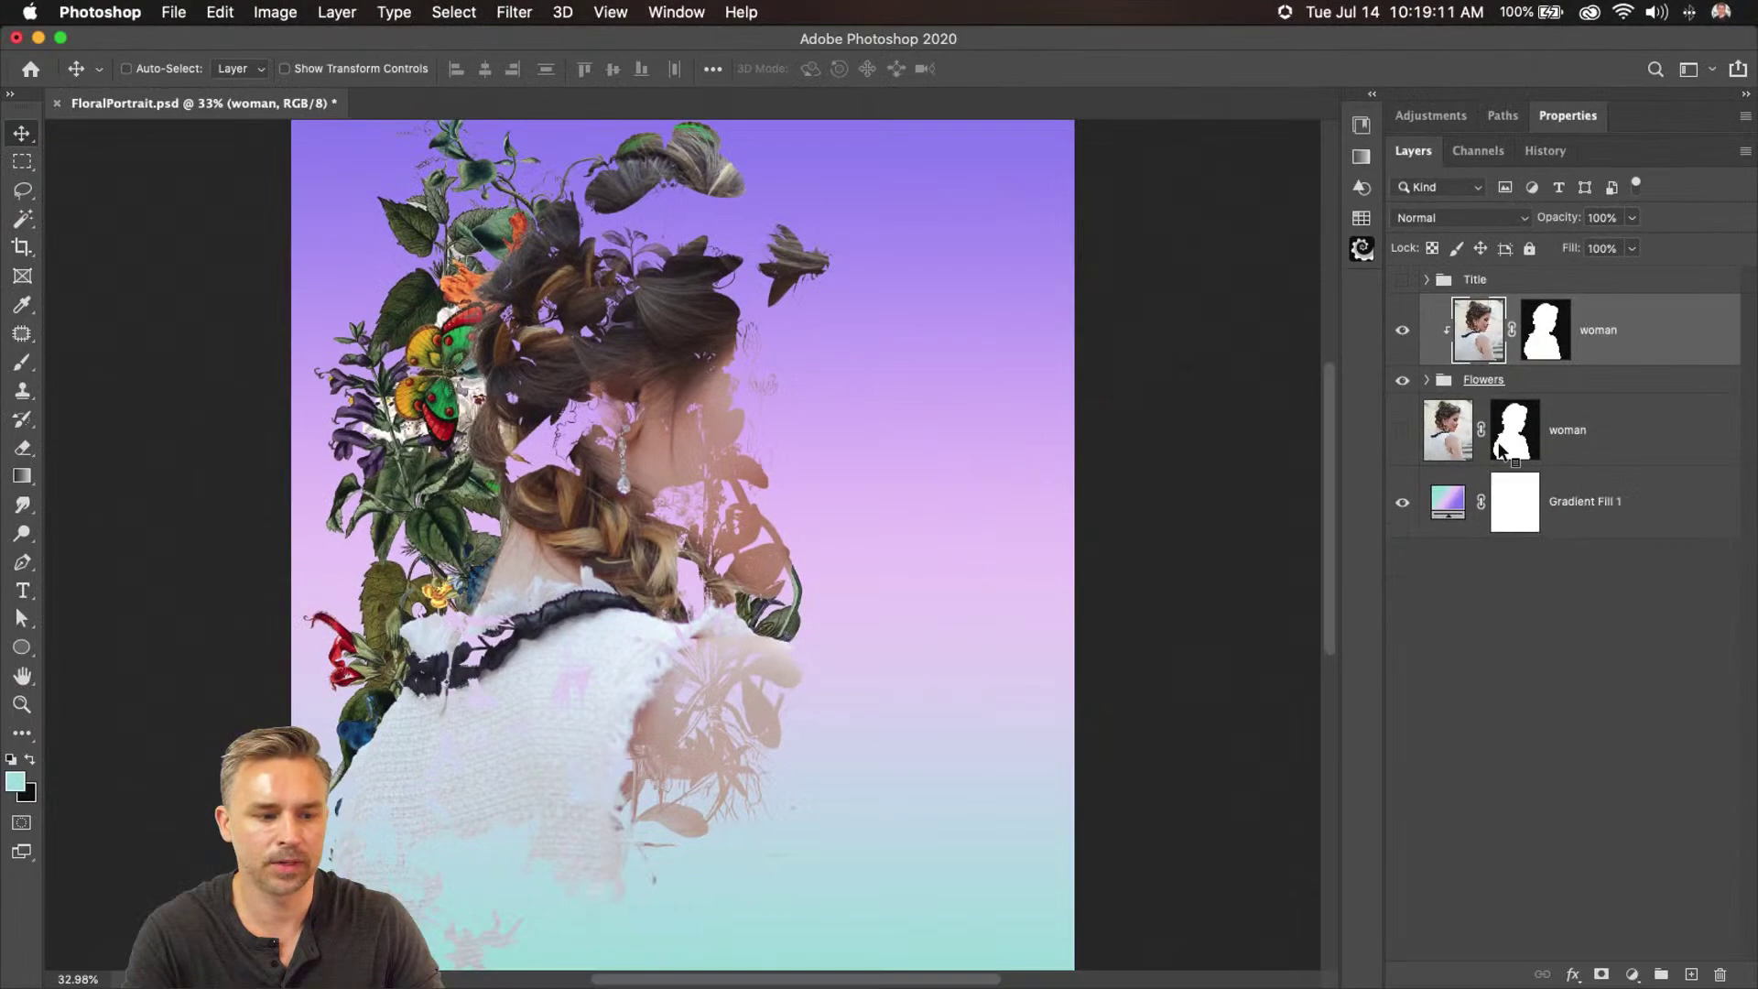
Expand the Flowers group, move Layer 10 over the woman's face, and shift Layer 2's insects down and right around the face
click(1427, 380)
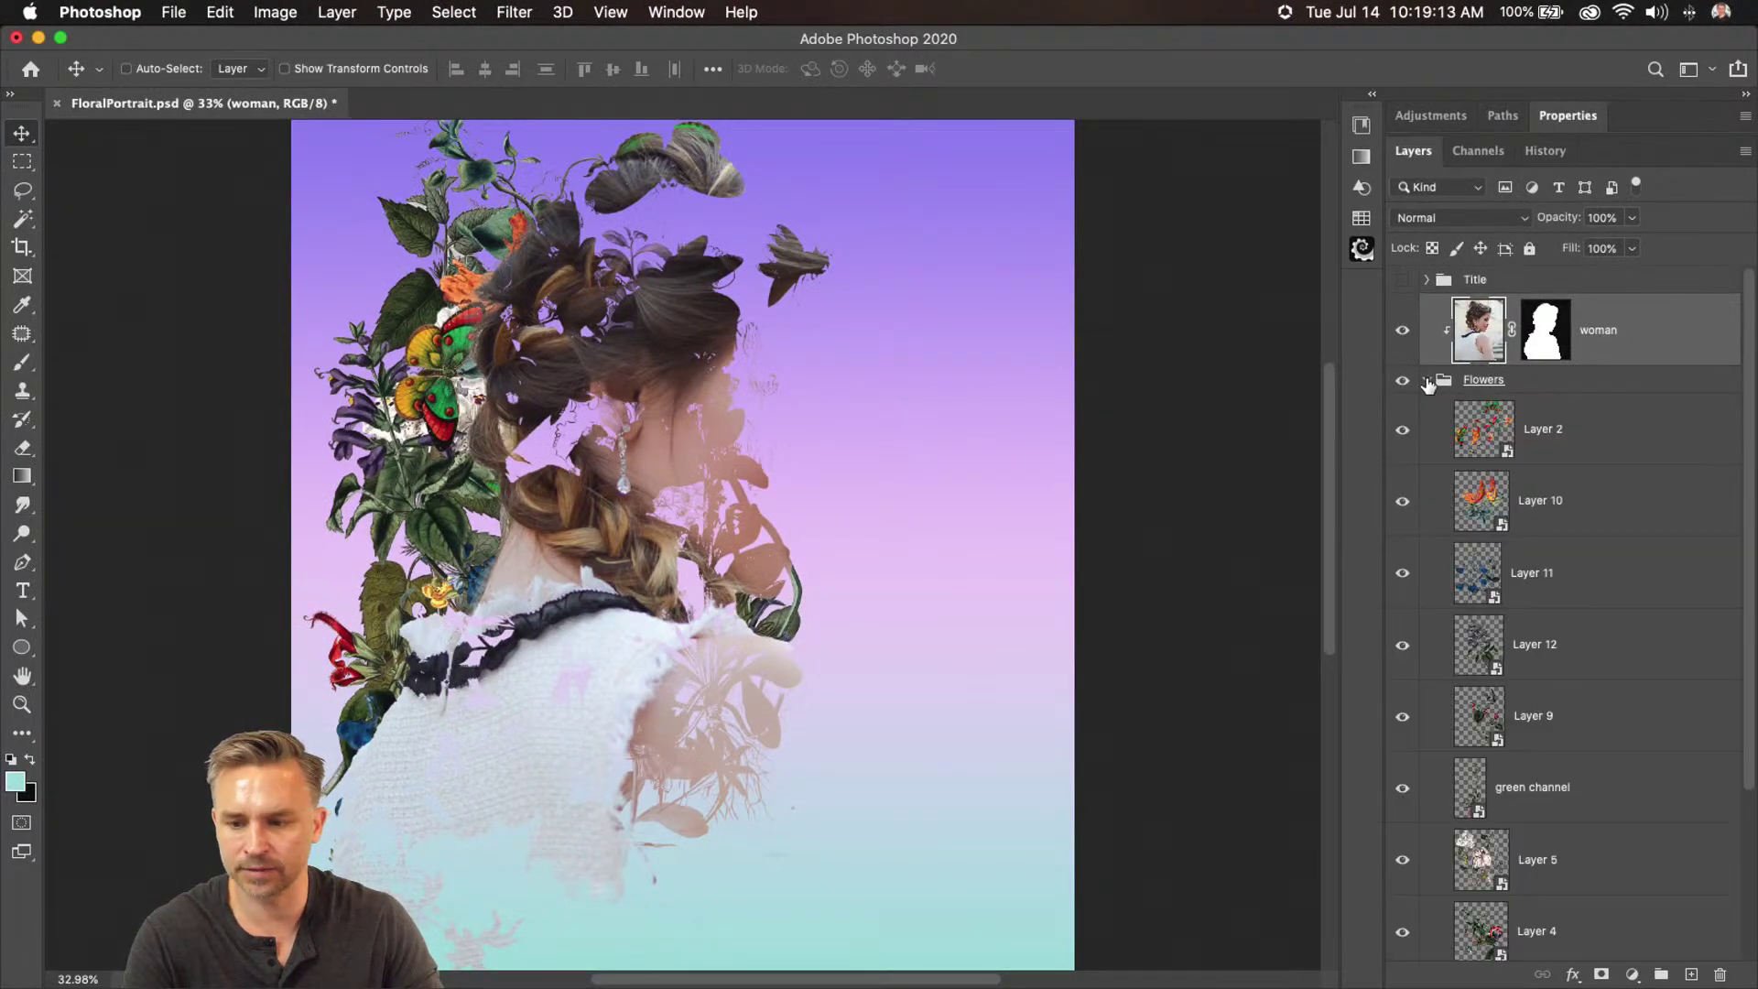
click(1508, 458)
click(1478, 524)
drag(687, 461, 910, 577)
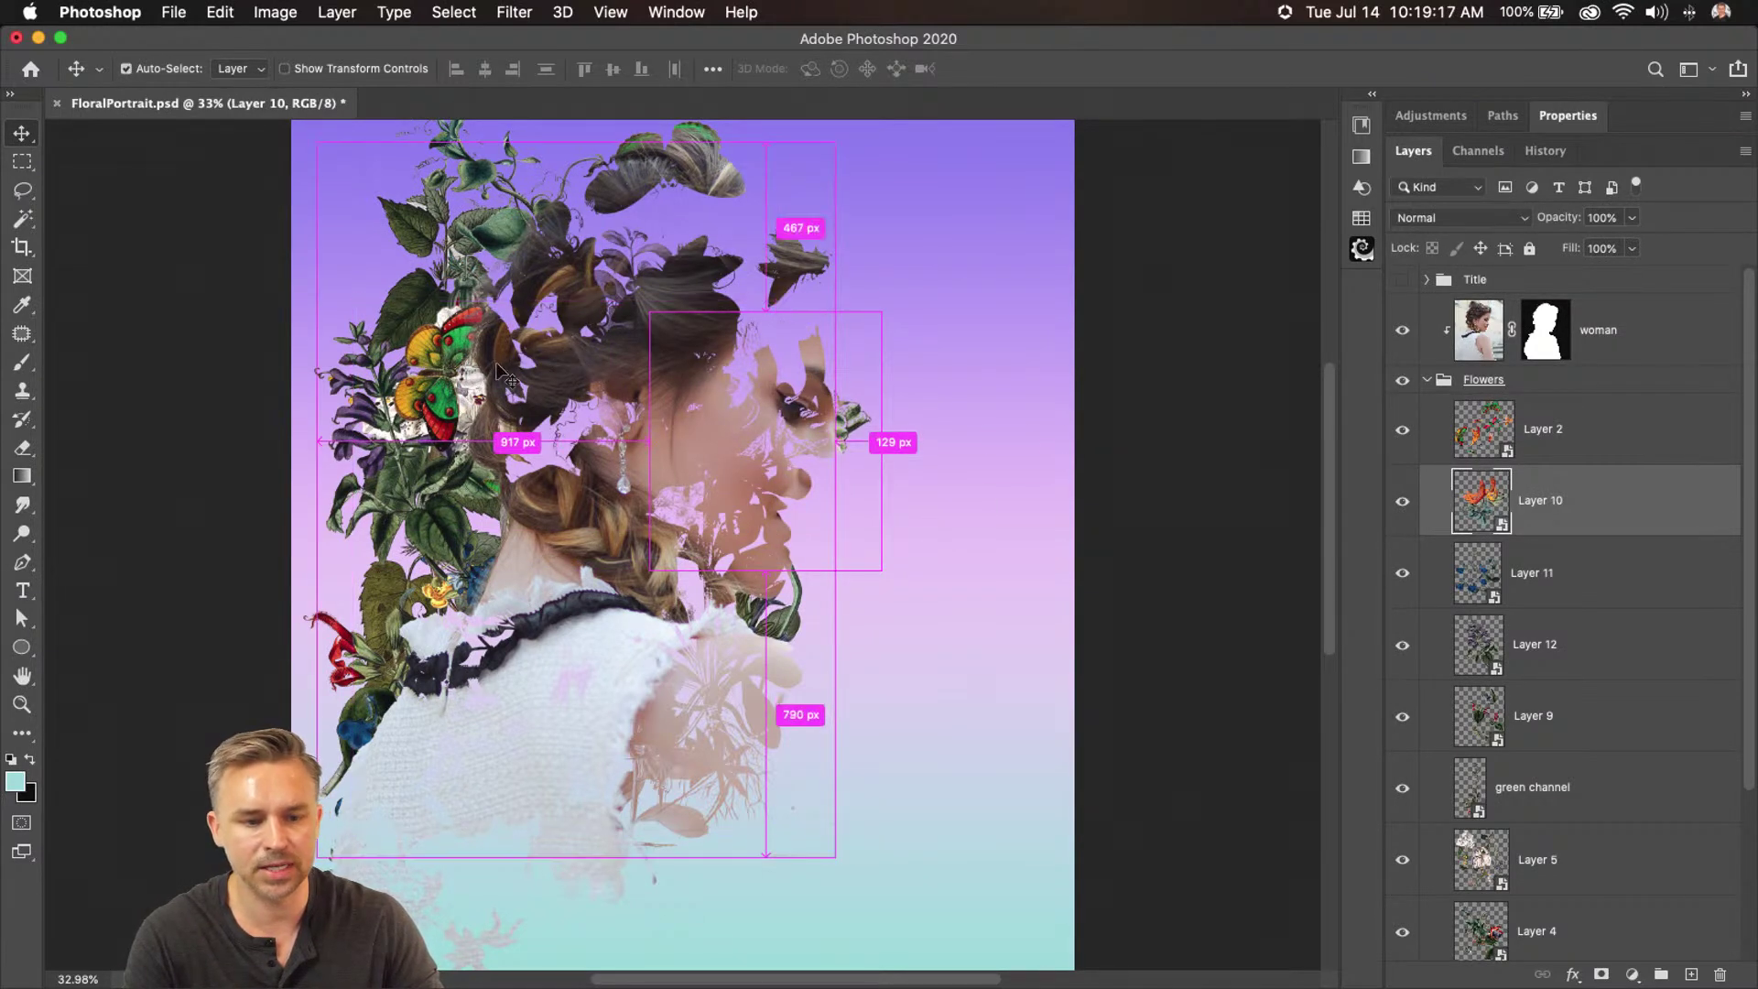
super+click(448, 363)
drag(449, 363, 587, 474)
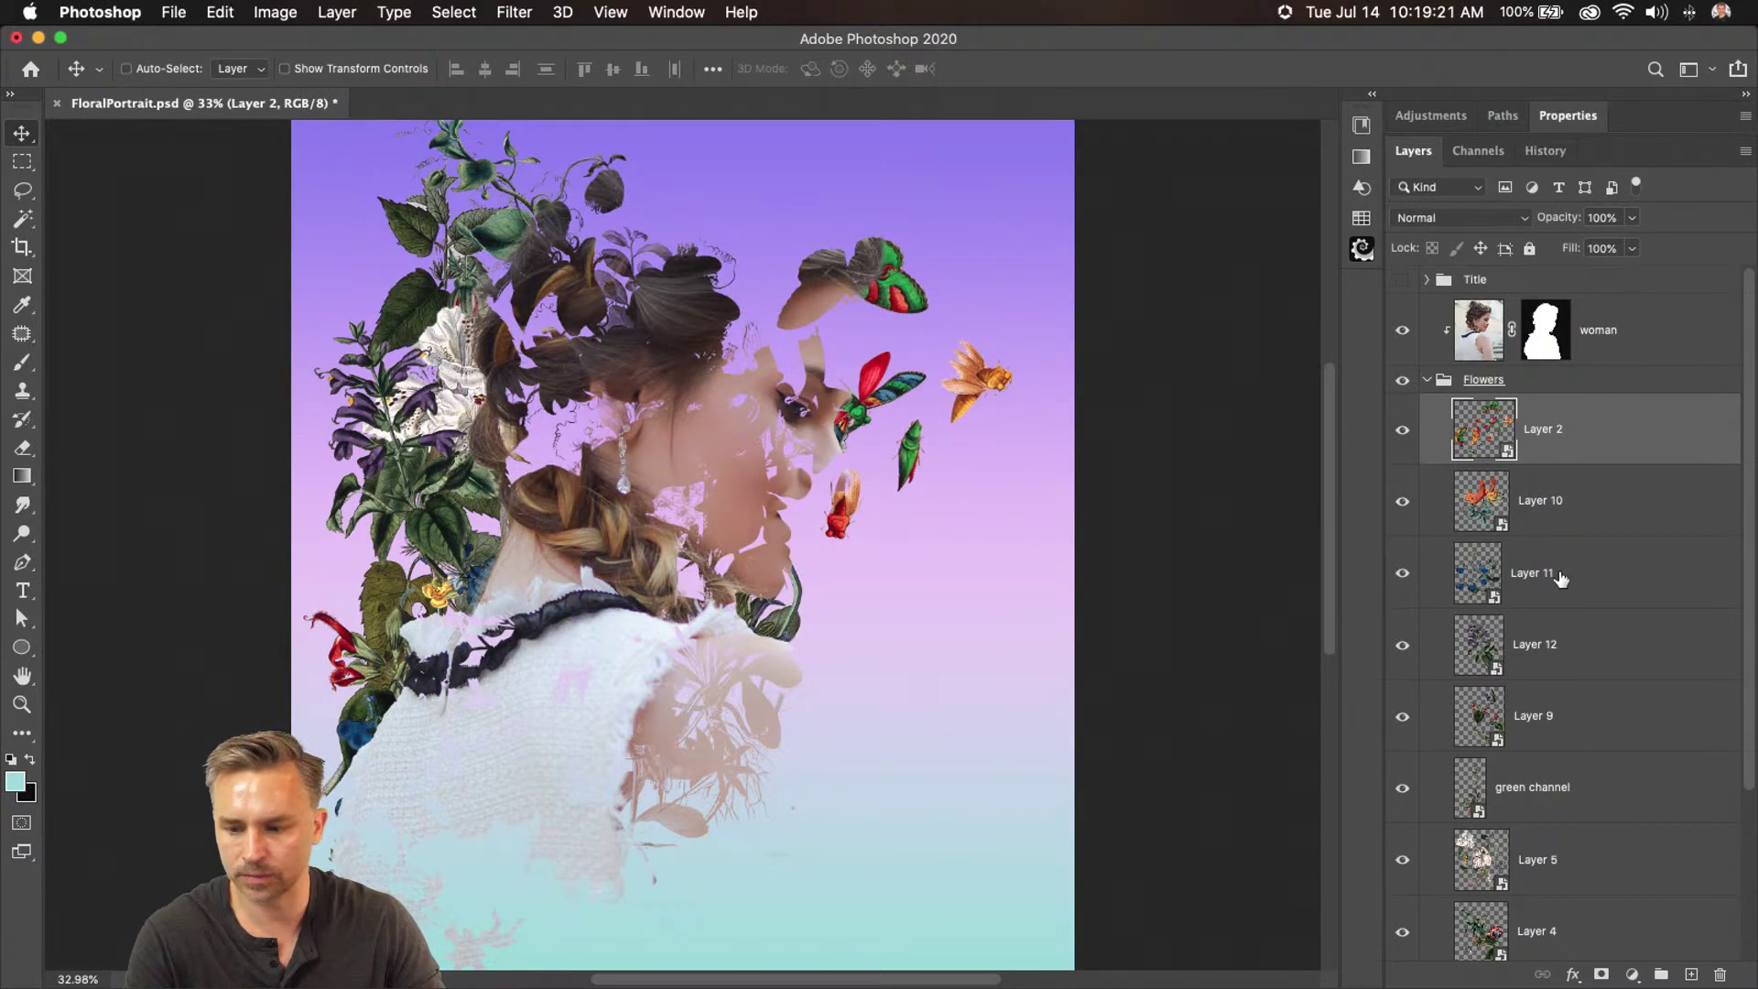
Move Layer 5's white flowers up over the back of the woman's head and collapse the Flowers group
click(1476, 575)
super+click(585, 454)
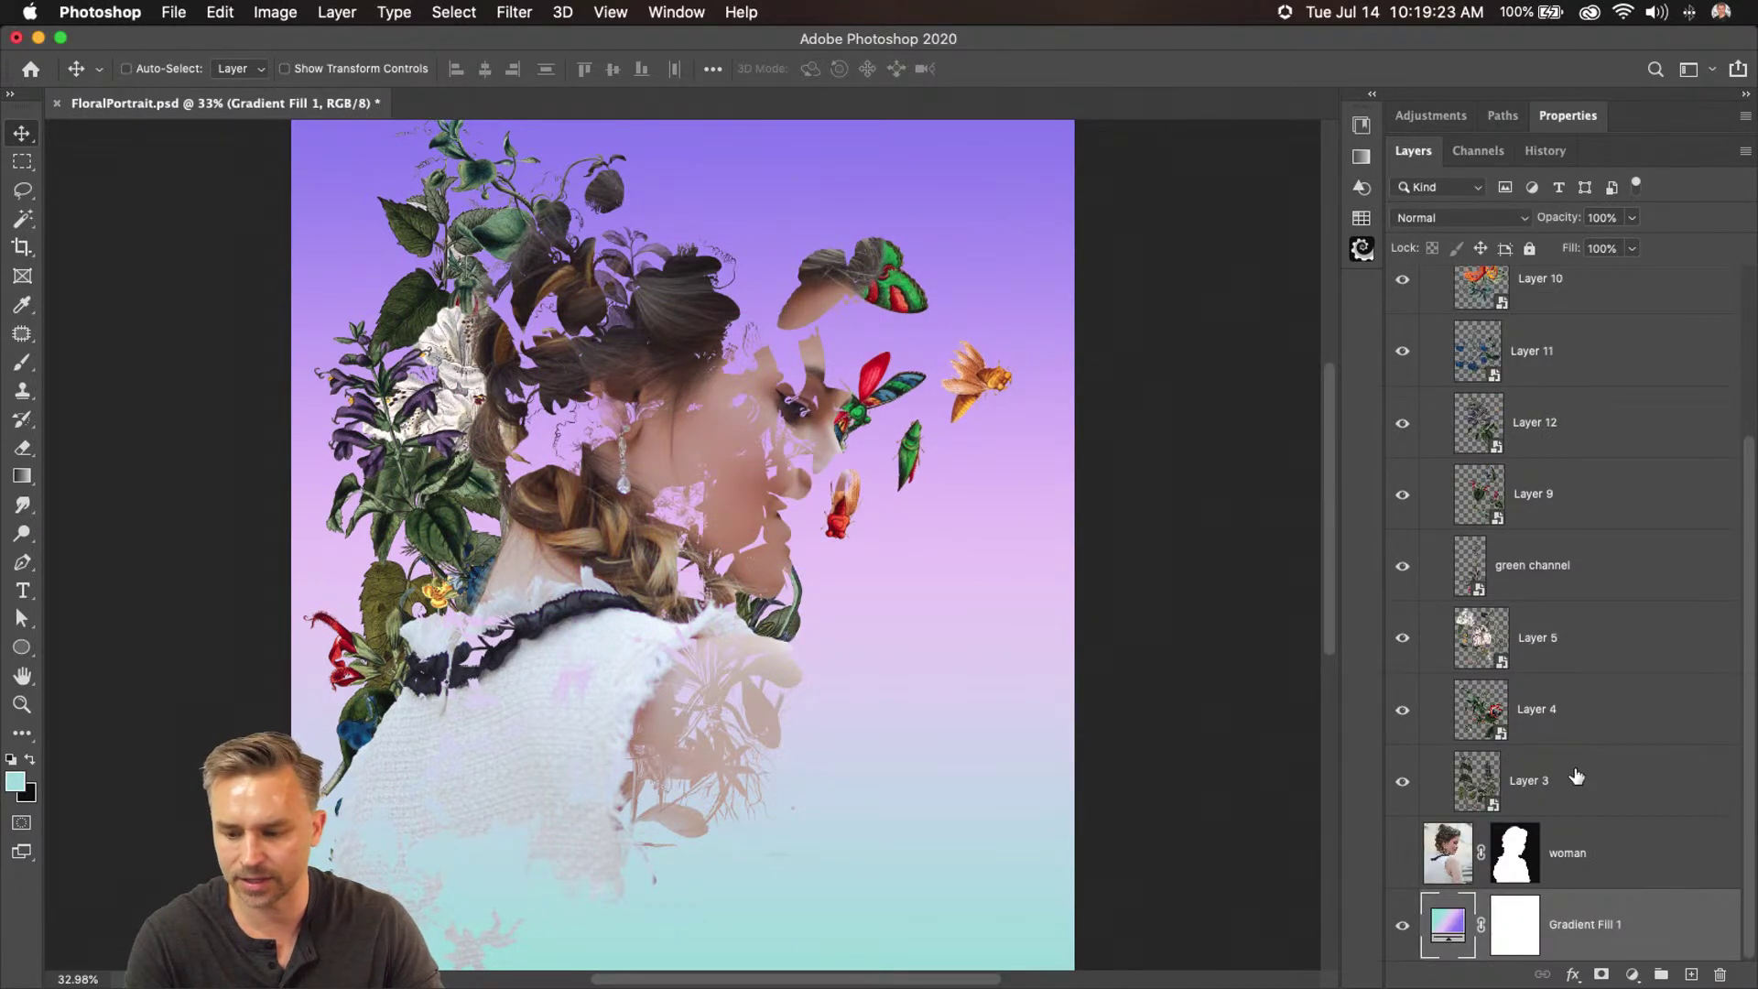
drag(414, 461, 477, 375)
scroll(1515, 412, up, 5)
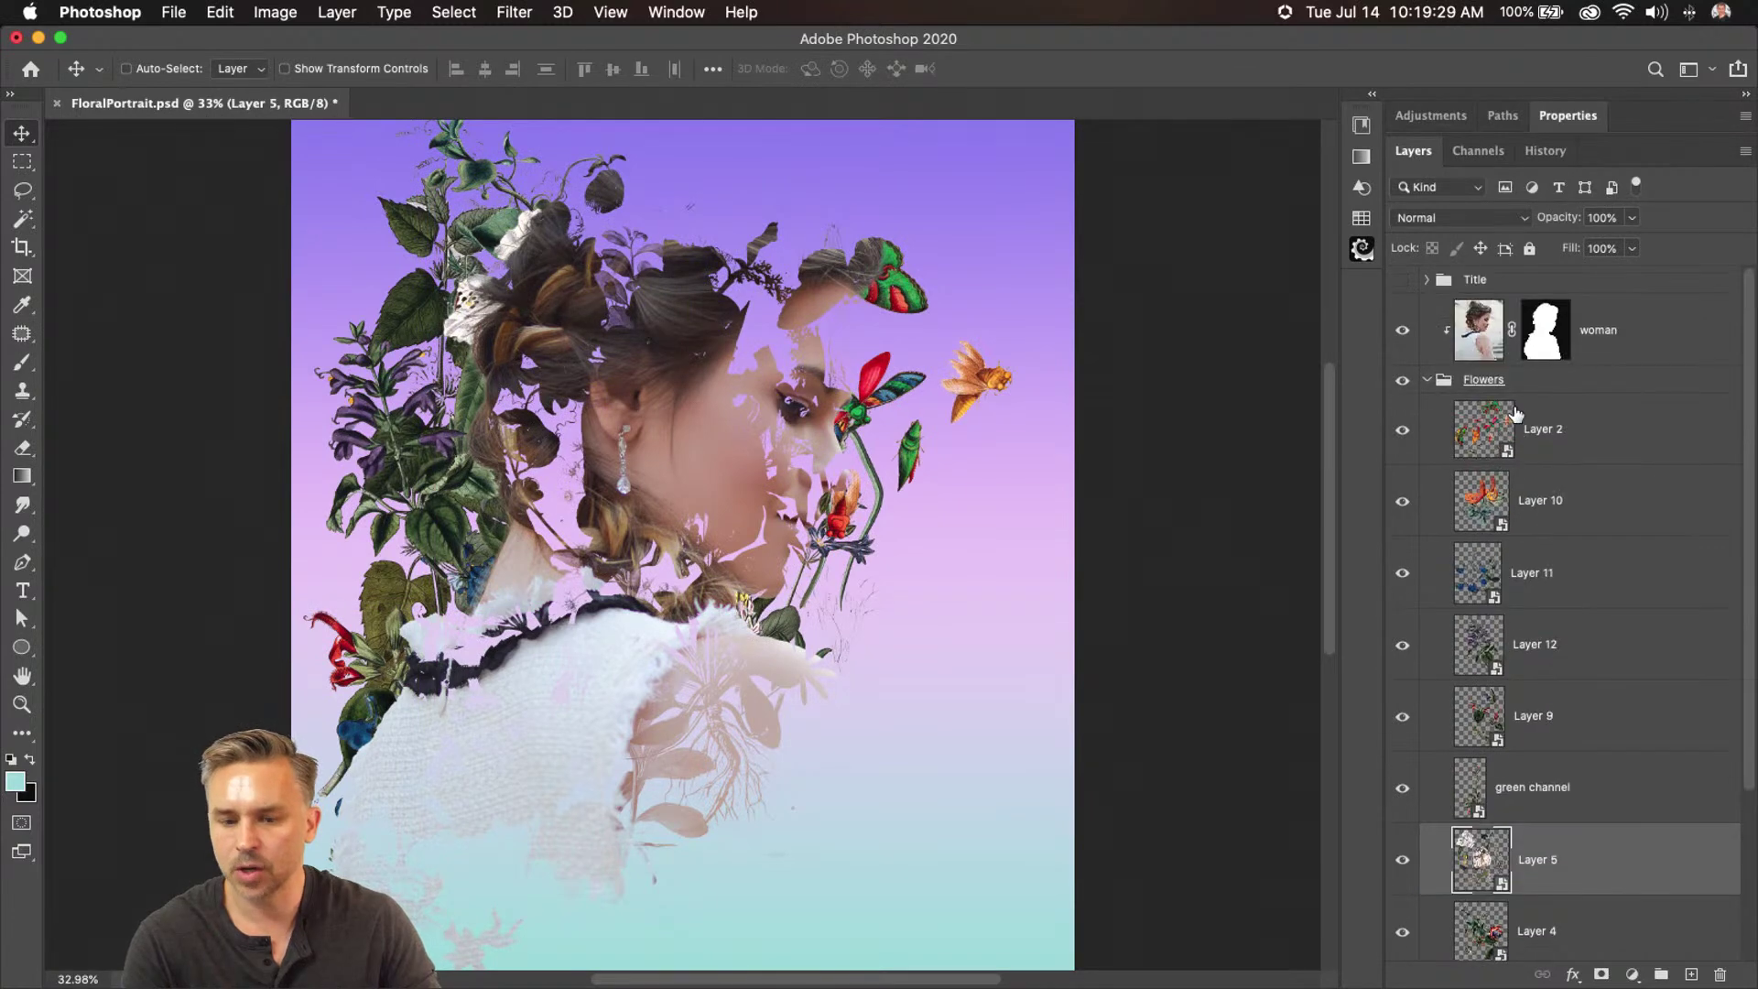
click(1428, 380)
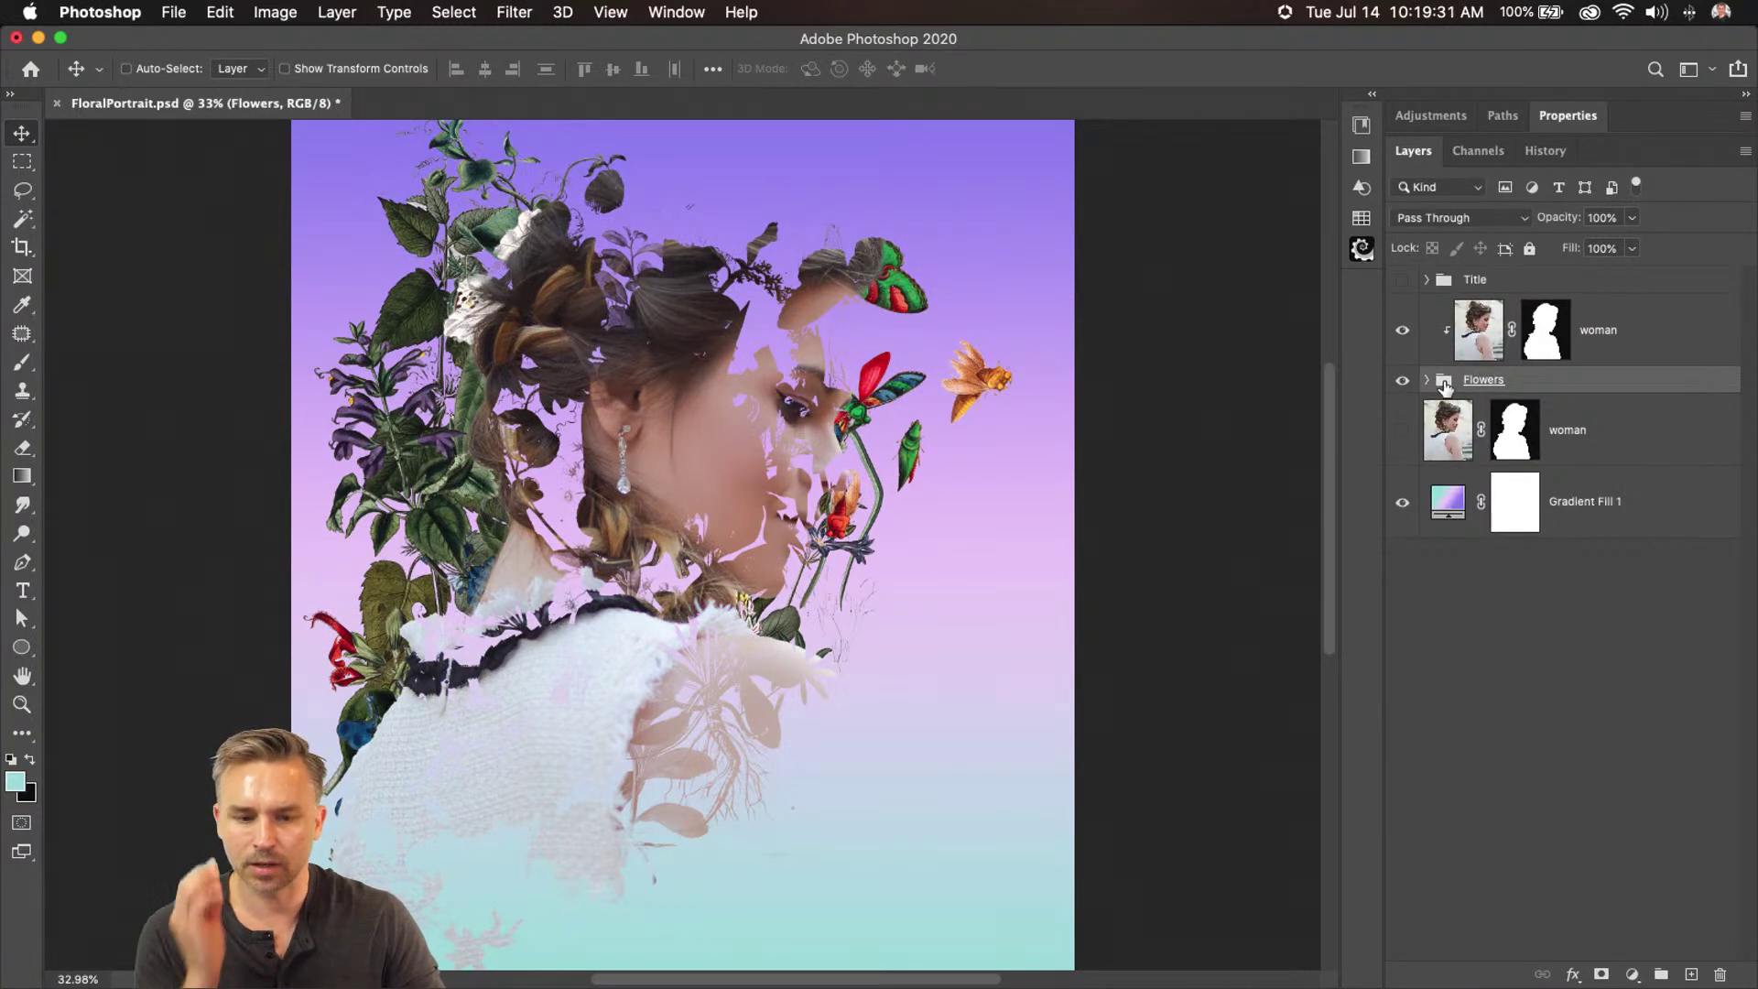
Set the clipped woman layer's blend mode to Lighten and show the original woman layer beneath the Flowers group
click(1616, 340)
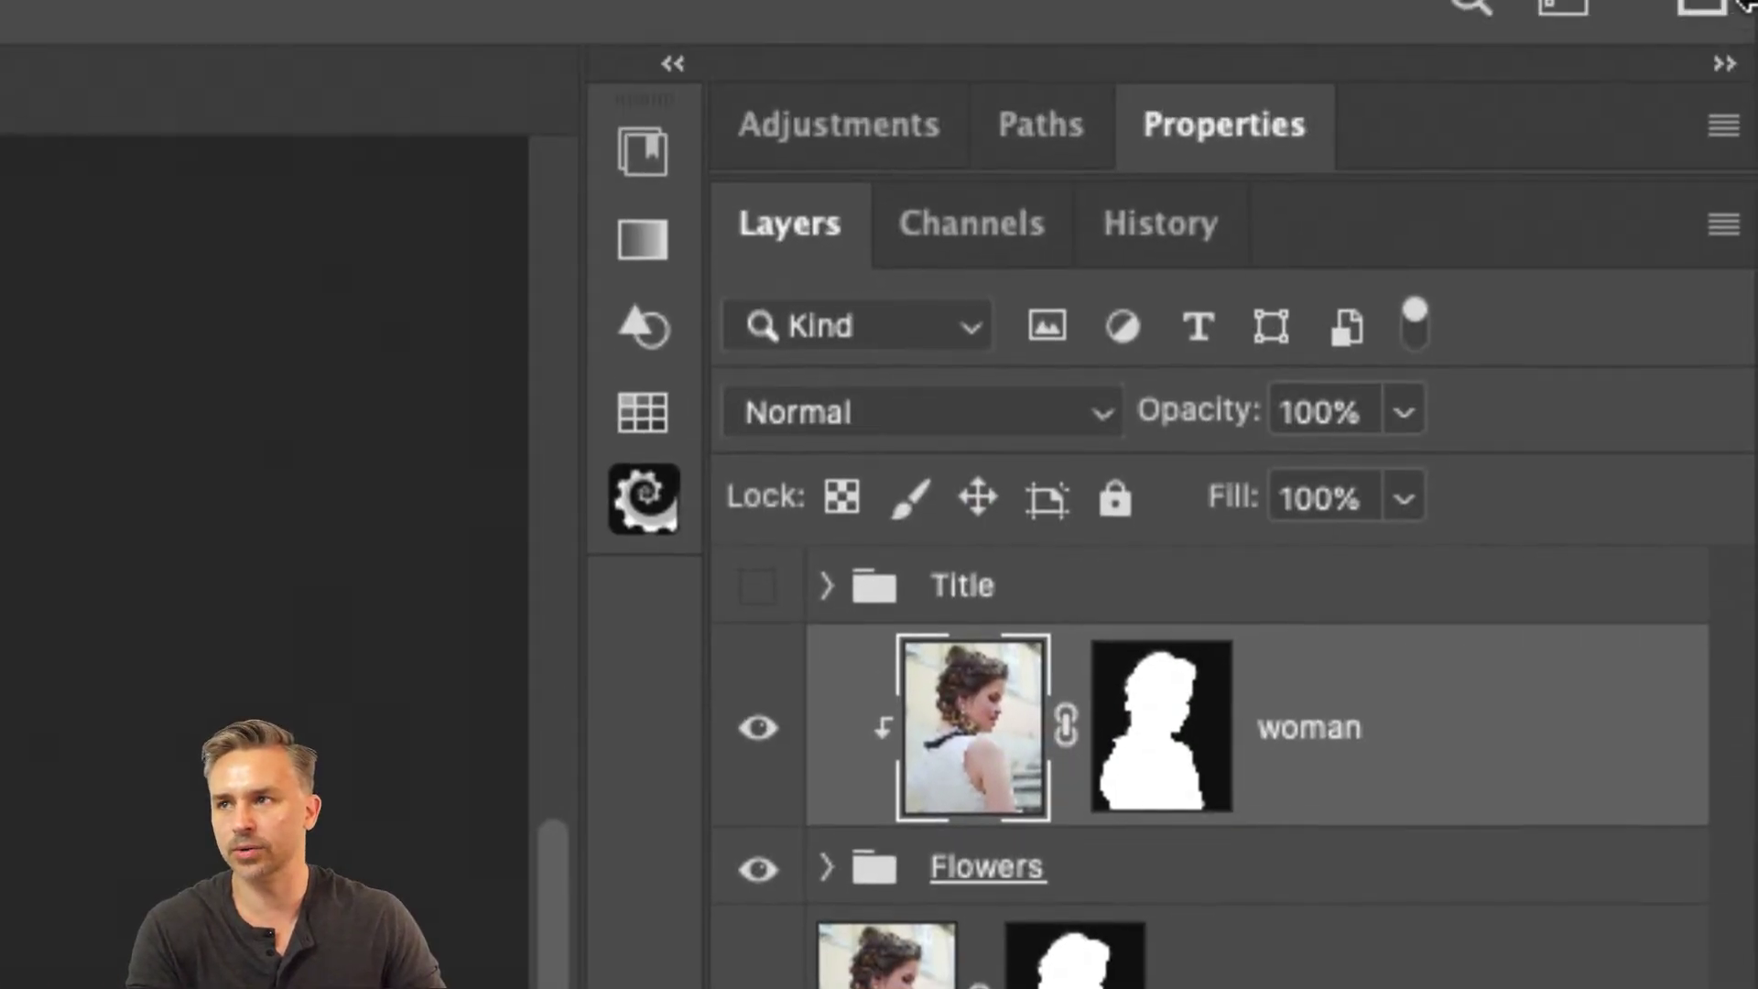
click(970, 417)
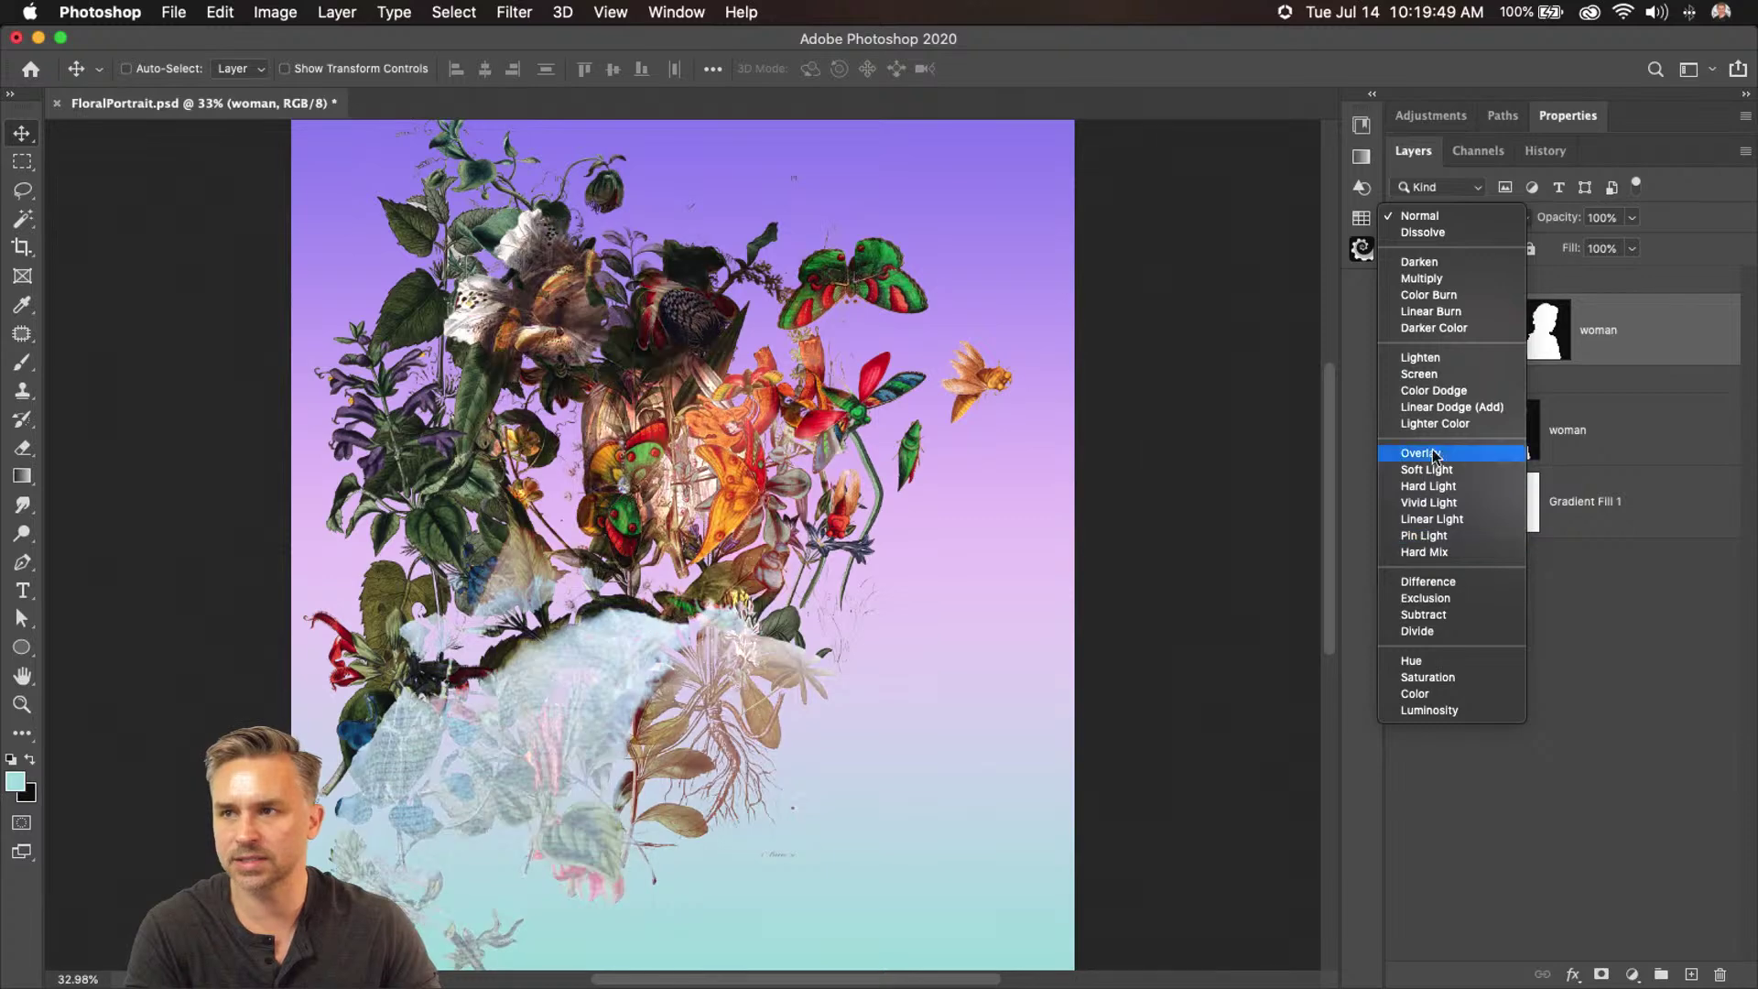
click(1438, 359)
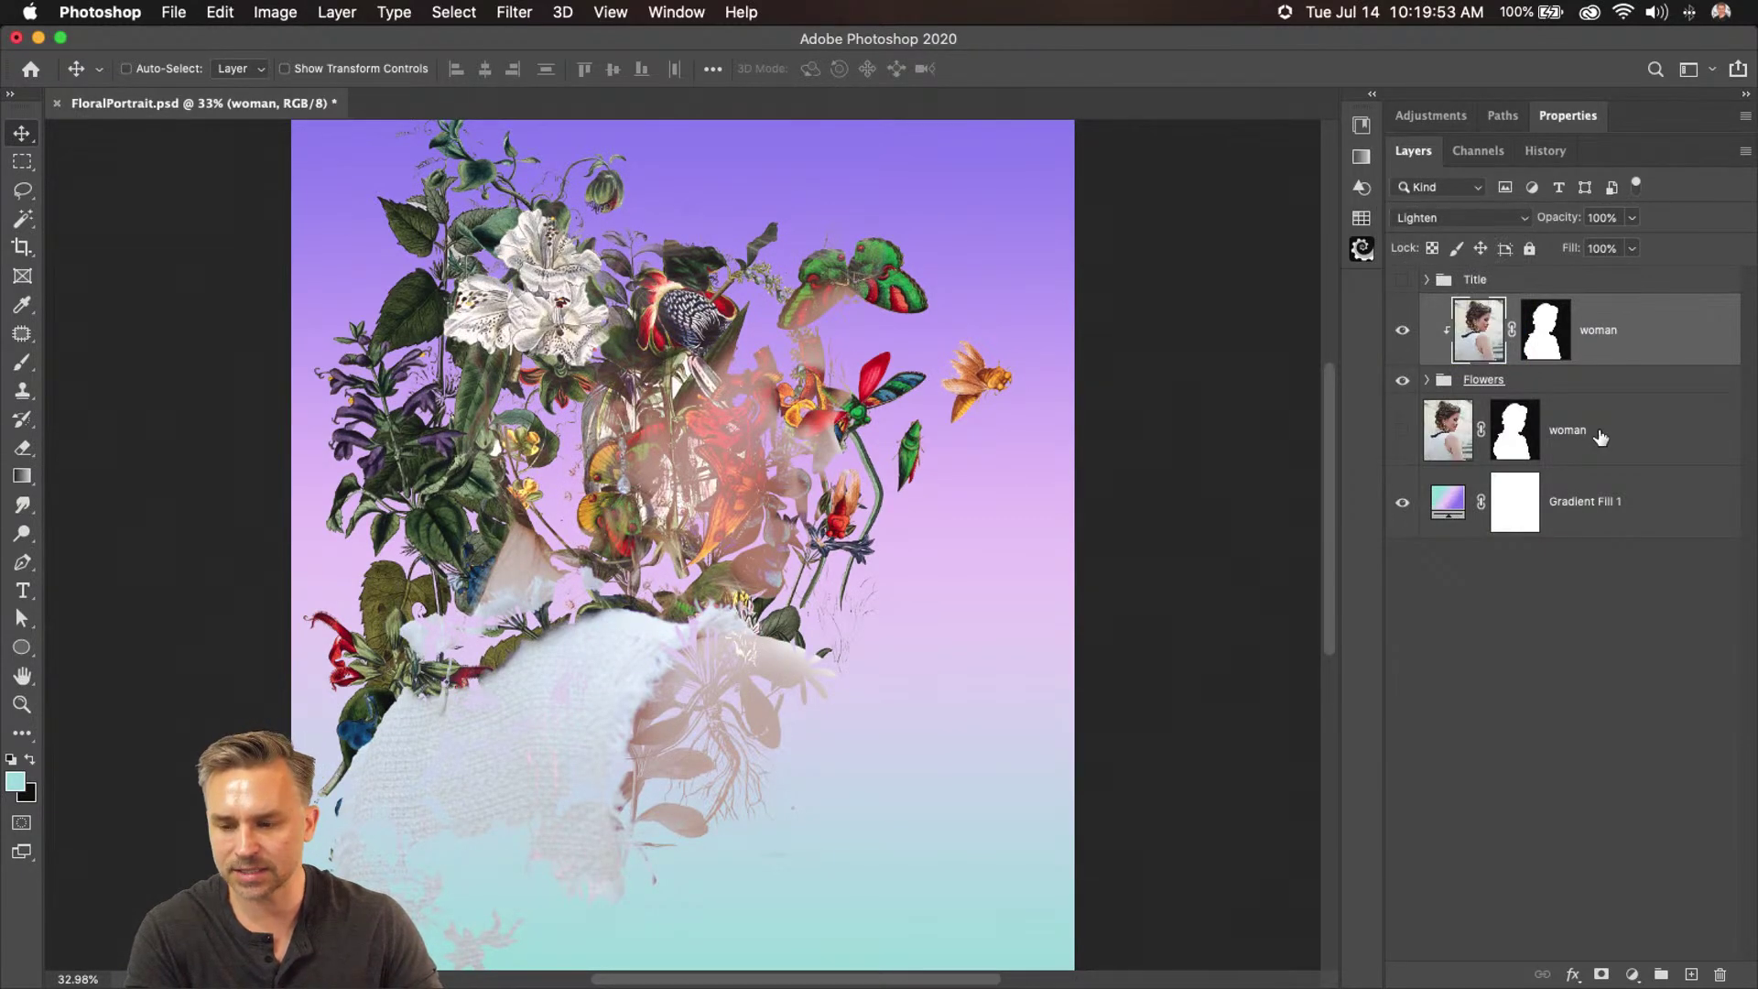
click(1436, 444)
click(1402, 430)
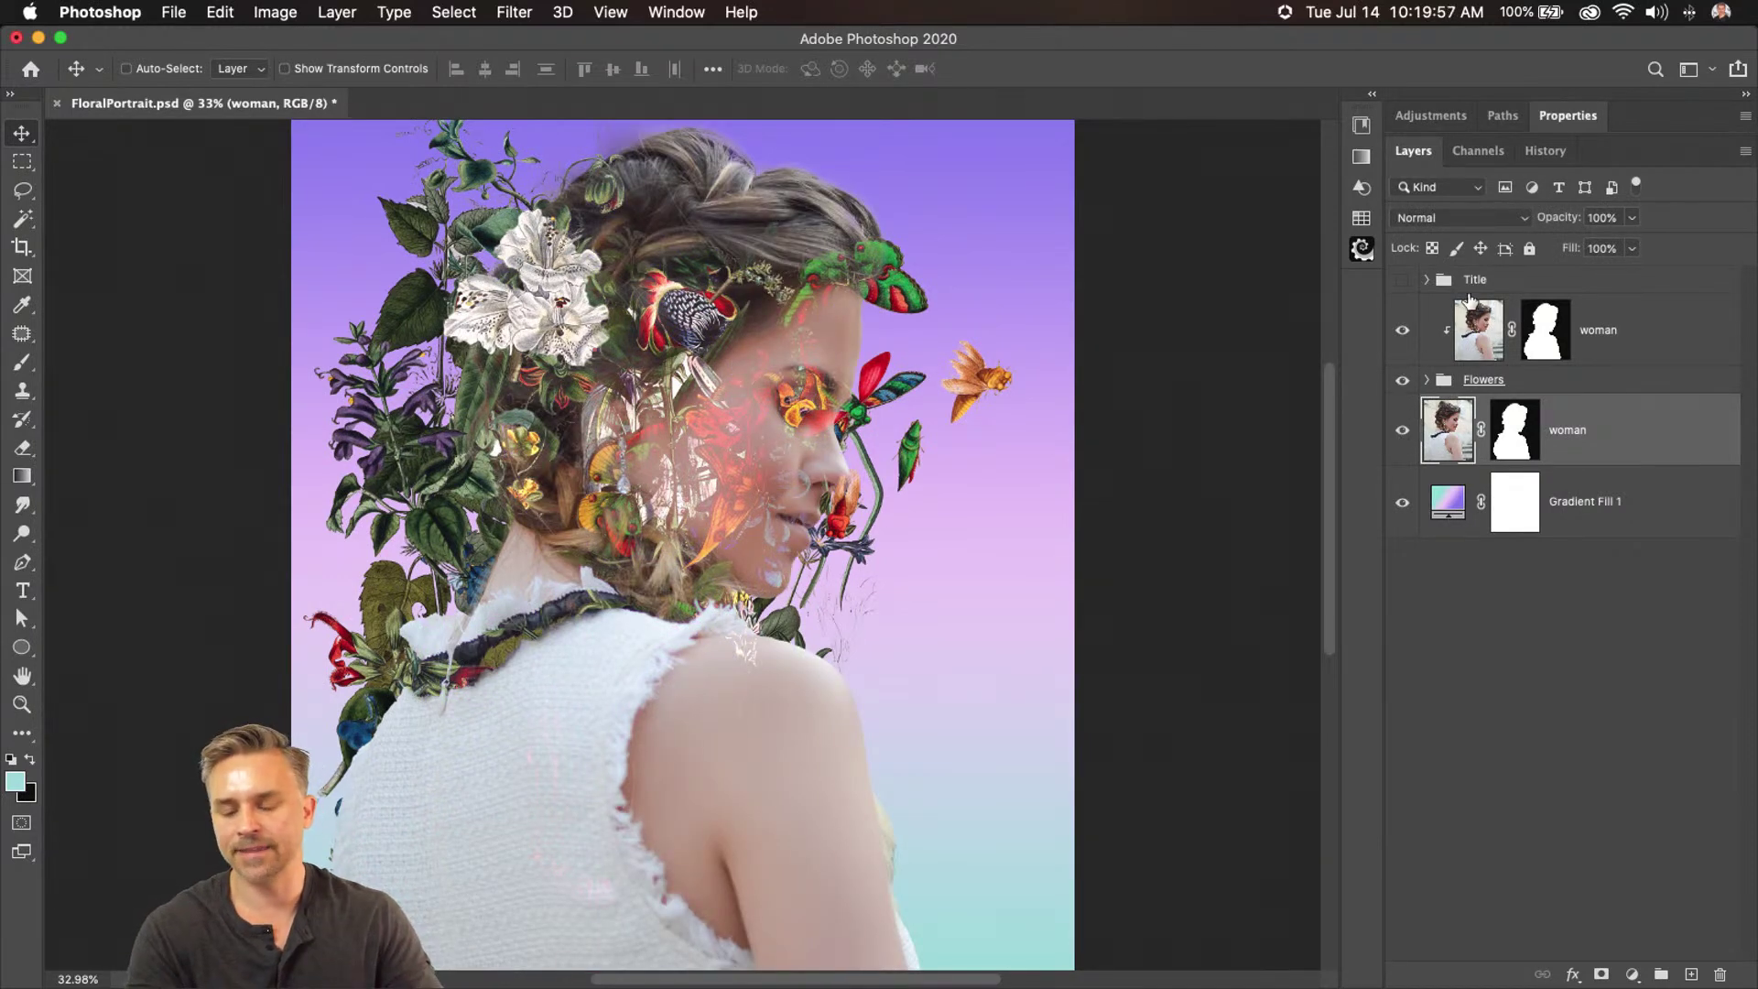
Preview other blend modes such as Hard Light on the clipped woman layer, keeping Lighten
click(1478, 344)
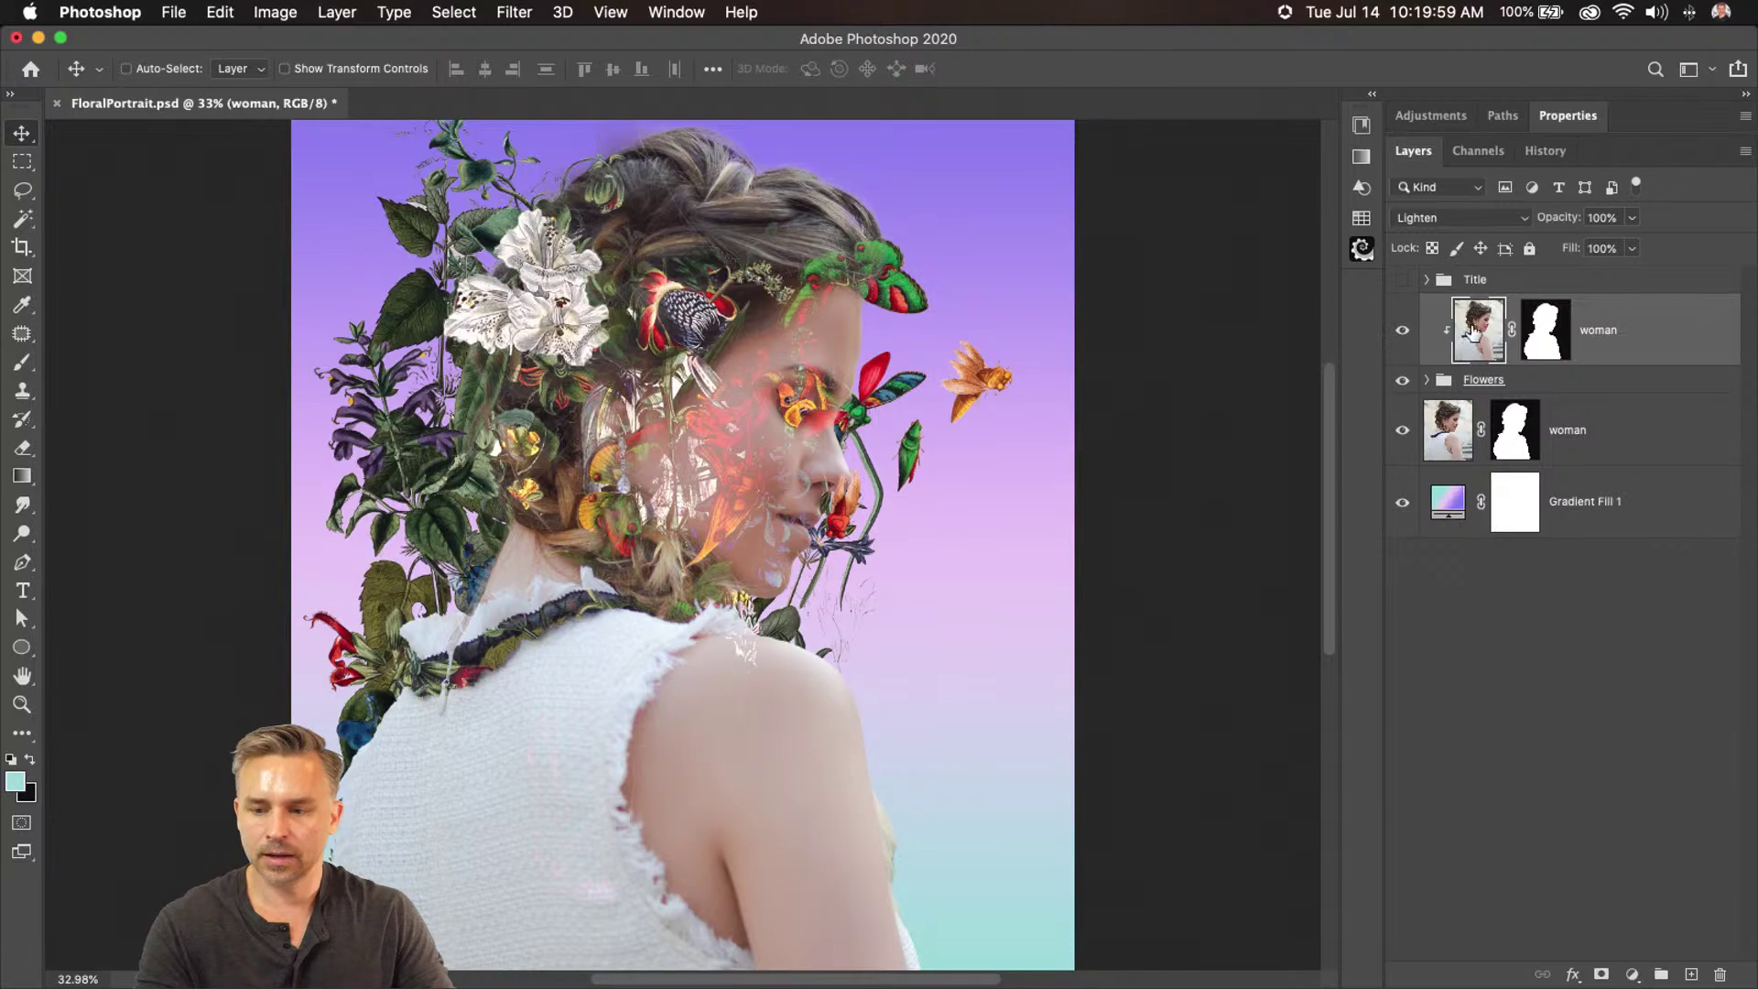
click(1469, 218)
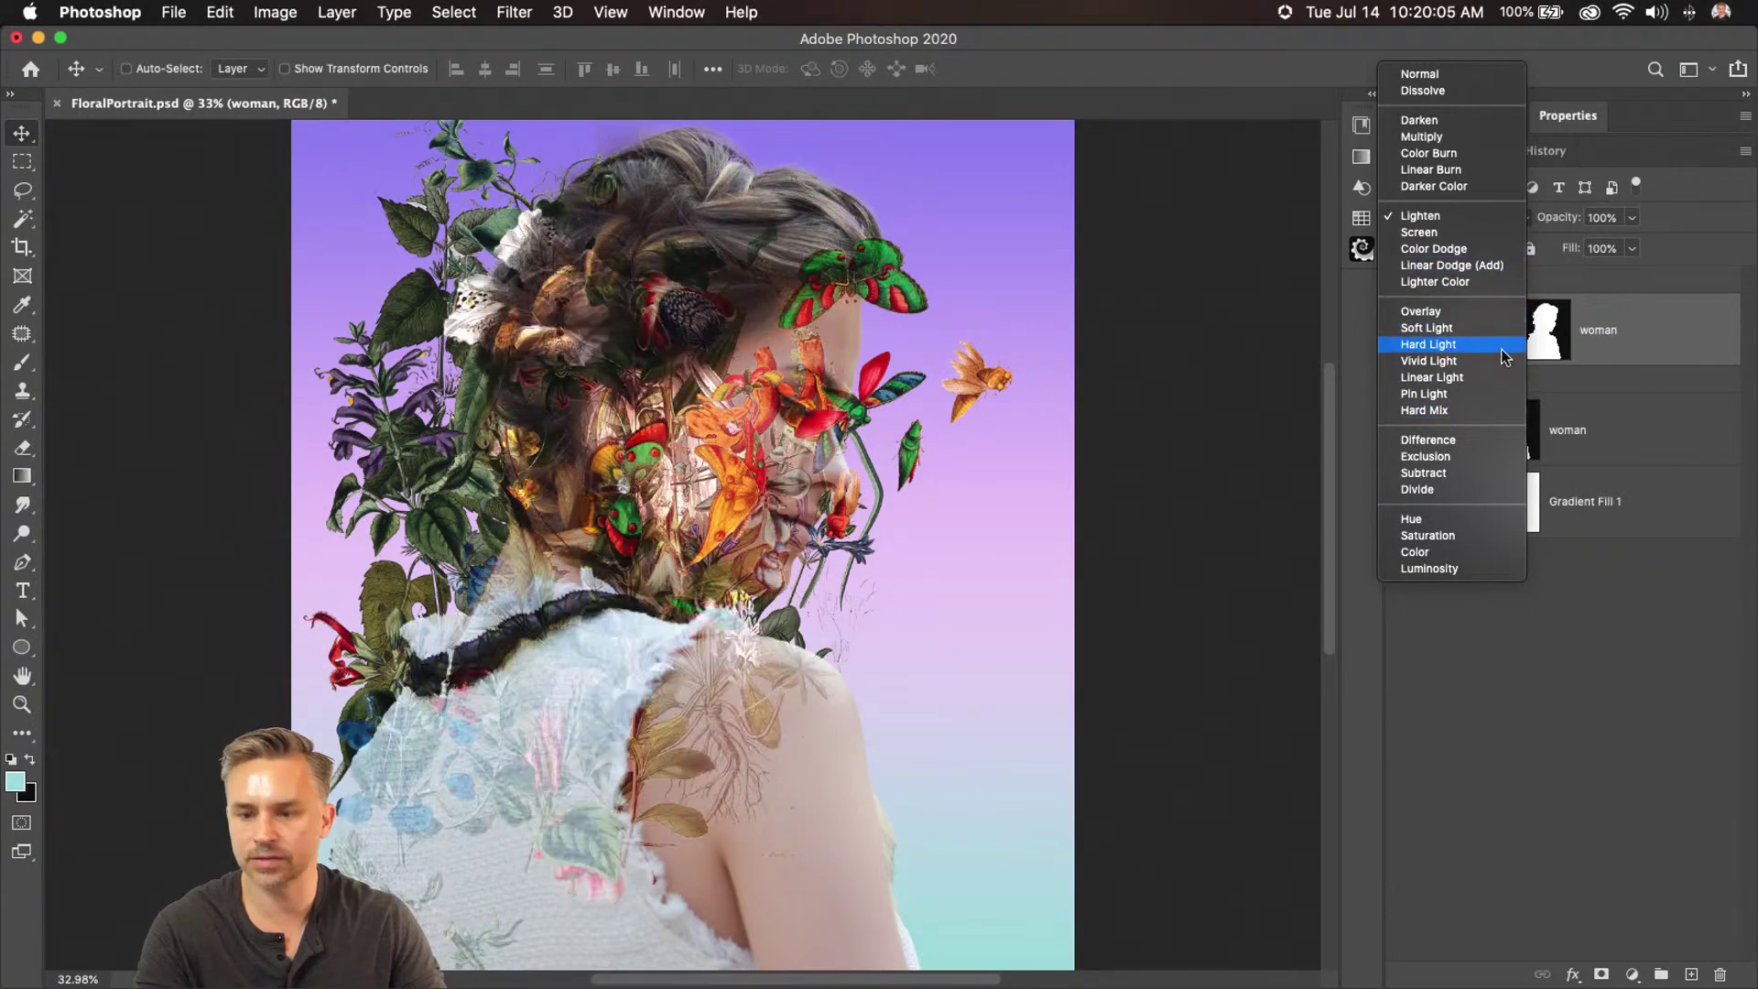
click(1492, 217)
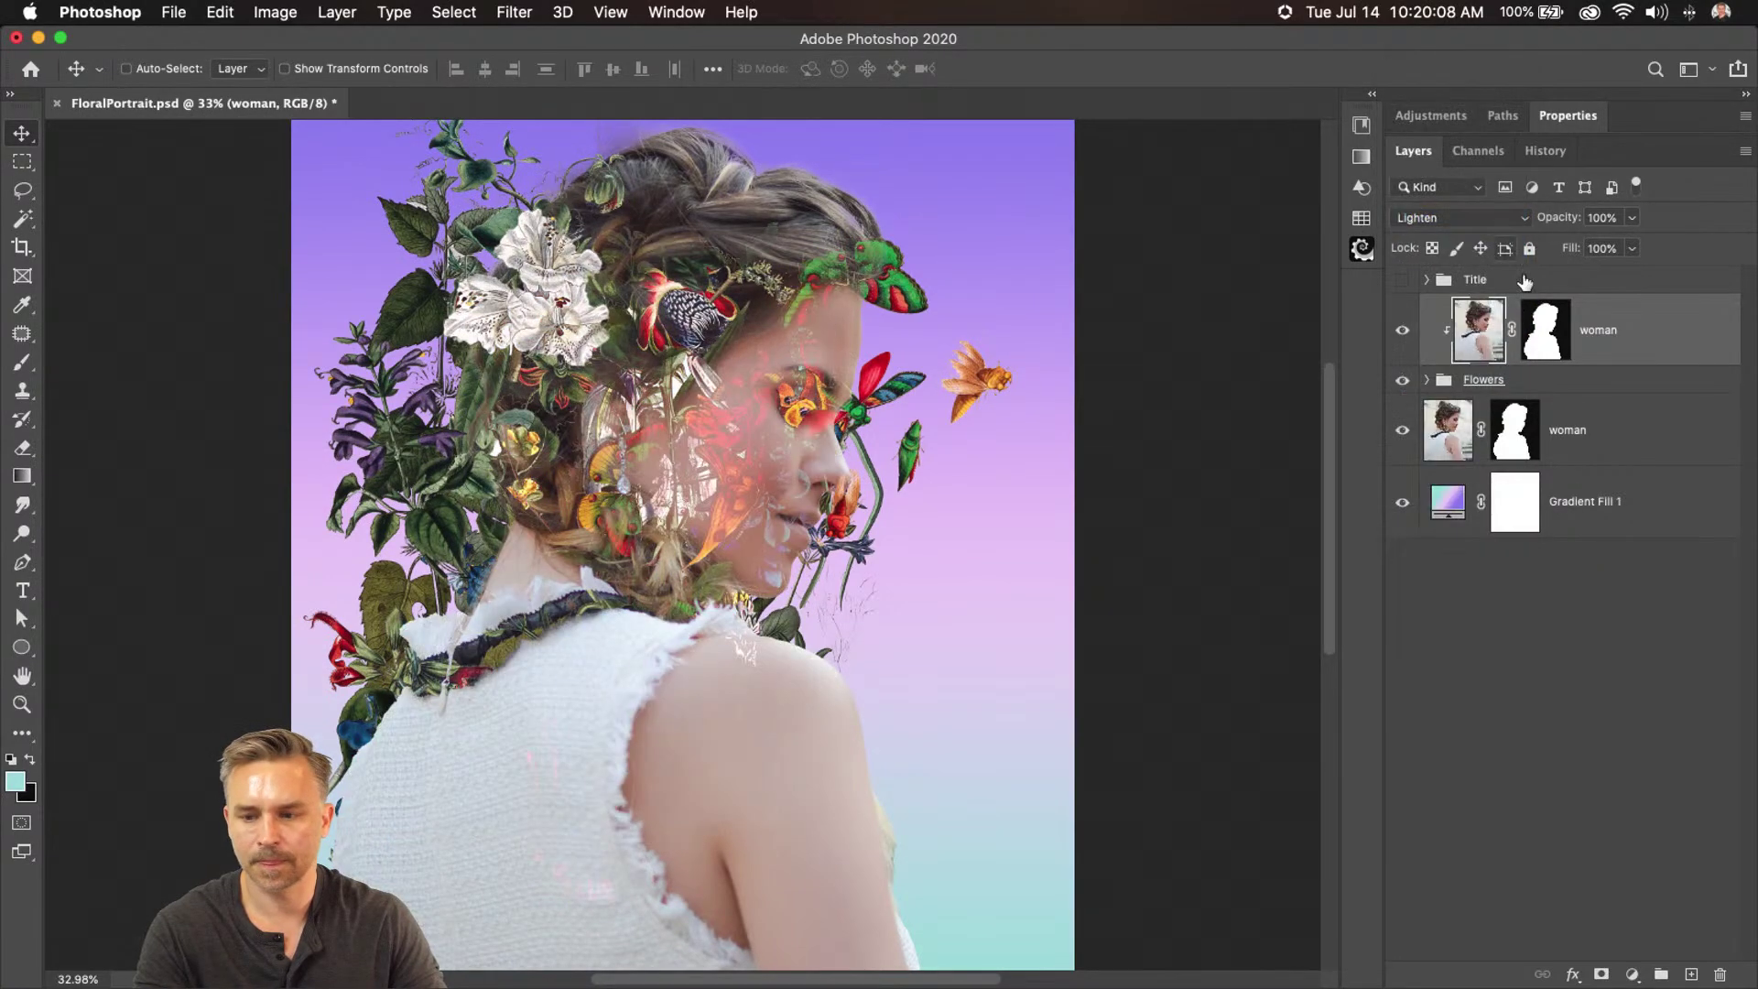
Move the Flowers group up and slightly right over the woman's head, and toggle the lower woman layer off and on to compare
click(1557, 379)
drag(626, 474, 663, 376)
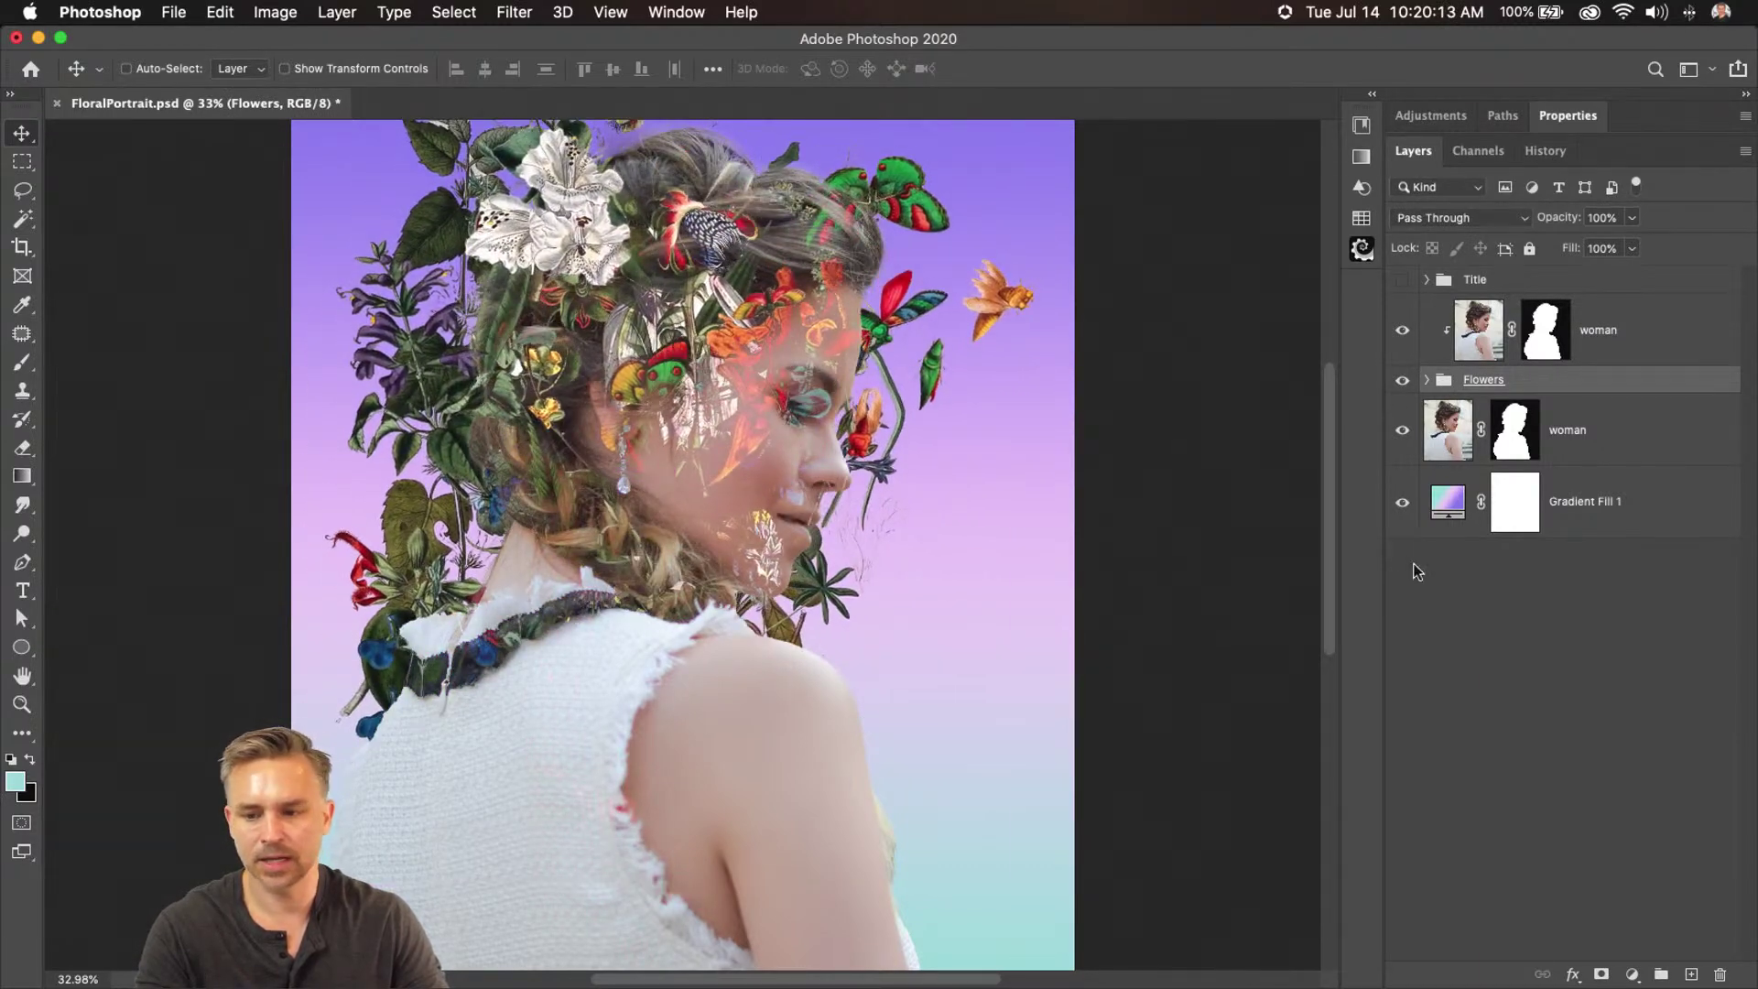
click(1565, 455)
click(1403, 430)
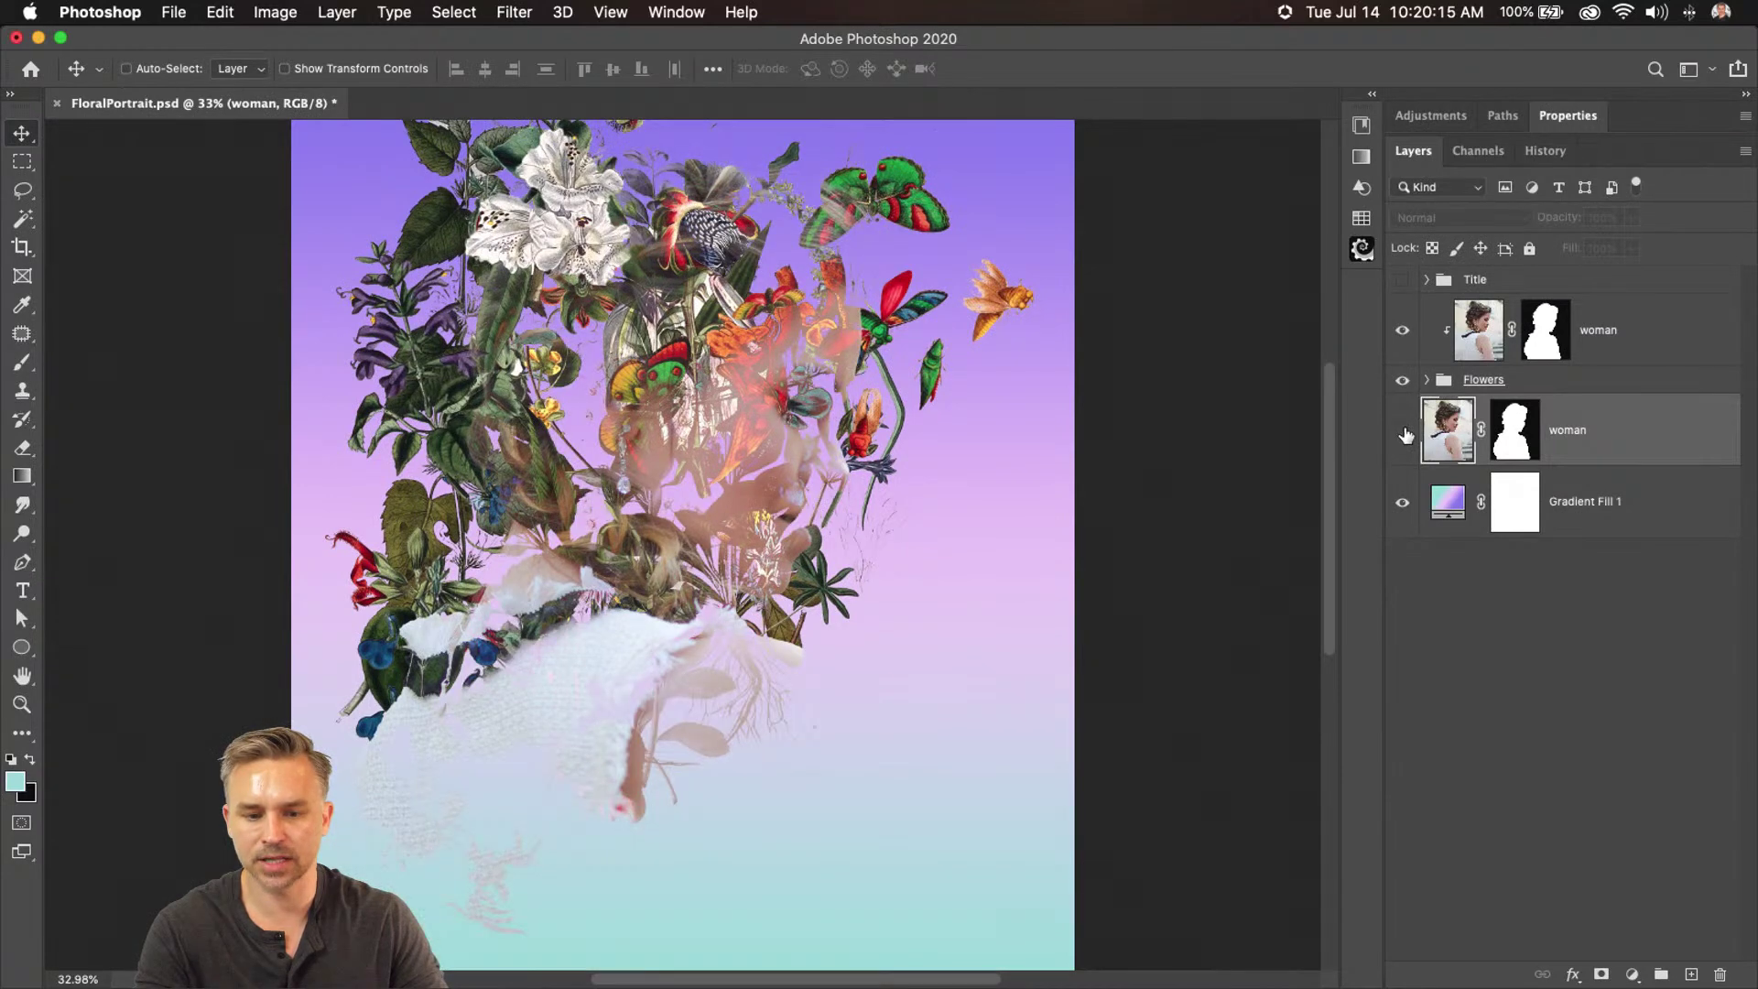
click(1403, 430)
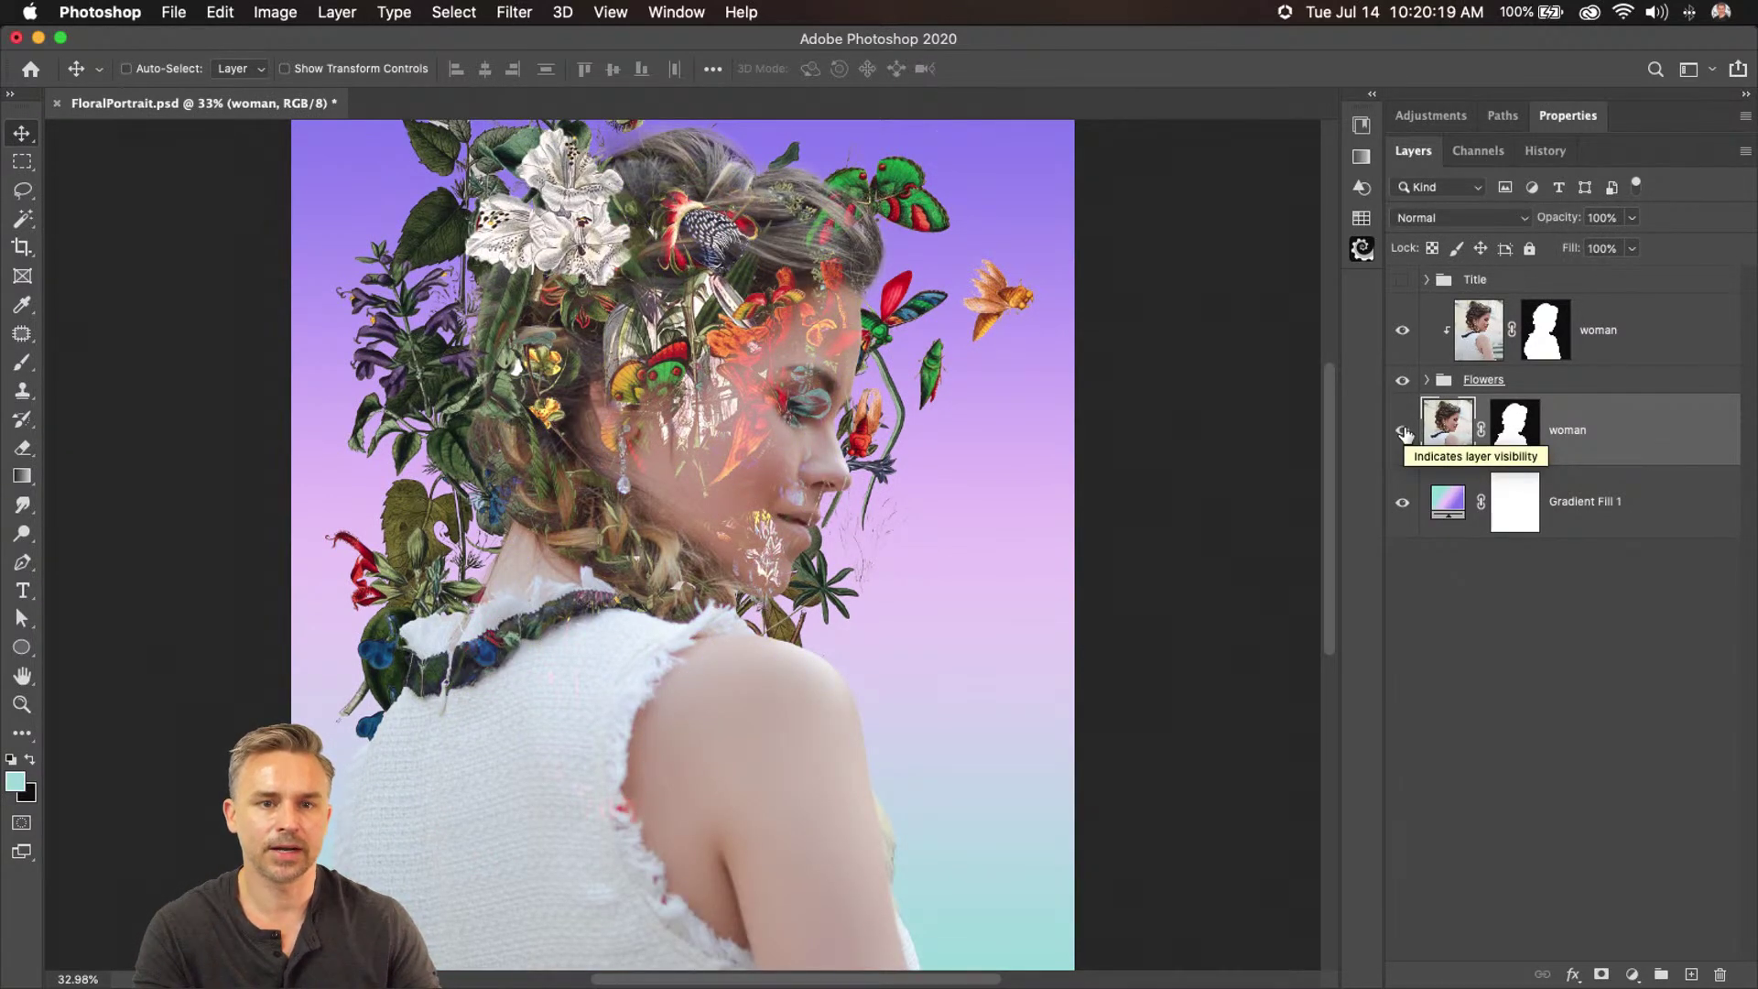
Move Layer 2's insects up and left over the woman's hair, and collapse the Flowers group
key(space)
drag(648, 499, 703, 602)
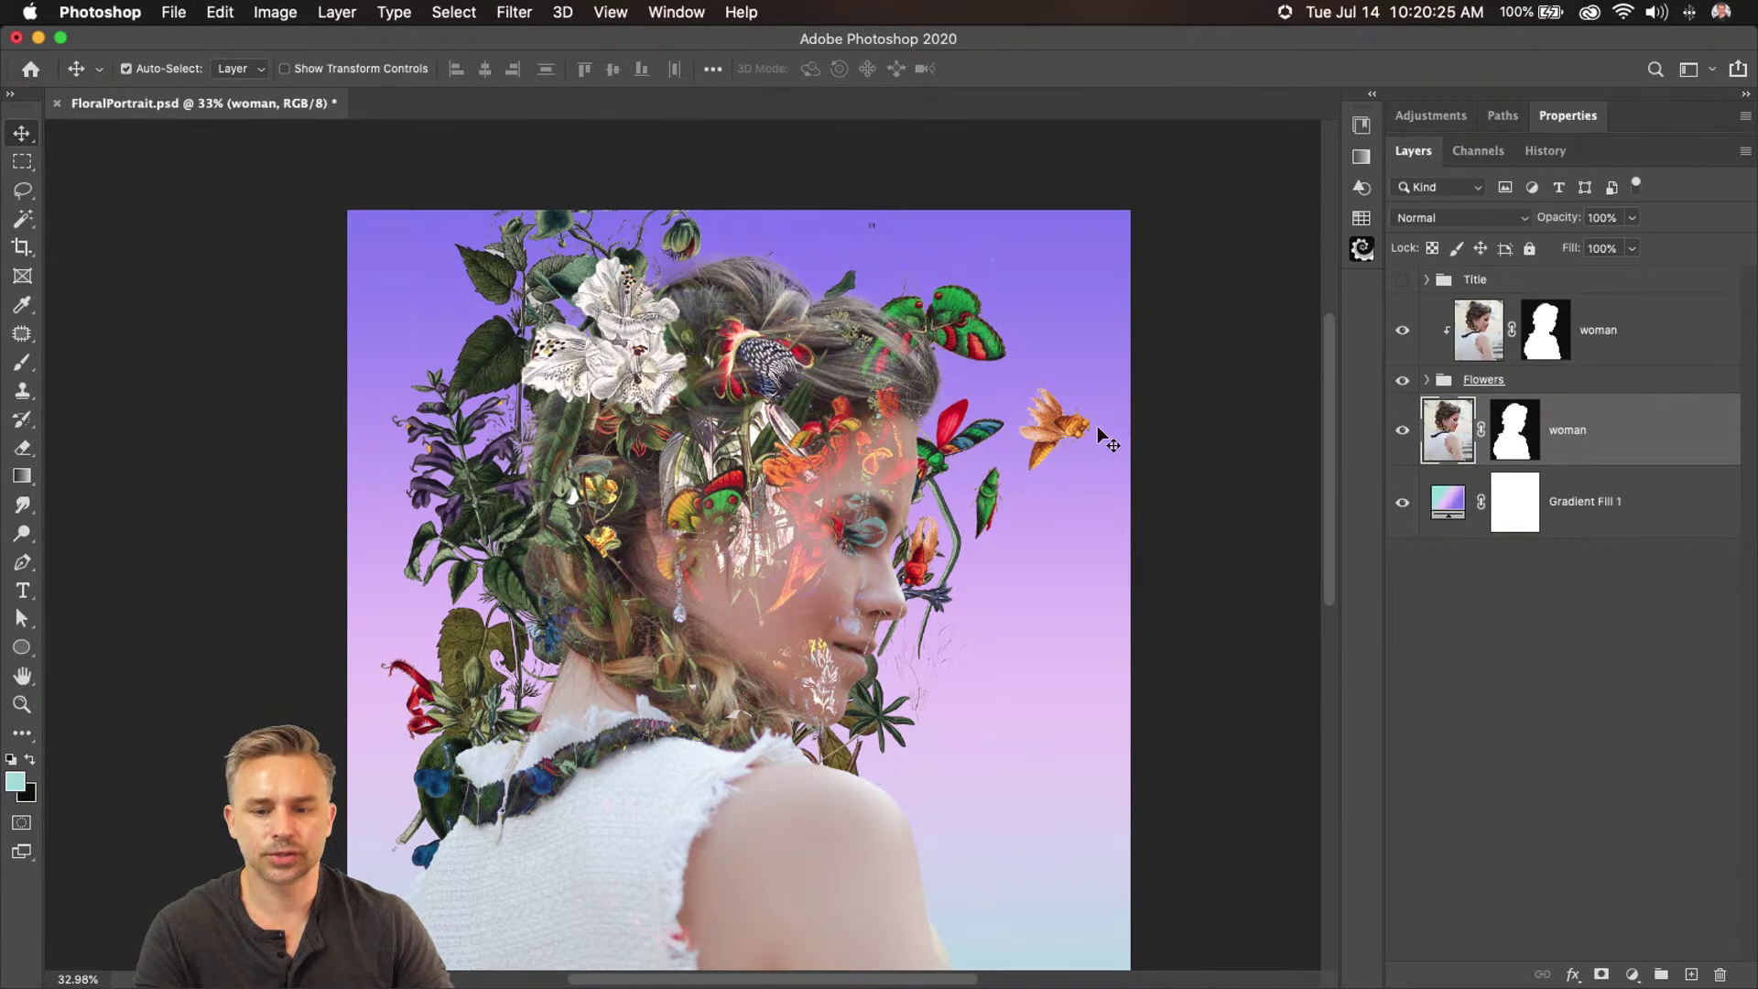
drag(1051, 422, 915, 328)
key(space)
drag(769, 542, 753, 441)
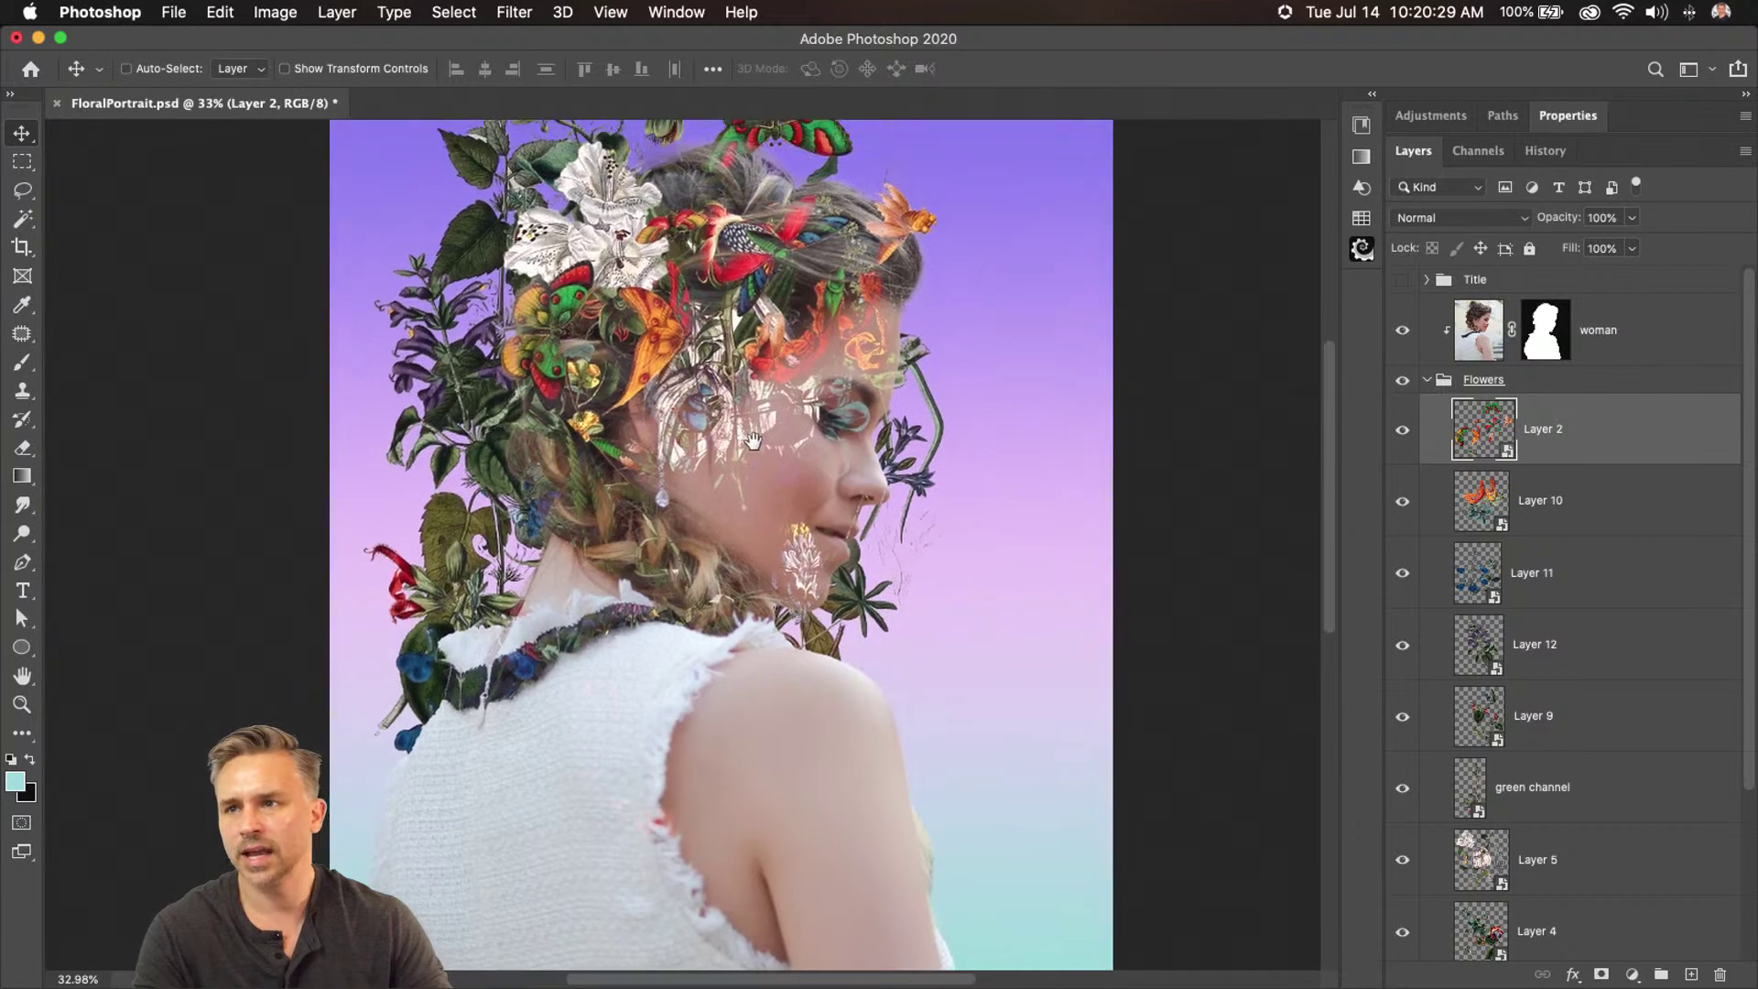
click(1629, 352)
click(1425, 380)
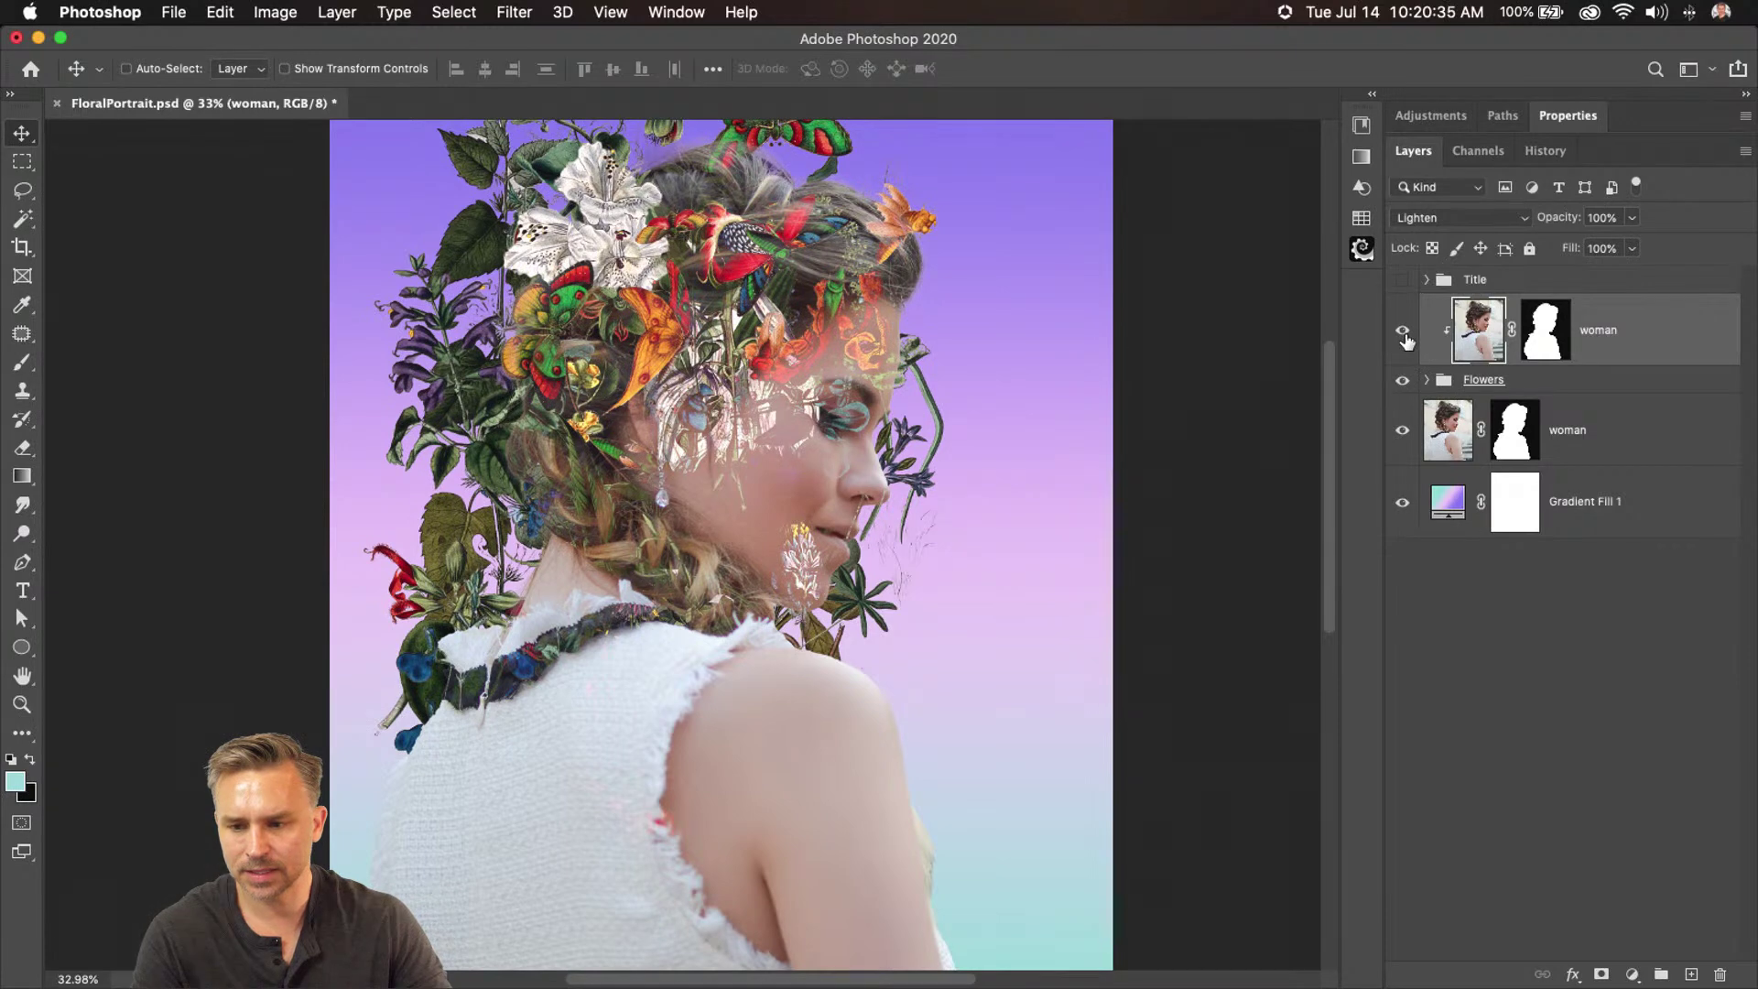
Hide the clipped woman layer and add a layer mask to the Flowers group
click(1602, 379)
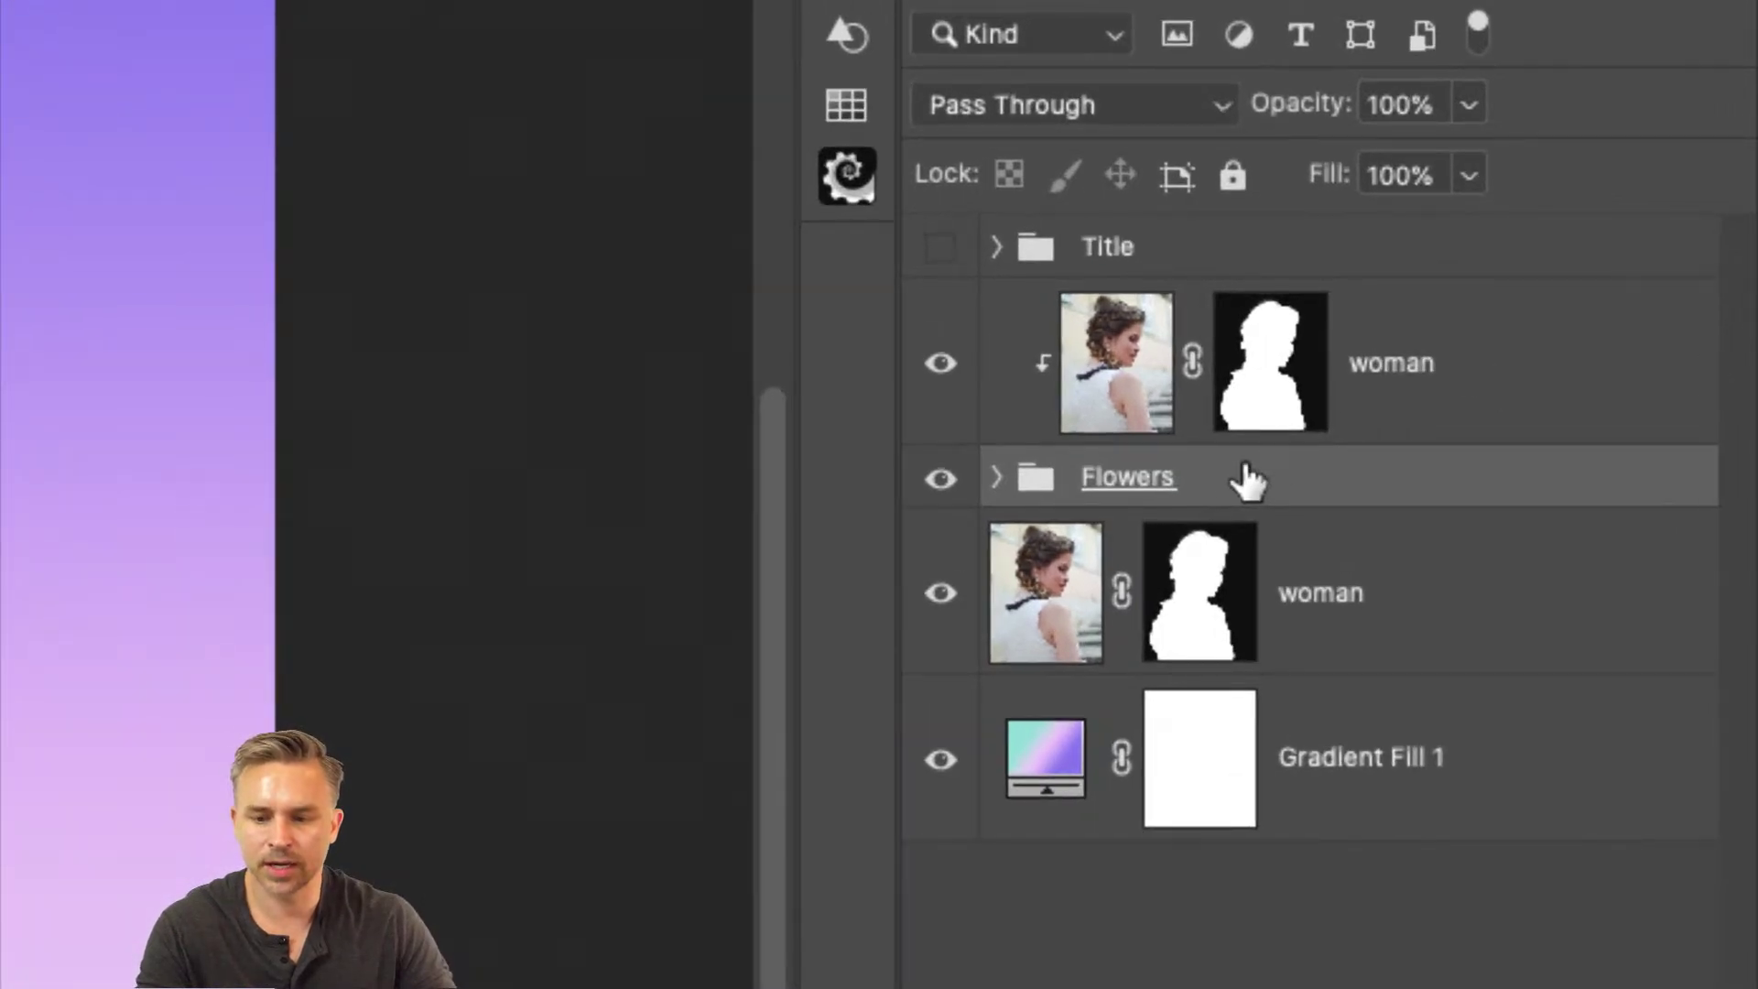
click(1187, 577)
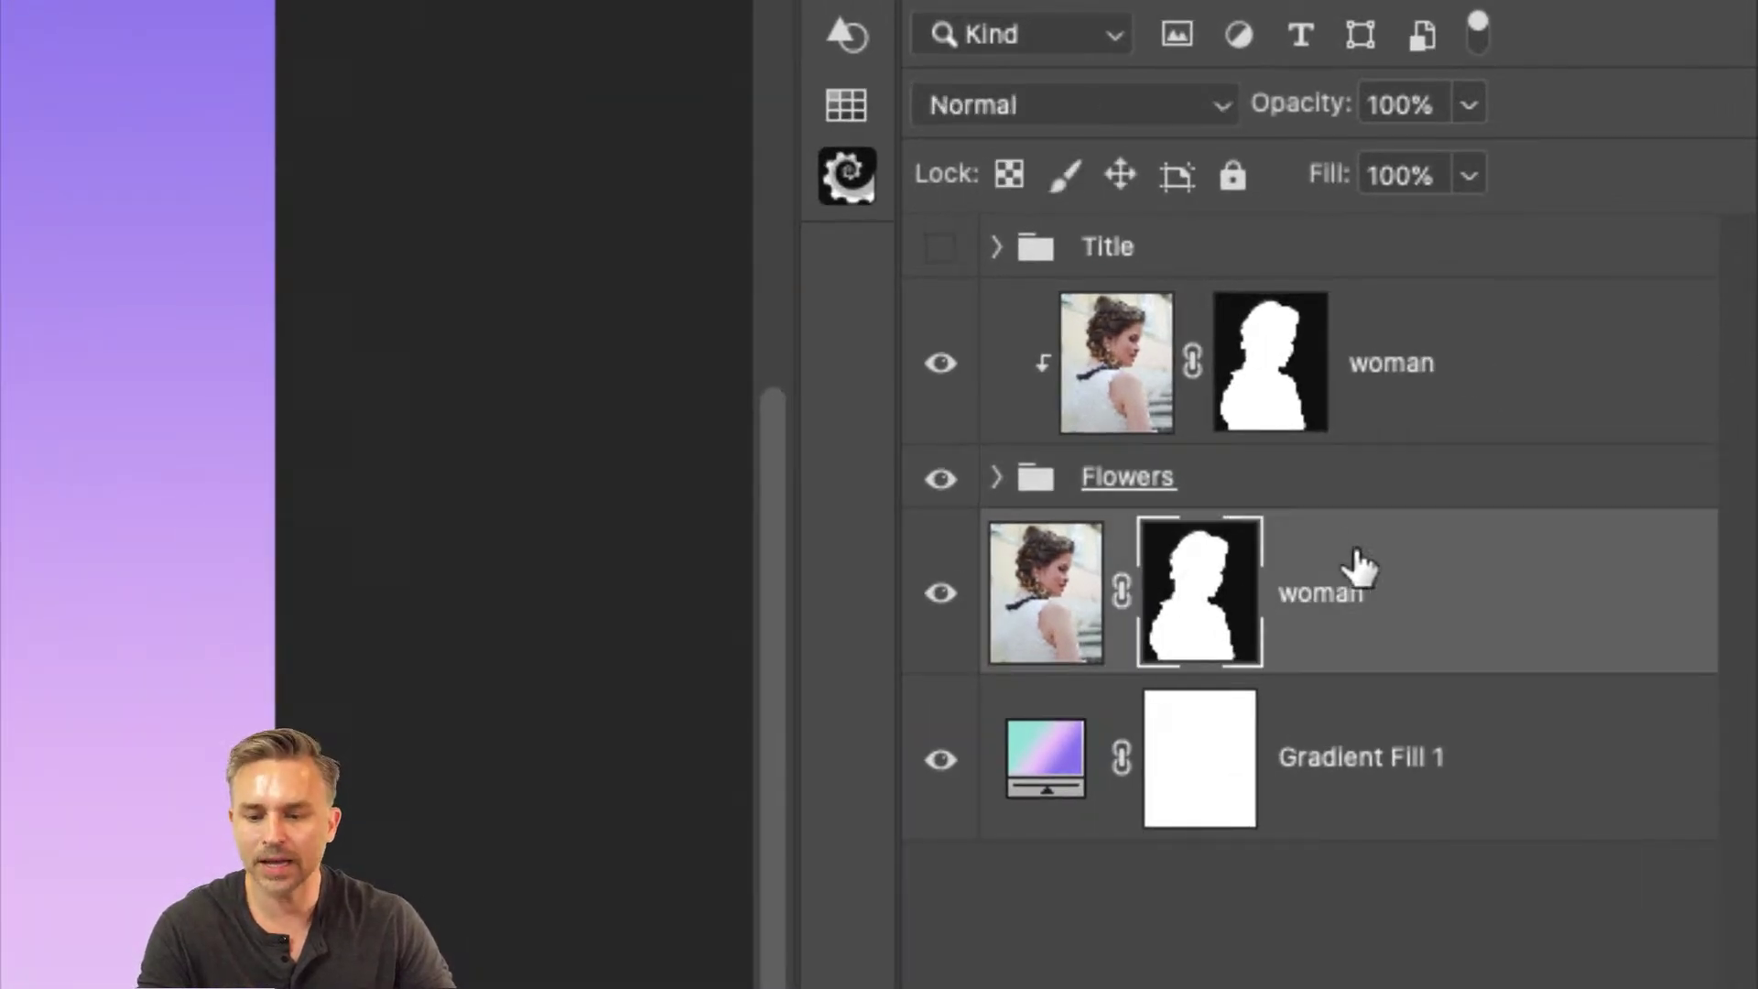
click(942, 371)
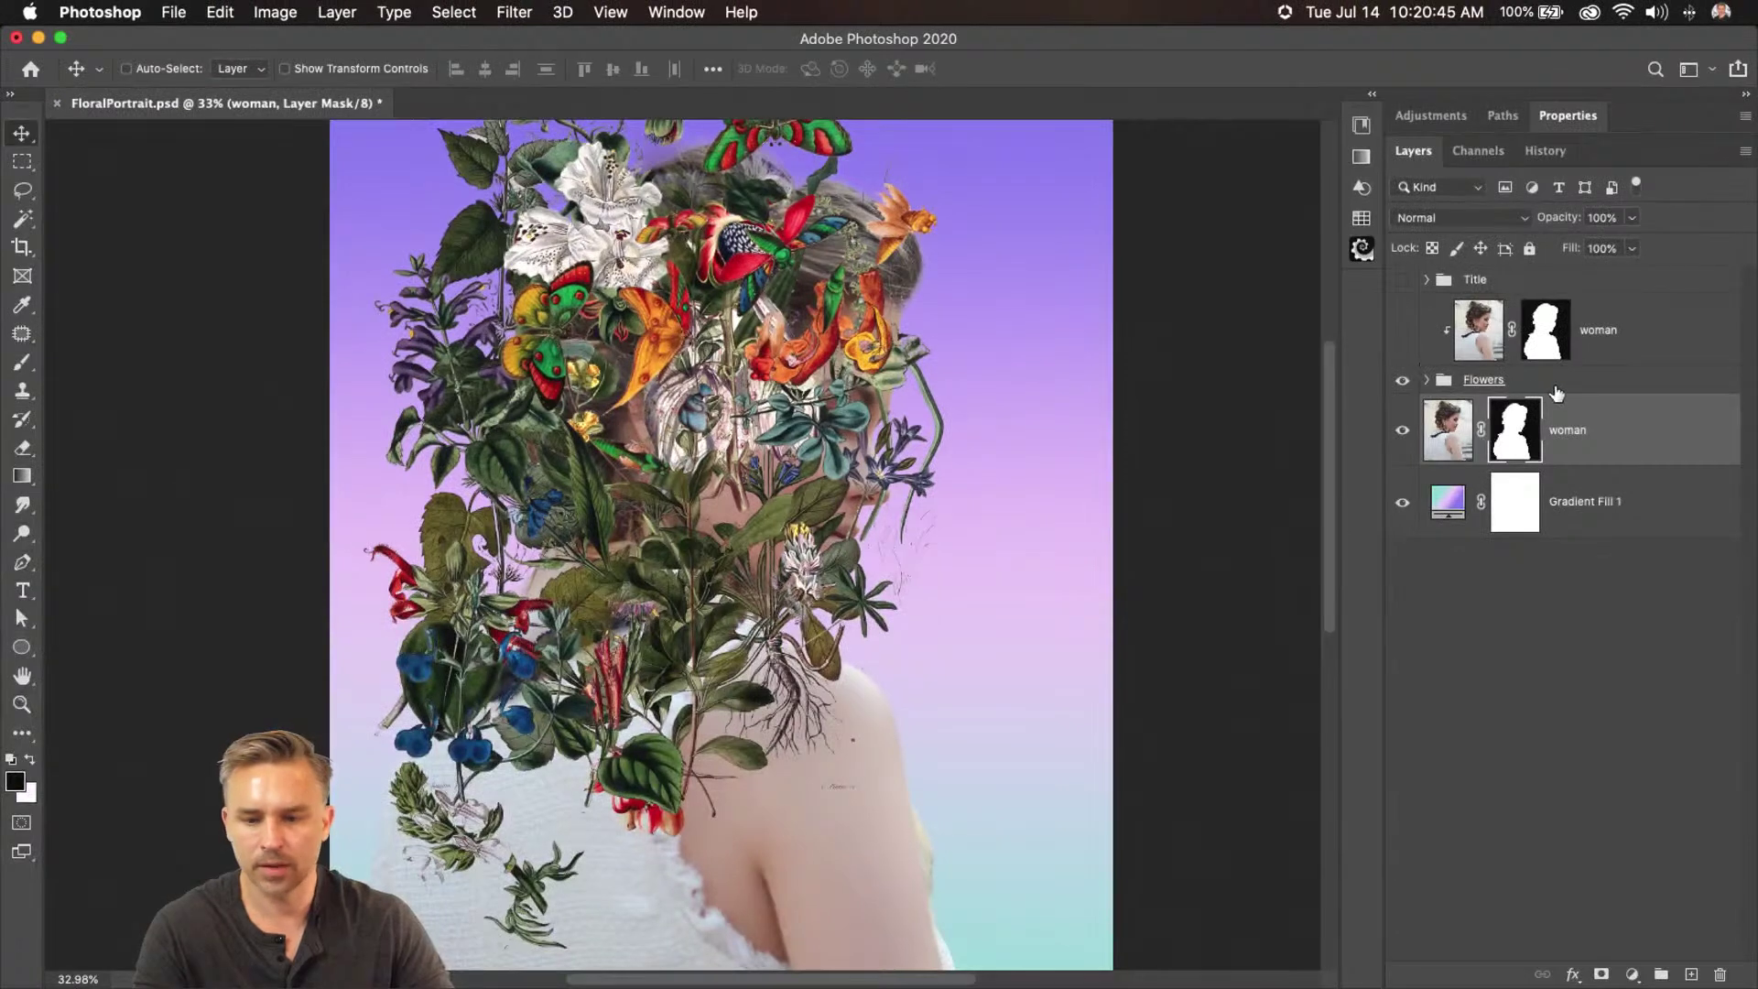
click(1440, 383)
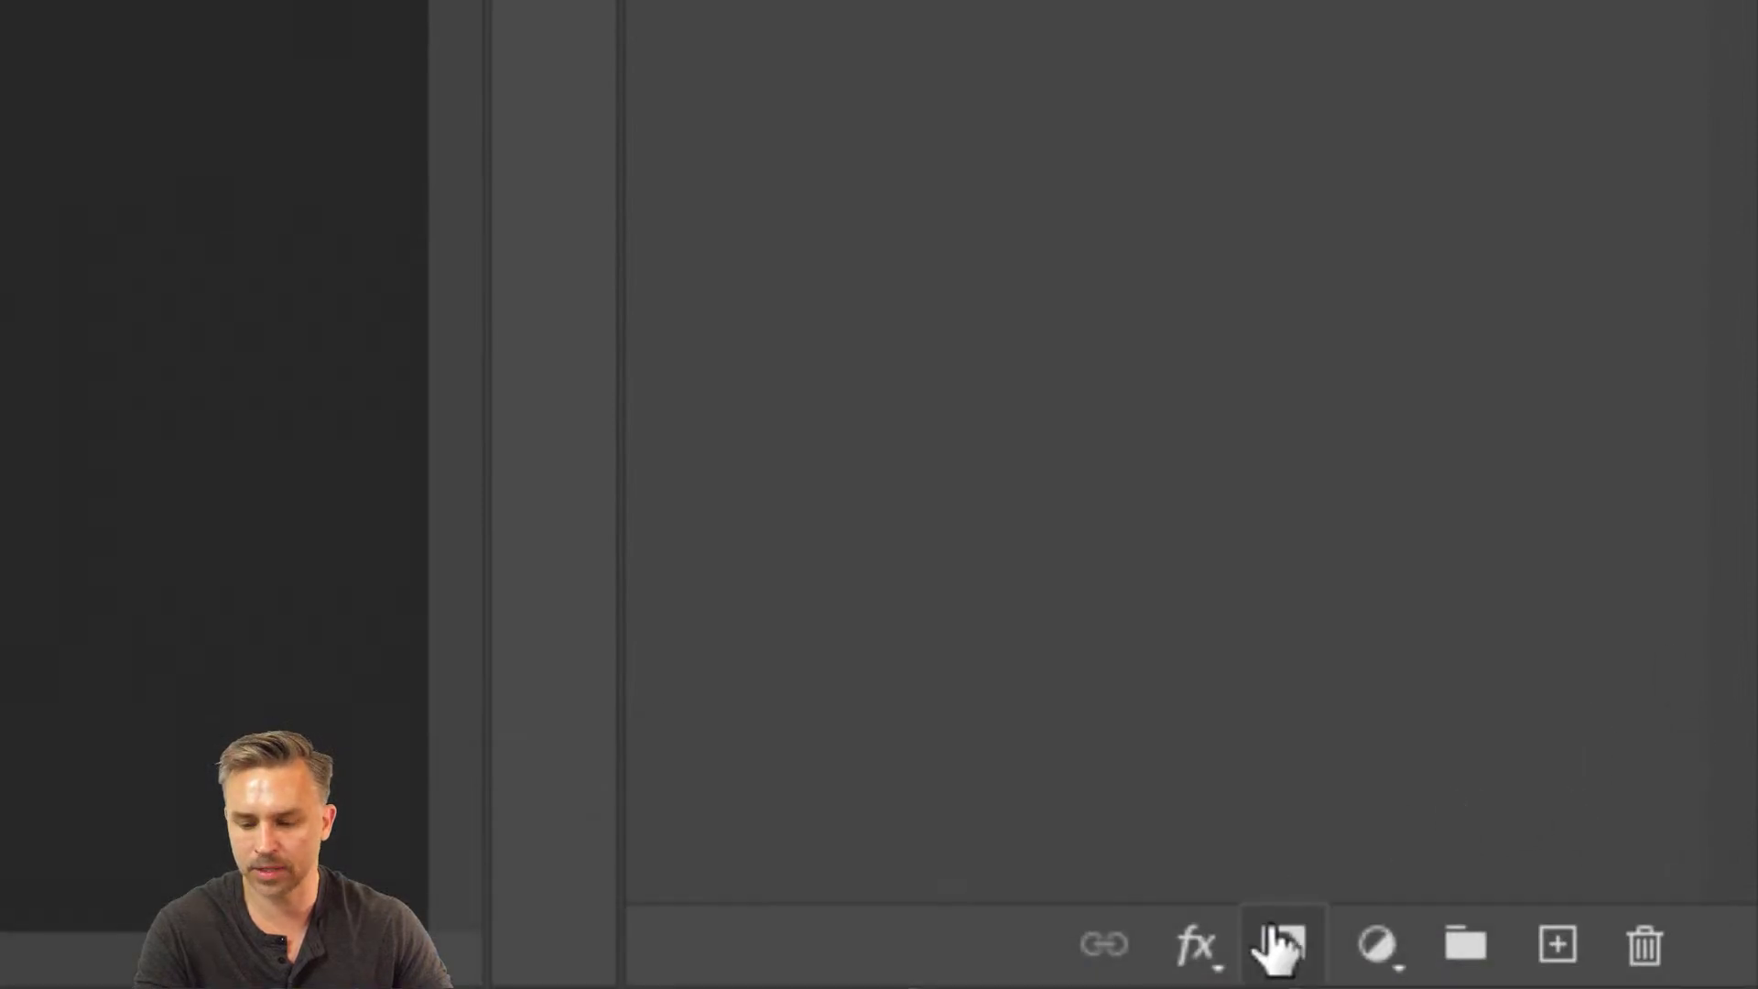
click(1282, 948)
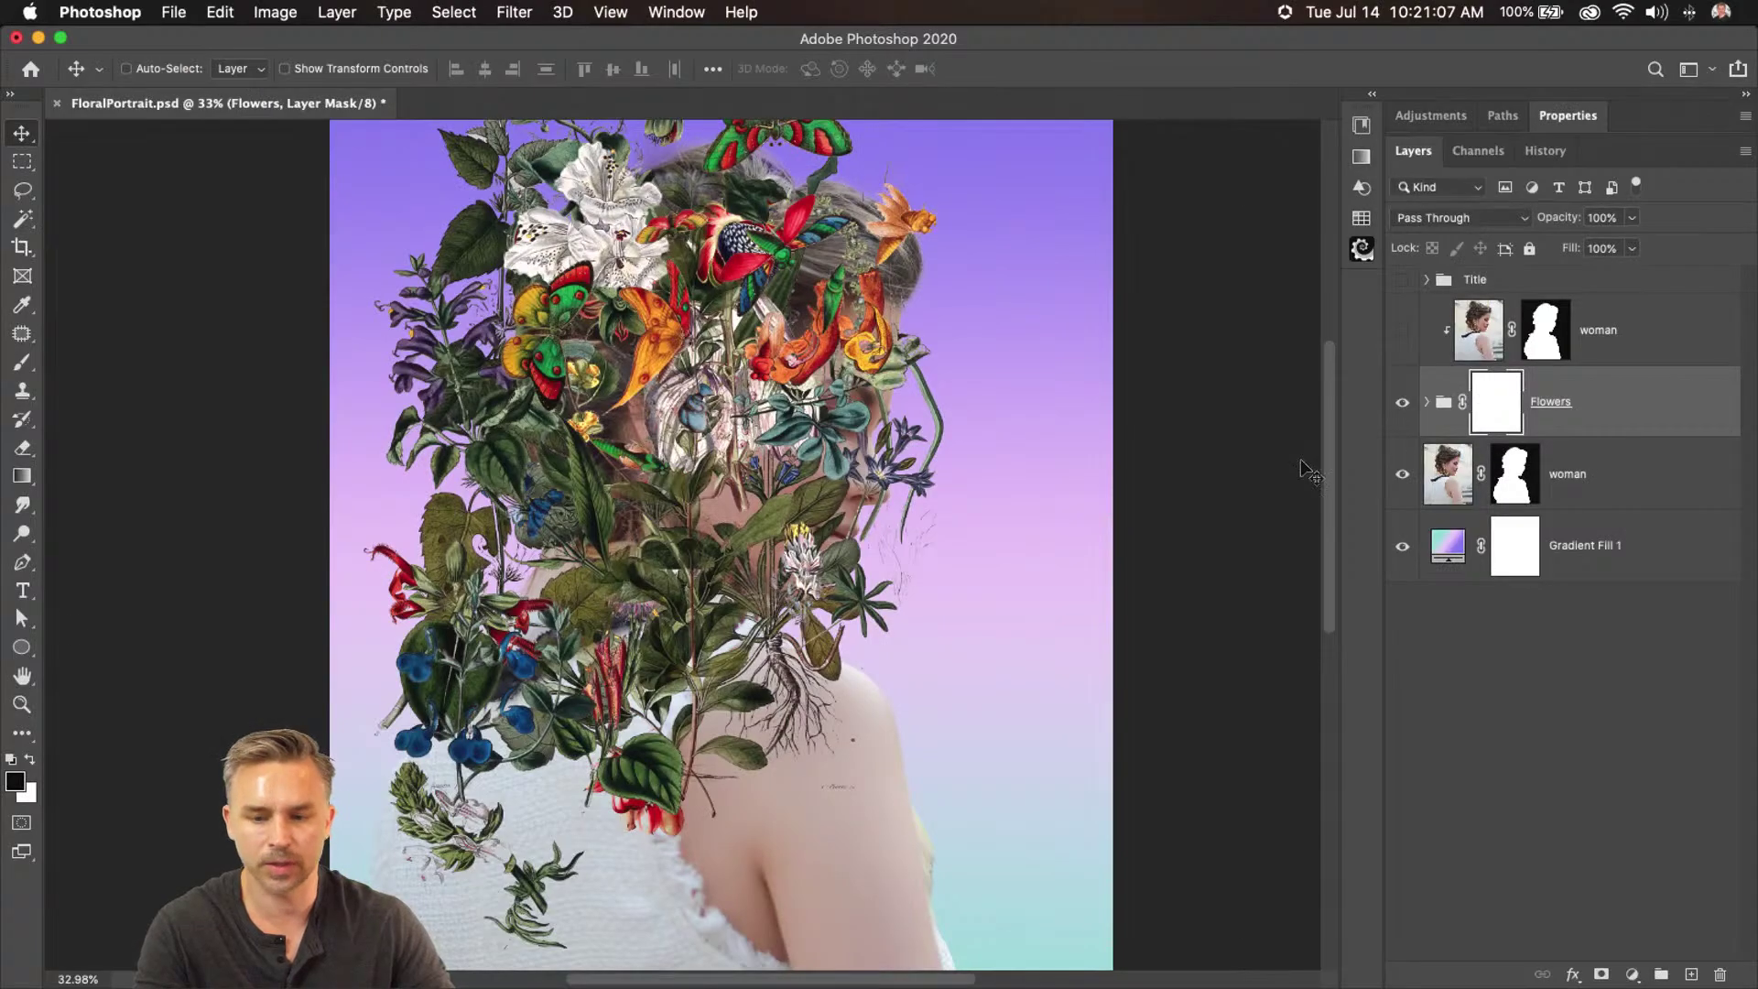
Paint black on the Flowers group mask with a soft 500 px brush to uncover the woman's face, and show the clipped woman layer
key(b)
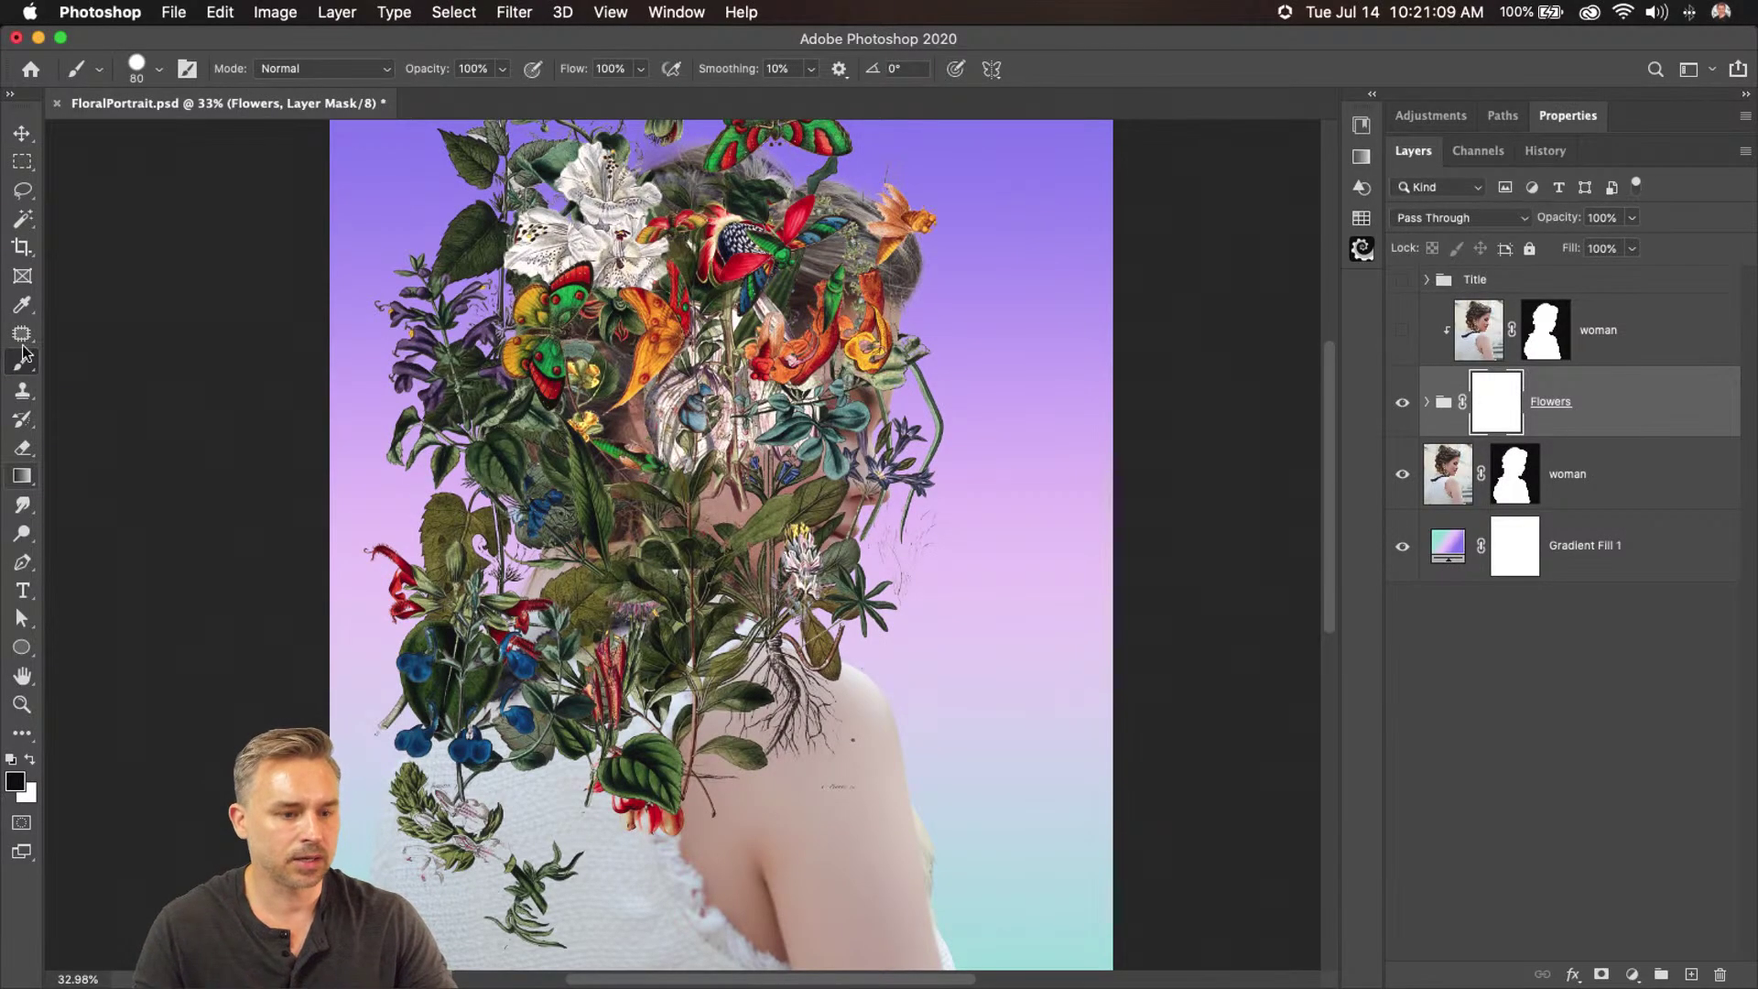
key(bracketright)
key(bracketright)
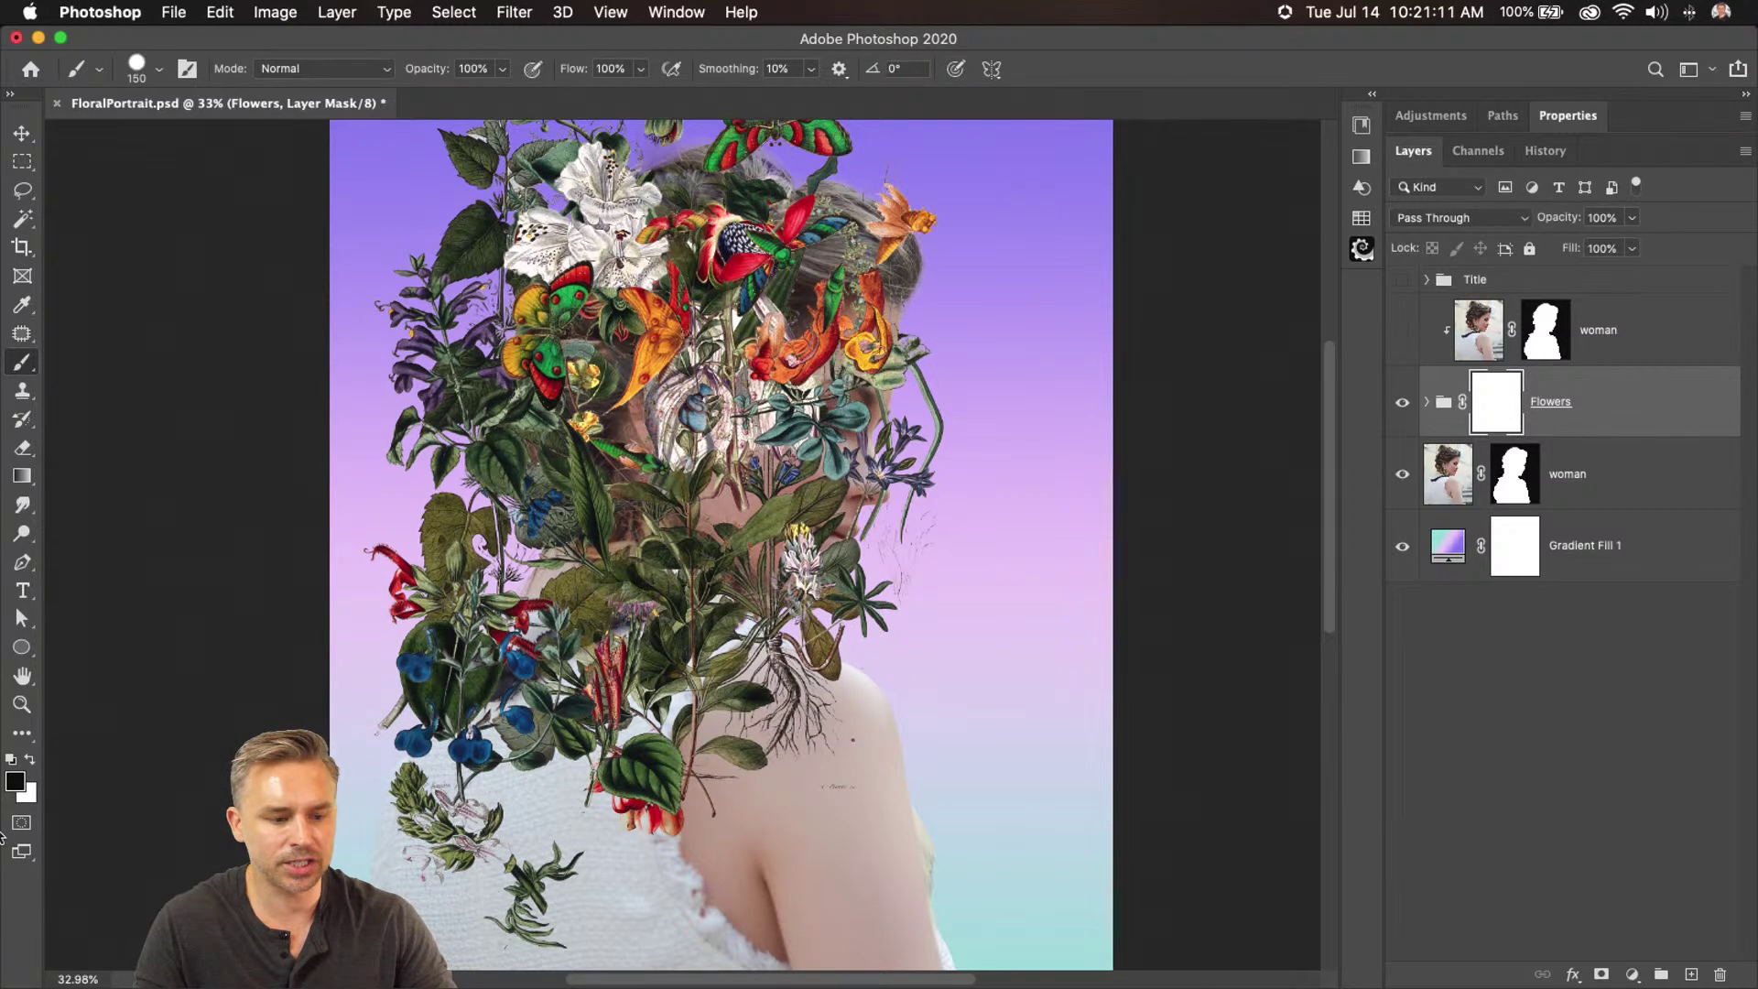
key(bracketright)
key(bracketright)
key(bracketright)
key(bracketright)
key(bracketright)
key(bracketright)
mouse_move(892, 293)
mouse_down()
mouse_move(922, 424)
mouse_move(870, 696)
mouse_up()
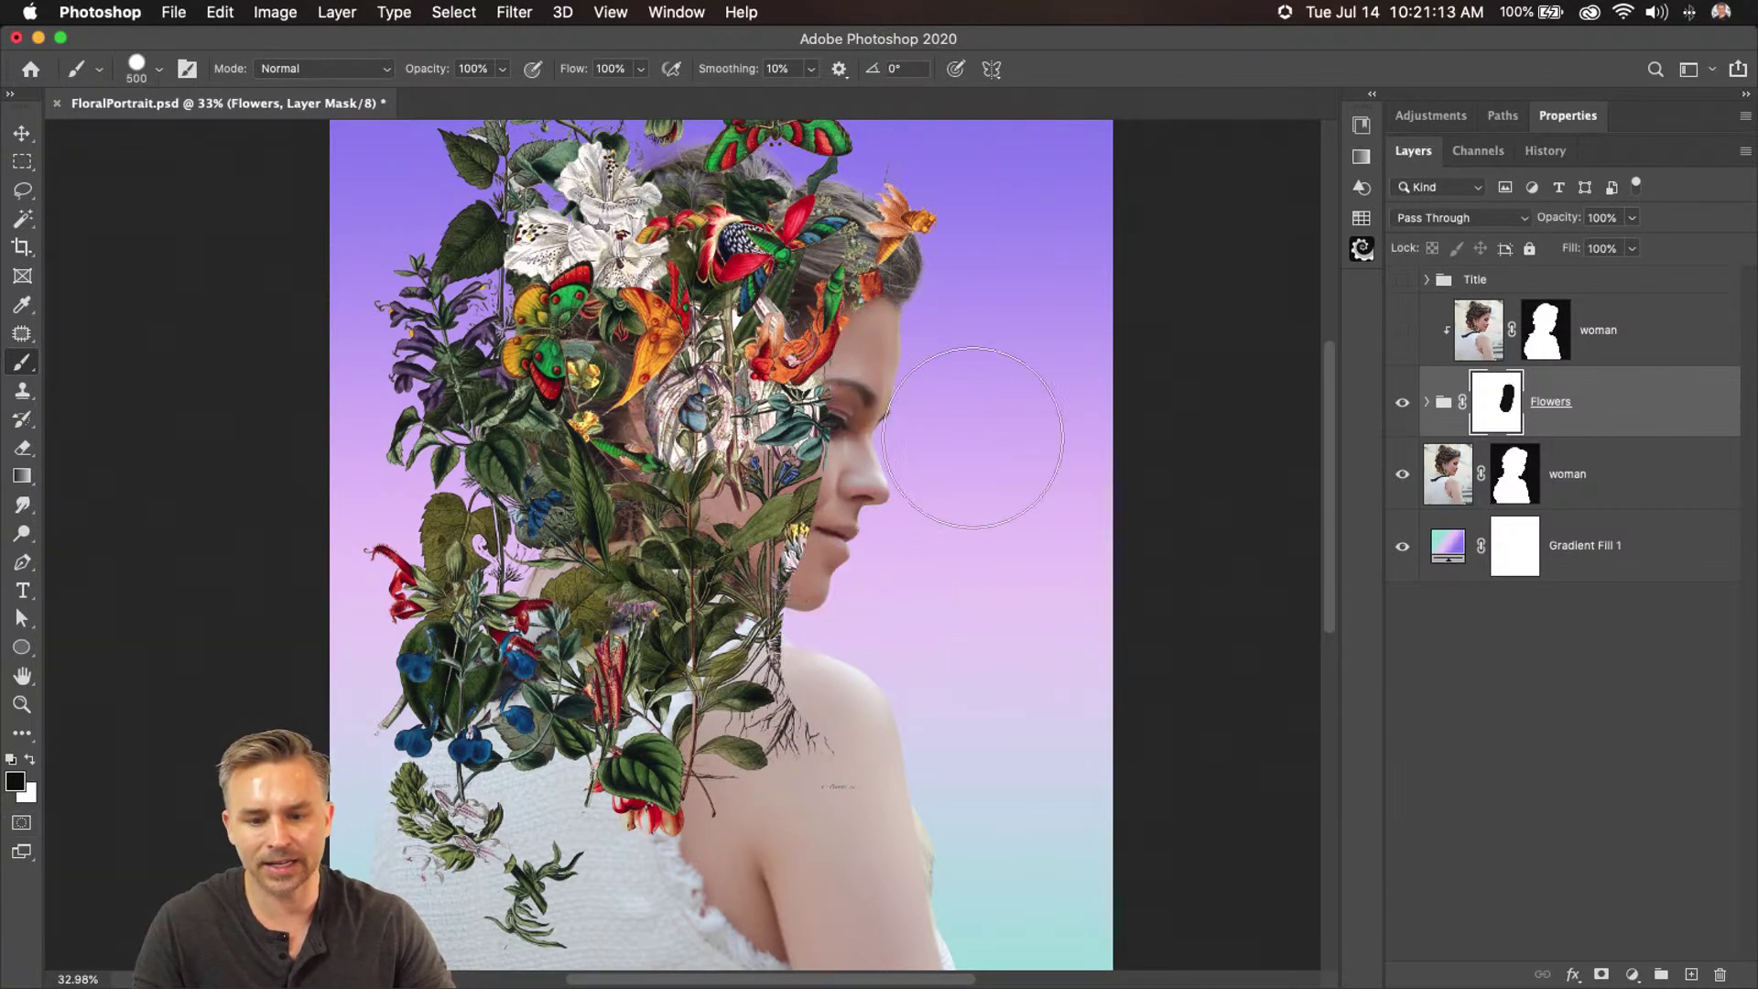
key(ctrl+z)
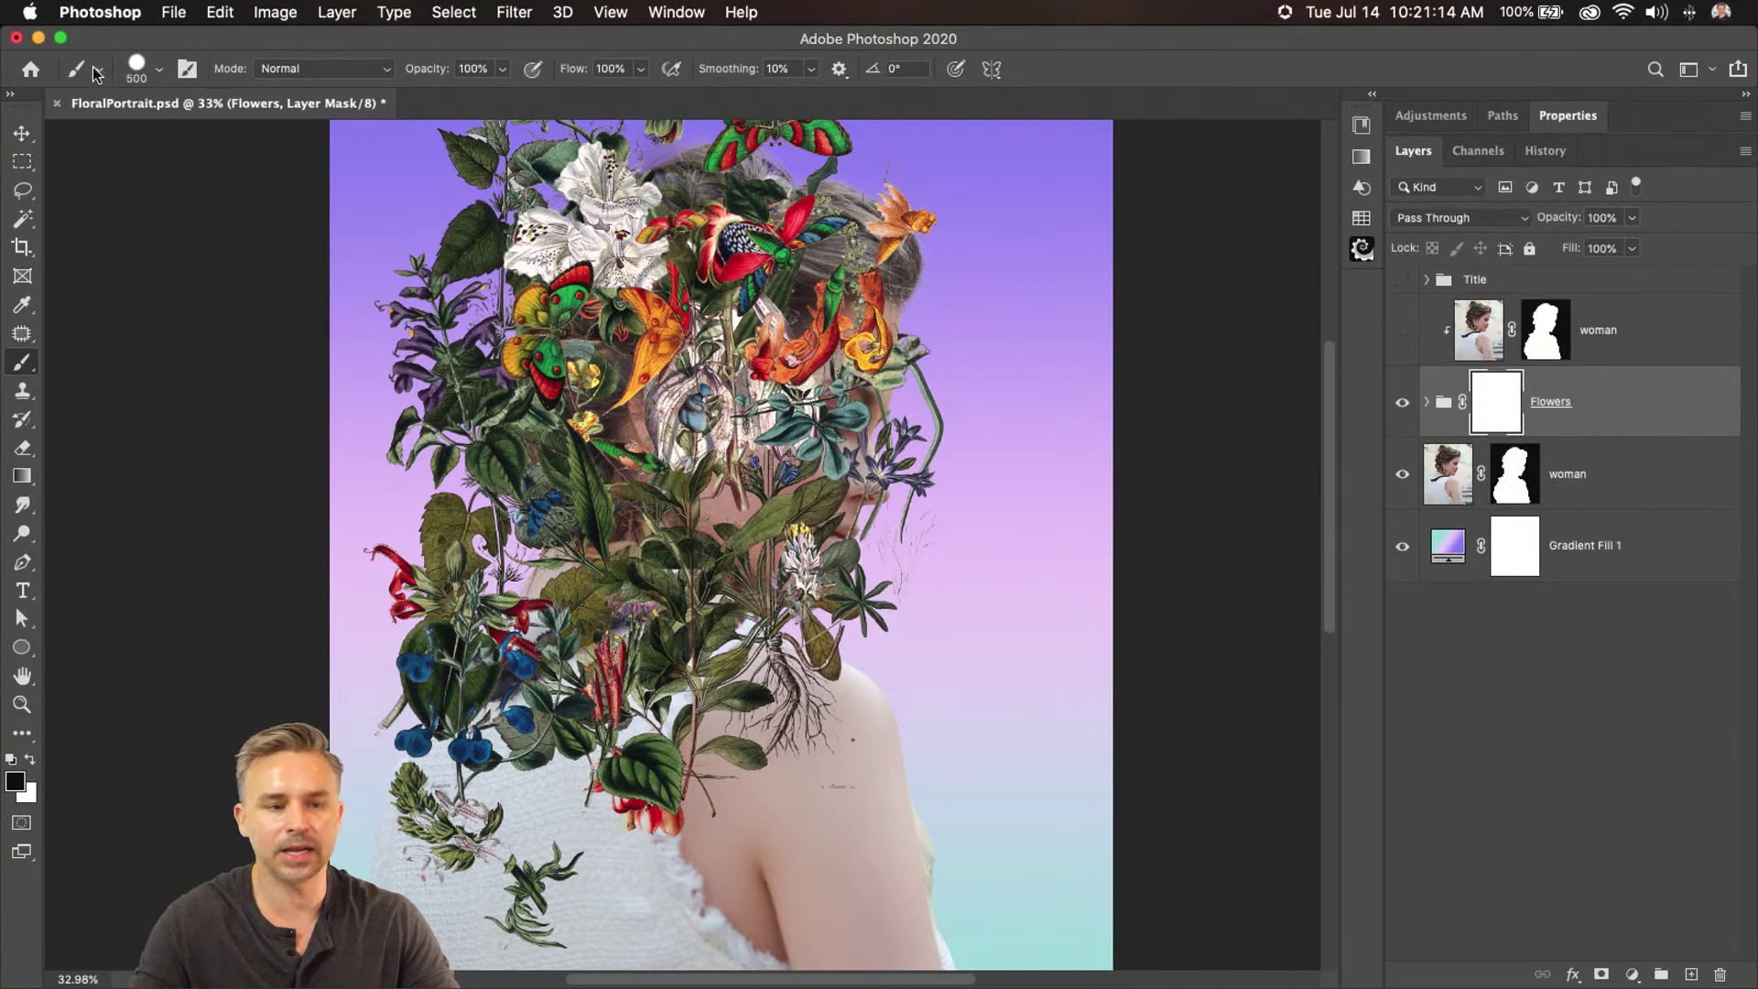
click(158, 69)
double_click(168, 316)
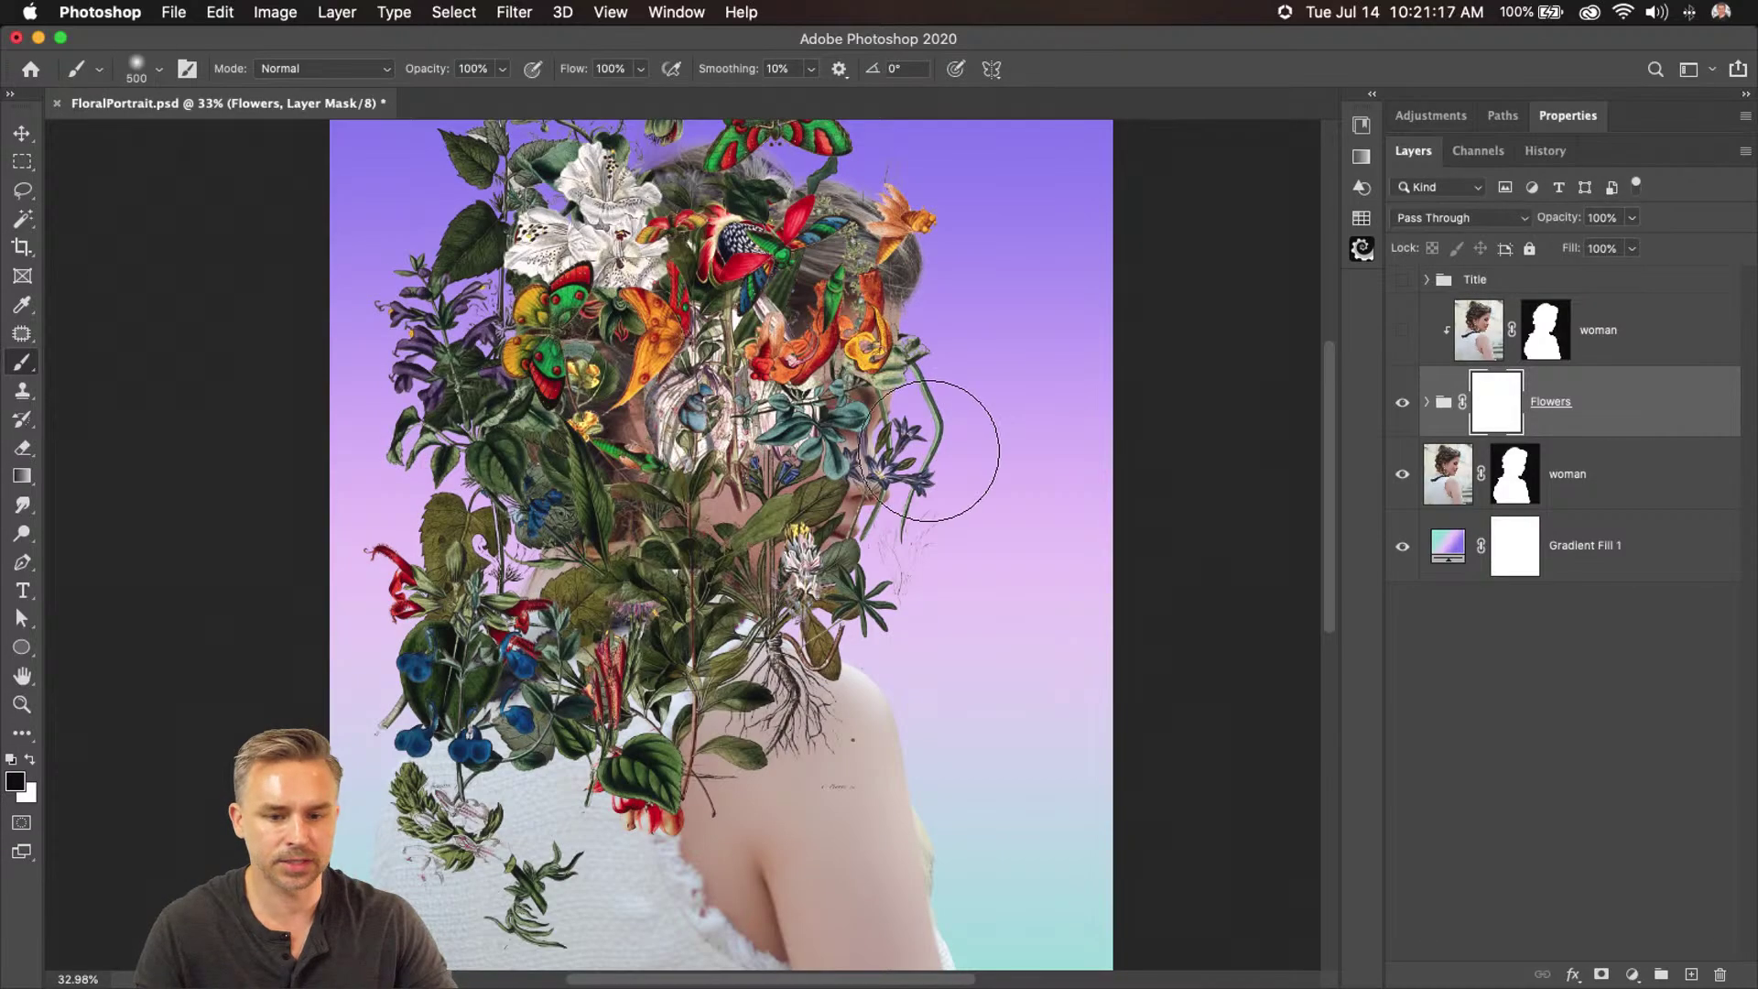
mouse_move(1008, 403)
mouse_down()
mouse_move(901, 576)
mouse_move(945, 387)
mouse_move(882, 612)
mouse_move(869, 455)
mouse_move(750, 472)
mouse_move(755, 547)
mouse_move(808, 487)
mouse_move(902, 612)
mouse_up()
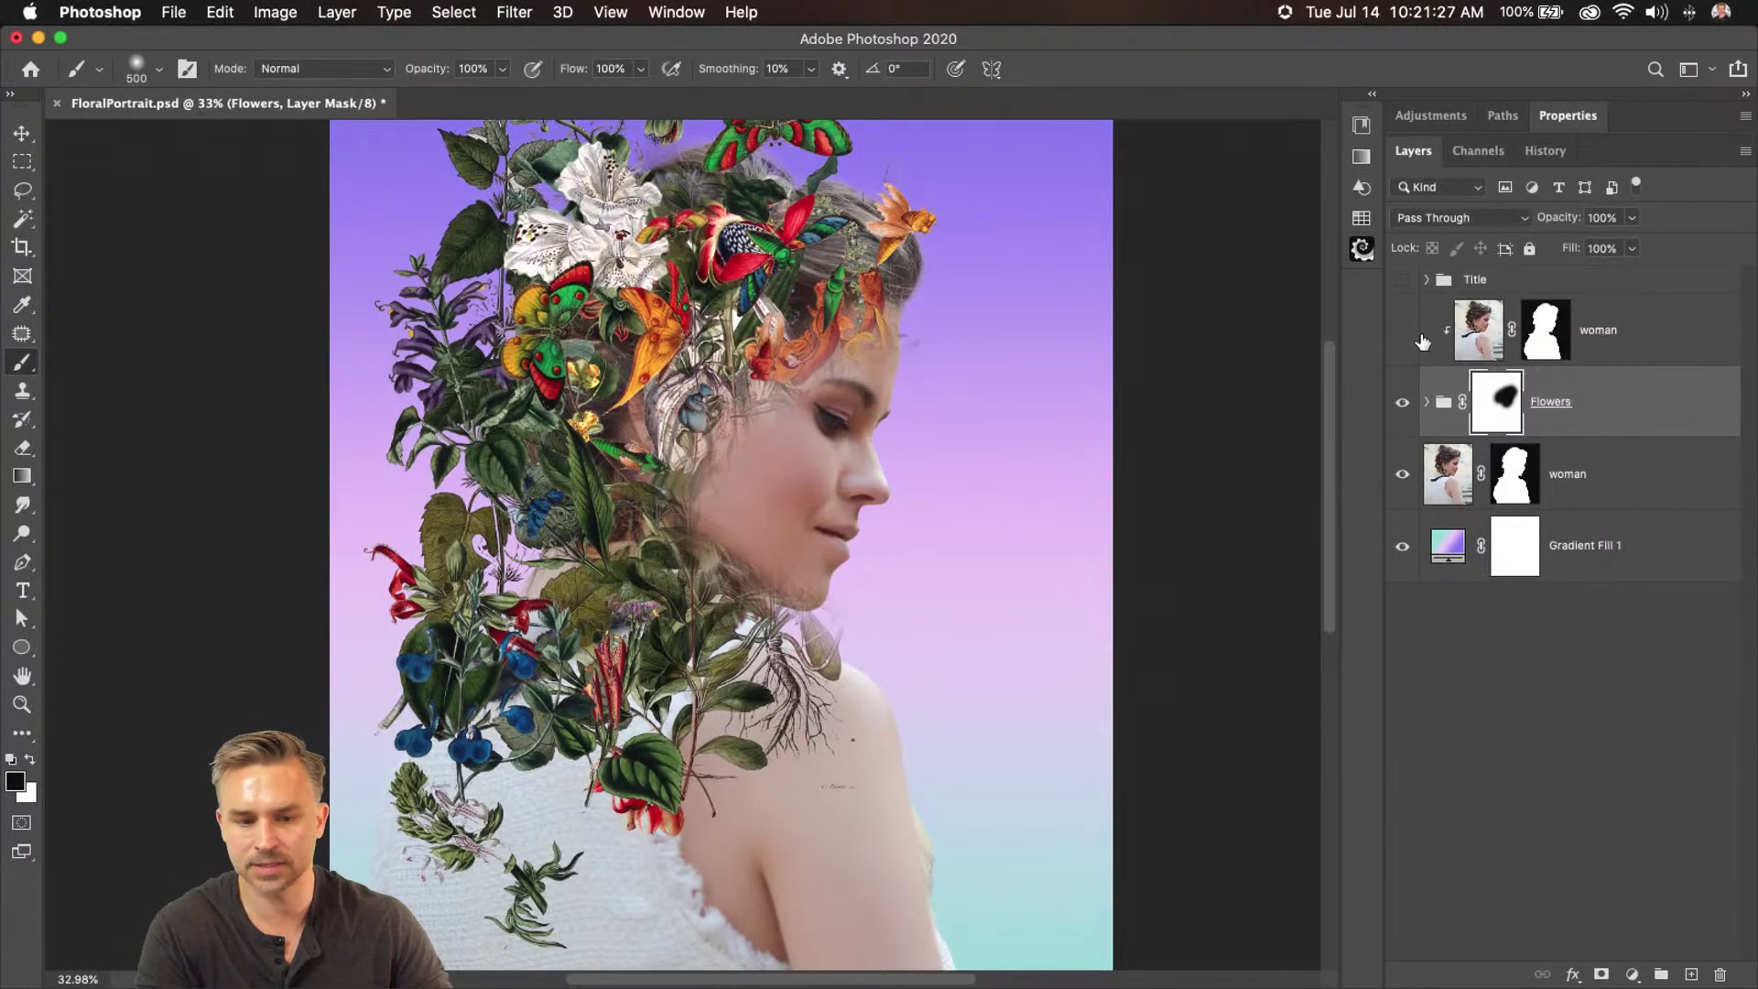
click(1422, 341)
click(1401, 333)
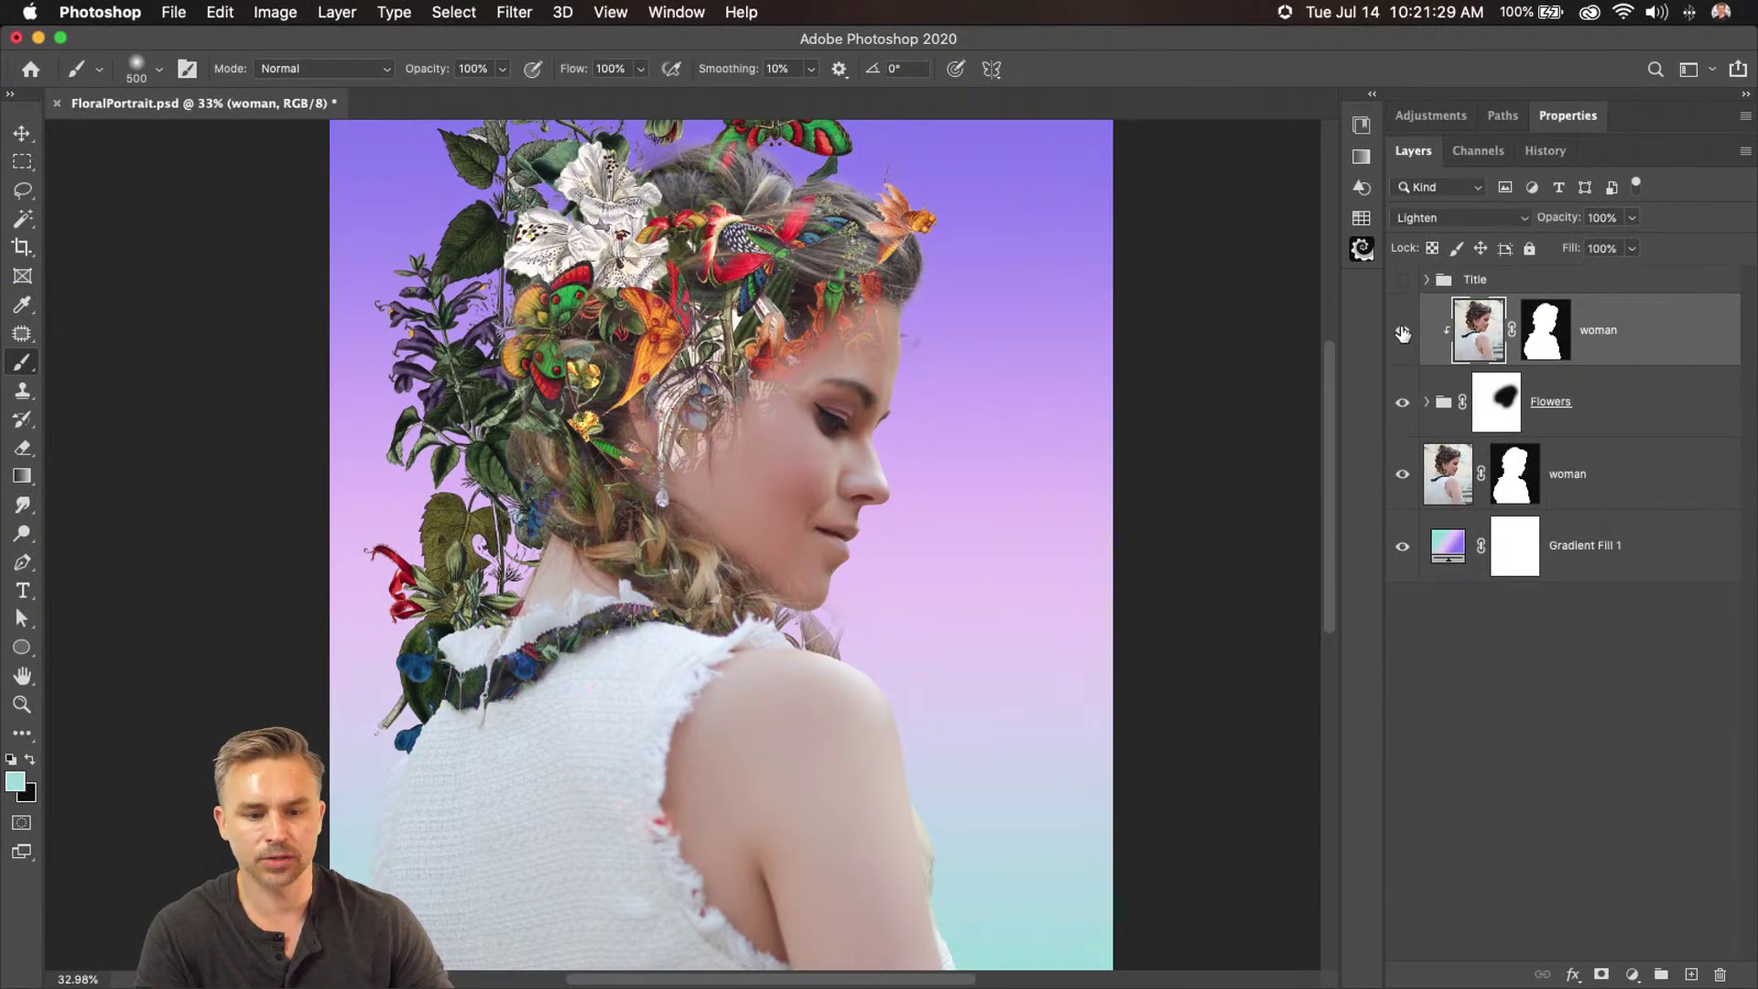
Duplicate Layer 11 from the Flowers group, move the copy above the clipped woman layer, and collapse the group
click(1625, 402)
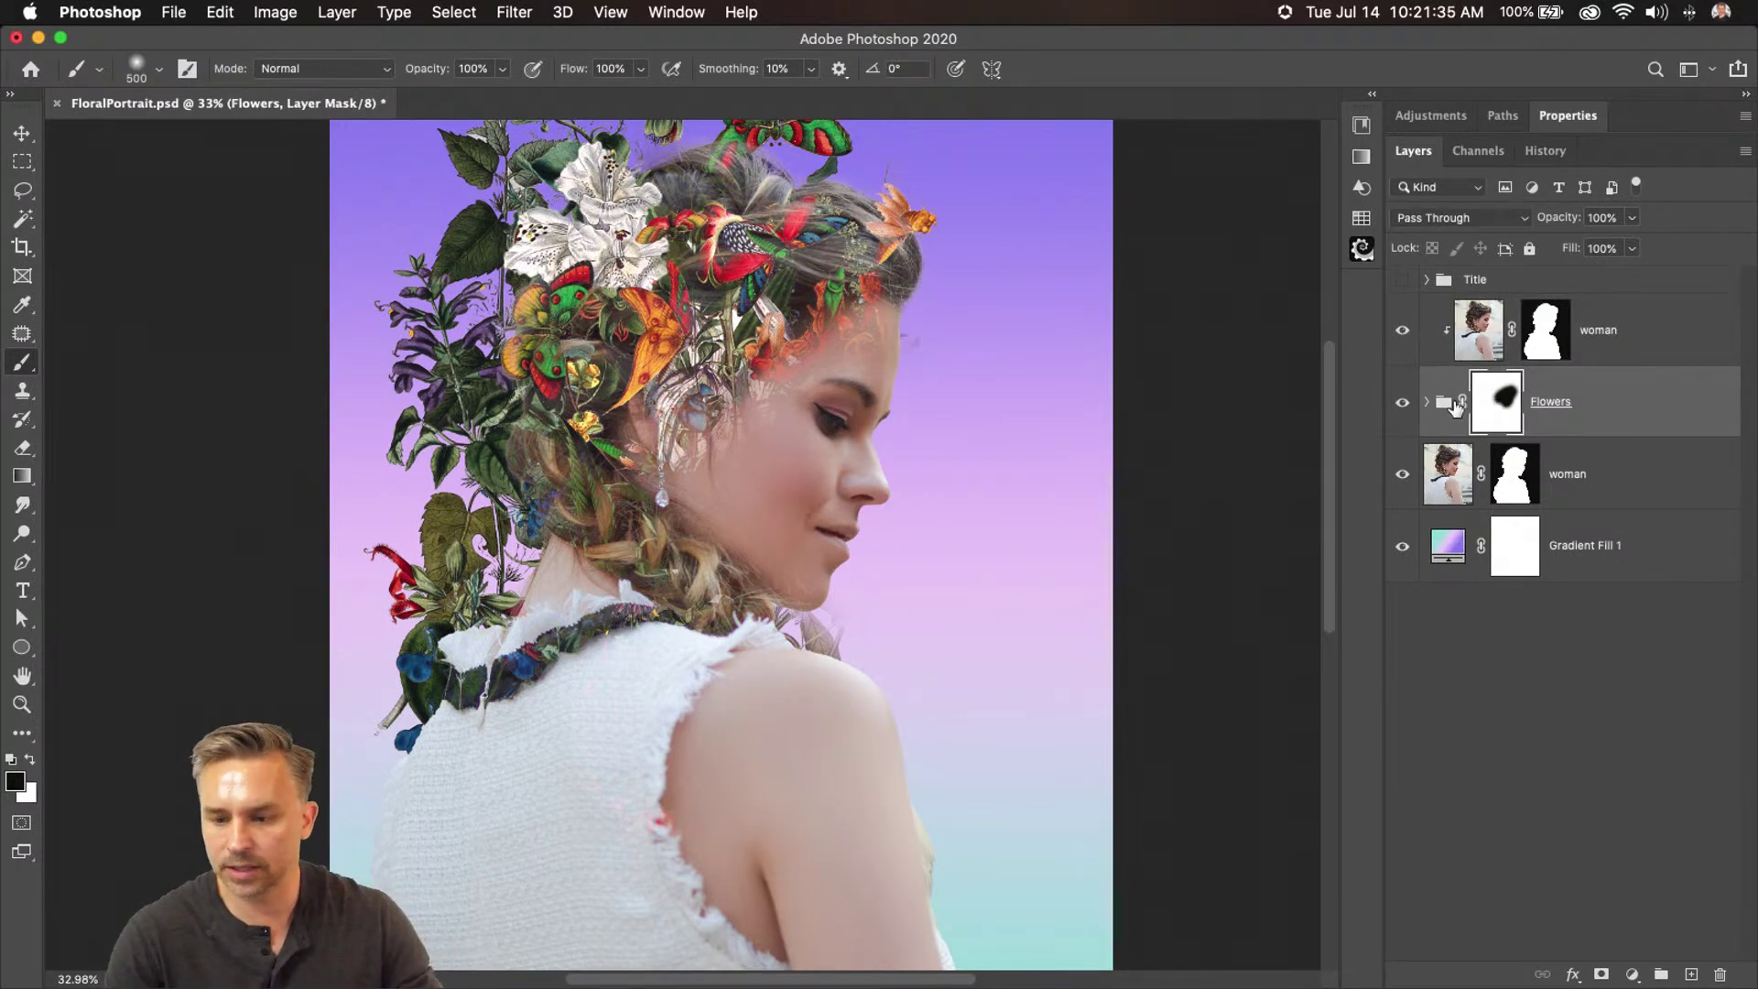
click(1425, 404)
click(1561, 503)
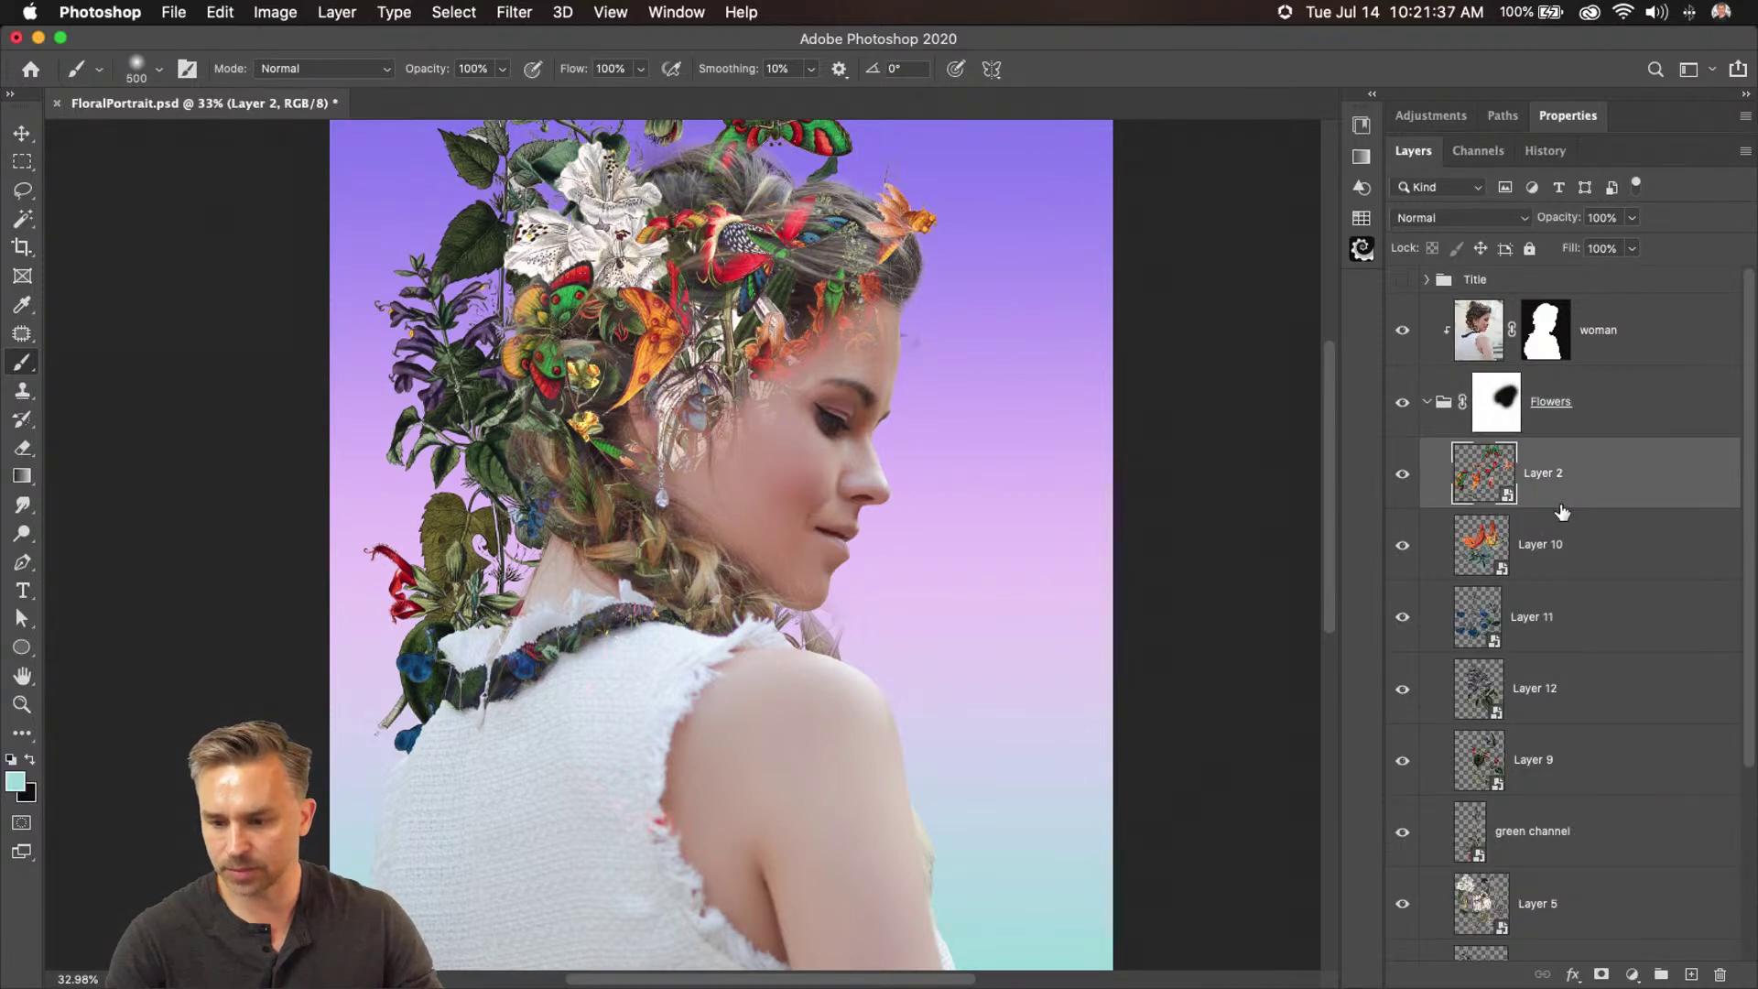
click(1546, 630)
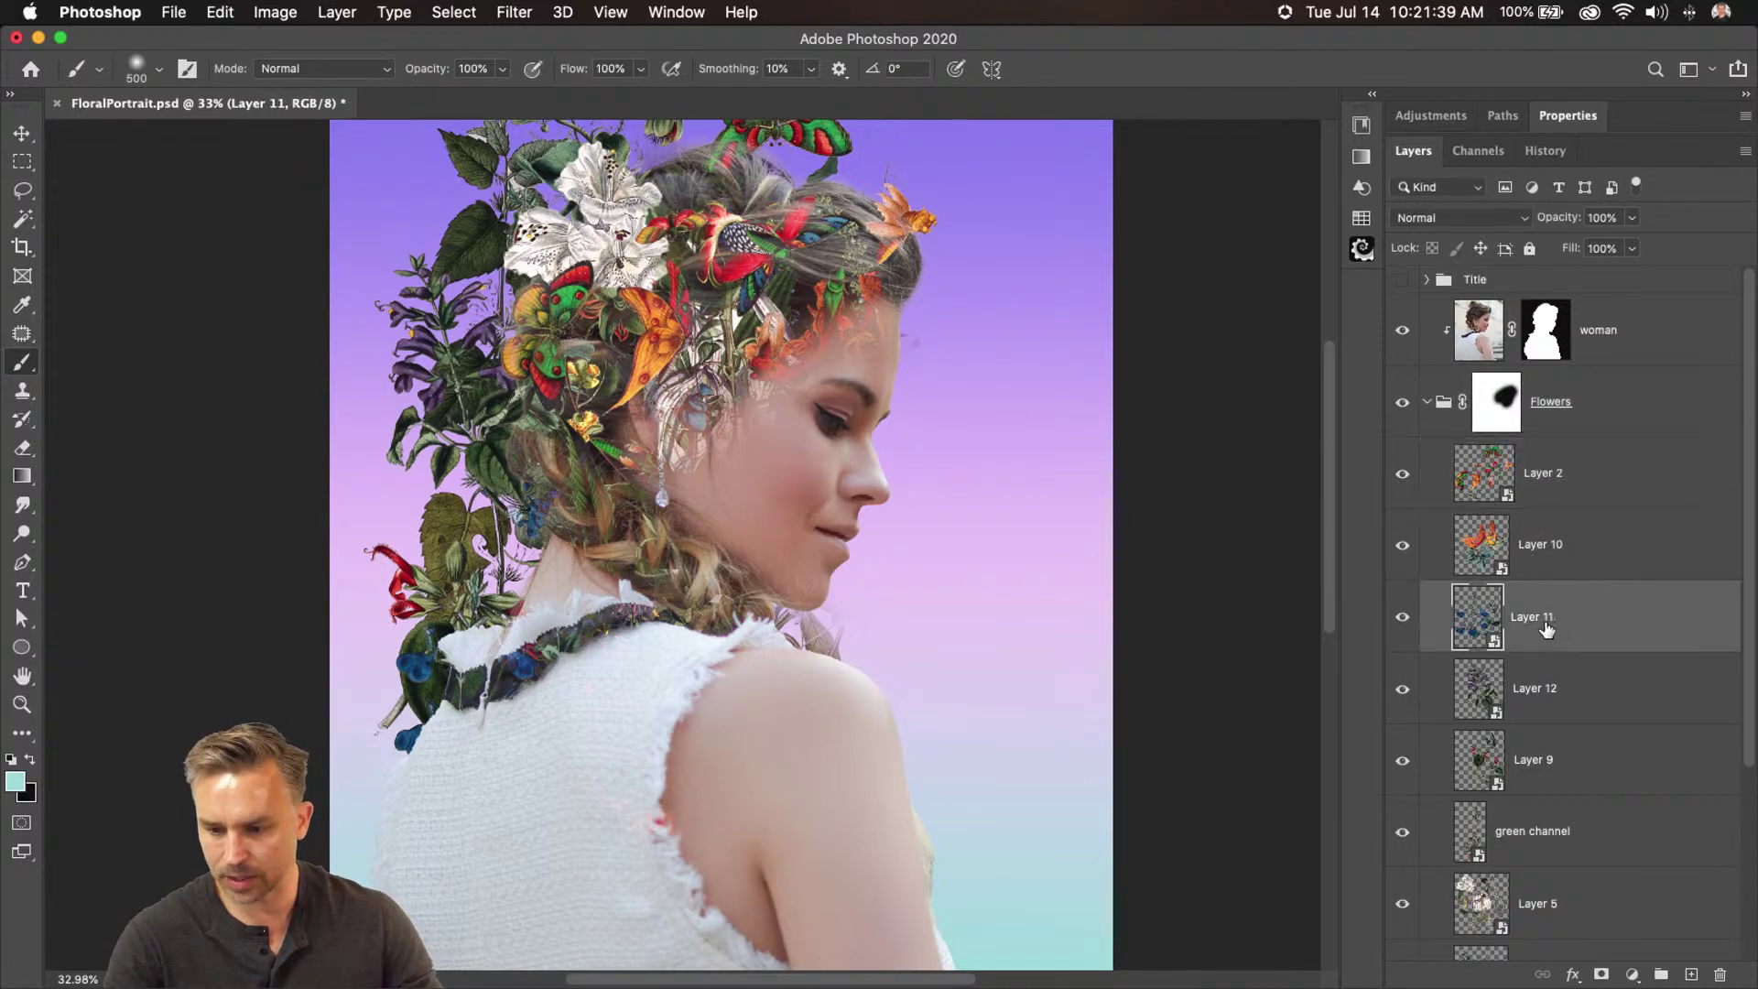
key(super+j)
drag(1553, 618, 1429, 297)
click(1426, 474)
Rotate the Layer 11 copy and position its blue flowers on the upper back of the woman's dress
key(v)
mouse_move(421, 595)
mouse_down()
mouse_move(540, 531)
mouse_move(524, 578)
mouse_up()
drag(410, 431, 859, 927)
drag(579, 681, 505, 767)
drag(396, 605, 437, 573)
key(Return)
drag(468, 755, 640, 432)
key(super+plus)
key(super+plus)
drag(673, 563, 646, 619)
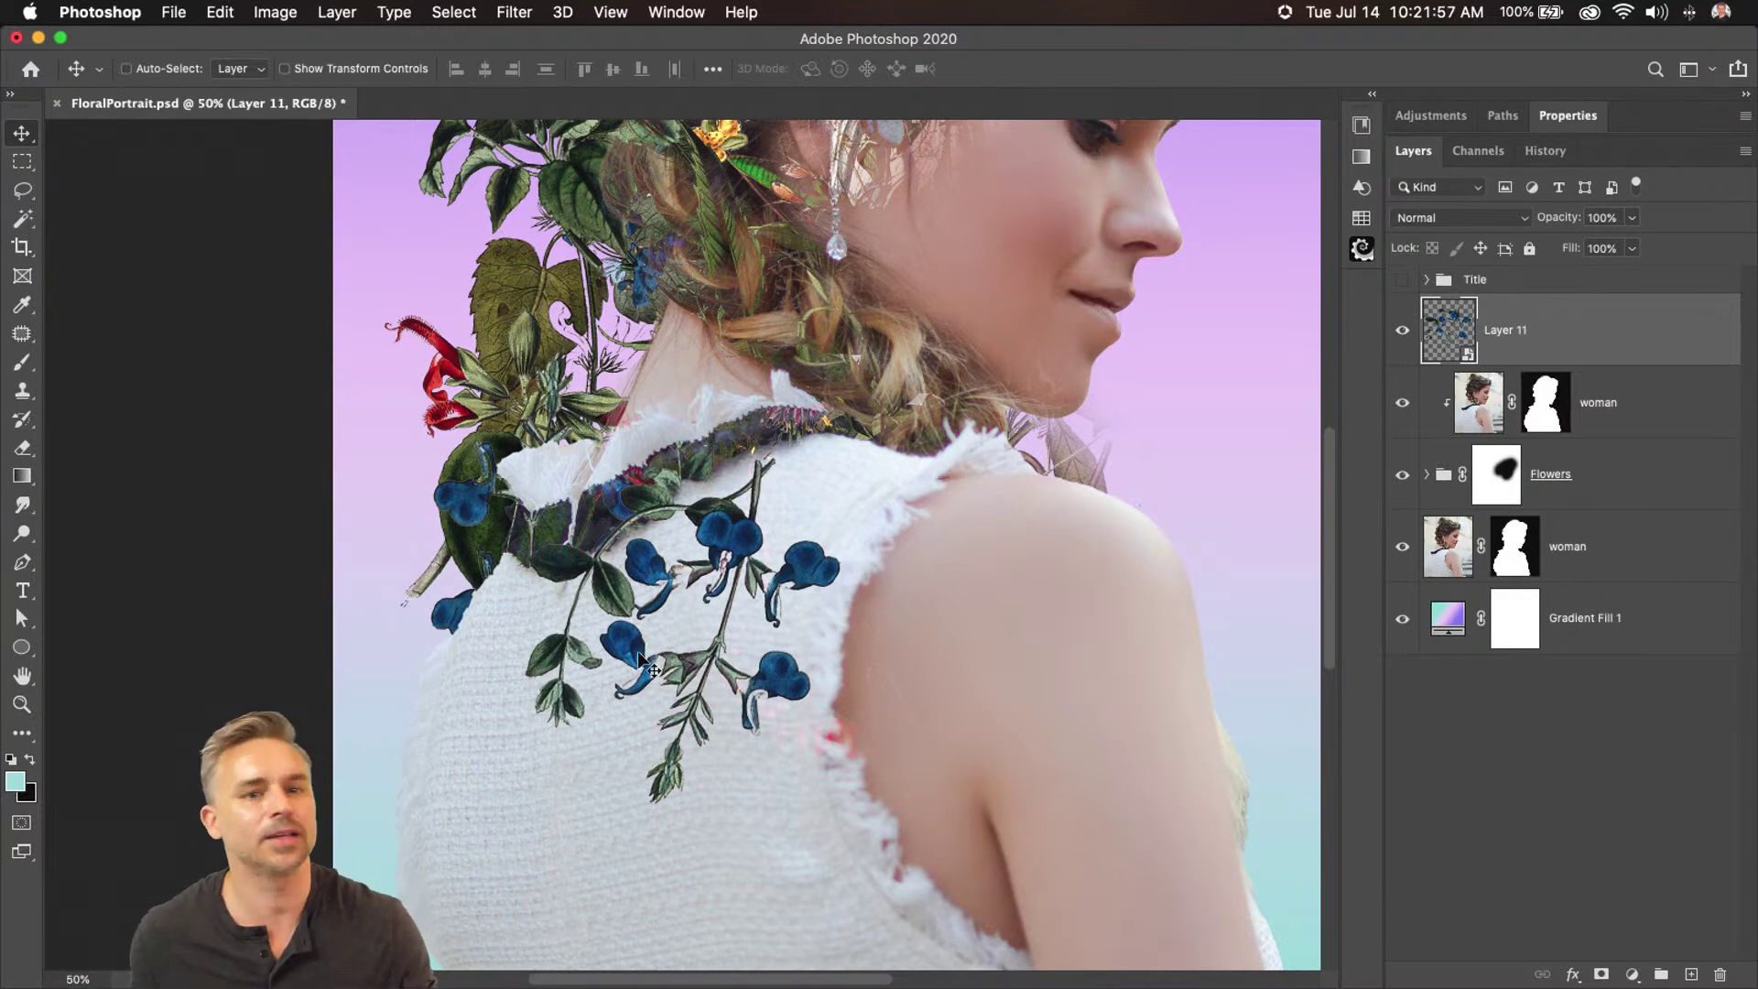
Warp the Layer 11 copy so the blue flowers curve around the woman's back and shoulder
click(231, 12)
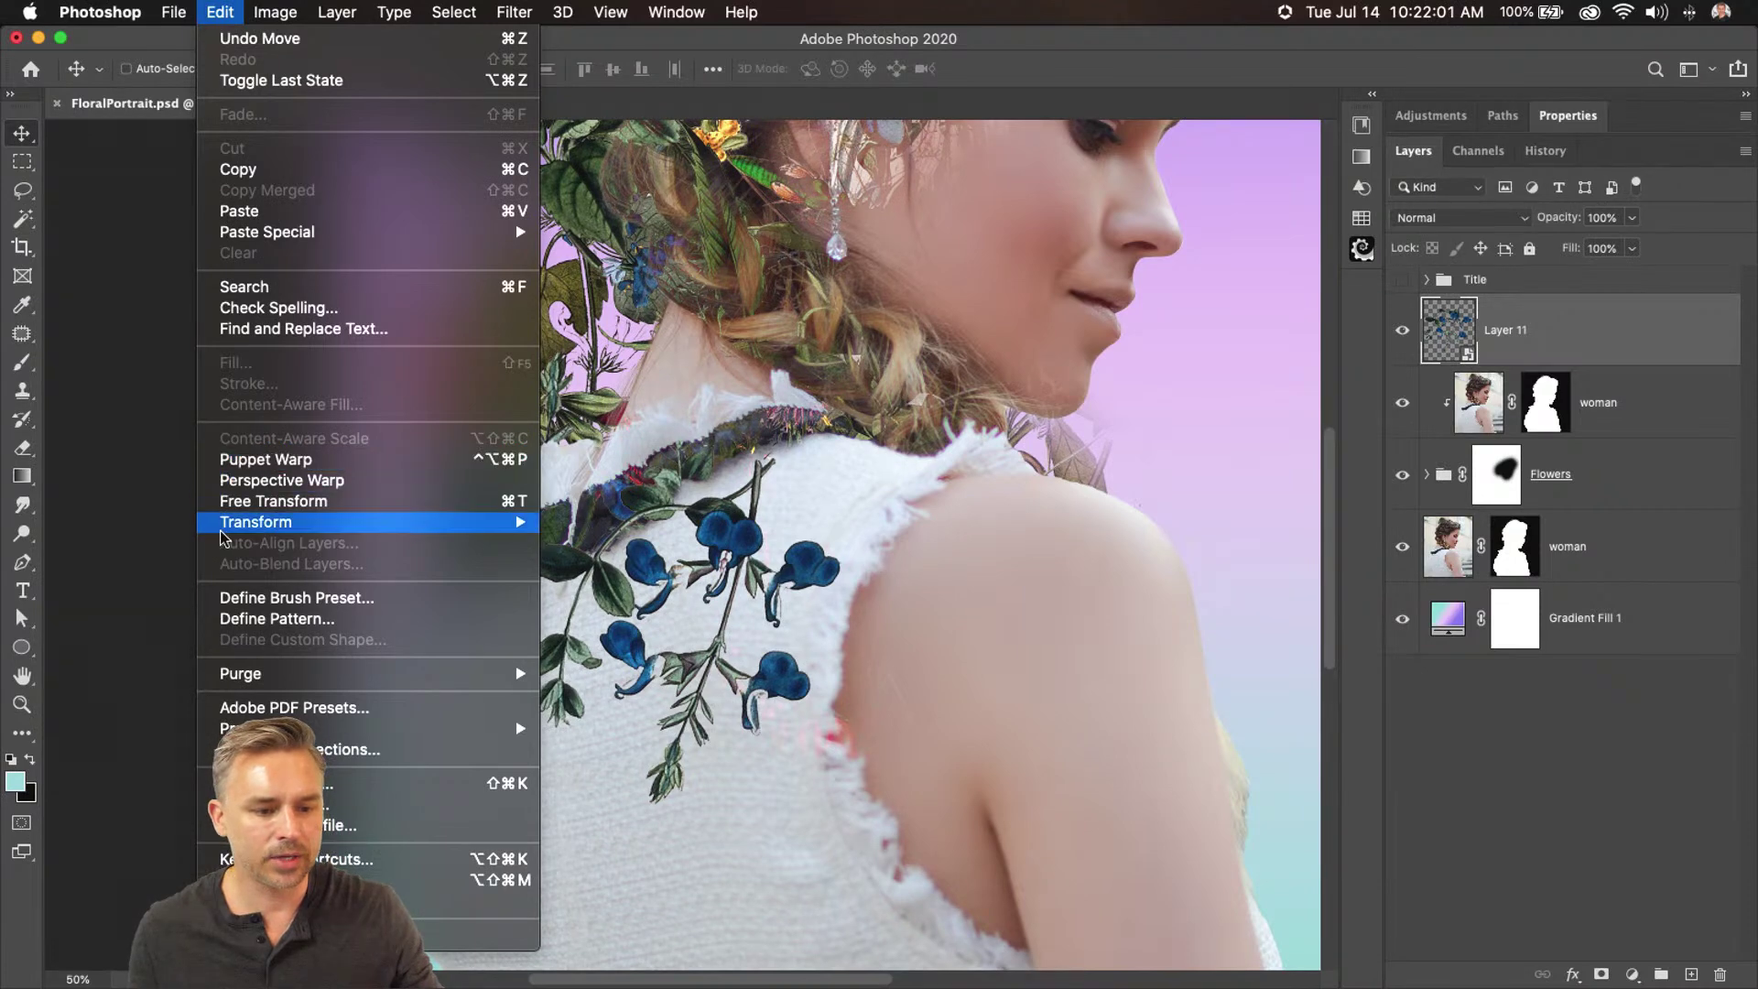
mouse_move(227, 531)
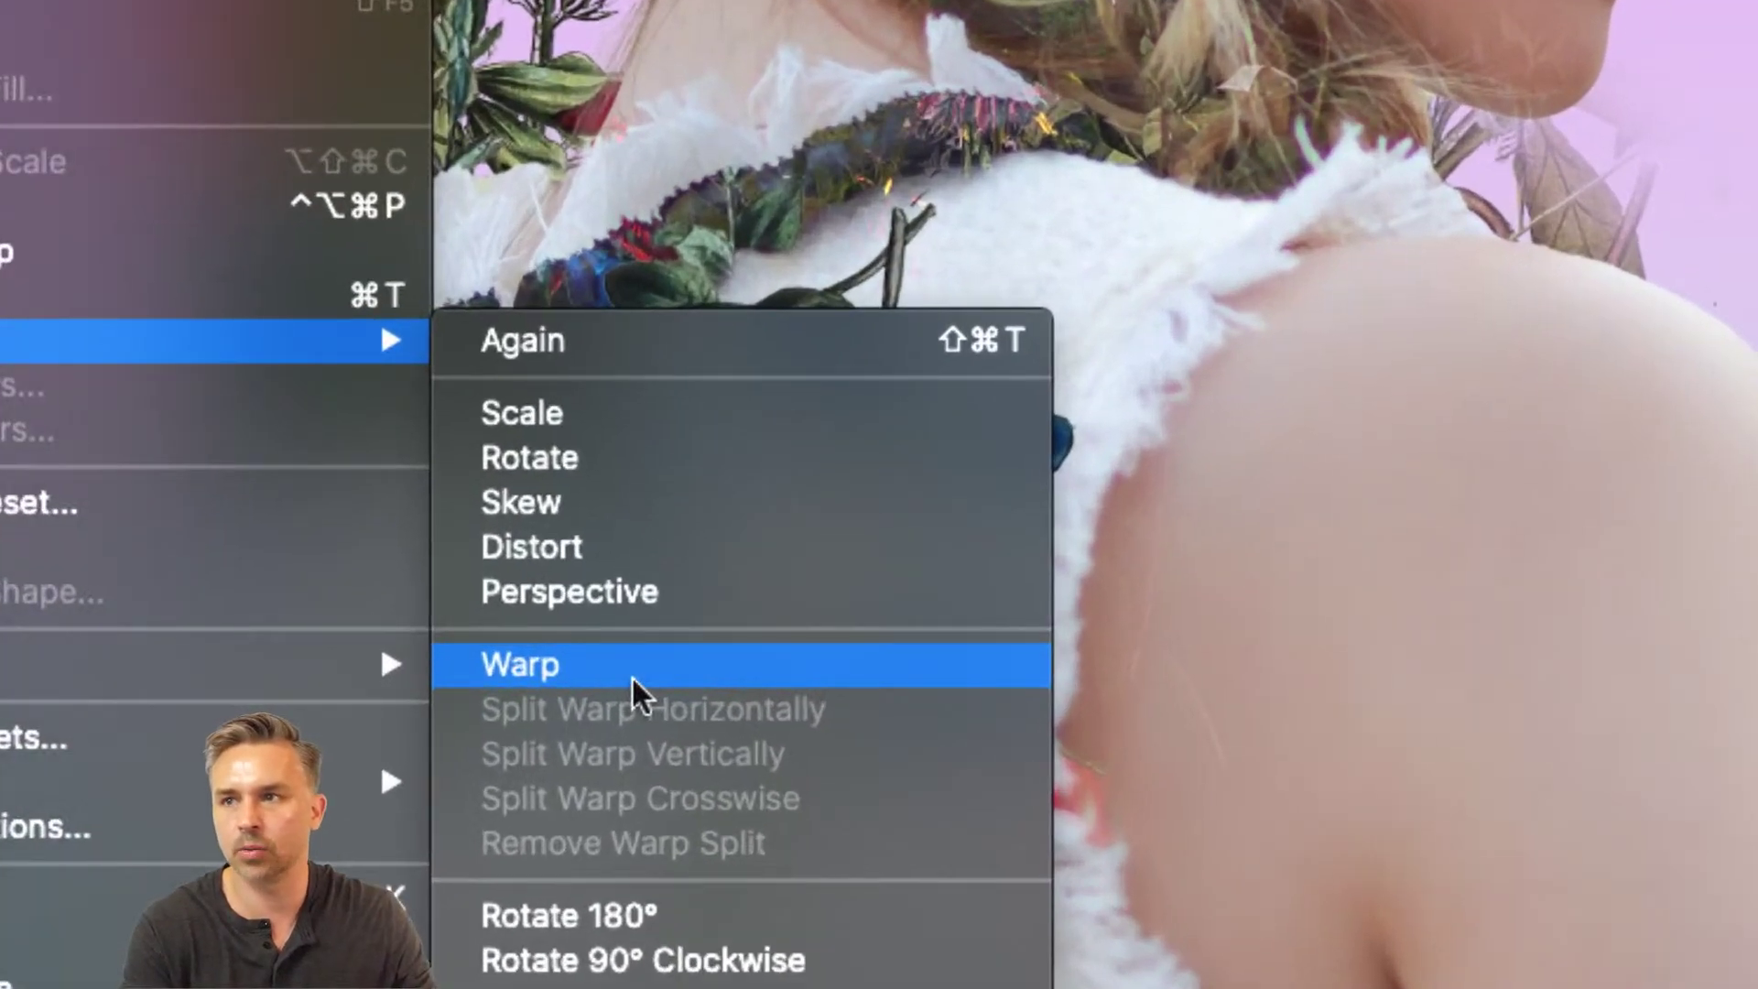
click(630, 674)
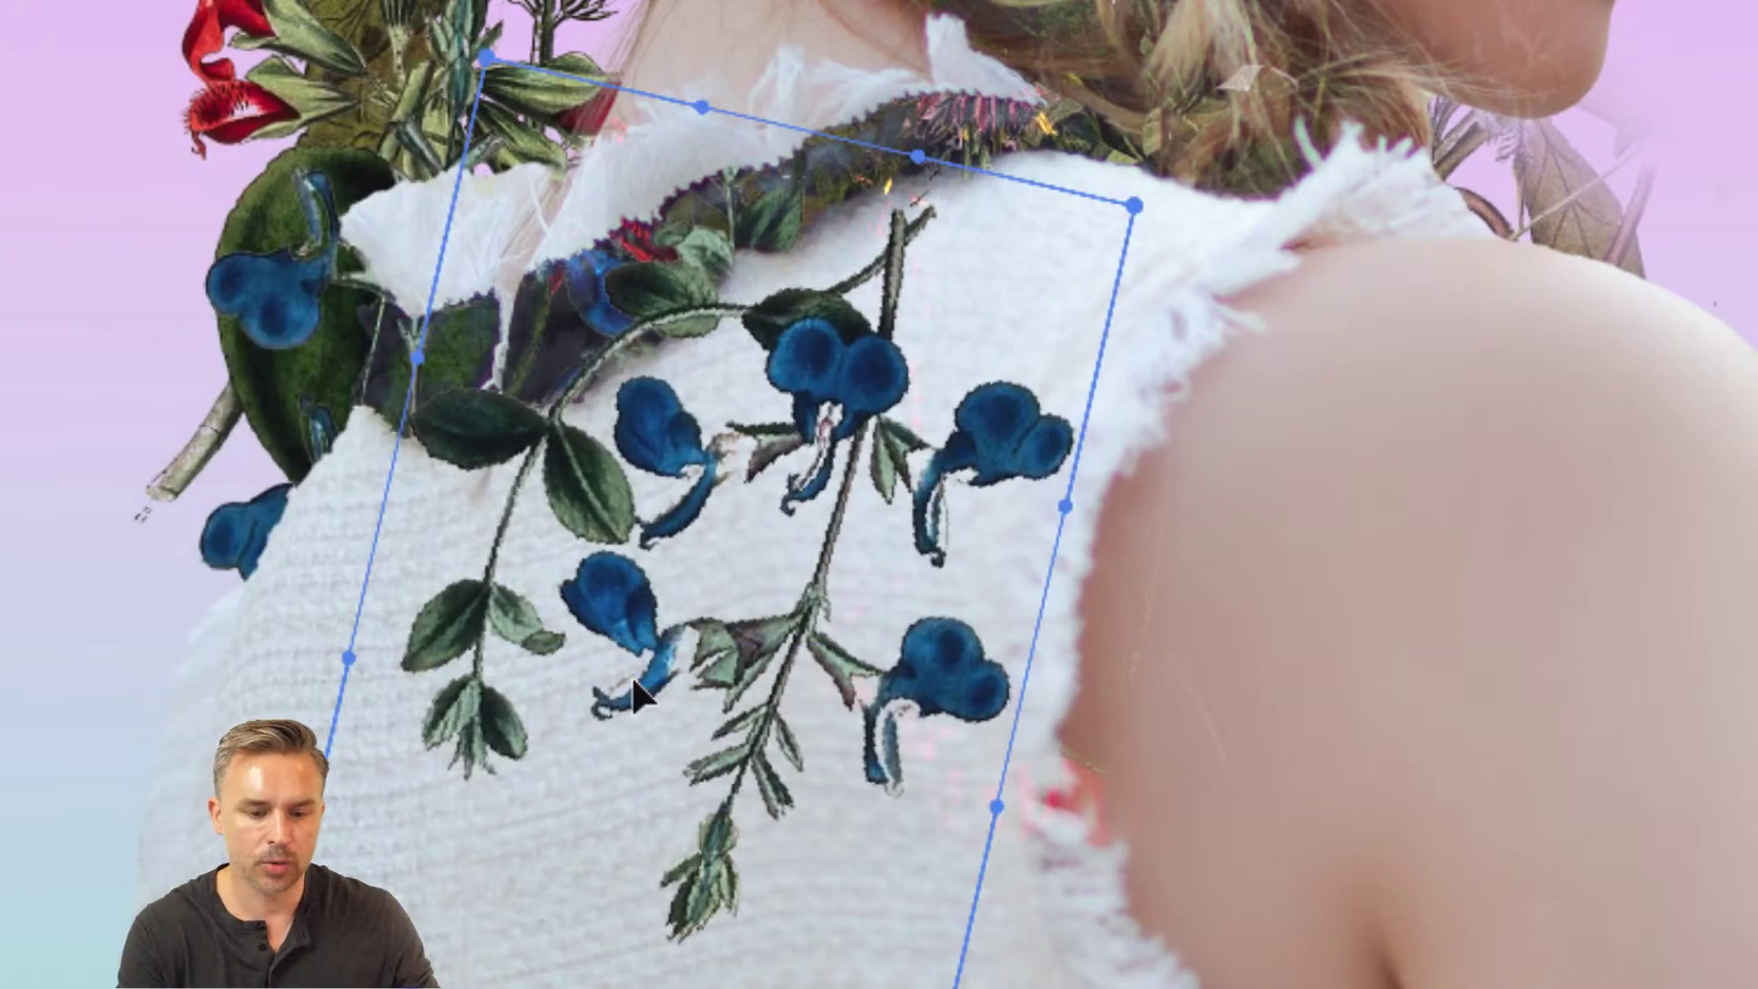
drag(994, 802, 738, 723)
drag(349, 657, 146, 505)
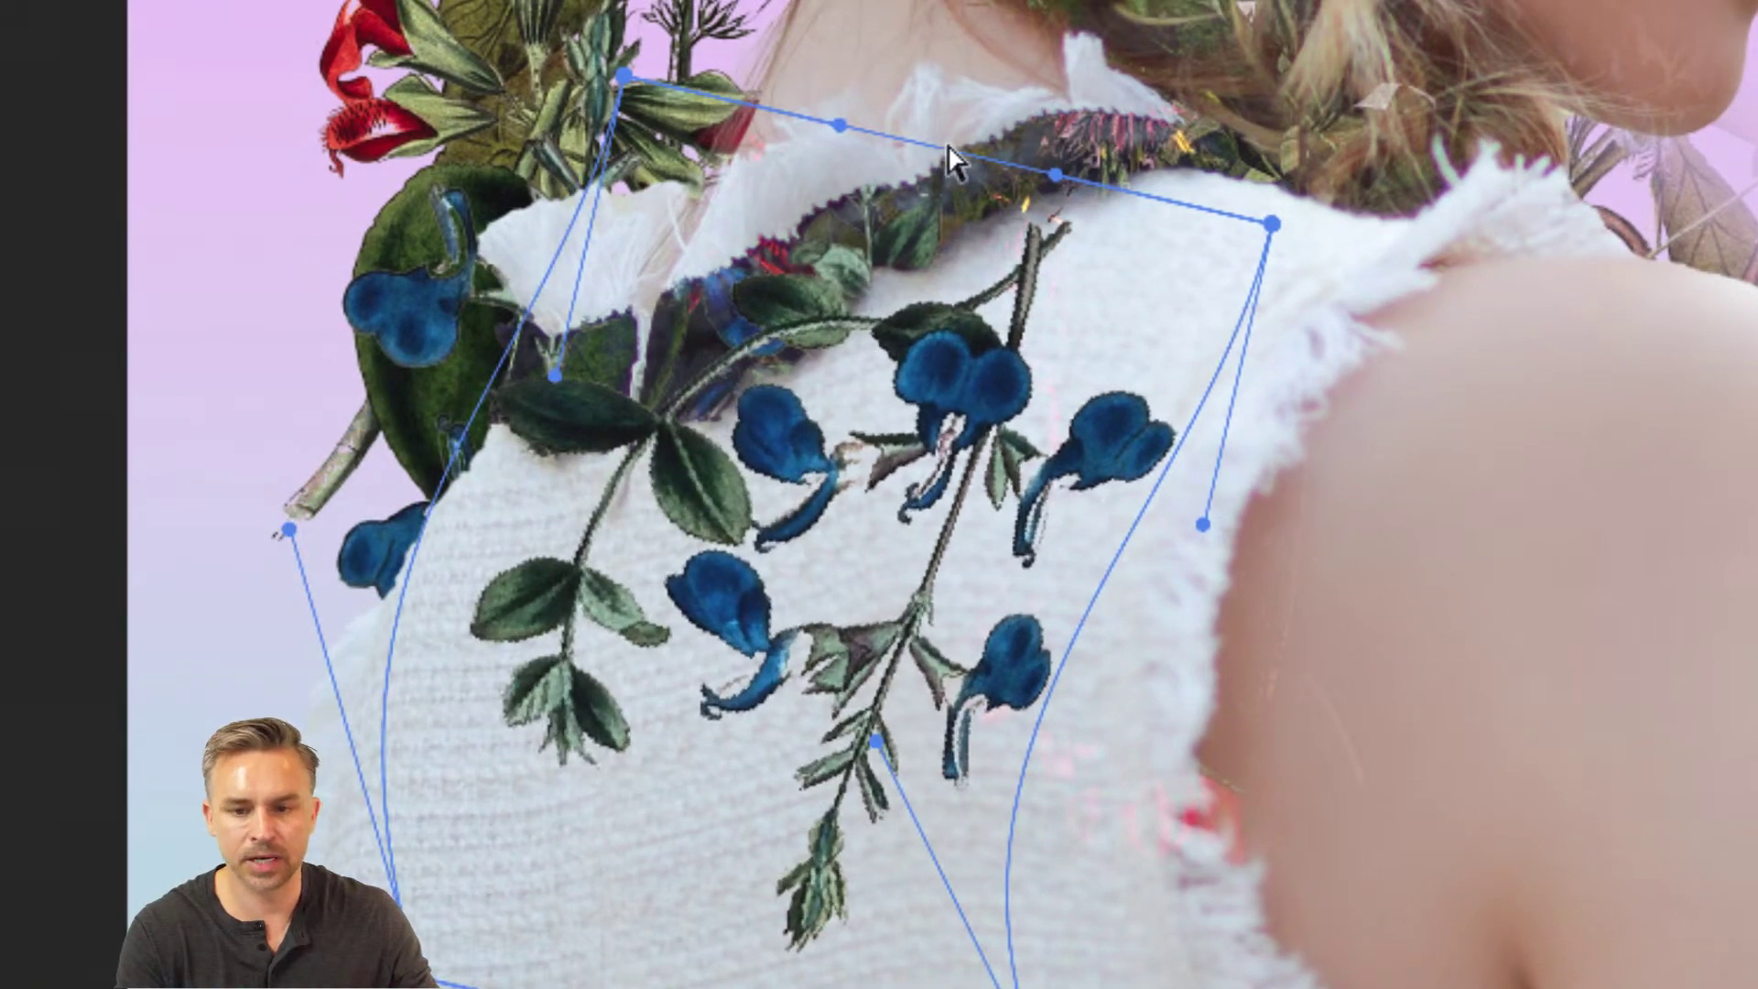
drag(1273, 223, 1406, 199)
drag(1202, 524, 1092, 357)
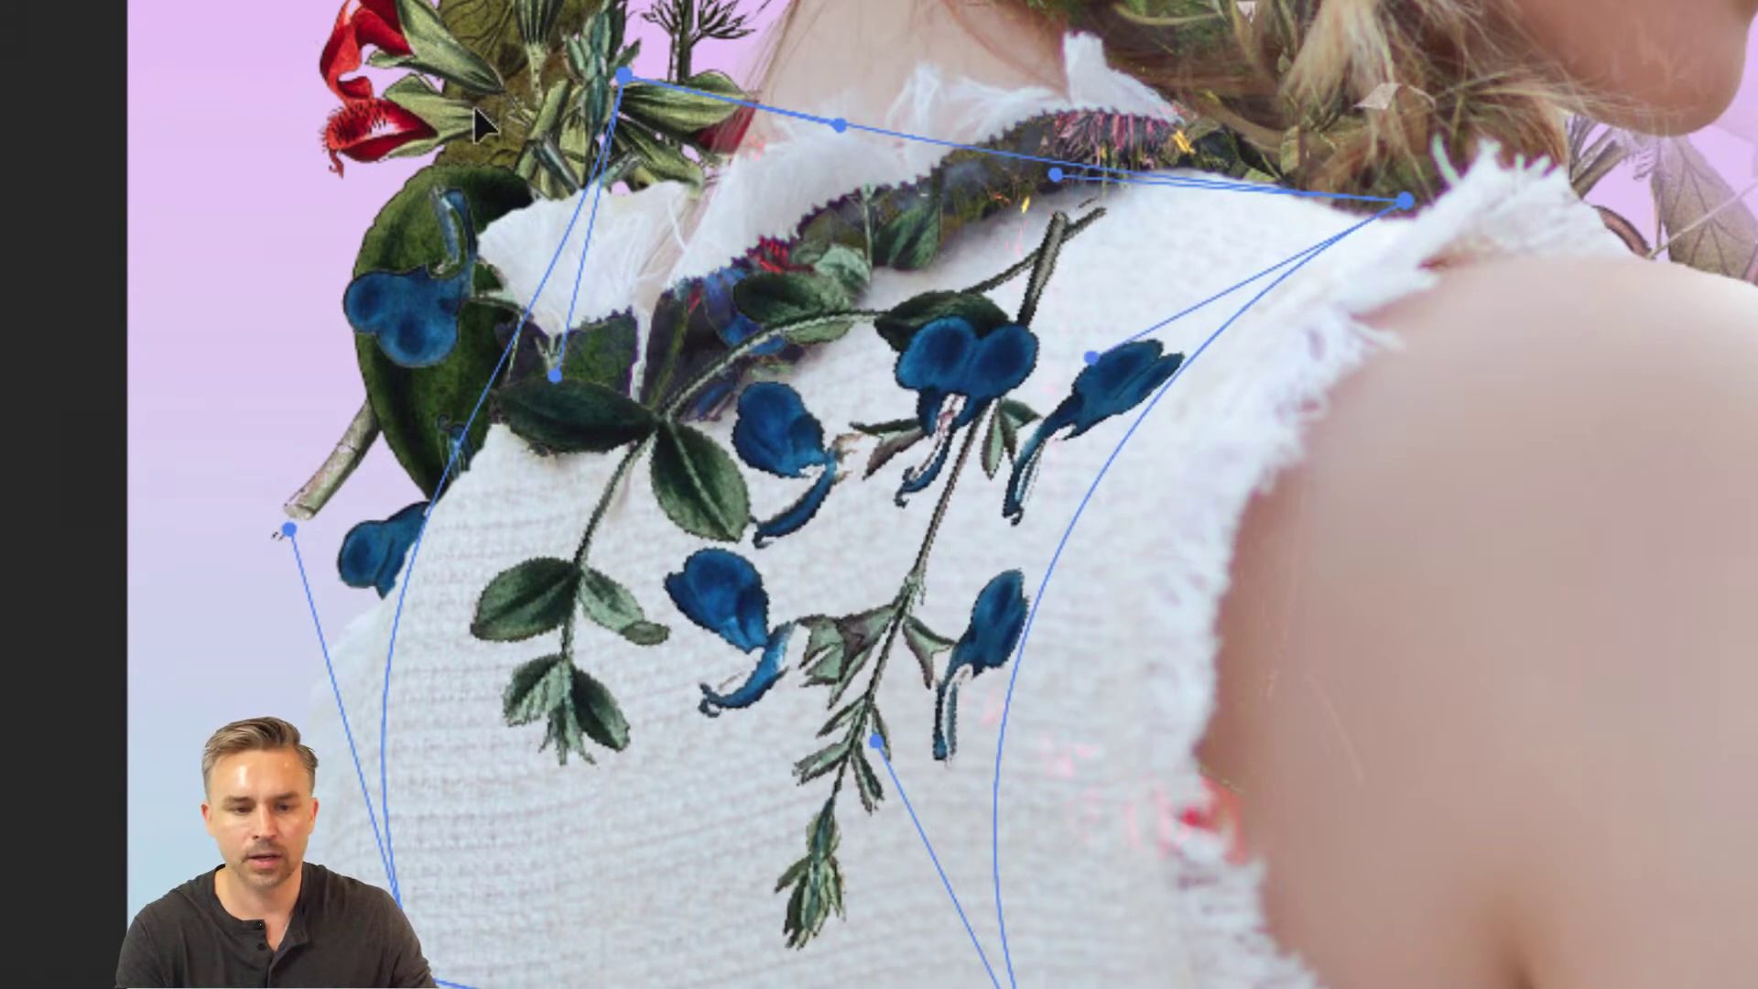
drag(553, 374, 306, 200)
drag(837, 122, 1313, 3)
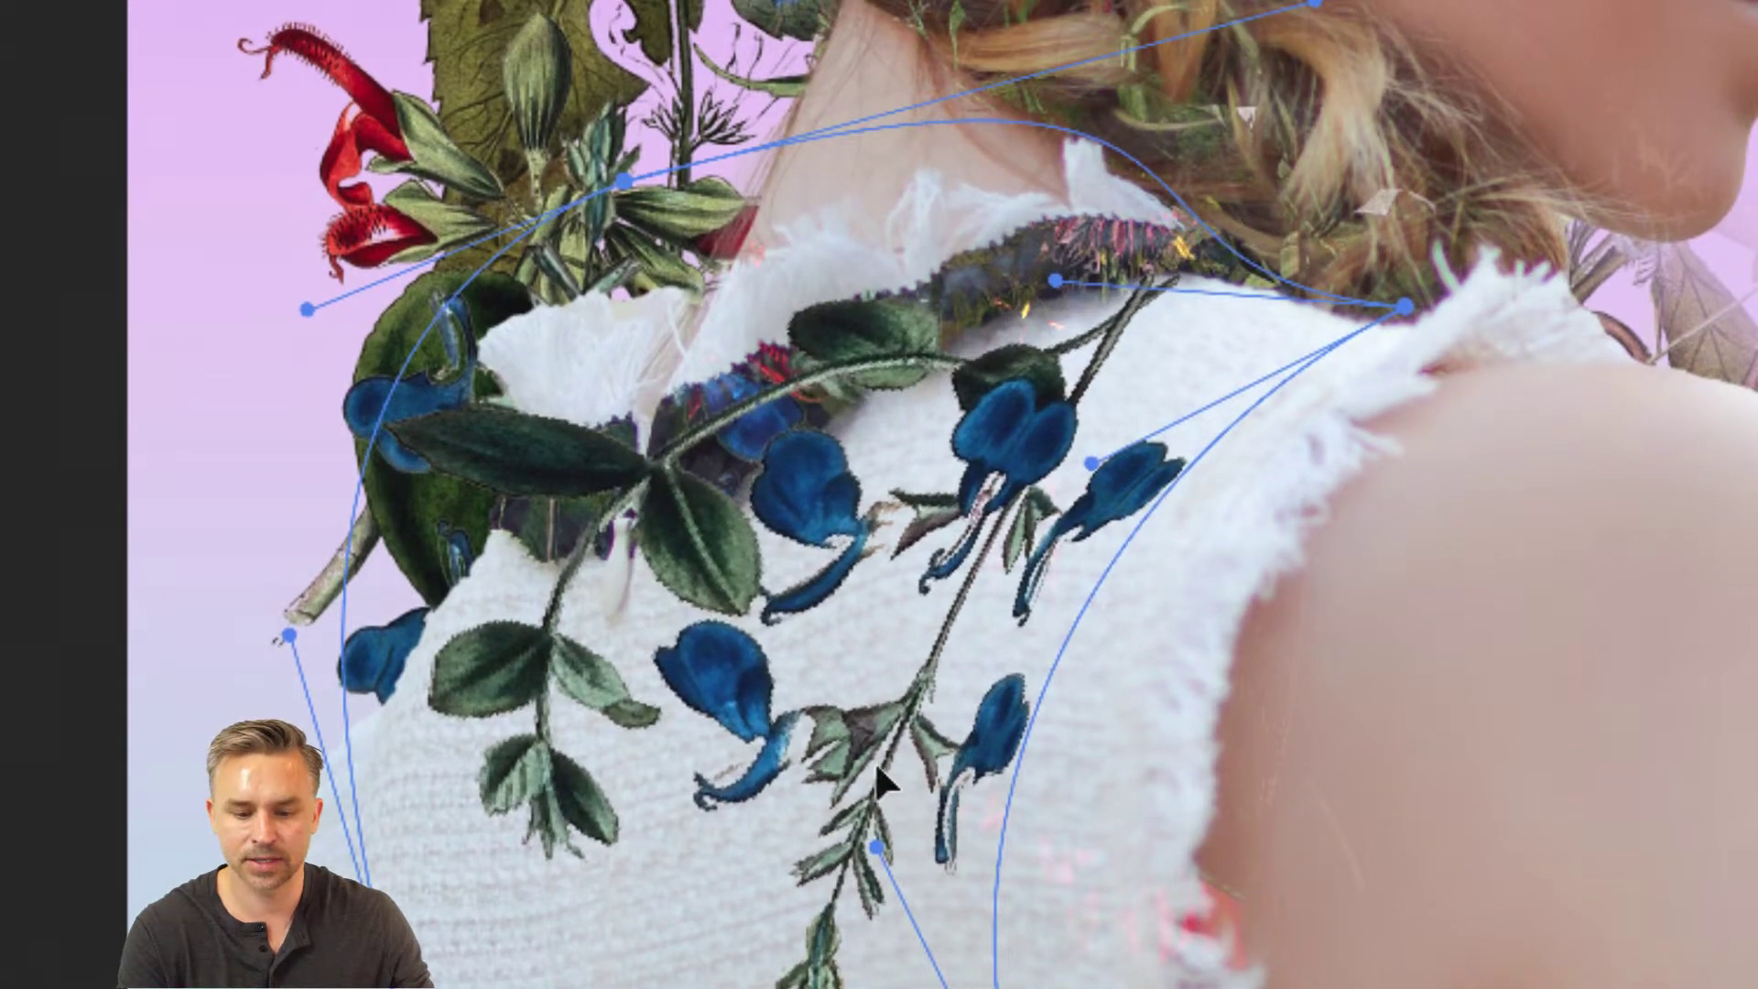
key(Return)
key(super+minus)
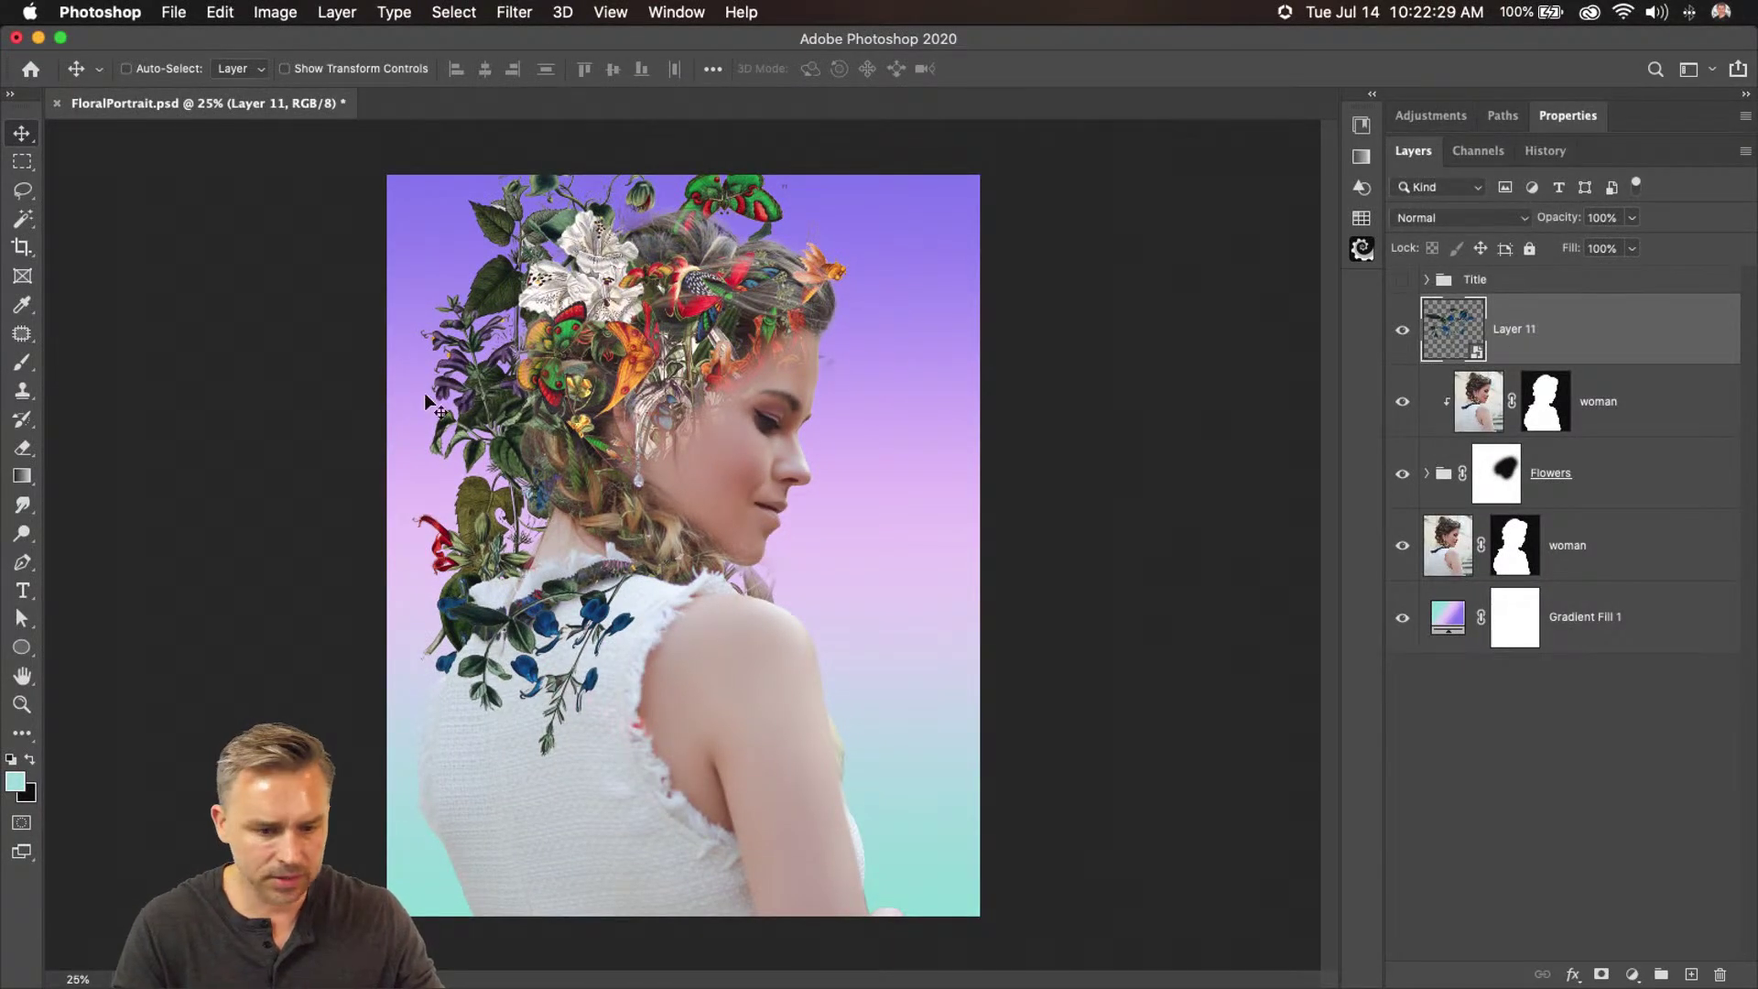
Warp the Layer 11 copy again with a vertical split in the grid, bending its middle to follow the upper back
click(220, 12)
click(219, 12)
click(220, 12)
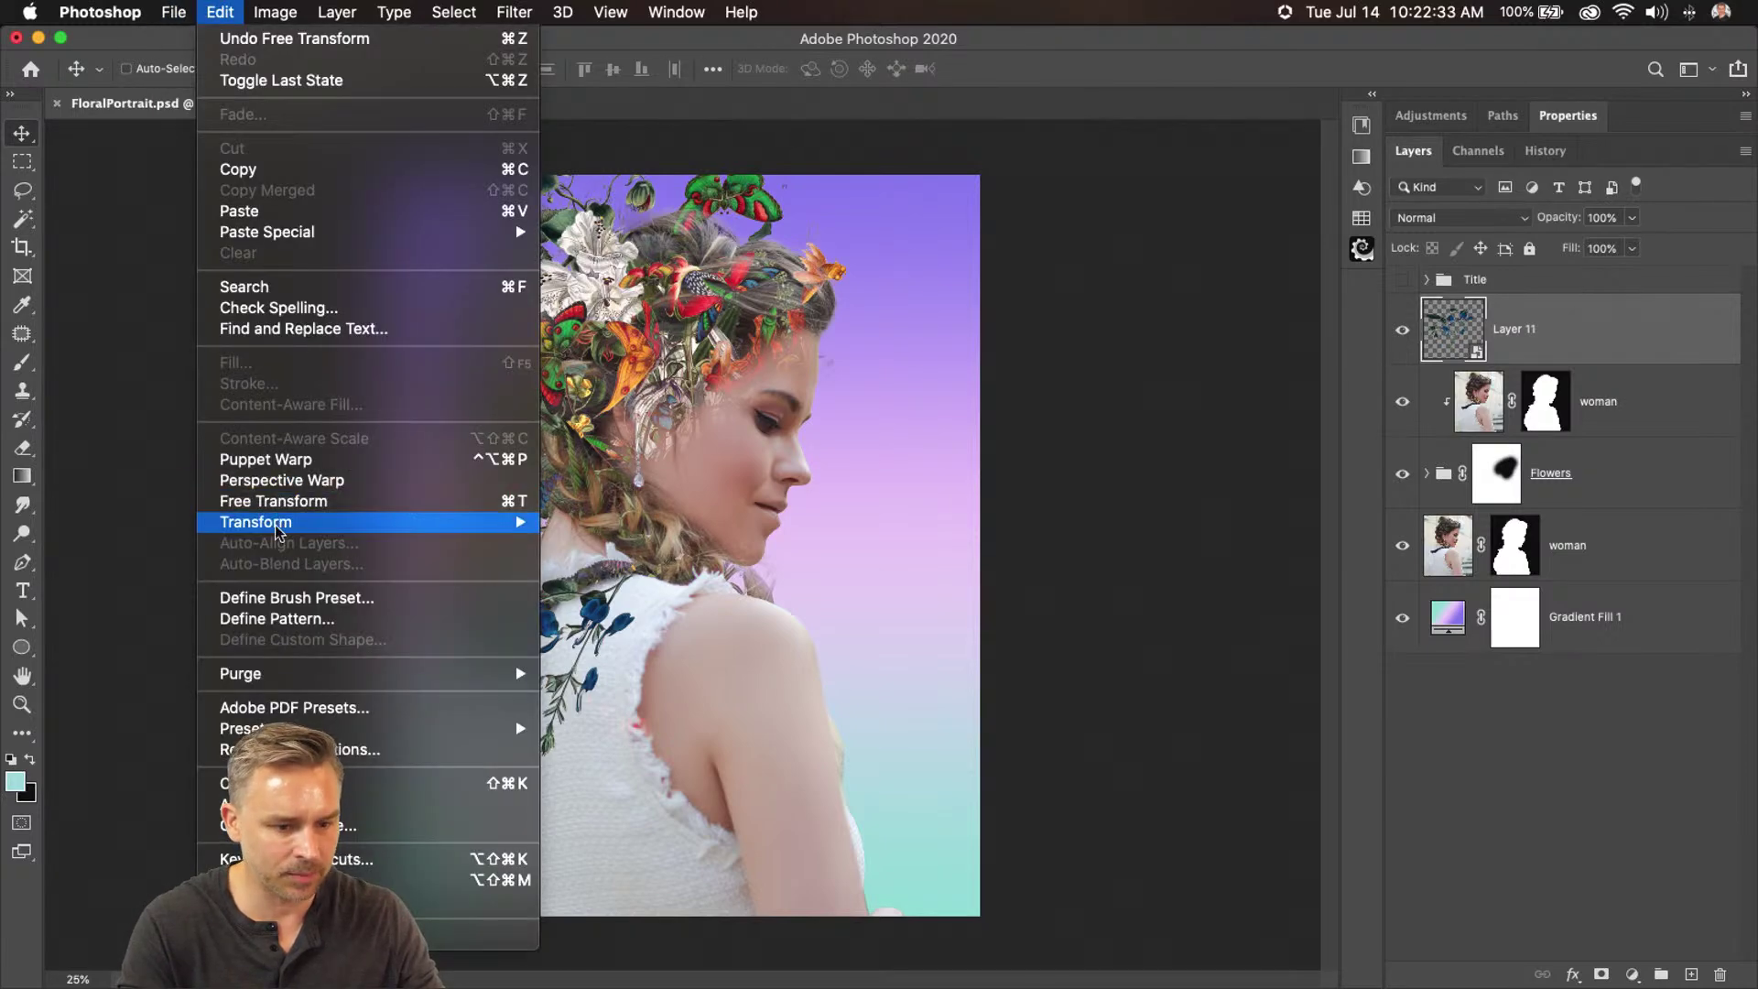
mouse_move(494, 522)
click(582, 672)
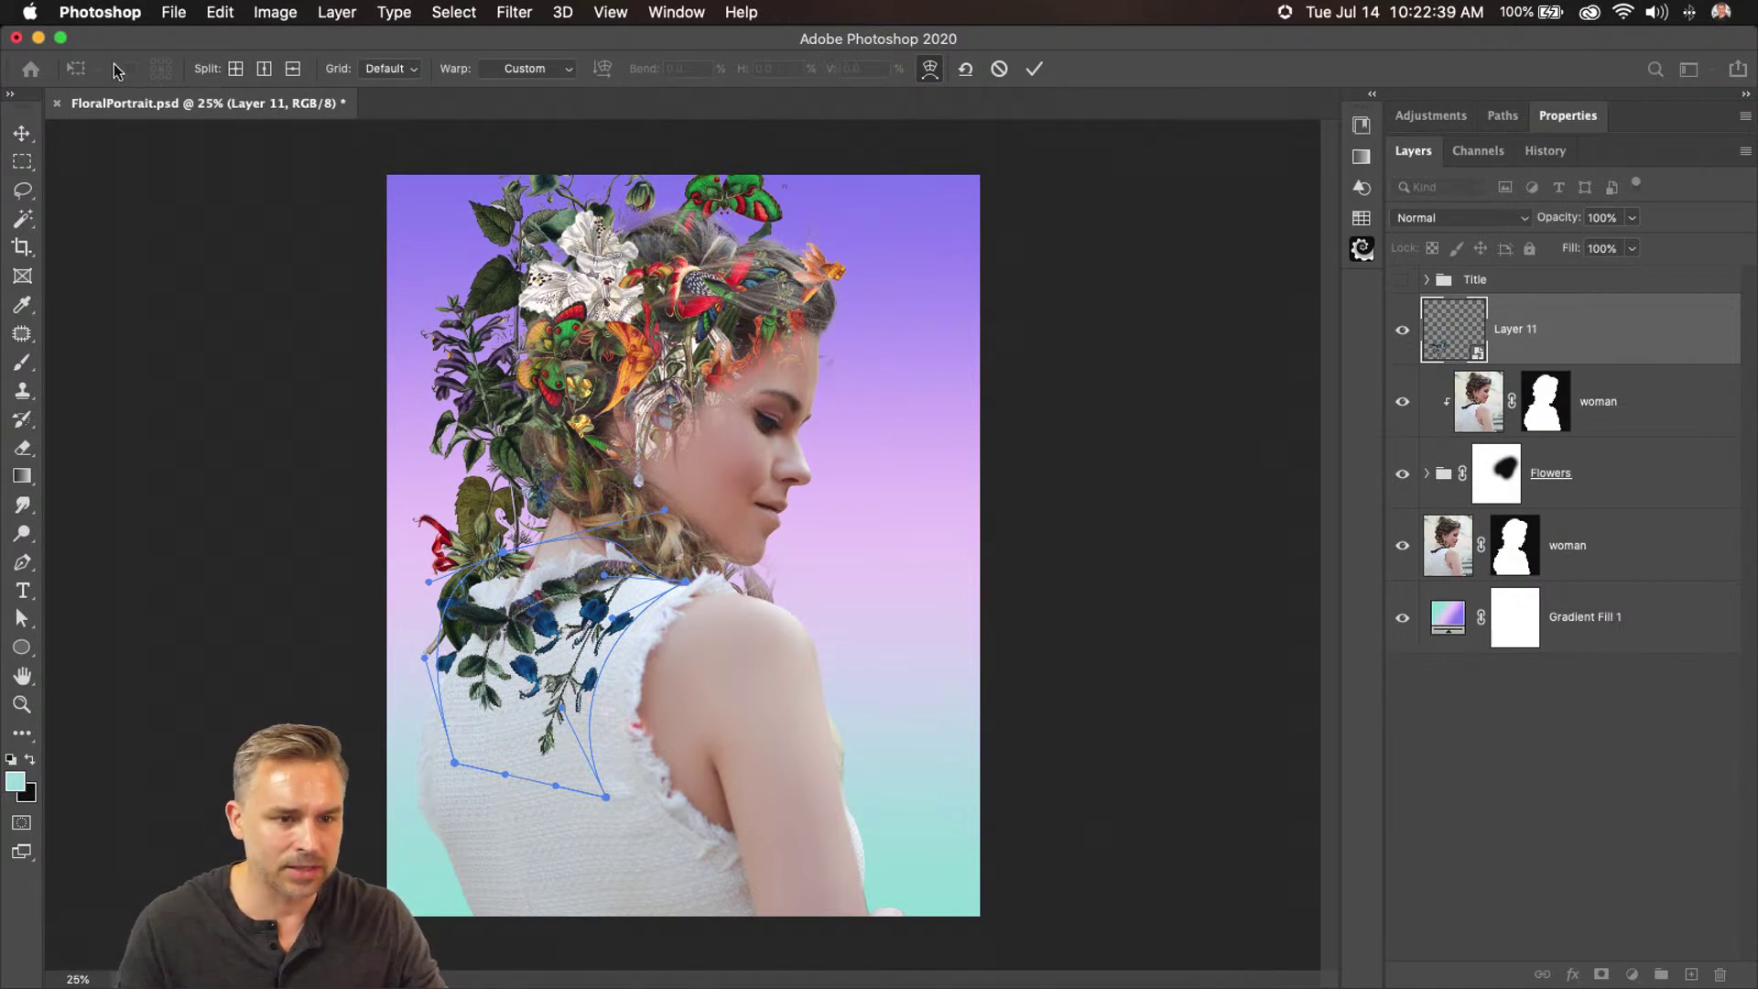
click(542, 657)
drag(542, 657, 500, 648)
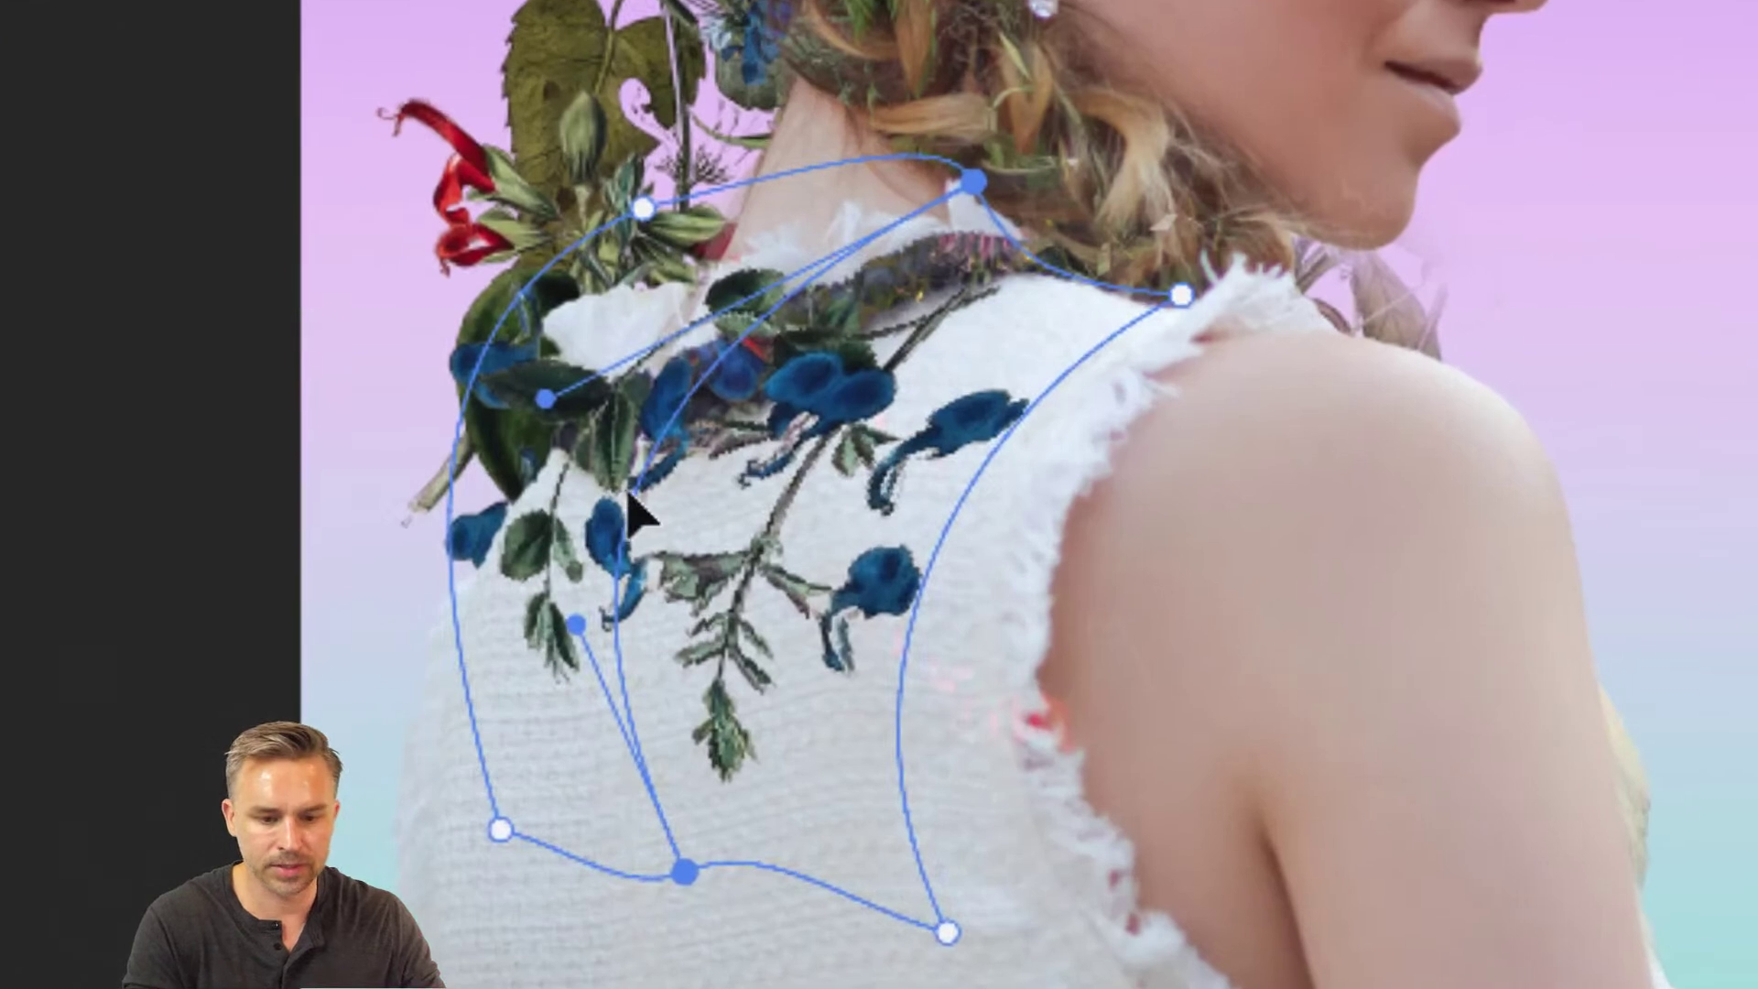
mouse_move(629, 494)
mouse_down()
mouse_move(745, 510)
mouse_move(647, 510)
mouse_move(691, 499)
mouse_move(623, 517)
mouse_move(641, 513)
mouse_up()
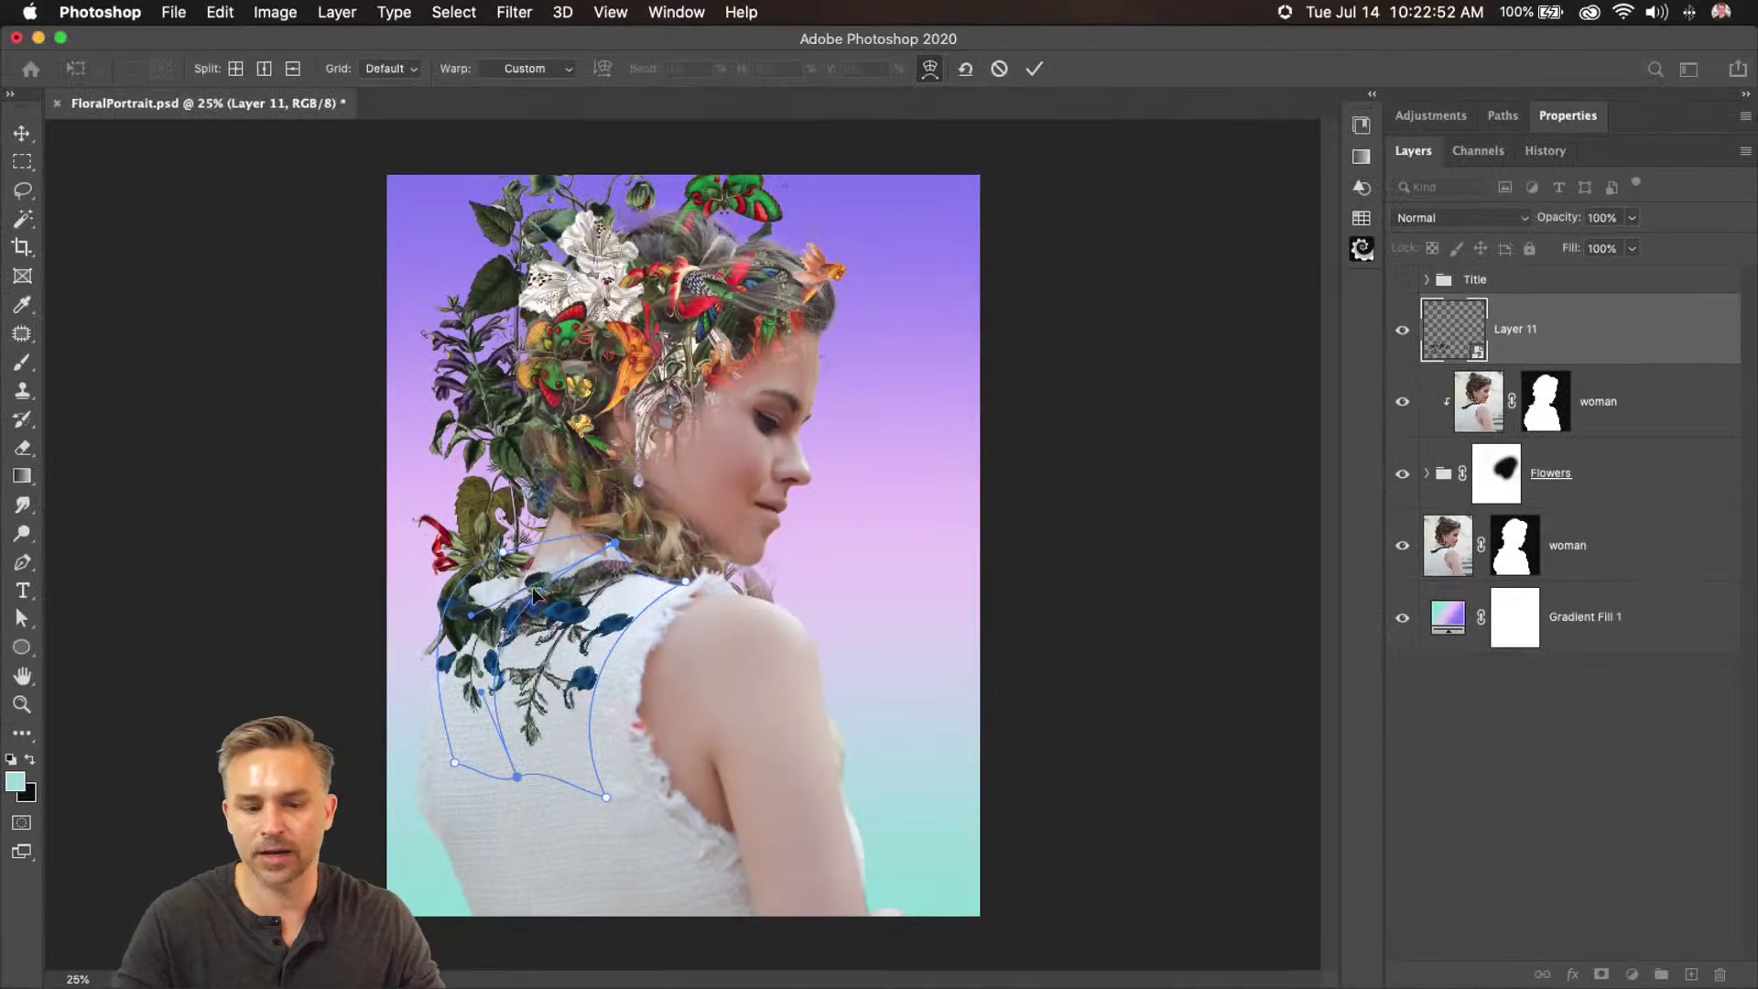
key(Return)
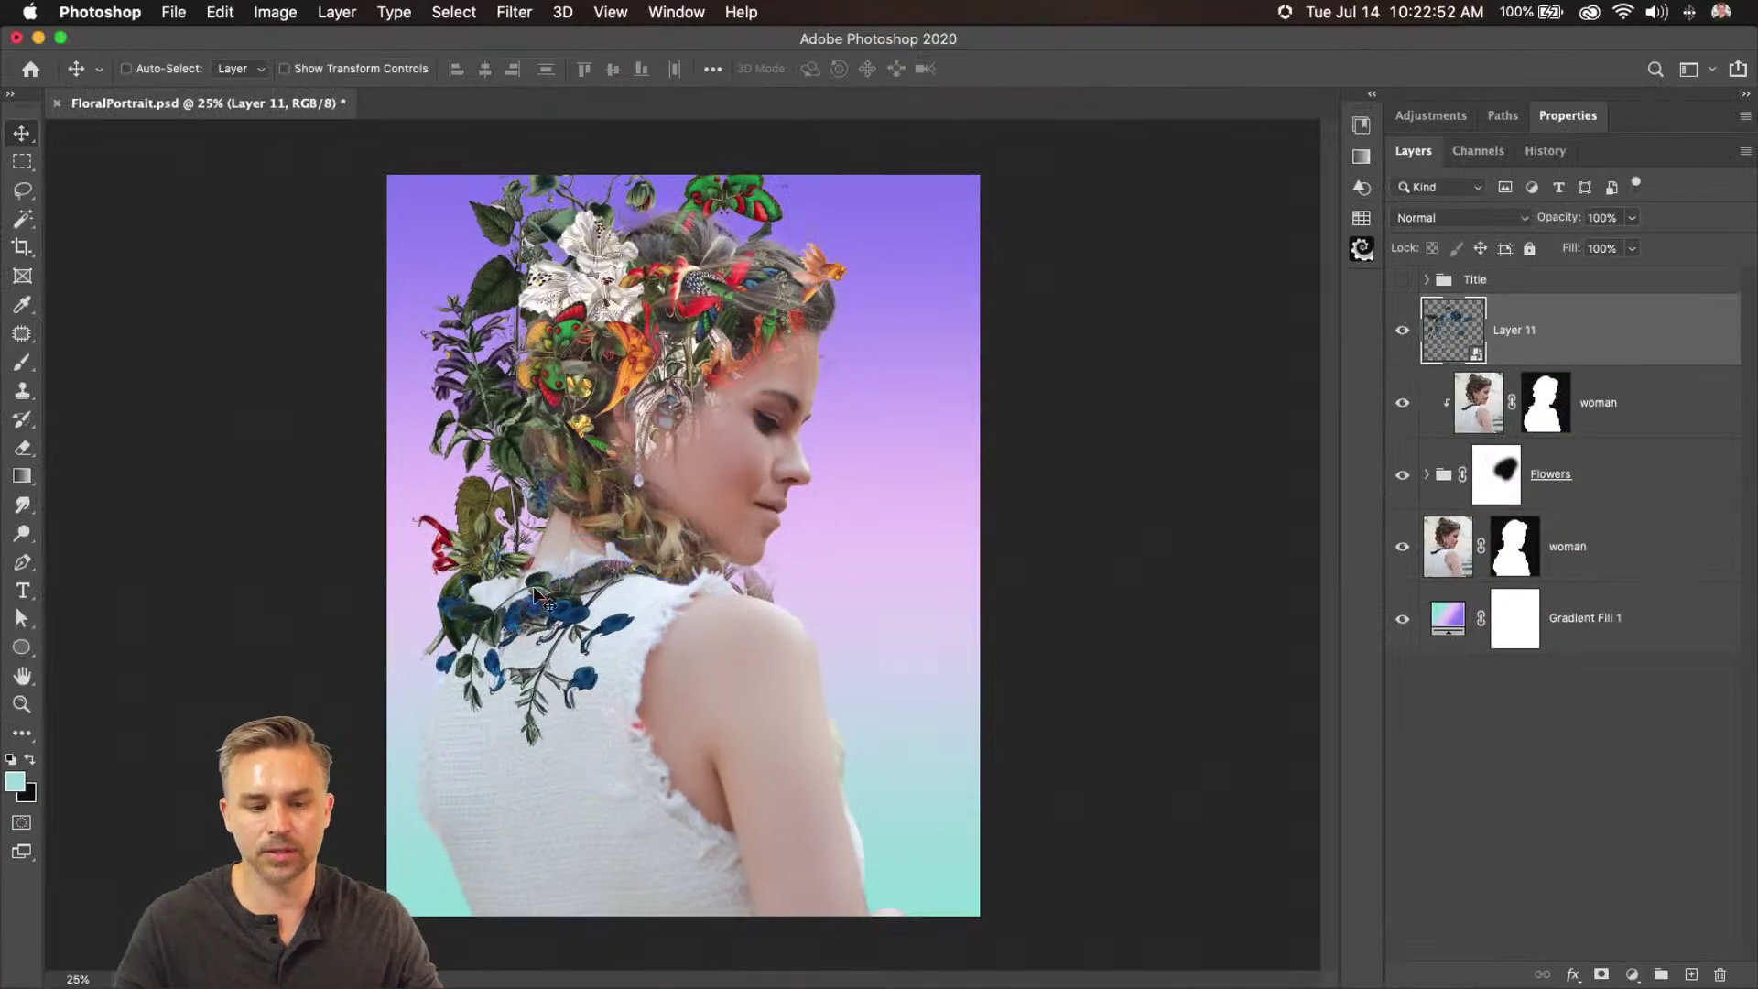
Duplicate Layer 10 above the Layer 11 copy, place its orange flowers on the back of the dress, and collapse the Flowers group
click(1424, 486)
click(1426, 476)
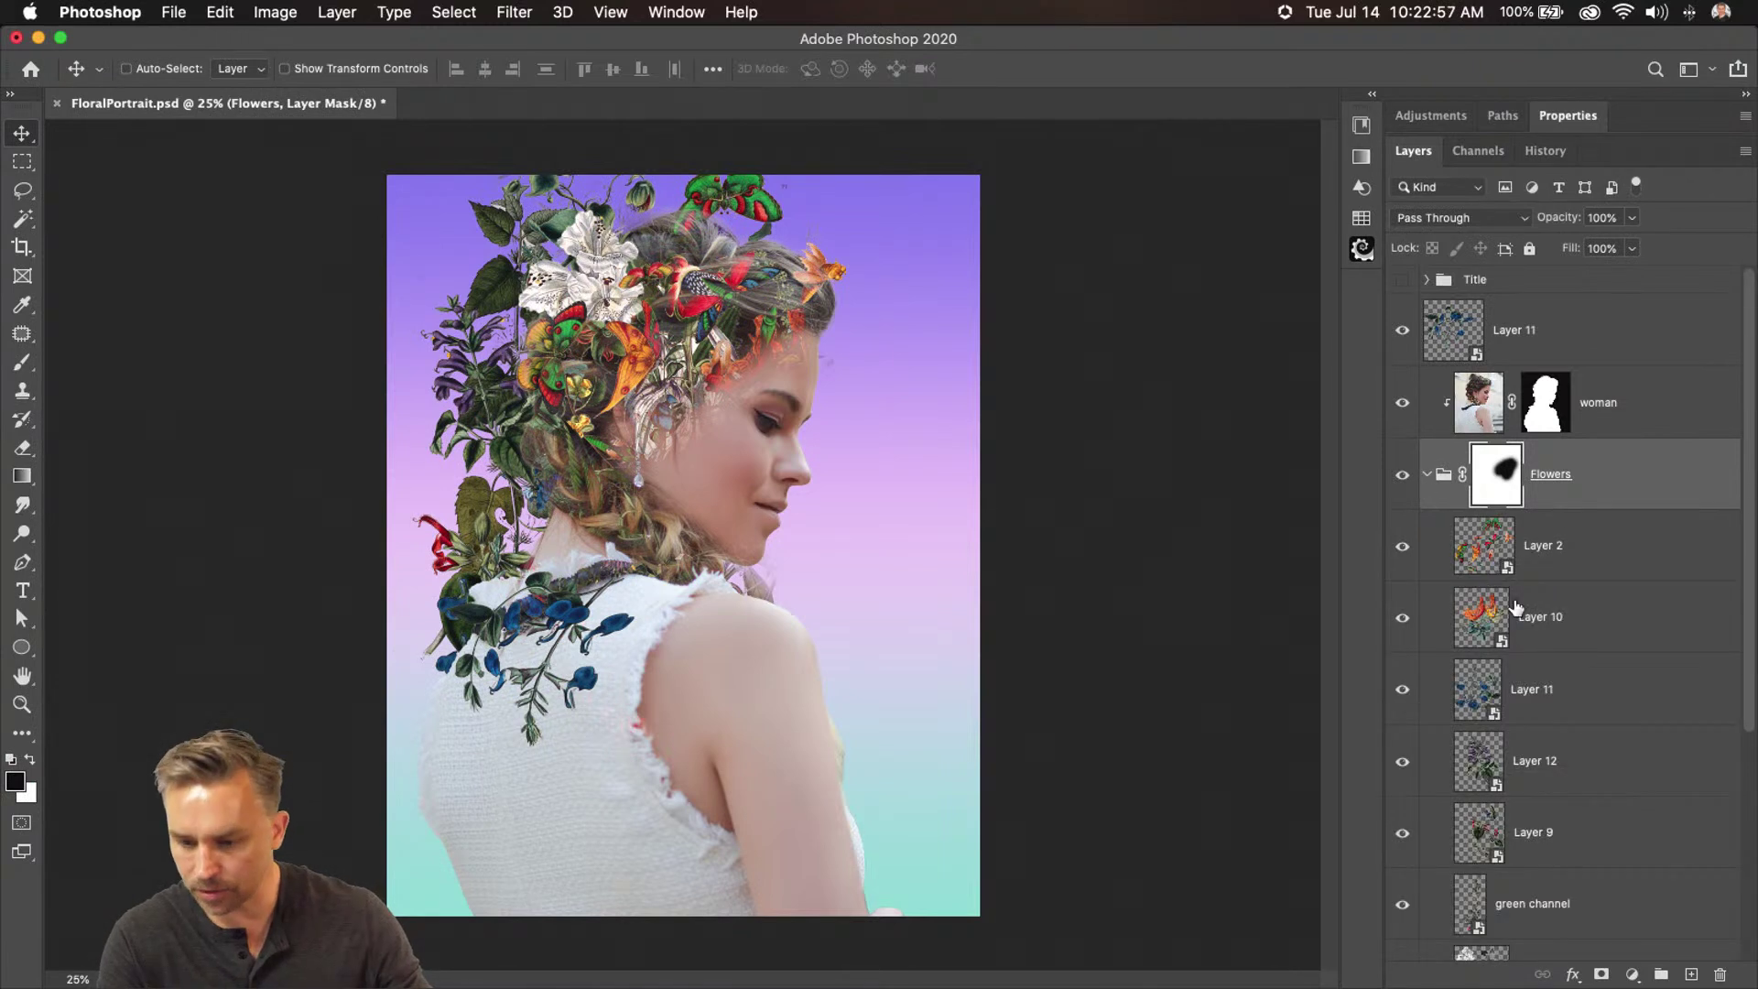
click(1542, 620)
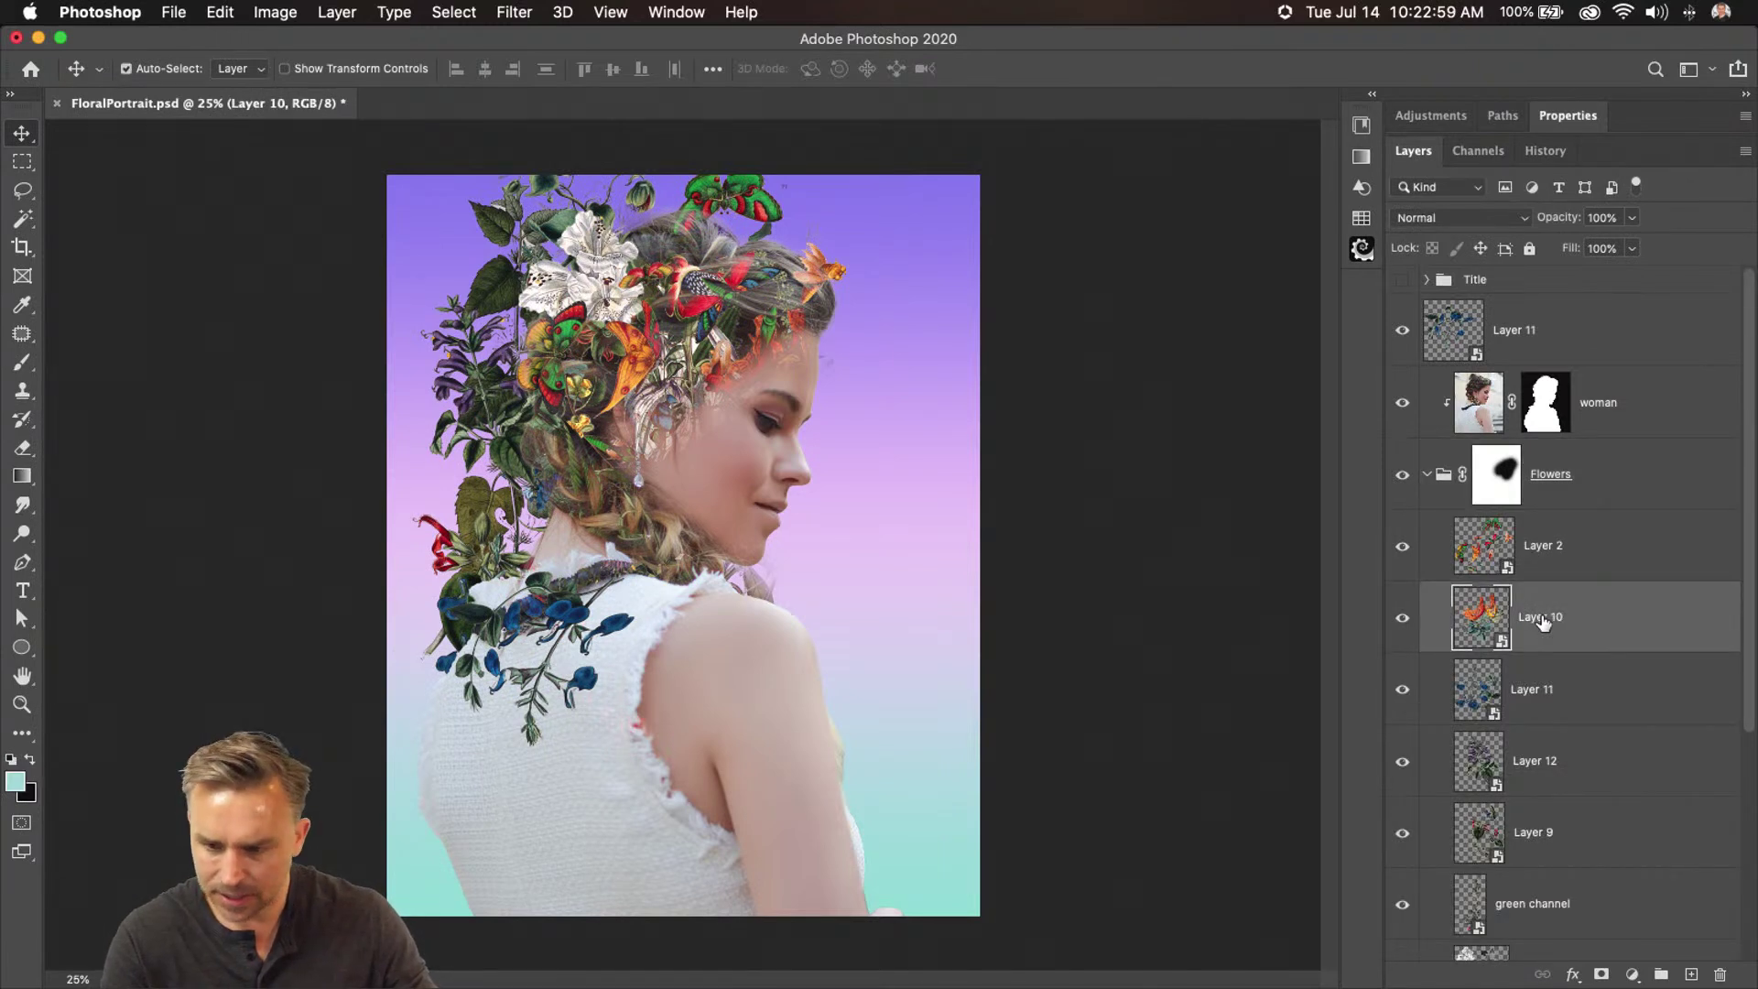
key(super+j)
drag(1555, 620, 1511, 297)
drag(726, 404, 472, 732)
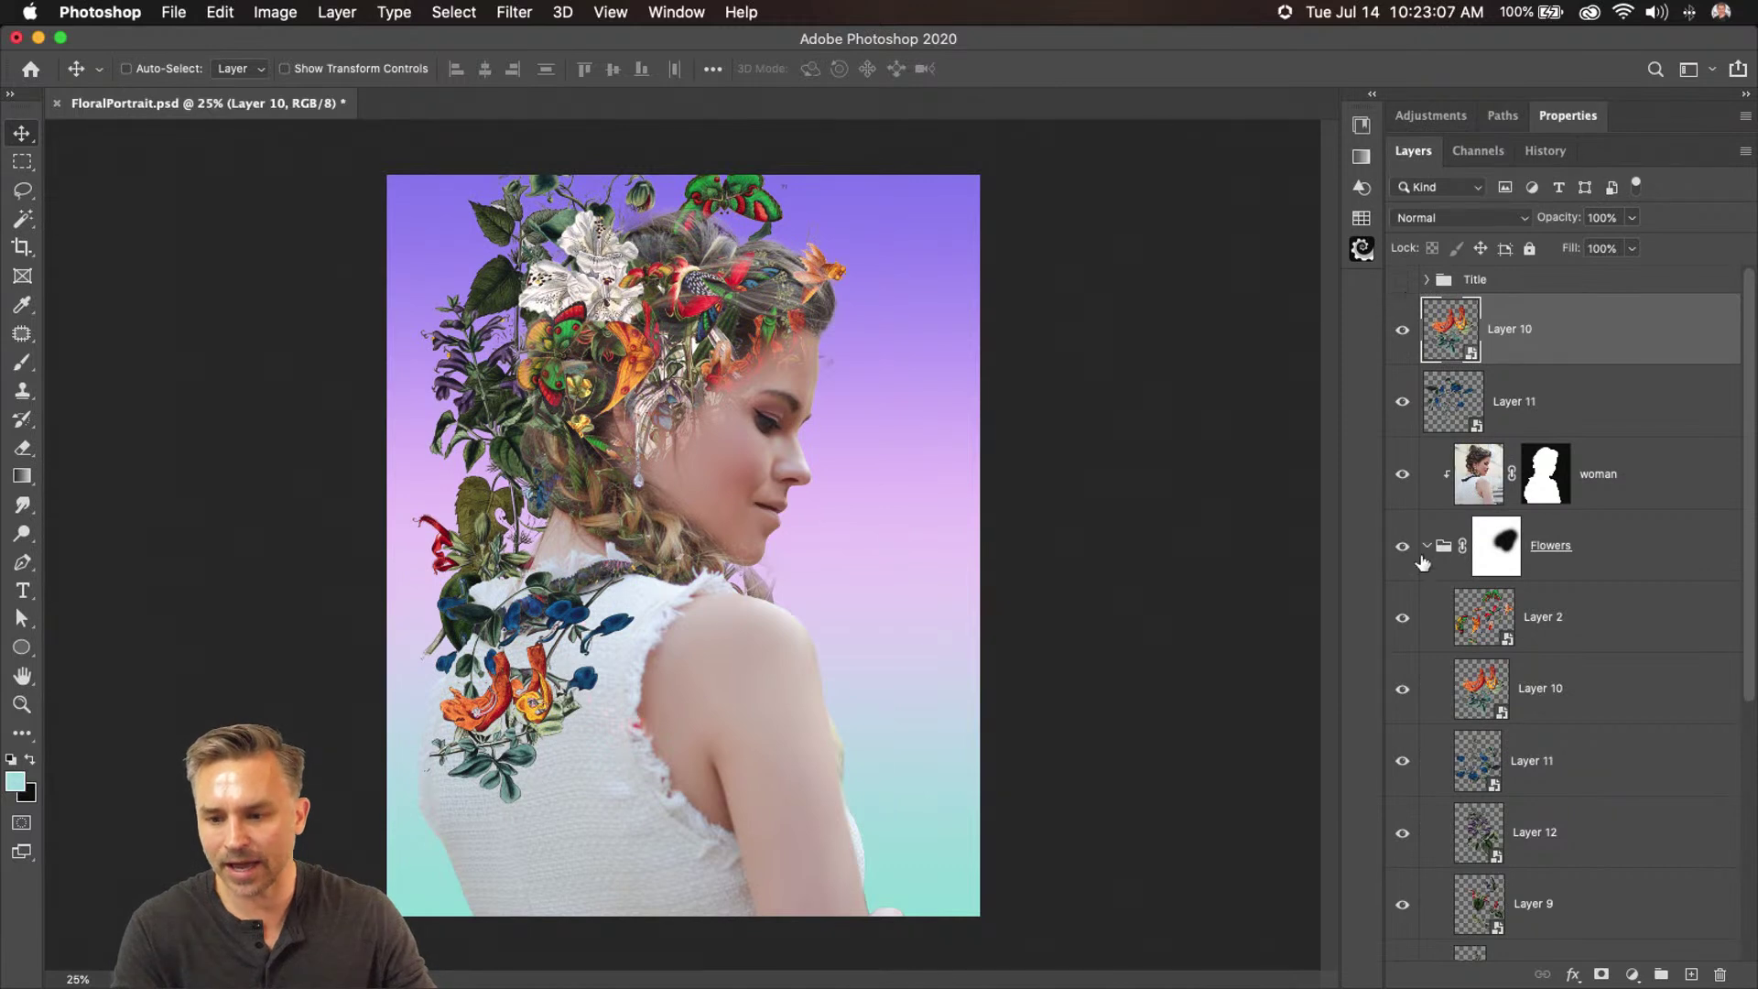
click(1427, 546)
Show the Title group, then scale down the artwork layers from Layer 10 to the lower woman layer together and shift them right
click(1399, 282)
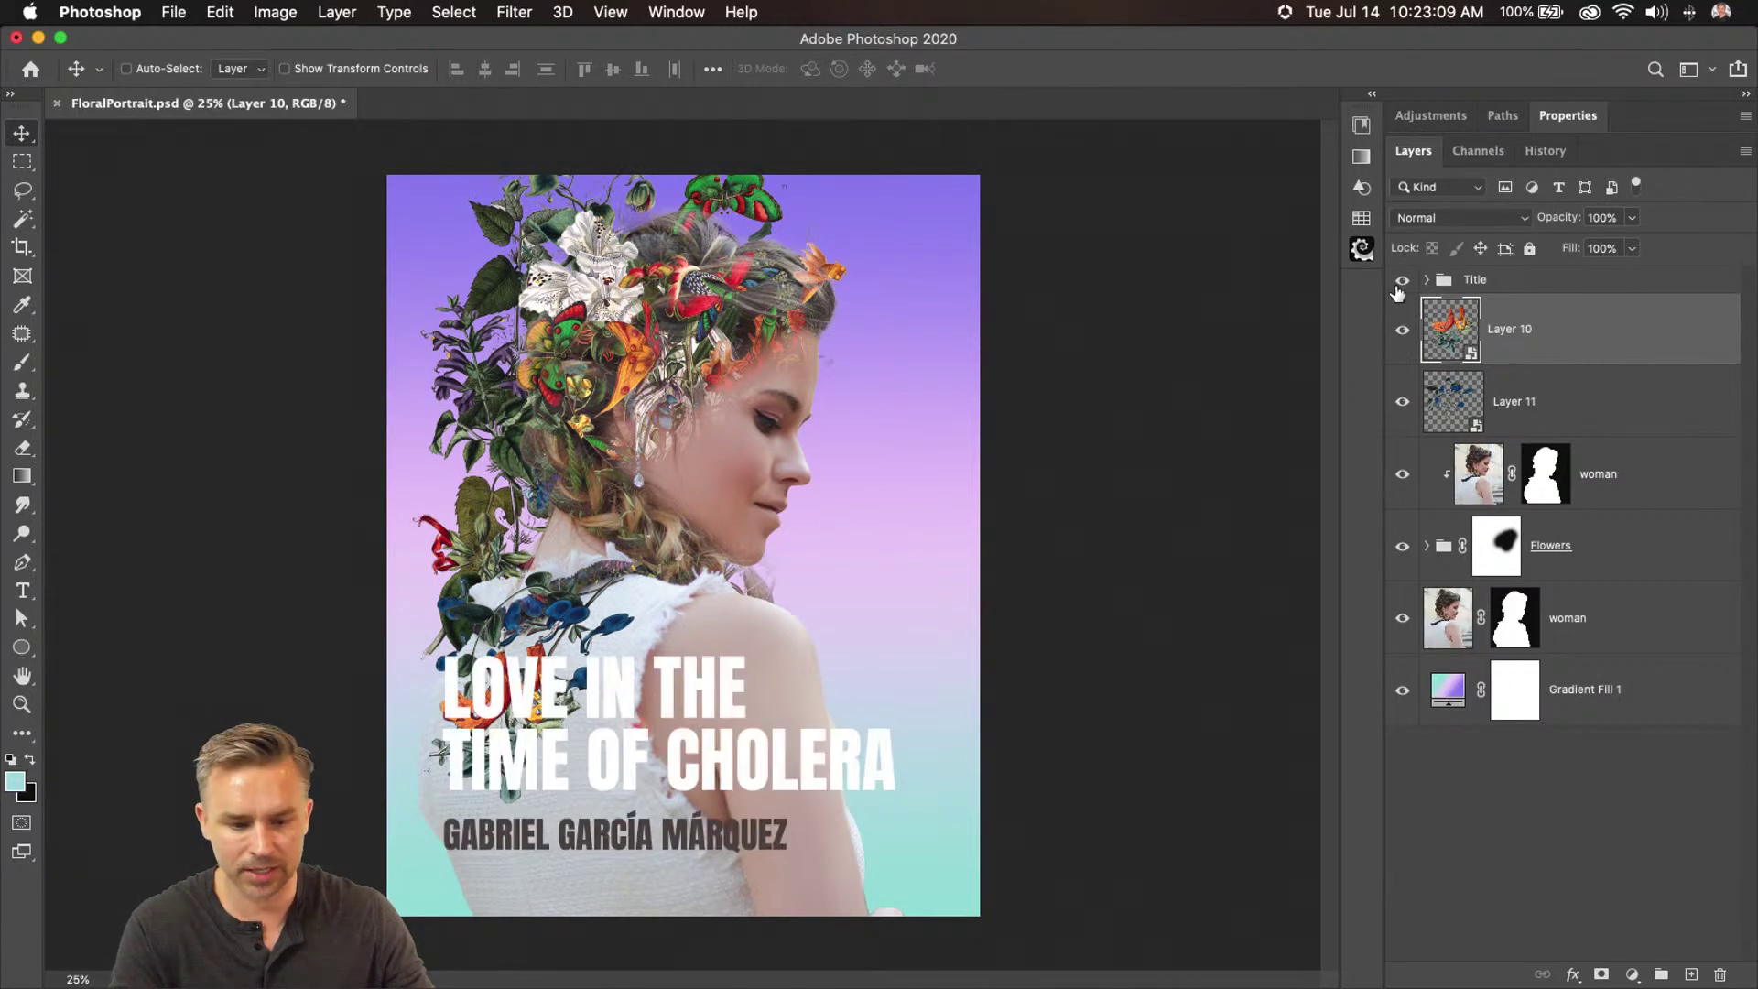
click(1488, 285)
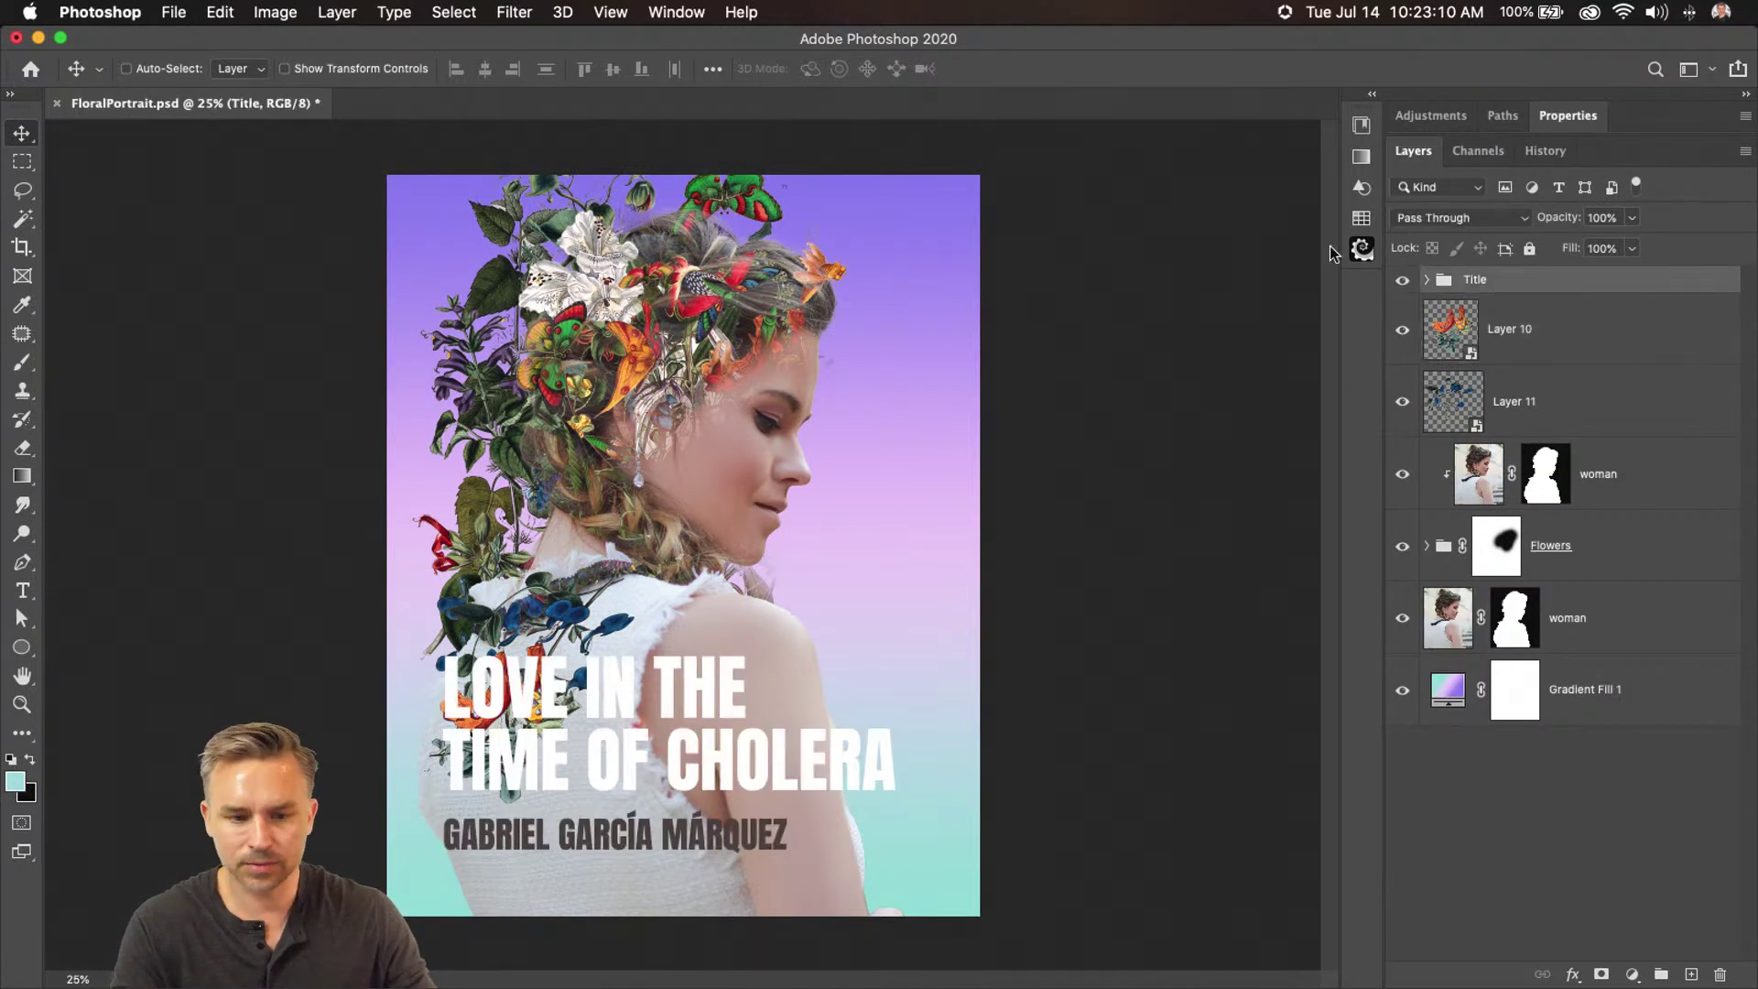
click(1499, 322)
shift+click(1581, 608)
key(super+t)
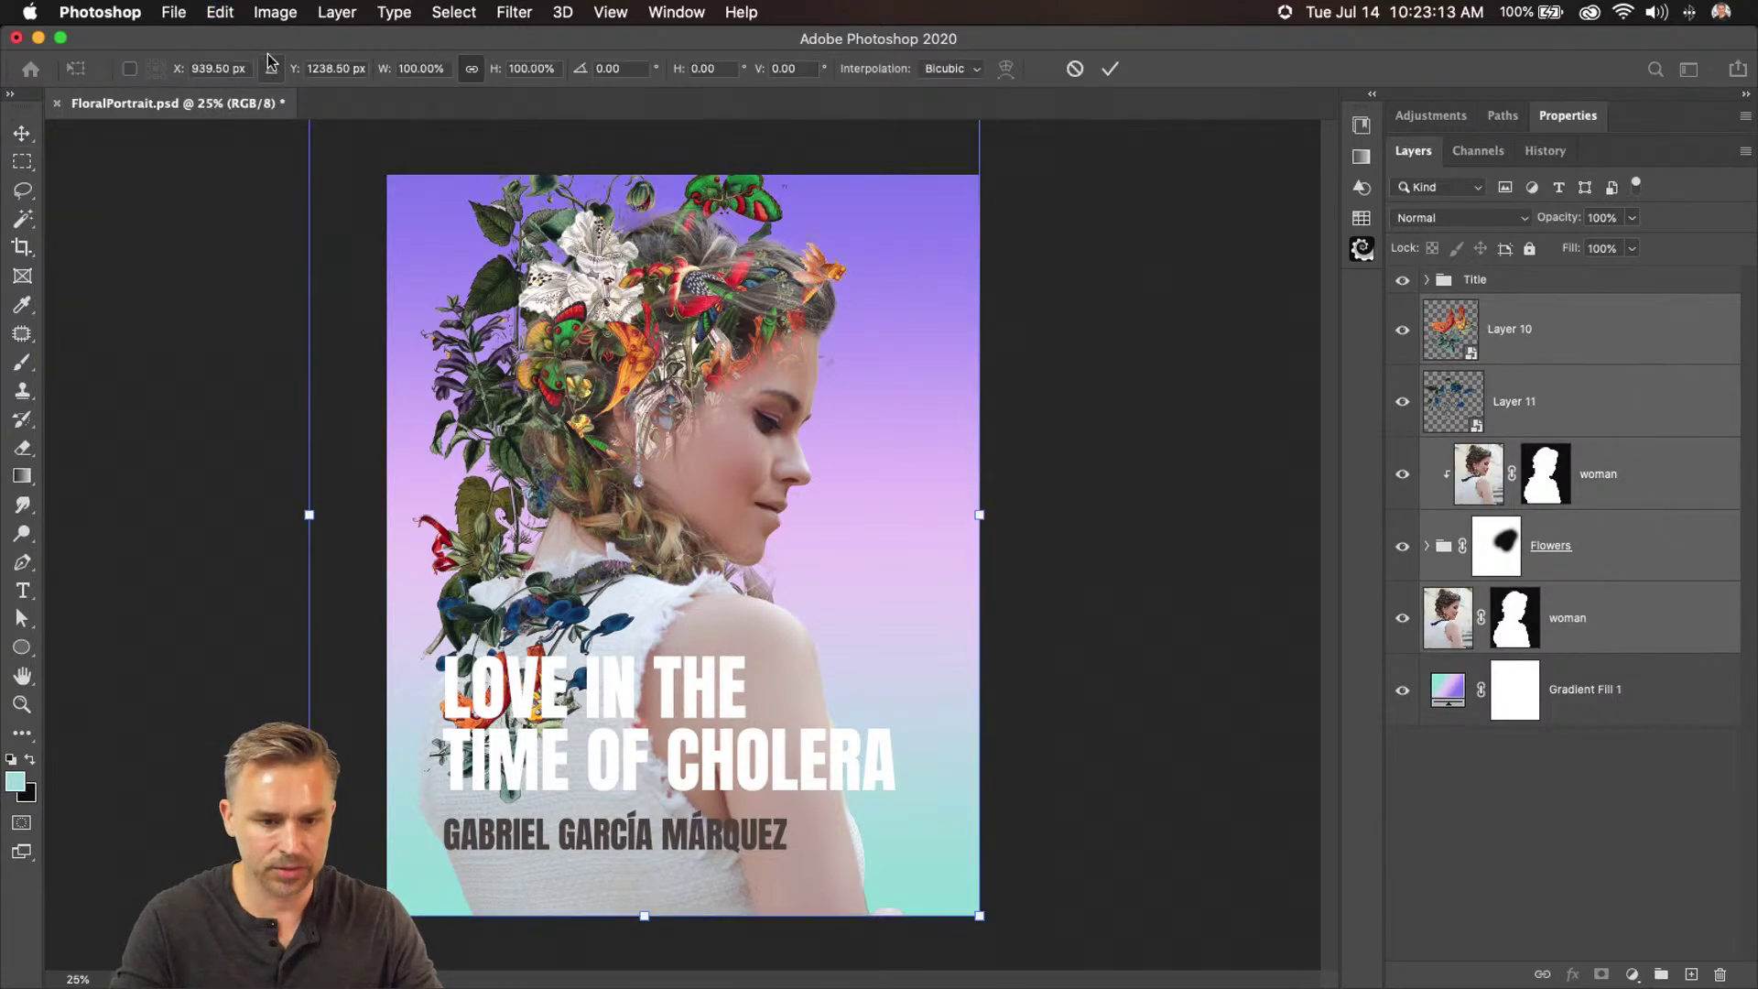
drag(310, 916, 410, 833)
drag(549, 696, 588, 701)
drag(423, 211, 384, 157)
drag(486, 332, 494, 305)
key(Return)
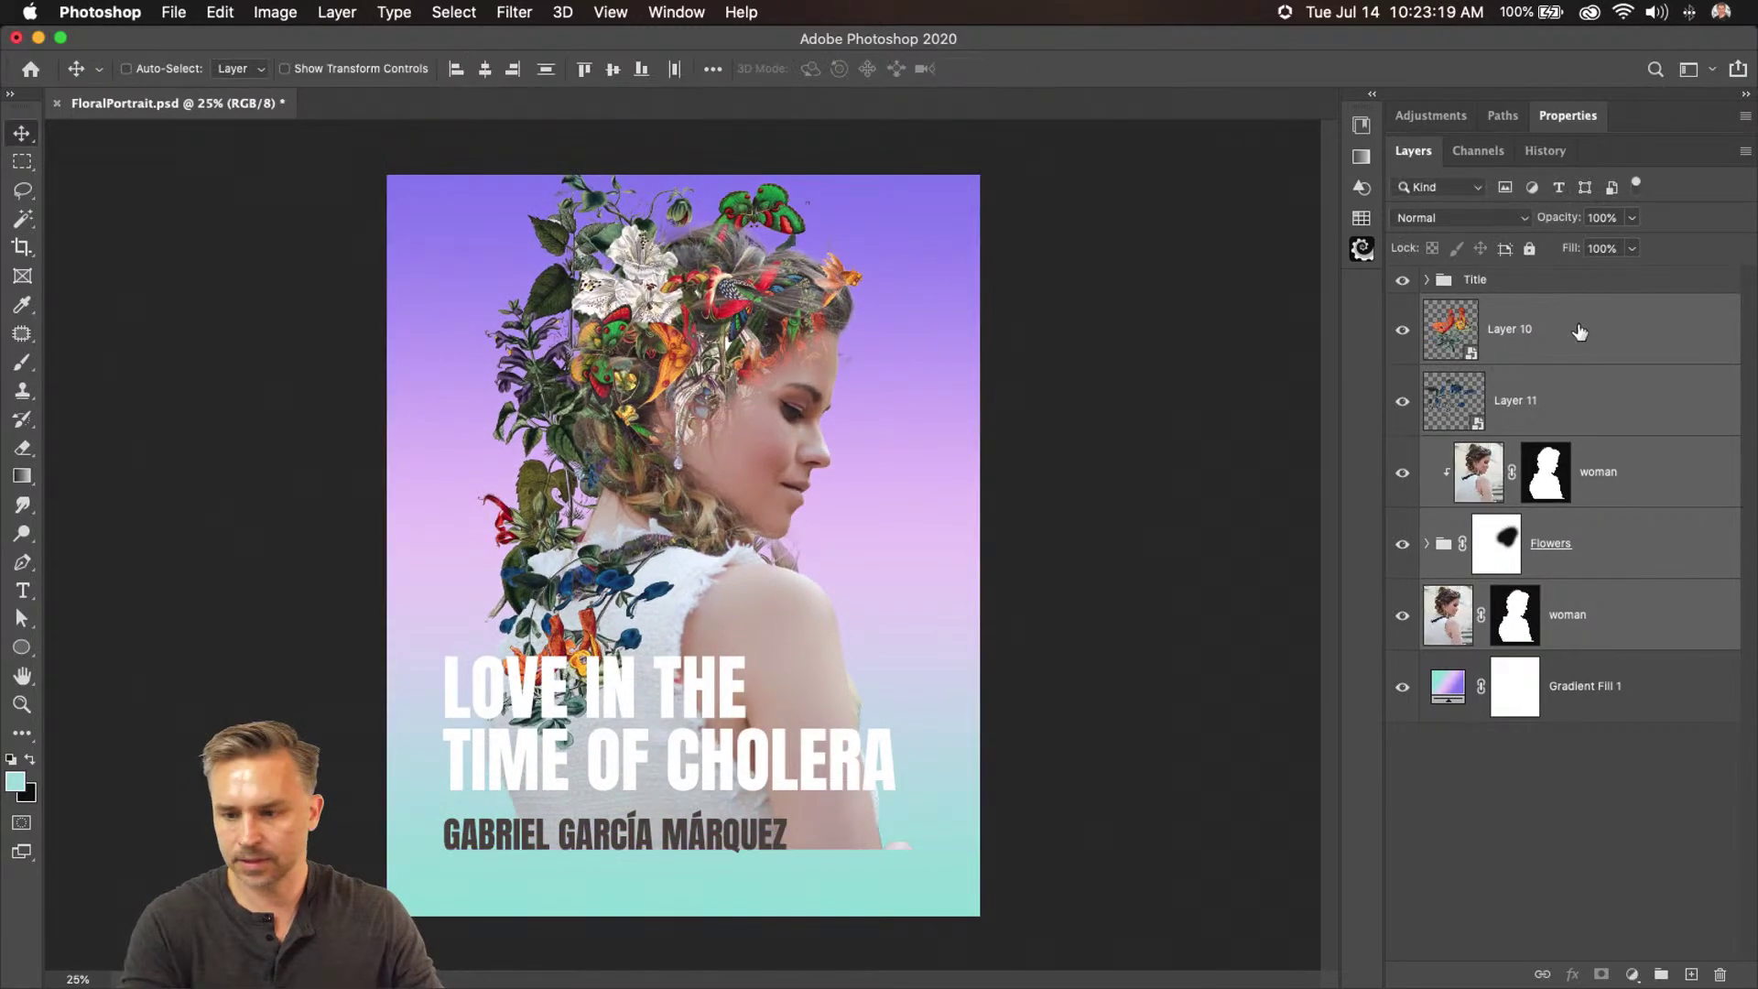
Move the Title group slightly down toward the lower edge of the cover
click(1538, 282)
drag(582, 700, 578, 738)
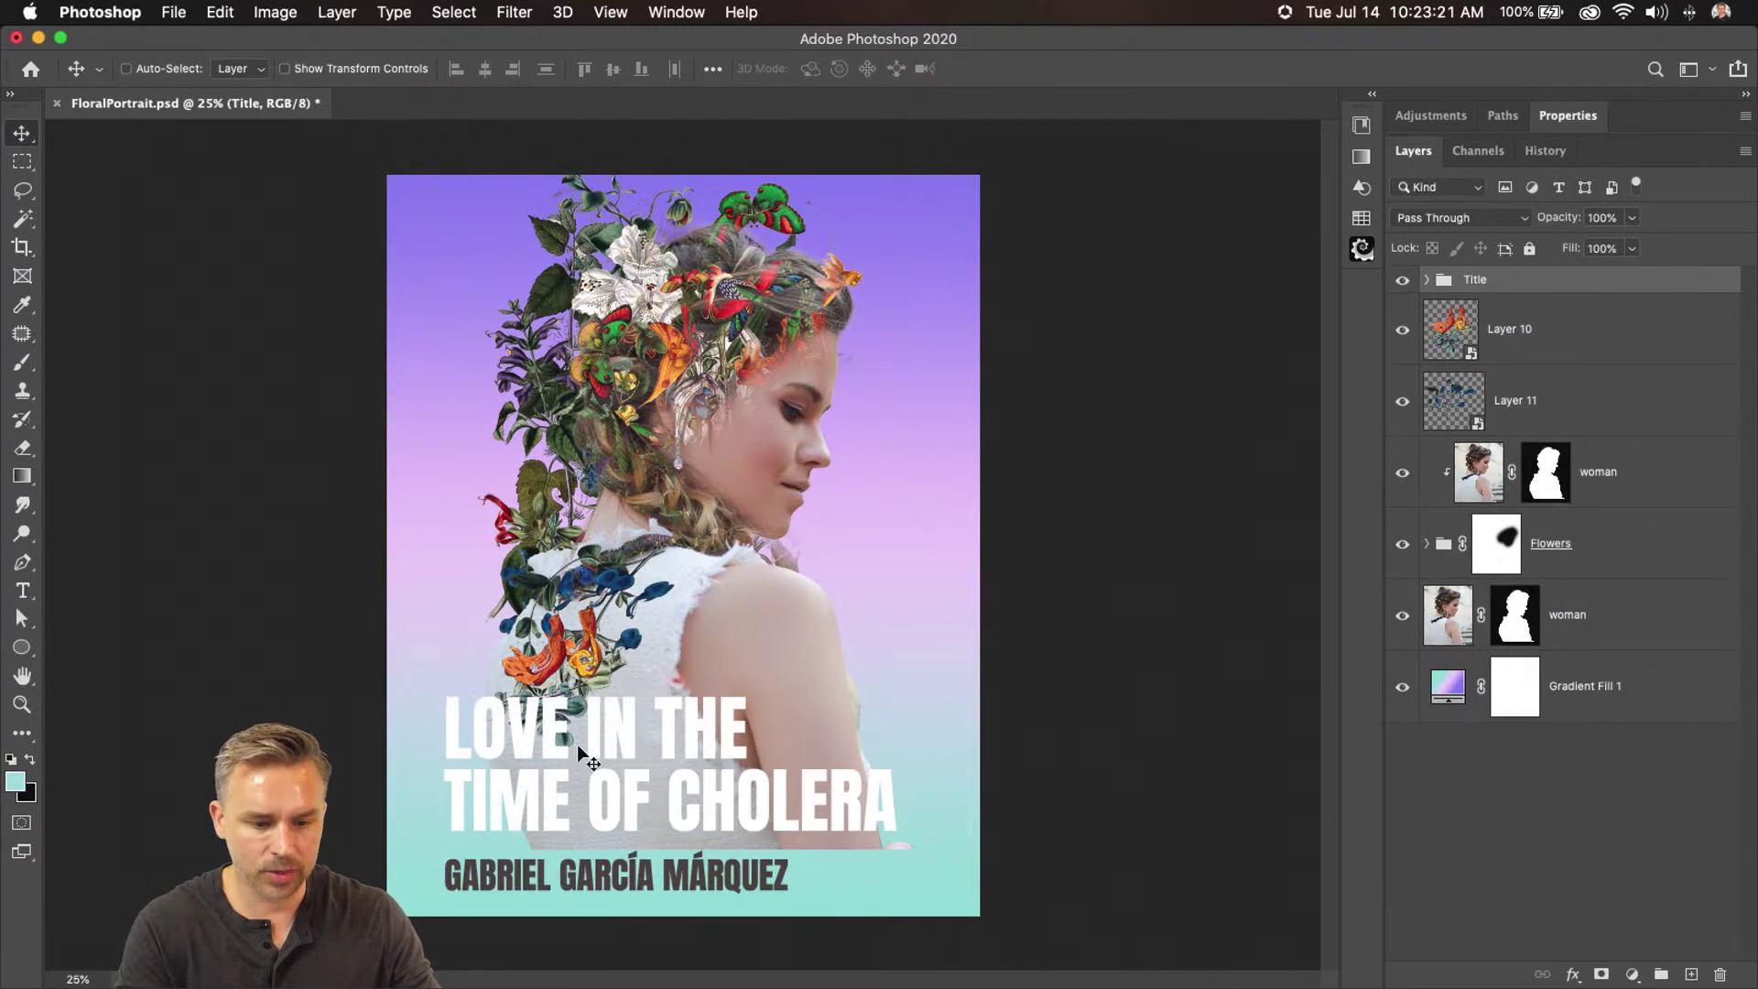
click(1630, 466)
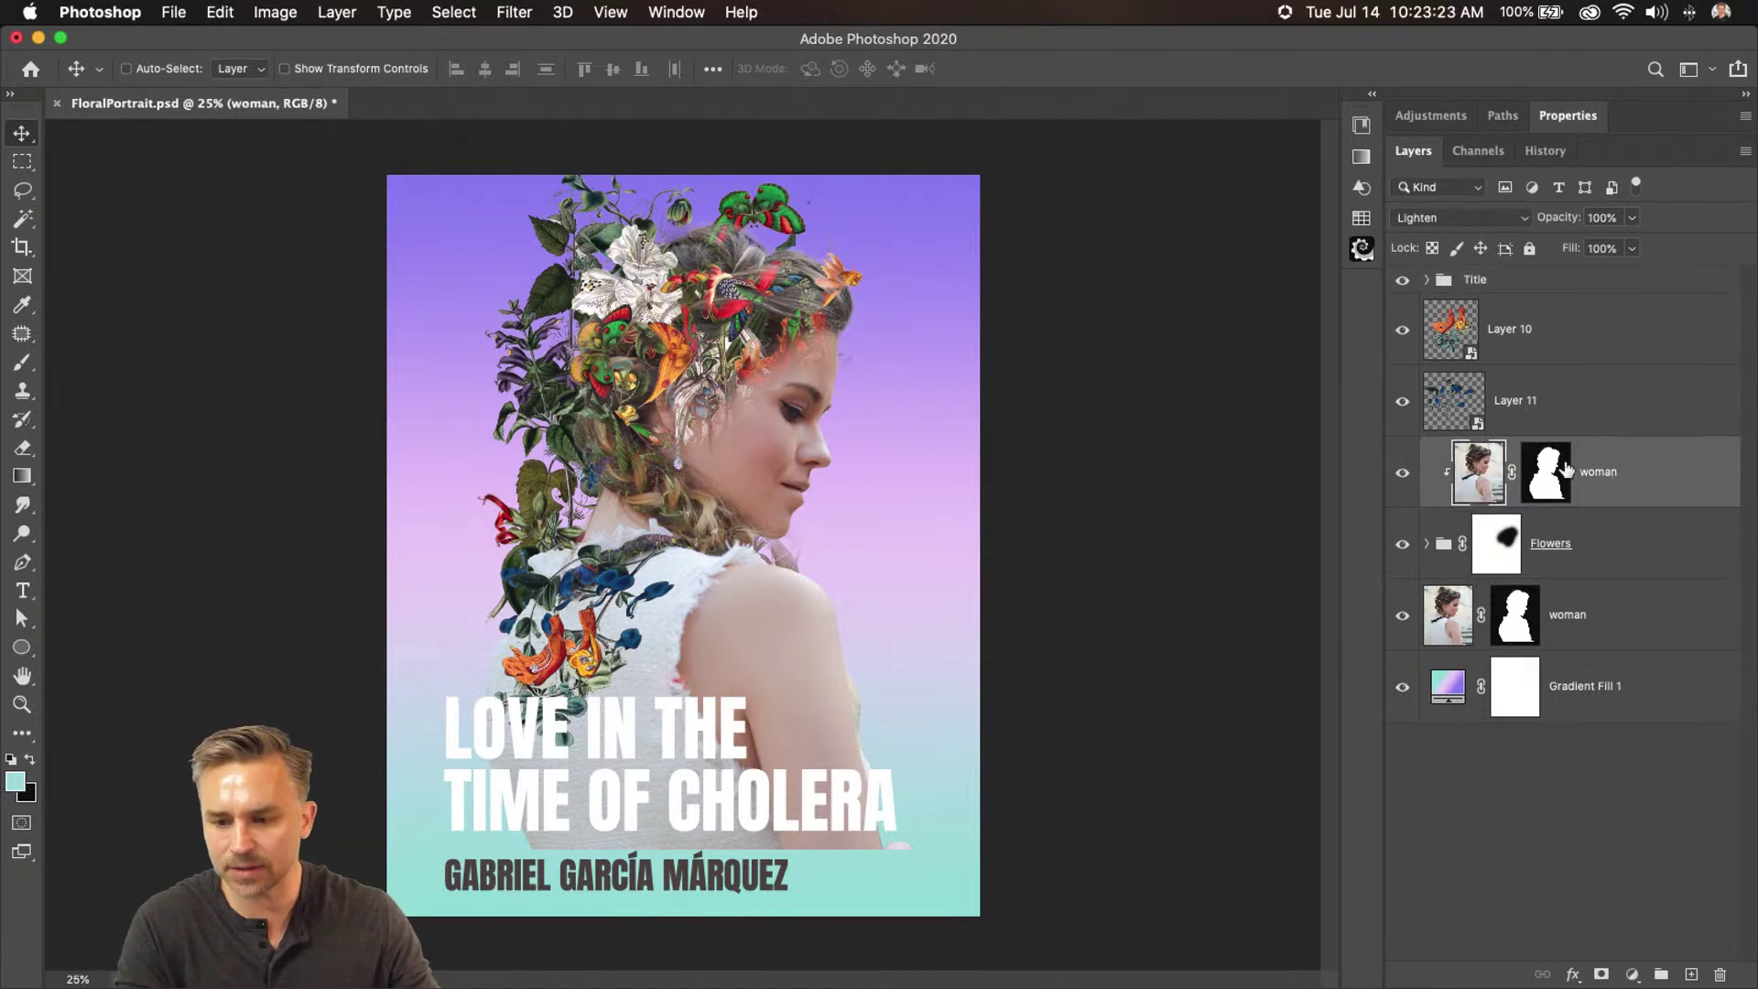
Duplicate the insect artwork Layer 2 from the Flowers group, place the copy above the Title group, and collapse the Flowers group
click(1538, 354)
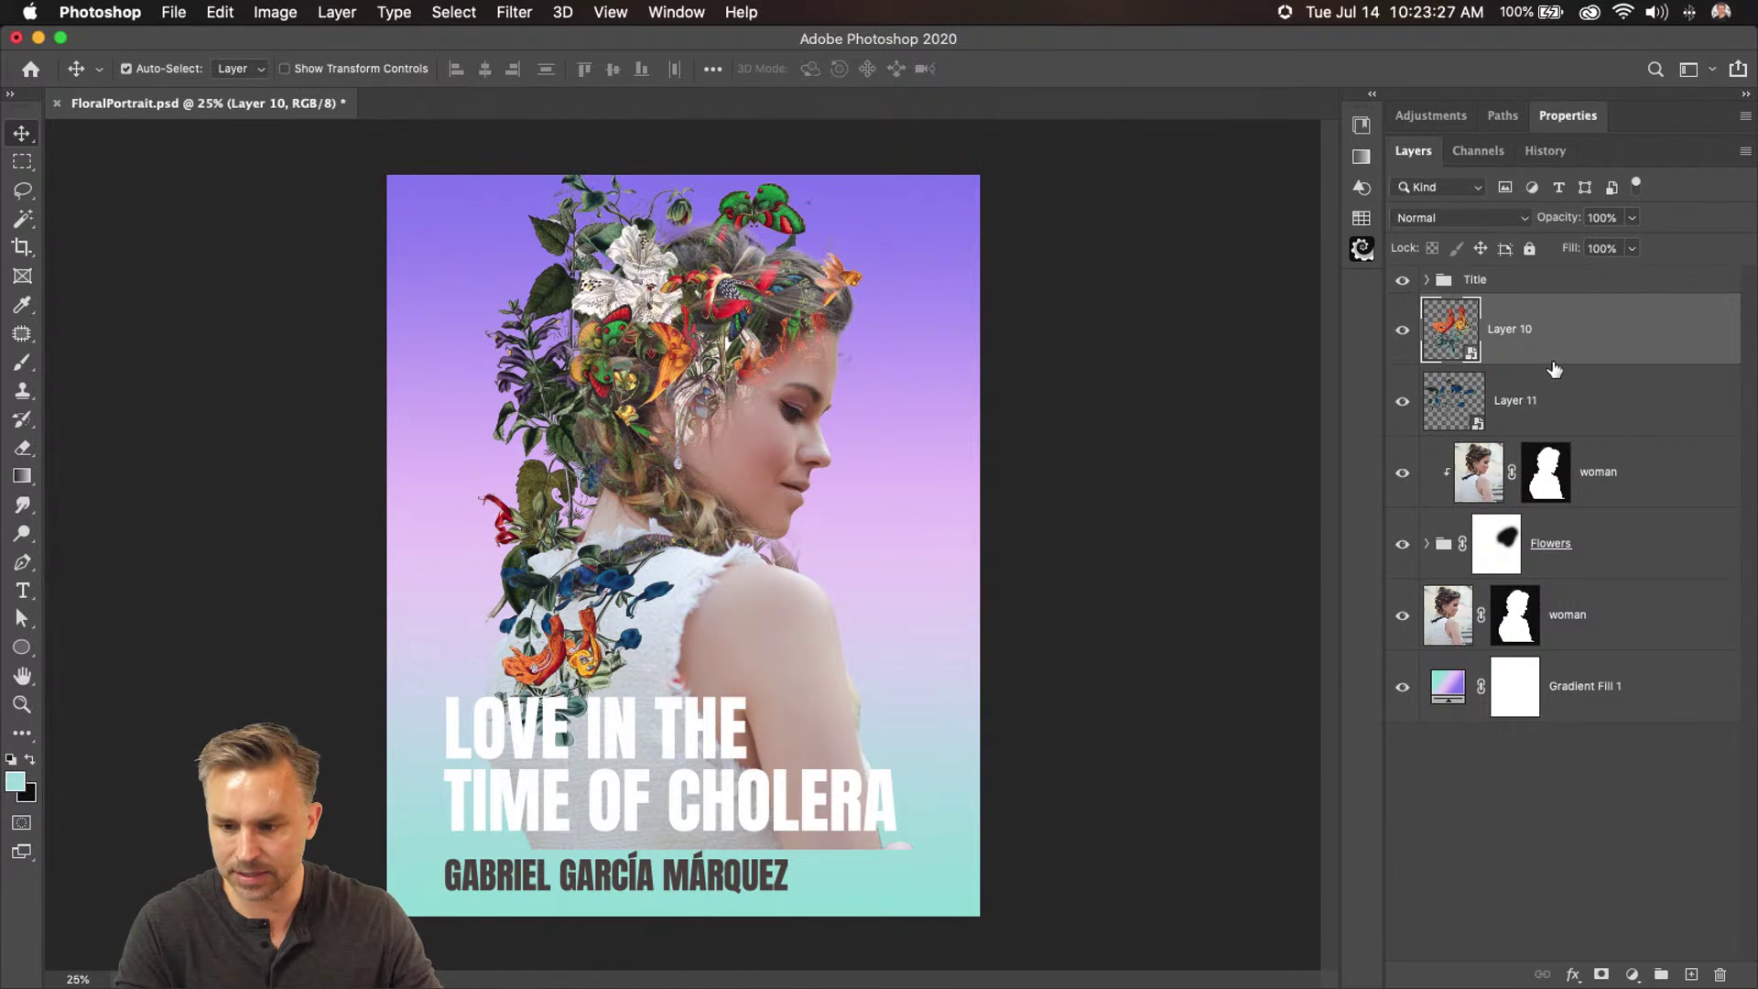
click(1426, 546)
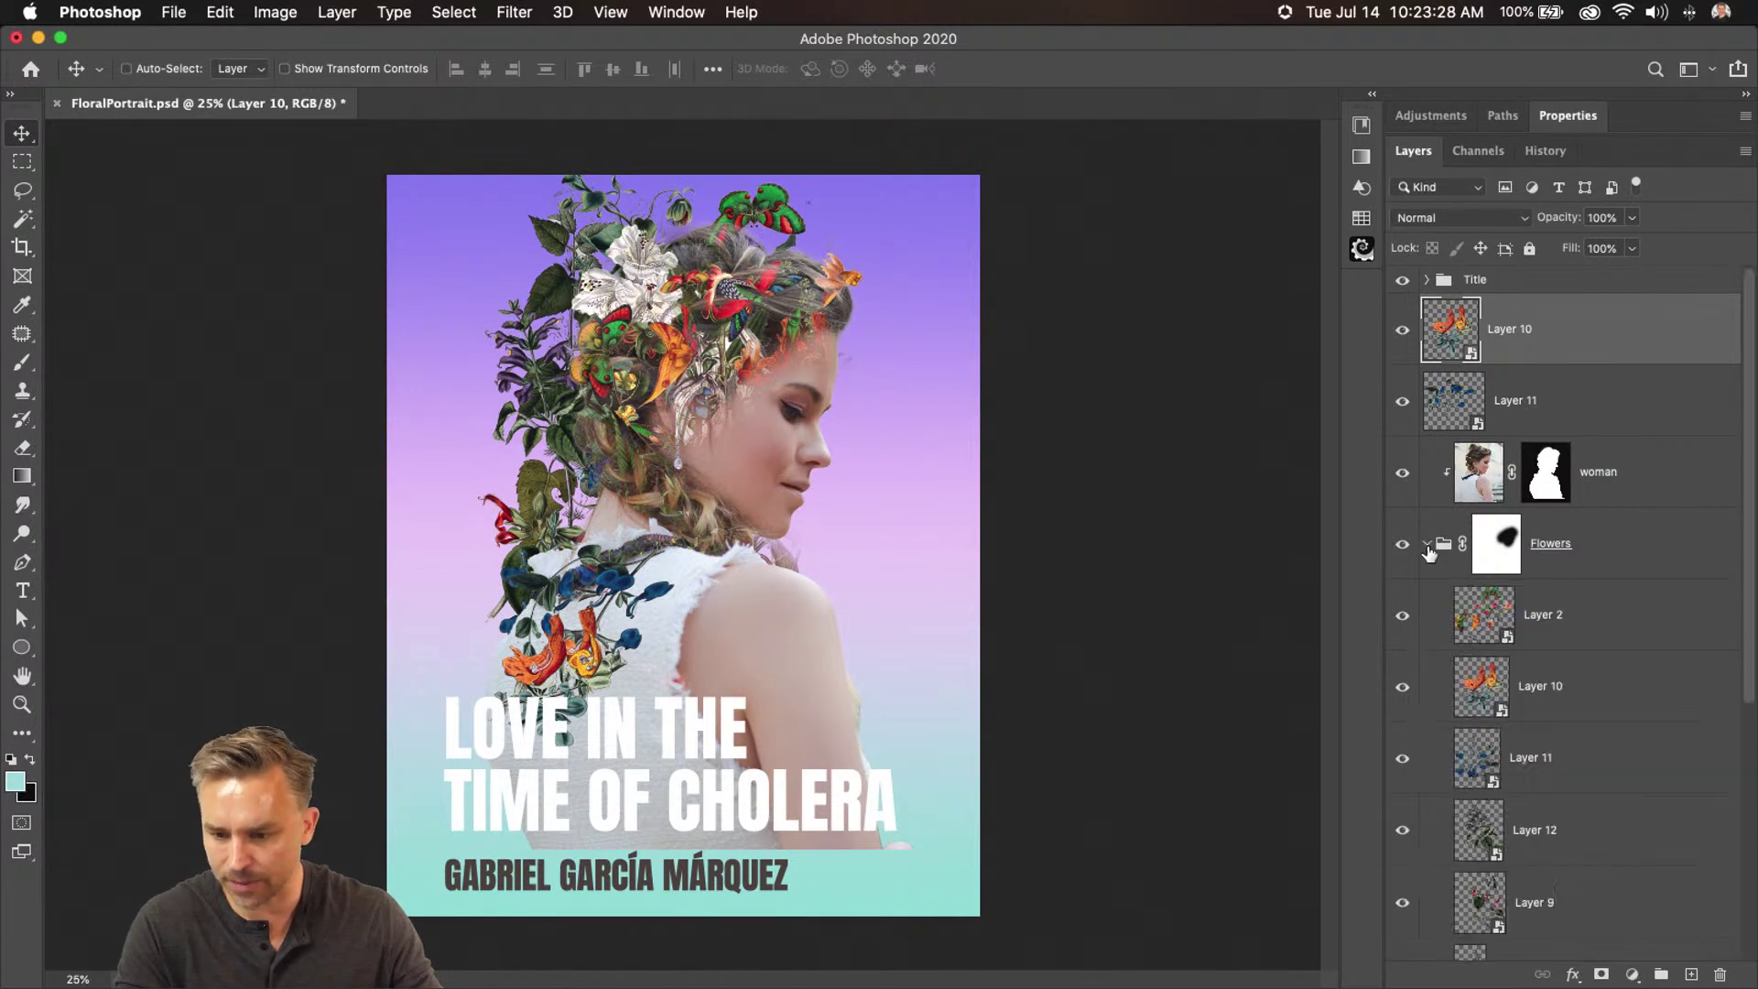
click(1544, 632)
key(super+j)
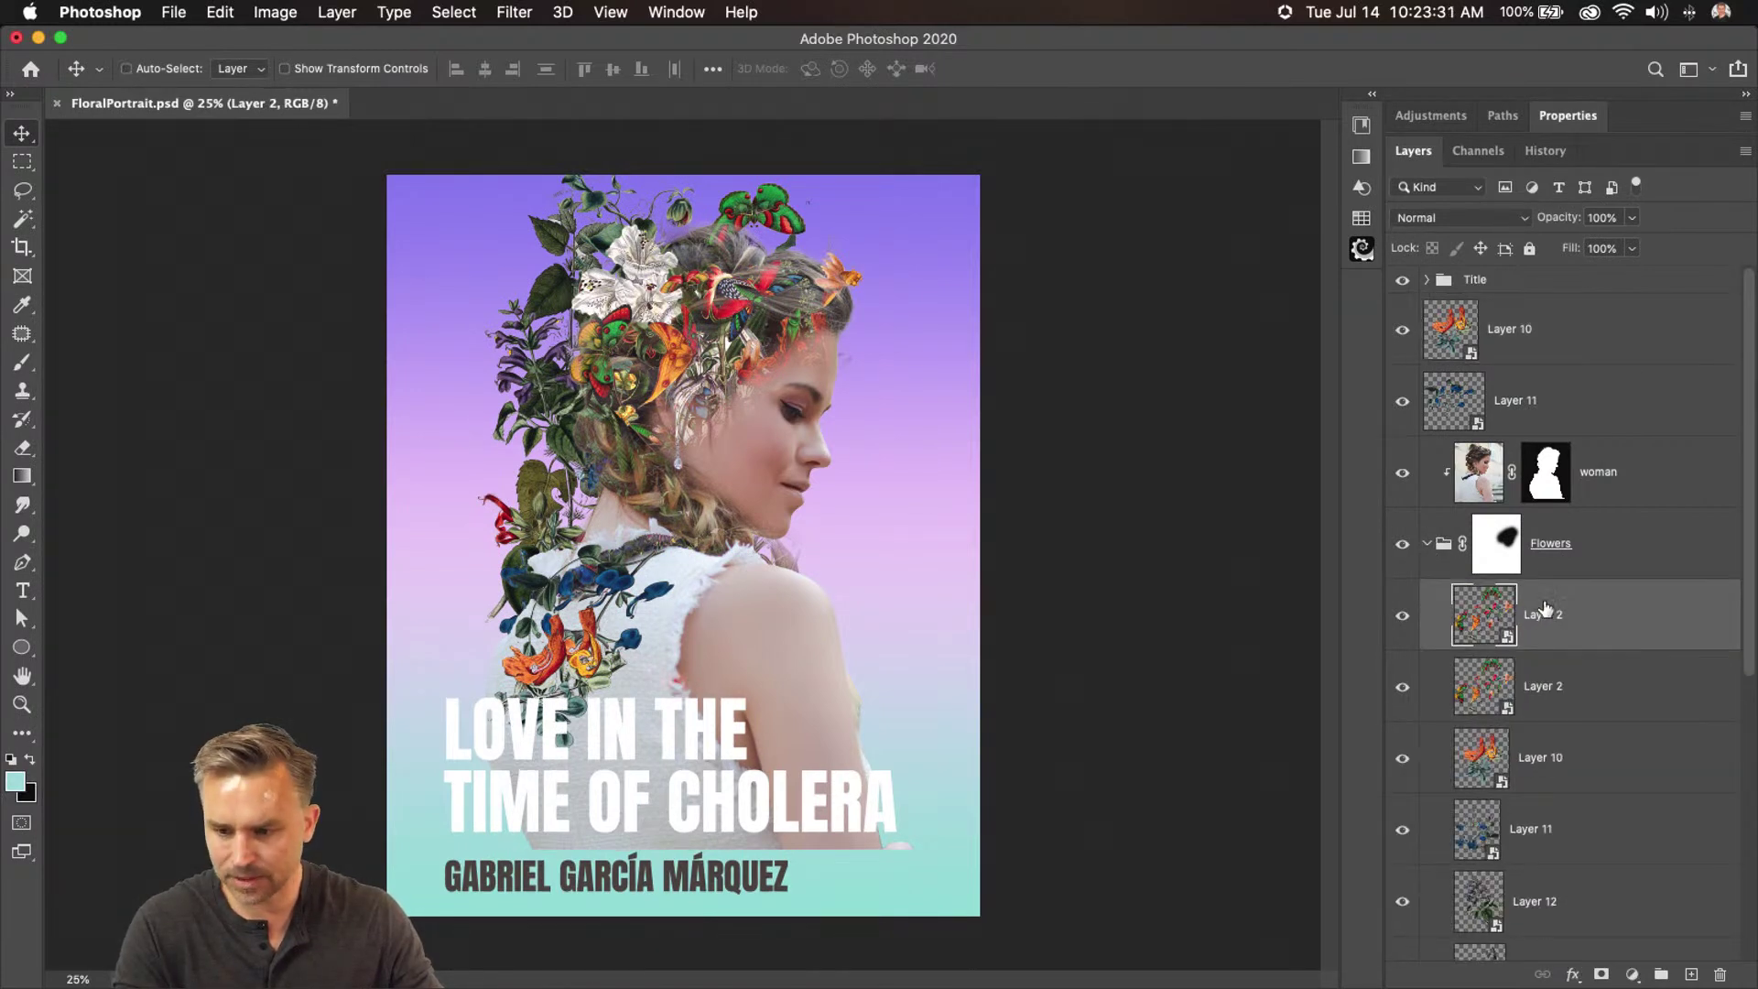
drag(1556, 620, 1534, 284)
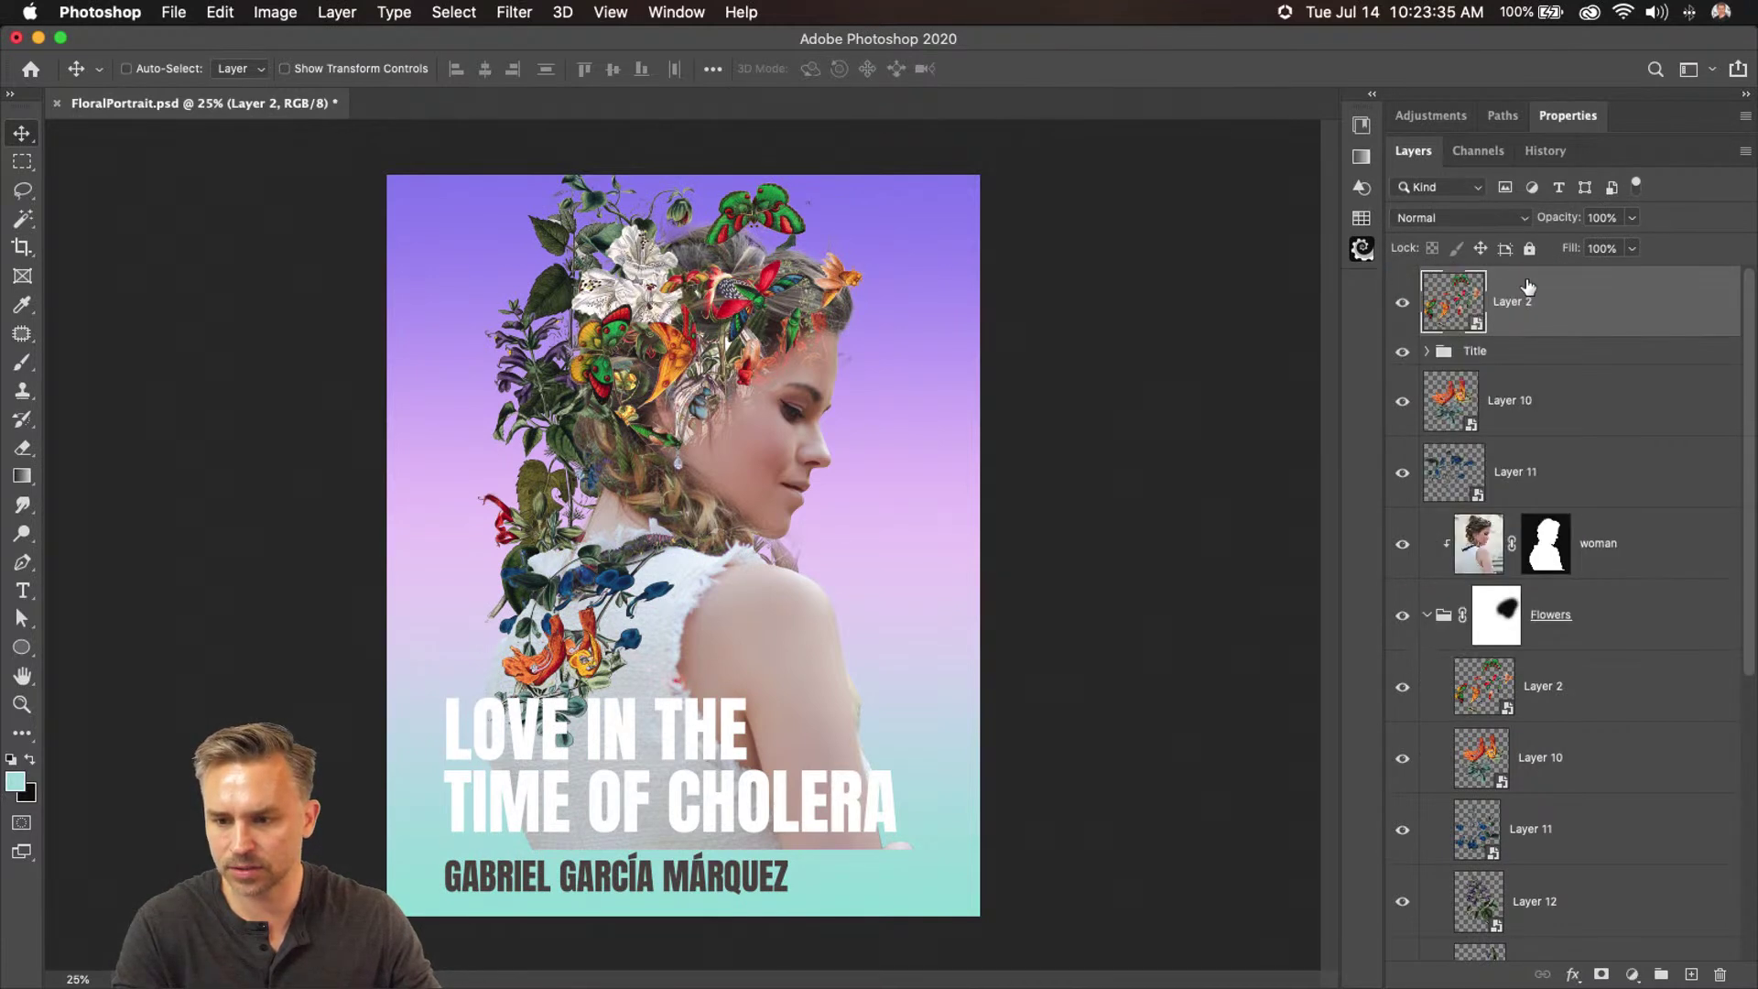
click(1426, 614)
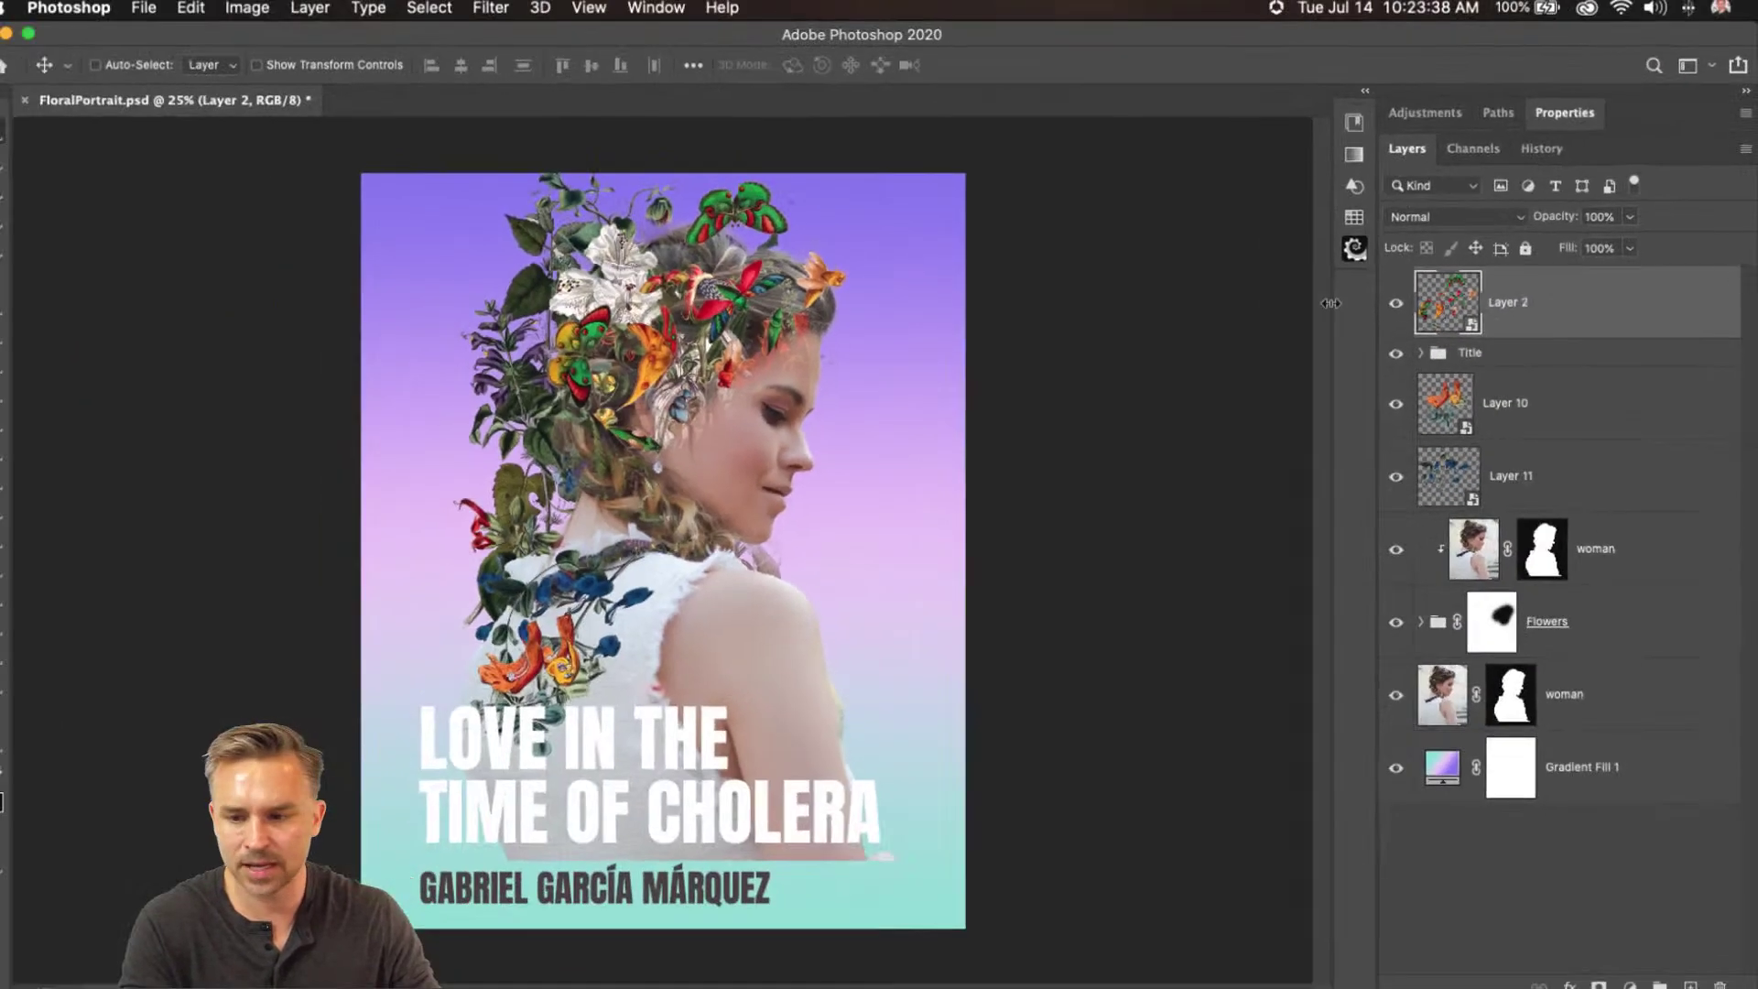
Move the Layer 2 copy down so its butterflies and beetles lie over the title text
drag(490, 463, 387, 428)
key(super+plus)
drag(439, 513, 723, 549)
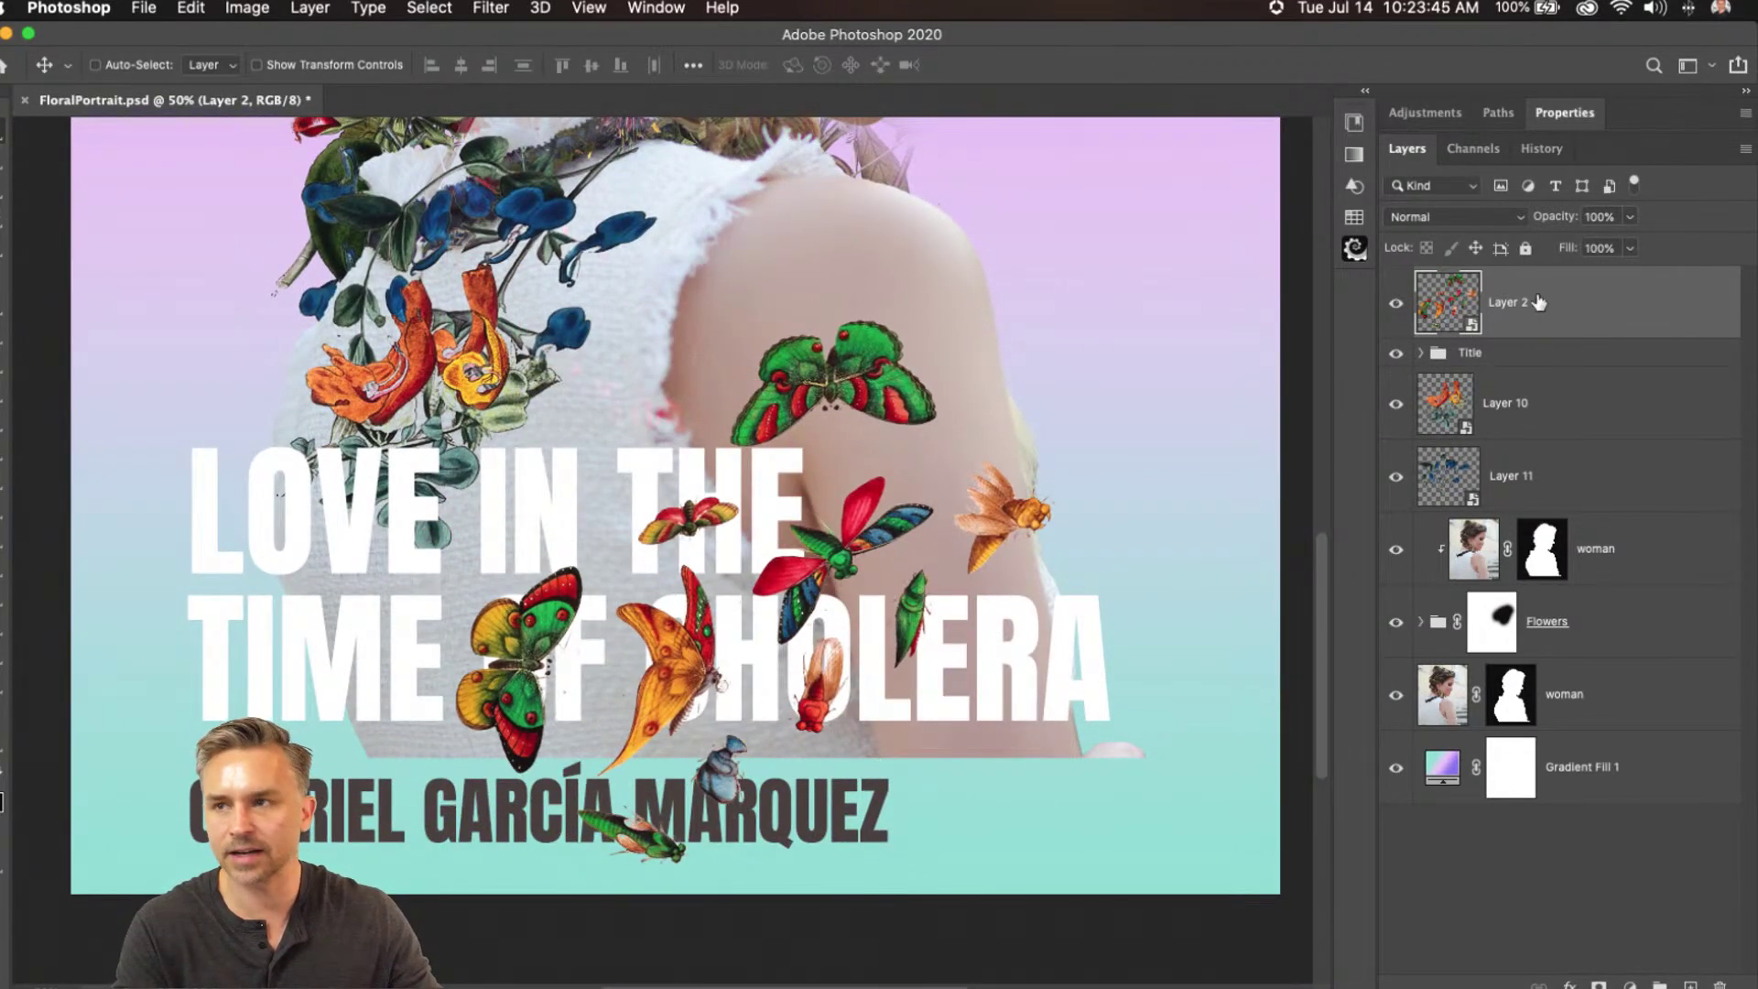
mouse_move(671, 628)
mouse_down()
mouse_move(637, 592)
mouse_move(667, 583)
mouse_move(693, 607)
mouse_up()
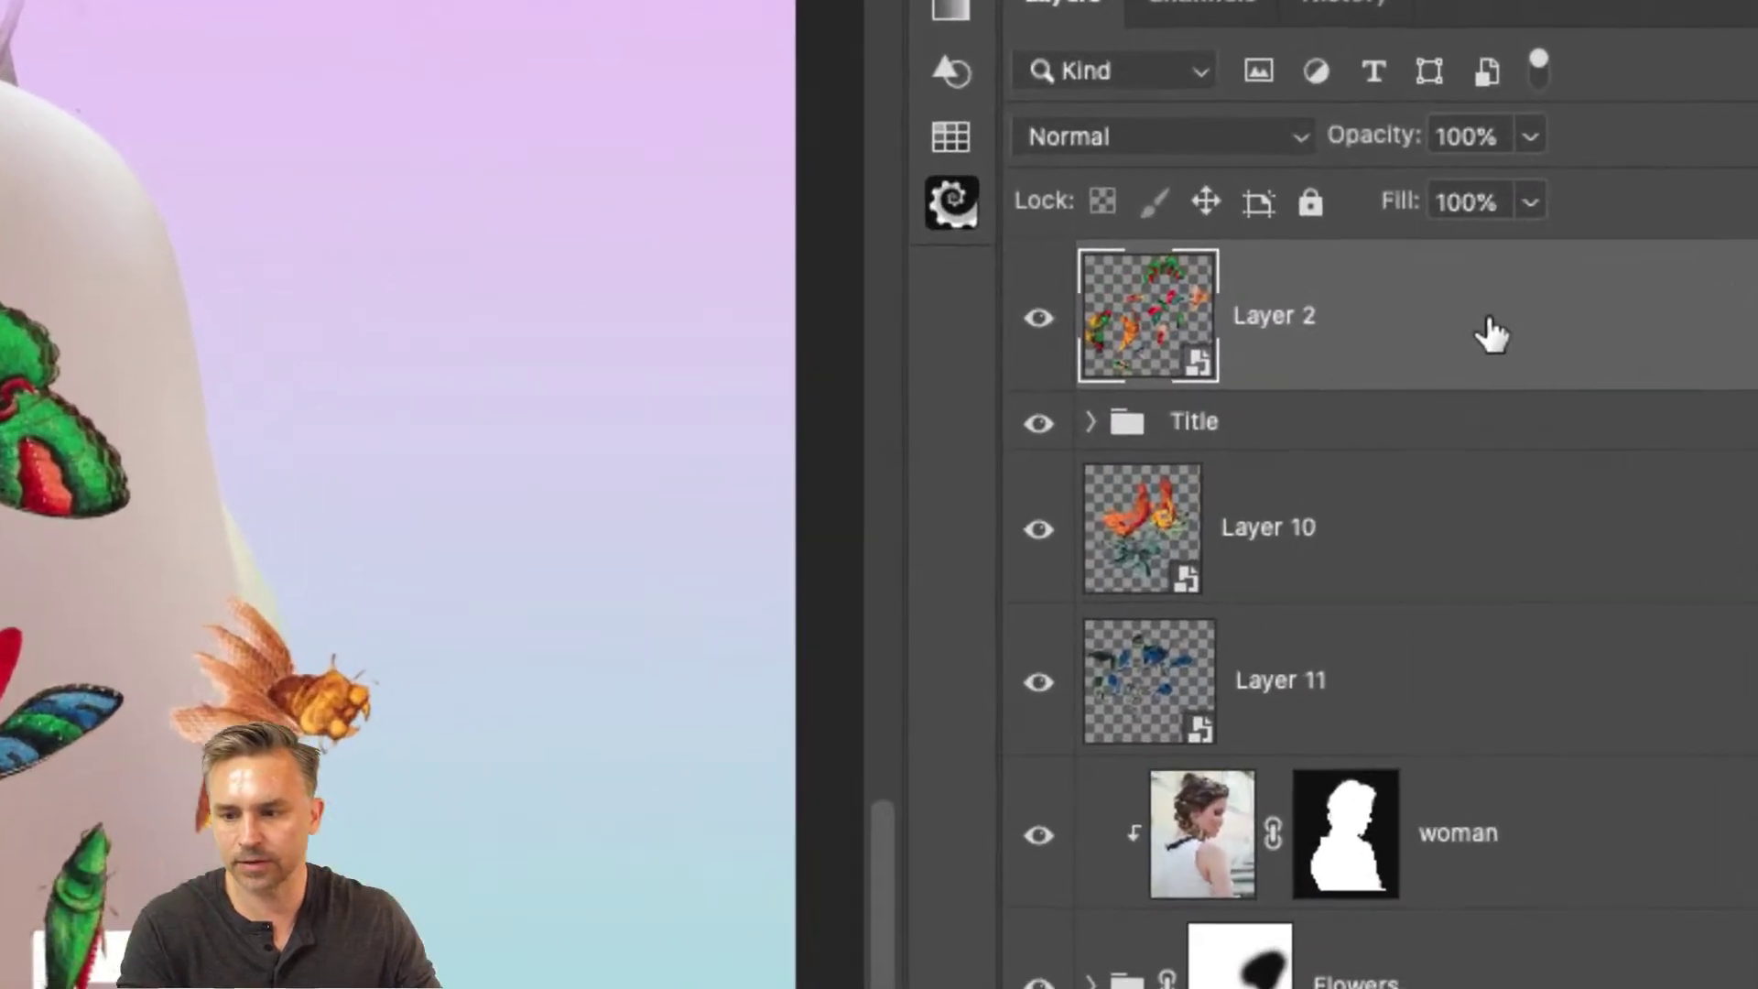
Clip the Layer 2 copy to the Title group and shift its insects over the word CHOLERA and the author line
right_click(1611, 311)
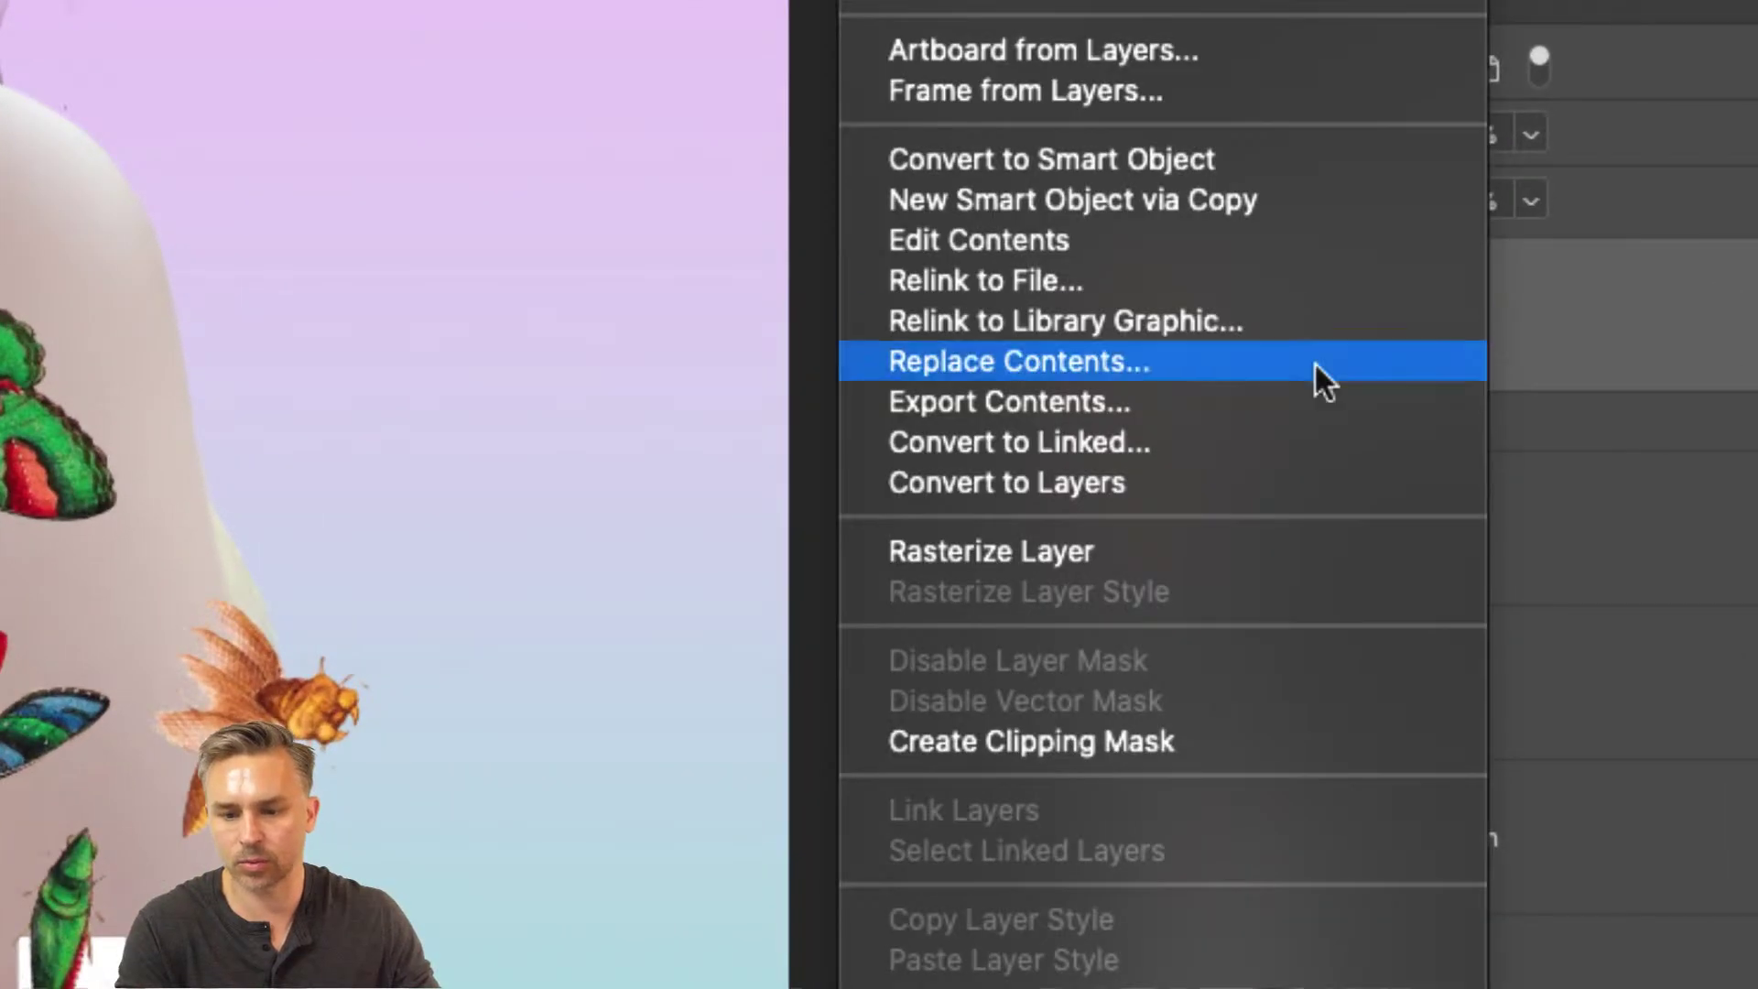
click(1128, 723)
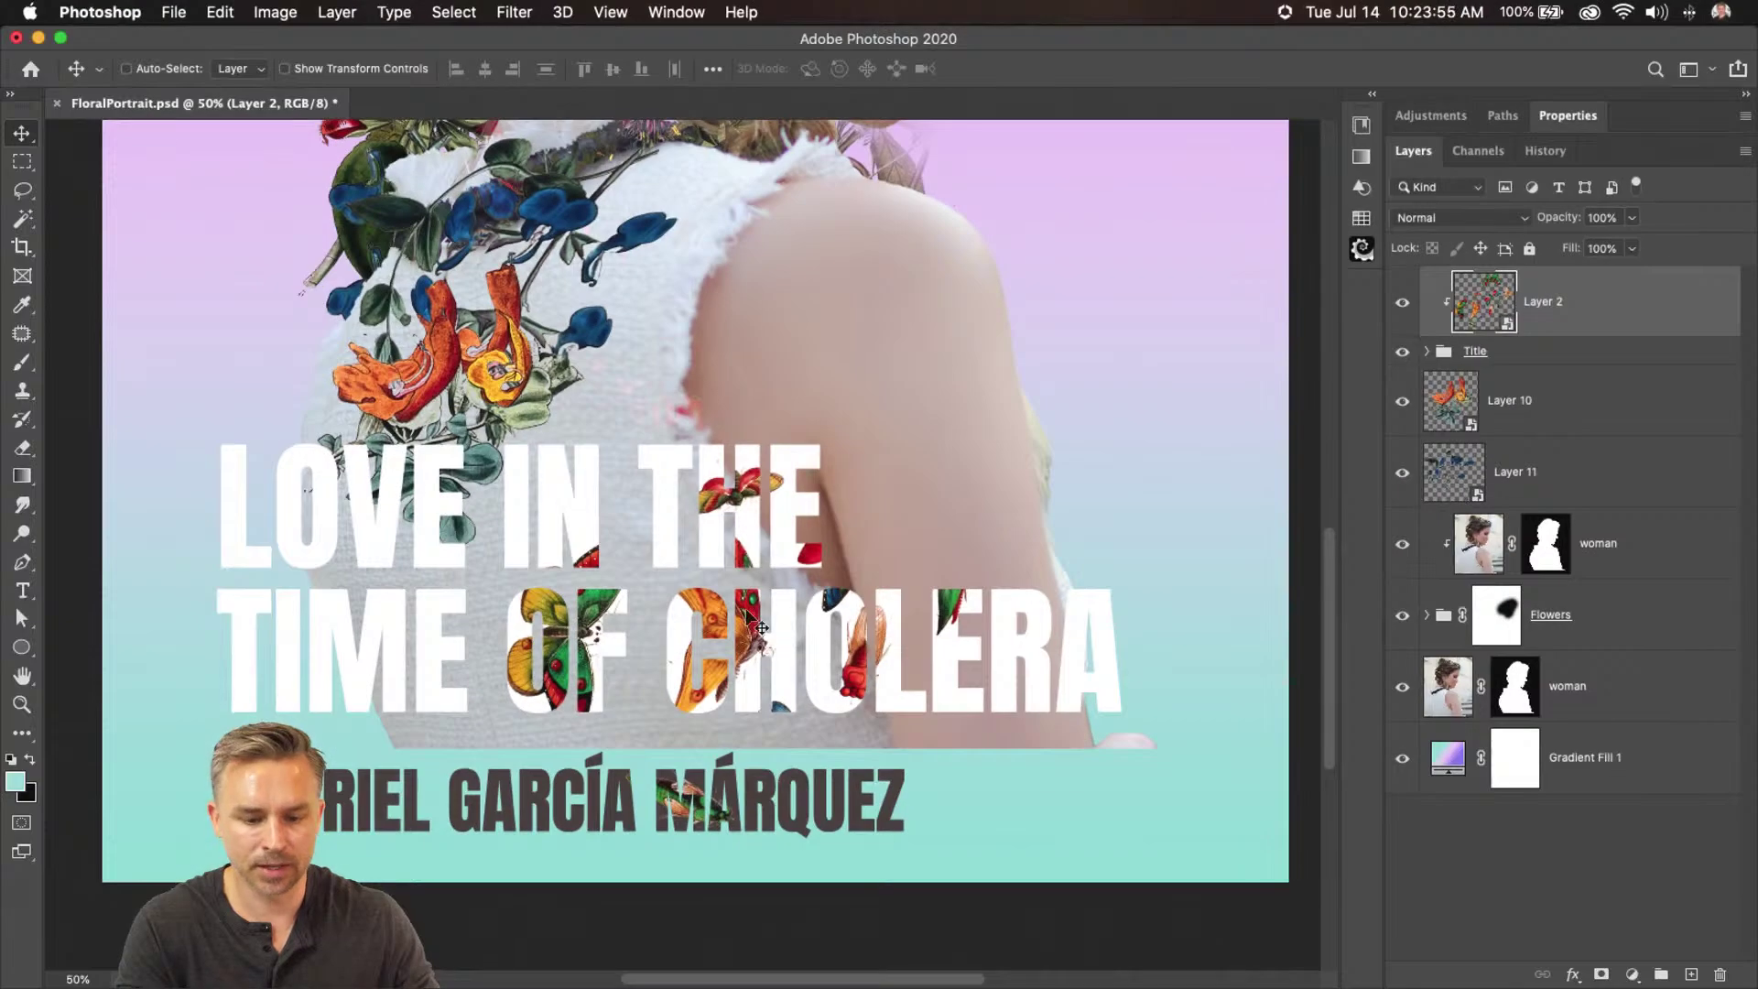
drag(716, 502, 773, 642)
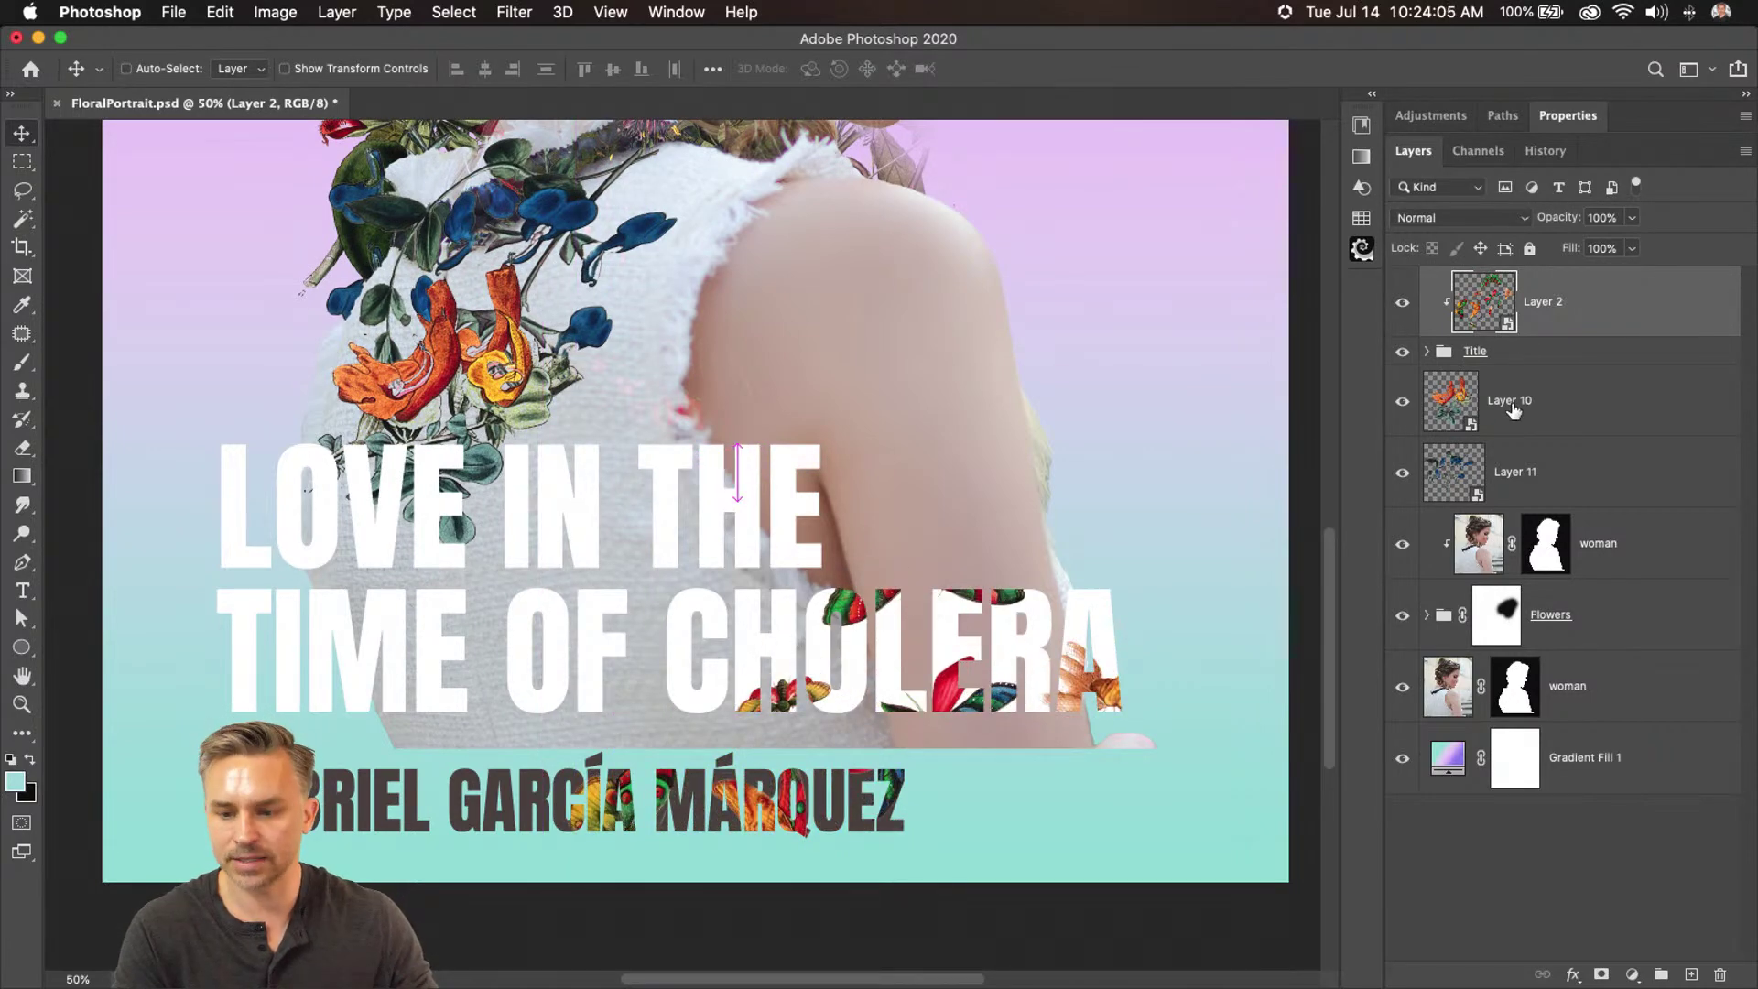
Duplicate the clipped insect layer, clip the duplicate to the Title group, and move it up over the words IN THE
key(super+j)
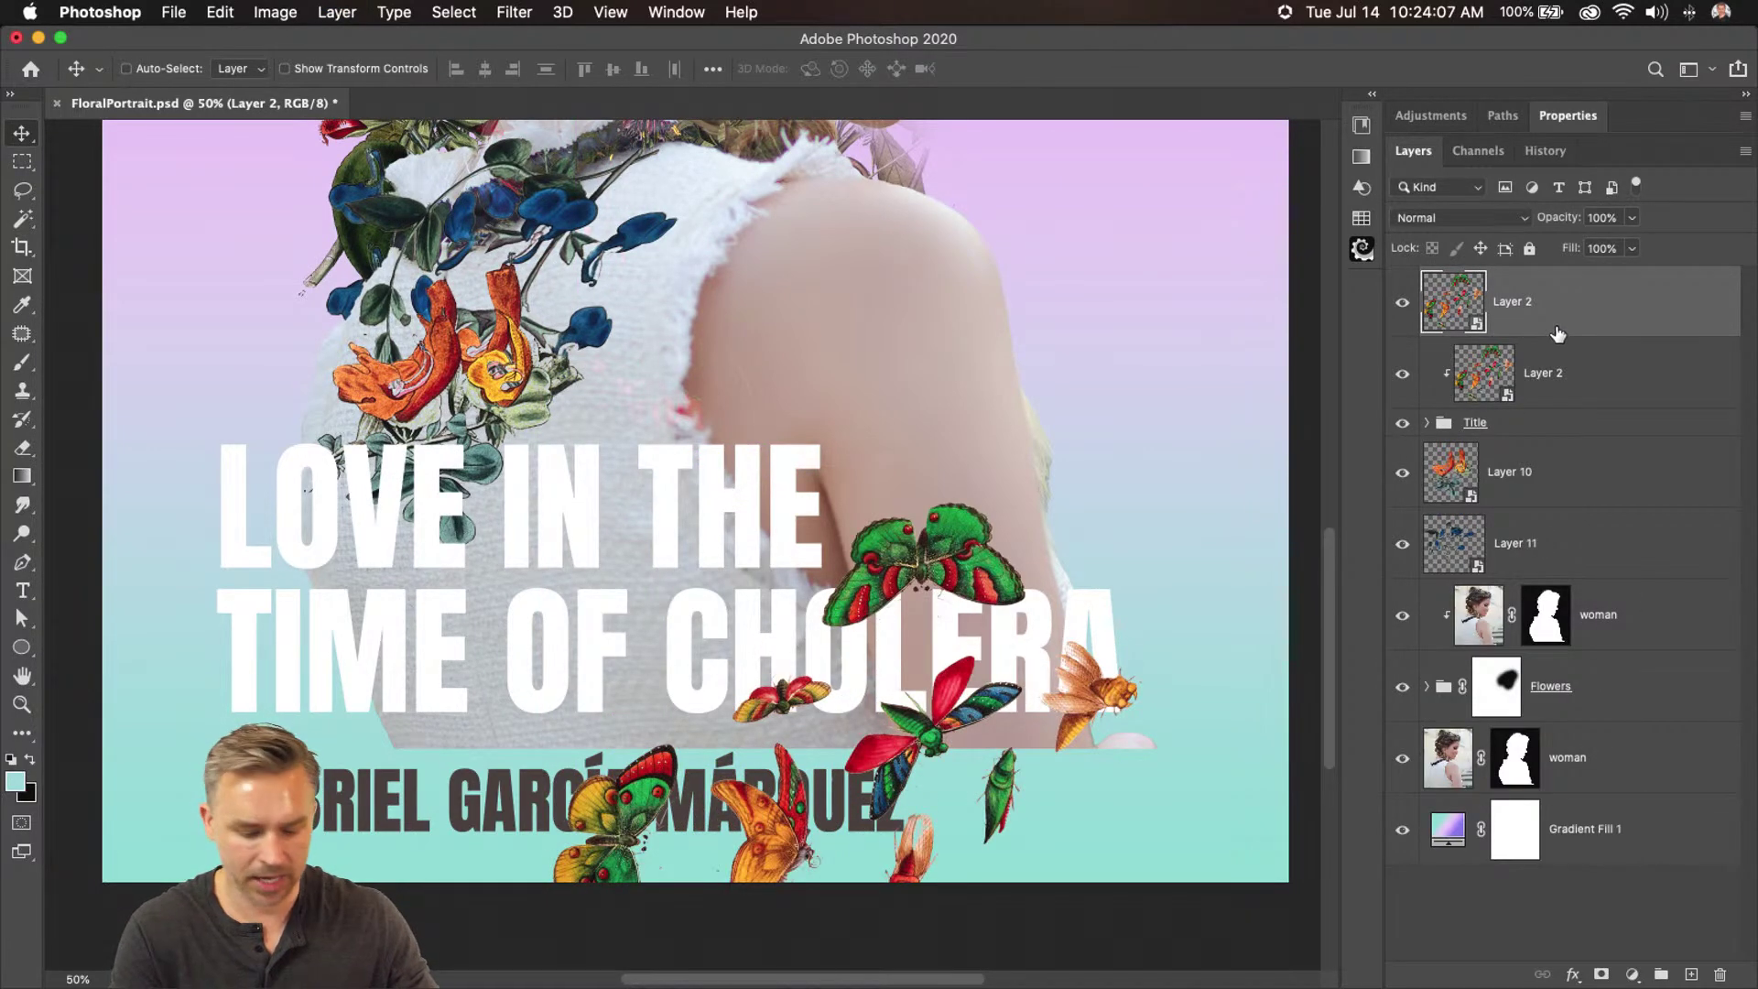
alt+click(1555, 334)
drag(837, 689, 732, 269)
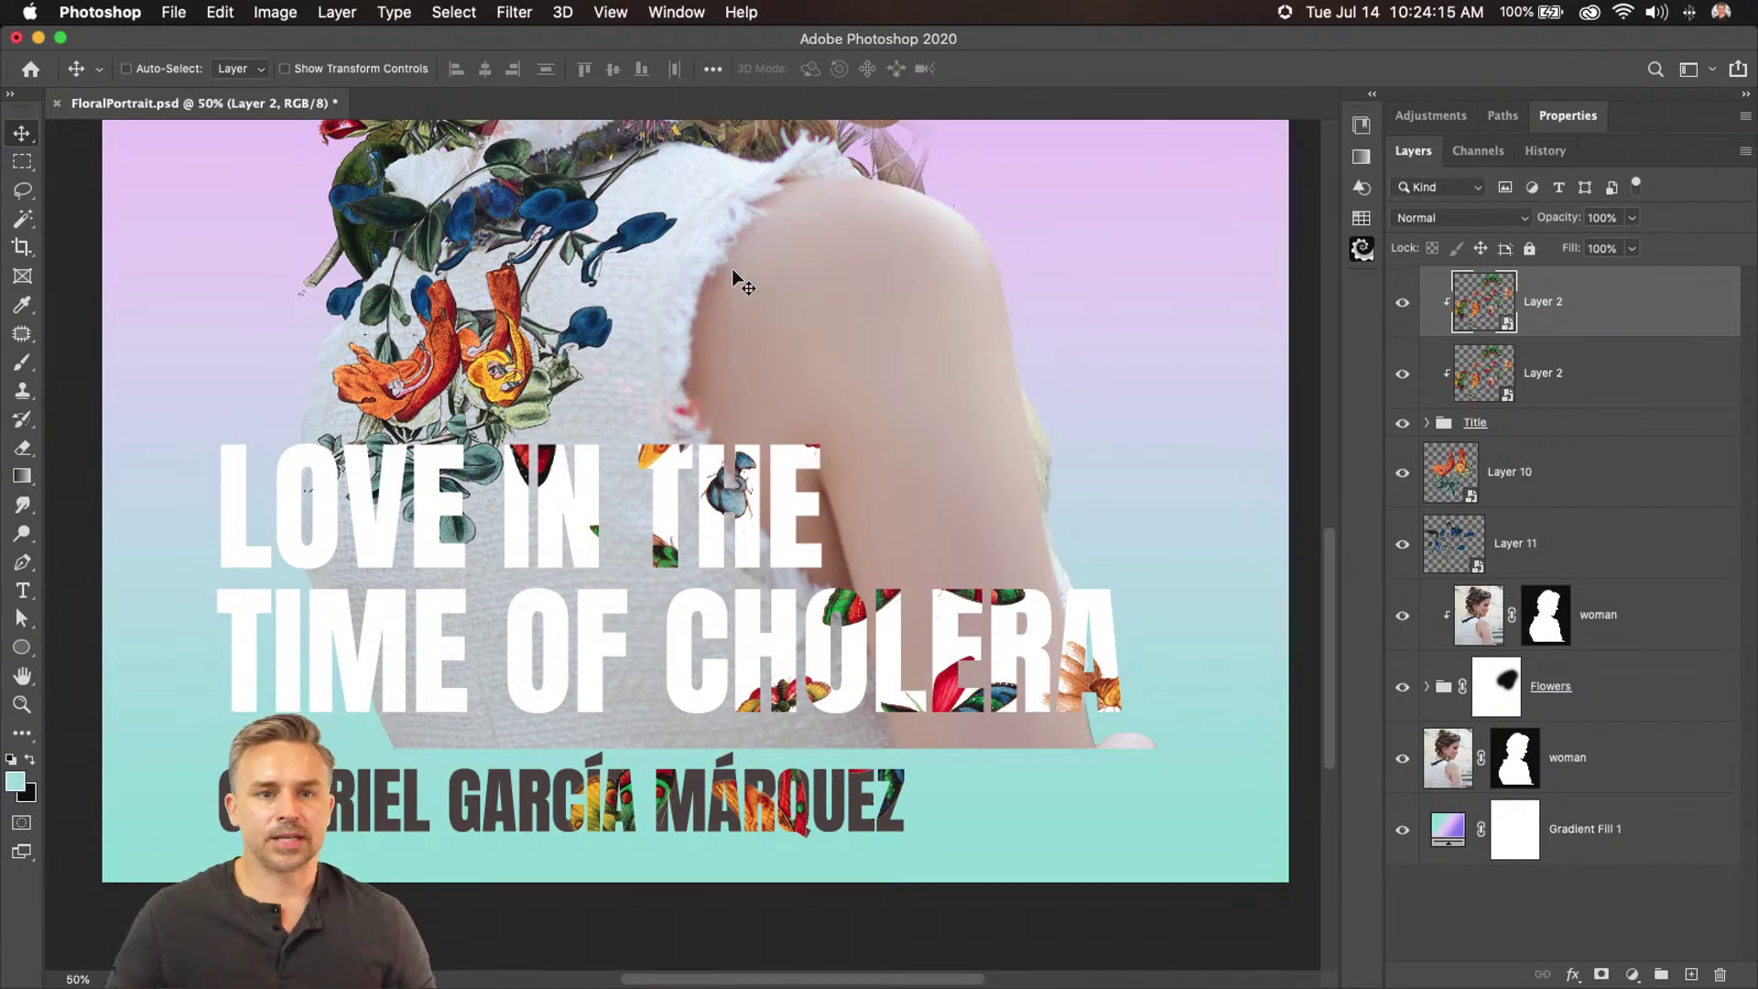
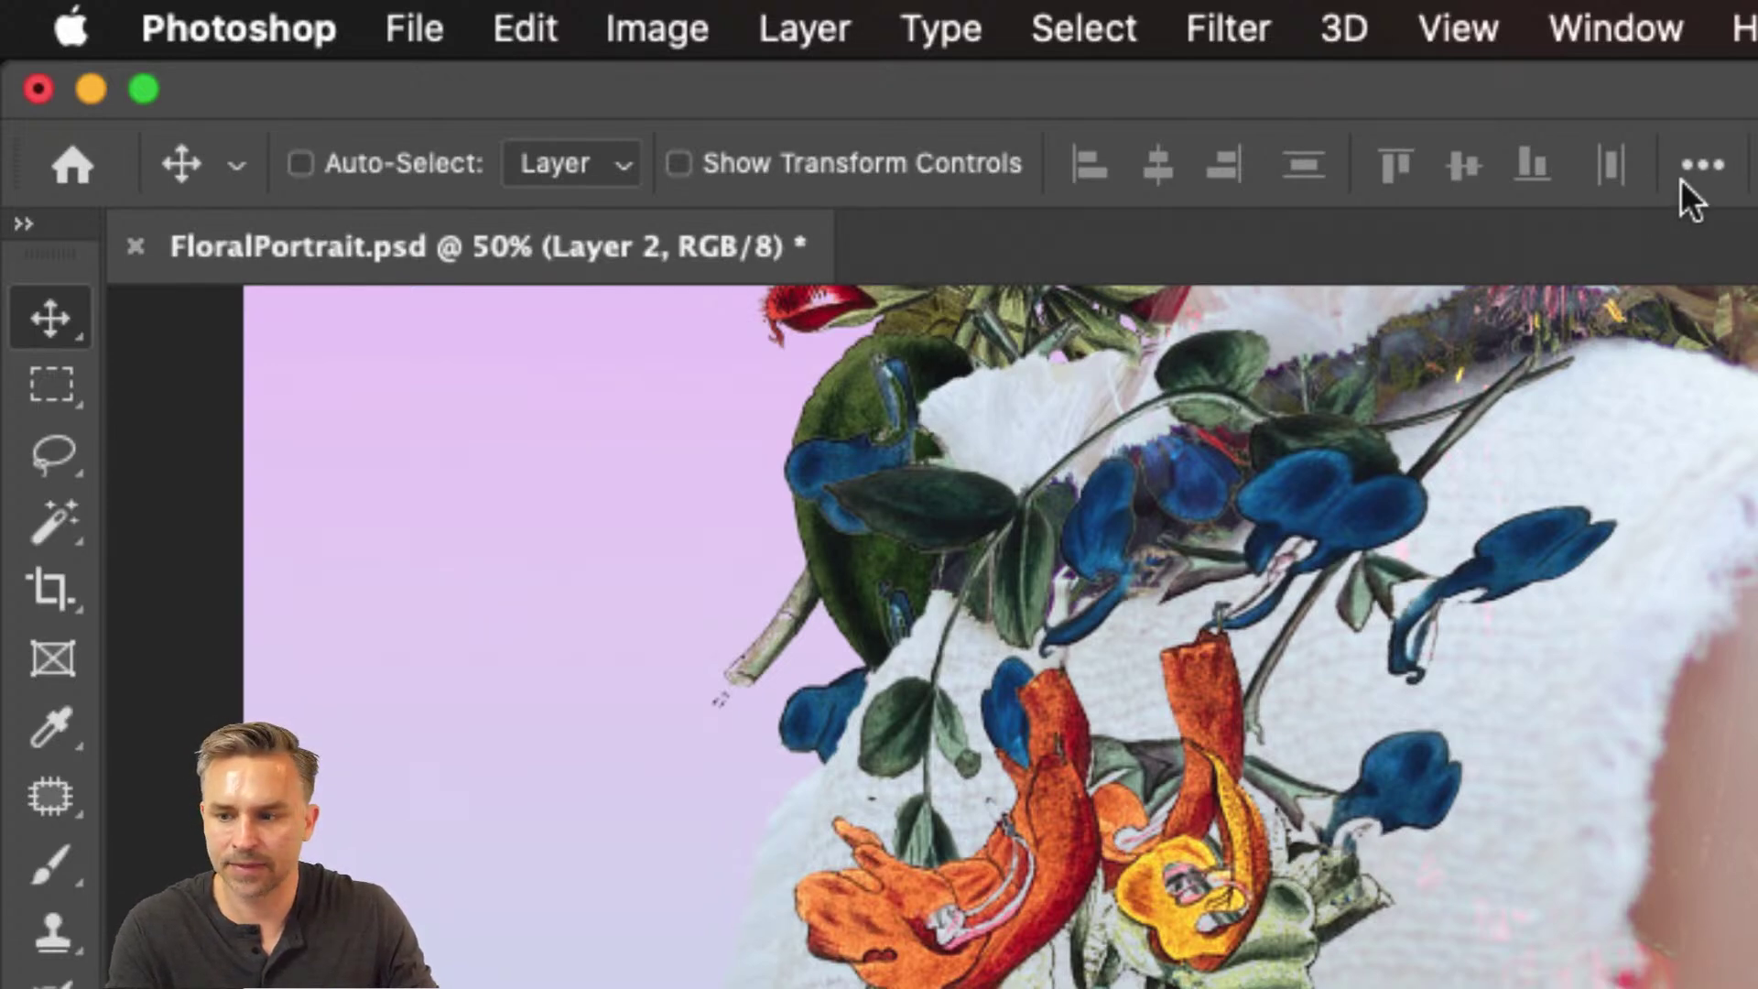
Set the Move tool's Auto-Select target to Layer
click(1701, 166)
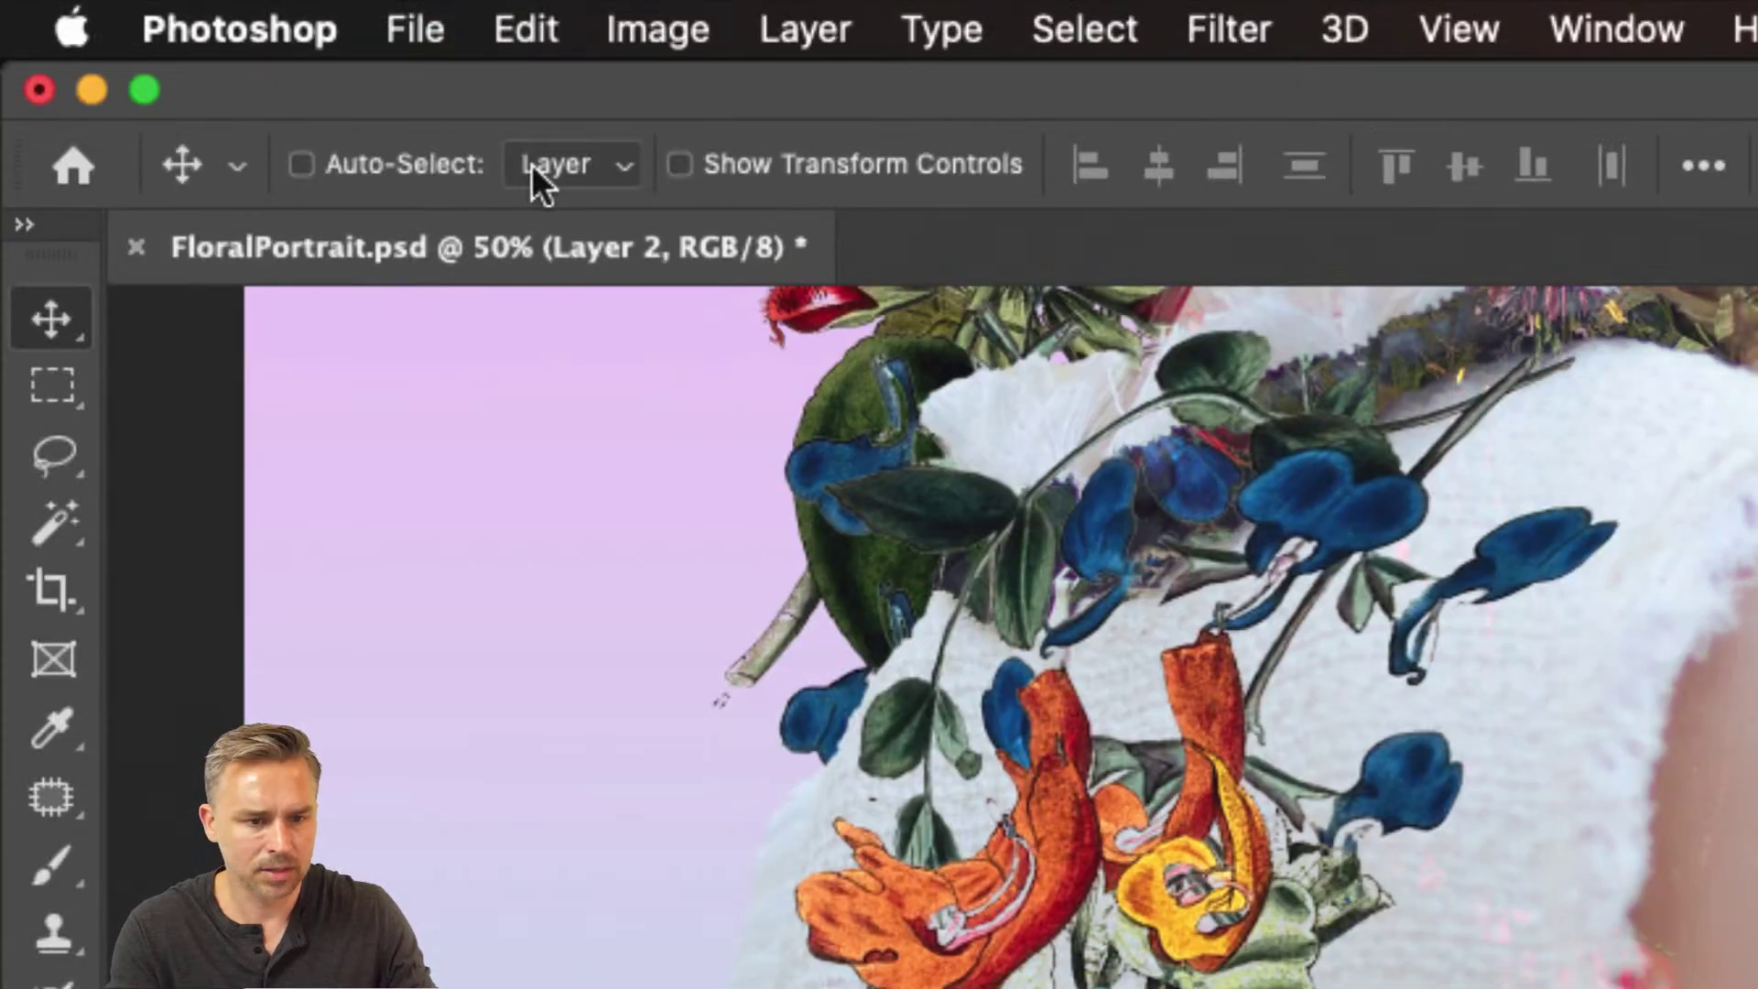
click(536, 174)
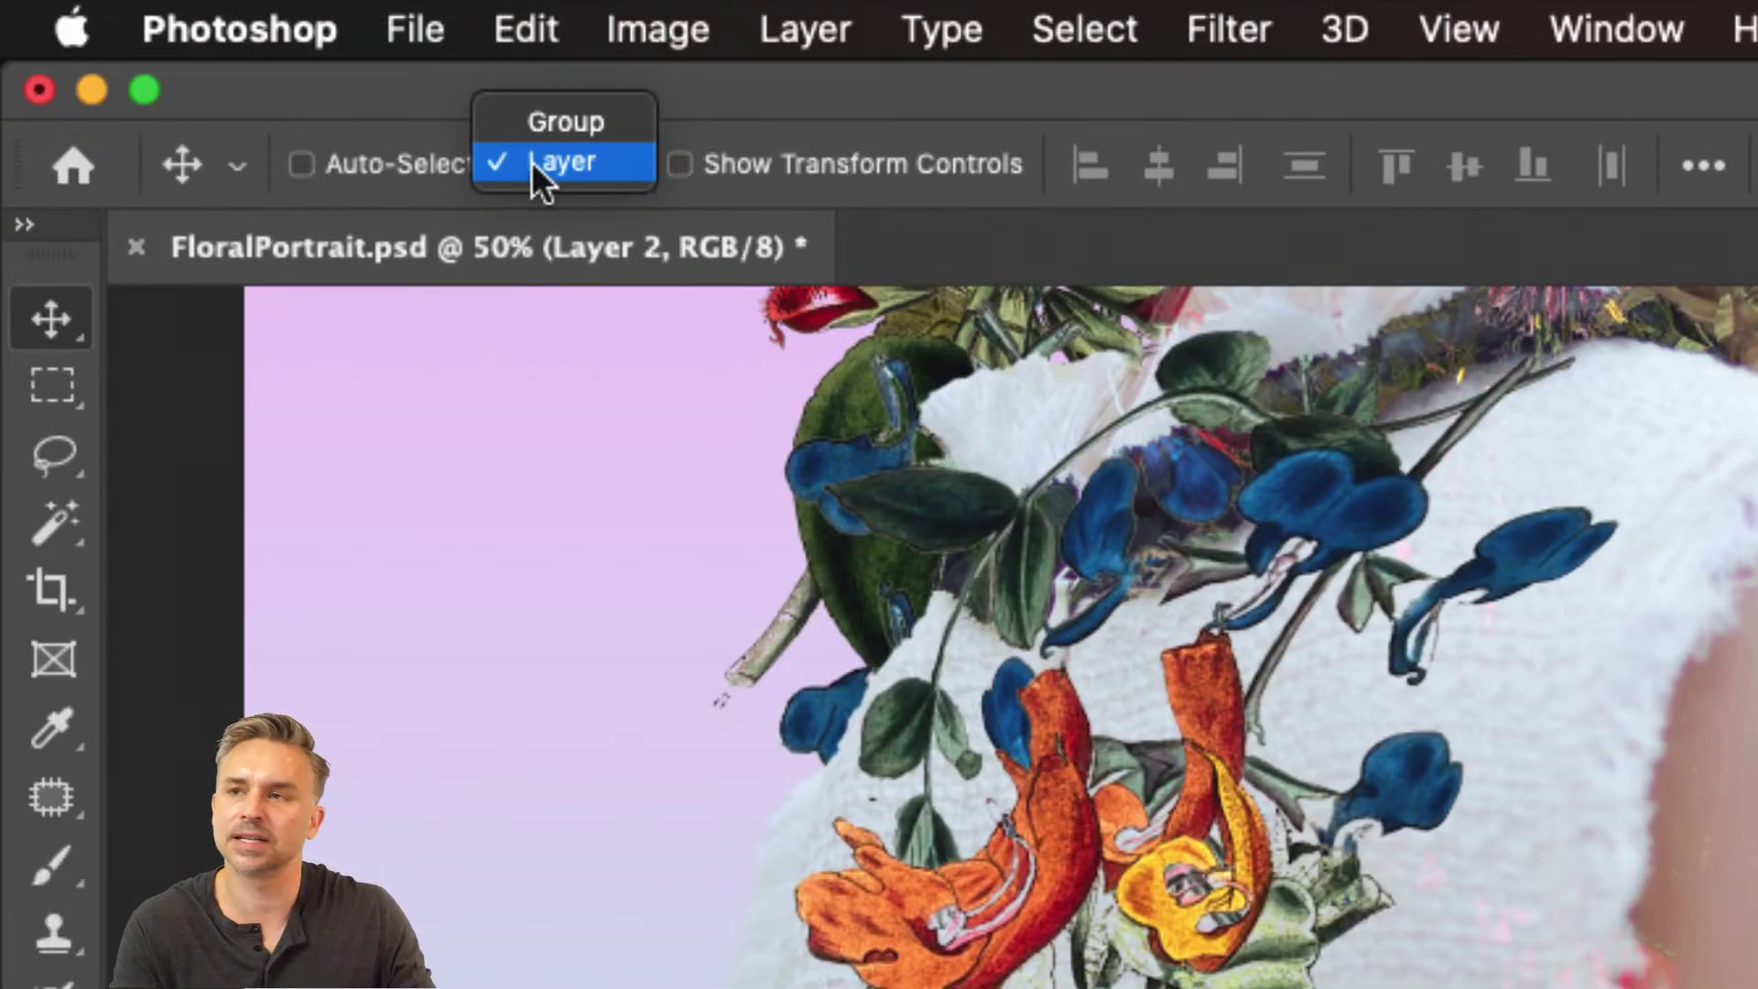
click(531, 161)
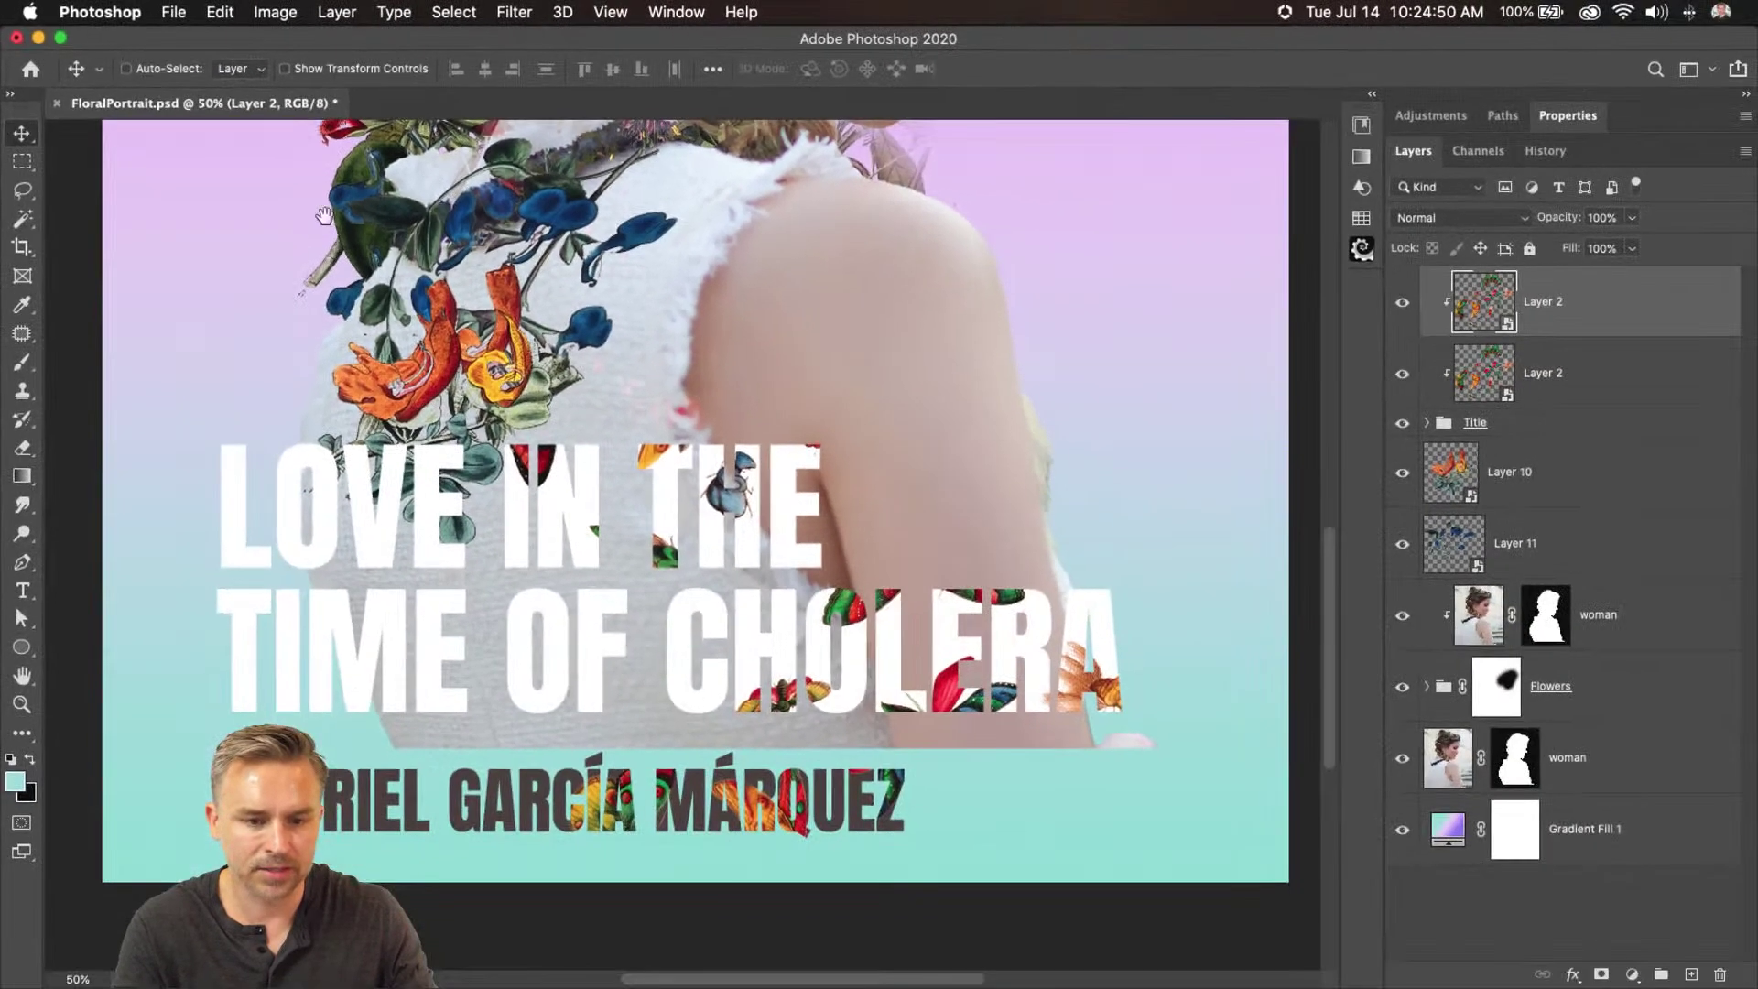
Select the purple flower plant of Layer 12 behind the head, move it outward to the left, and rotate it counterclockwise
scroll(324, 214, up, 10)
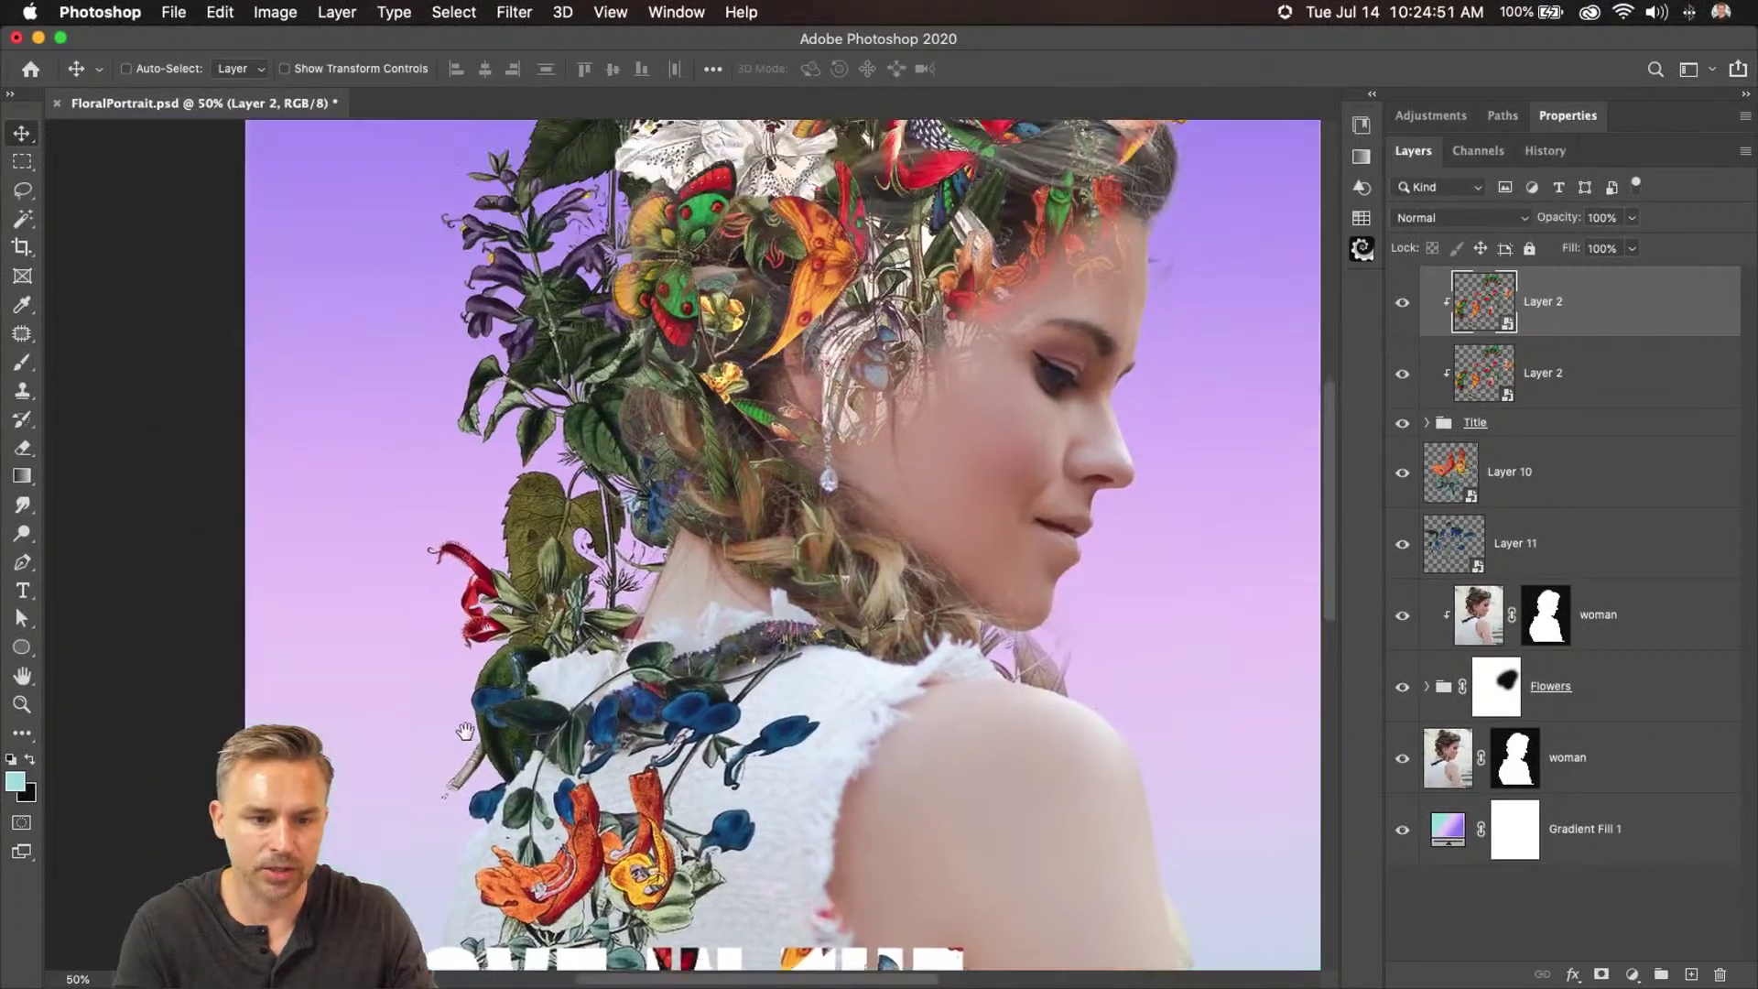
key(super)
super+click(438, 474)
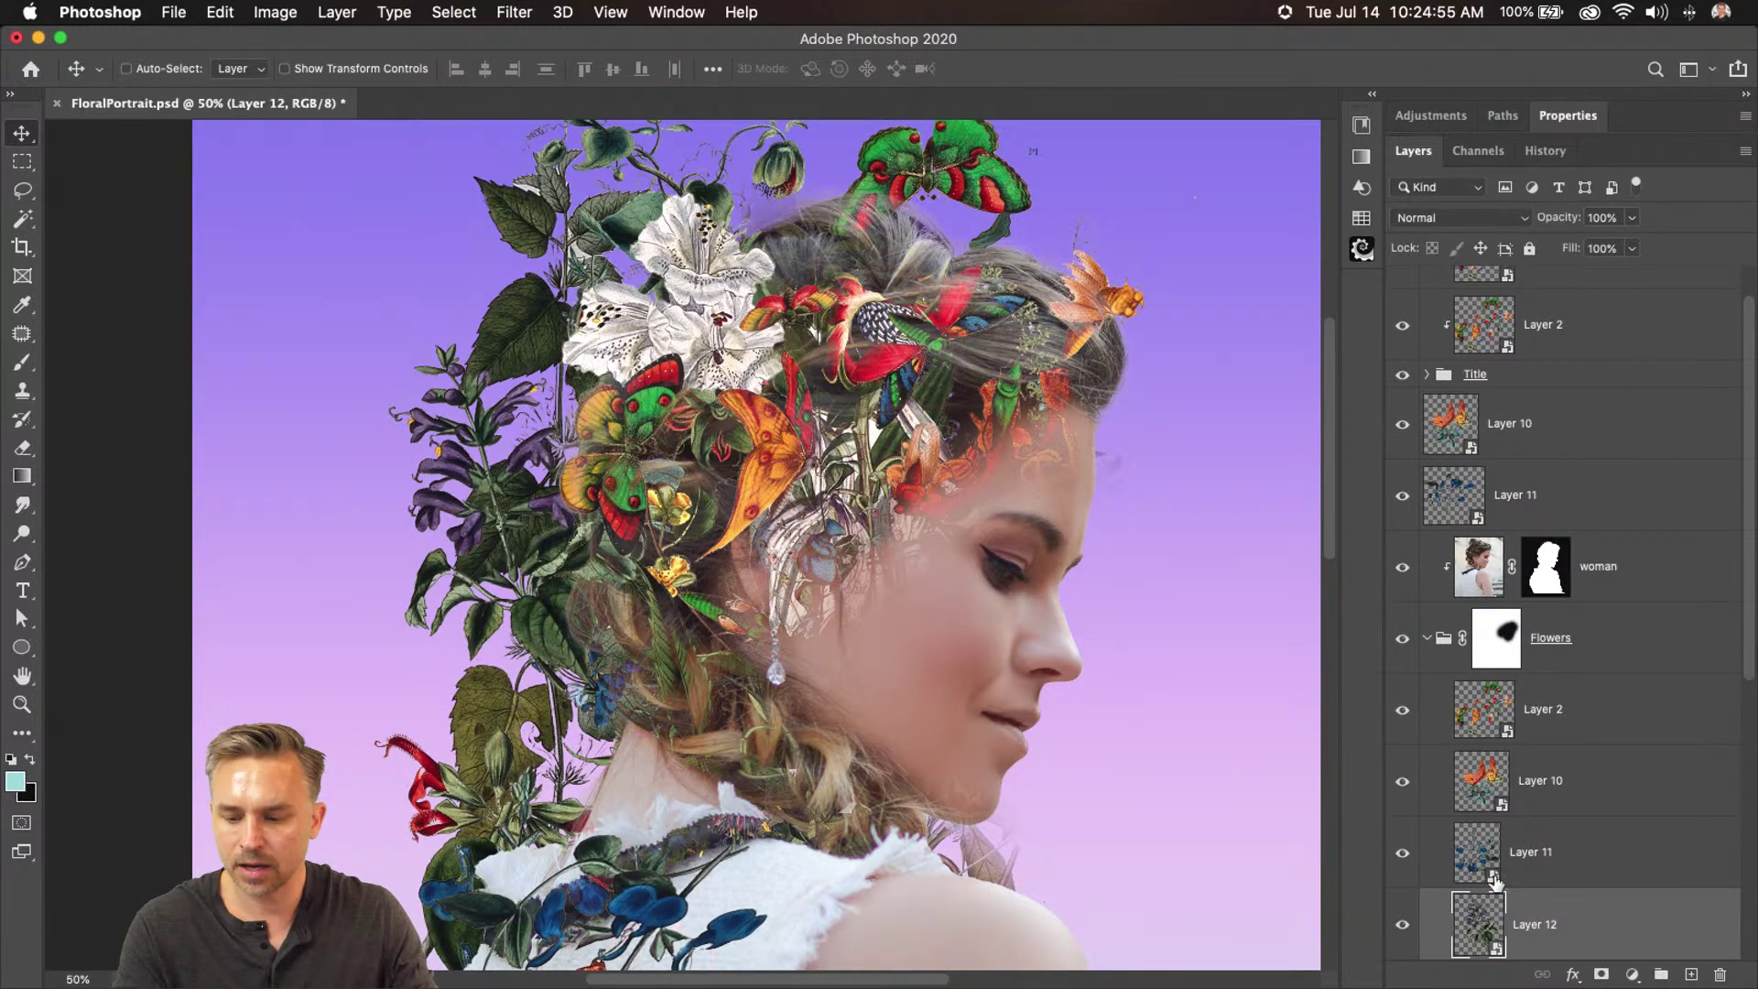
scroll(1556, 943, down, 3)
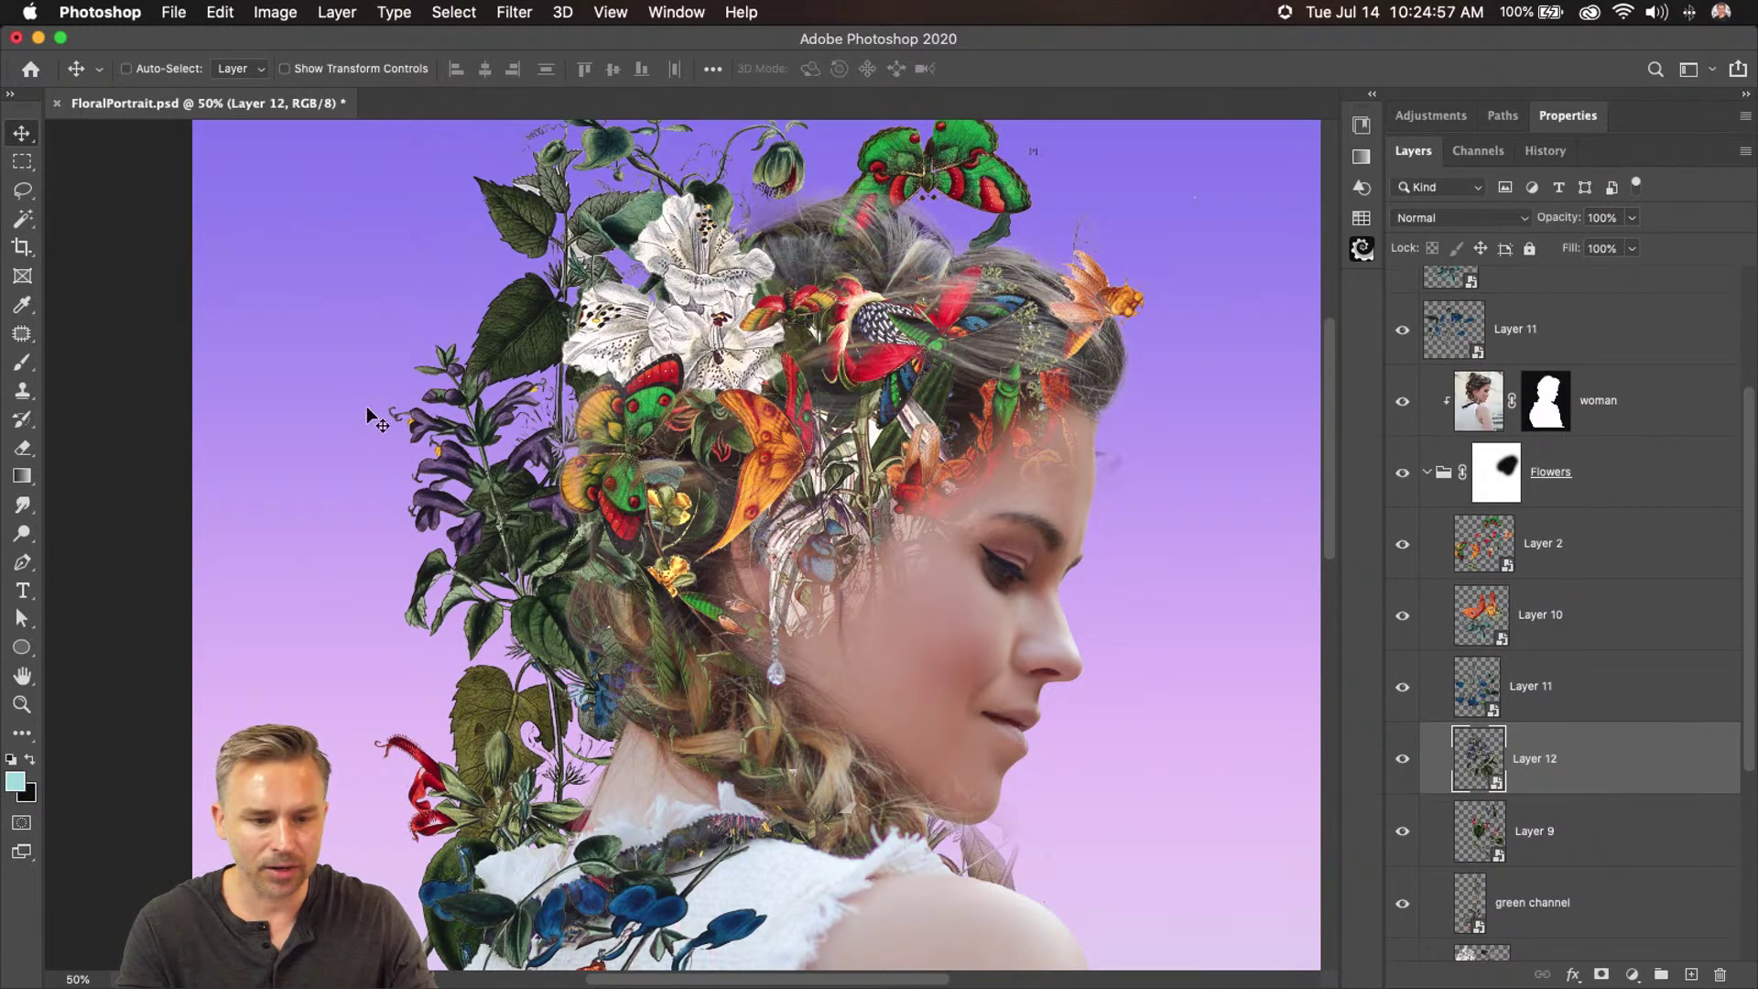
drag(424, 423, 357, 400)
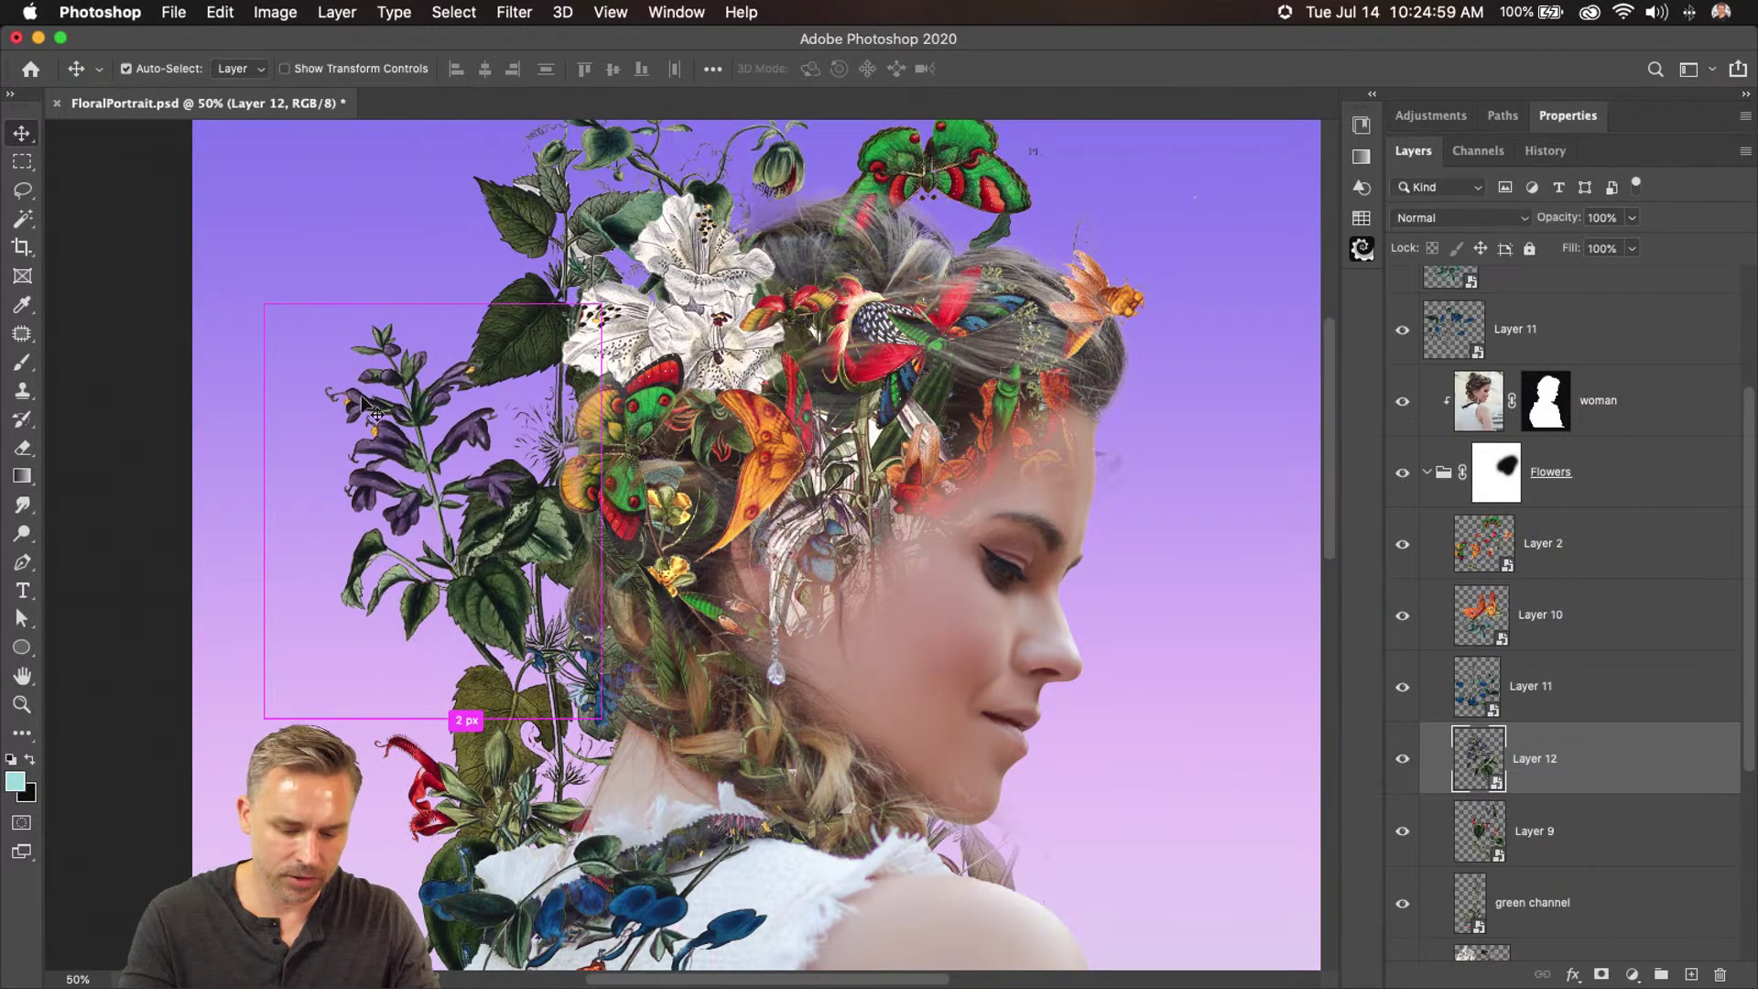
key(super+t)
drag(264, 284, 218, 431)
key(Return)
Duplicate Layer 12 onto the top of the woman's head, scaled to 88.6% and rotated to about -47.3°
drag(335, 451, 928, 223)
key(super+j)
drag(859, 203, 605, 339)
key(ctrl+t)
drag(868, 240, 861, 229)
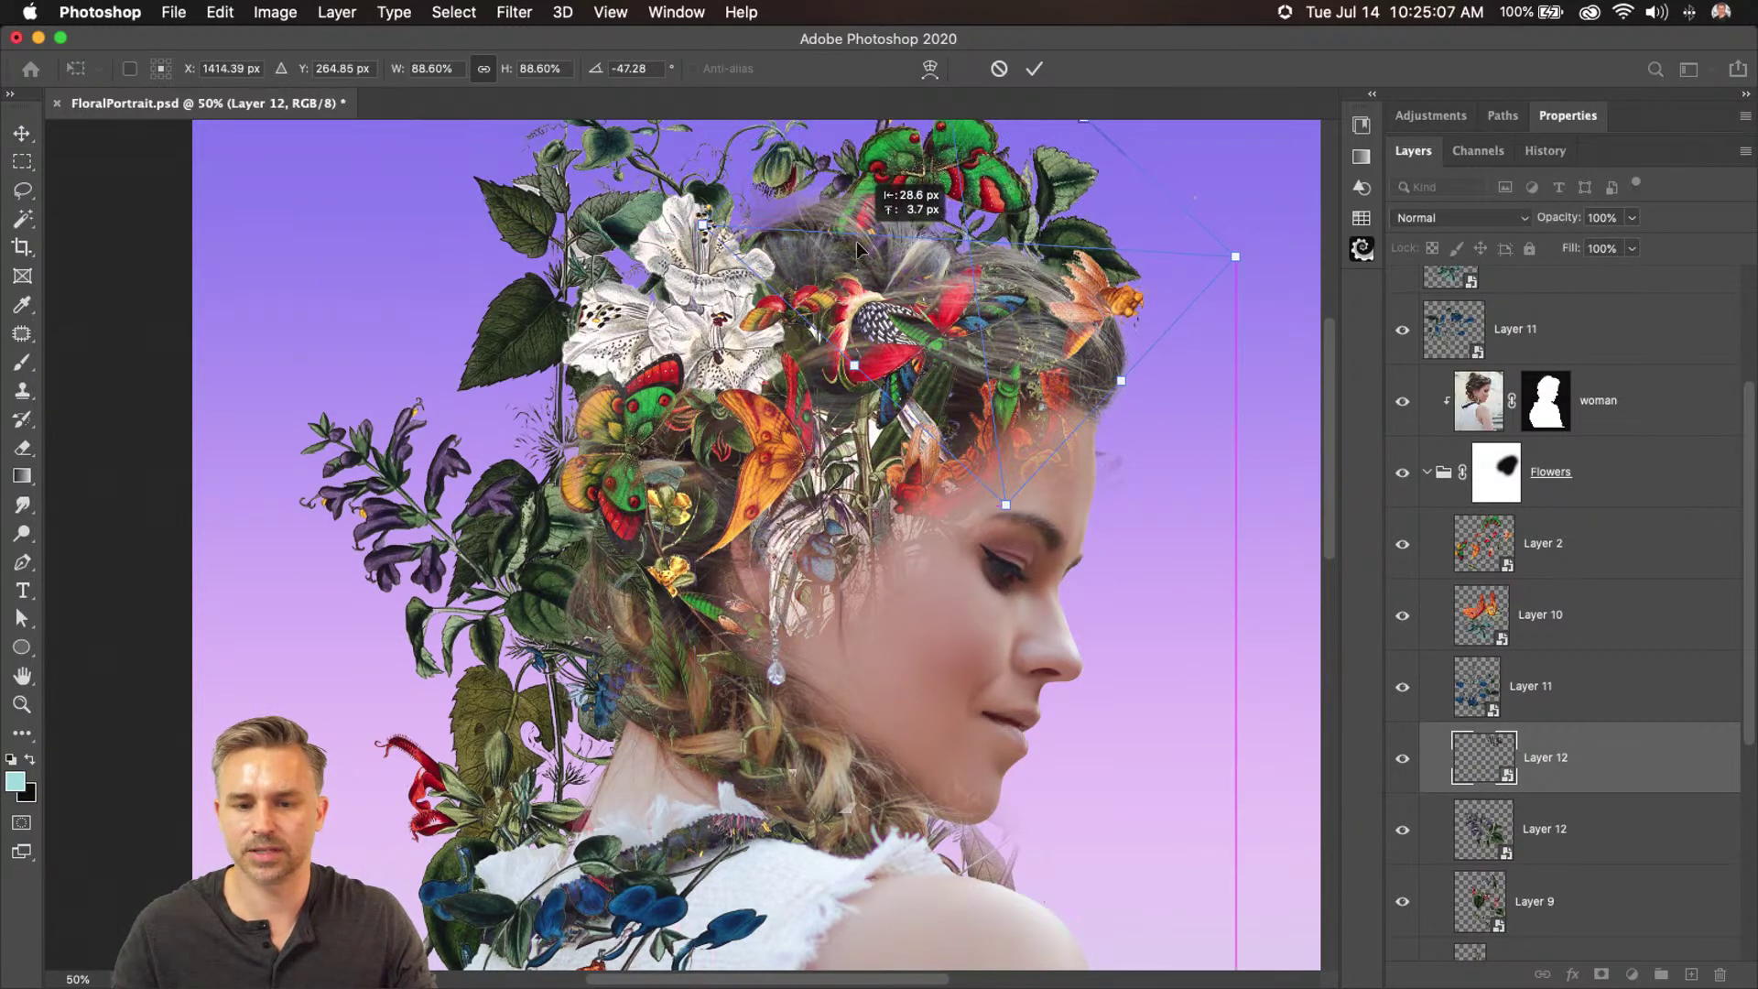
key(Return)
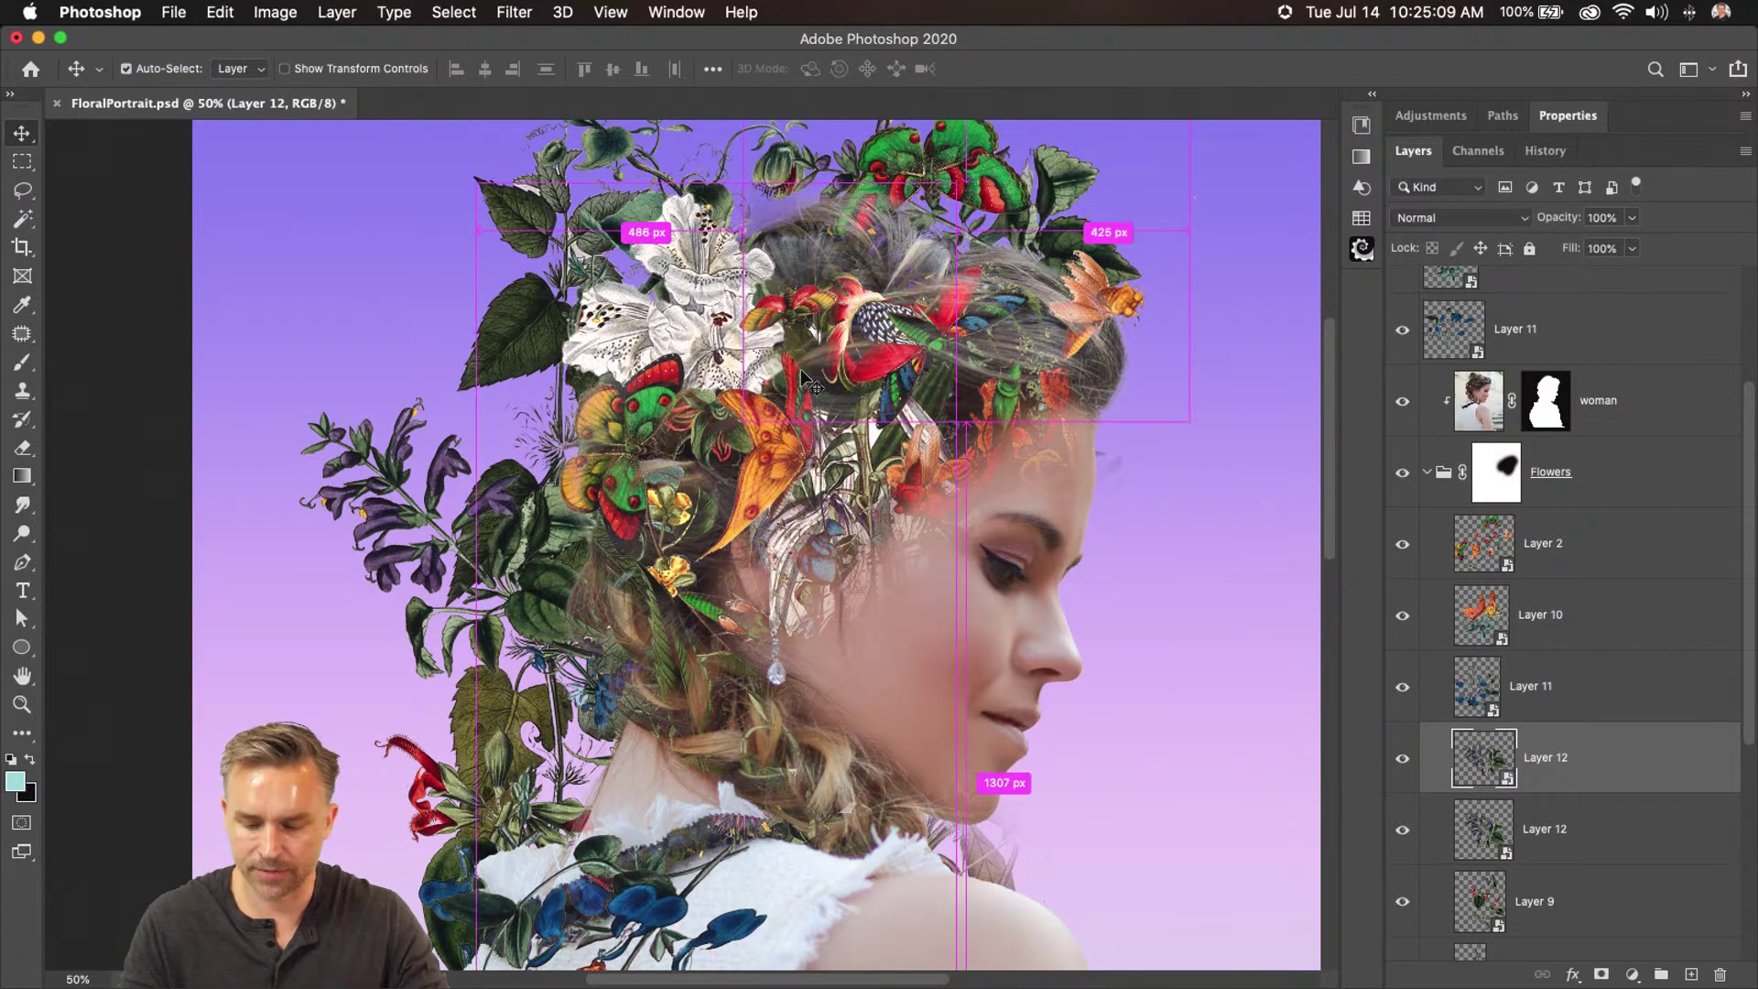
Open the finished version FloralPortraitFinal.psd from the desktop
key(ctrl+minus)
drag(553, 522, 556, 334)
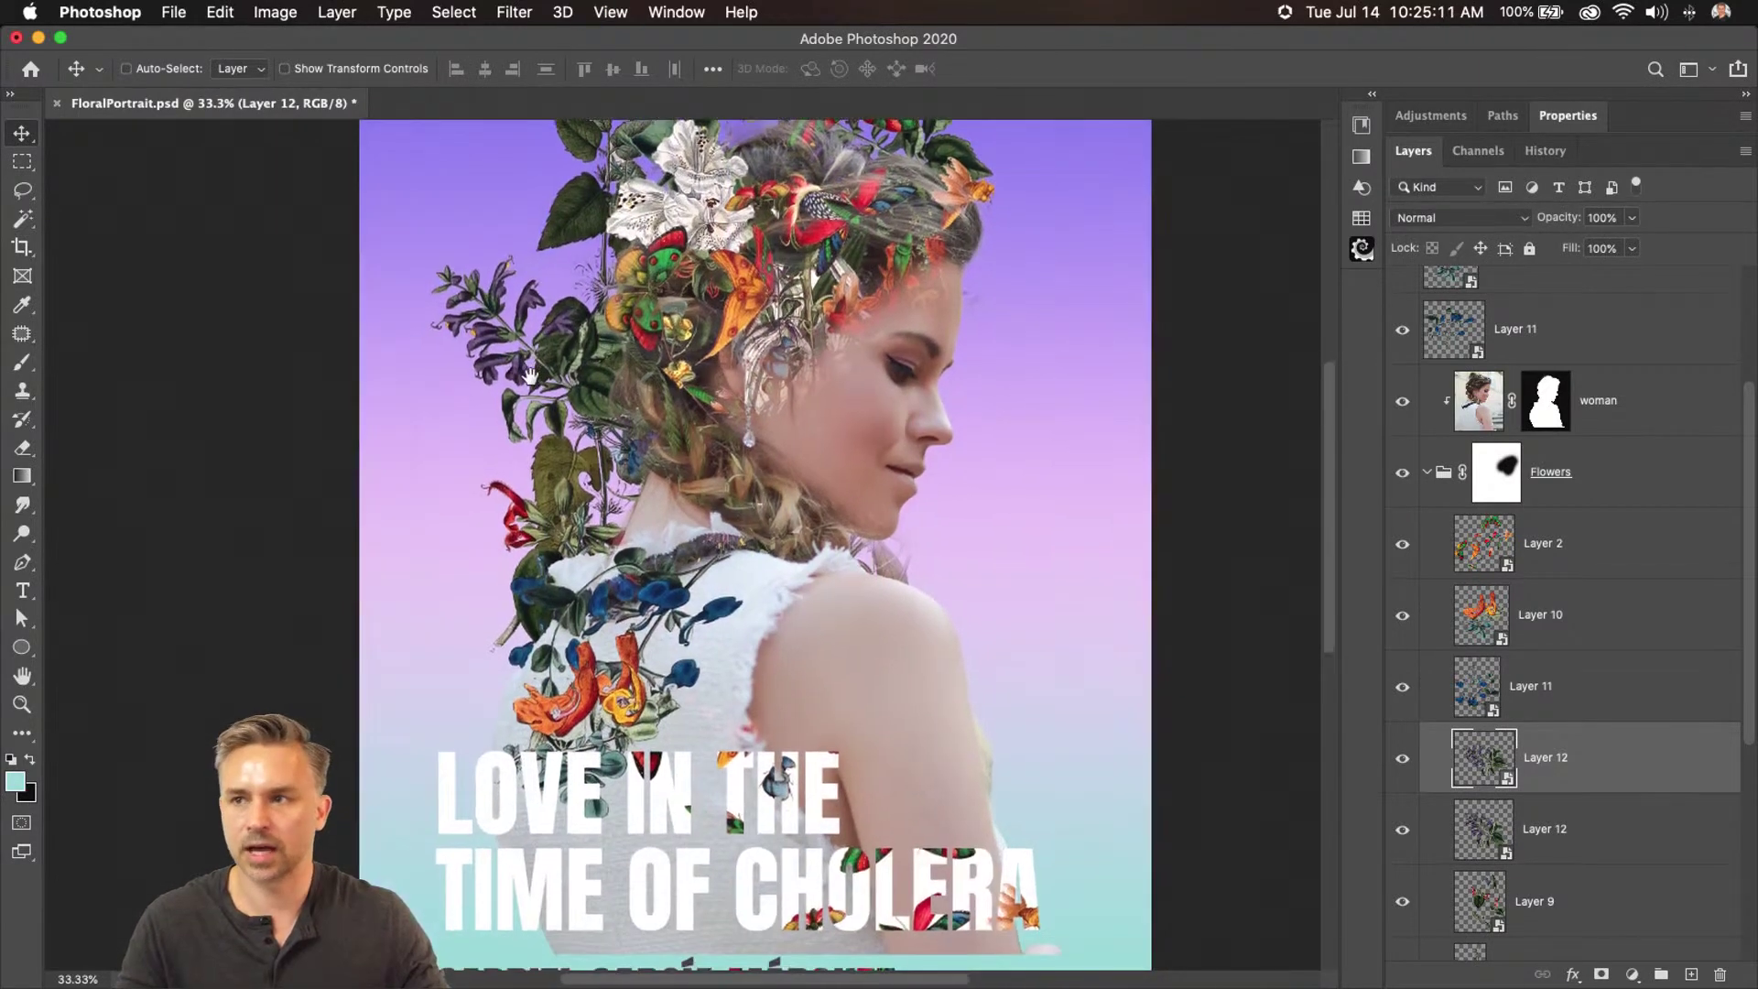
scroll(329, 396, down, 2)
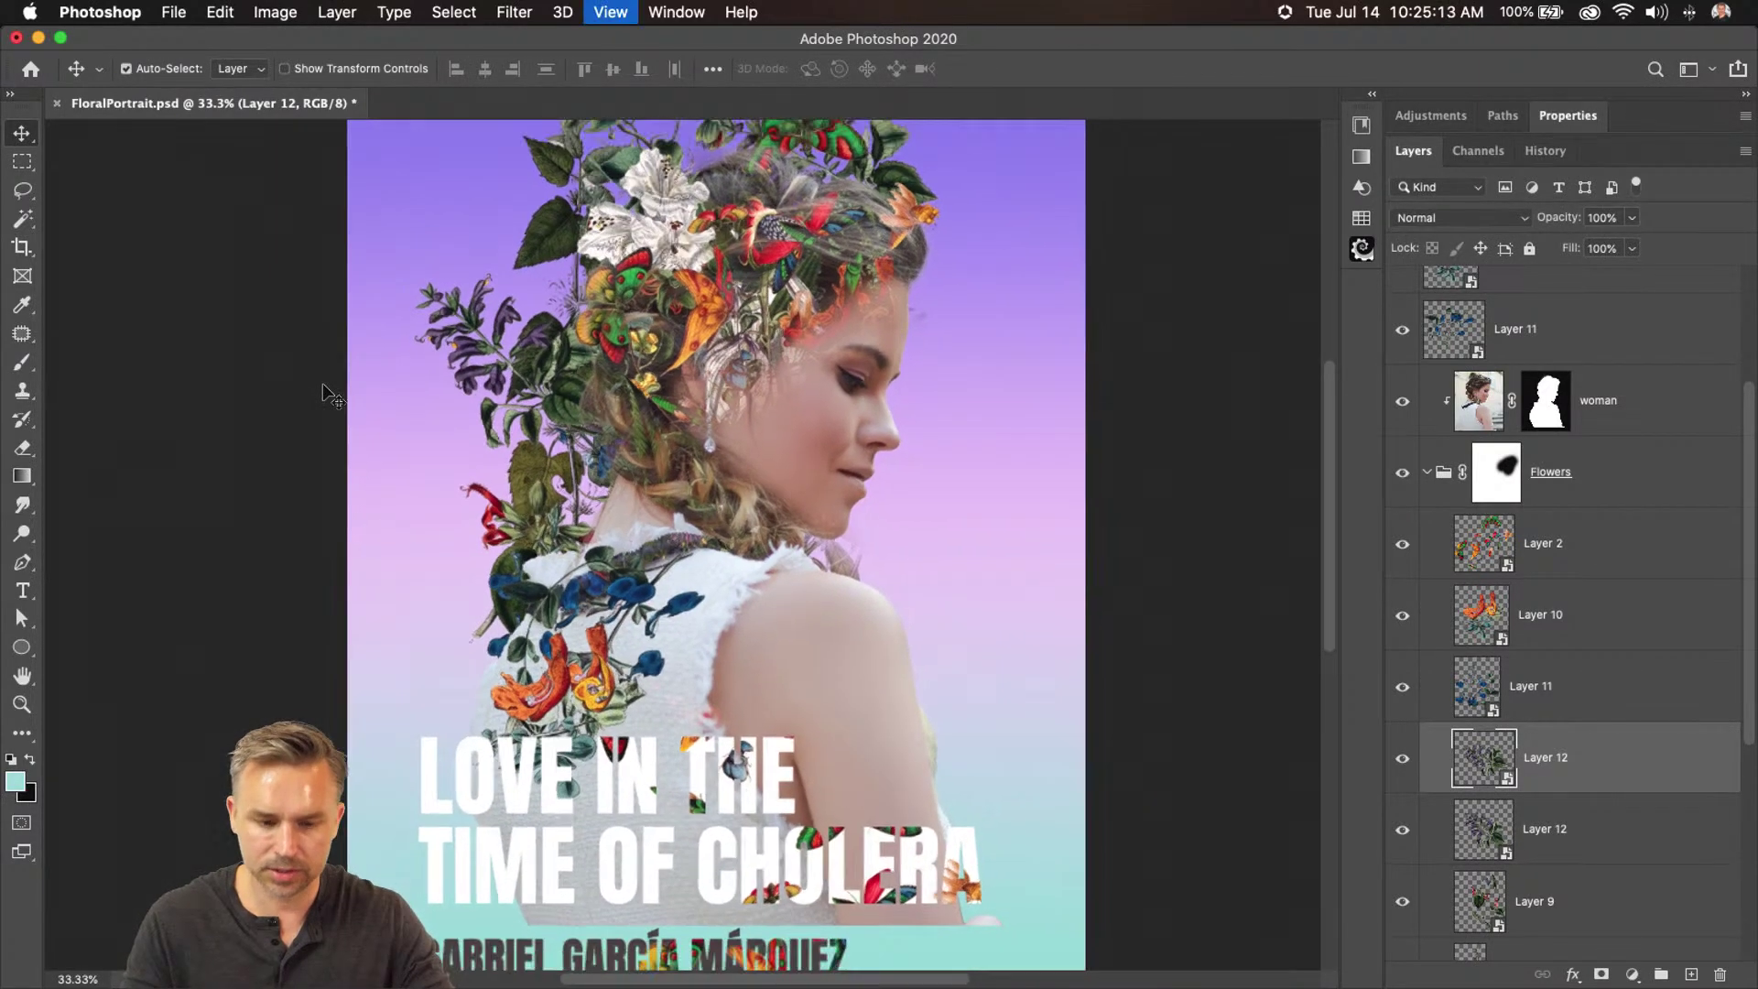
click(38, 38)
double_click(1685, 437)
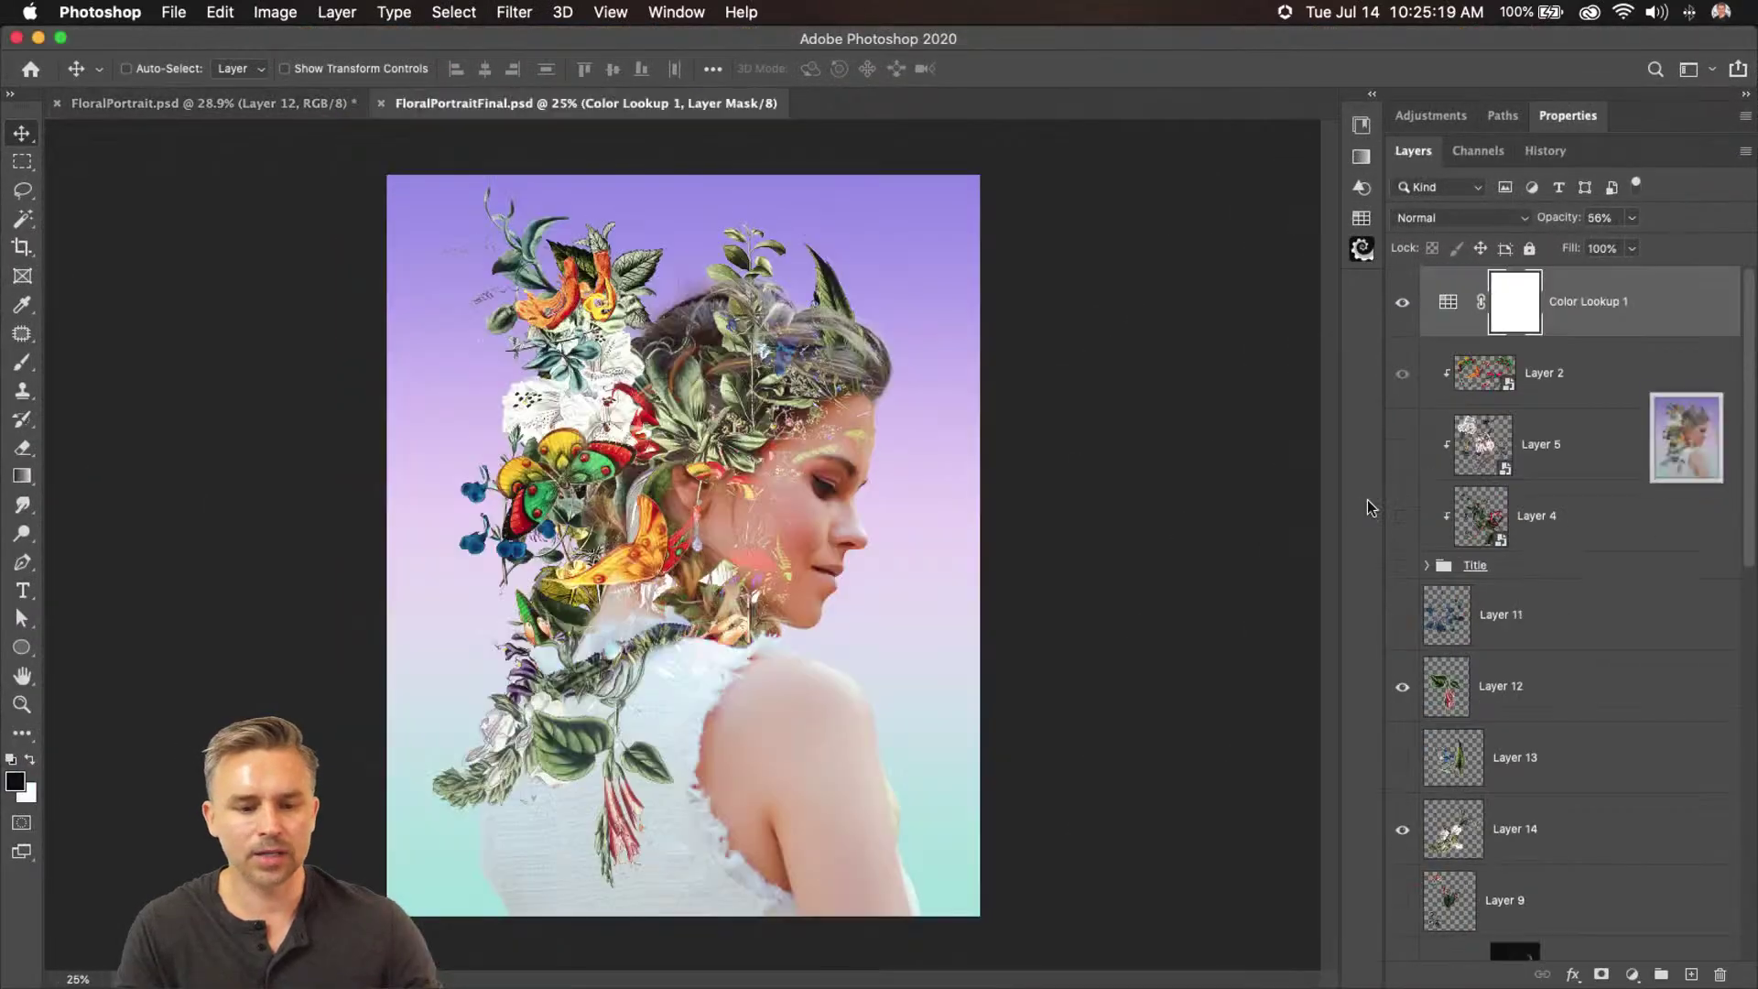
Examine the finished portrait in full-screen view, looking closely at the flowers and butterflies around the head, and return to the standard view
key(super+equal)
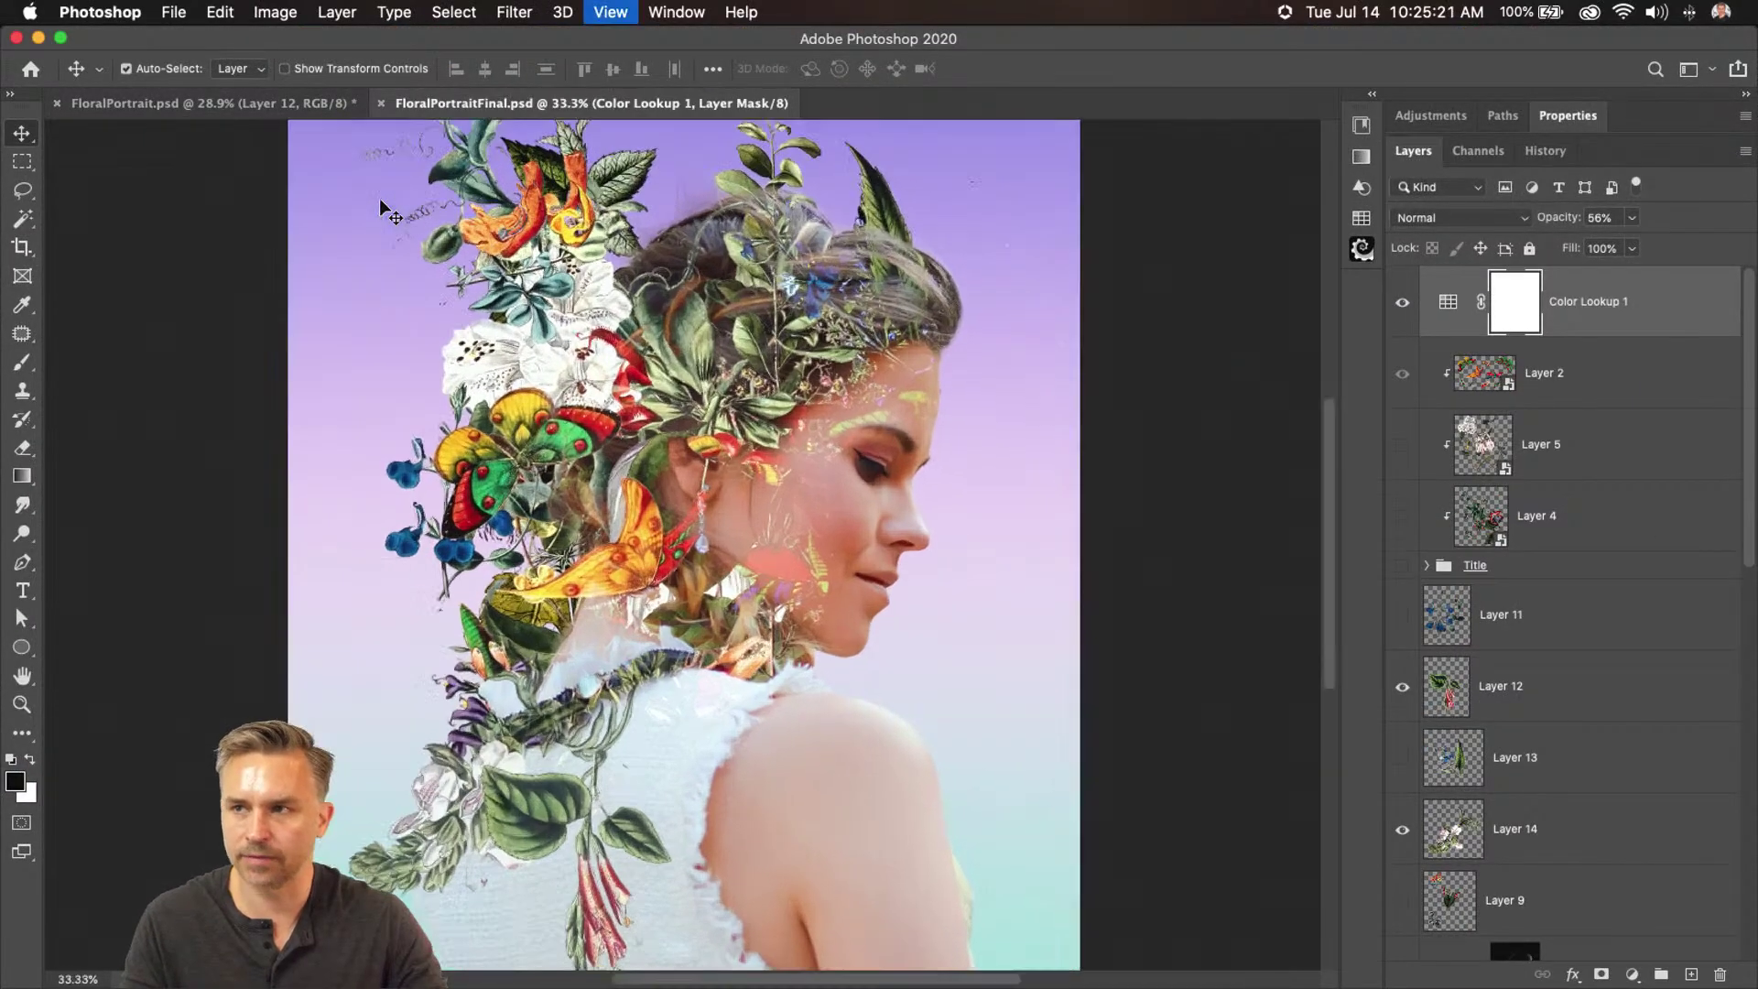
key(f)
key(g)
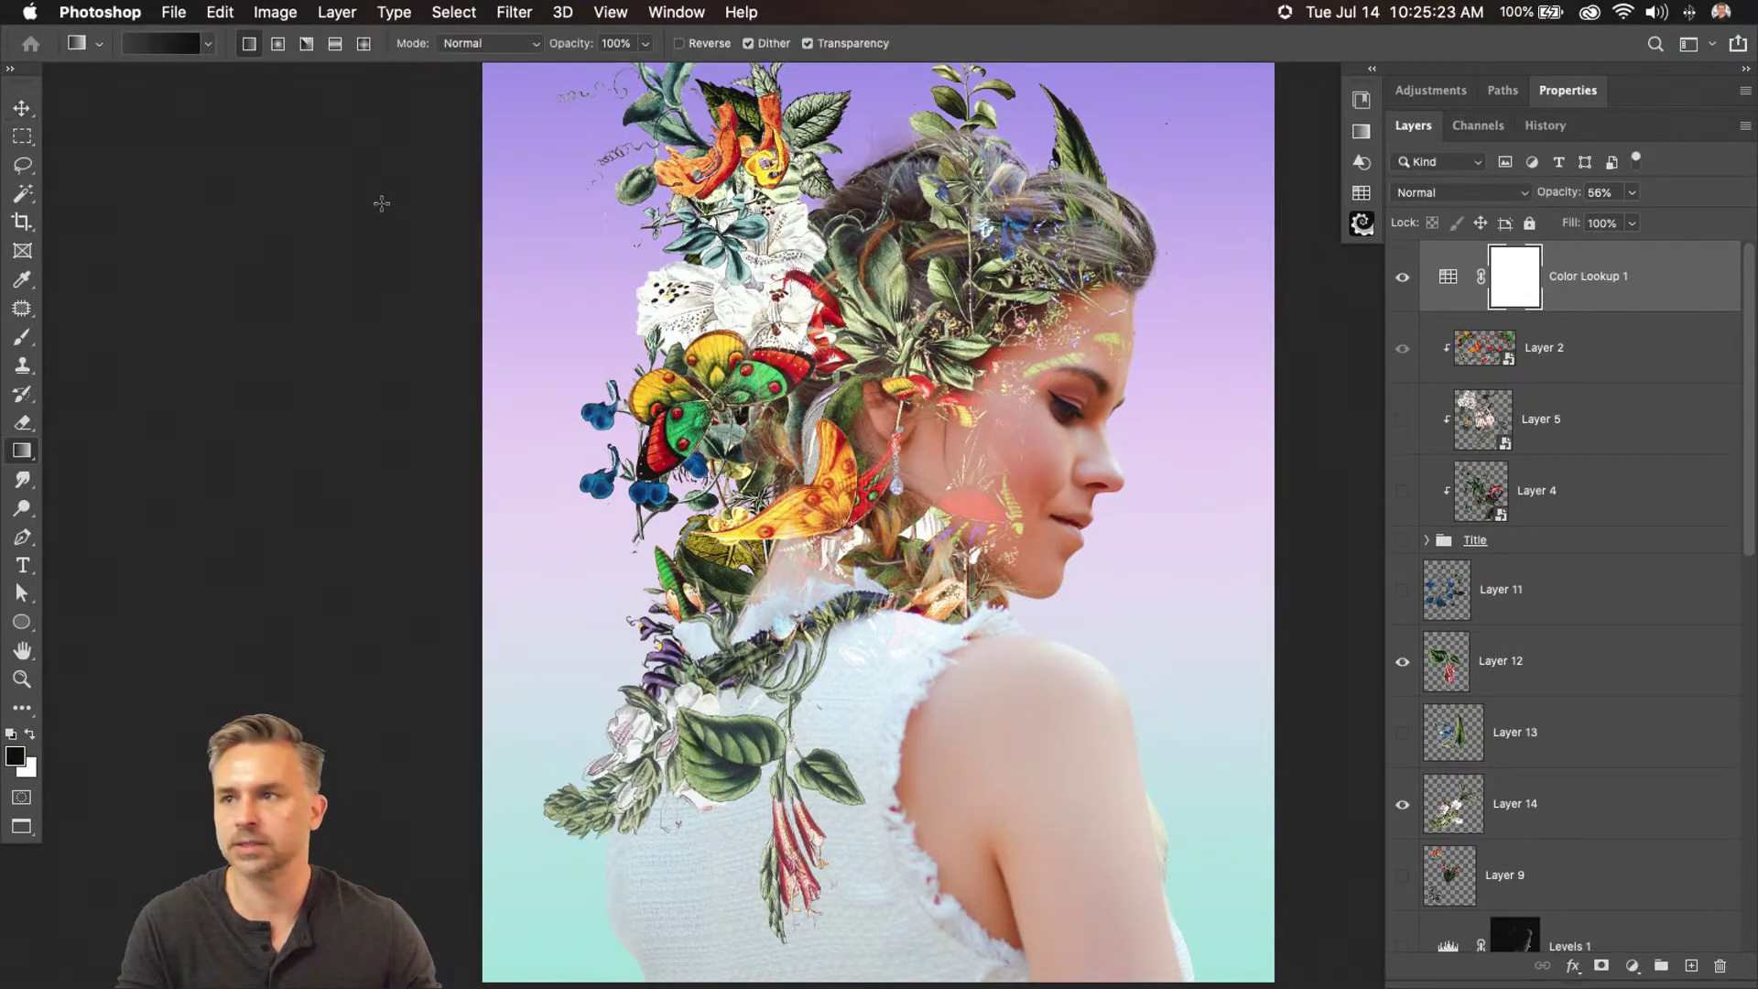
key(f)
scroll(421, 275, up, 3)
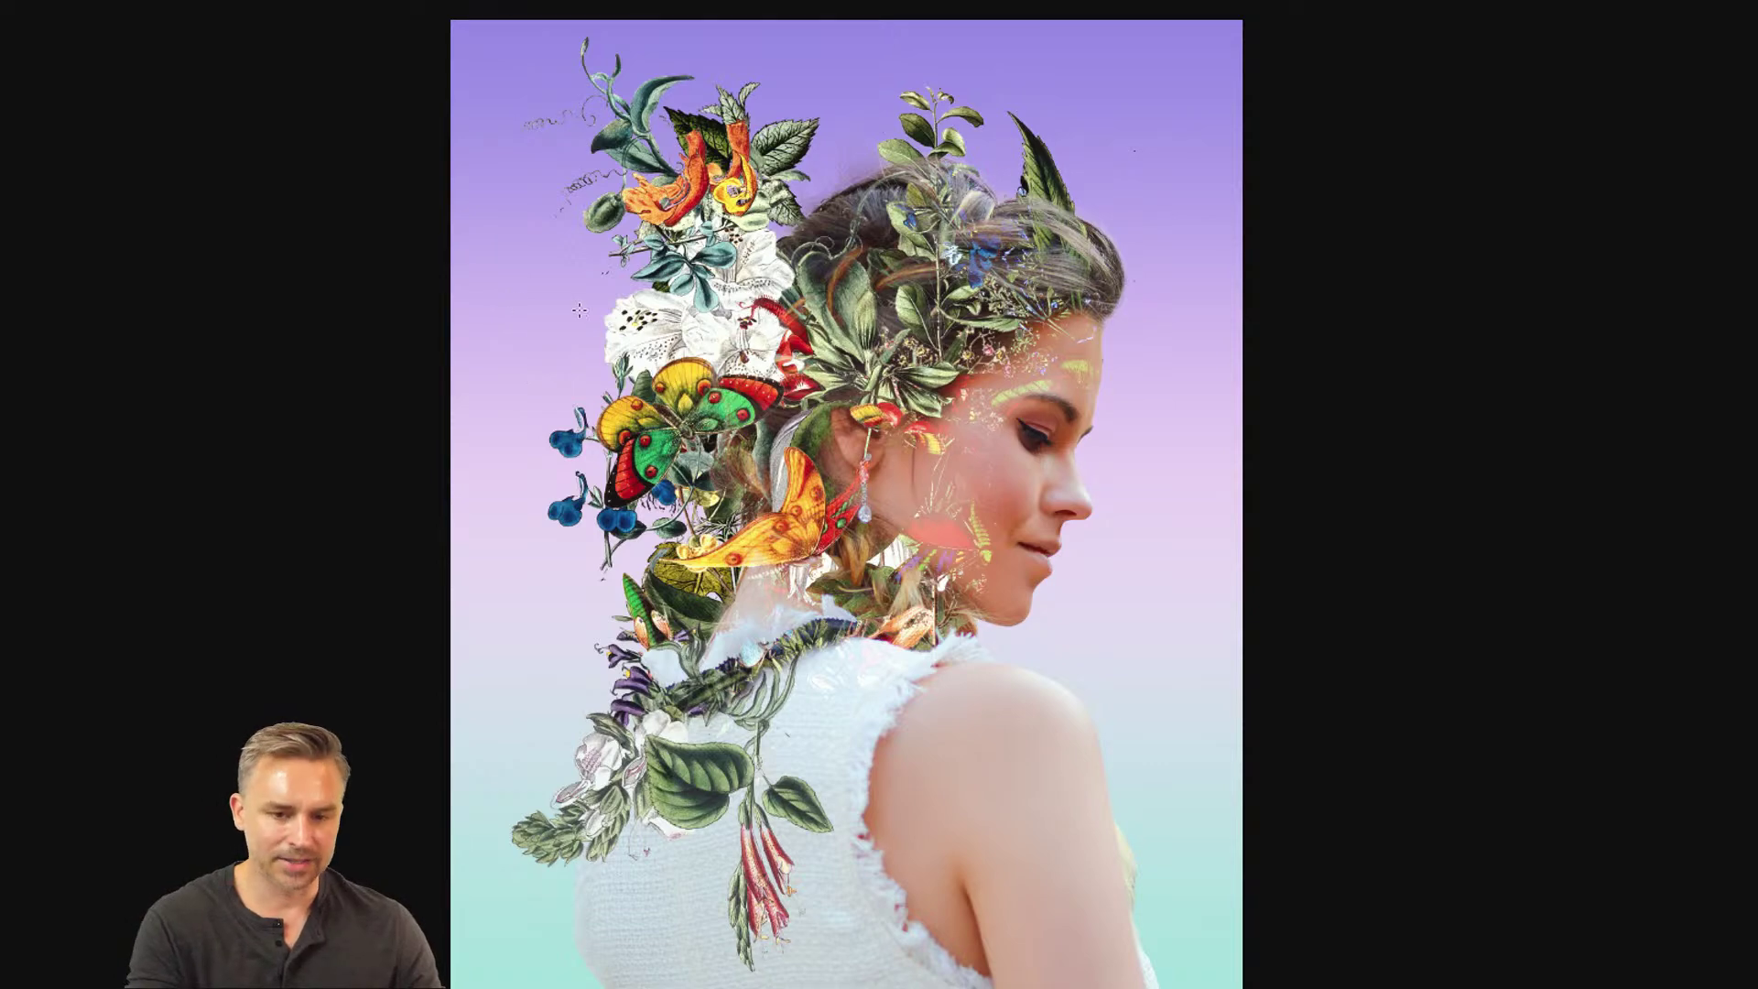
scroll(573, 346, up, 4)
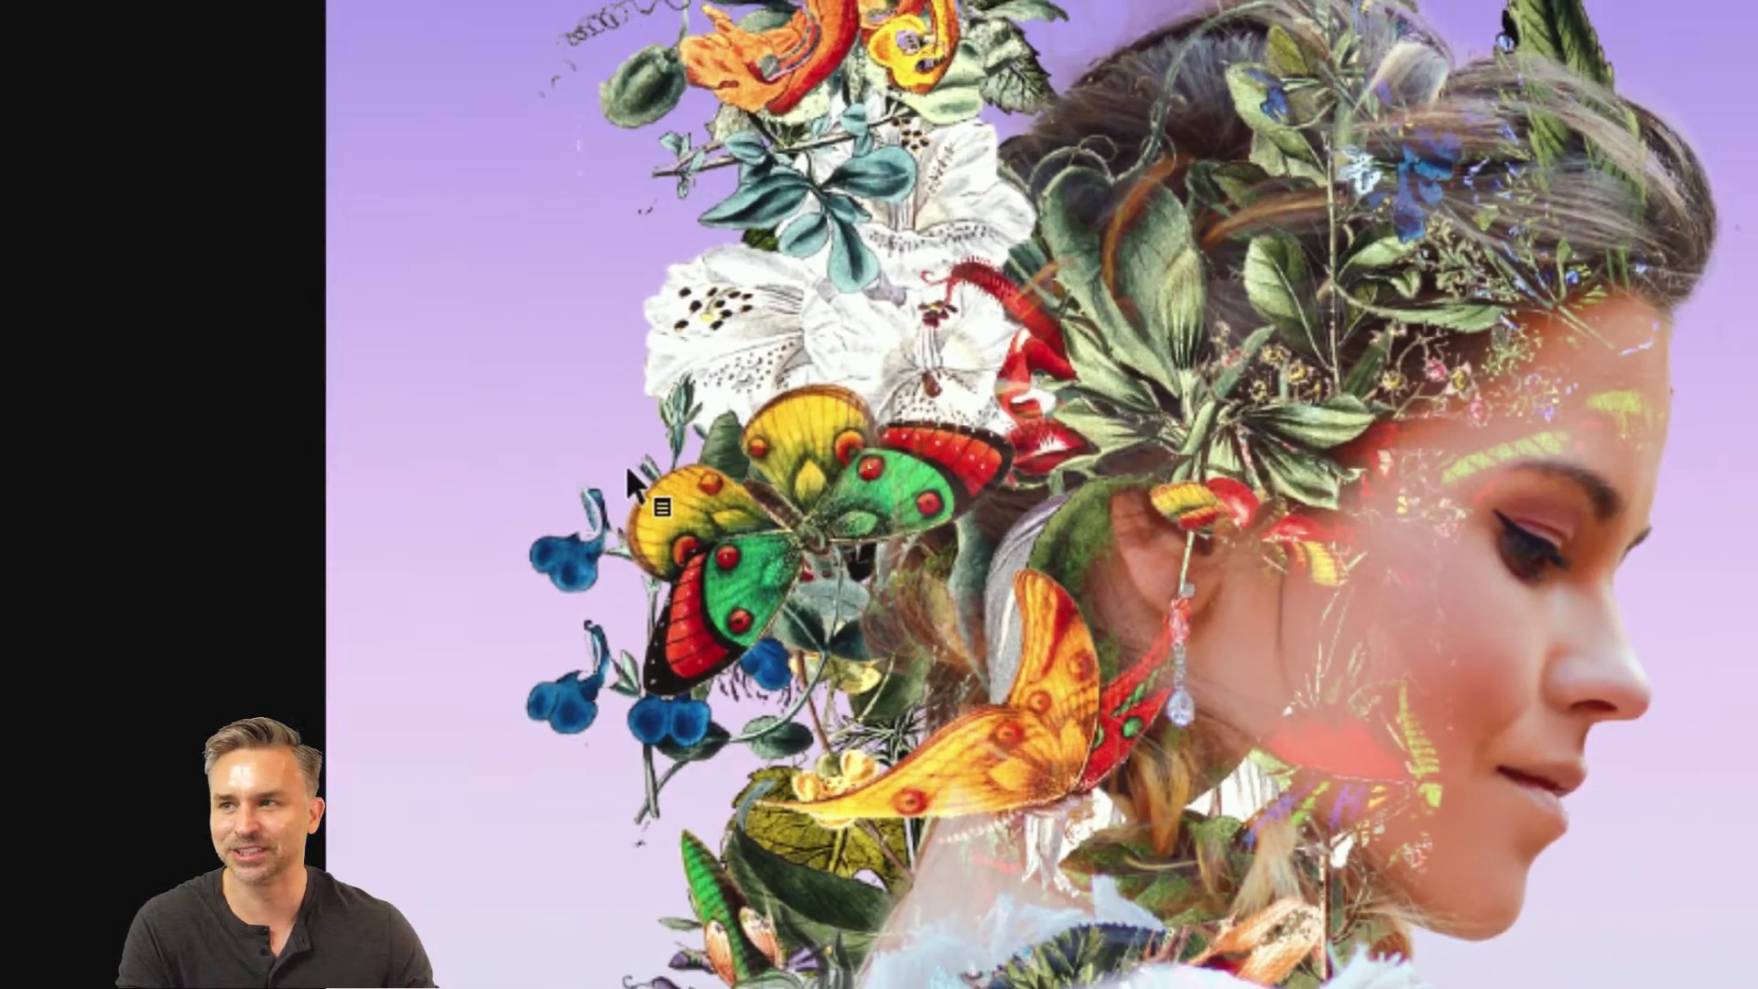
scroll(623, 464, down, 4)
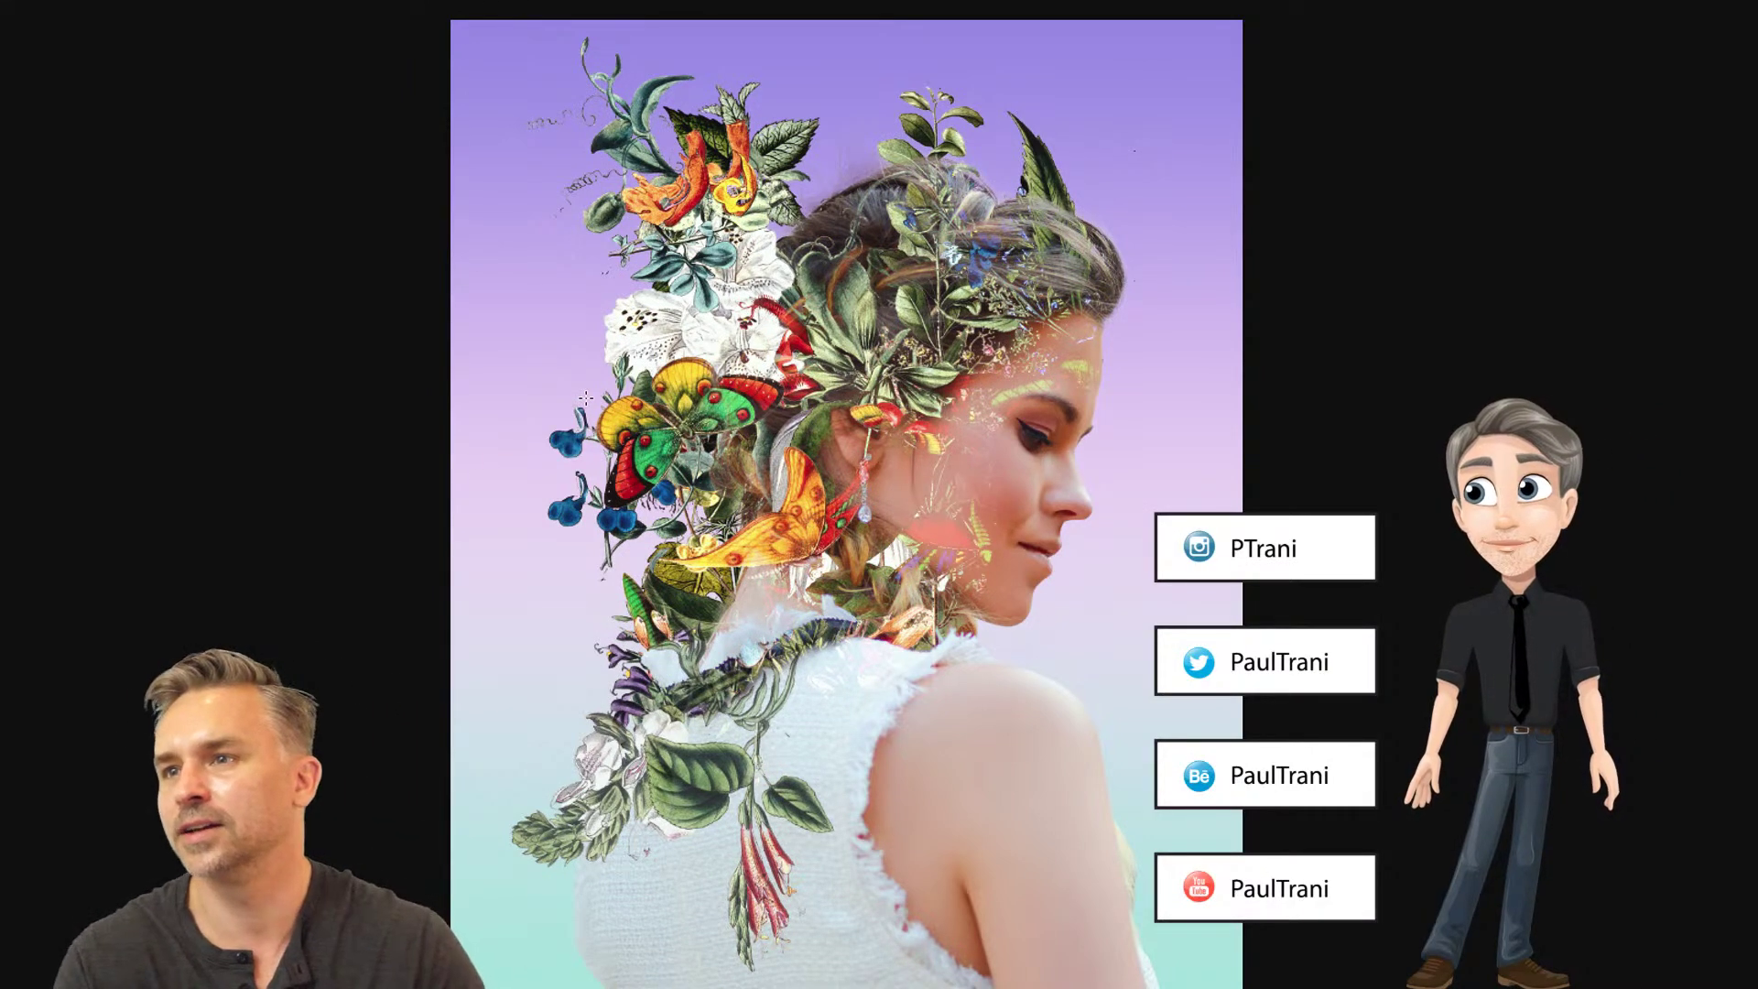
key(f)
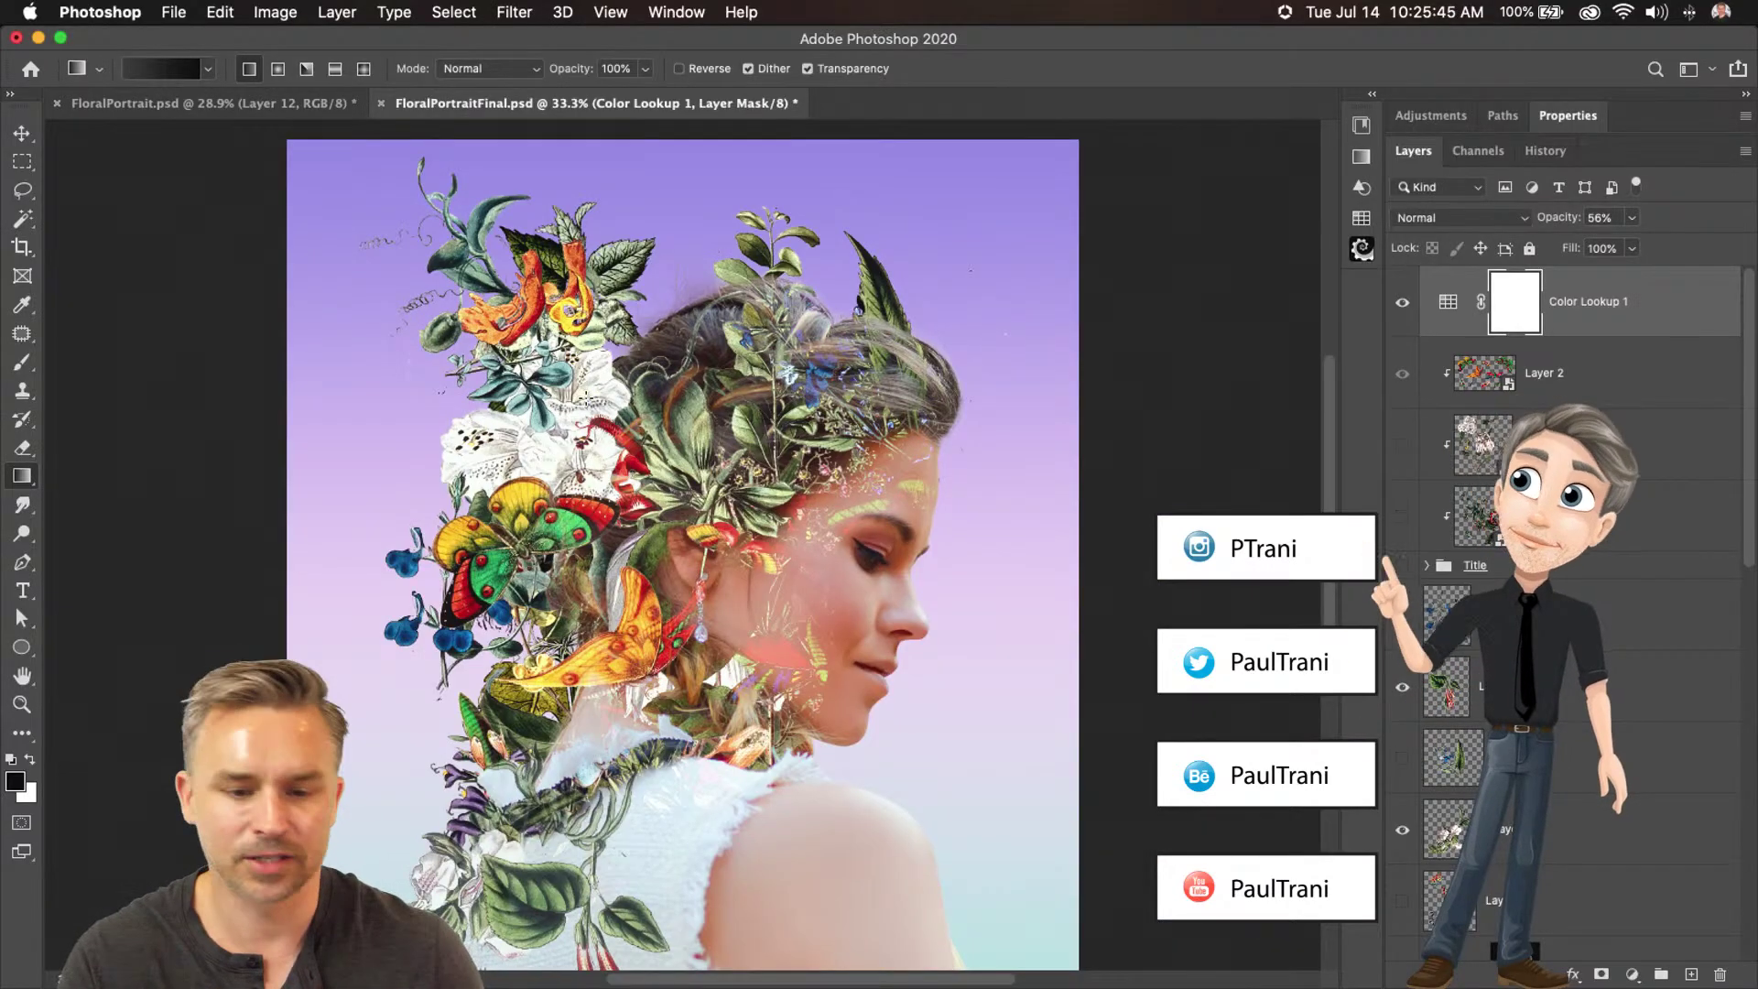
Quick-export the finished portrait as FloralPortraitFinal.jpg to the Desktop
click(173, 12)
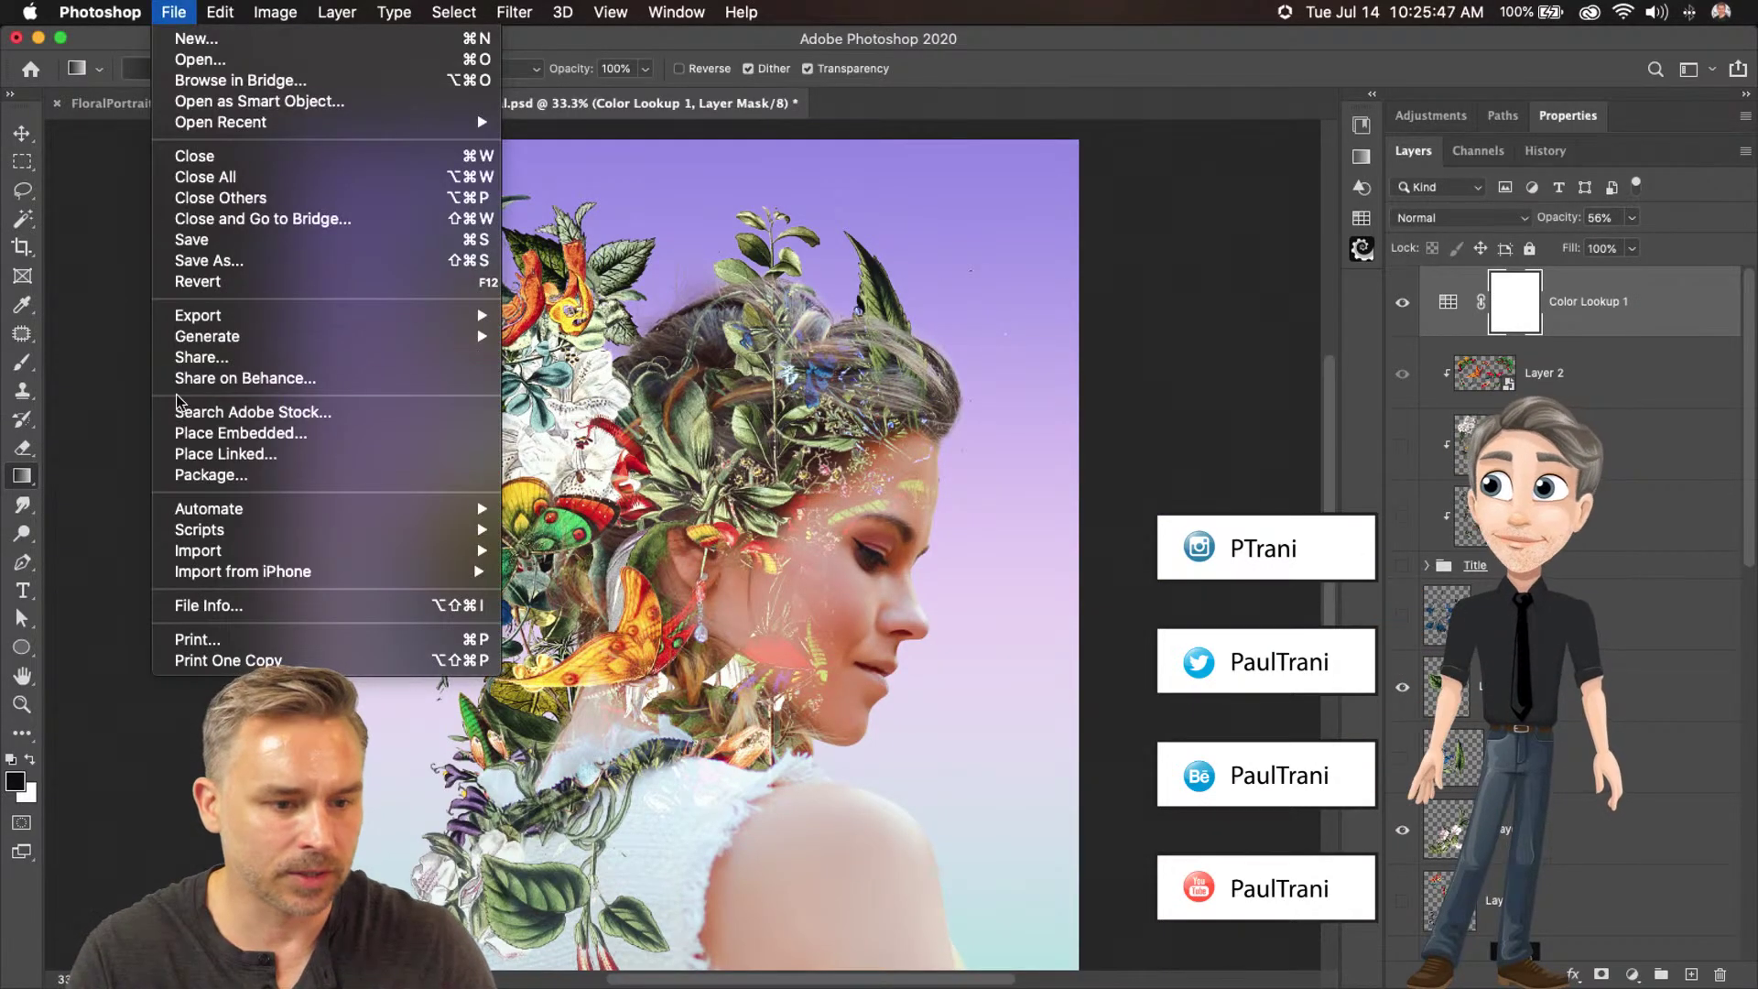
mouse_move(197, 316)
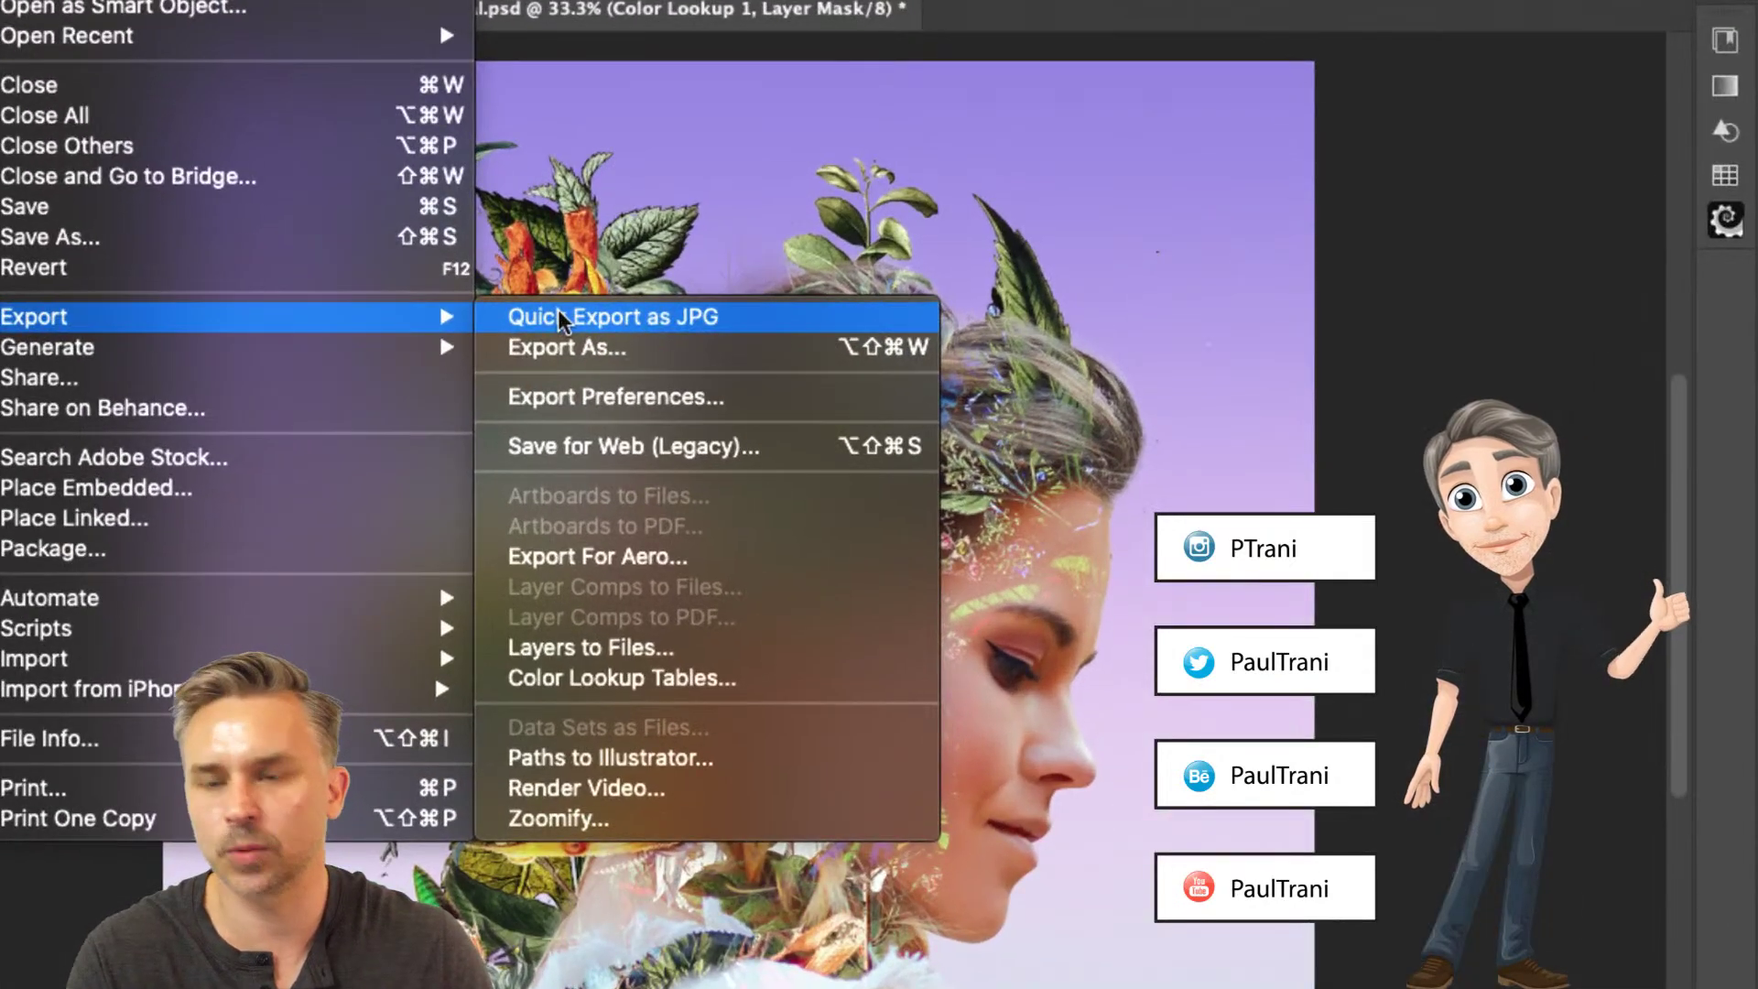
click(561, 317)
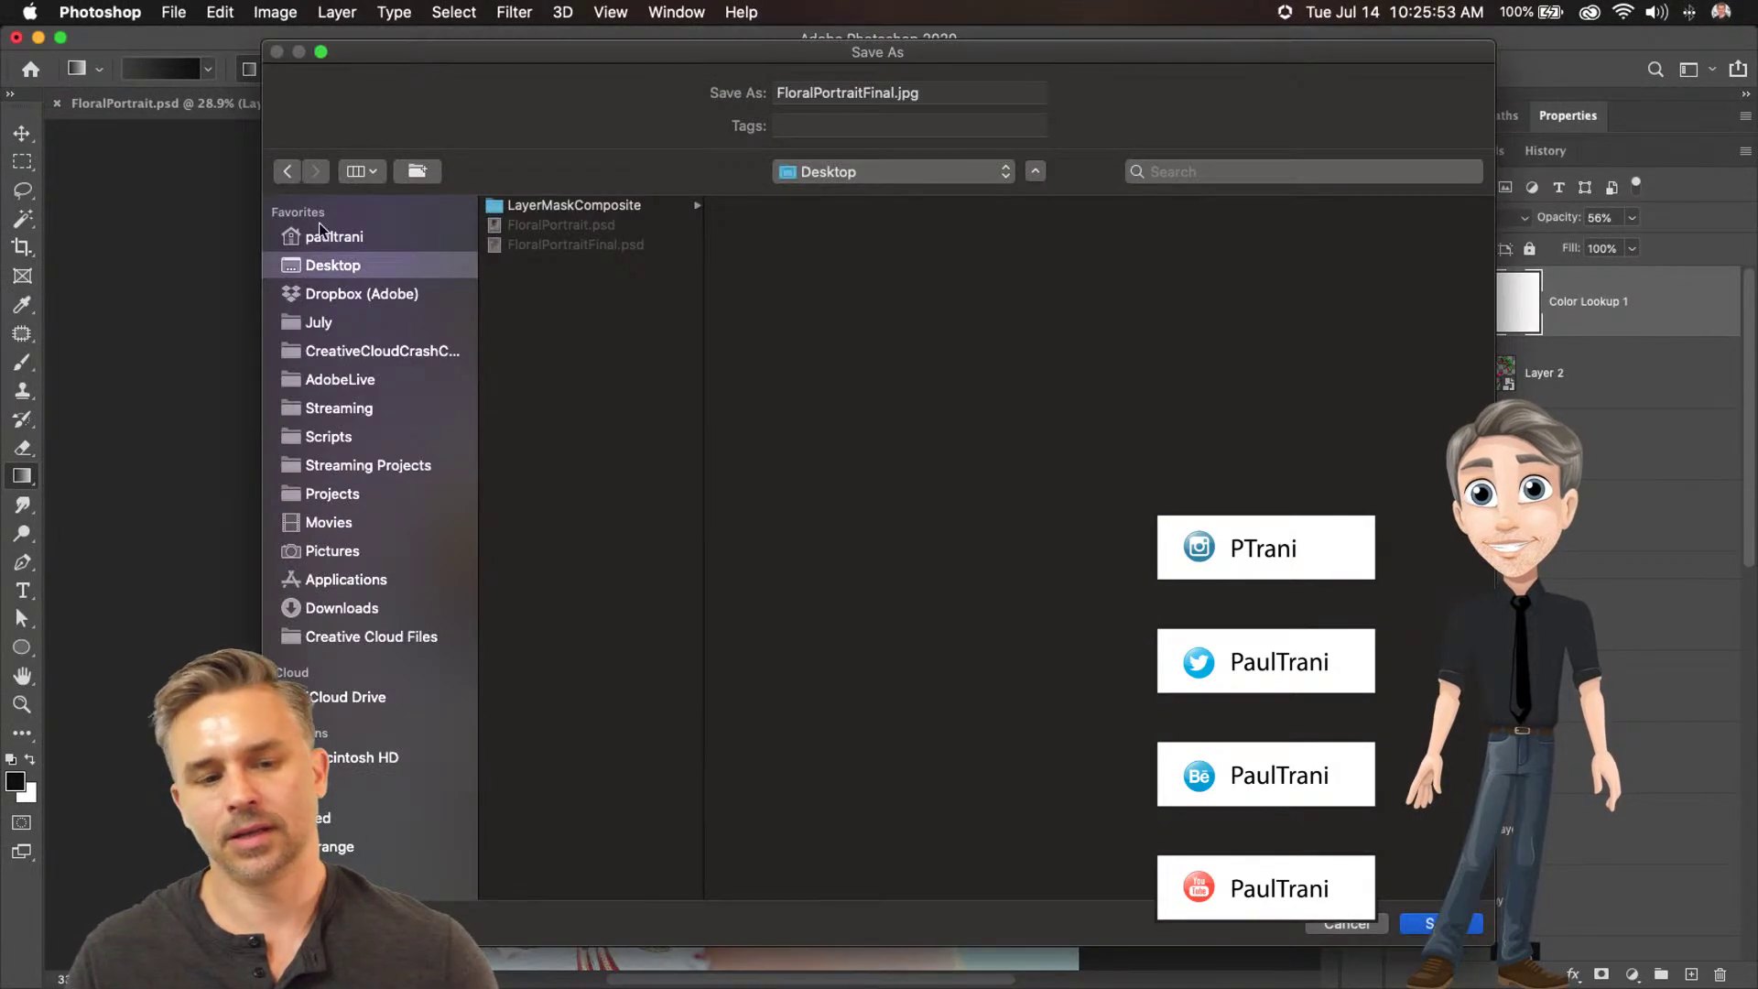
key(Escape)
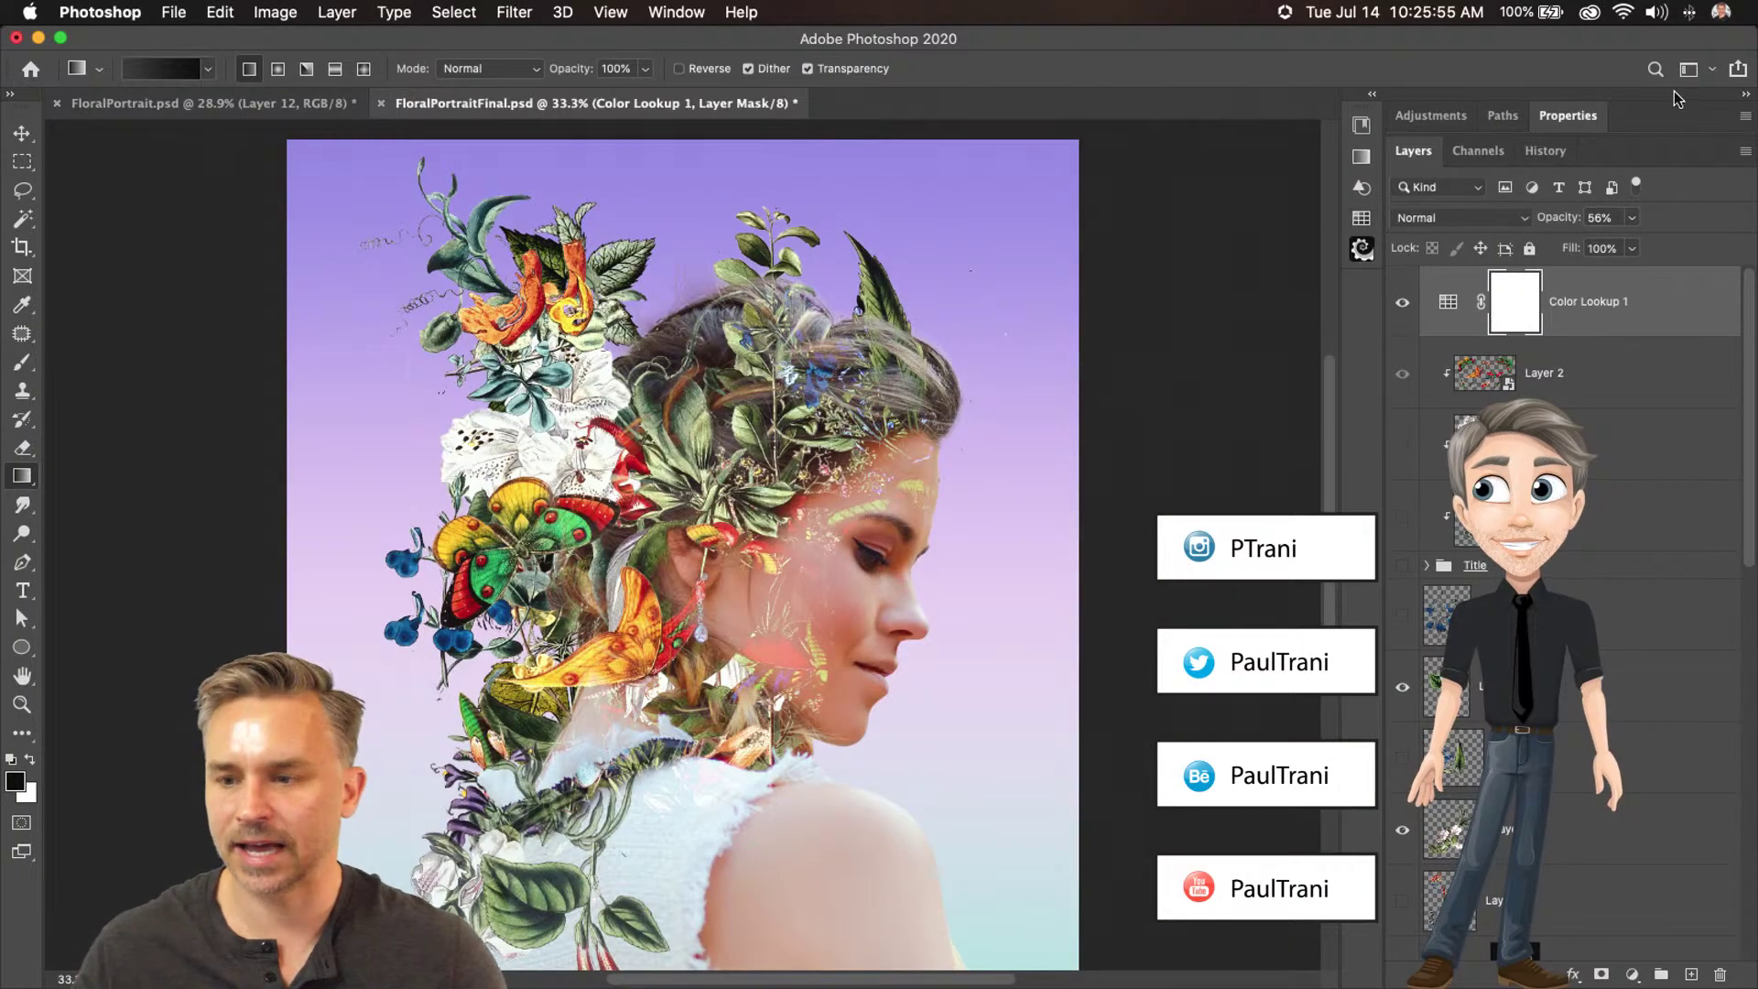
Review the sharing options for the finished portrait, and switch to the creative-challenge channel in Discord
click(1737, 69)
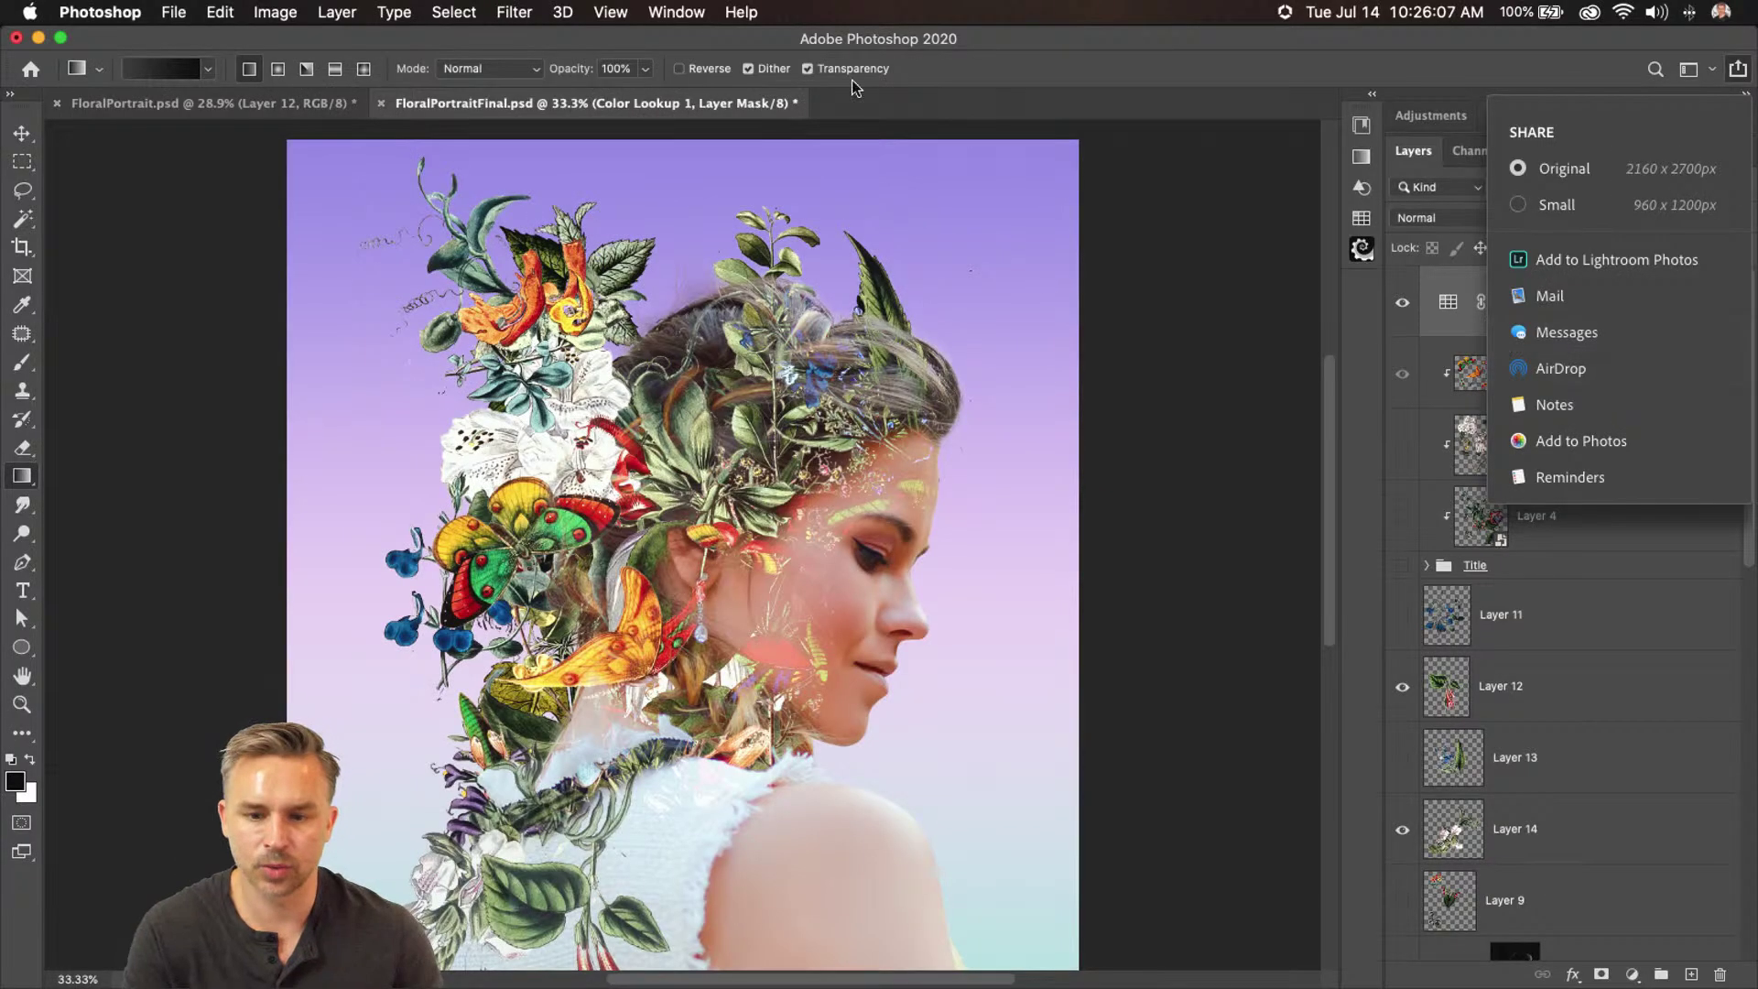
click(1053, 103)
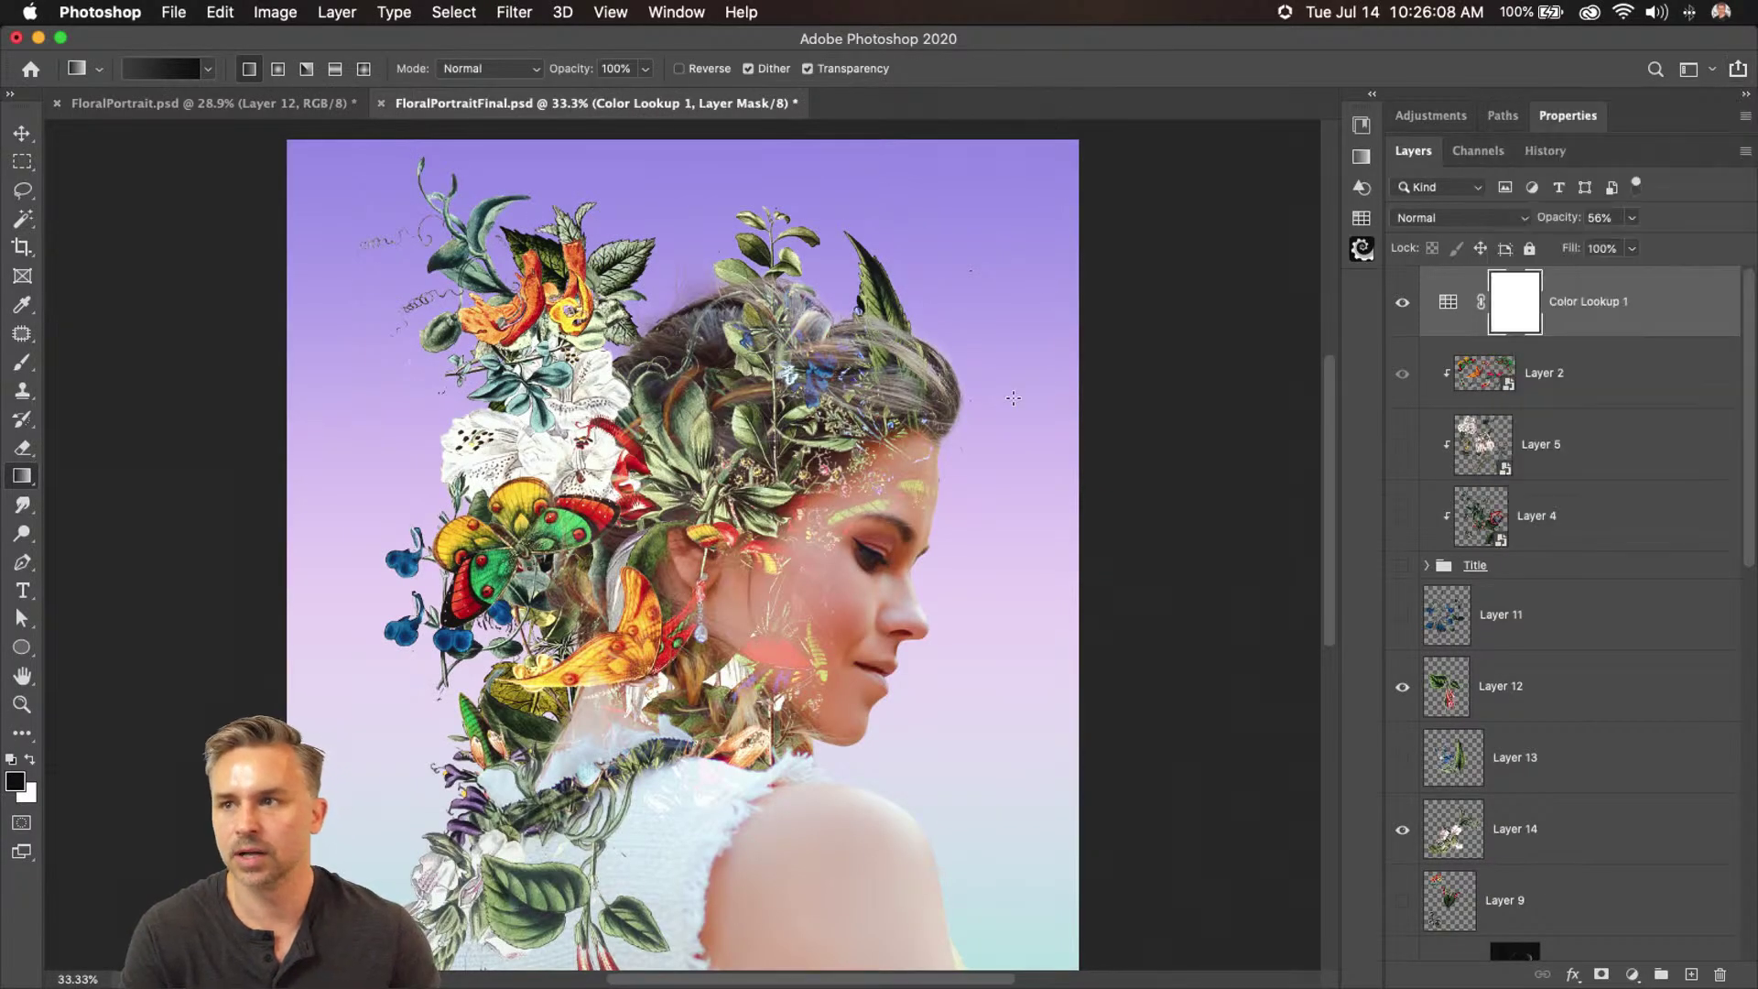
click(40, 37)
click(1474, 961)
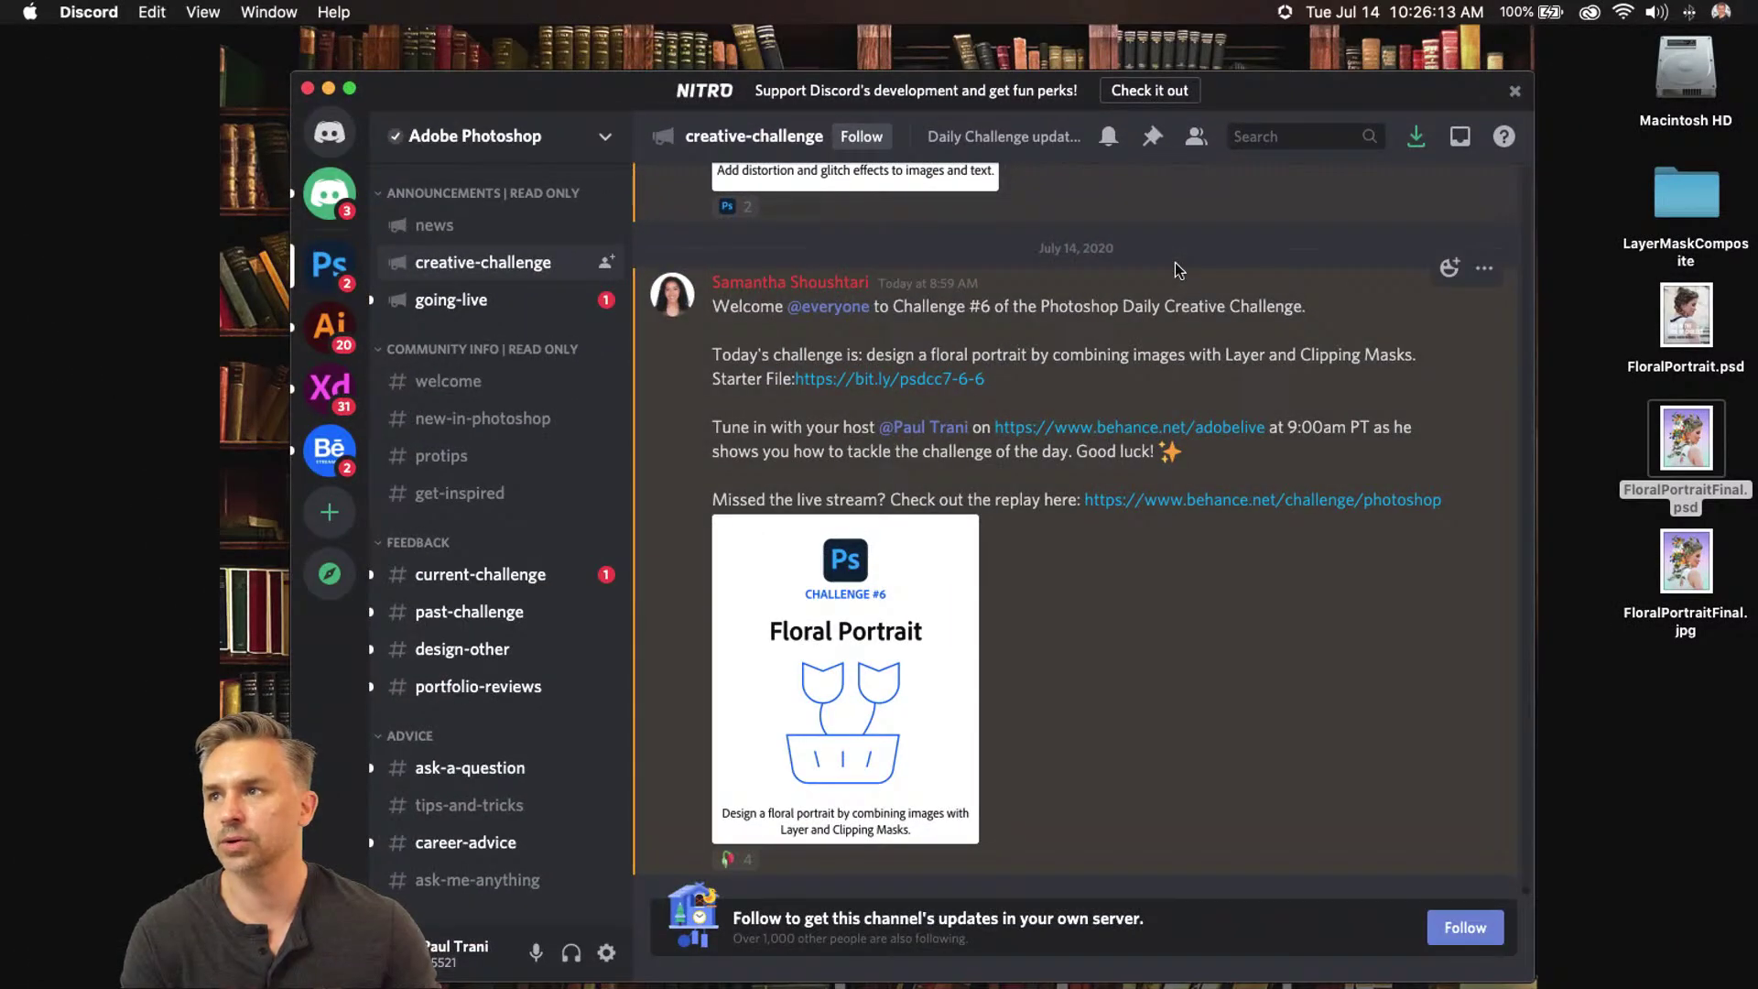